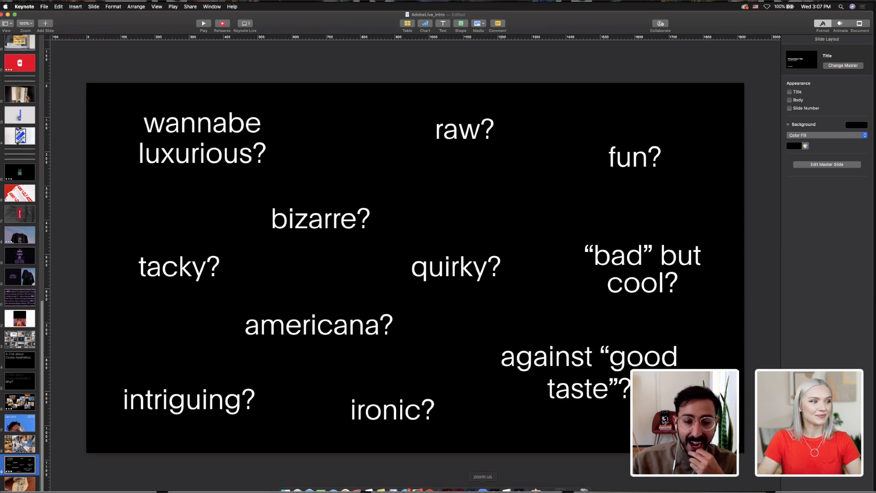
Switch to Adobe Bridge and enlarge the Photos folder window to the full height of the screen
left_click(495, 487)
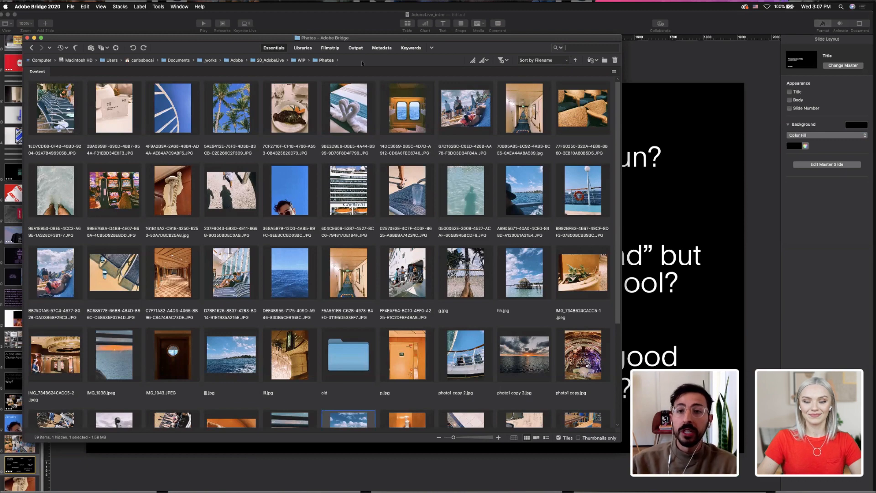
left_click_drag(480, 56, 481, 32)
left_click_drag(367, 7, 347, 6)
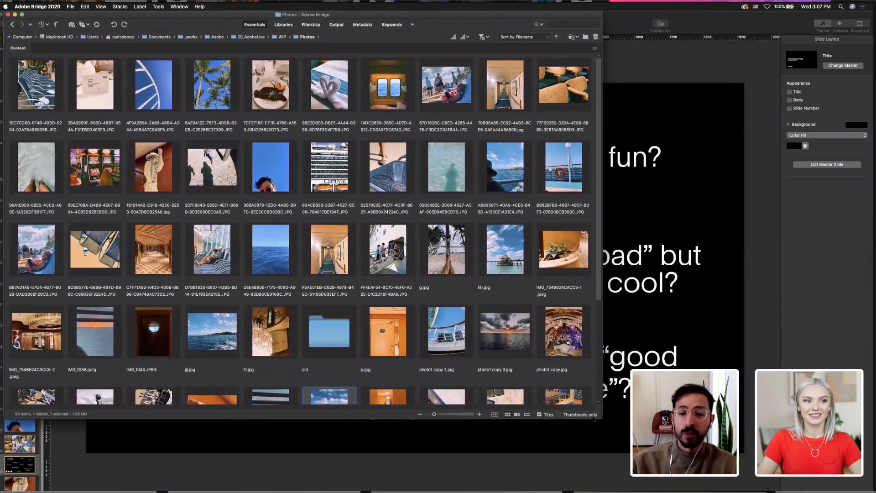
left_click_drag(603, 418, 600, 492)
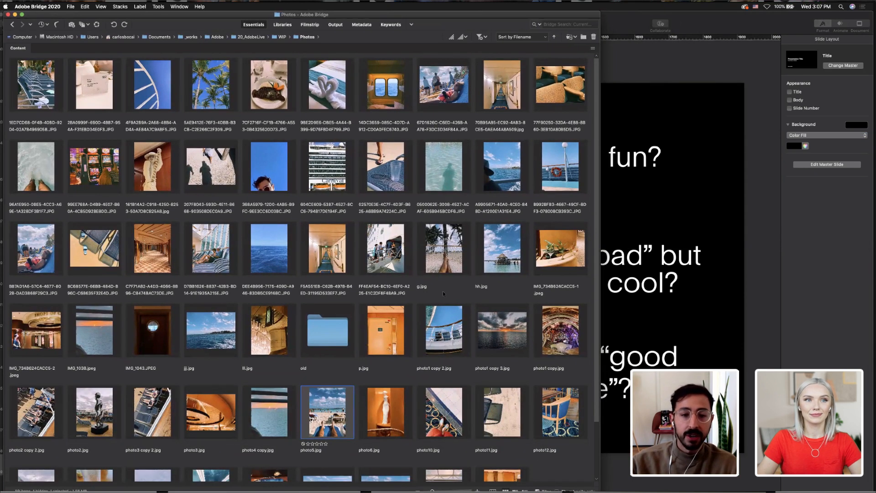
Look through the cruise photo thumbnails in the Photos folder from beginning to end
scroll(442, 308, "down", 3)
scroll(446, 308, "up", 3)
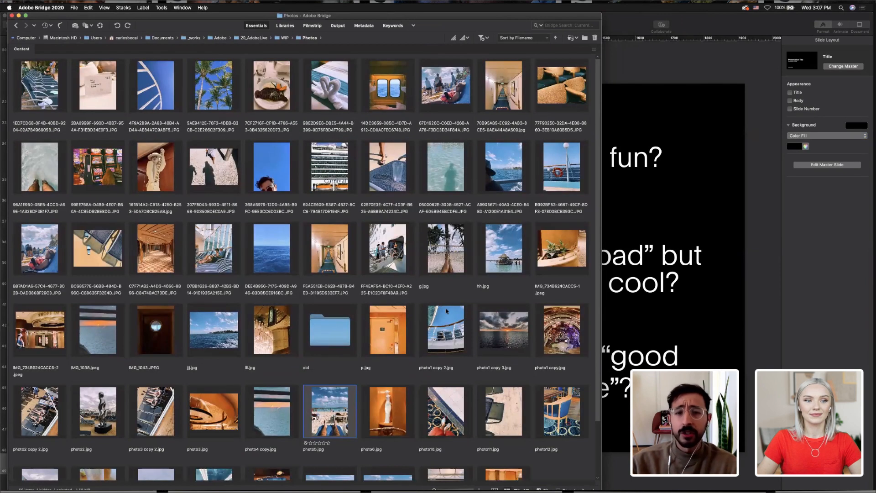
left_click(446, 311)
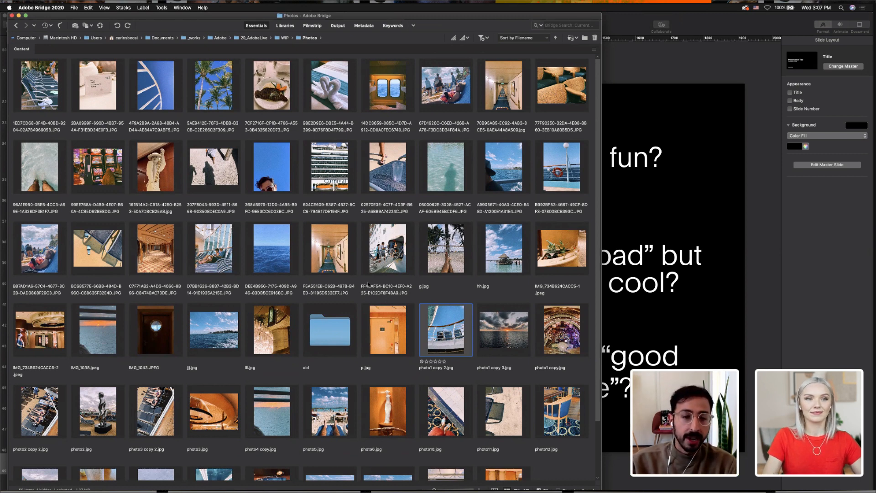
left_click(396, 246)
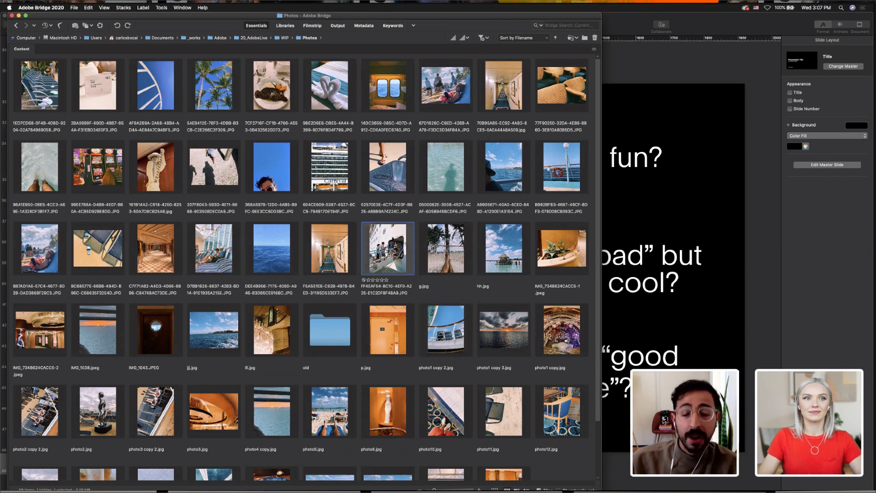
scroll(397, 246, "down", 3)
scroll(397, 245, "up", 3)
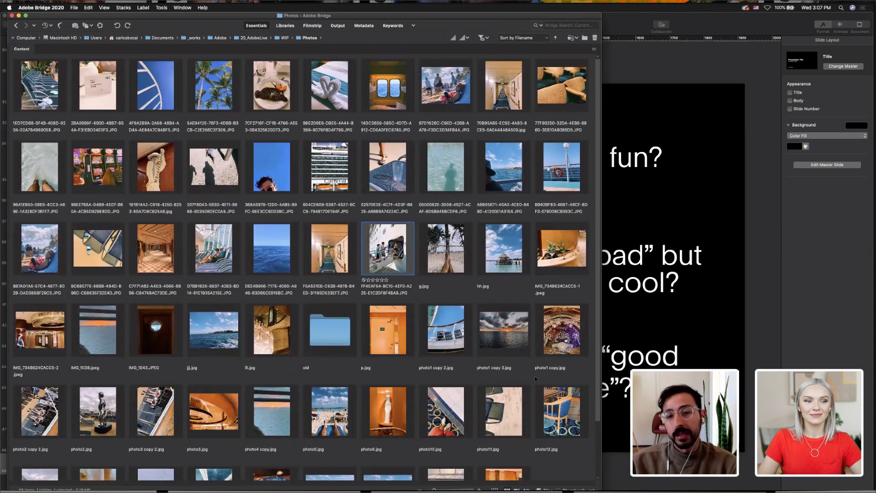
scroll(533, 375, "down", 3)
scroll(532, 375, "up", 3)
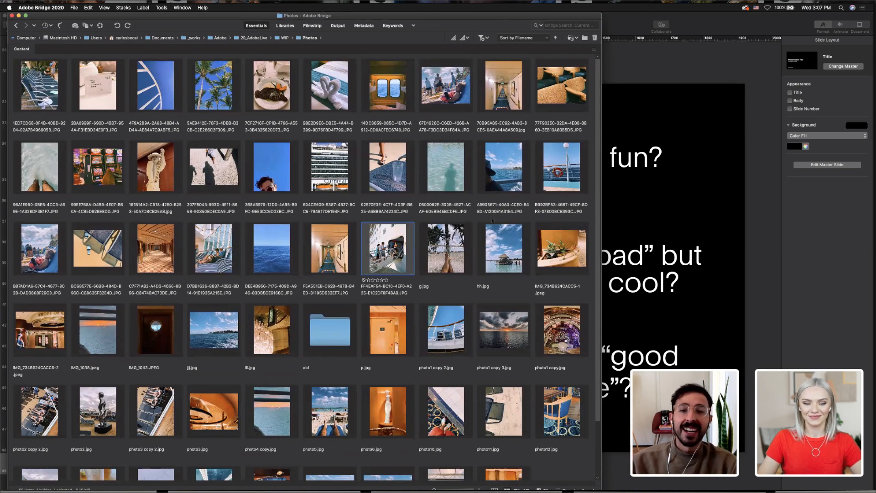
key("Right")
left_click(475, 214)
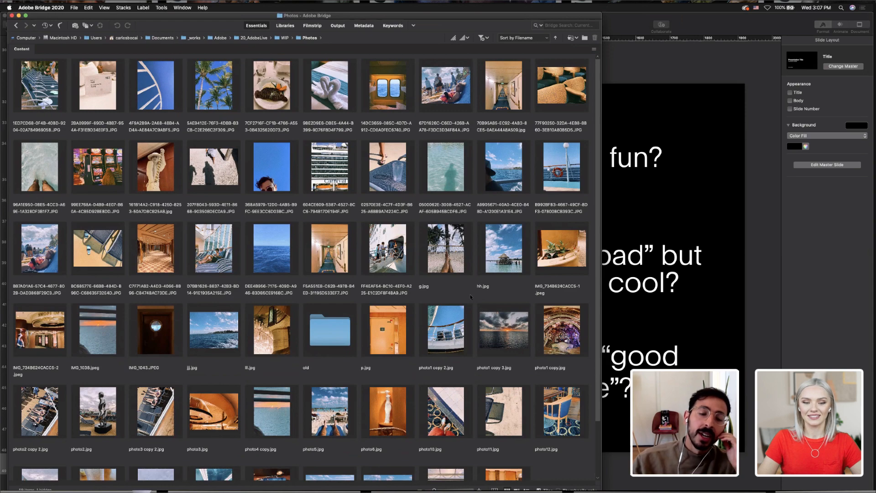
scroll(475, 289, "down", 3)
scroll(470, 296, "up", 3)
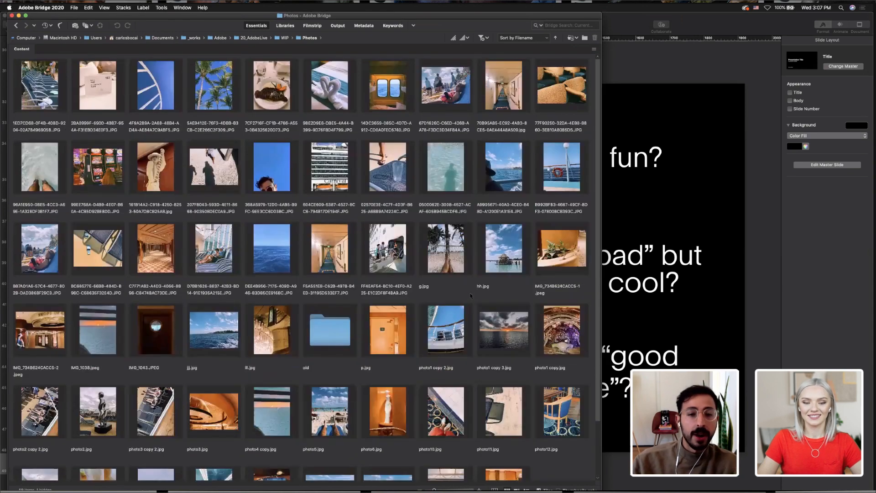
scroll(470, 294, "down", 3)
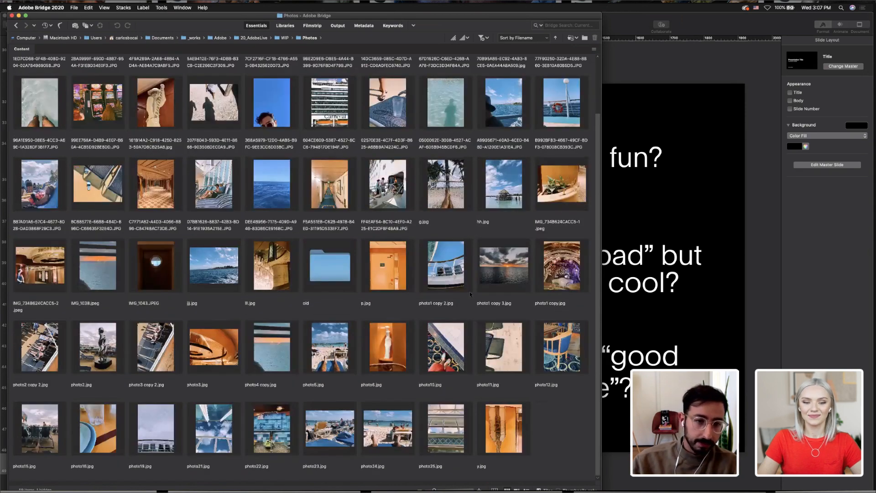
scroll(470, 294, "up", 3)
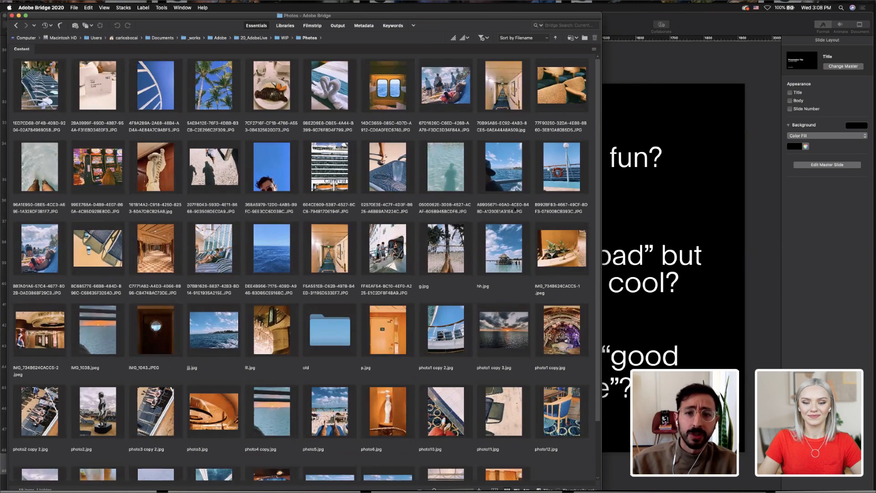
Preview the photo of the shadow in shallow water and the one following it at full screen
left_click(446, 166)
key("space")
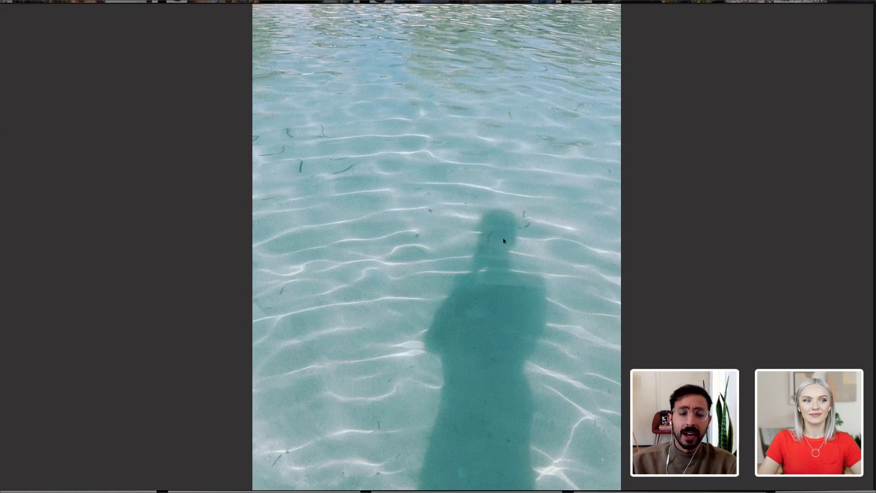
key("space")
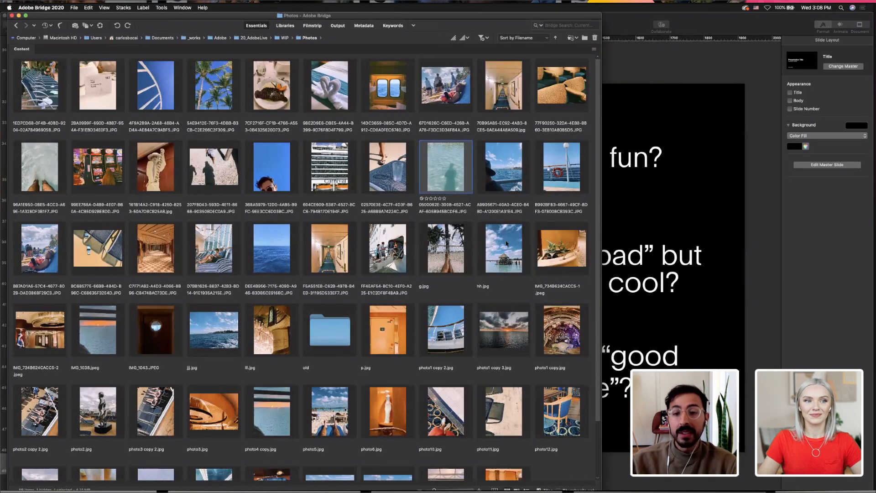
key("space")
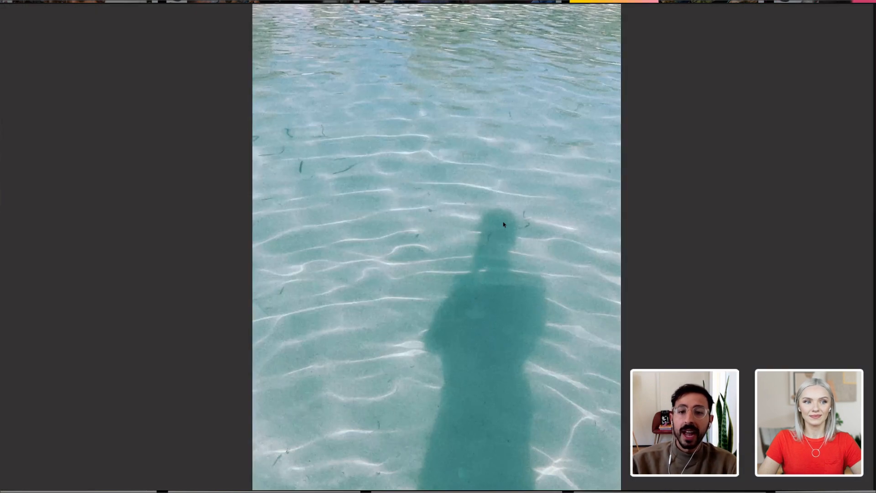
key("Right")
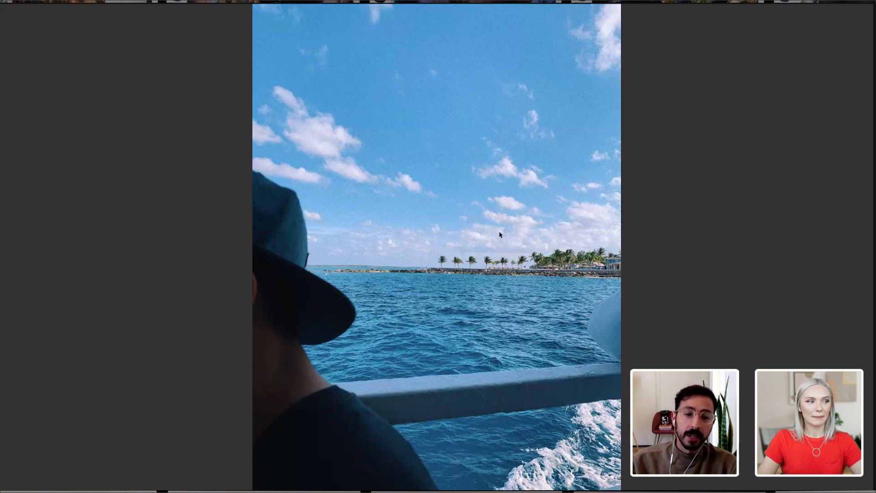
key("space")
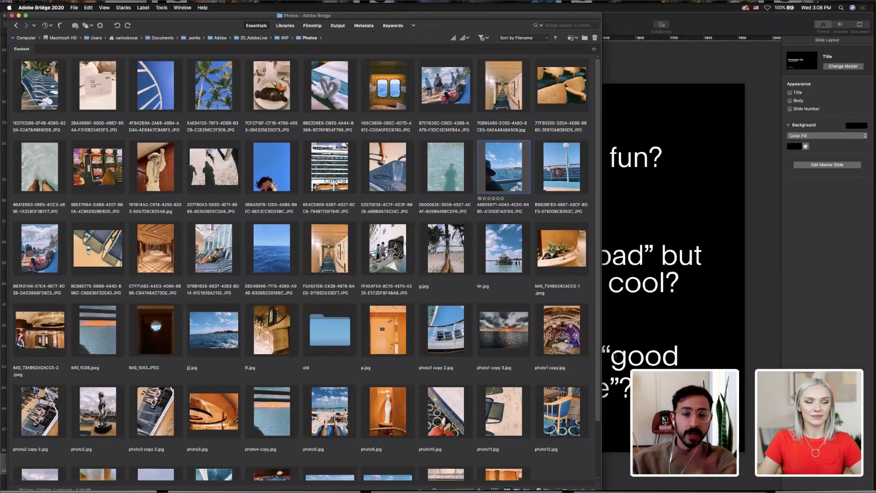
Switch to InDesign and start a new print document based on the A5 preset
key("super+Tab")
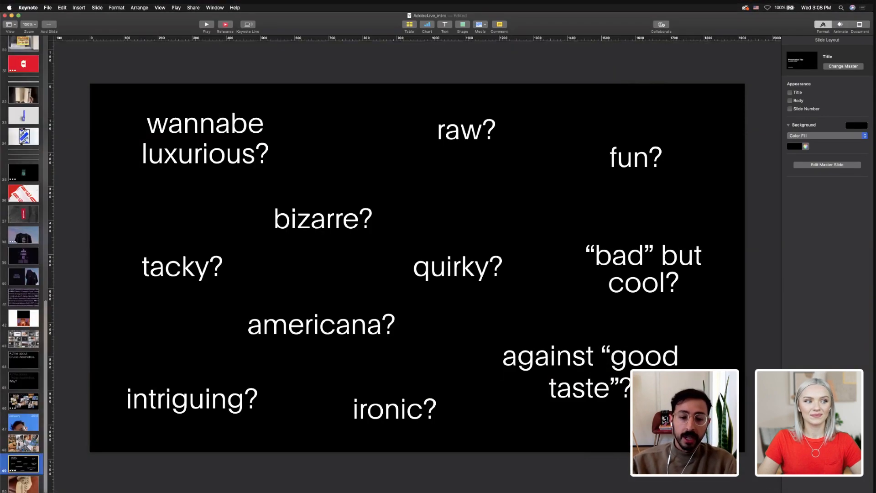
left_click(460, 486)
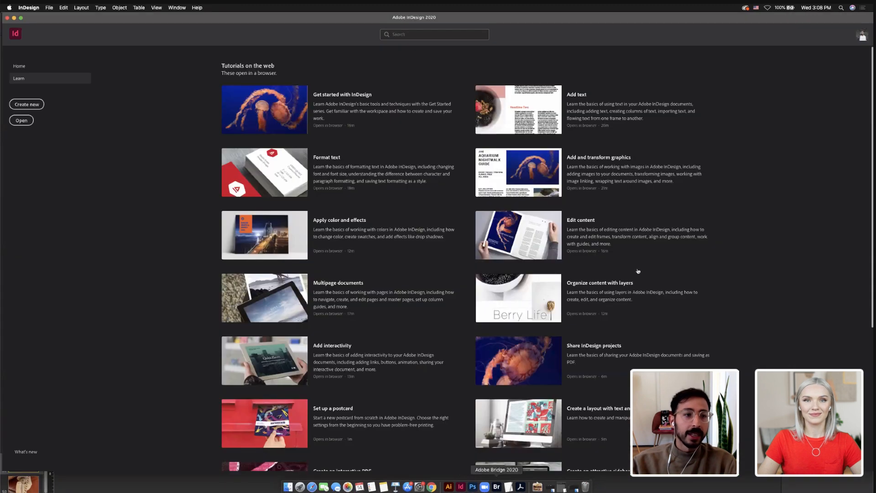
left_click(29, 105)
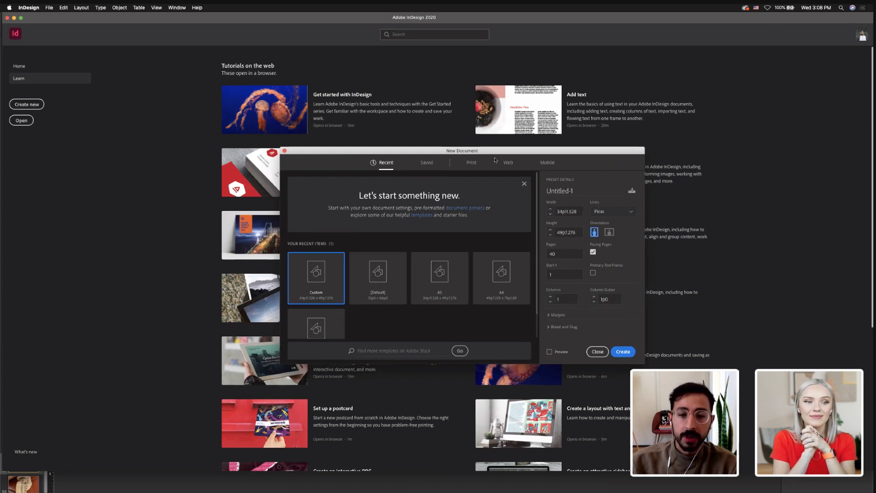
left_click(471, 165)
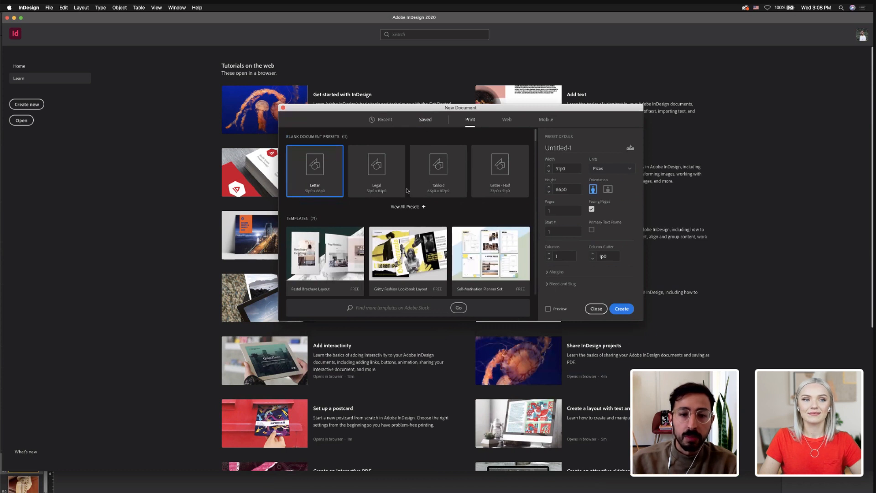
left_click(407, 207)
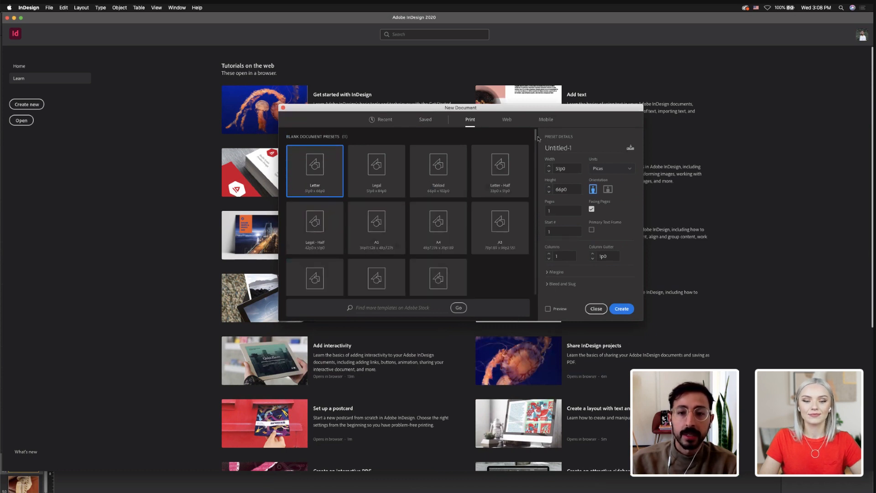
scroll(537, 138, "down", 2)
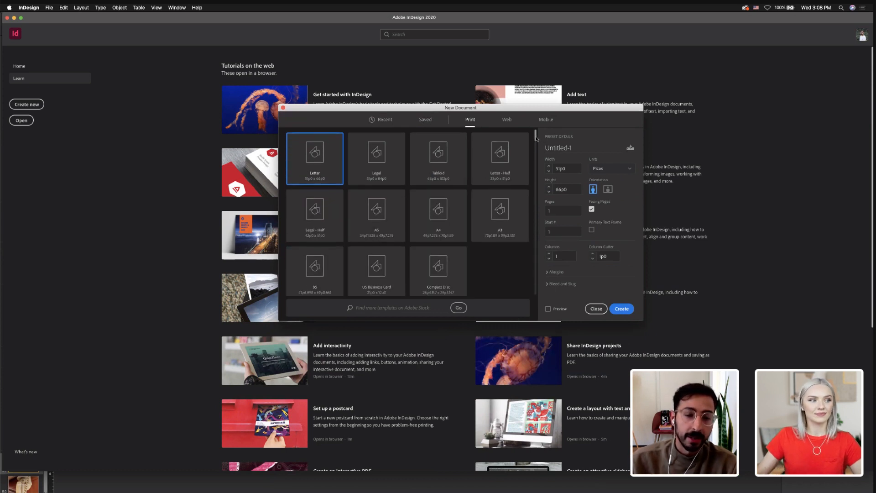
left_click(364, 216)
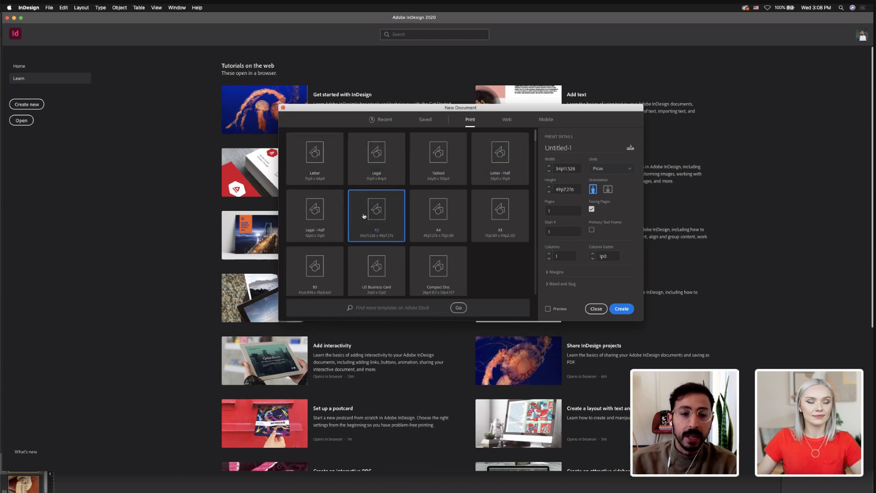
Set the units to millimeters and the page count to 24, keep facing pages enabled, and create the document
left_click(607, 172)
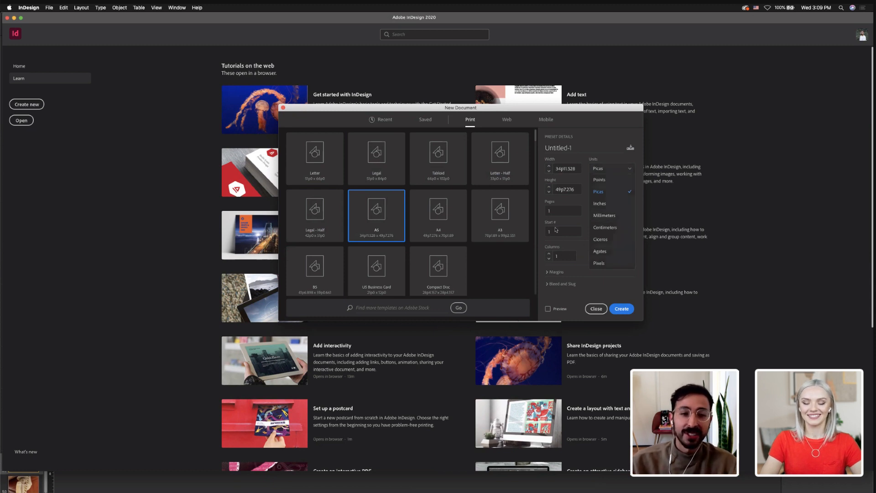
left_click(600, 219)
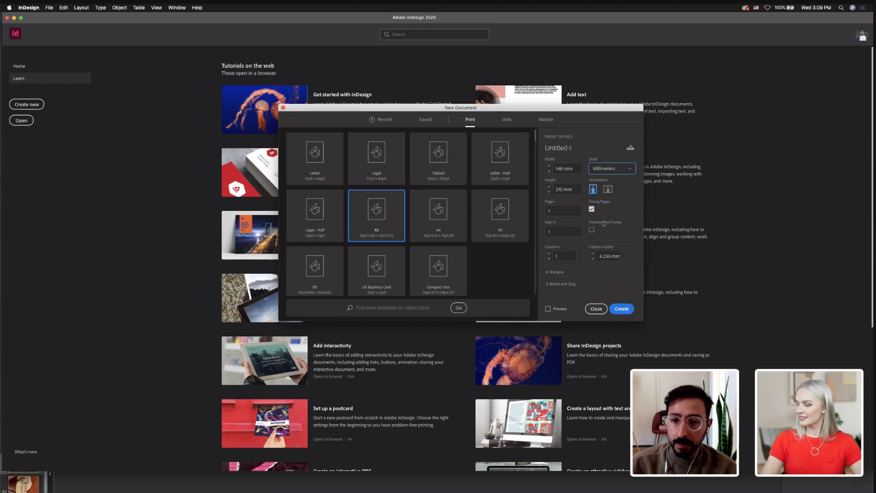
left_click(592, 209)
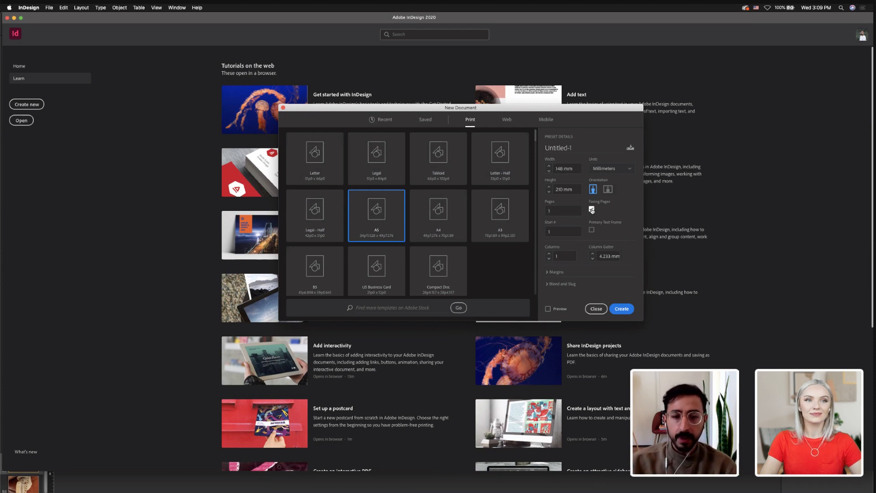
left_click(550, 209)
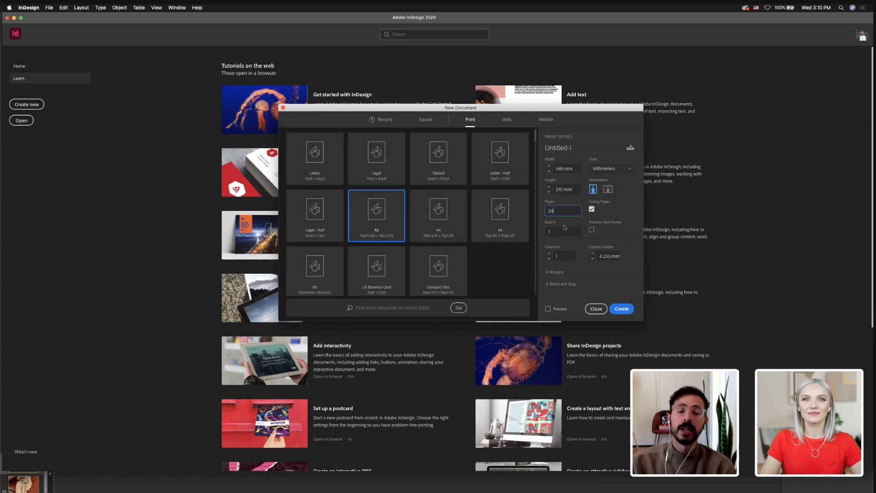
left_click(623, 309)
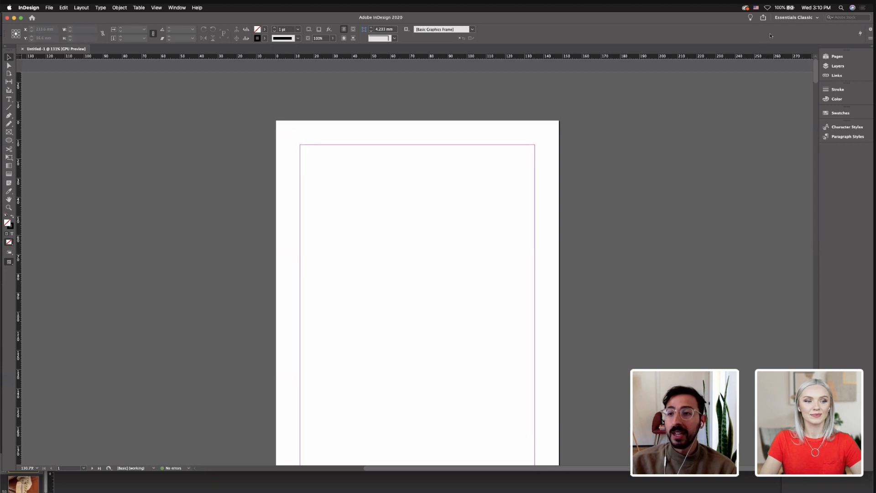
Open the A-Master spread from the document's page list and select its right-hand page too
scroll(661, 151, "down", 3)
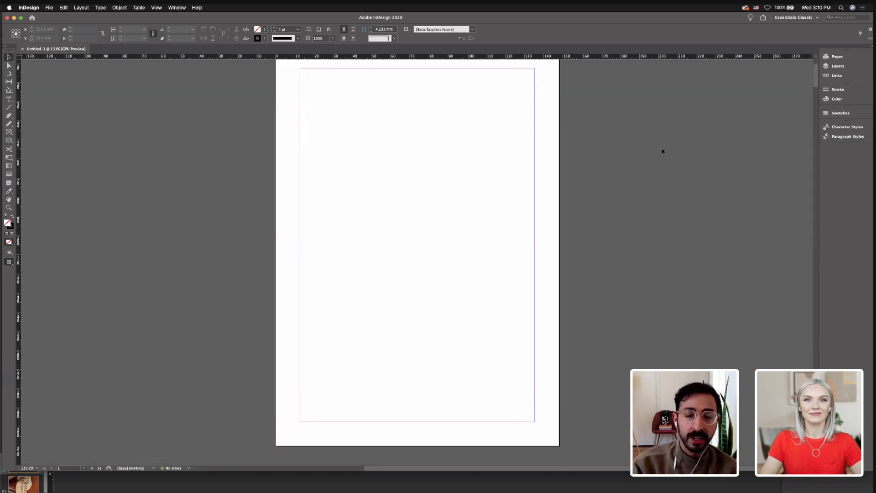
key("super+minus")
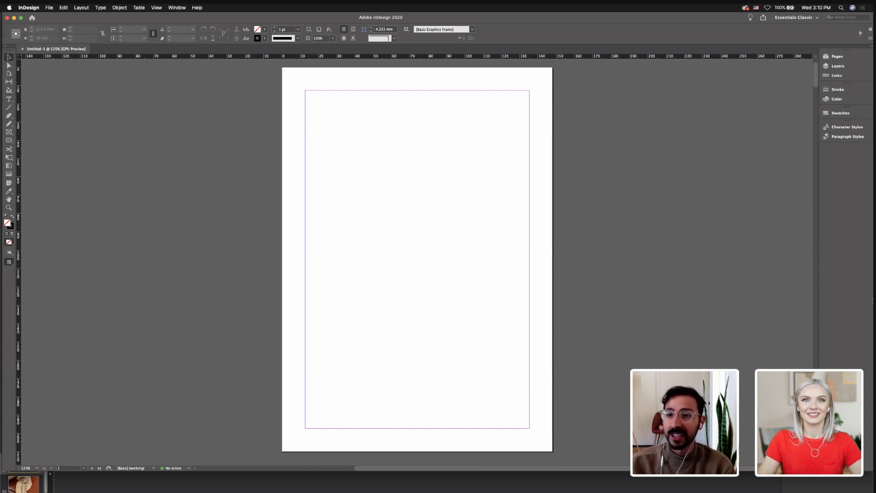
left_click(834, 57)
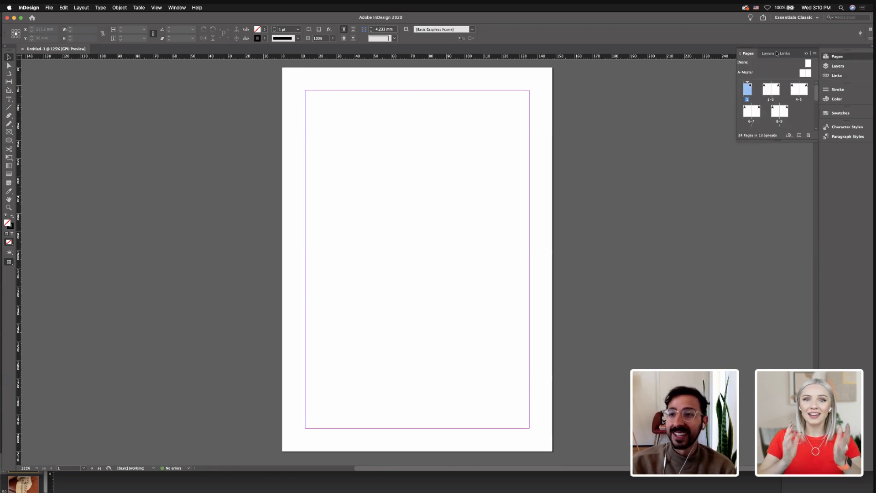
double_click(802, 74)
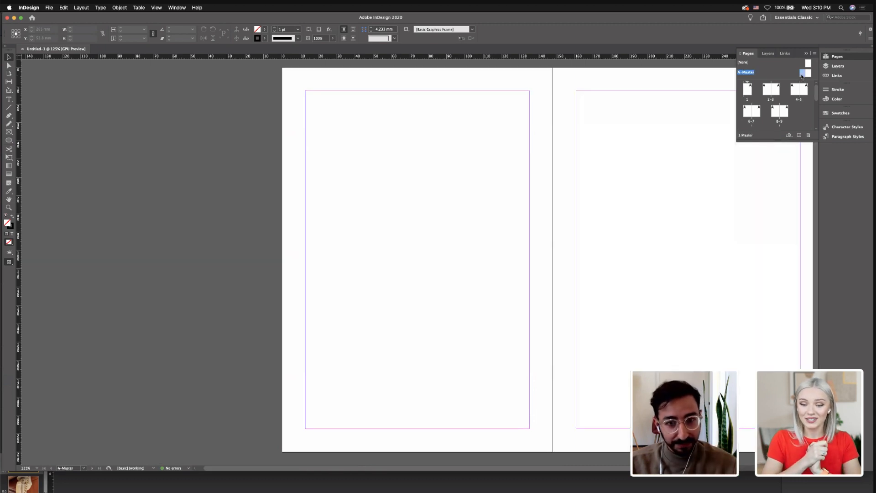
left_click_drag(655, 241, 559, 237)
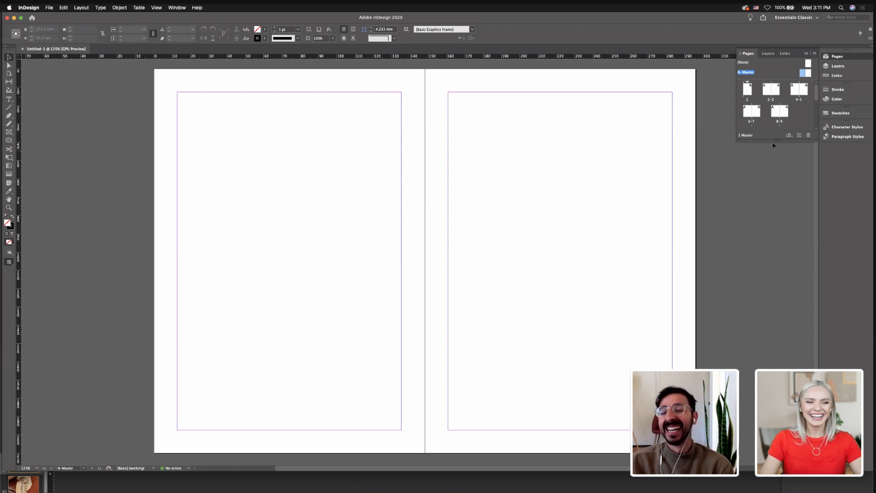
left_click(811, 76)
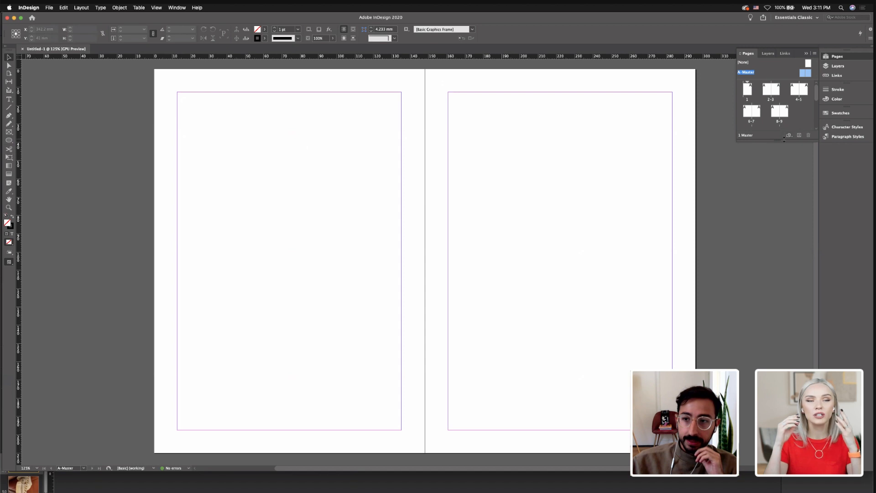
Enlarge the page list to show more spreads, and check the master spread's Margins and Columns settings
left_click_drag(784, 139, 768, 179)
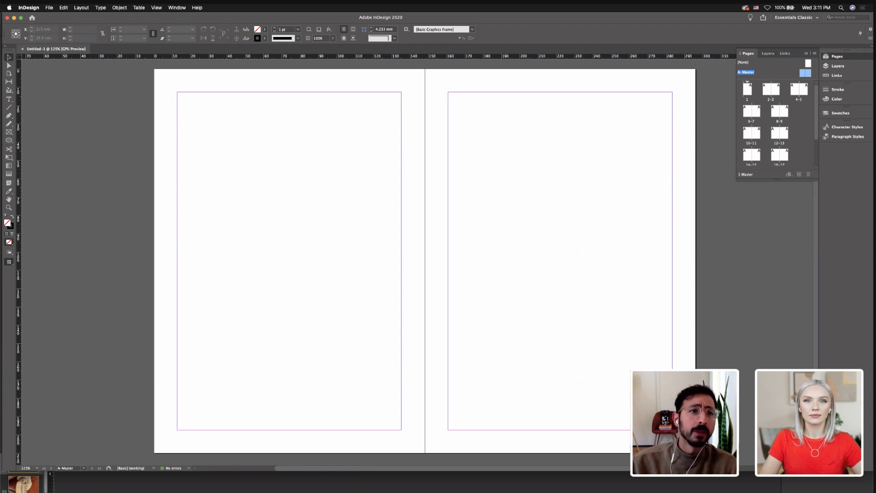
left_click(83, 10)
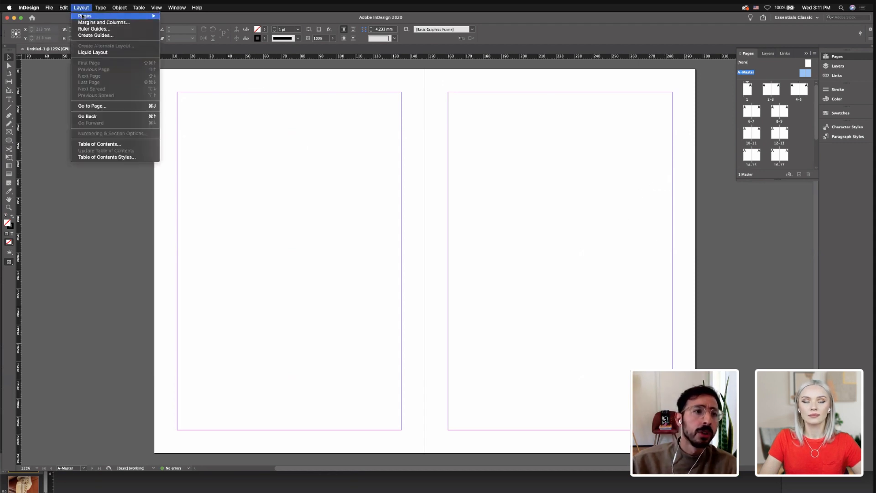
left_click(83, 23)
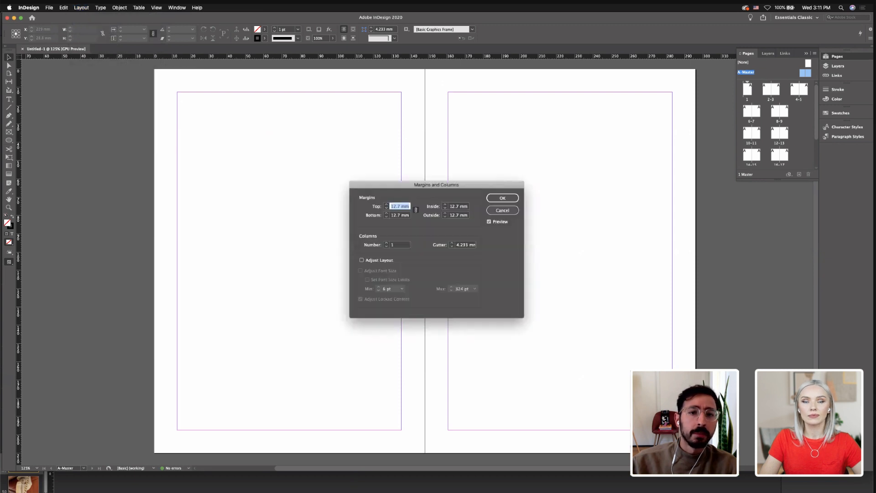
left_click(495, 198)
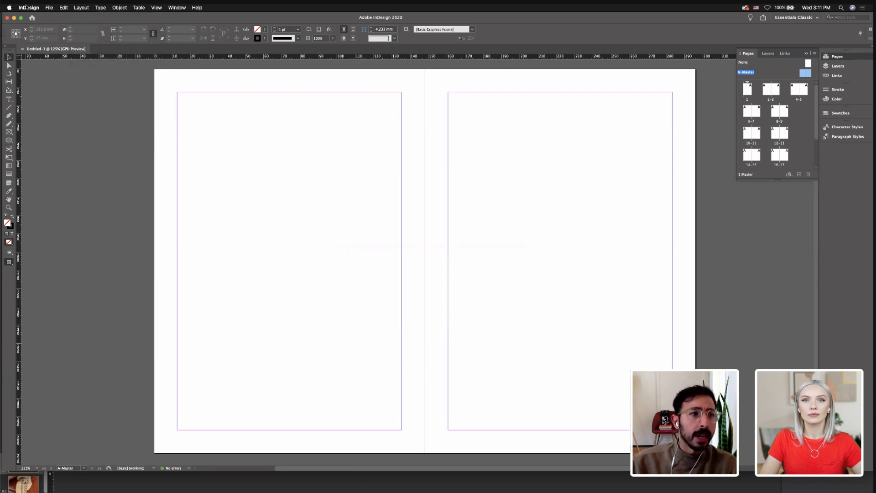
Set the document's bleed to 5 mm on all four sides in Document Setup
left_click(49, 8)
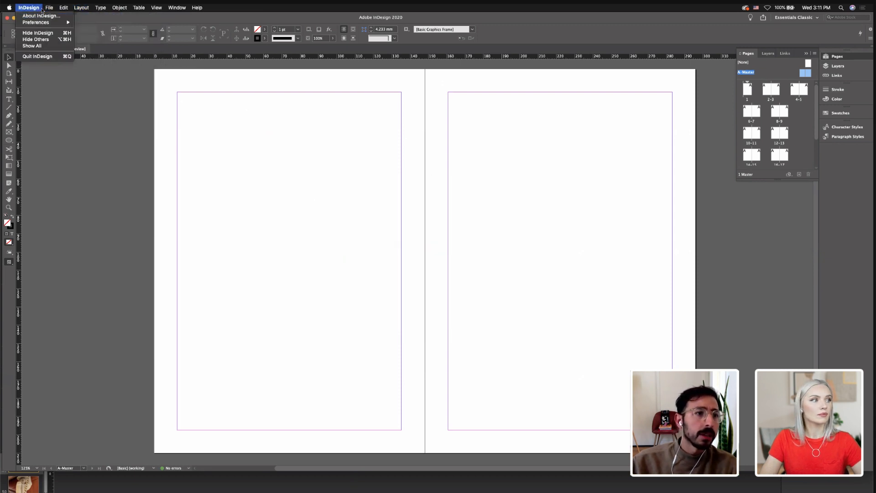
mouse_move(99, 166)
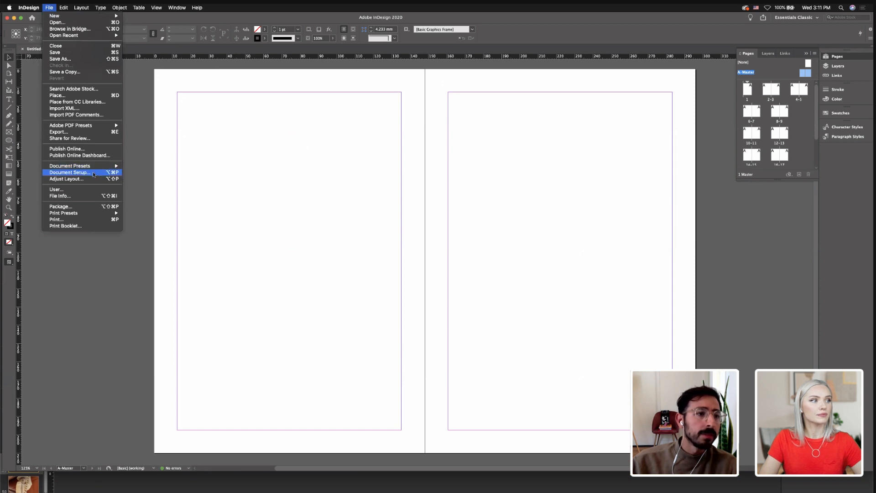
left_click(69, 172)
left_click(380, 284)
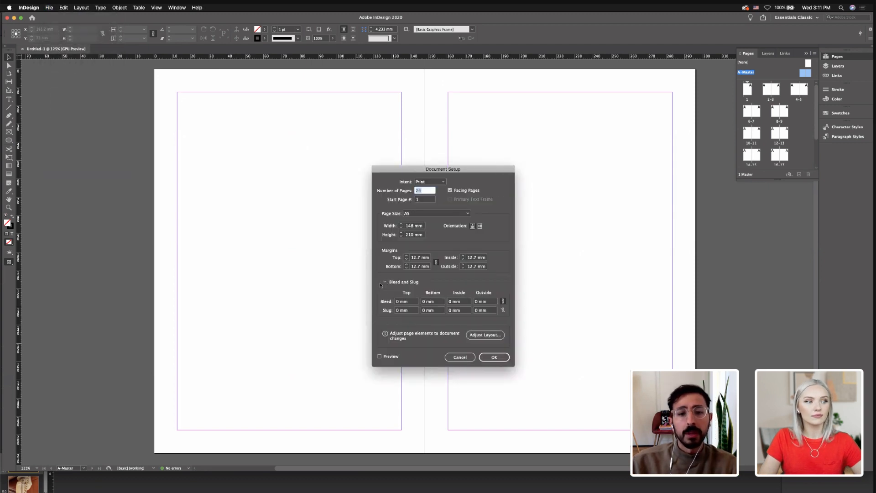
left_click(400, 303)
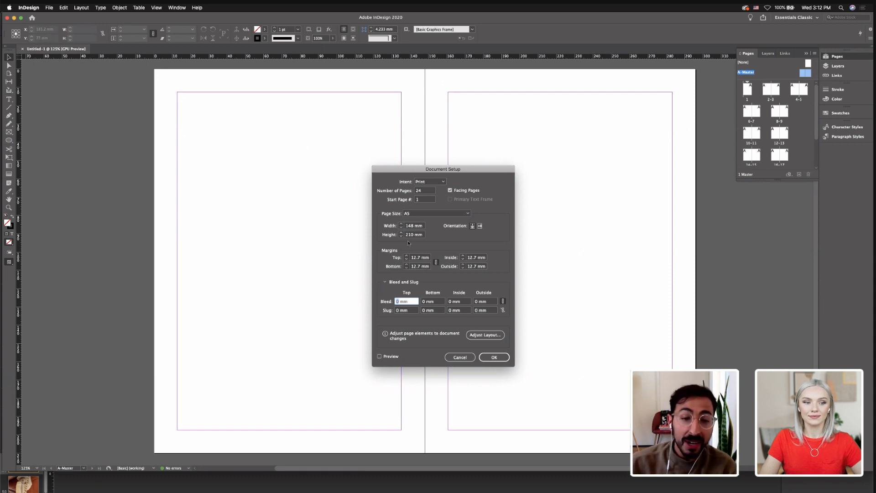
type("5")
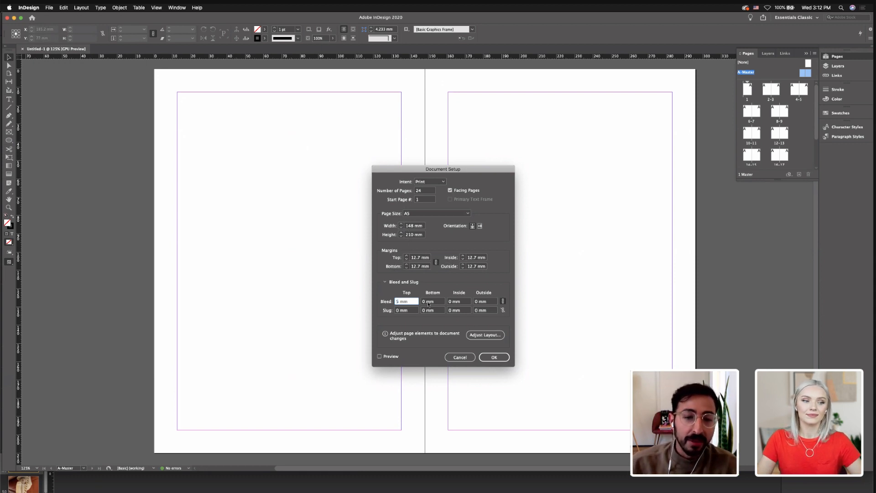
left_click(427, 303)
left_click(429, 310)
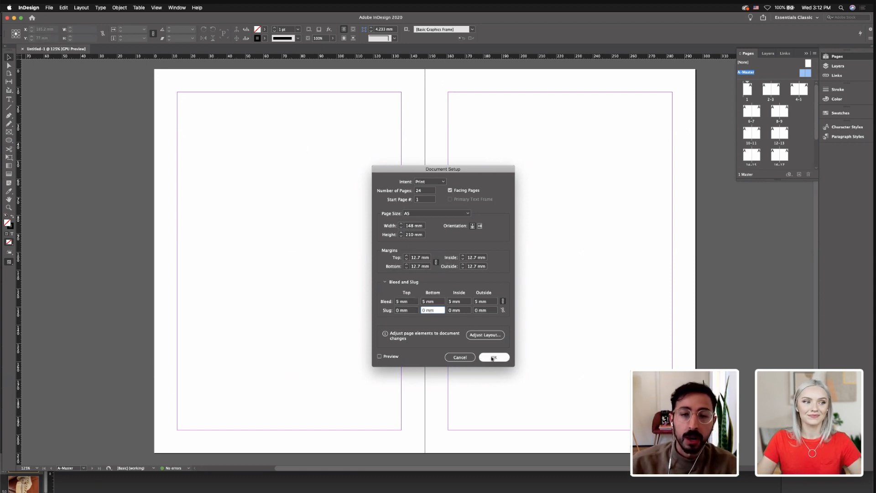
left_click(493, 357)
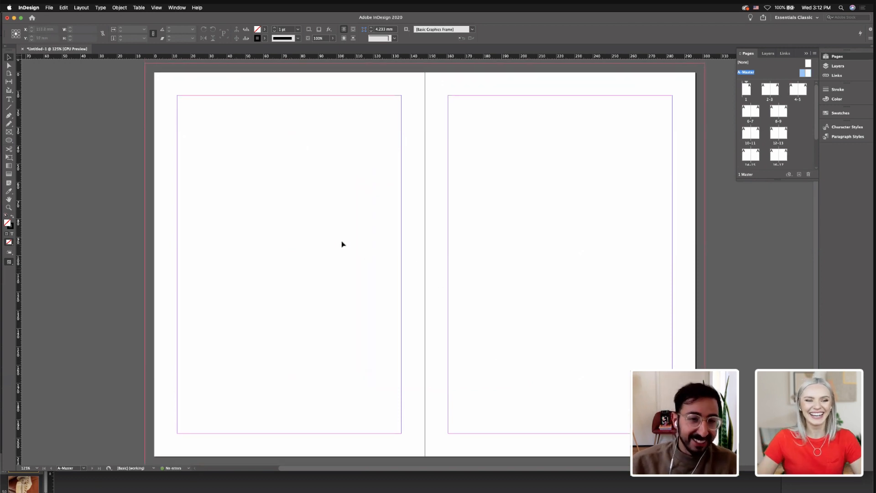
key("super+1")
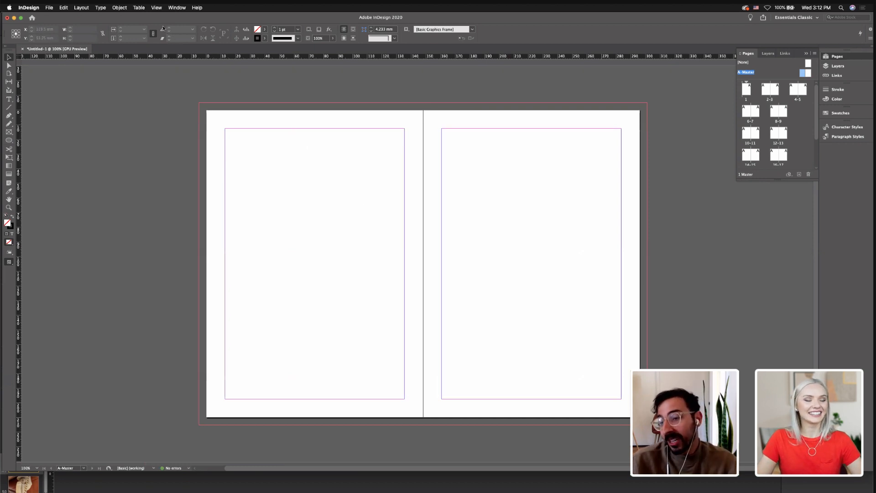
left_click(82, 7)
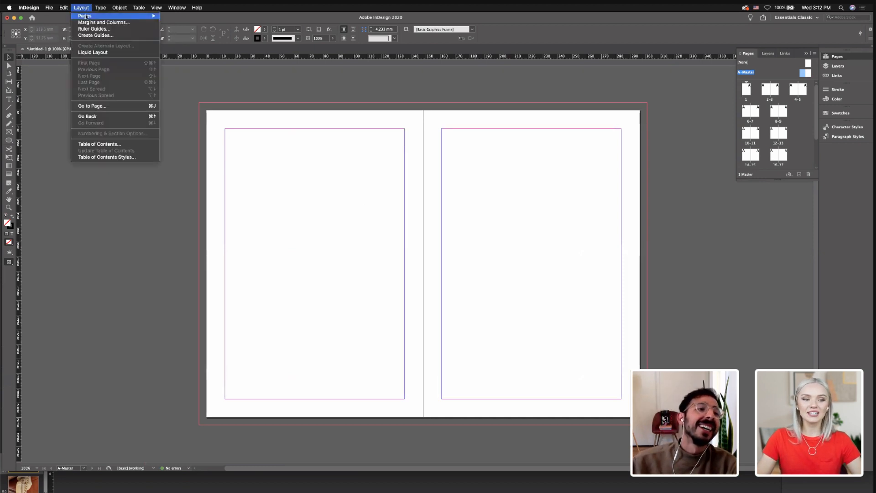
left_click(295, 127)
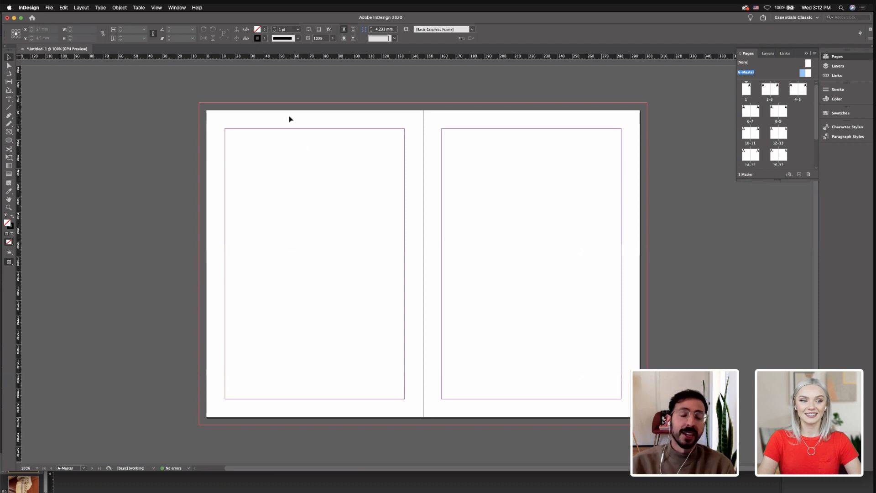
left_click(81, 8)
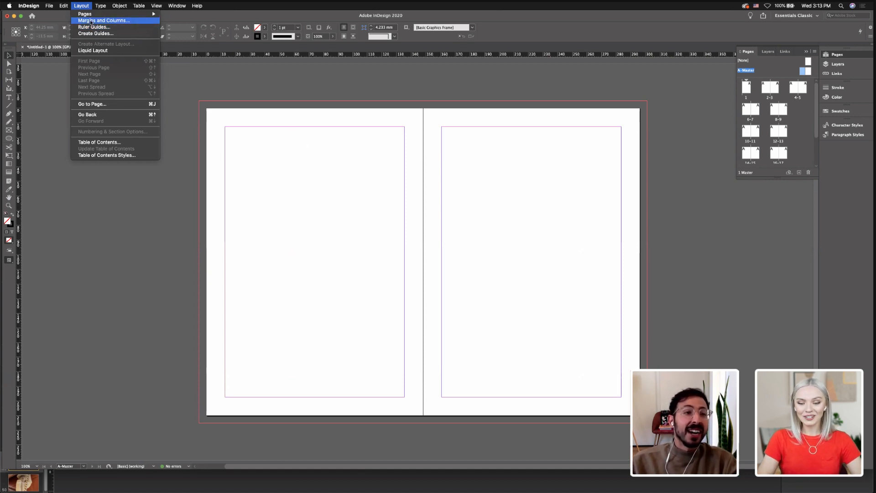
left_click(91, 21)
left_click_drag(392, 190, 64, 72)
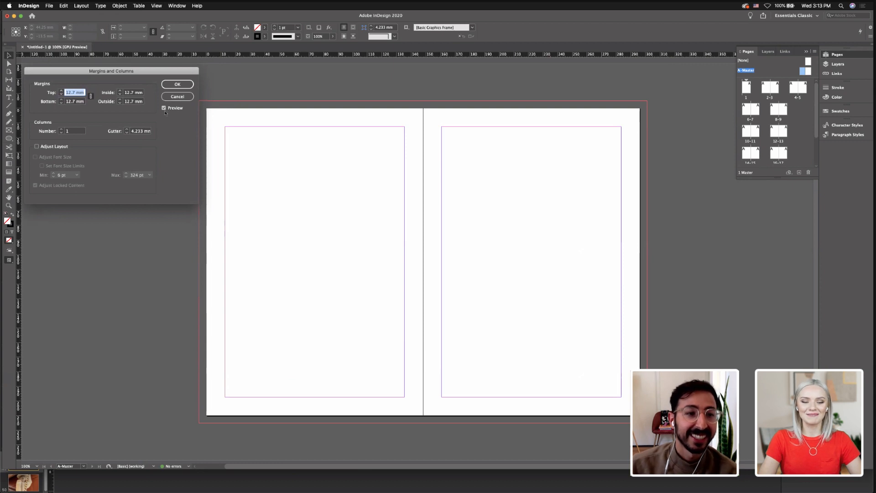
left_click_drag(156, 75, 154, 70)
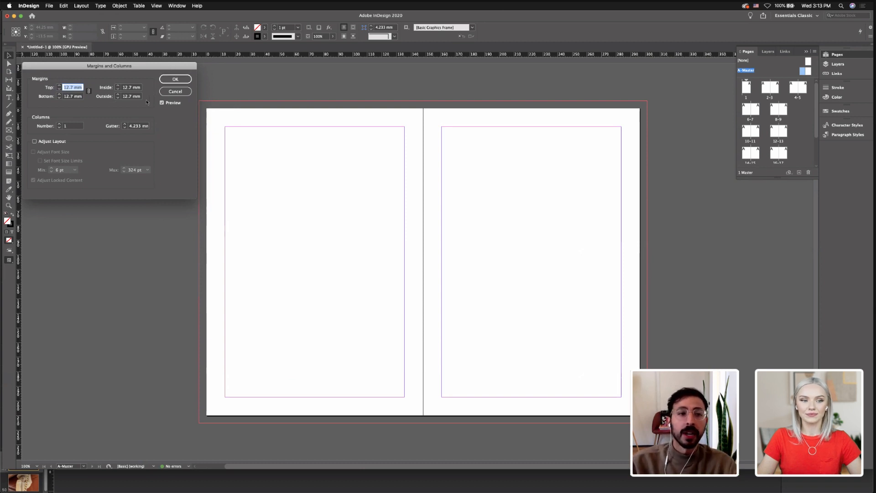
left_click_drag(137, 65, 134, 66)
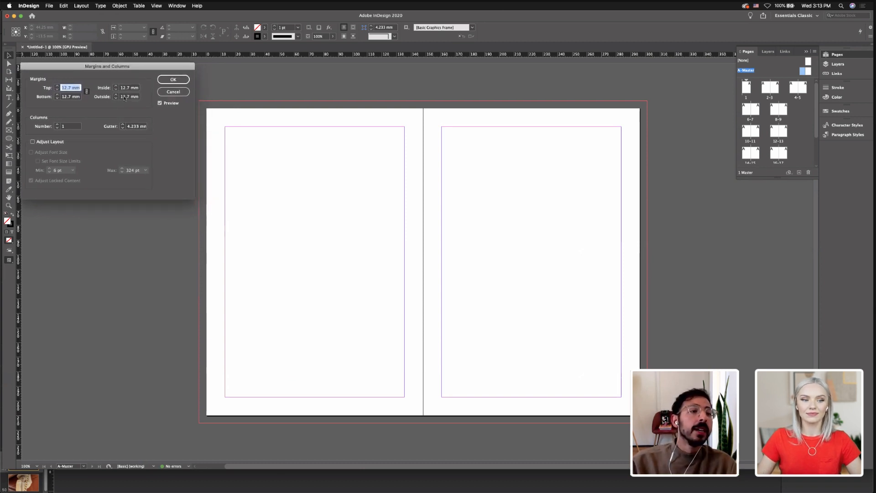
type("8")
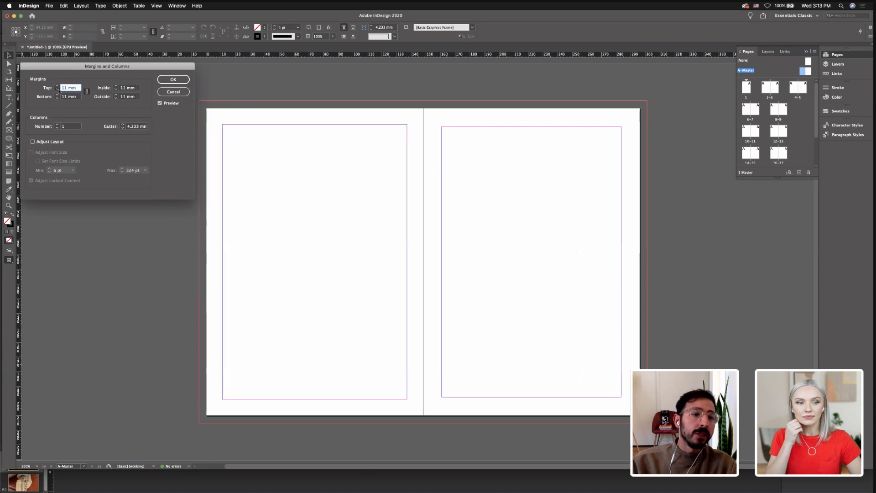
left_click(162, 94)
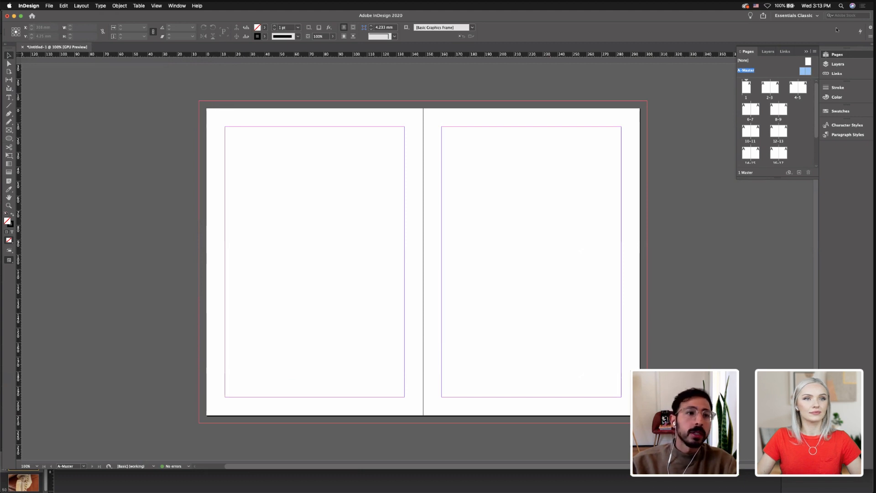
Open Margins and Columns for both A-Master pages and set all four margins to 5 mm
left_click(81, 5)
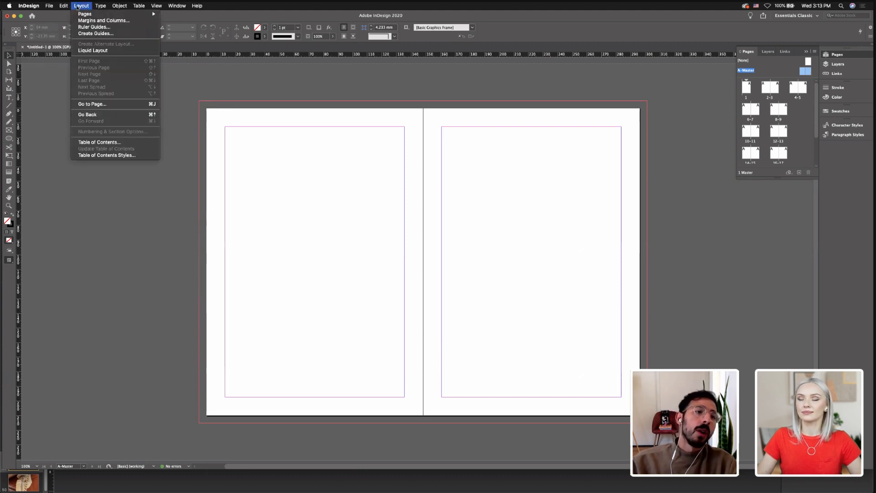
left_click(76, 20)
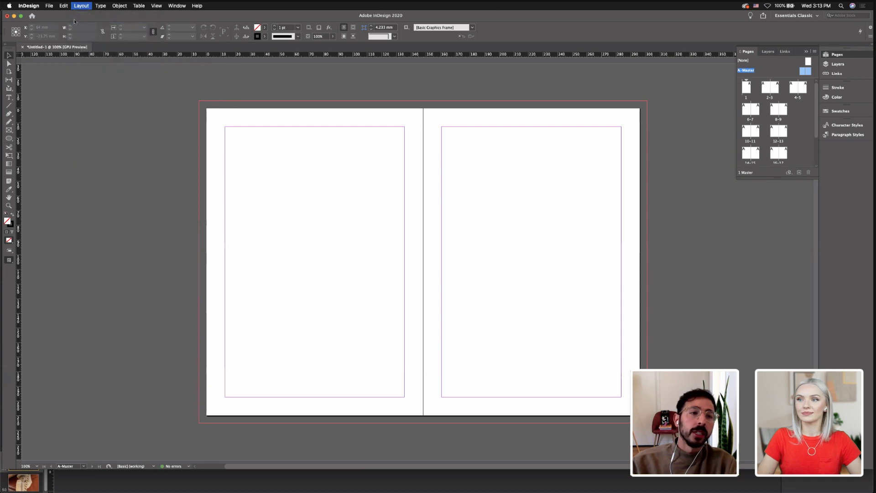
left_click_drag(140, 72, 238, 87)
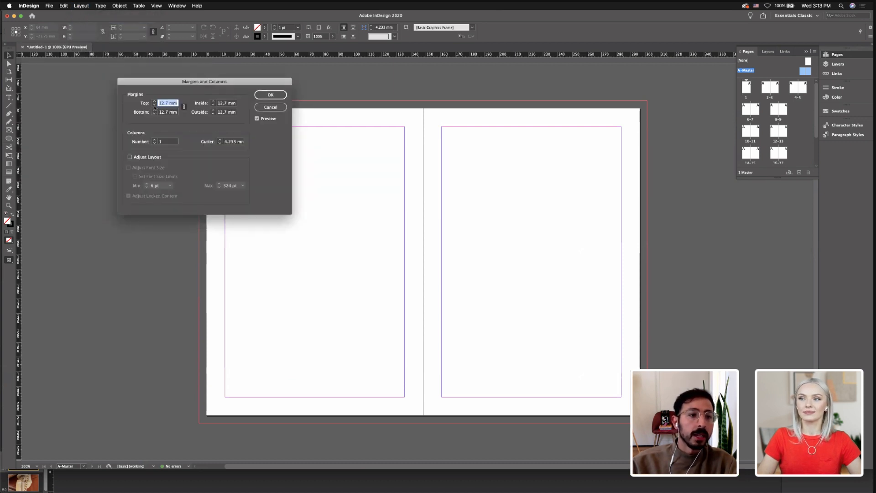
left_click(154, 105)
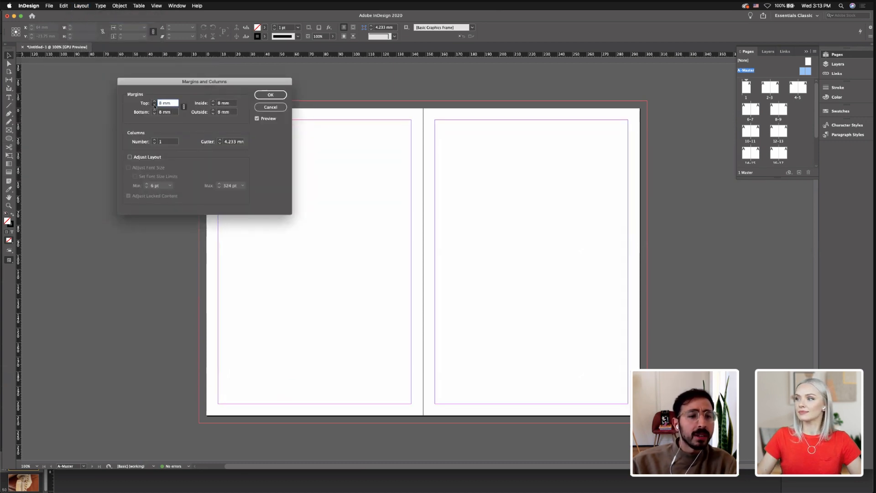
left_click(154, 104)
left_click(154, 105)
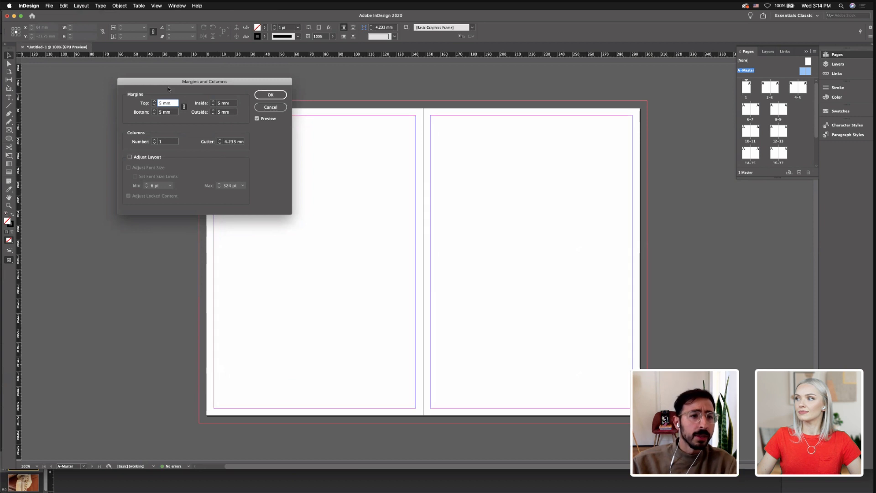
left_click_drag(170, 84, 90, 83)
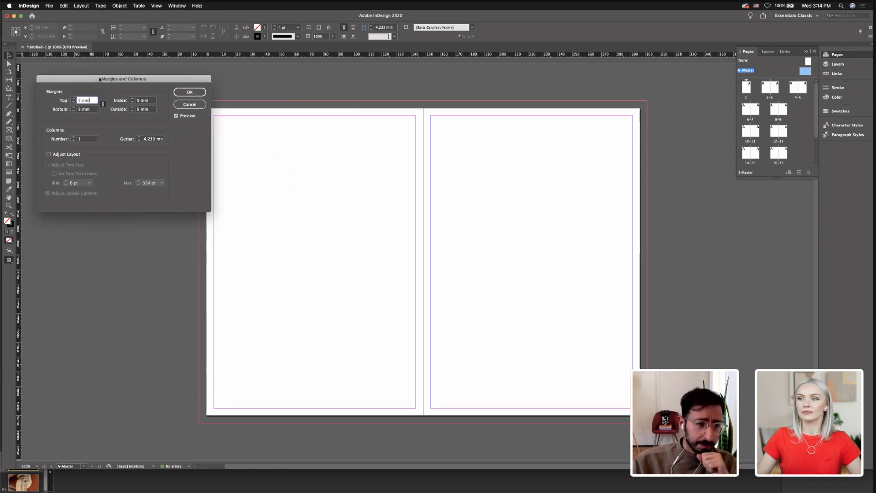
mouse_move(100, 80)
left_mouse_down()
mouse_move(104, 60)
mouse_move(98, 68)
left_mouse_up()
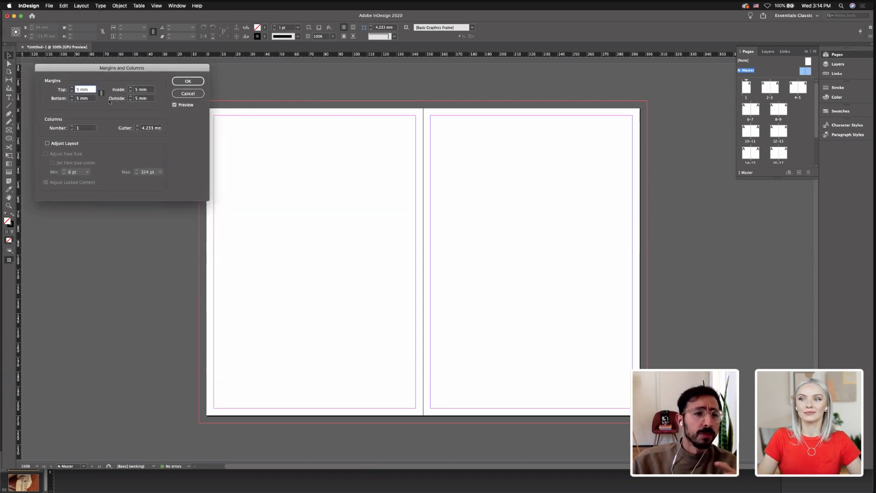
Set the number of columns on both A-Master pages to 9
left_click(71, 126)
left_click(72, 127)
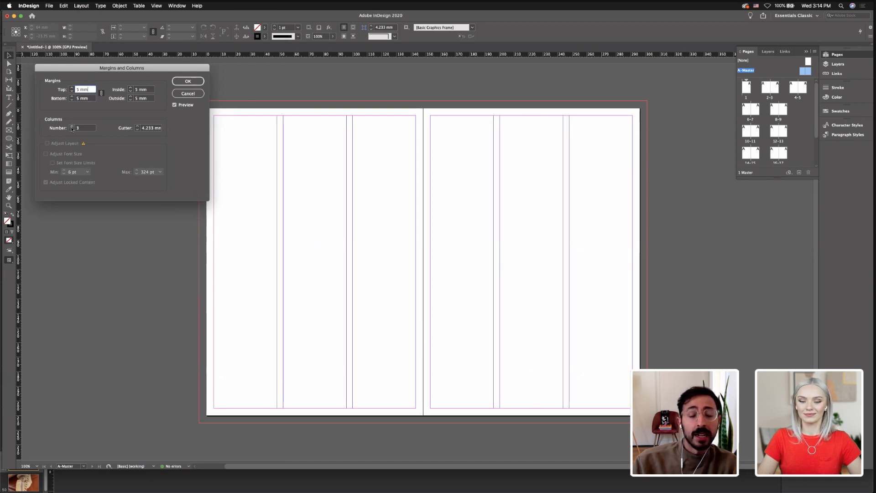
left_click(71, 127)
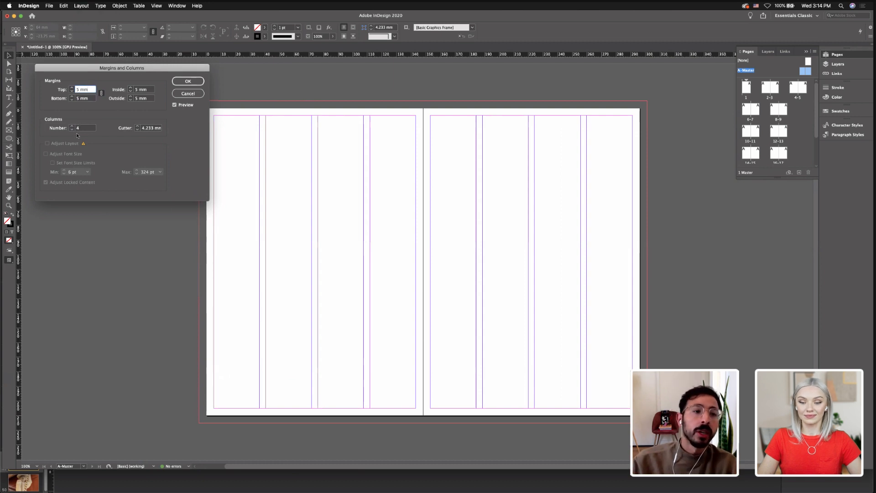
left_click(72, 128)
left_click(72, 127)
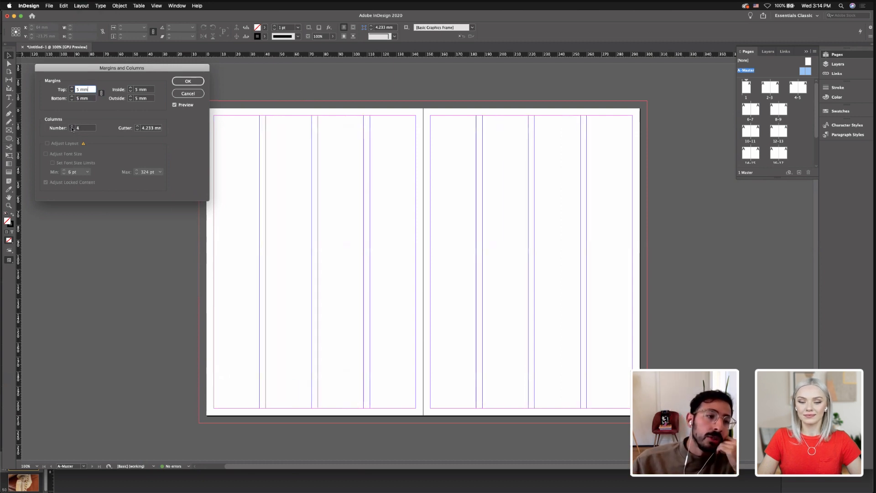
left_click(71, 127)
left_click(71, 127)
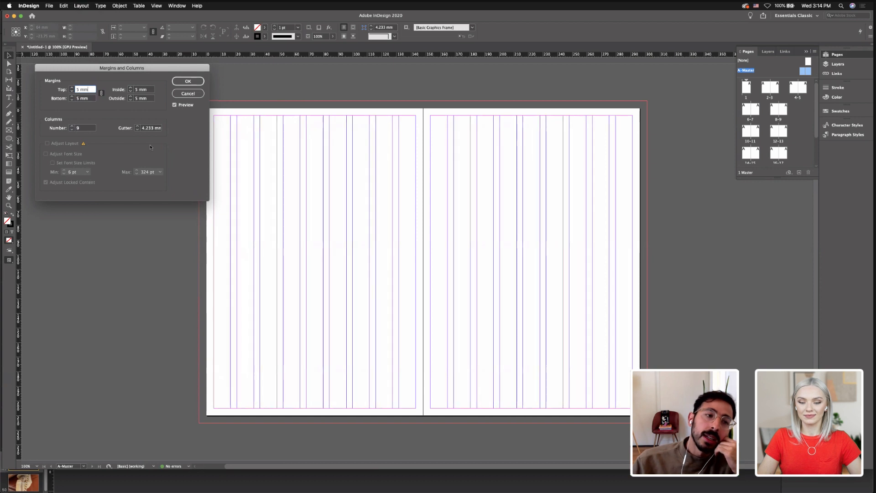
left_click(72, 128)
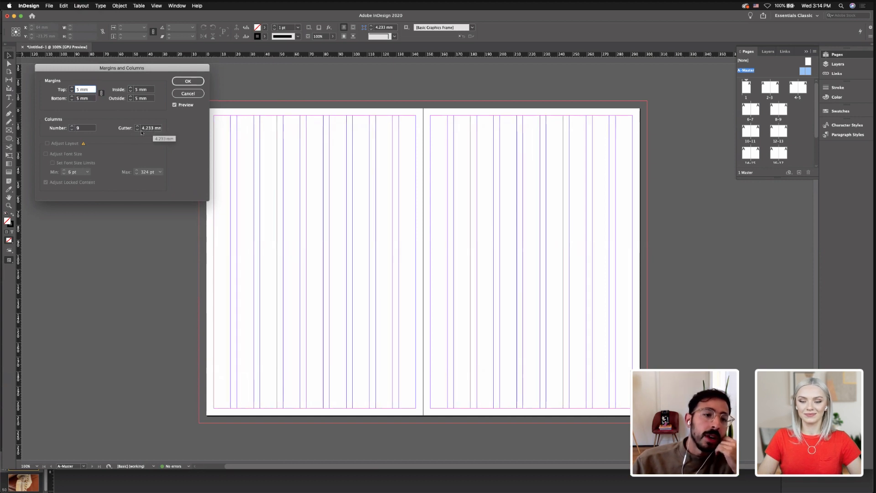
Set the column gutter to 1 mm and apply the margin and column settings to the master spread
left_click_drag(153, 129, 129, 130)
type("1")
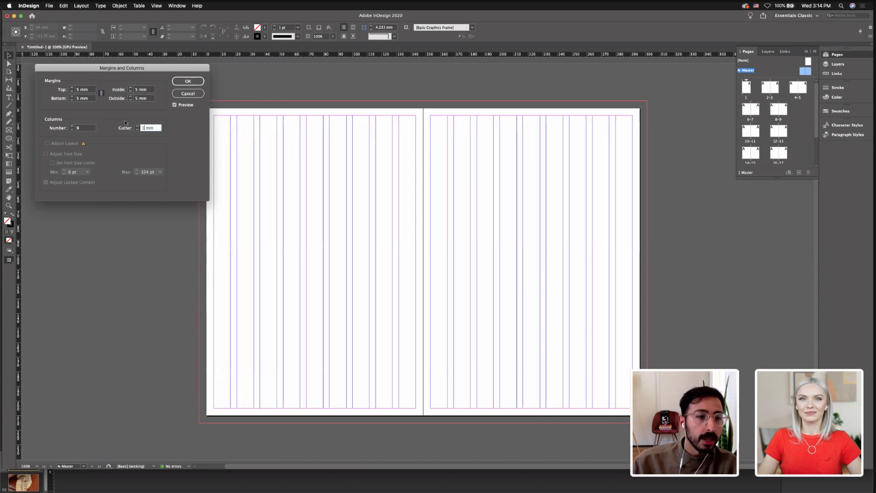
left_click(80, 129)
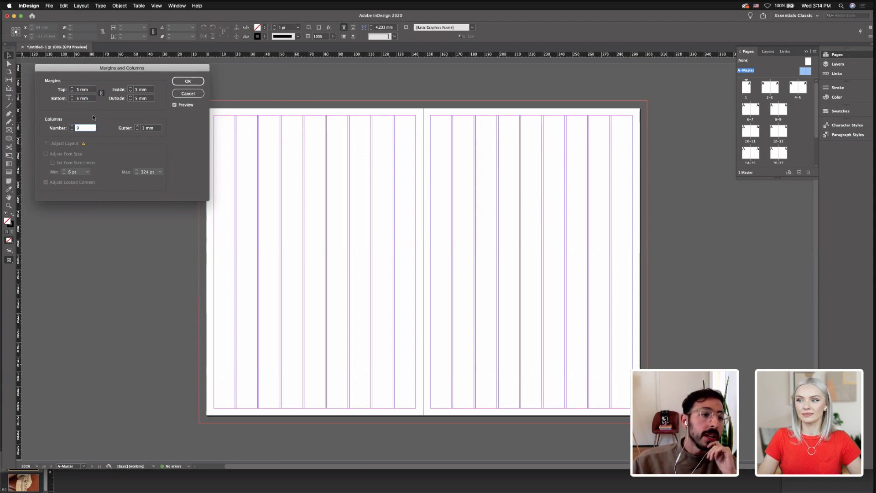
left_click(200, 81)
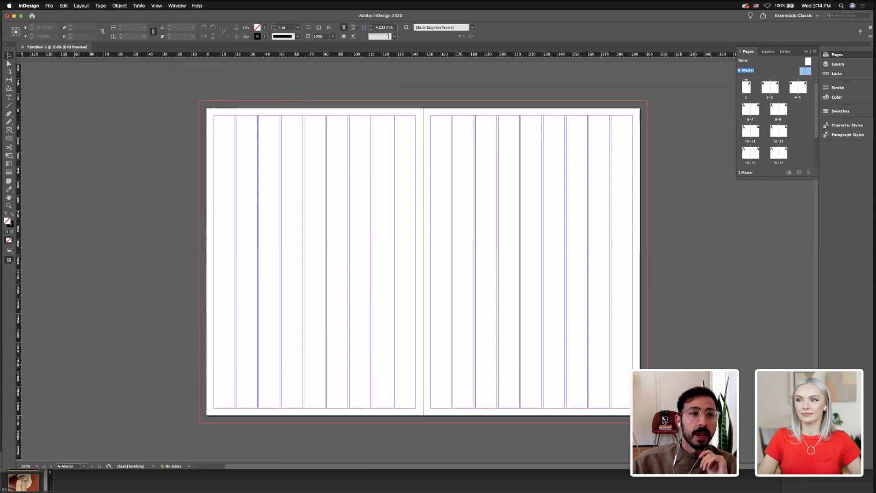
left_click(81, 6)
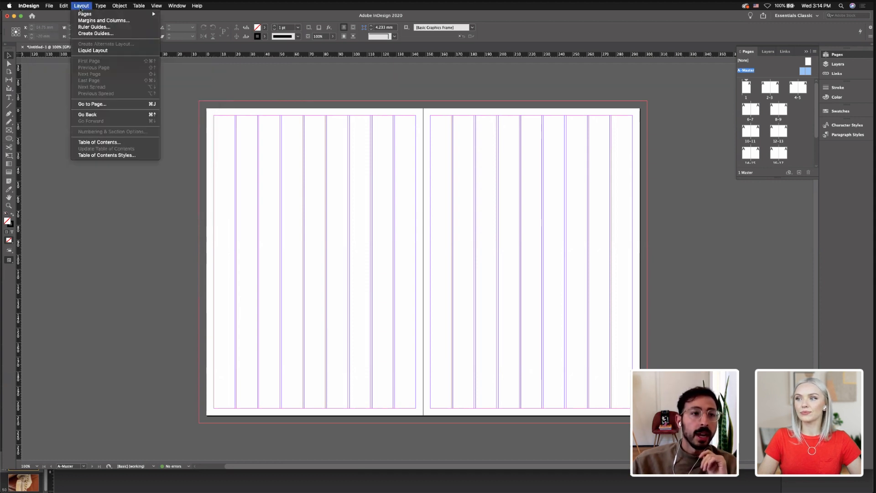
left_click(94, 32)
left_click_drag(427, 205, 103, 80)
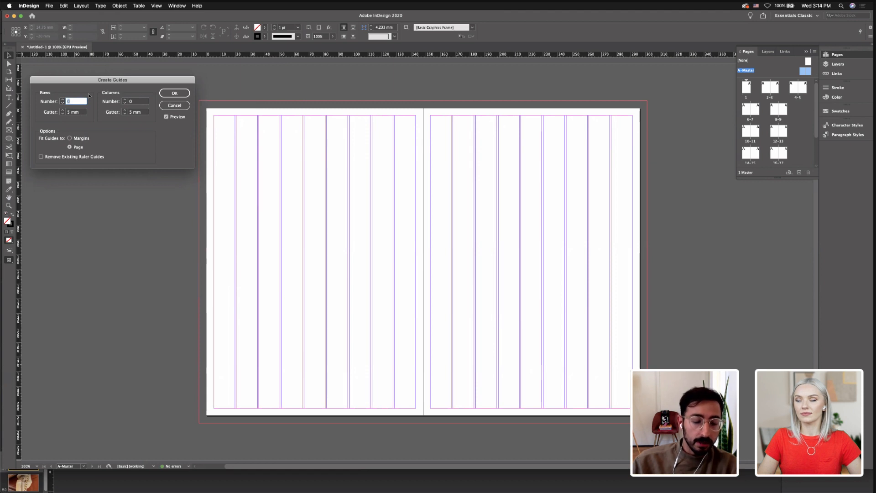
key("Escape")
Create row guides across the A-Master spread with 9 rows and a 1 mm gutter, fitted to the page
left_click(82, 5)
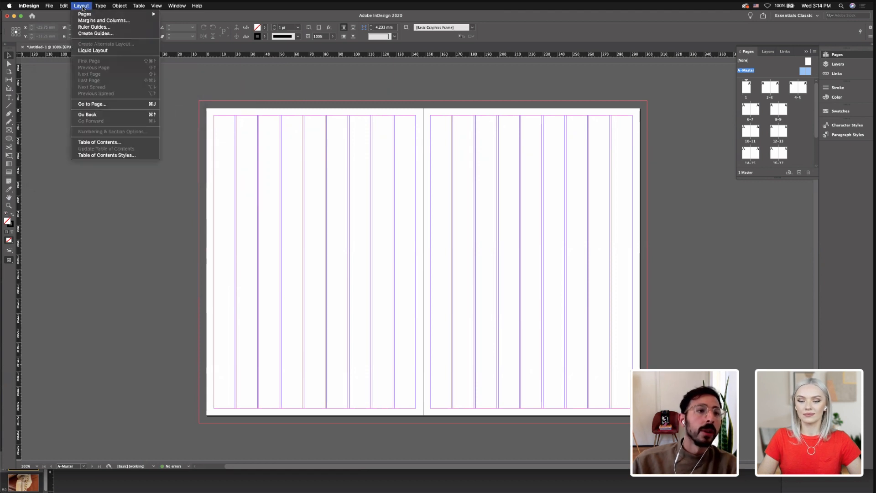
left_click(105, 33)
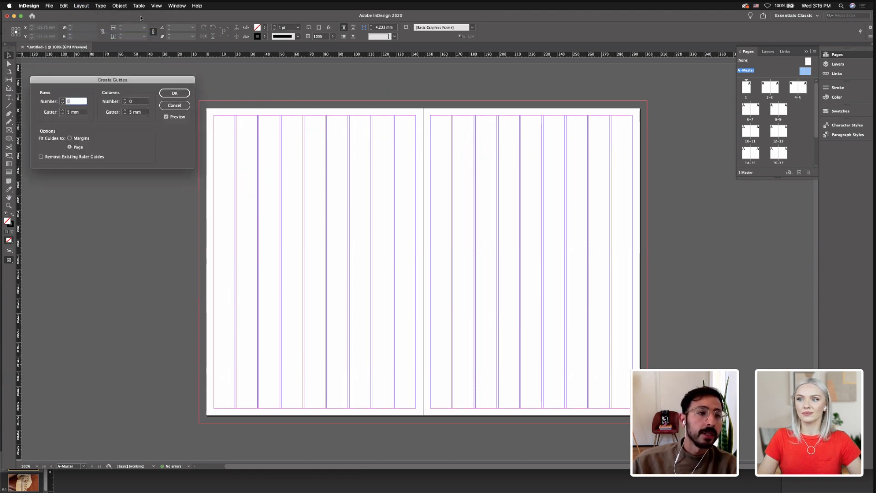
type("9")
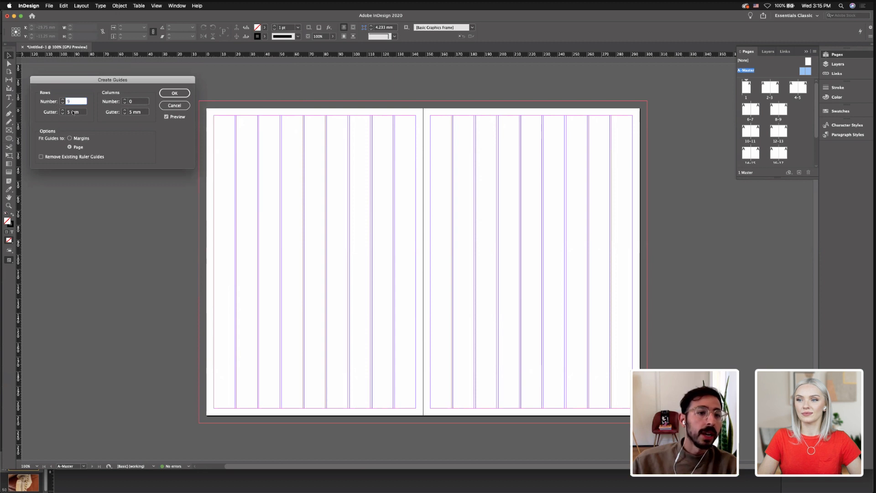
key("Tab")
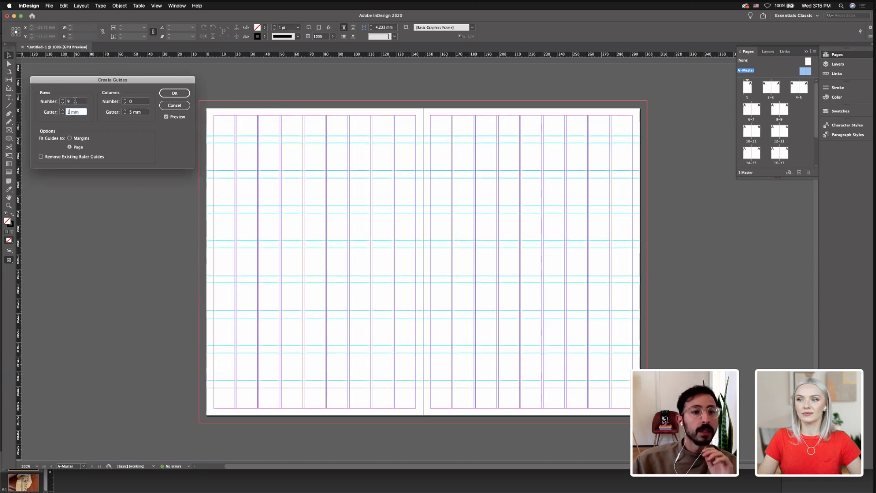
left_click(74, 102)
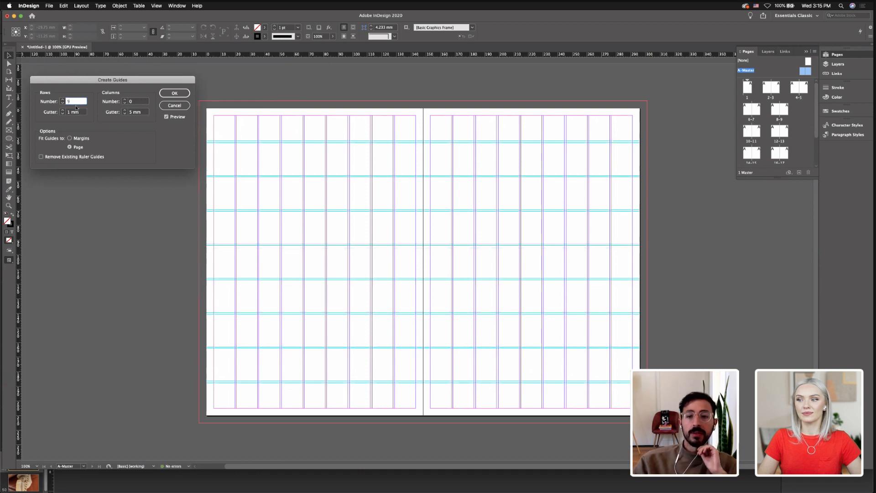
left_click(174, 93)
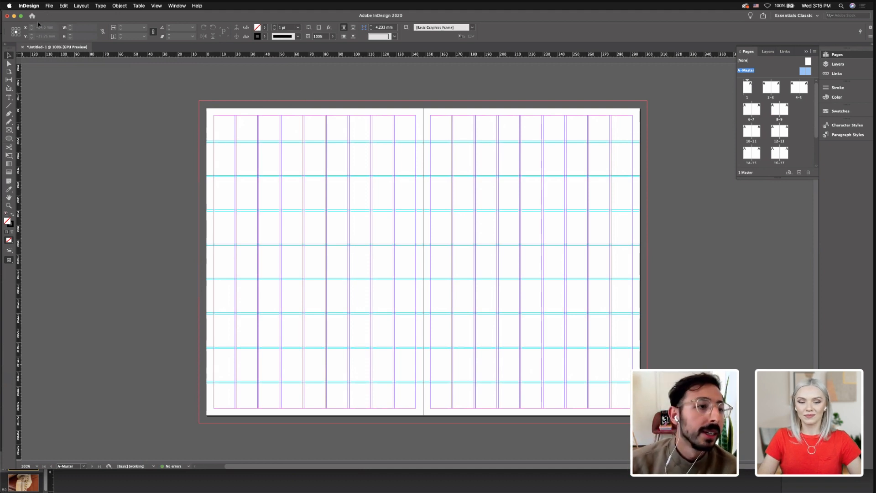
Add a new layer above Layer 1 and name it FOOTER
left_click(13, 97)
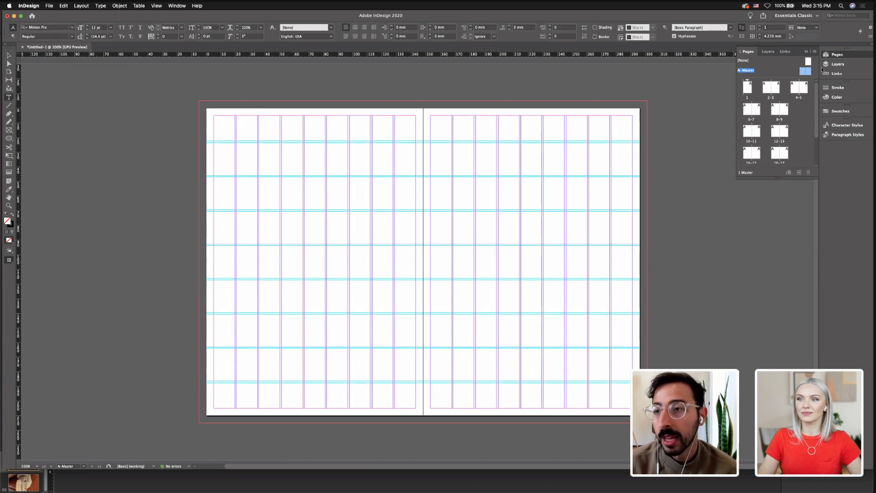
left_click(844, 65)
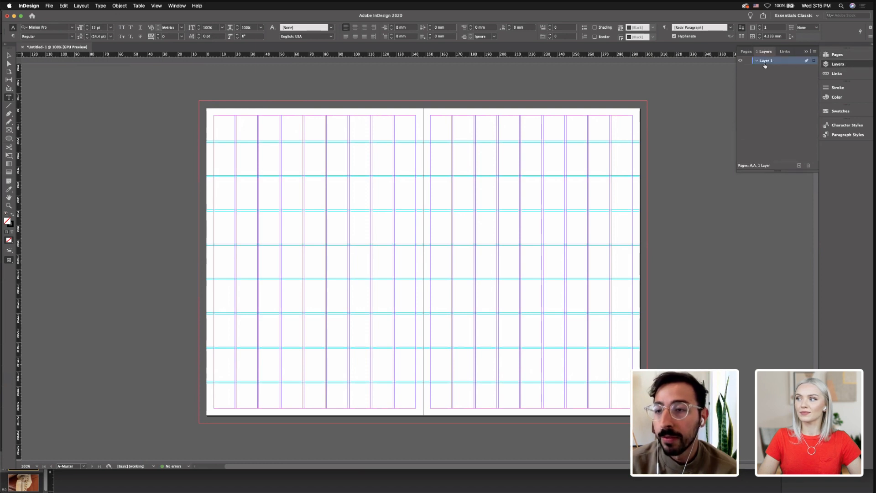
left_click(799, 167)
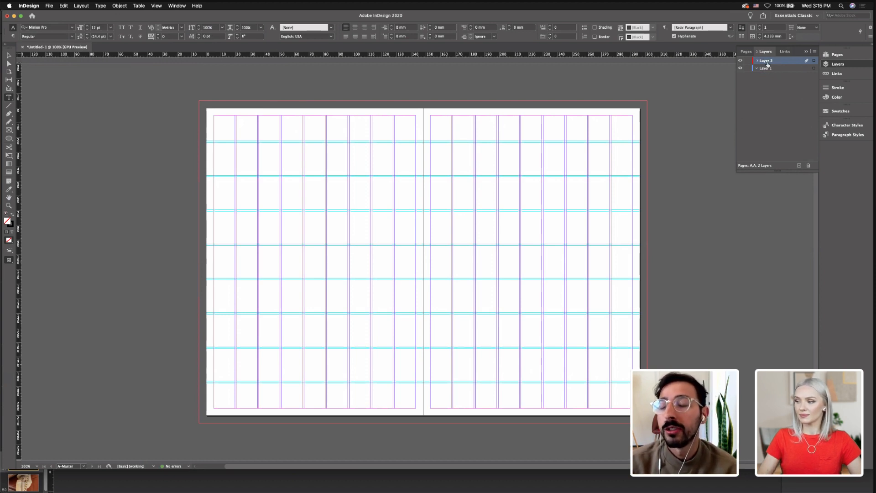
double_click(766, 62)
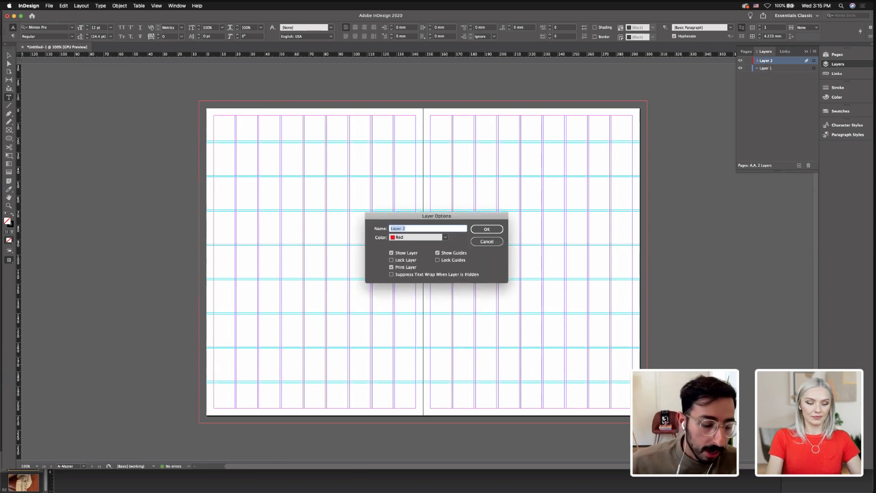
type("FOOTER")
key("Return")
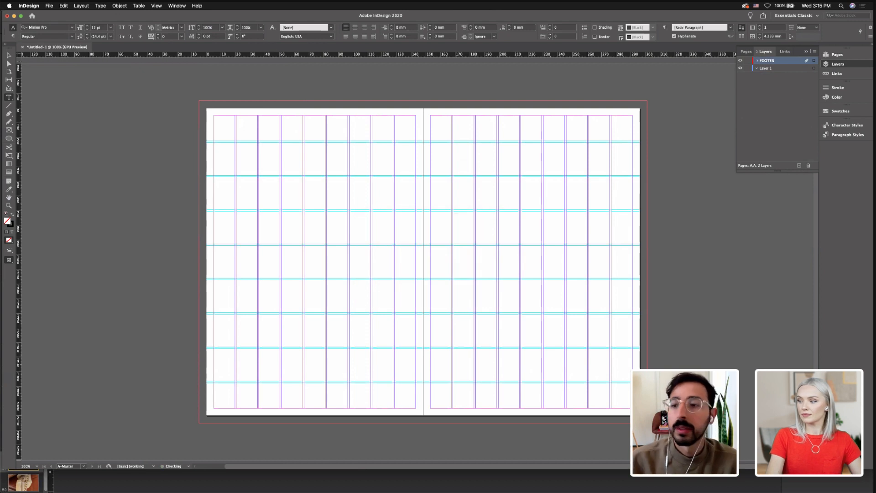
Rename Layer 1 as ARTWORK and make the FOOTER layer active
double_click(788, 68)
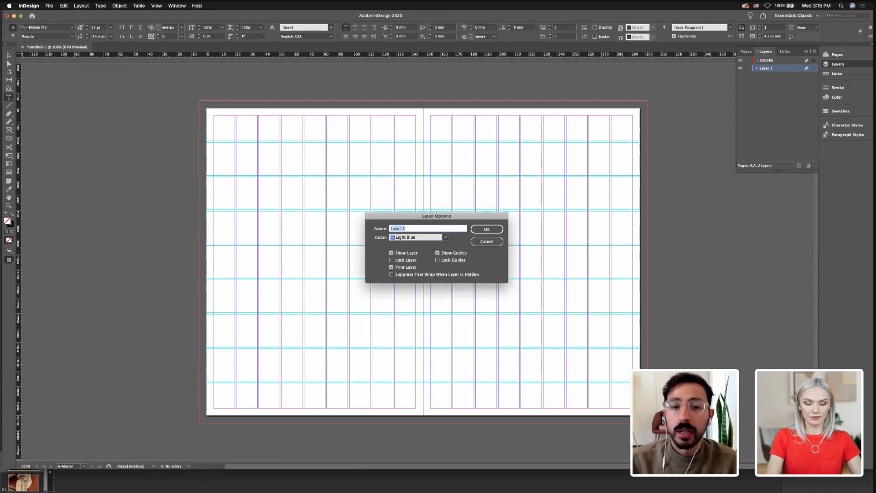
type("ARTWORK")
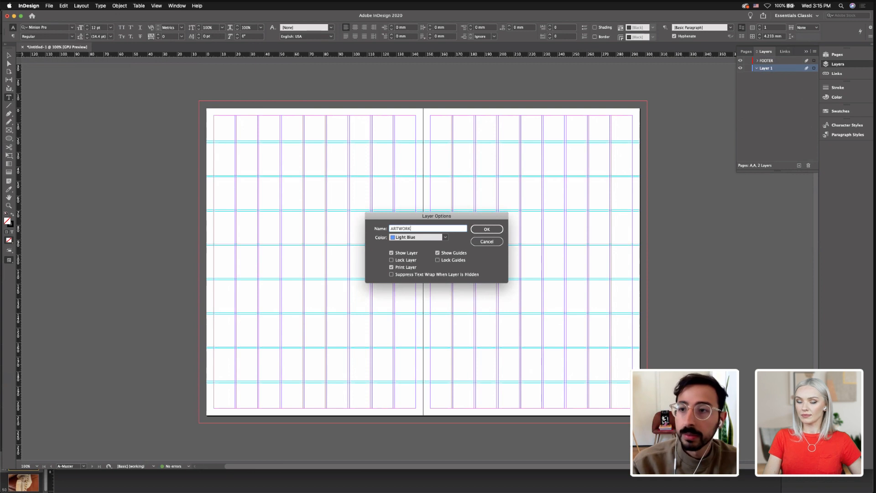
key("Return")
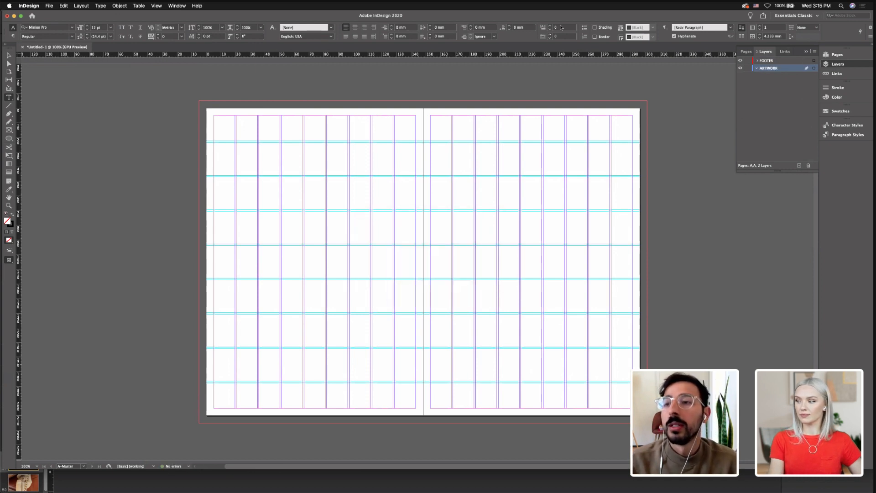
double_click(756, 62)
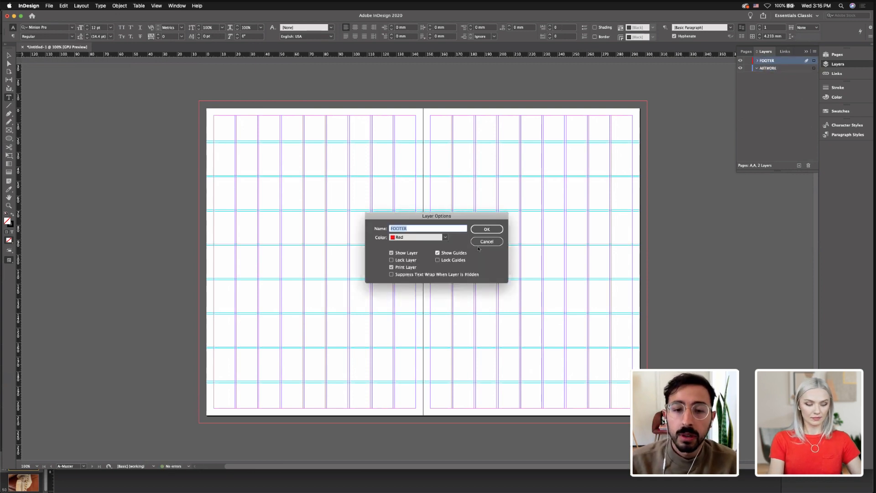
left_click(499, 245)
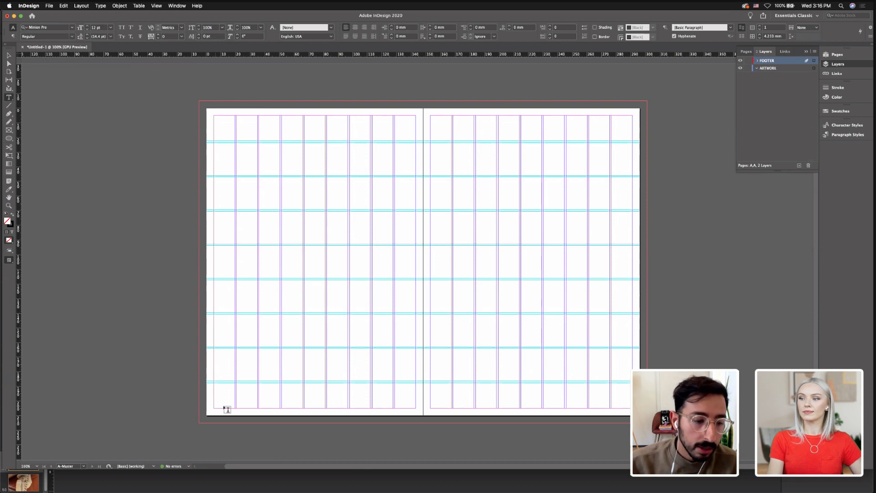
left_click_drag(216, 411, 258, 405)
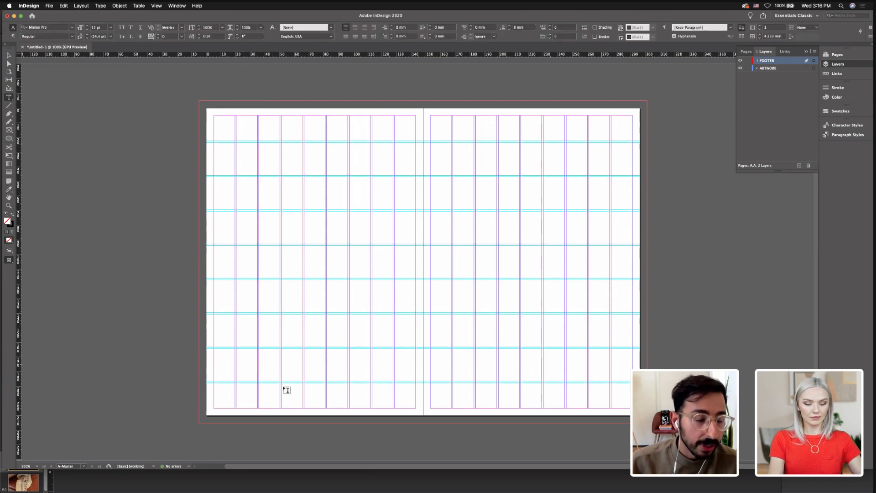
key("Escape")
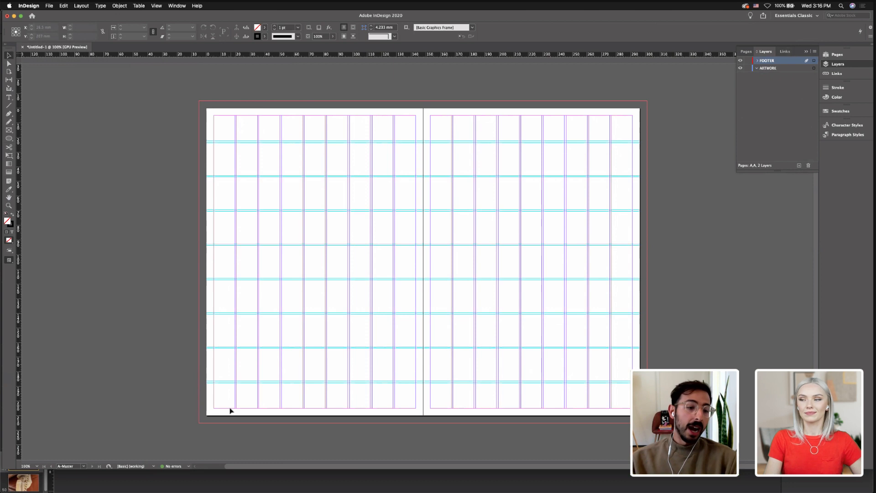
left_click_drag(187, 391, 263, 413)
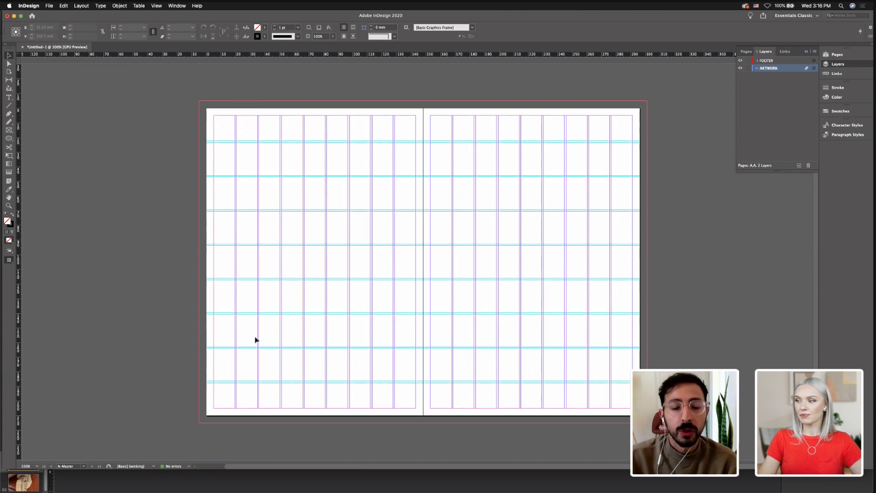
Switch to Adobe Bridge and look through the thumbnails in the Photos folder
left_click(549, 485)
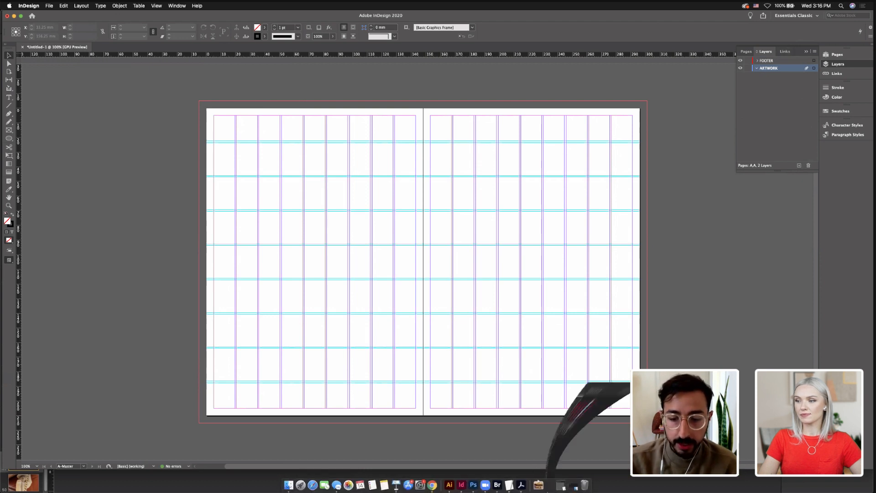
left_click(553, 441)
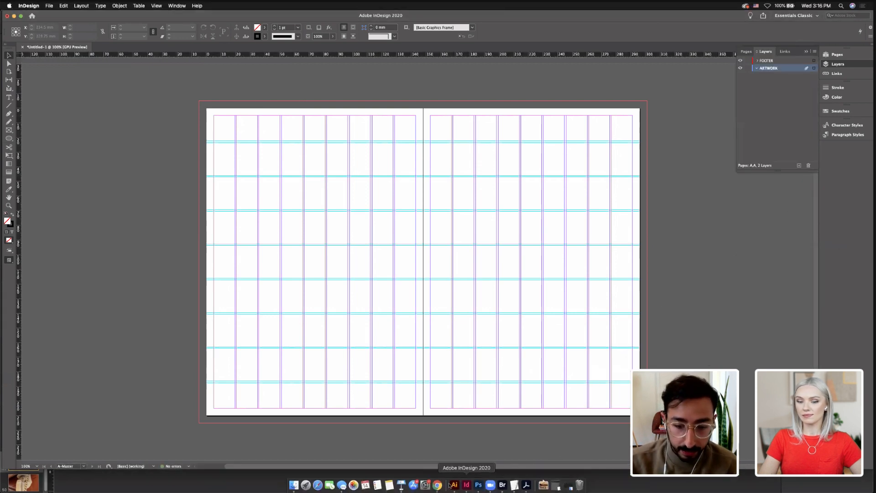
left_click(502, 485)
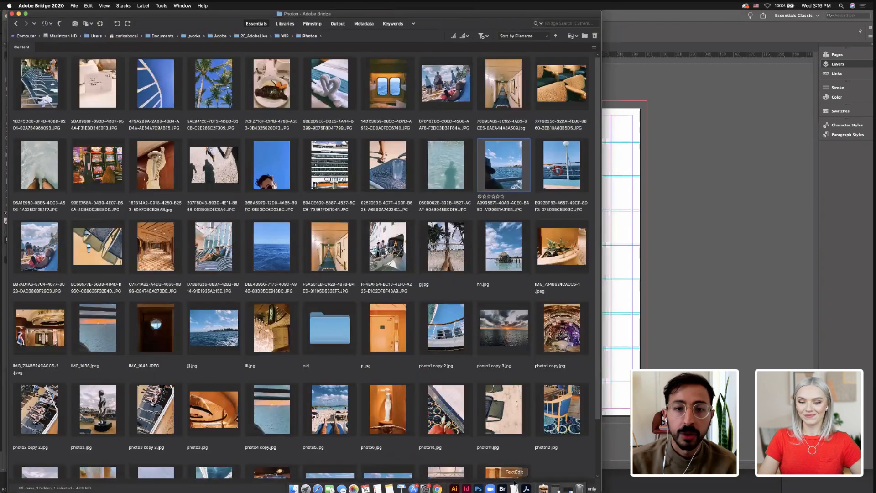
left_click_drag(288, 14, 366, 14)
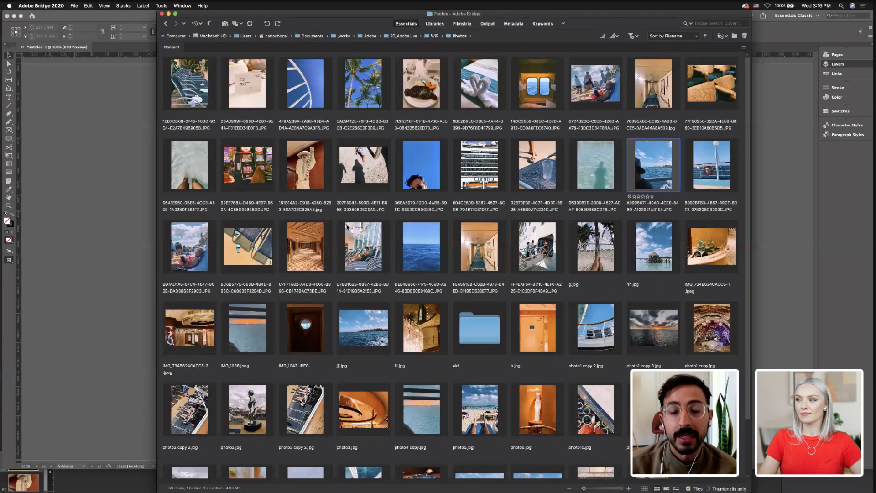
scroll(347, 230, "down", 3)
scroll(342, 228, "up", 3)
scroll(341, 227, "down", 3)
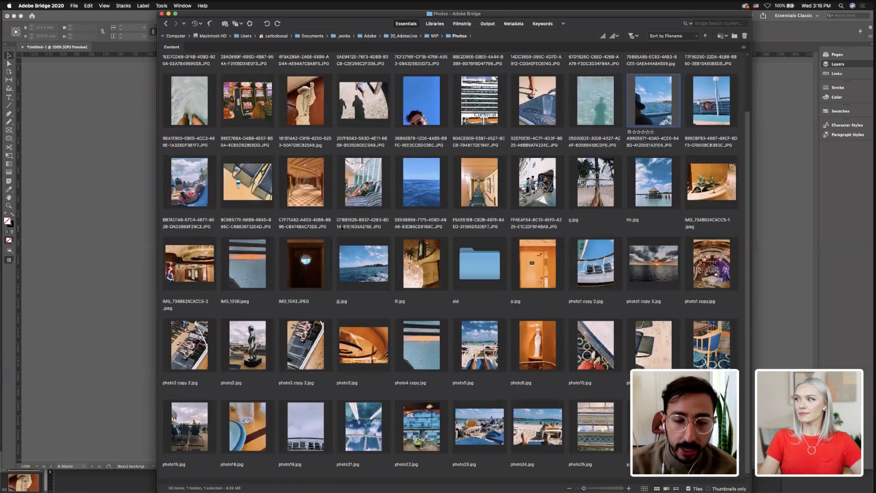
scroll(360, 251, "up", 3)
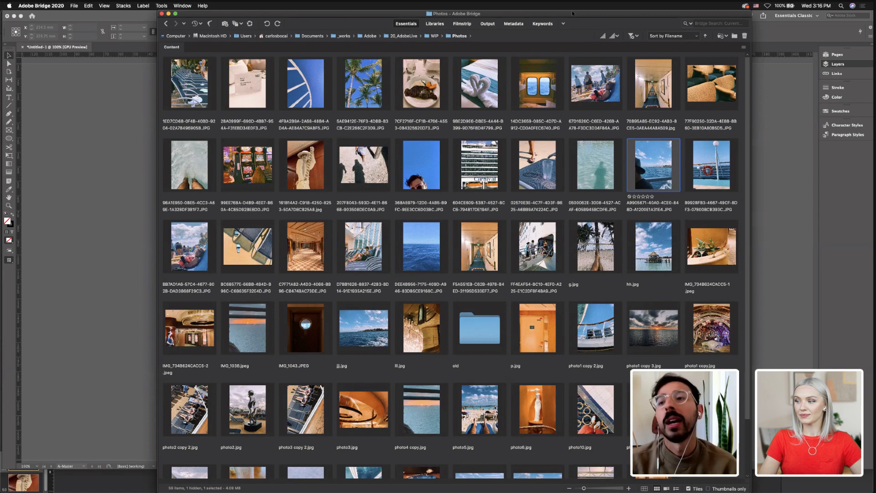
left_click_drag(572, 14, 402, 6)
Switch to Chrome and enlarge the window to view the Grand Princess cruise review with its summary
left_click(657, 150)
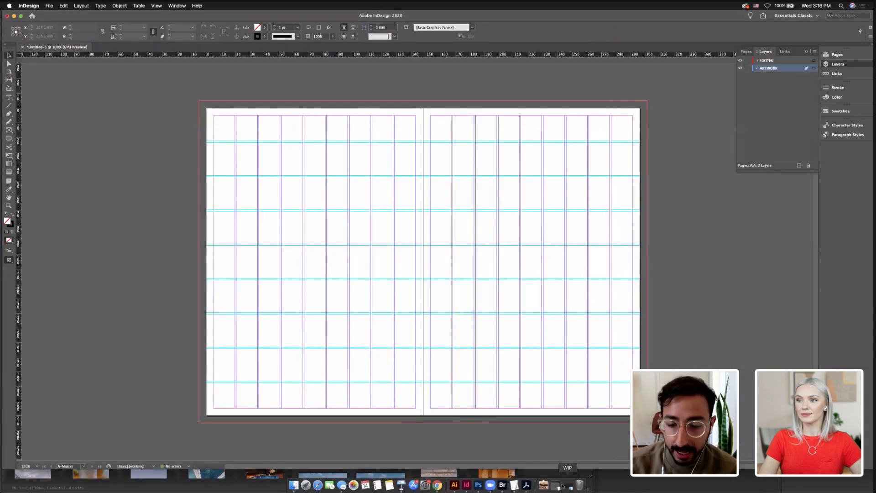
left_click(513, 490)
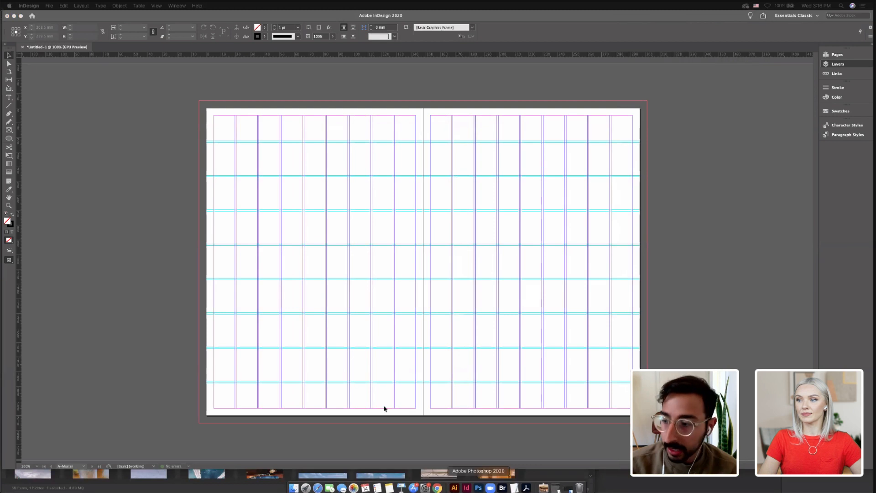
left_click(552, 429)
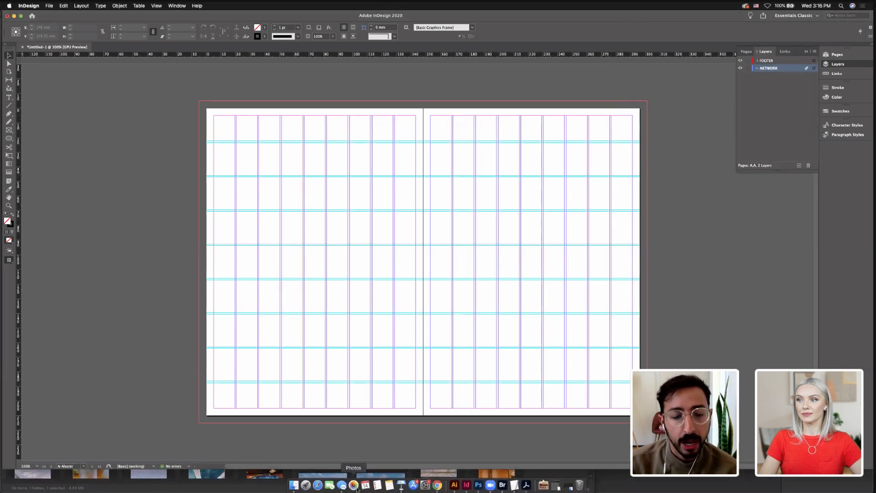
left_click(438, 484)
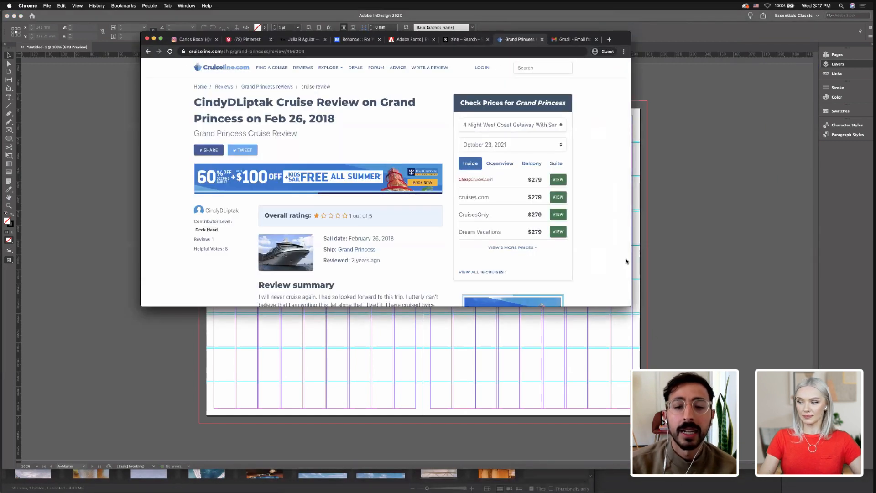
left_click_drag(572, 420, 567, 464)
scroll(366, 311, "down", 2)
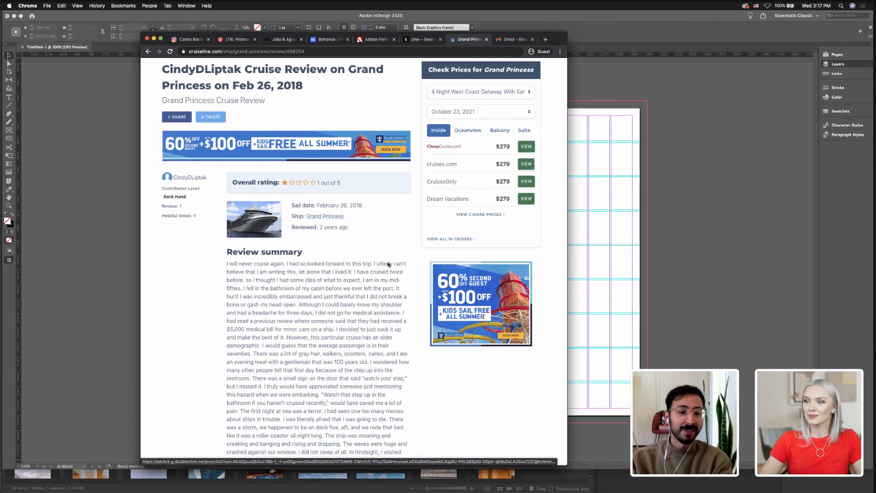
Highlight and read the opening sentence of the review summary, "I will never cruise again"
mouse_move(221, 264)
left_mouse_down()
mouse_move(276, 262)
mouse_move(211, 265)
mouse_move(229, 265)
left_mouse_up()
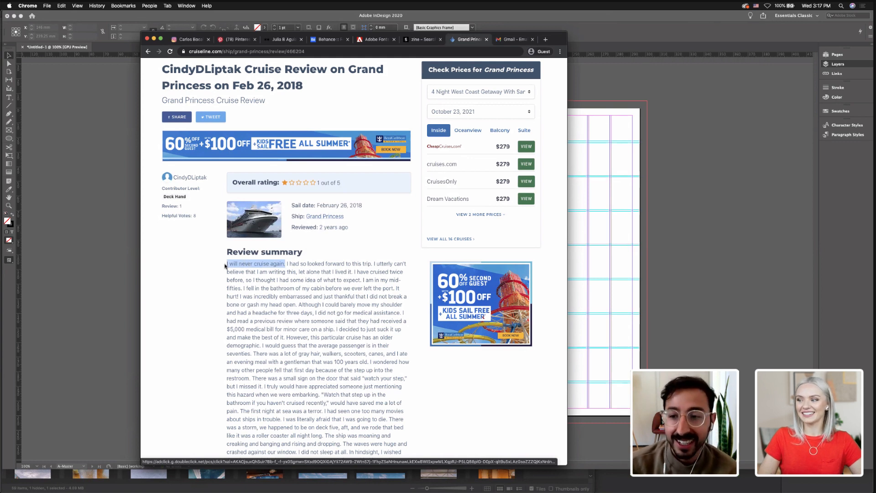
left_click(252, 262)
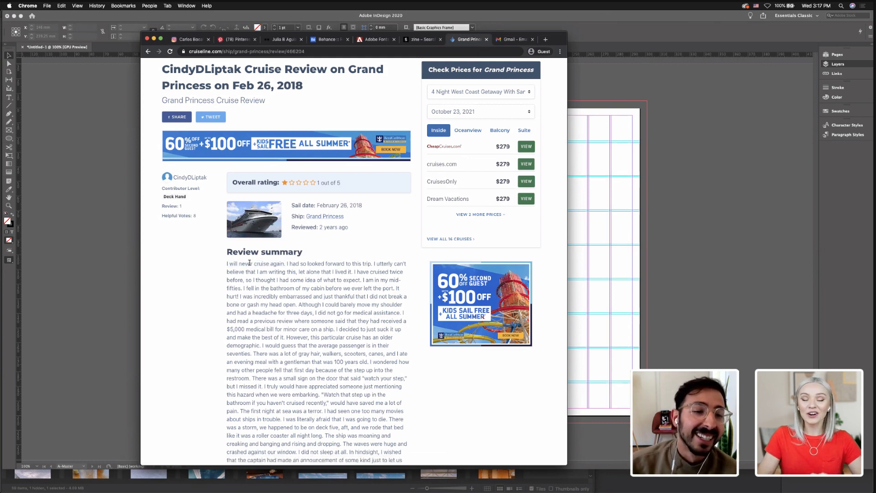
double_click(246, 263)
left_click(285, 264)
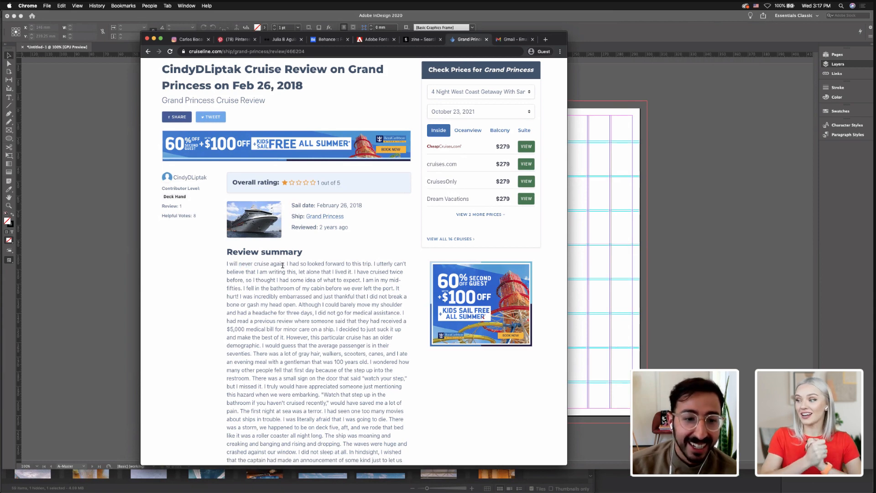
Read through the Grand Princess review summary, starting from its opening sentence
left_click_drag(286, 264, 223, 265)
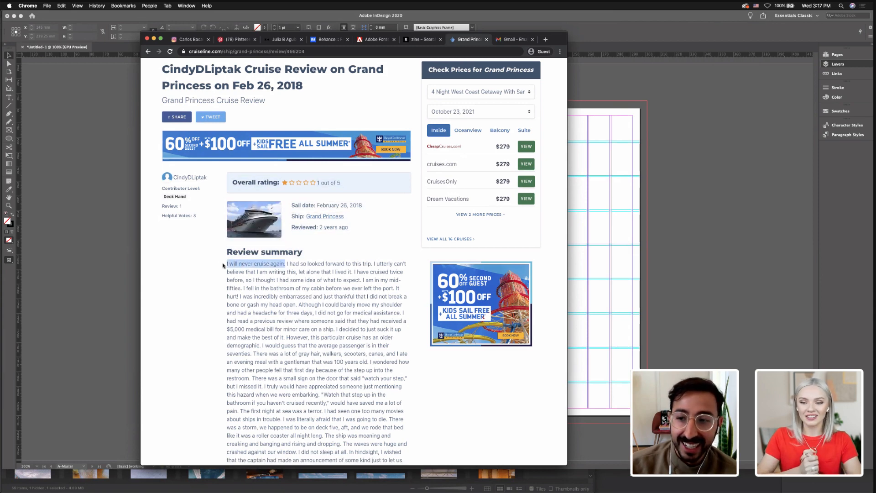
left_click(258, 273)
scroll(258, 275, "down", 2)
scroll(258, 274, "down", 4)
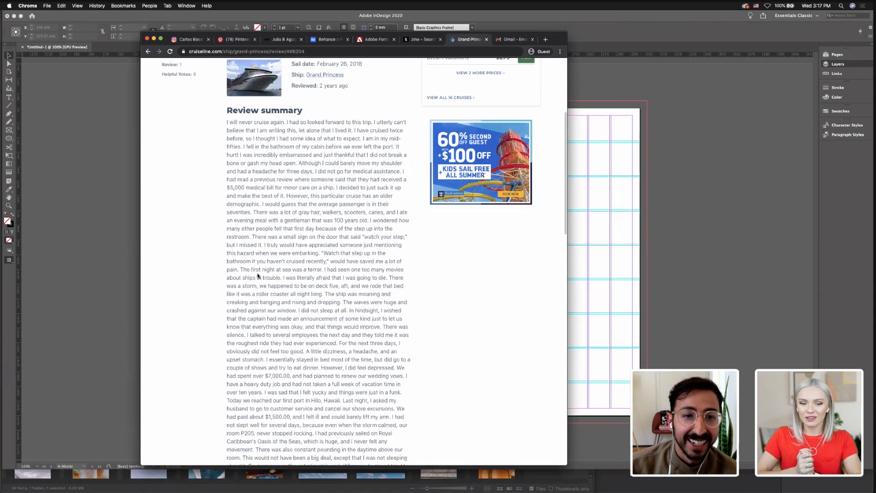
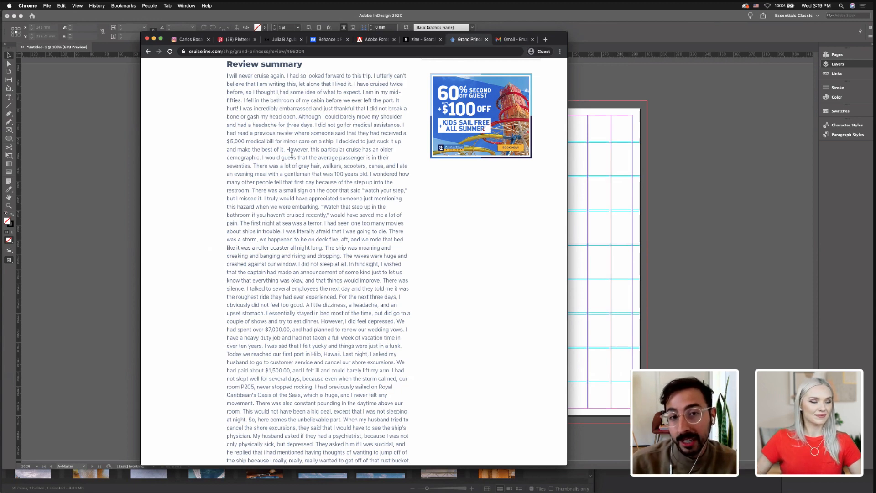
scroll(292, 155, "up", 2)
scroll(292, 155, "down", 6)
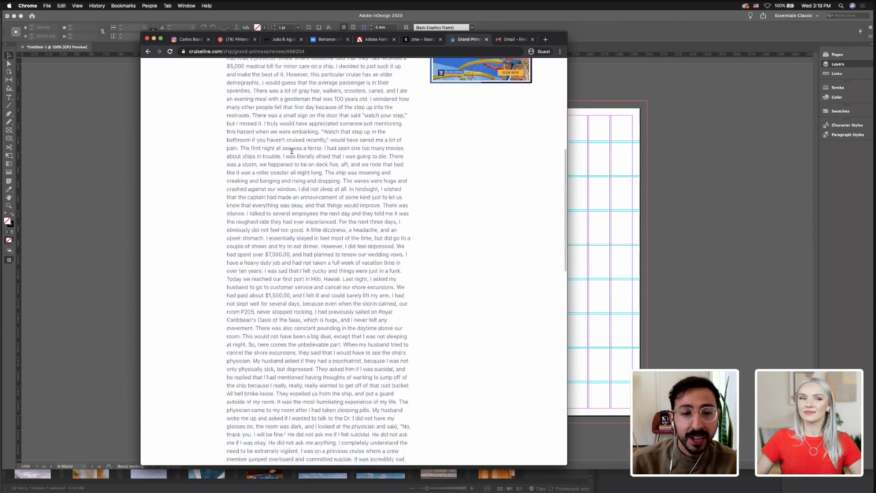
scroll(292, 152, "up", 10)
scroll(292, 152, "down", 3)
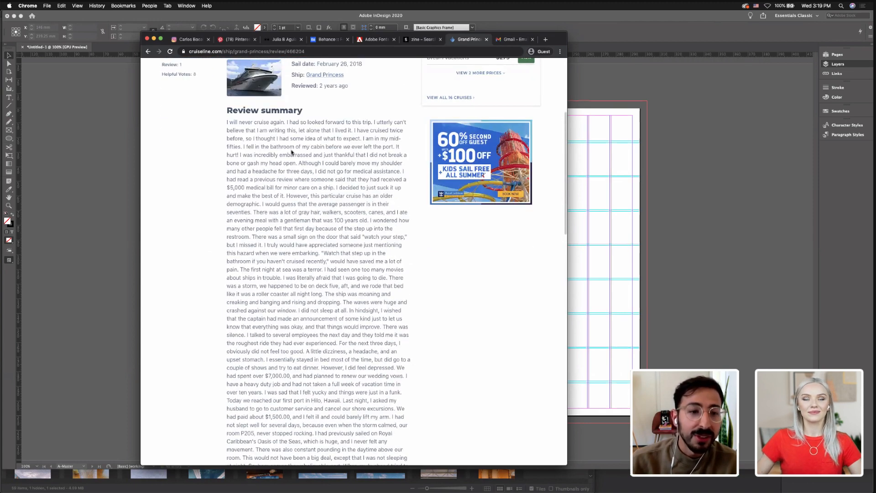
scroll(291, 152, "down", 2)
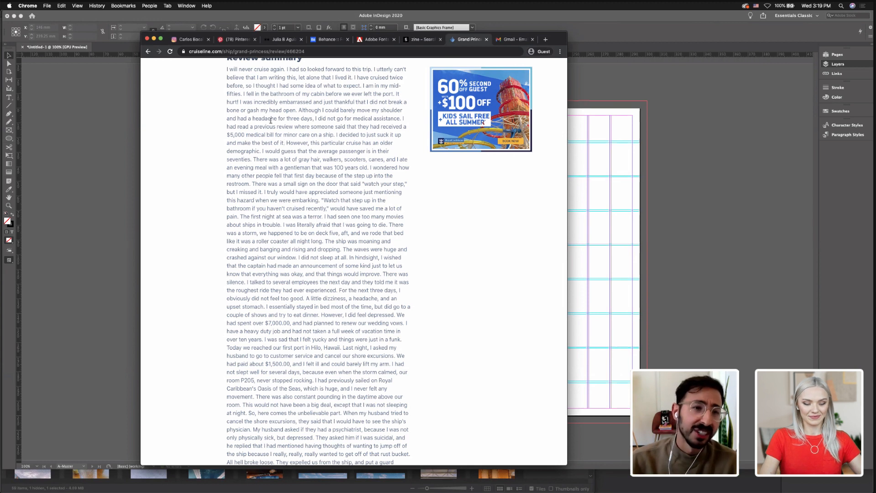
Copy "I will never cruise again" from the review into the InDesign master spread, fitting its frame at the left page's bottom-left margin corner
mouse_move(227, 70)
left_mouse_down()
mouse_move(285, 70)
mouse_move(225, 74)
left_mouse_up()
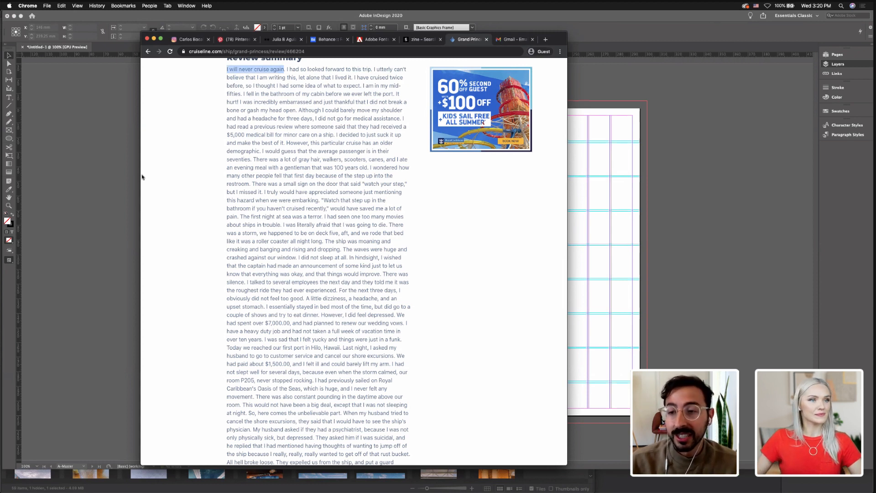
left_click(100, 196)
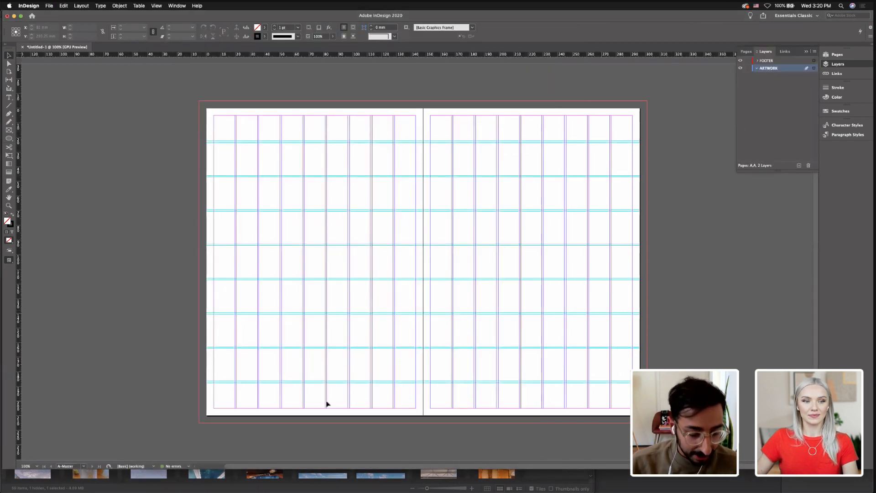
key("super+v")
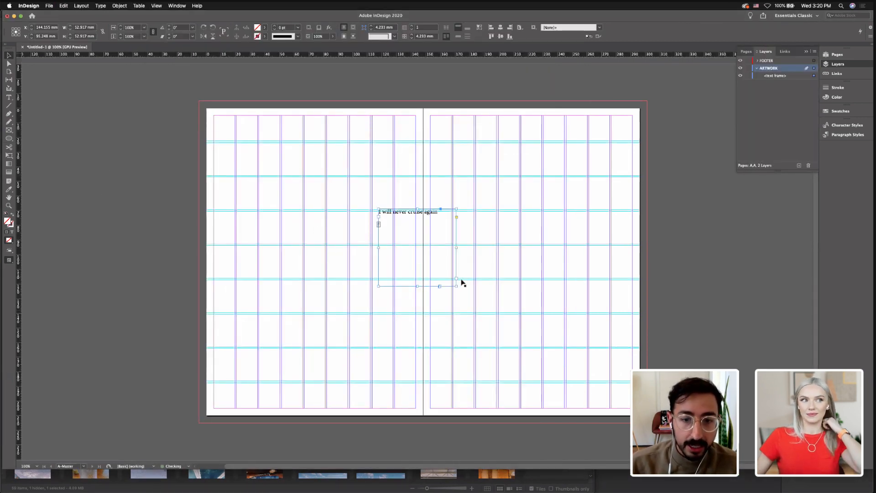
left_click(455, 287)
left_click_drag(405, 211, 239, 407)
left_click(404, 213)
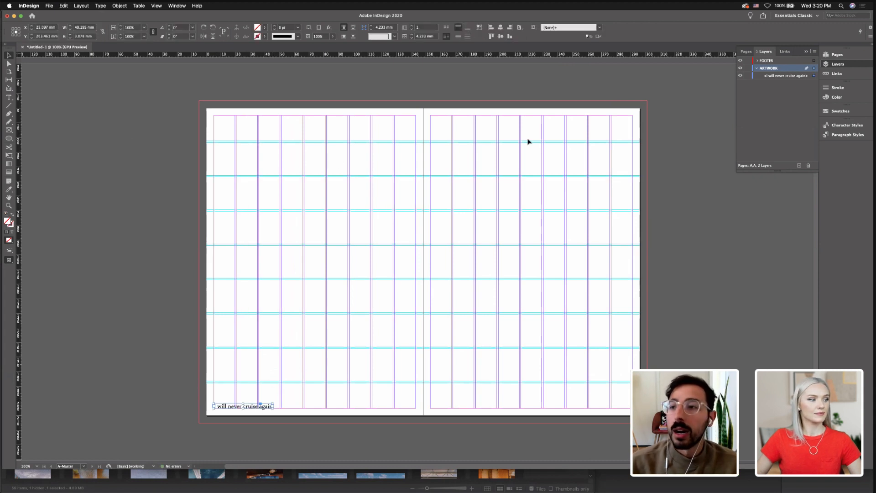
left_click(653, 316)
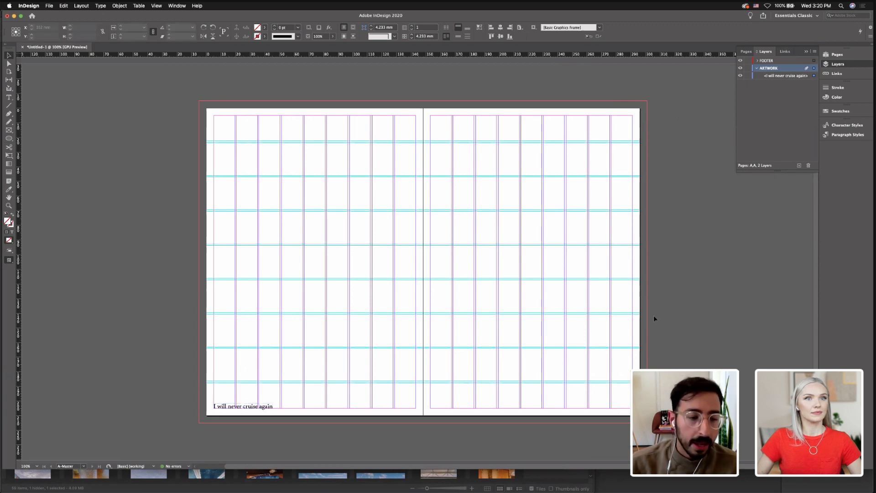
left_click(250, 407)
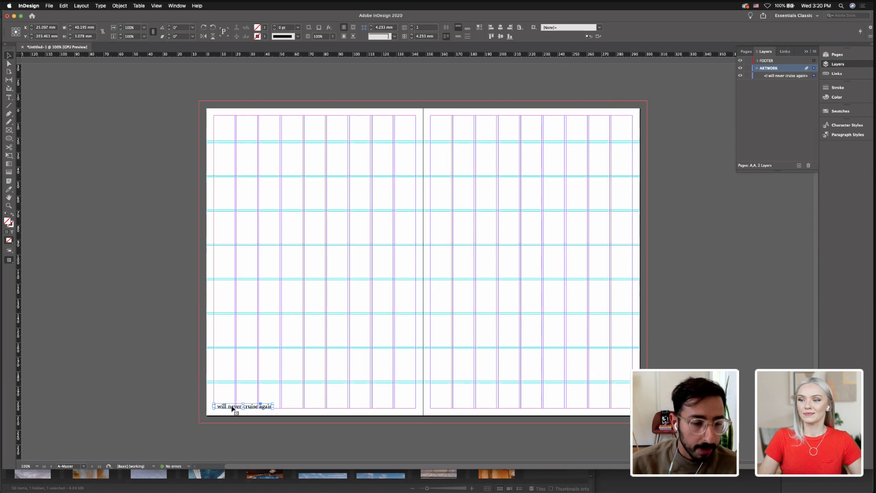
left_click_drag(232, 407, 284, 410)
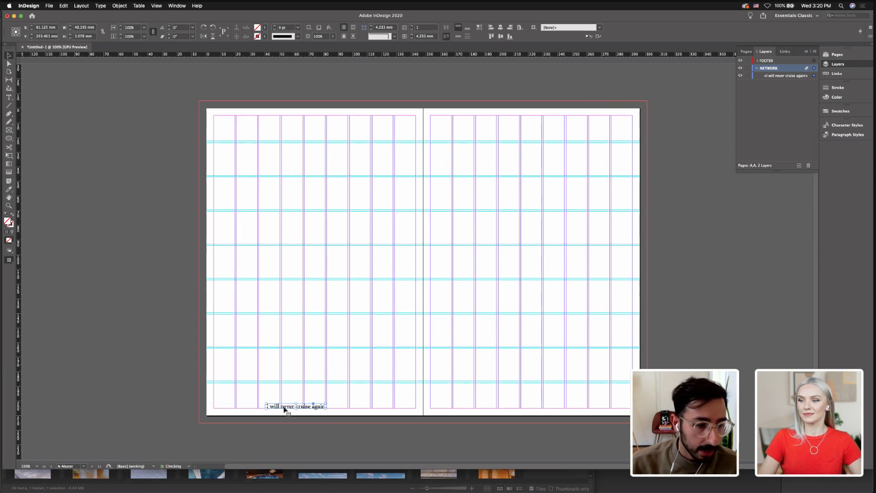
key("super+z")
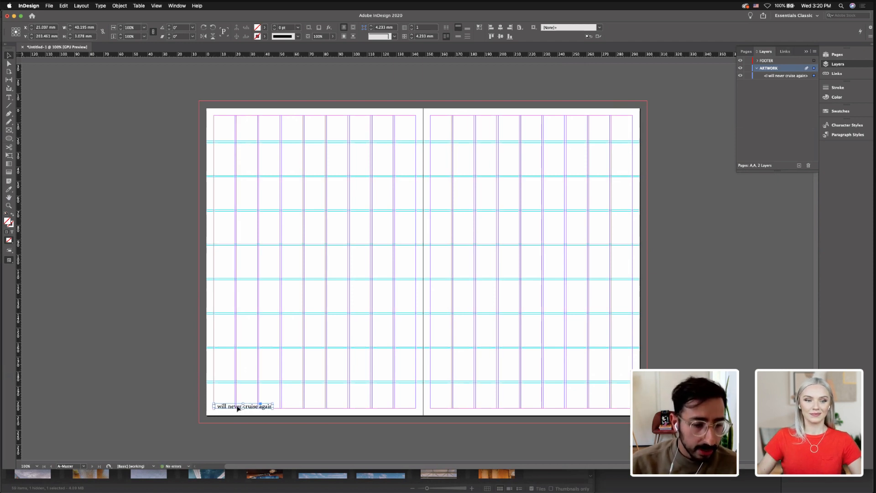
Duplicate the footer phrase along the bottom margin to the left page's fifth column and replace its text with "Cruise Aesthetics"
left_click_drag(238, 408, 327, 409)
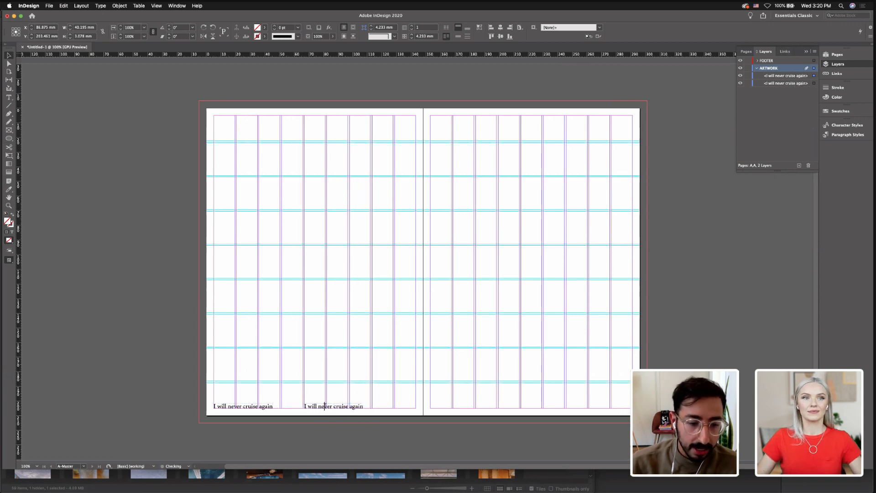
triple_click(325, 405)
type("Cru")
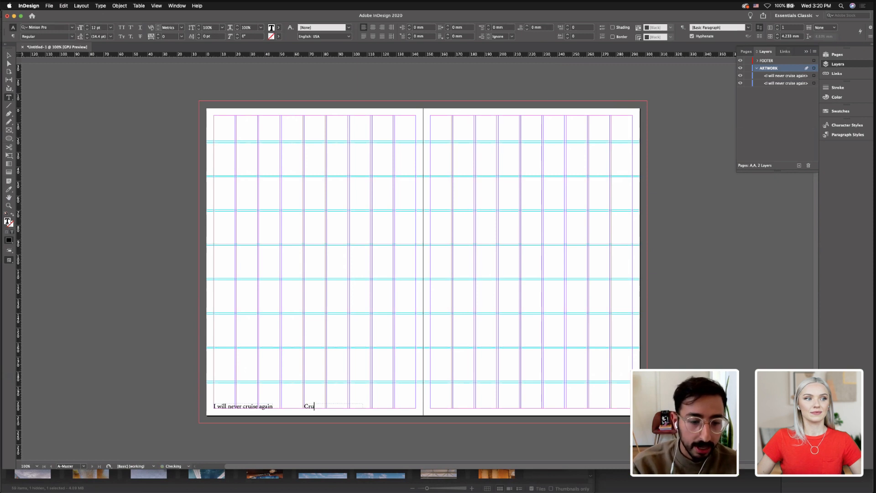
type("ise Aesthetics")
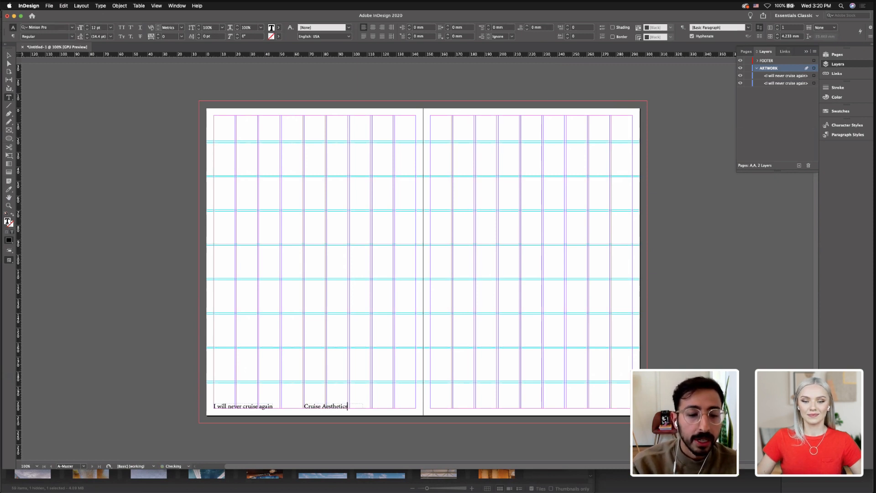
key("Escape")
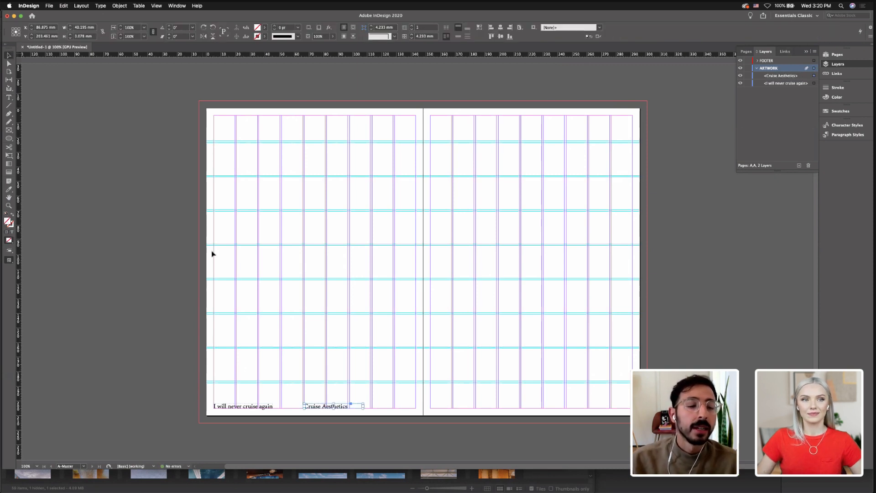
Duplicate the "Cruise Aesthetics" frame to the left page's inner margin and replace its text with a Current Page Number marker
left_click(347, 427)
left_click(348, 405)
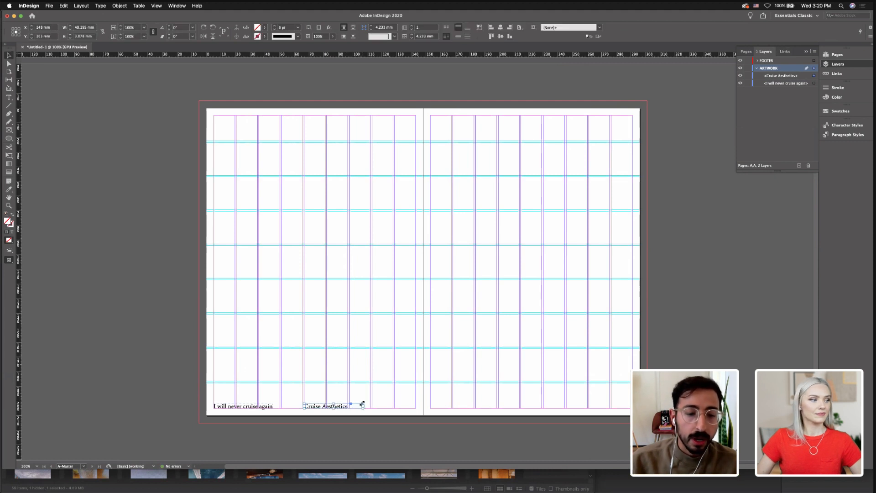
left_click_drag(361, 404, 386, 414)
double_click(383, 406)
triple_click(383, 407)
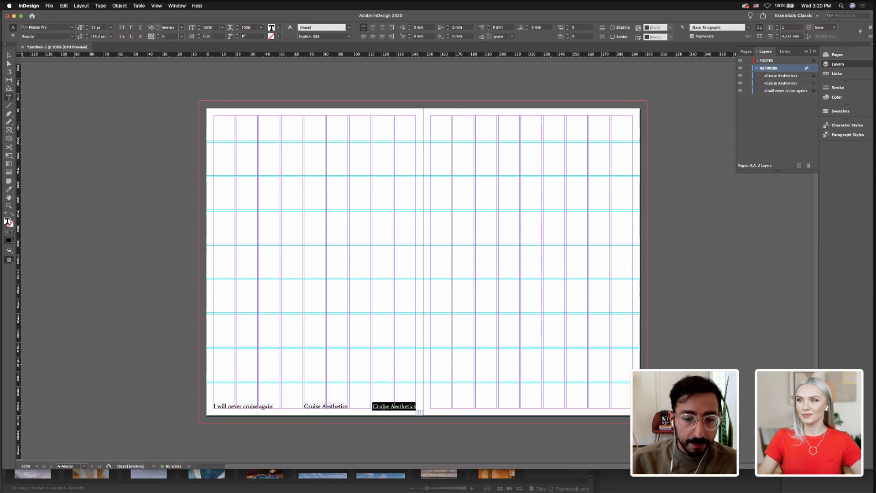
left_click(100, 6)
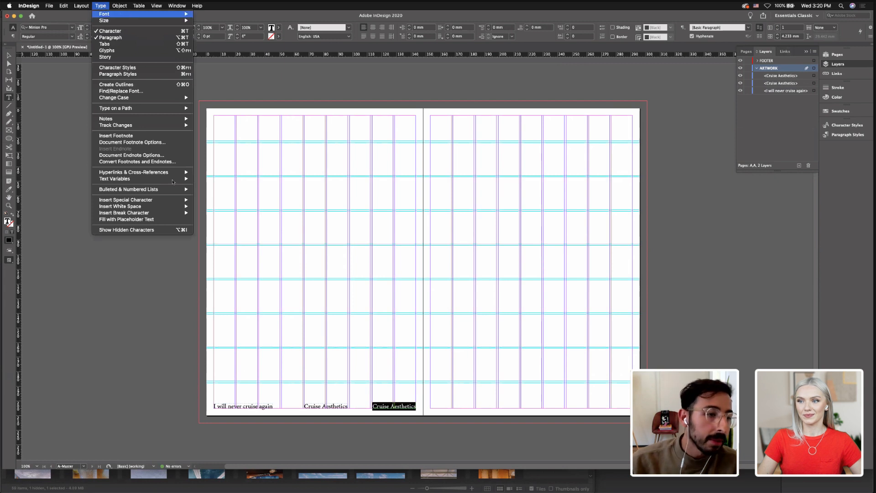
mouse_move(157, 202)
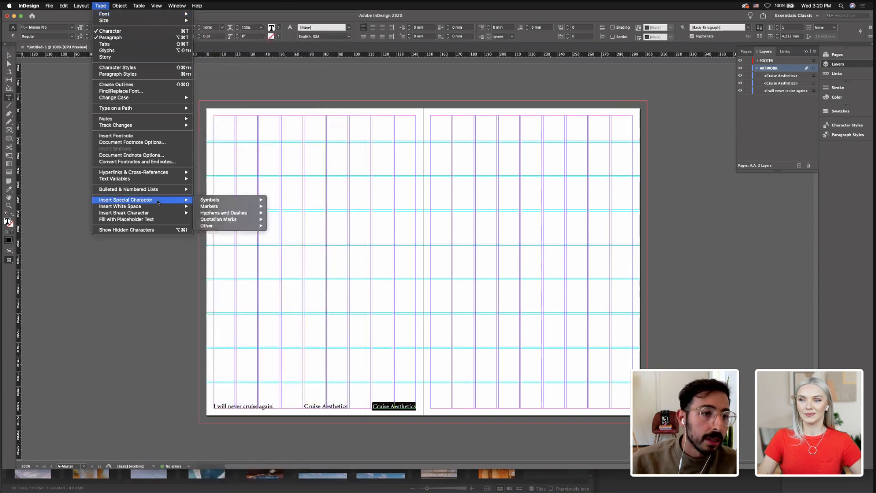
mouse_move(211, 201)
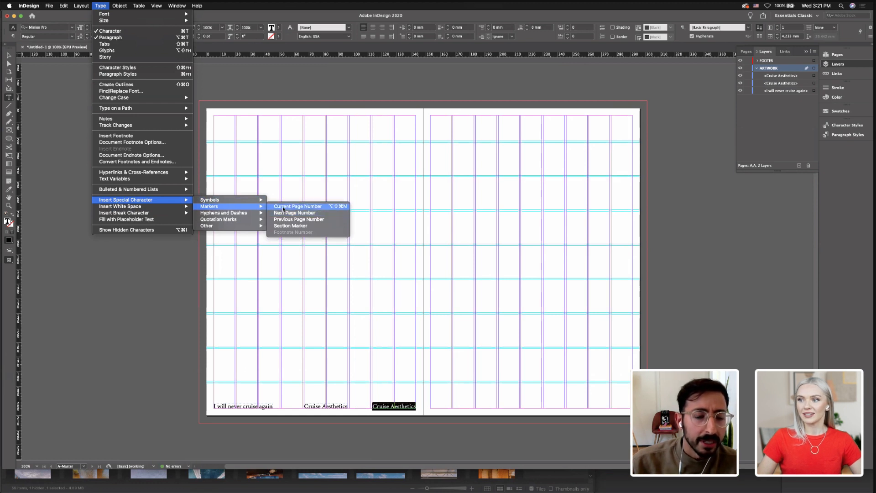
left_click(283, 209)
Align the page number marker towards the spine within its footer frame
left_click_drag(377, 404, 353, 403)
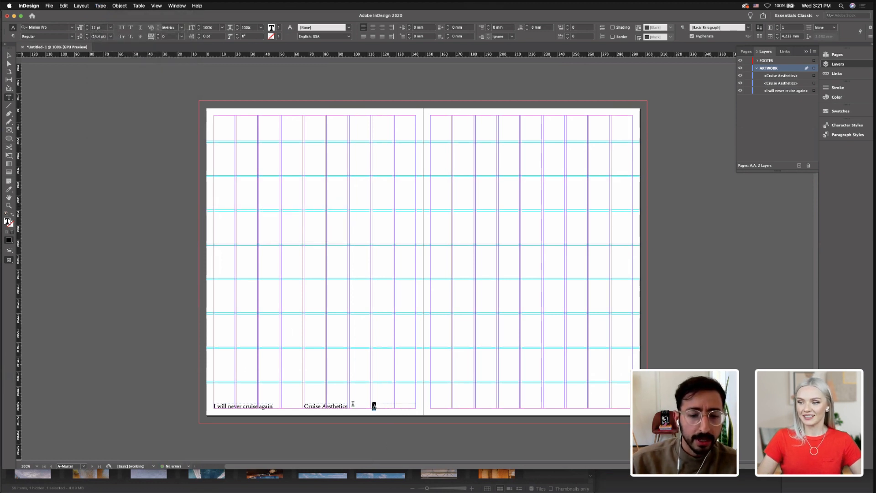
left_click(390, 28)
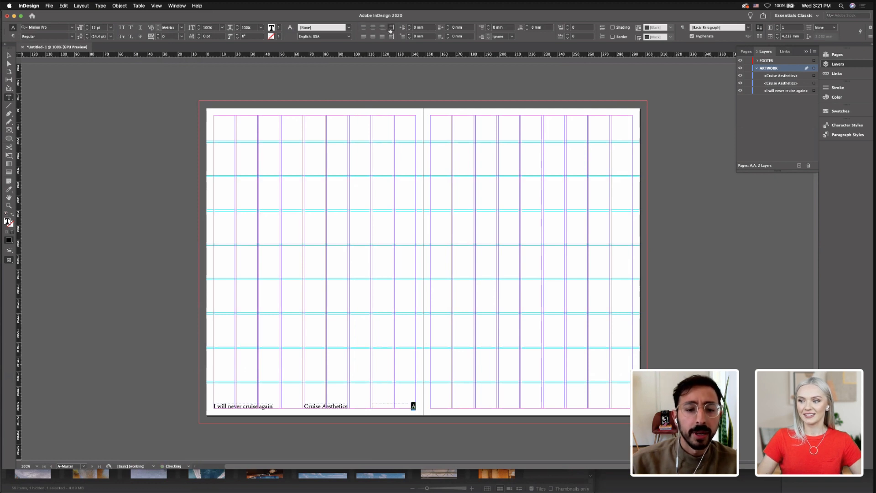
left_click(9, 55)
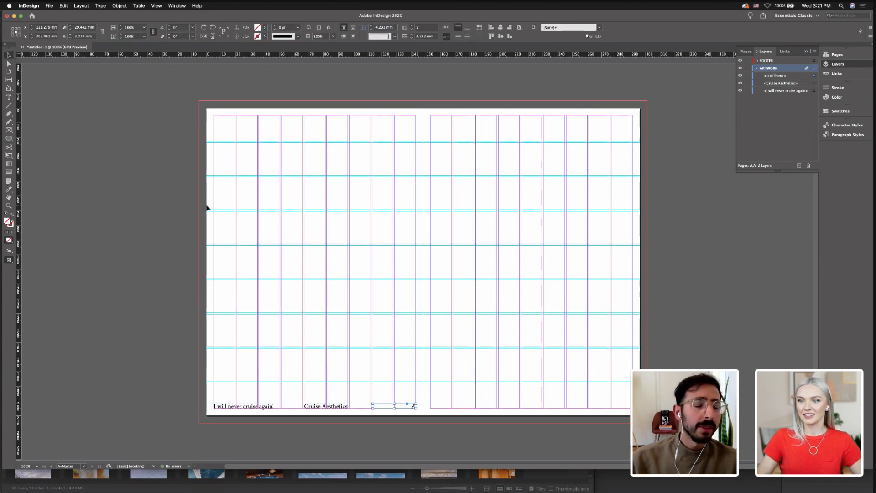
Select all three footer text frames and open the Character settings over the spread
left_click_drag(191, 377, 400, 443)
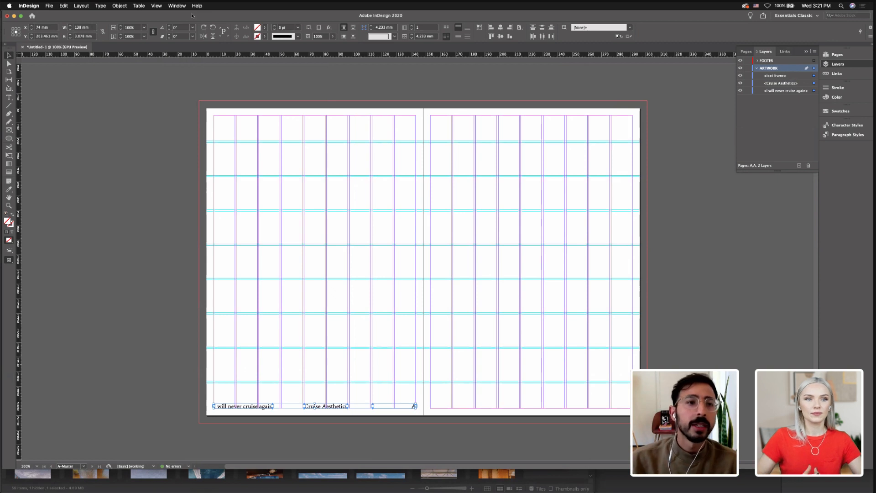
left_click(177, 6)
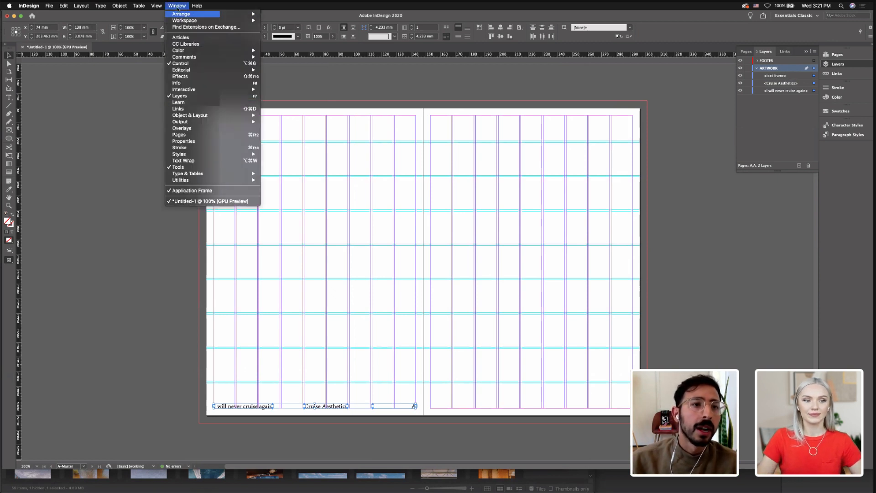
left_click(177, 6)
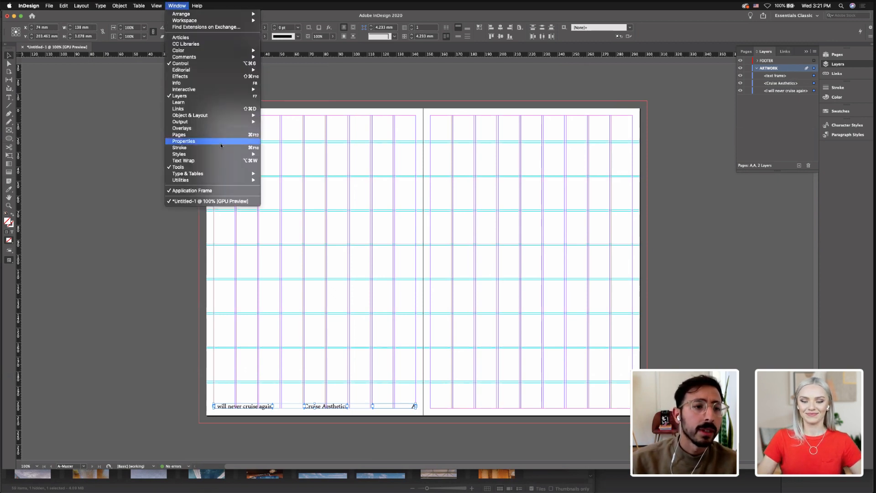
left_click(624, 110)
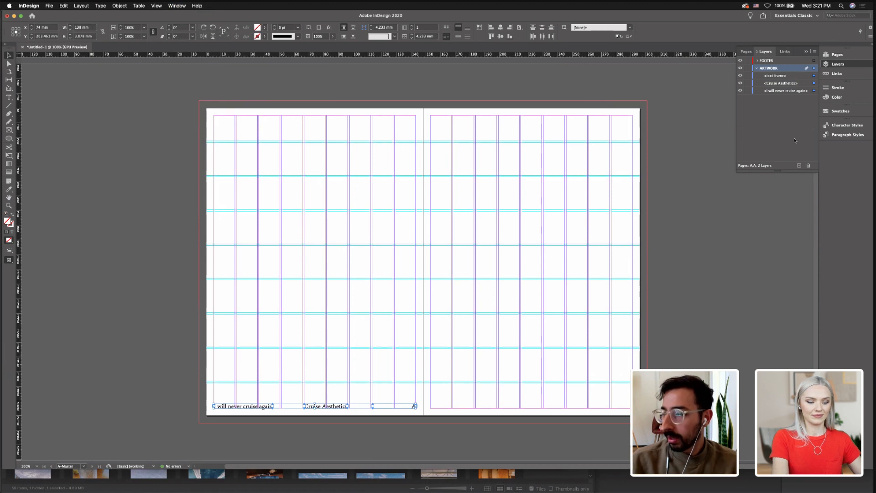
key("super+t")
left_click_drag(795, 141, 603, 143)
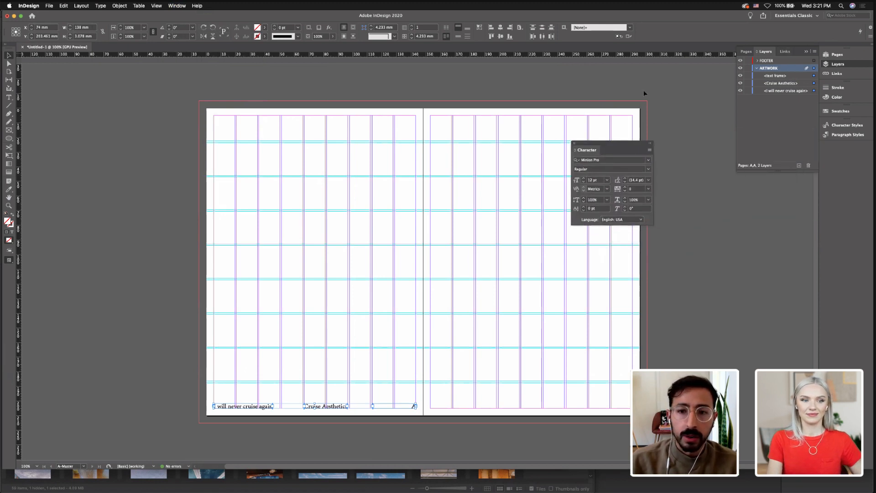
Set the three footer texts to Times Regular at 9 pt
left_click(609, 161)
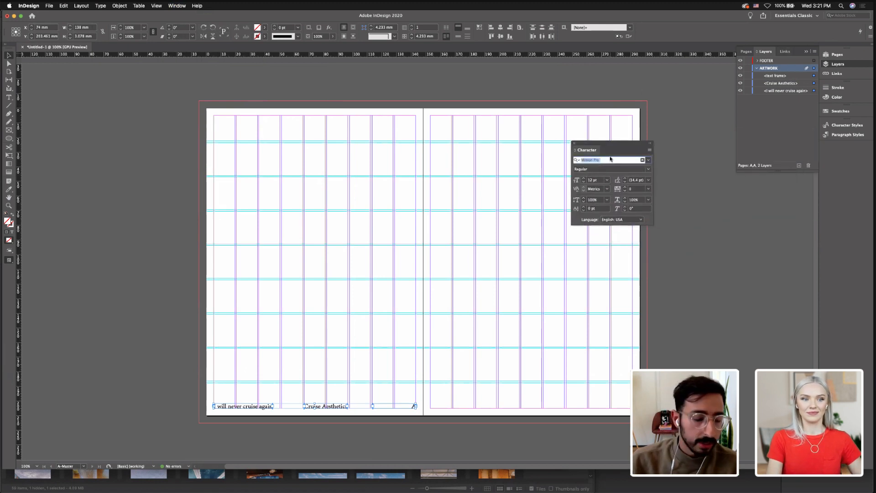
type("Times")
left_click(587, 182)
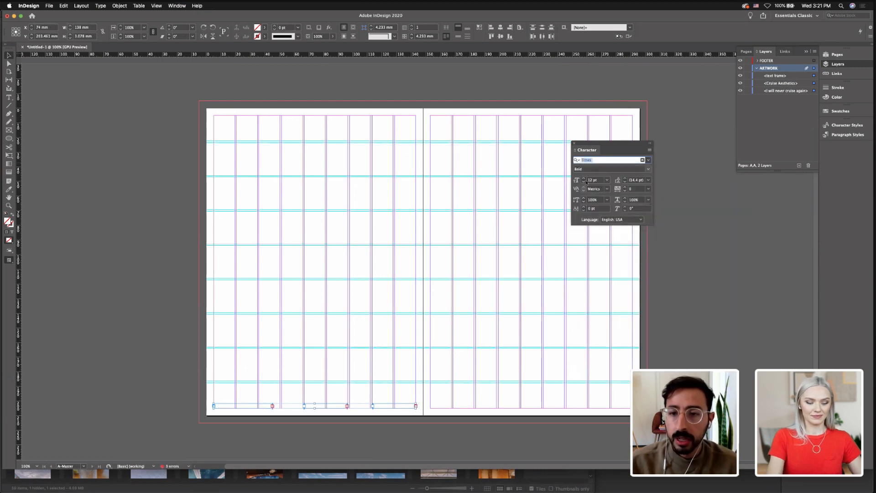
left_click(584, 182)
left_click(584, 182)
left_click(584, 182)
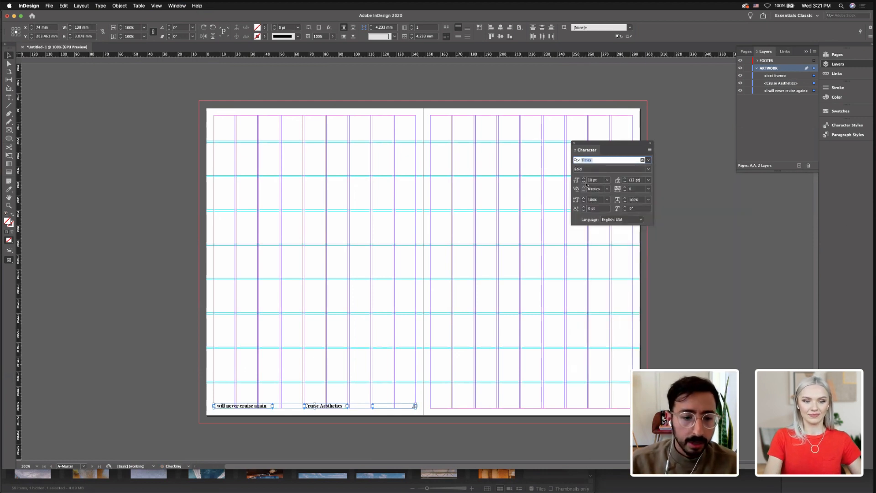
left_click(593, 169)
left_click(584, 177)
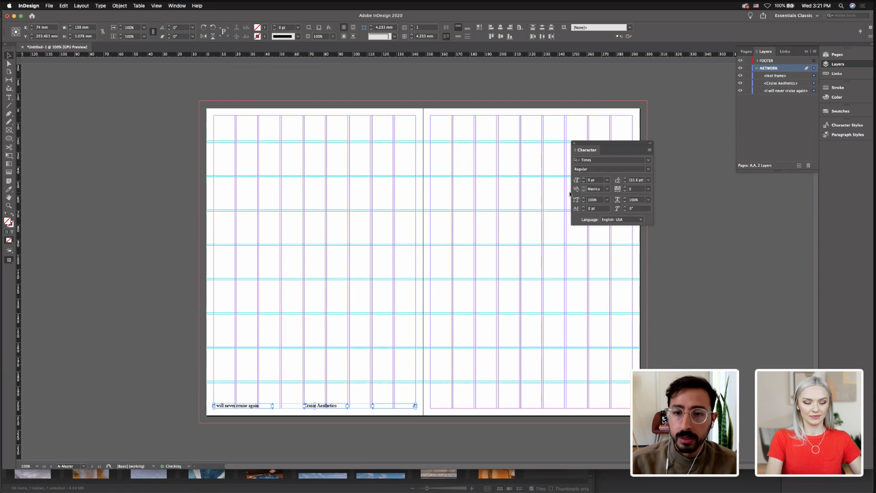
Reduce the three left-page footer texts to 8 pt and nudge their frames down slightly
left_click(584, 182)
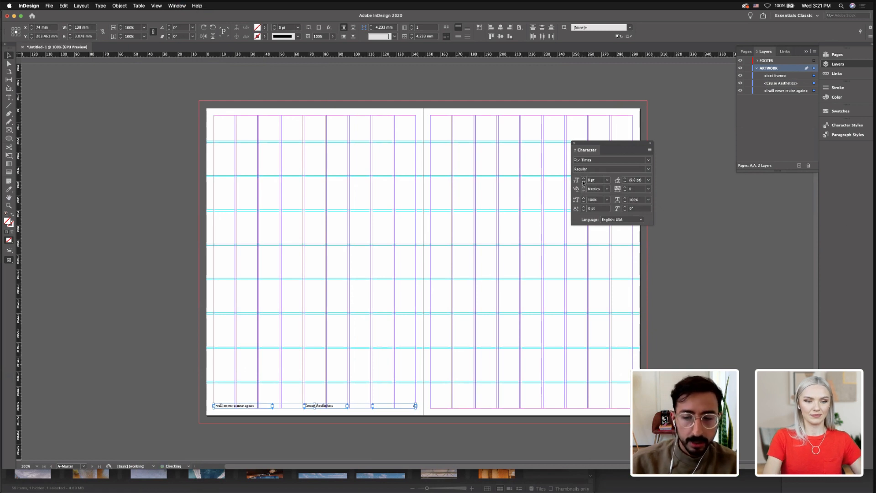
key("Down")
key("Down")
key("Down")
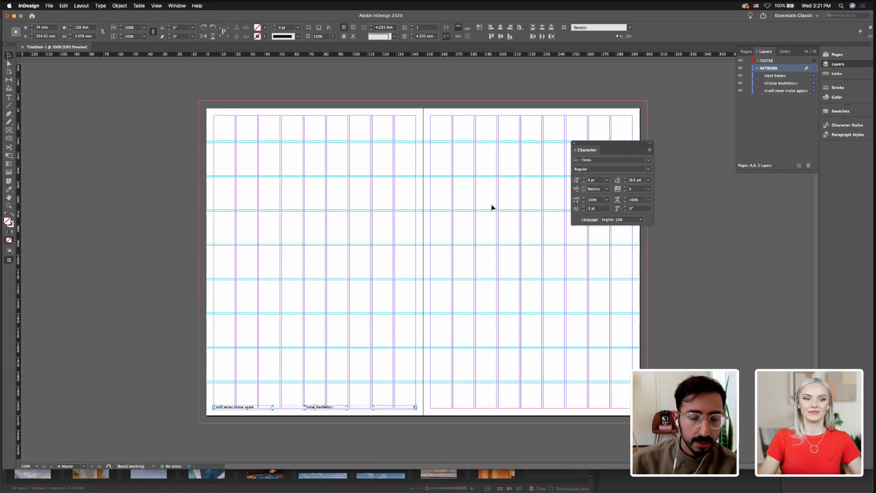
Duplicate the three left-page footer frames across to the right master page, starting at its inner margin
left_click(488, 231)
left_click_drag(219, 393, 417, 434)
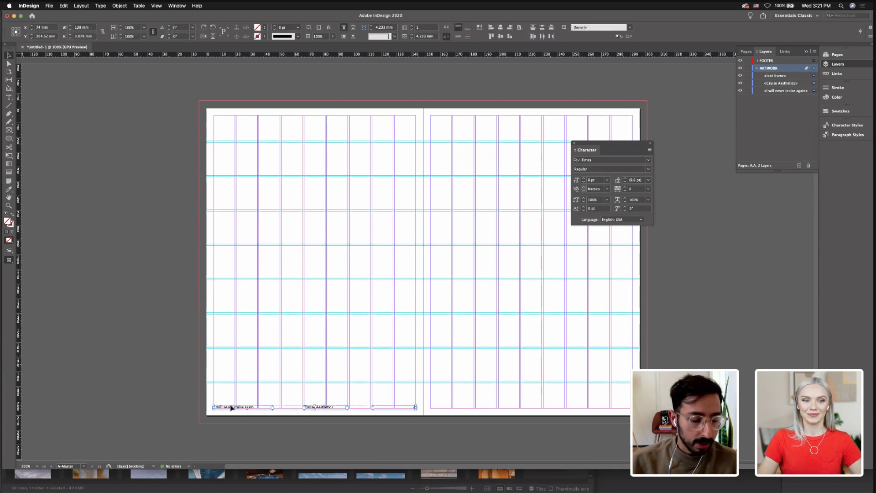
left_click_drag(232, 408, 447, 407)
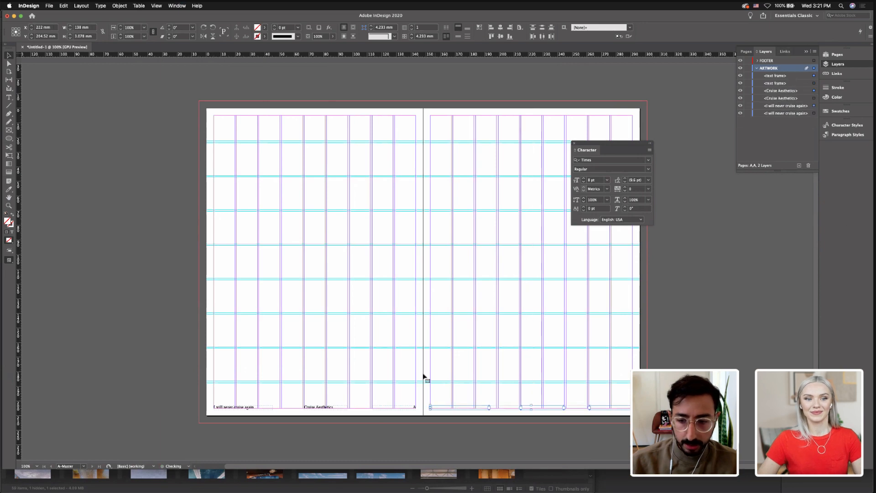
left_click(424, 377)
left_click_drag(446, 372, 403, 363)
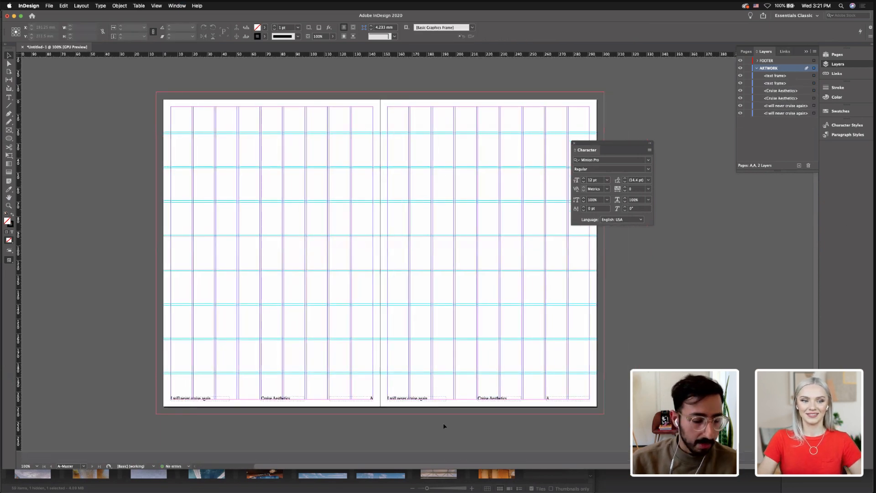
Select the three footer frames on the right master page and nudge them up slightly
key("super+equal")
key("super+equal")
key("super+equal")
left_click_drag(458, 316, 456, 125)
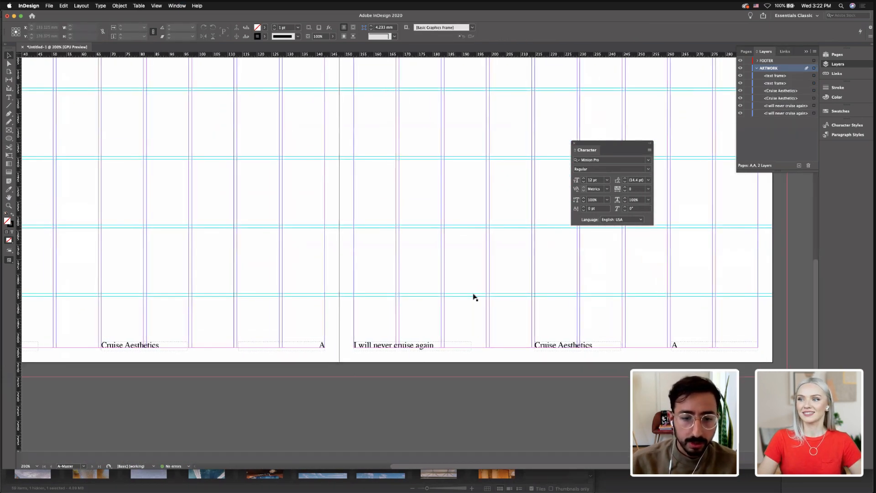
key("super+equal")
key("super+equal")
key("super+equal")
left_click_drag(409, 375, 439, 146)
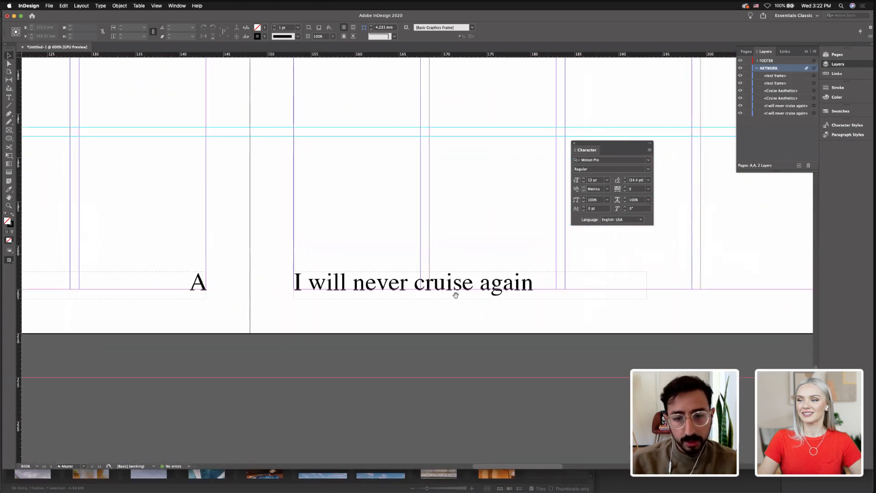
left_click(455, 295)
scroll(456, 292, "right", 10)
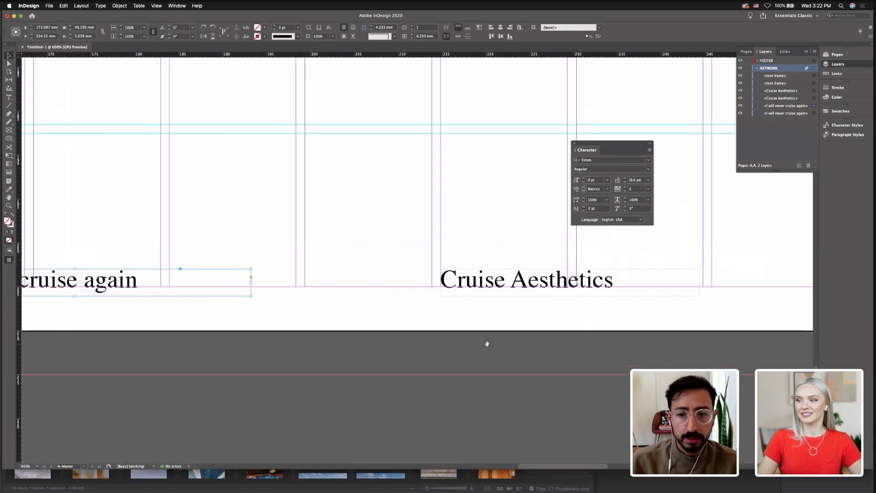
left_click(530, 292, "shift")
scroll(529, 295, "right", 10)
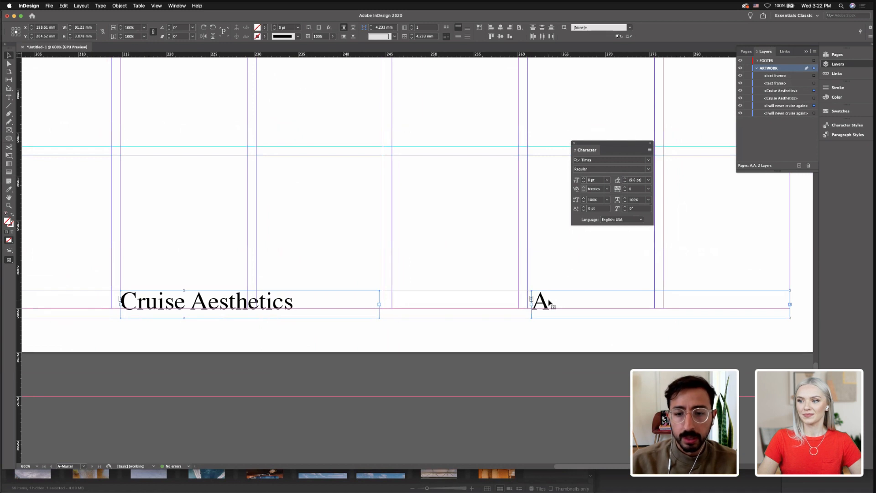
left_click(549, 303, "shift")
left_click_drag(547, 308, 546, 304)
Right-align the page number marker on the right master page to its outer margin
left_click_drag(542, 341, 513, 308)
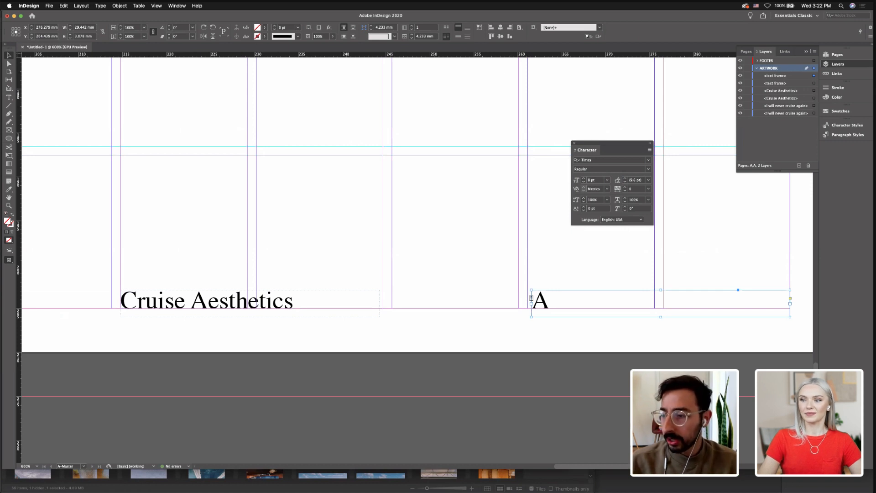
key("alt+super+t")
mouse_move(693, 59)
left_mouse_down()
mouse_move(663, 74)
mouse_move(683, 68)
left_mouse_up()
left_click(658, 85)
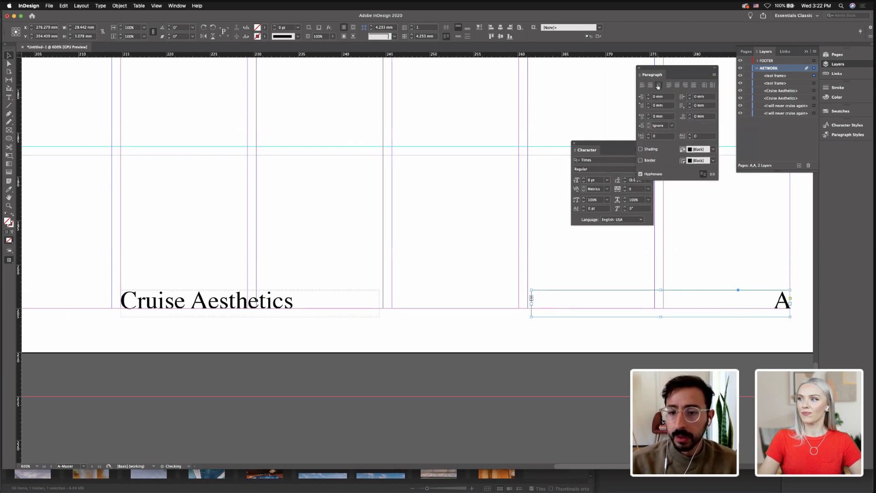
left_click(723, 281)
Delete the three footer frames from the left master page
scroll(445, 302, "left", 15)
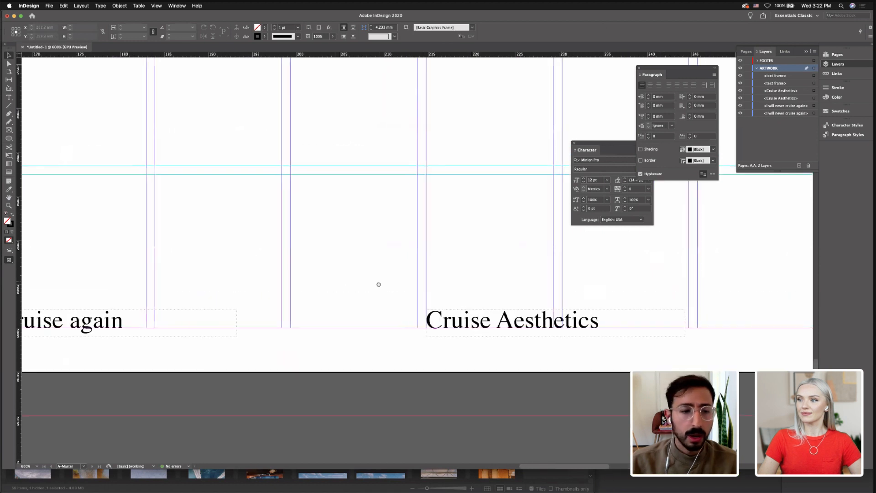
scroll(561, 292, "left", 5)
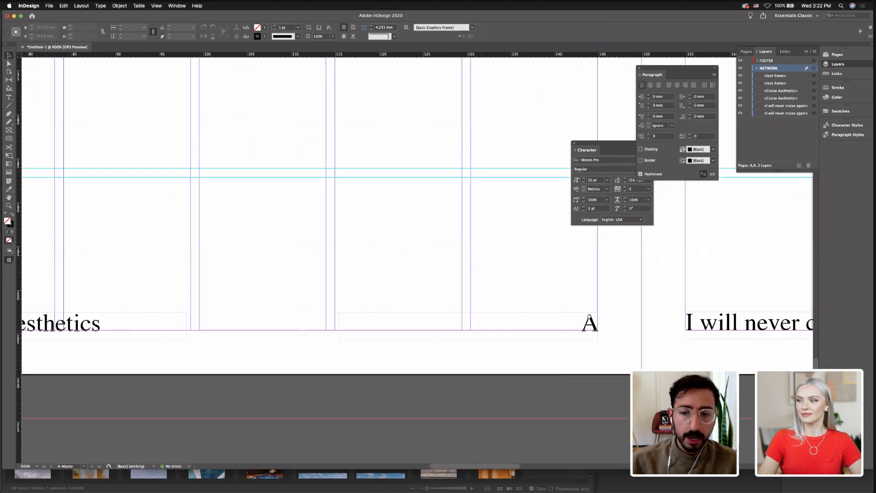
left_click(658, 324)
scroll(657, 323, "left", 12)
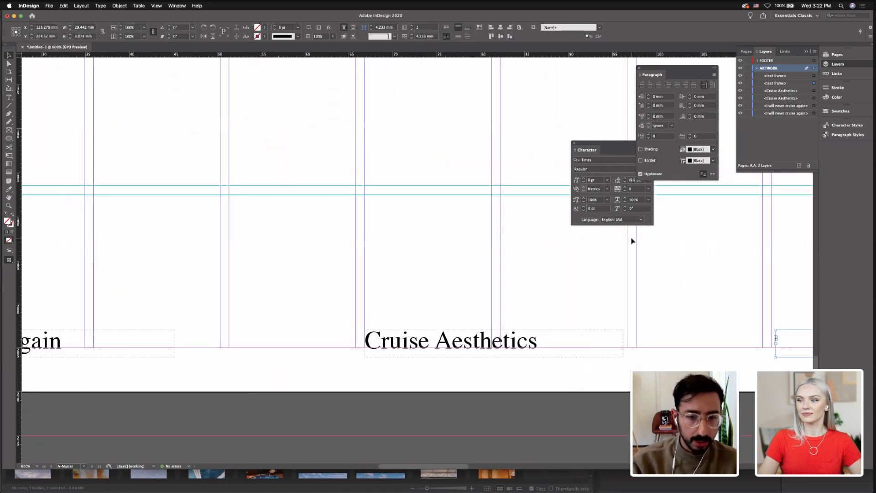
key("super+minus")
key("super+minus")
key("super+minus")
key("super+minus")
left_click_drag(180, 356, 463, 391)
key("Delete")
Duplicate the right page's three footer frames onto the left master page at the matching grid position
left_click_drag(485, 353, 776, 376)
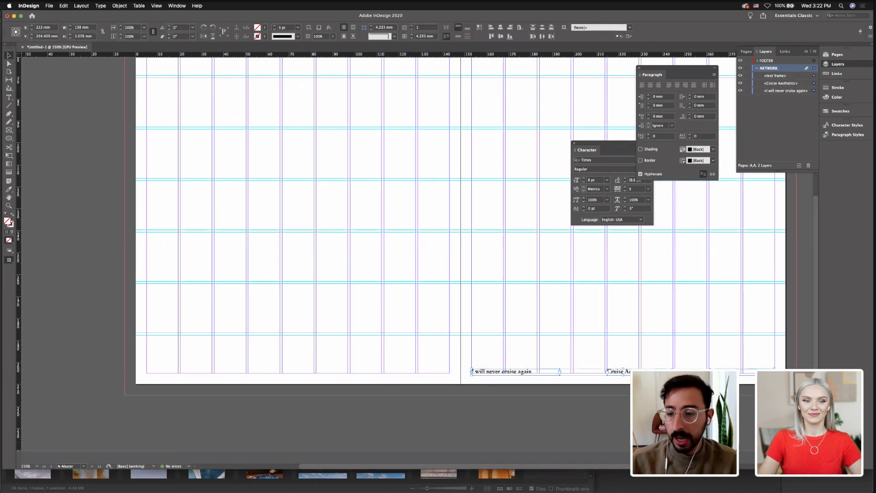
left_click_drag(694, 372, 468, 364)
left_click_drag(454, 371, 447, 371)
left_click(412, 337)
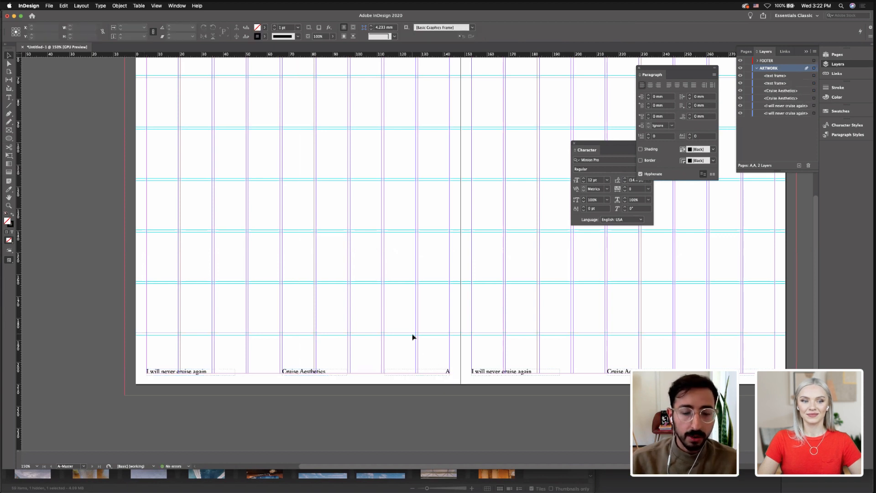
Open the 2-3 spread and check the master footer and page numbers on both pages
left_click(837, 54)
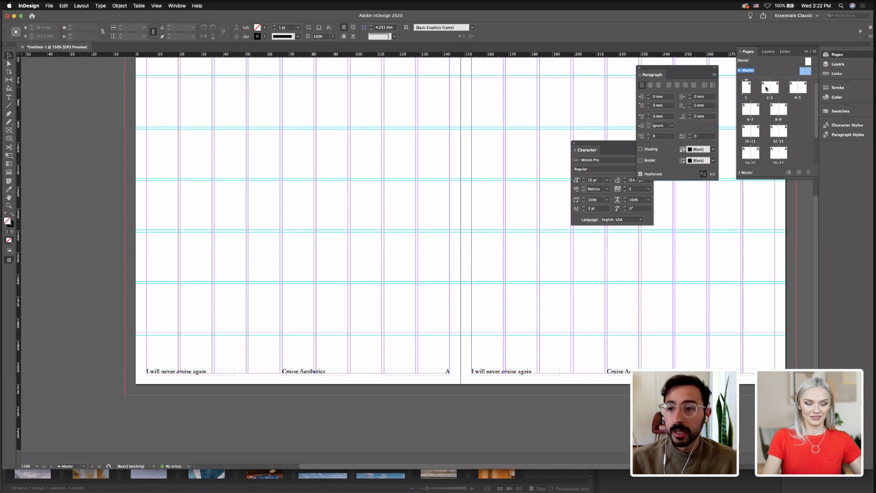
double_click(766, 88)
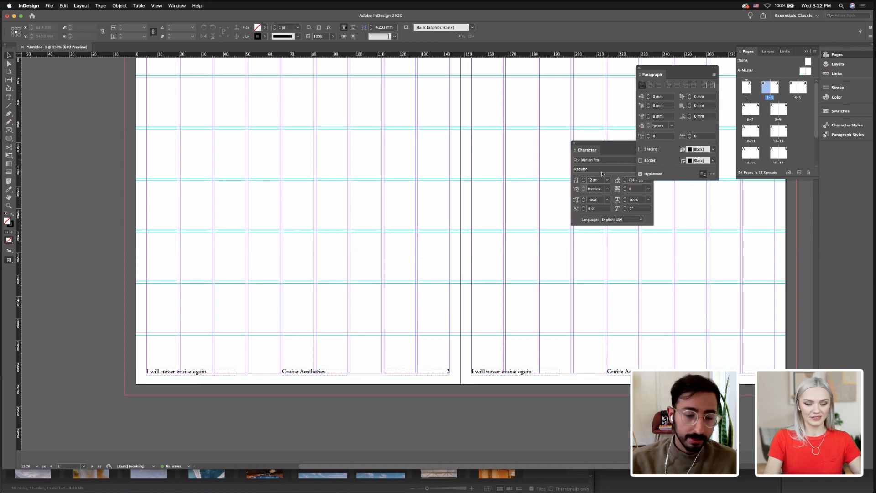
key("super+minus")
key("super+minus")
key("super+minus")
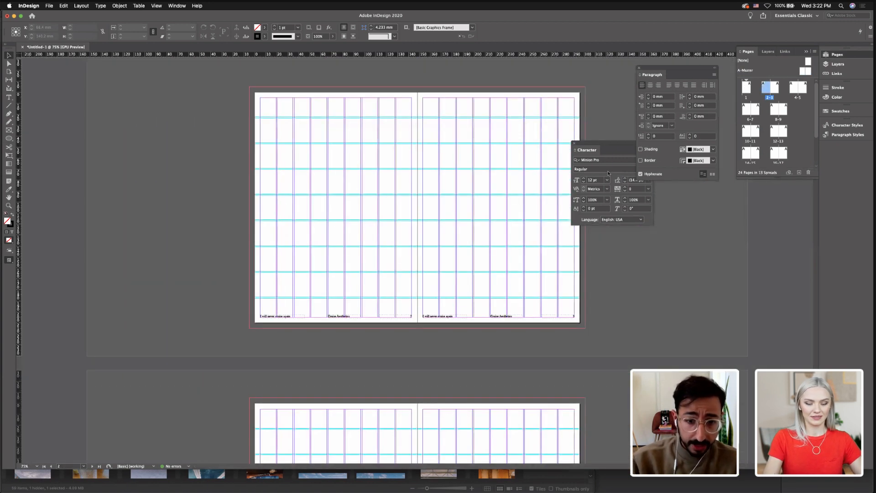
double_click(765, 90)
left_click(600, 167)
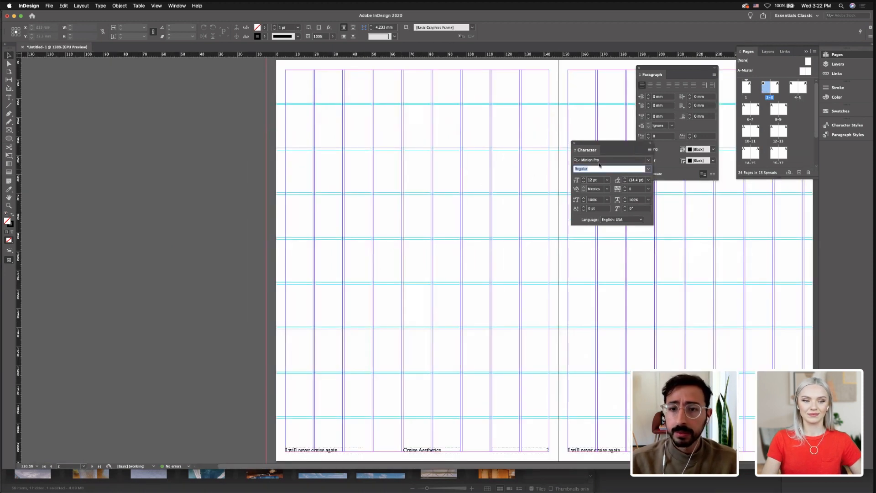
left_click(530, 178)
left_click_drag(535, 168, 497, 178)
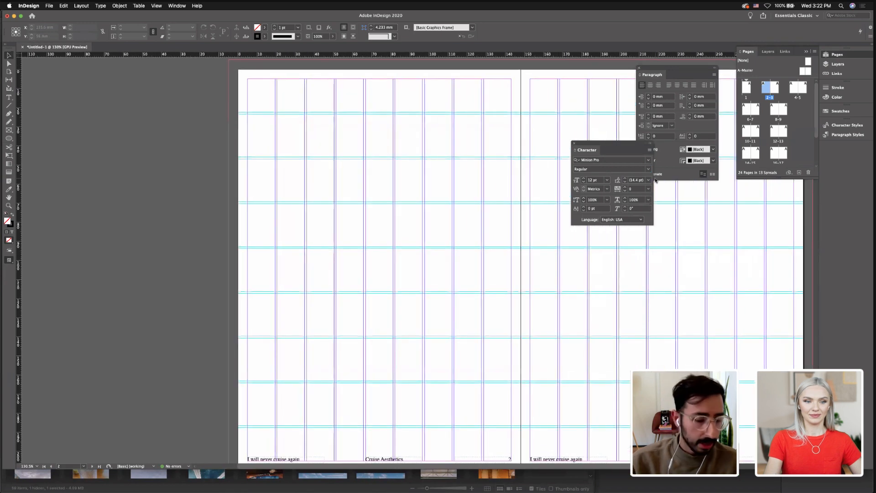
key("super+minus")
key("super+minus")
key("super+minus")
left_click_drag(383, 222, 377, 181)
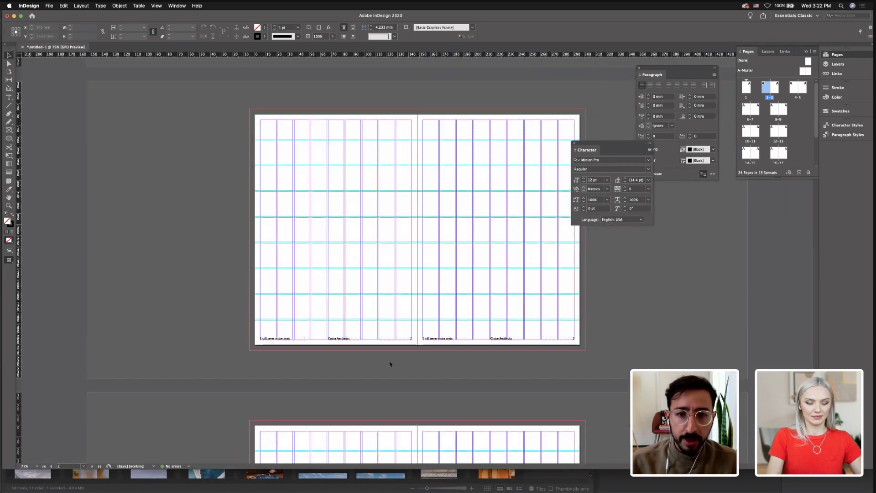
Switch to TextEdit and bring the cruise review text document to the front
key("super+Tab")
left_click(688, 287)
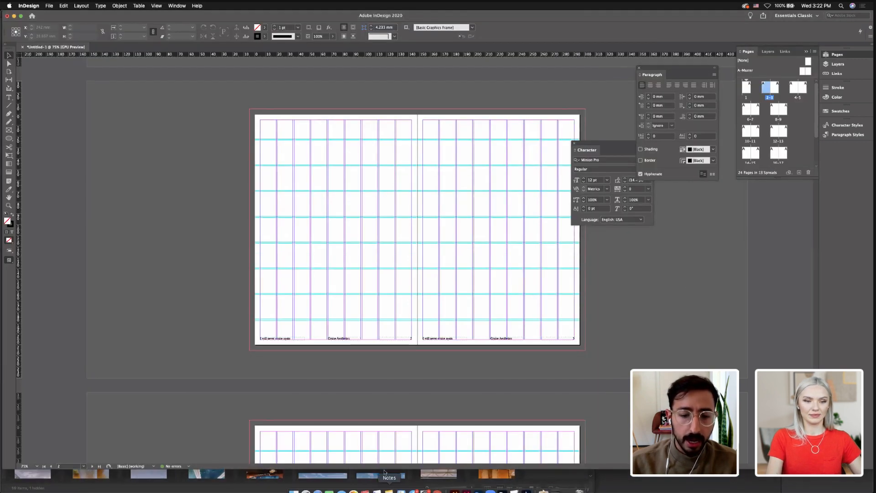
mouse_move(378, 489)
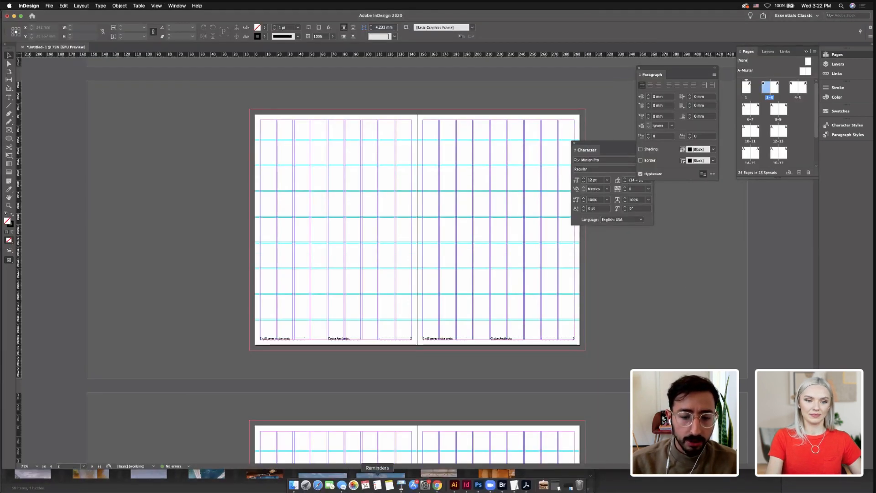
right_click(514, 488)
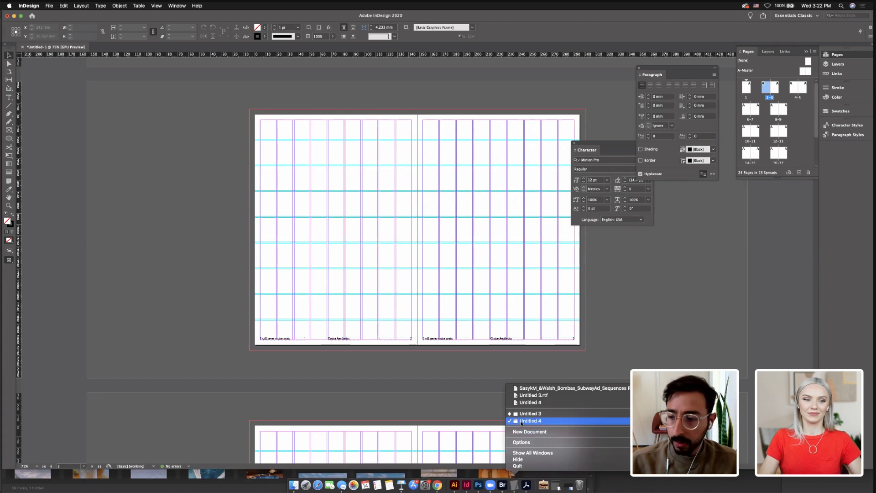
left_click(525, 421)
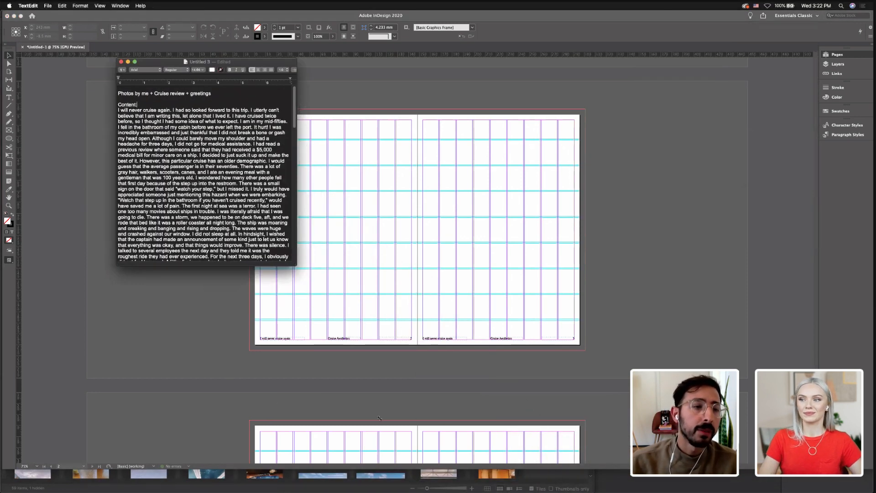
Enlarge the text document window and move it beside the booklet's left page
left_click_drag(297, 277, 377, 446)
left_click_drag(292, 62, 671, 14)
double_click(622, 402)
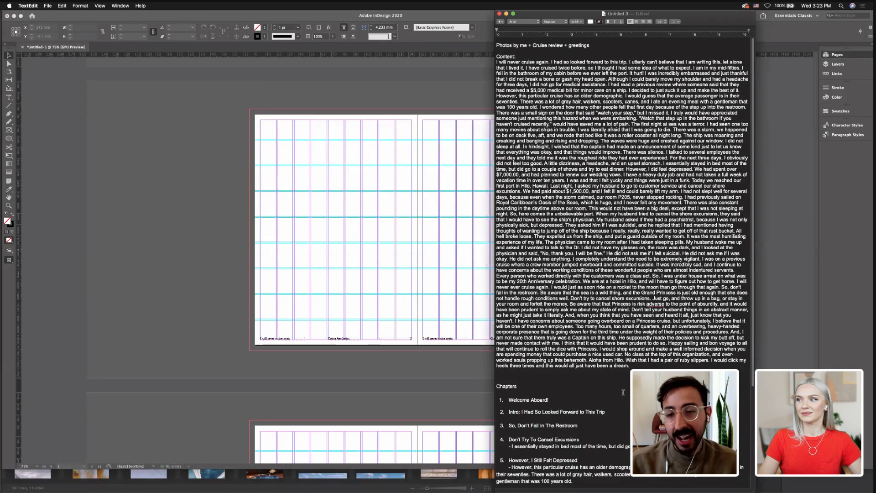
Read through the review content, the chapter list and the greetings in the text document
scroll(623, 393, "down", 3)
scroll(623, 392, "down", 3)
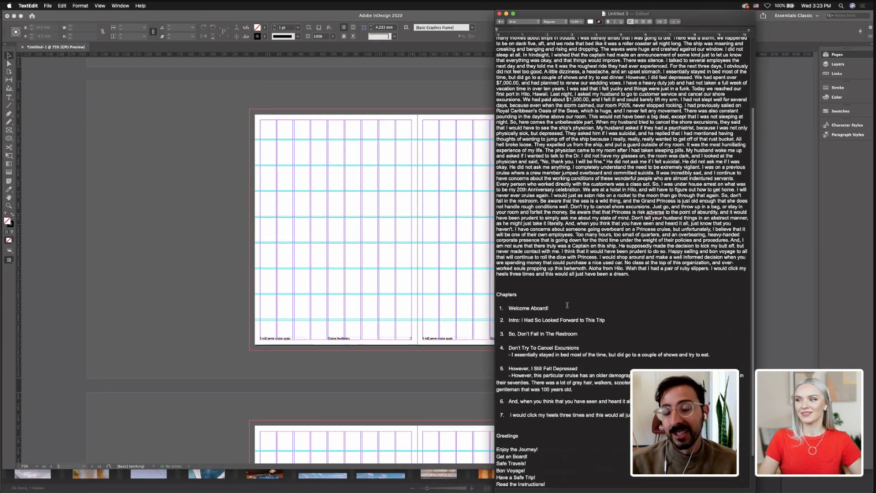
scroll(572, 307, "down", 2)
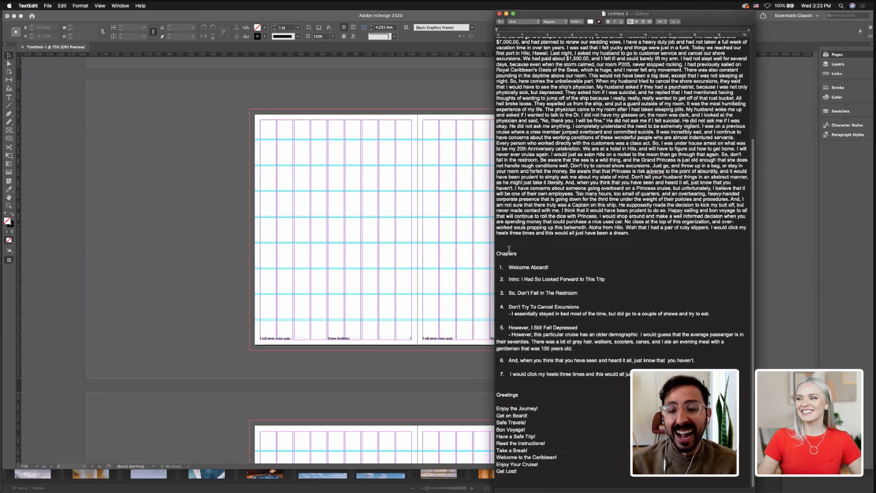
scroll(509, 254, "up", 1)
scroll(510, 254, "up", 4)
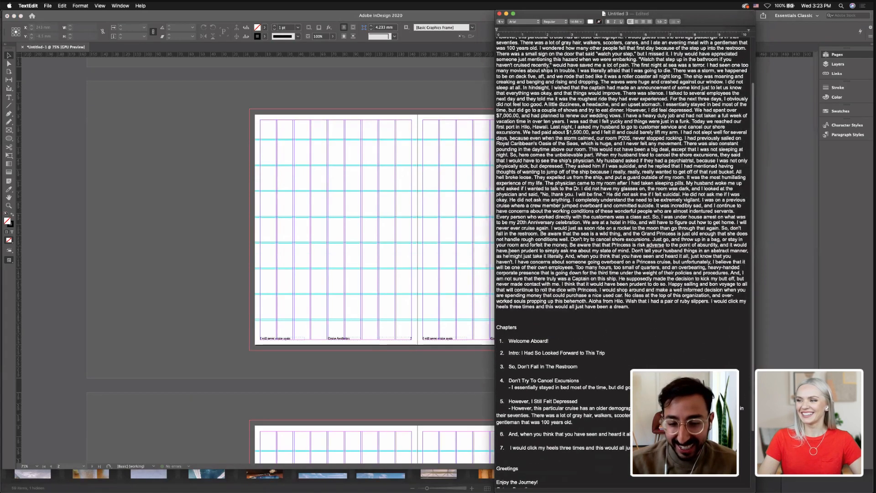
left_click_drag(714, 454, 499, 335)
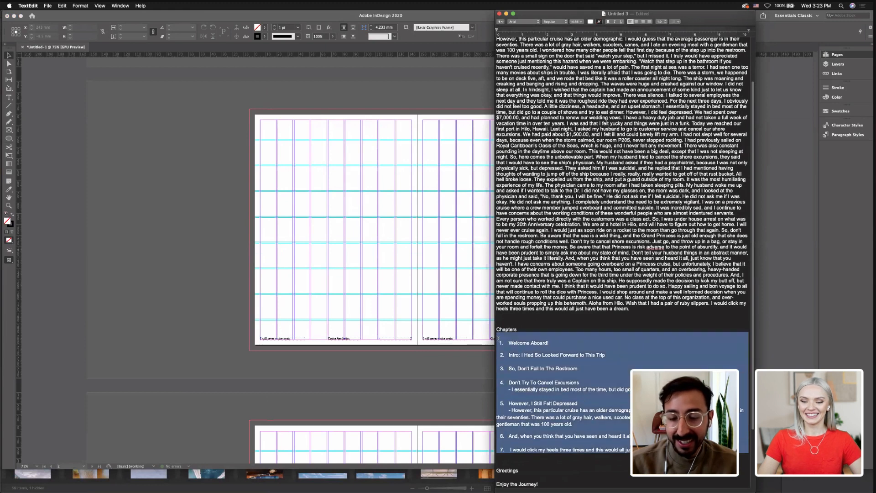
left_click(509, 342)
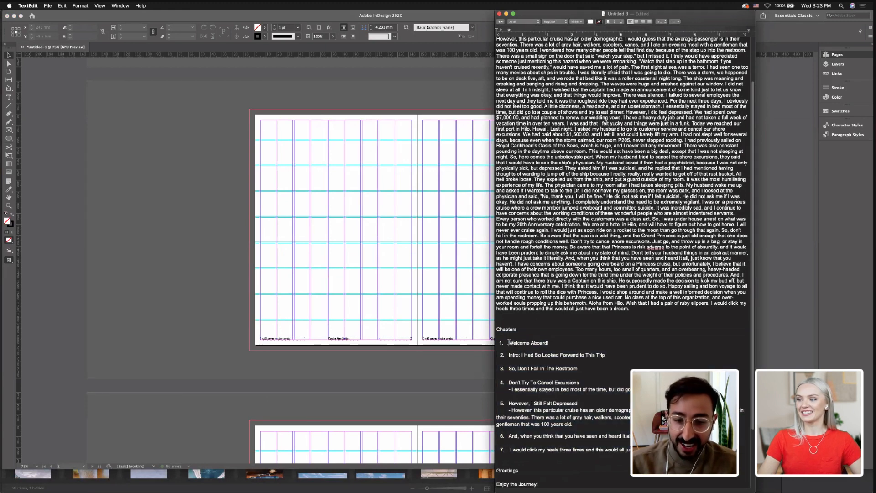
scroll(509, 343, "down", 1)
scroll(509, 342, "up", 1)
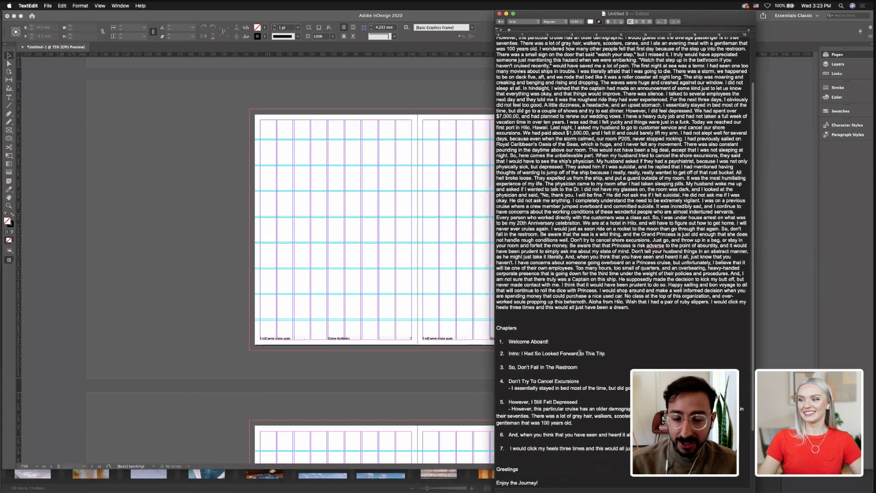
scroll(579, 353, "up", 3)
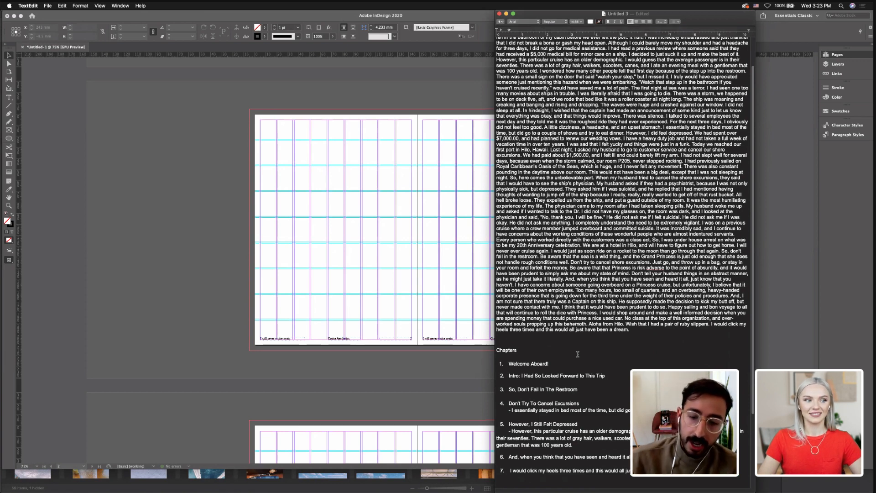
scroll(534, 127, "up", 2)
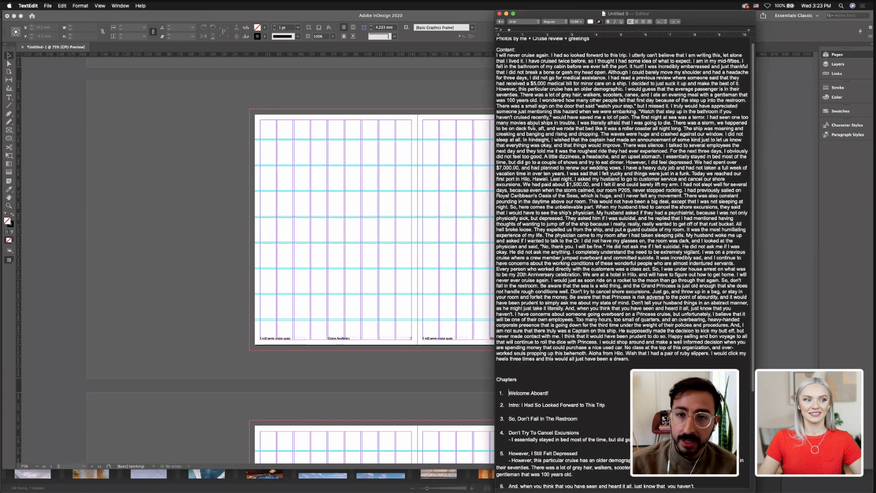
Read the review text from the opening sentence through to the chapter list
scroll(533, 126, "down", 5)
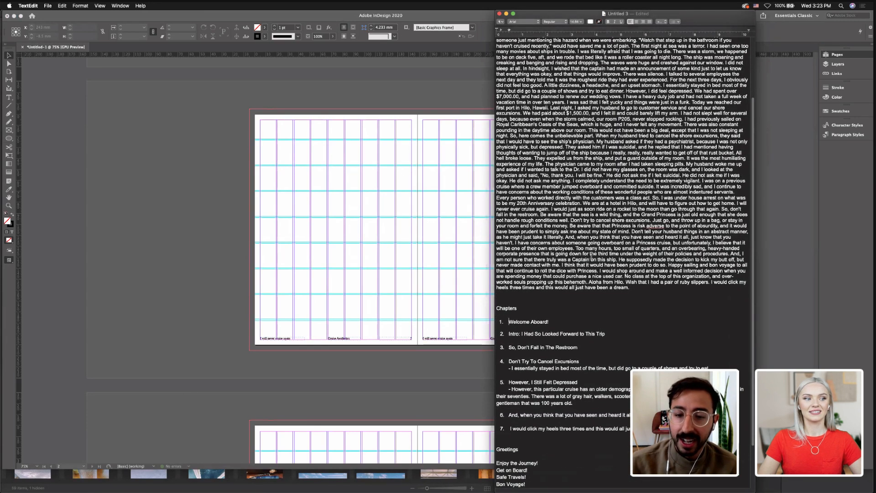
scroll(517, 337, "up", 3)
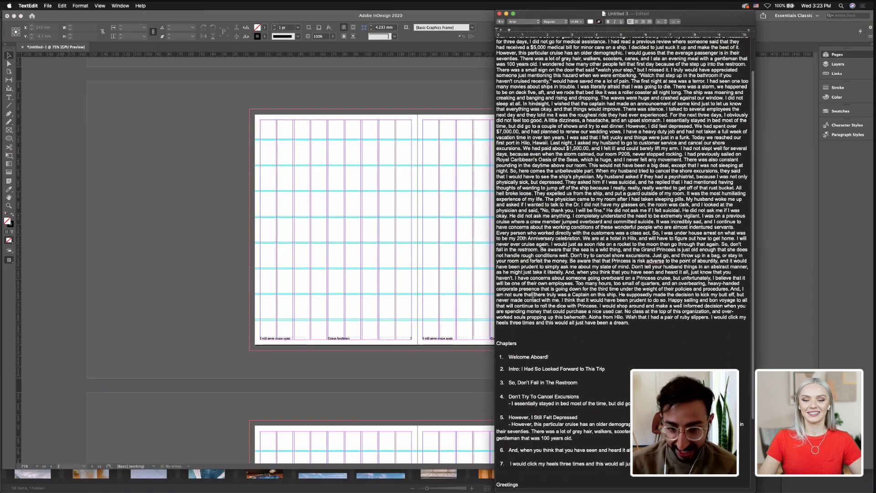
scroll(534, 370, "up", 3)
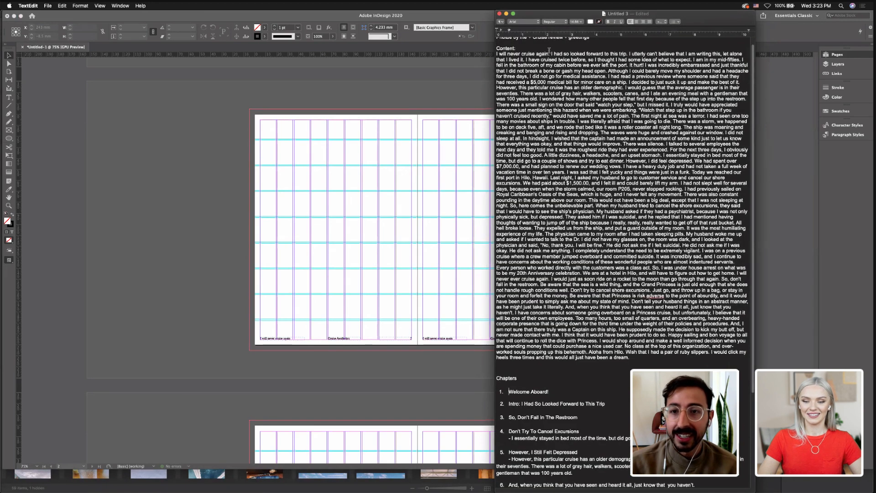
left_click_drag(551, 53, 626, 54)
left_click(616, 143)
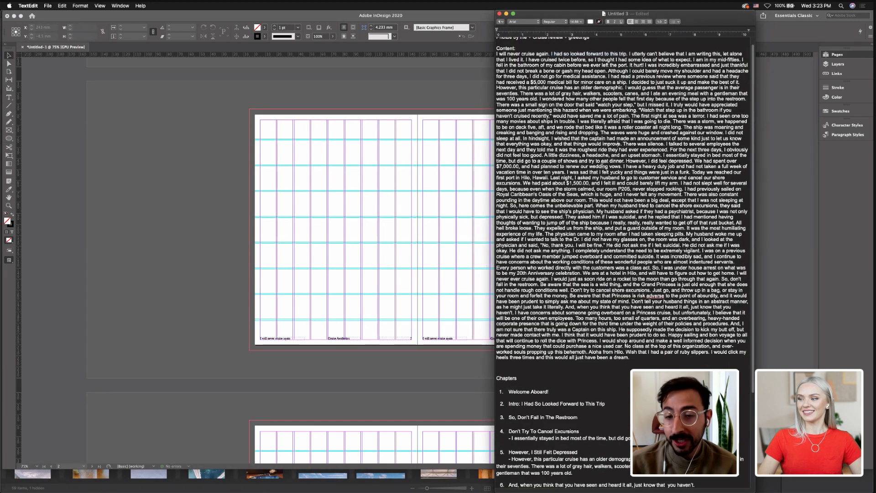
scroll(596, 174, "down", 4)
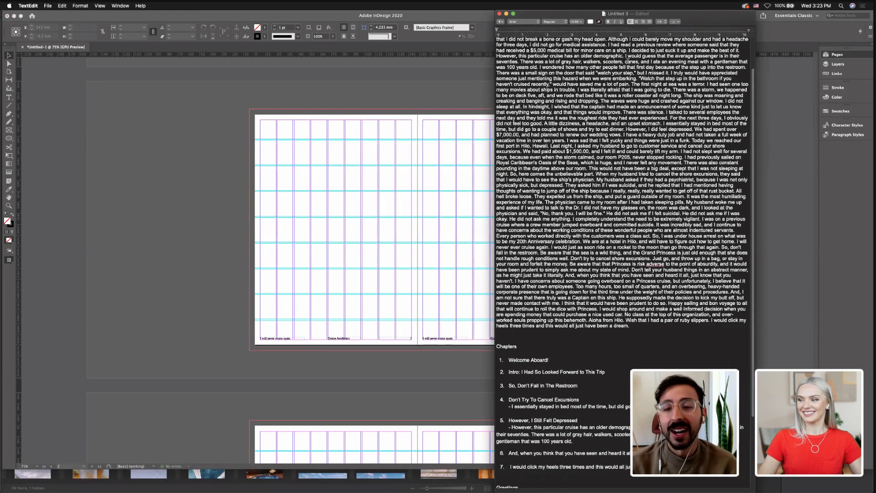
scroll(564, 191, "down", 4)
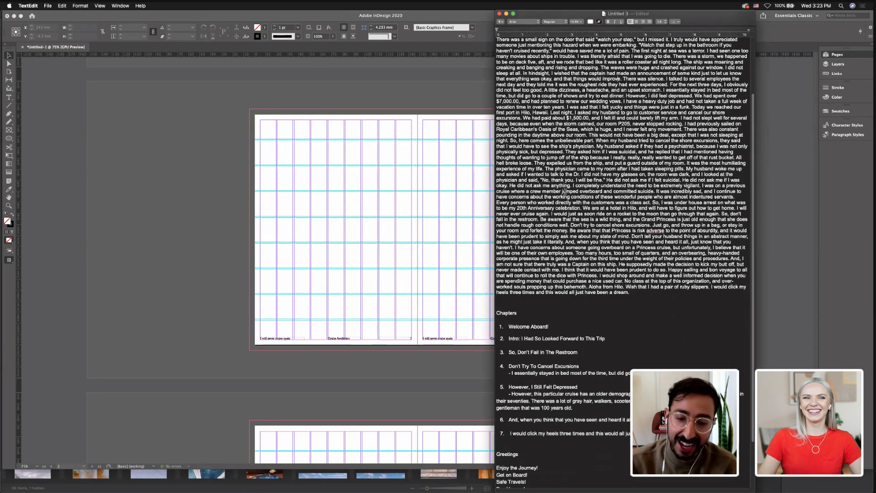
scroll(580, 348, "up", 1)
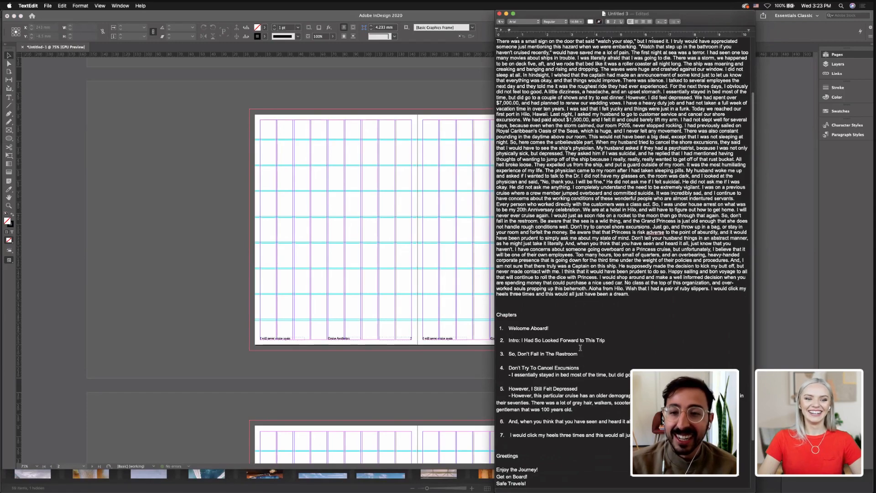
Go through the chapter titles "So, Don't Fall In The Restroom", "Don't Try To Cancel Excursions" and "However, I Still Felt Depressed" in the text document
left_click_drag(578, 354, 509, 353)
triple_click(593, 359)
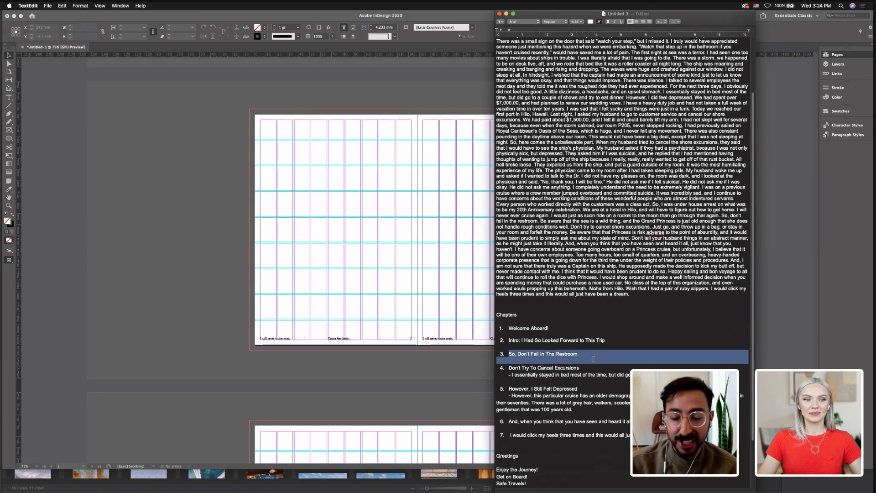
left_click(584, 353)
scroll(583, 354, "down", 2)
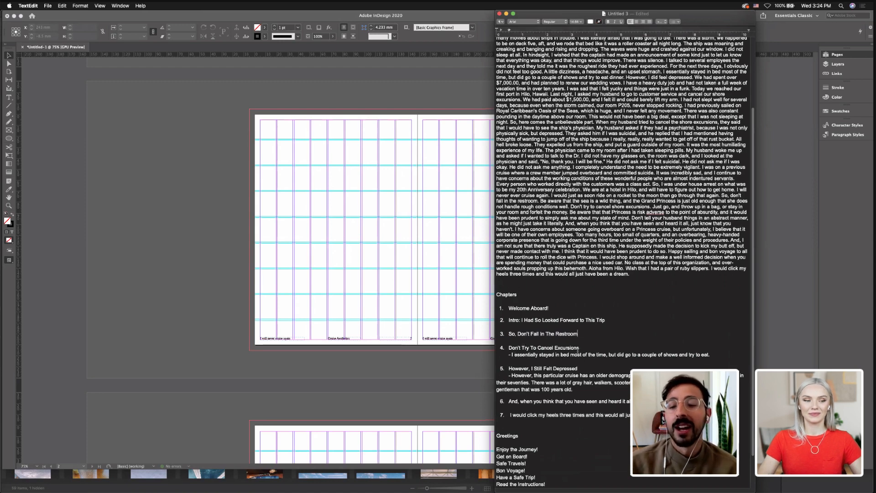
left_click_drag(581, 352, 519, 348)
left_click(519, 348)
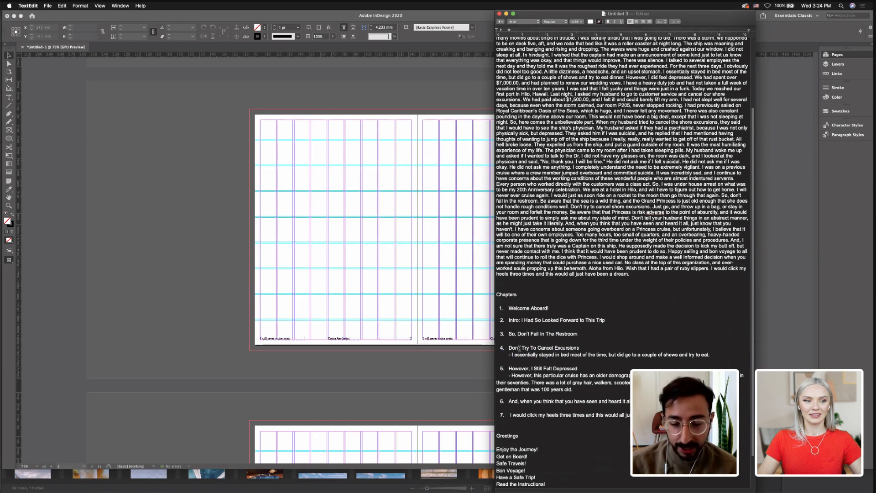
scroll(519, 348, "down", 1)
left_click_drag(508, 362, 585, 361)
left_click(586, 361)
scroll(585, 361, "down", 2)
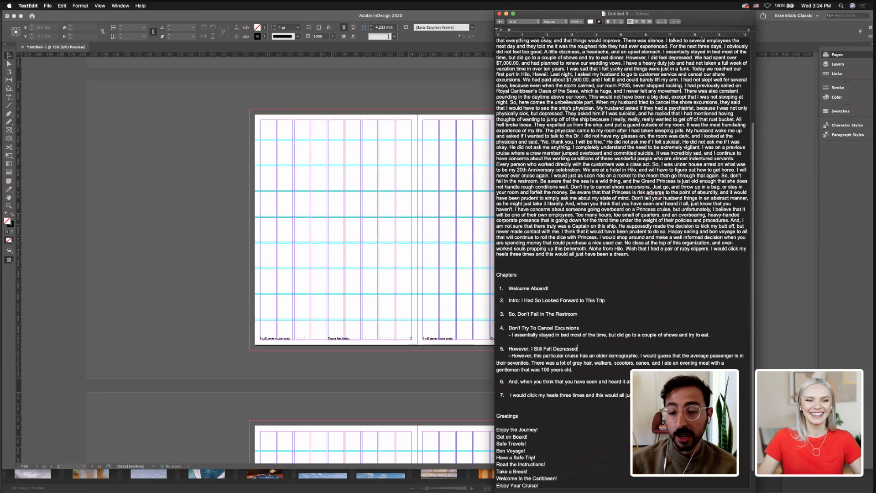
scroll(612, 388, "up", 1)
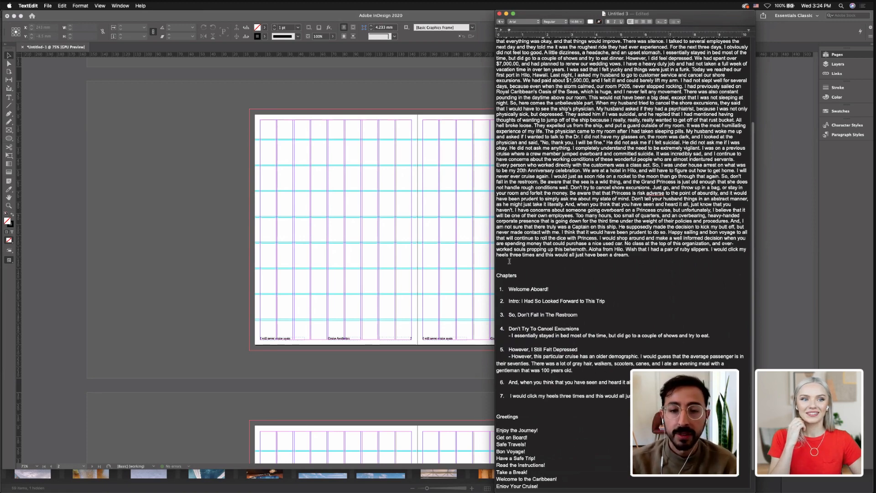
Switch back to InDesign and look over the booklet's first page
left_click(413, 251)
scroll(450, 266, "down", 5)
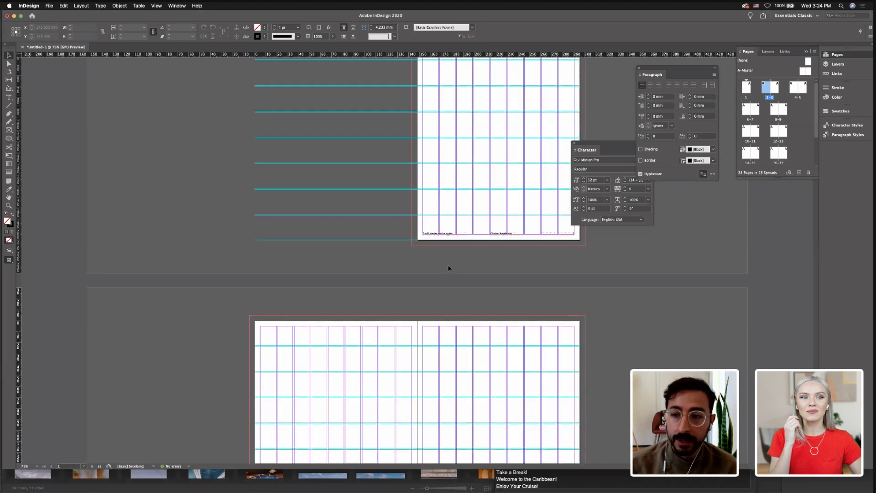
scroll(449, 268, "up", 4)
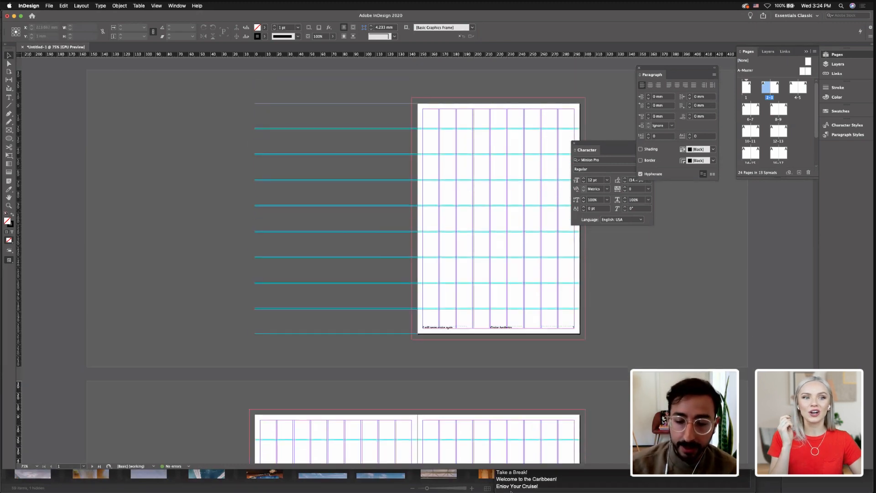
Switch to Bridge and look through the cruise pictures in the Photos folder
left_click(465, 472)
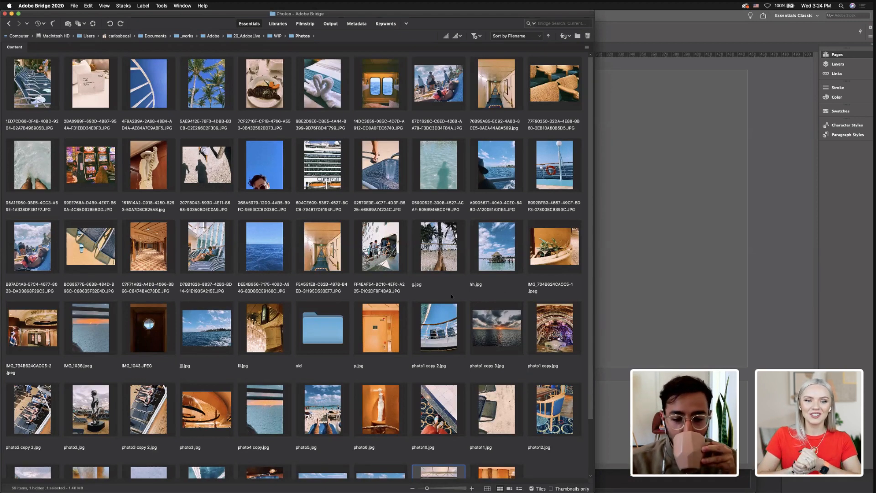
scroll(451, 297, "down", 3)
scroll(451, 297, "up", 3)
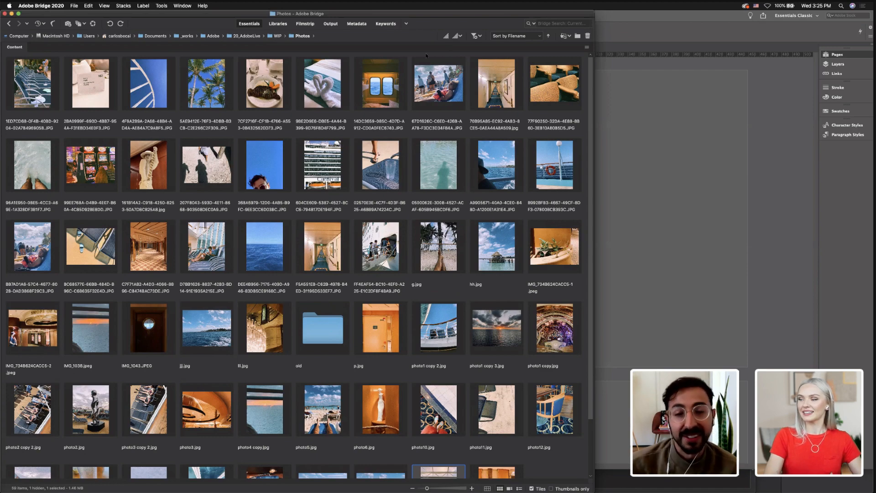
Move the Bridge window beside the booklet and narrow it so the booklet pages are partly uncovered
left_click_drag(366, 15, 649, 15)
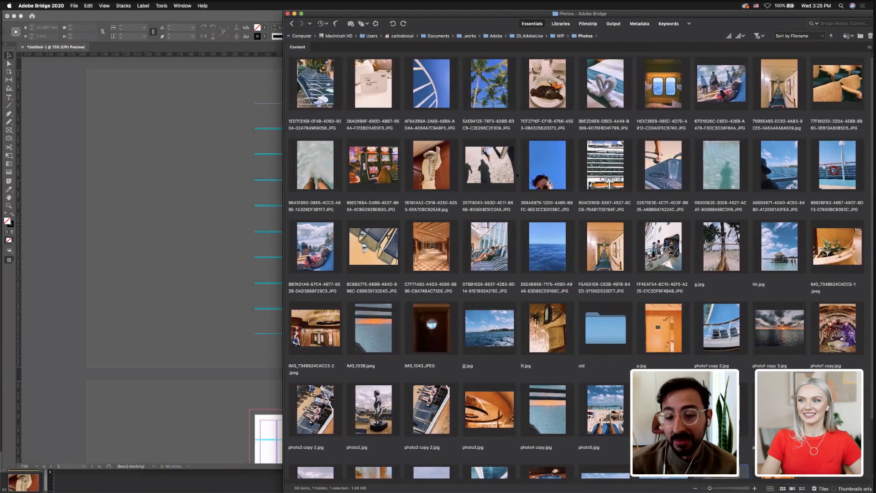
left_click_drag(299, 439, 573, 492)
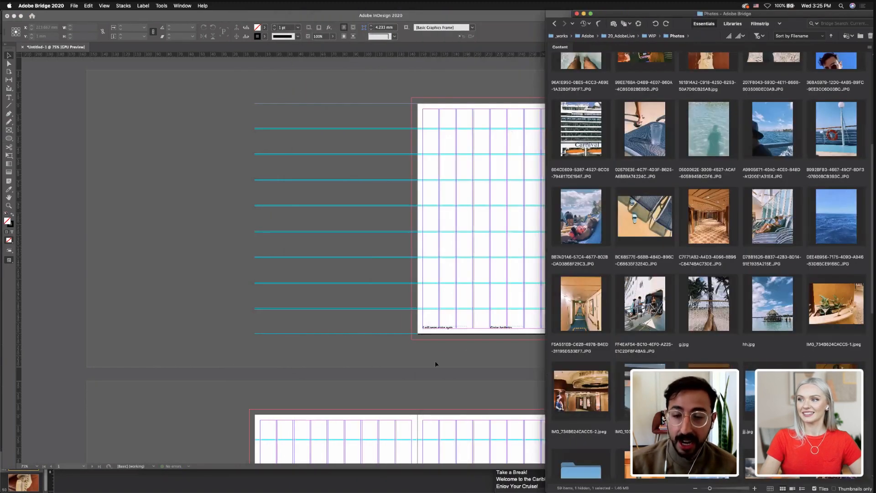
Switch to InDesign, show the 2-3 spread and move the Character panel clear of its pages
left_click(436, 363)
scroll(436, 364, "down", 1)
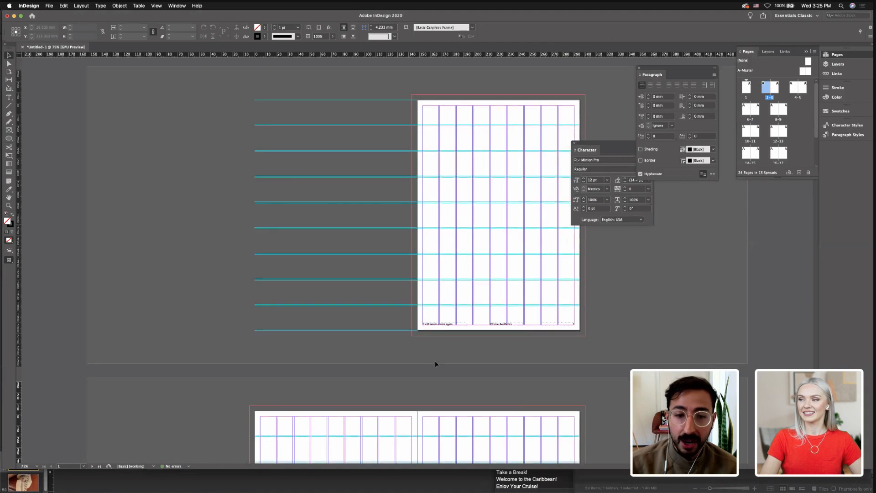
scroll(436, 364, "down", 10)
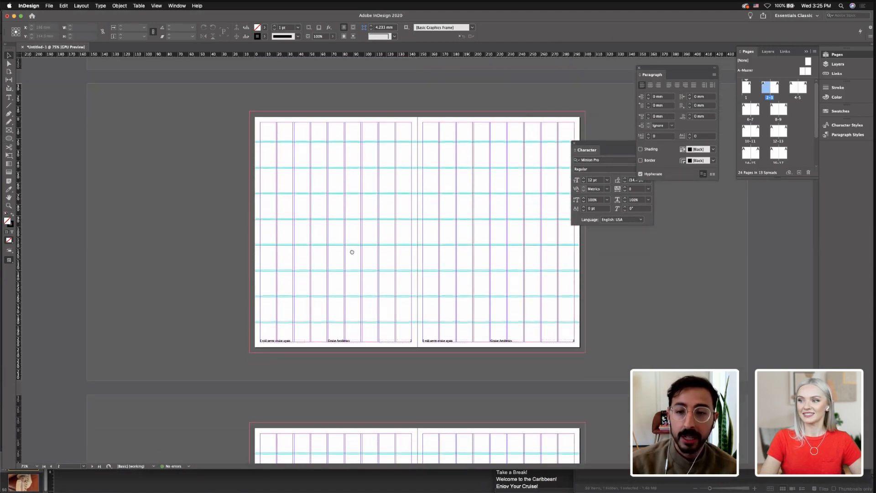
left_click_drag(620, 139, 142, 156)
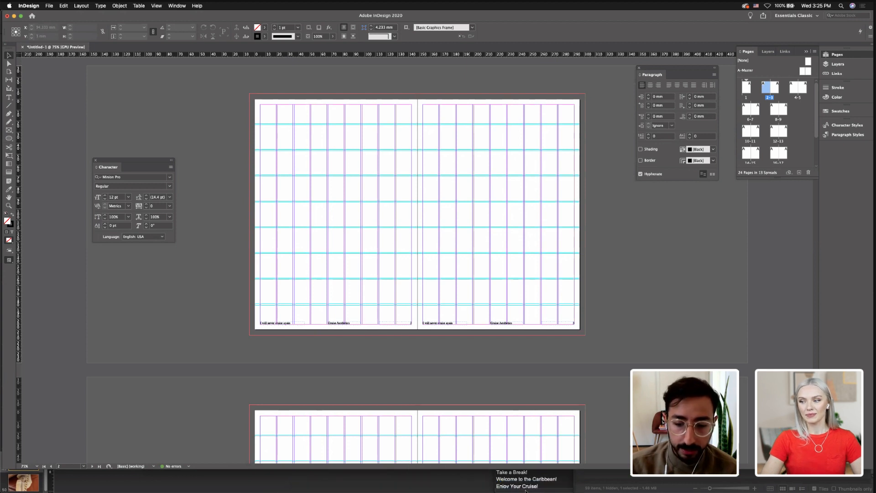
Bring Bridge to the front and narrow its window until the whole 2-3 spread is uncovered
left_click(509, 486)
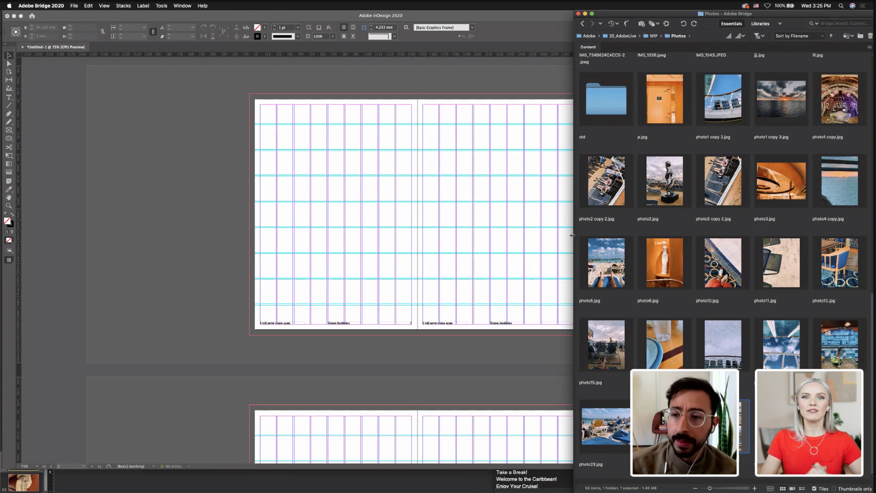
mouse_move(573, 235)
left_mouse_down()
mouse_move(588, 234)
mouse_move(579, 235)
left_mouse_up()
Browse the Photos folder from the last images back up for a picture to place
scroll(612, 244, "down", 10)
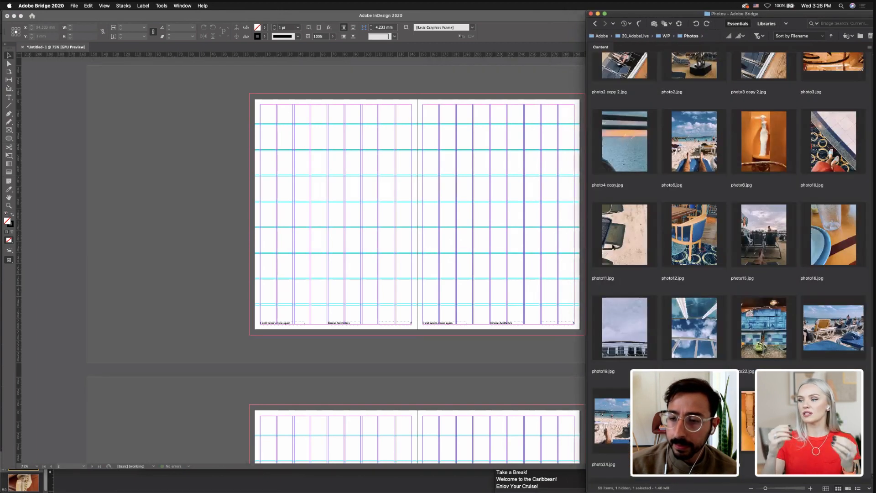
left_click(676, 246)
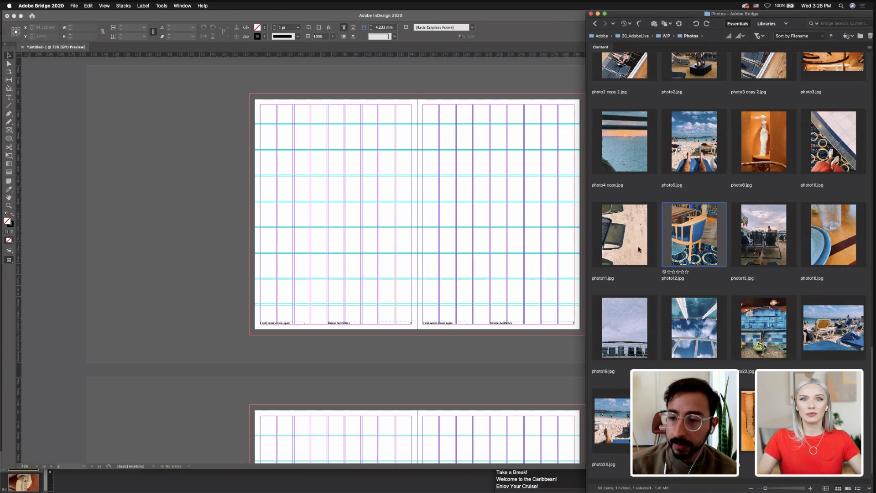
scroll(638, 249, "up", 5)
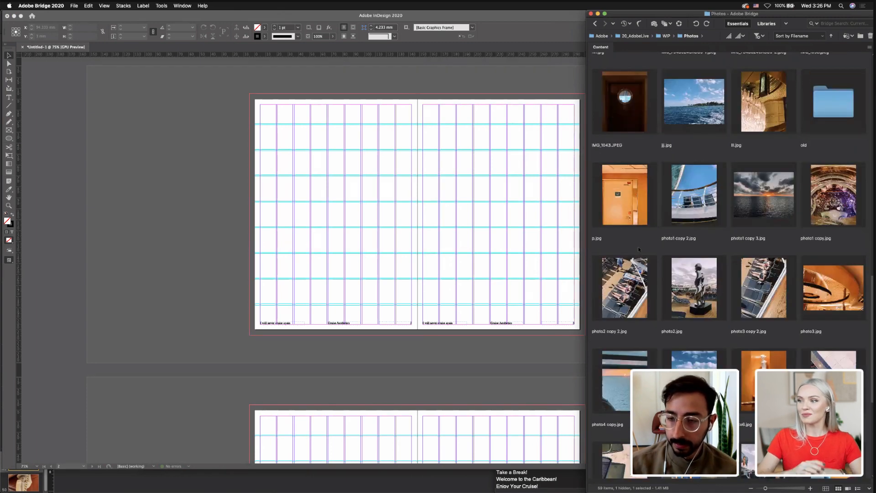
scroll(638, 246, "up", 8)
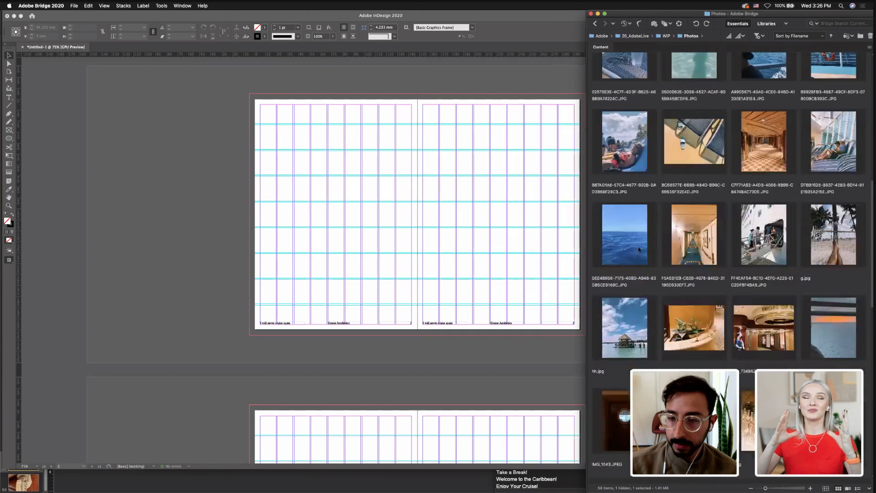
scroll(638, 249, "up", 3)
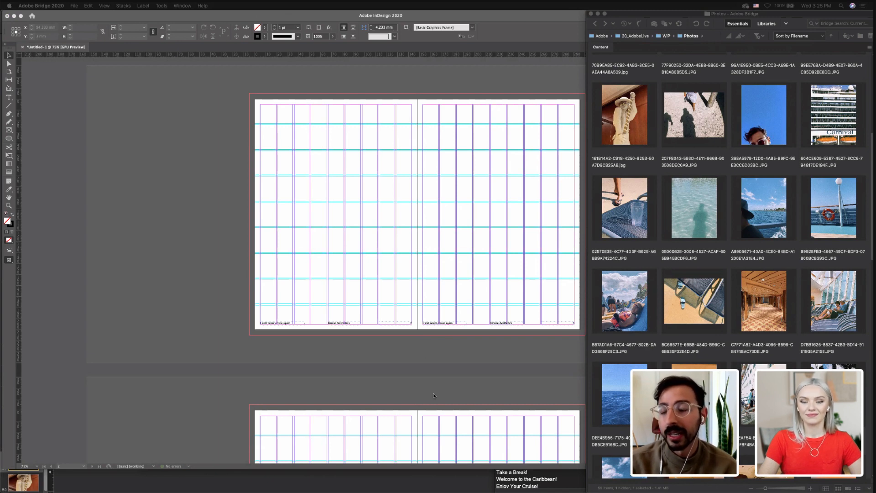
Place the Bridge photo of a shadow in shallow water on page 3, starting at the spine
left_click_drag(681, 211, 479, 156)
left_click_drag(520, 194, 482, 158)
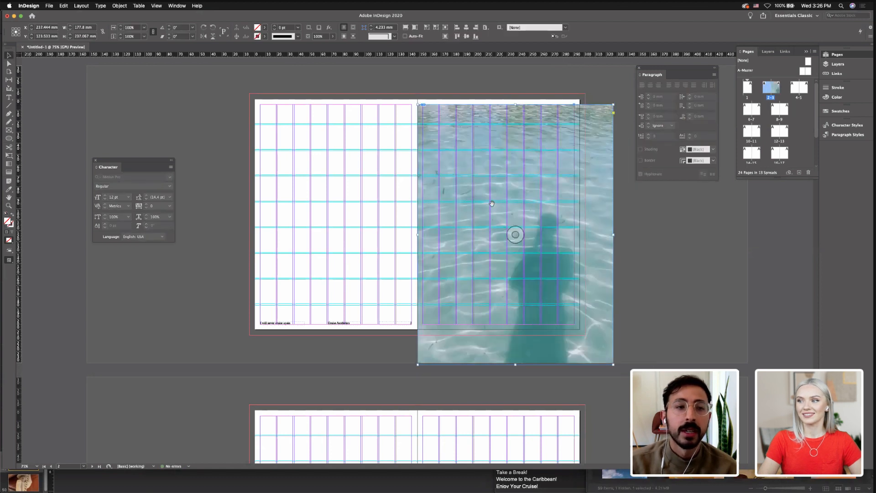
Check which programs are offered for editing the placed water photo
left_click(65, 7)
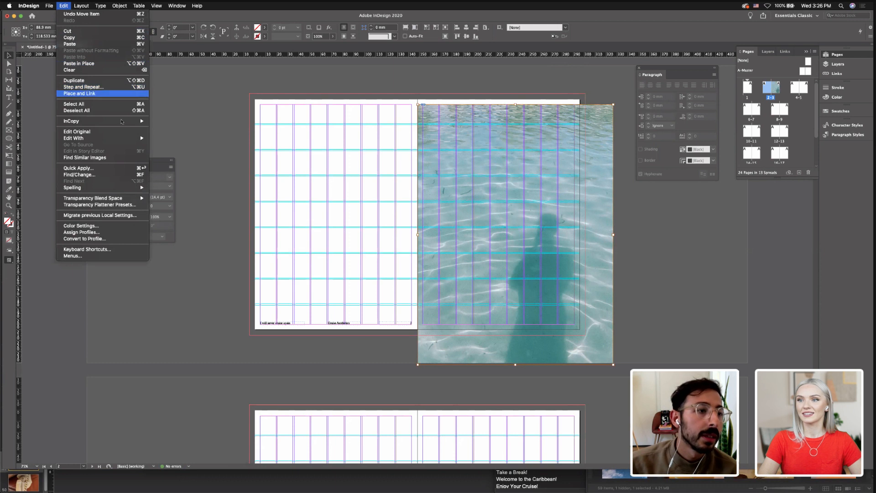
mouse_move(121, 138)
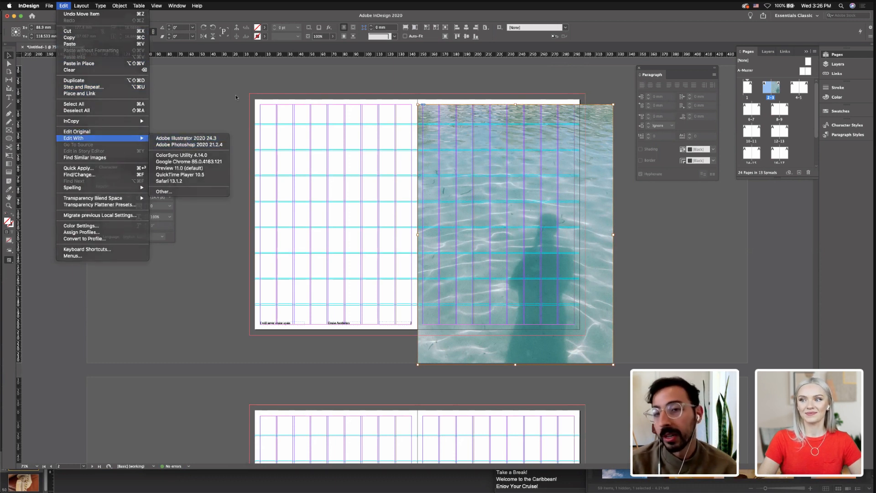
left_click(344, 148)
Shift the water photo upward beyond page 3's top edge, and delete it from the spread
left_click_drag(421, 155, 423, 137)
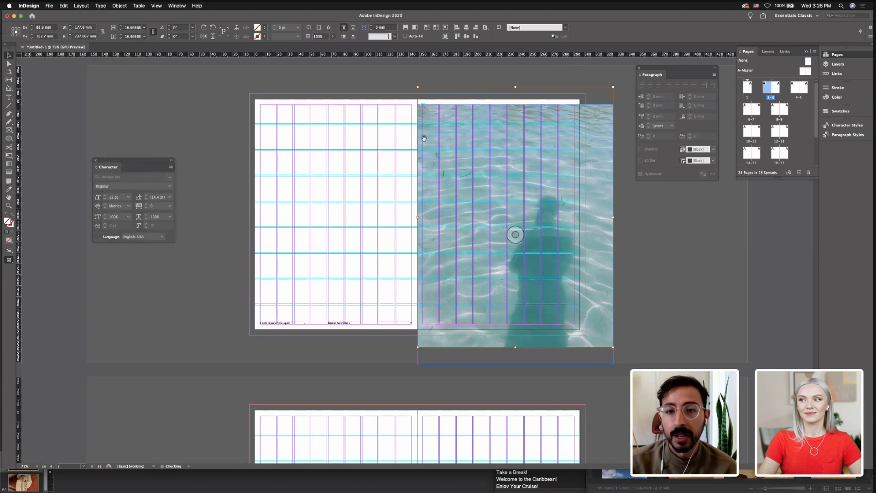
mouse_move(487, 137)
left_mouse_down()
mouse_move(486, 160)
mouse_move(486, 144)
left_mouse_up()
left_click(404, 153)
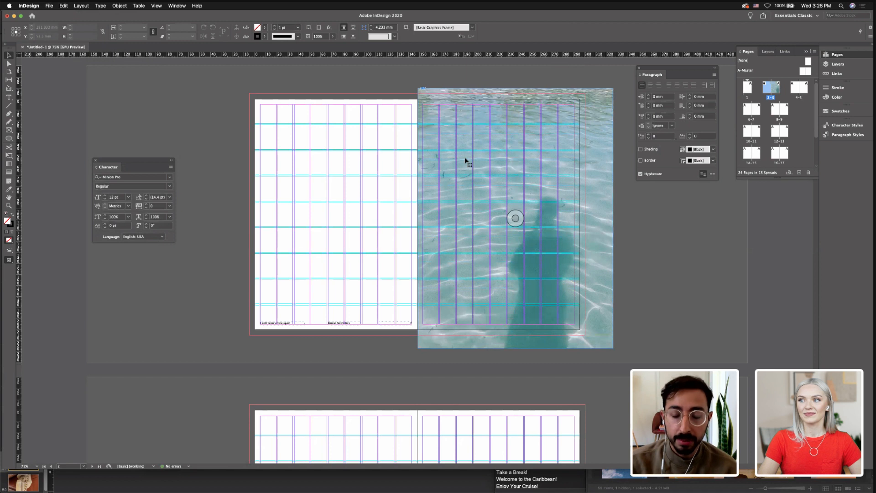
left_click(465, 161)
key("Delete")
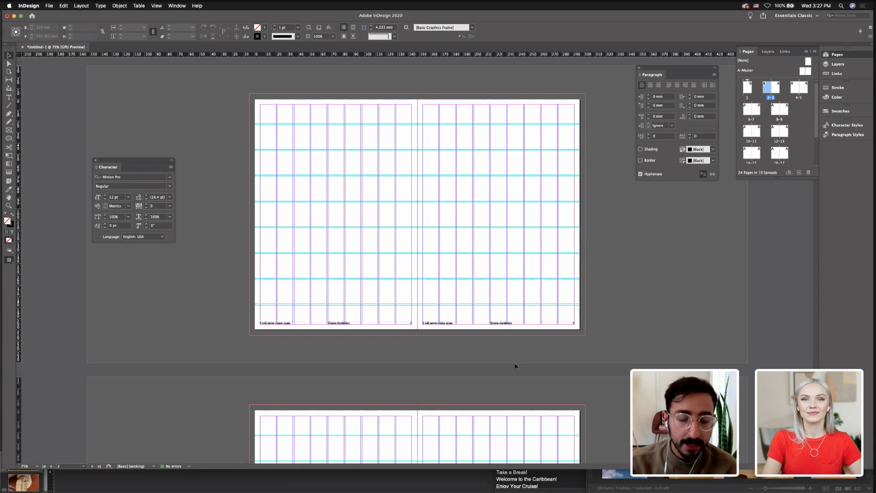
Switch to Bridge and place the photo of a head against blue sky with its upper corner at page 2's outer top corner
left_click(623, 485)
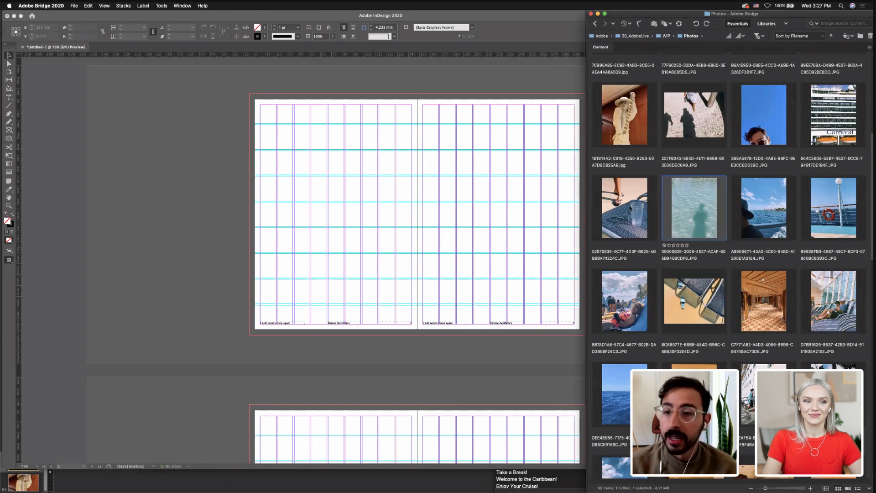
scroll(630, 208, "down", 3)
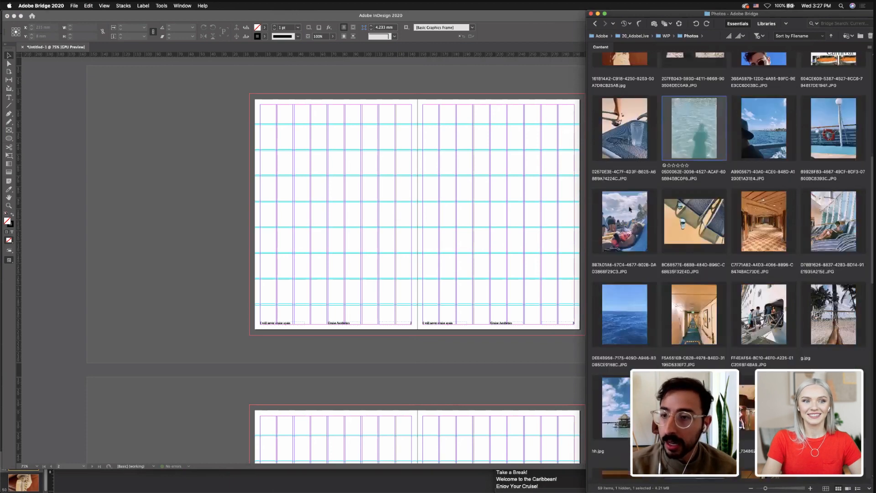
scroll(629, 208, "up", 6)
scroll(630, 208, "down", 3)
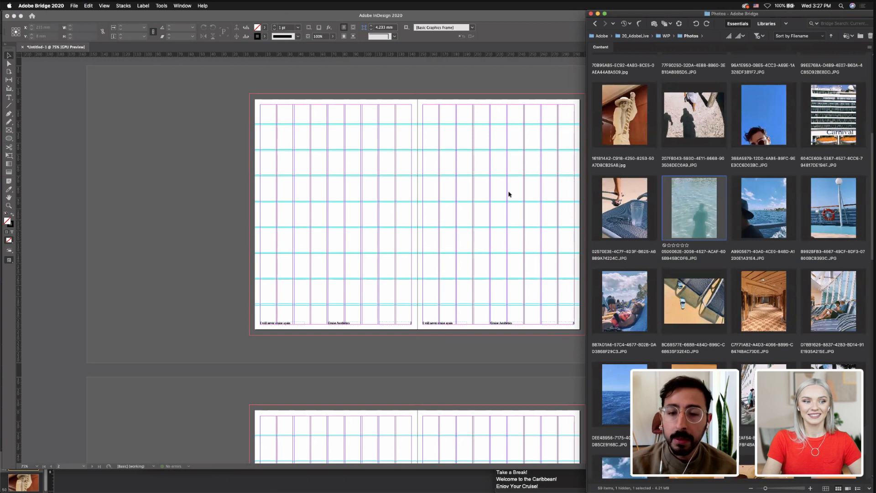
scroll(509, 194, "down", 3)
scroll(507, 203, "up", 4)
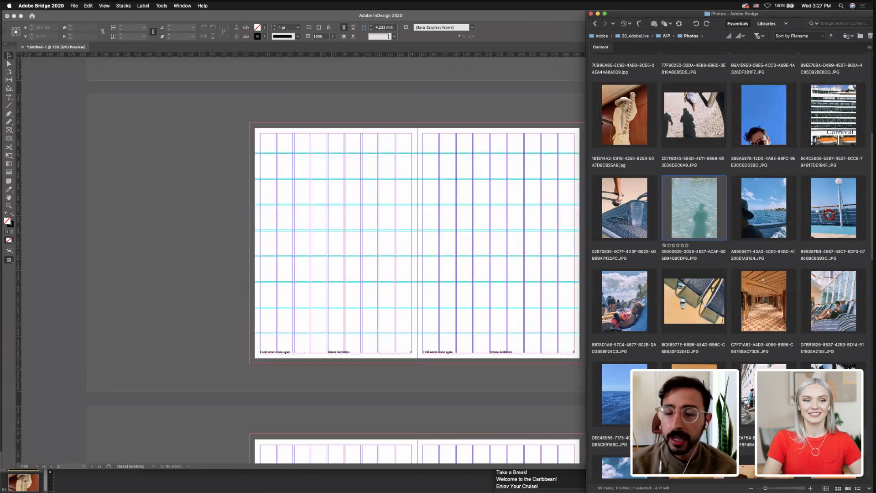
left_click_drag(771, 123, 434, 195)
left_click(256, 129)
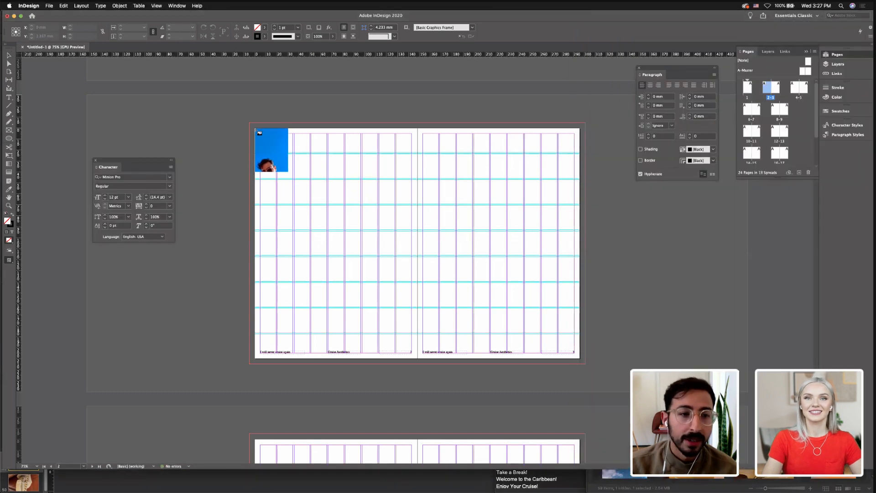
left_click(256, 129)
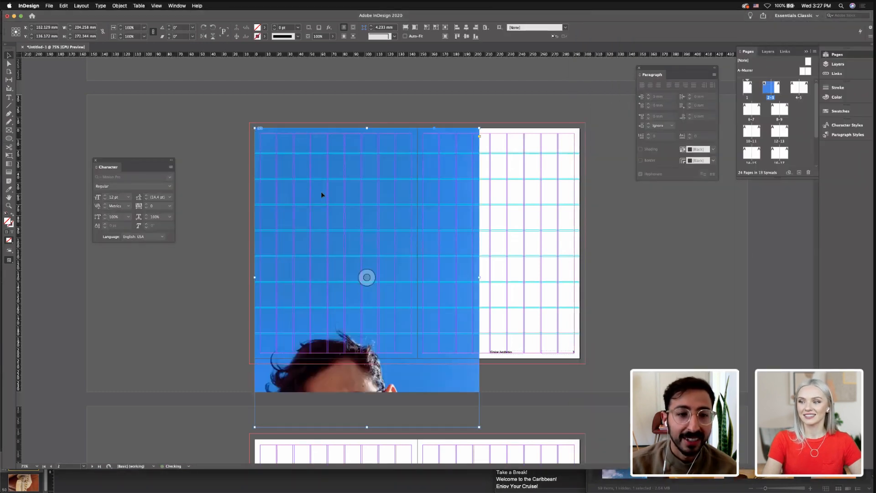
Shift the sky photo up and resize its frame across both pages to the bottom and right bleed, about 301 × 215 mm
left_click_drag(321, 195, 322, 182)
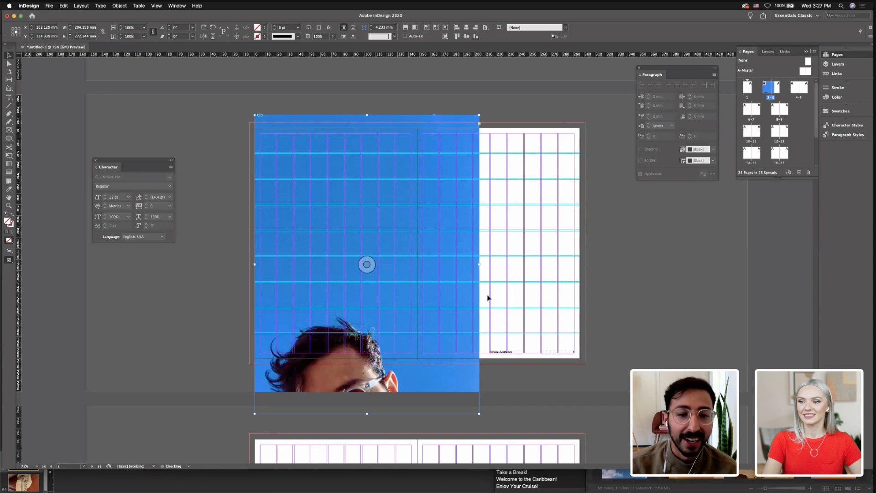
left_click_drag(366, 413, 367, 364)
left_click_drag(480, 240, 586, 245)
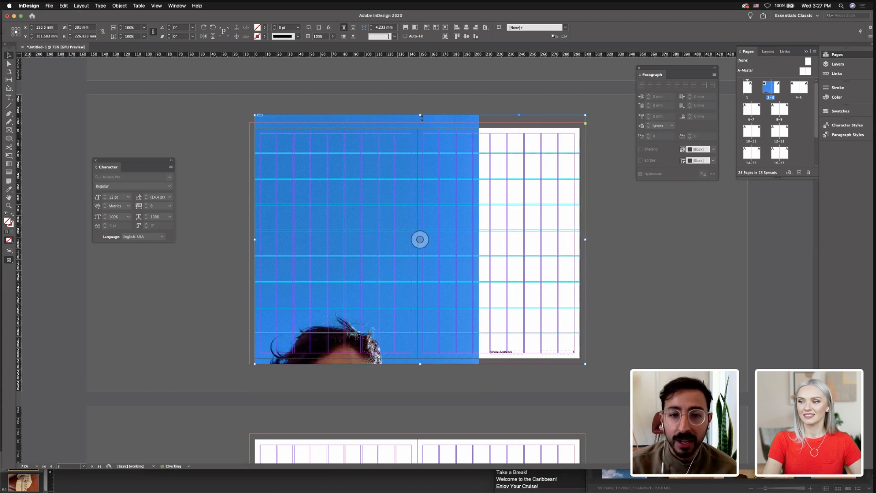
left_click_drag(420, 115, 420, 128)
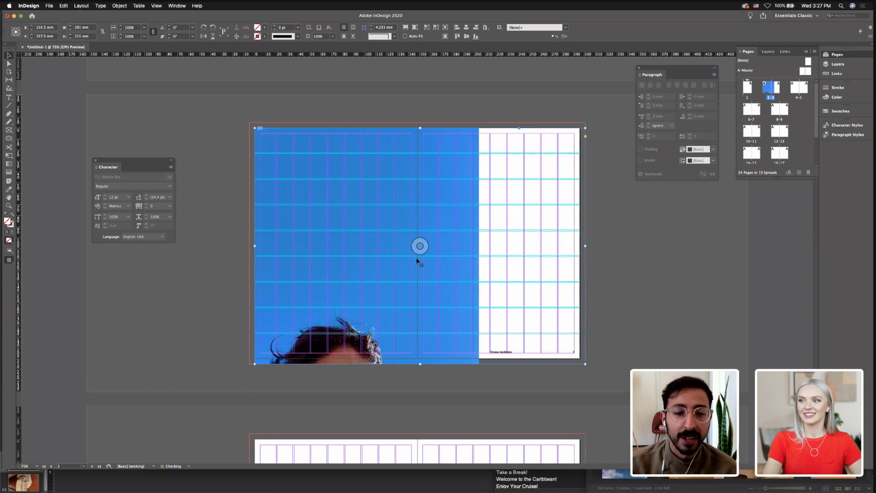
Scale the sky photo inside its frame to about 310 mm wide and reposition it lower and to the right
left_click(419, 248)
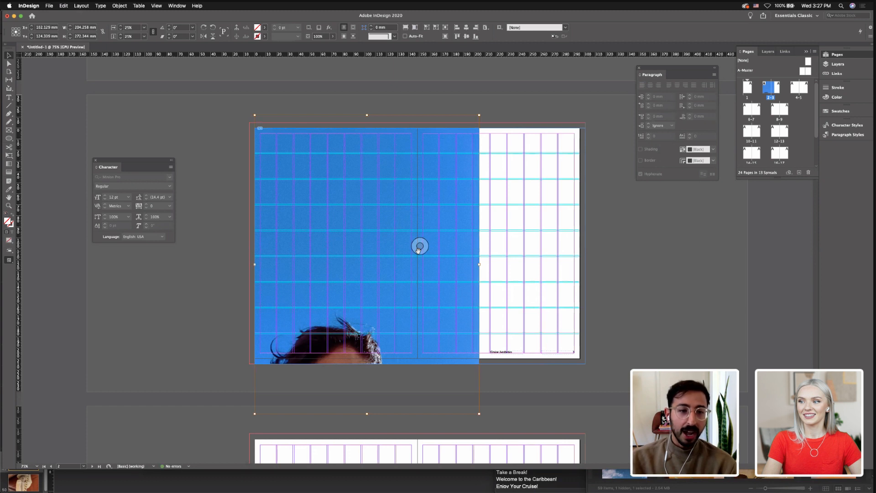
left_click_drag(418, 251, 414, 248)
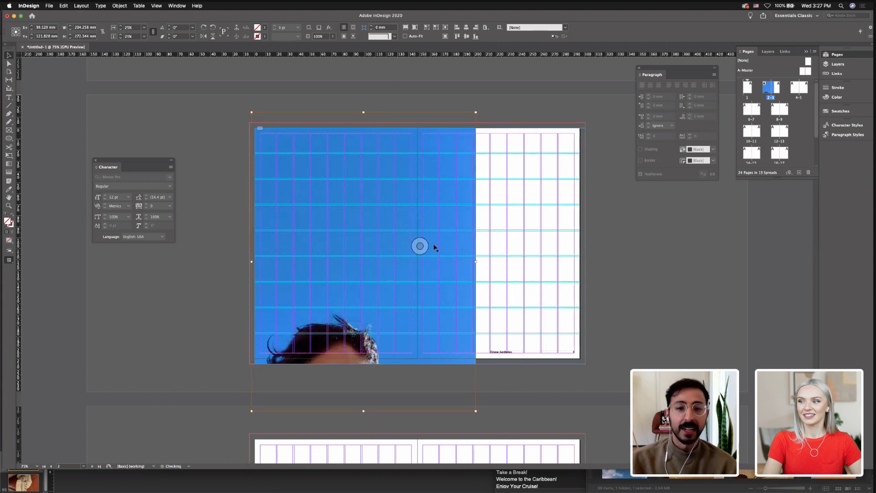
left_click_drag(474, 113, 592, 85)
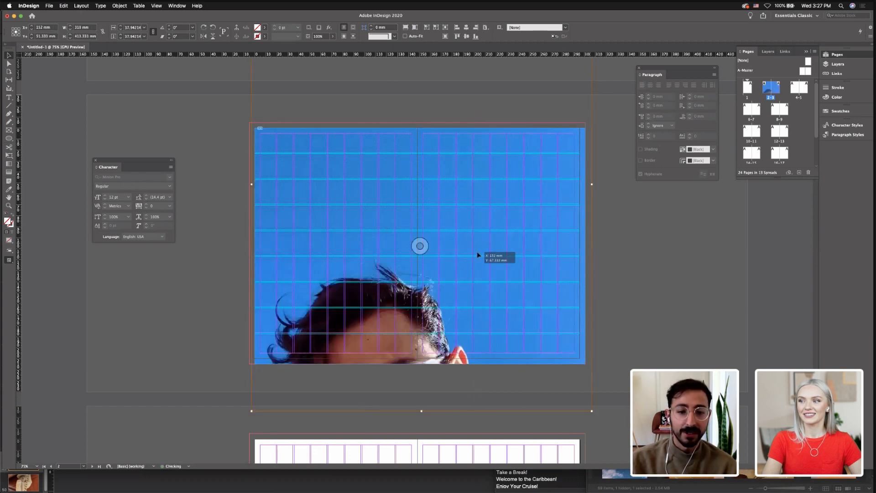
left_click_drag(475, 246, 472, 277)
left_click(207, 220)
Enlarge the sky photo inside its frame to about 352 mm wide and adjust its position
left_click(312, 253)
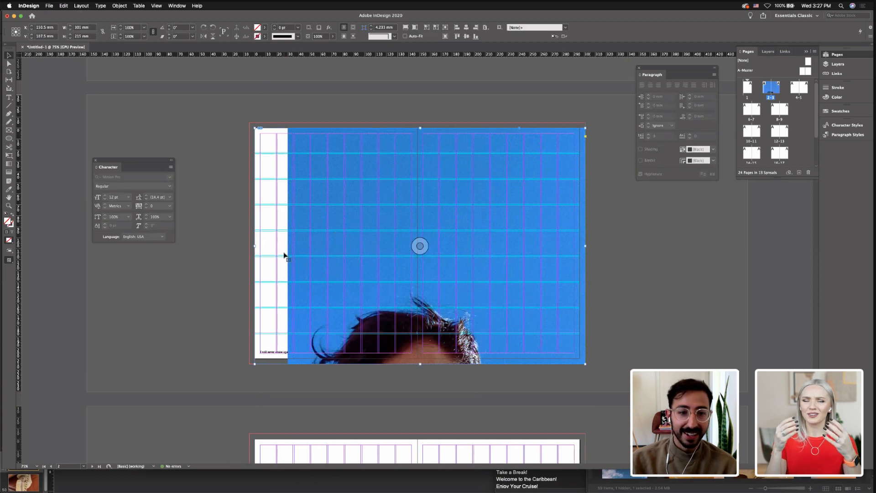
double_click(329, 254)
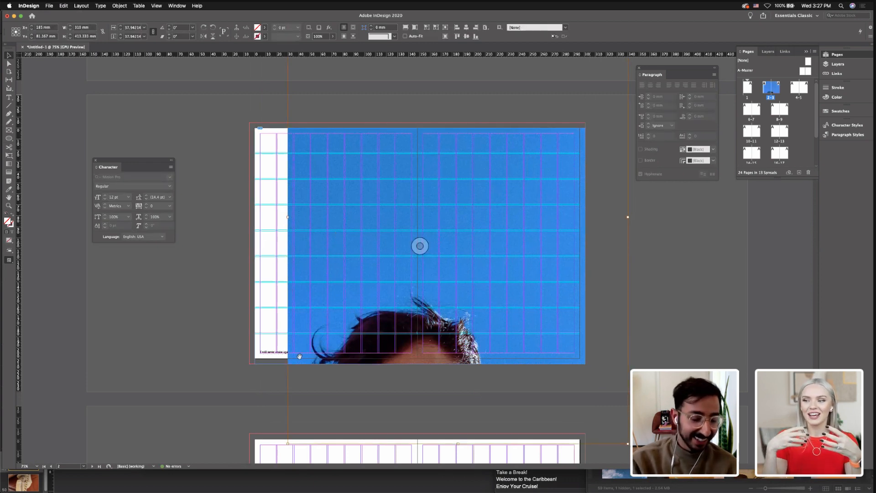
key("super+minus")
left_click_drag(330, 411, 300, 418)
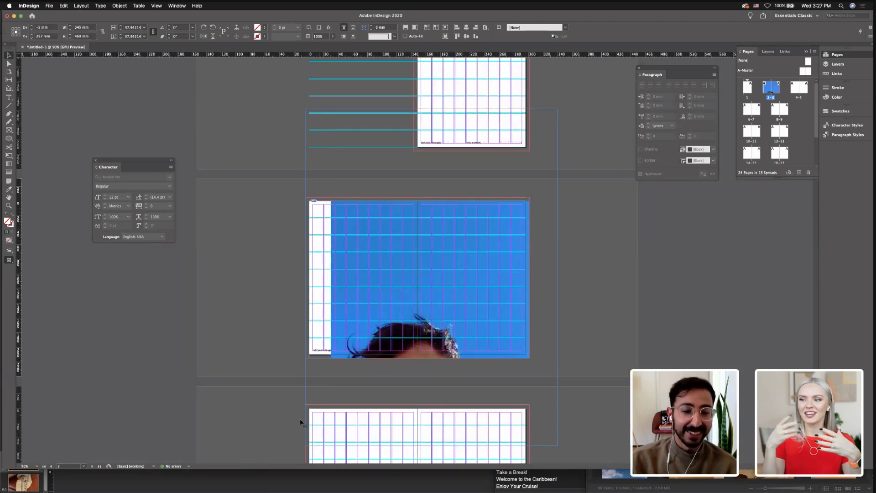
left_click_drag(397, 305, 410, 311)
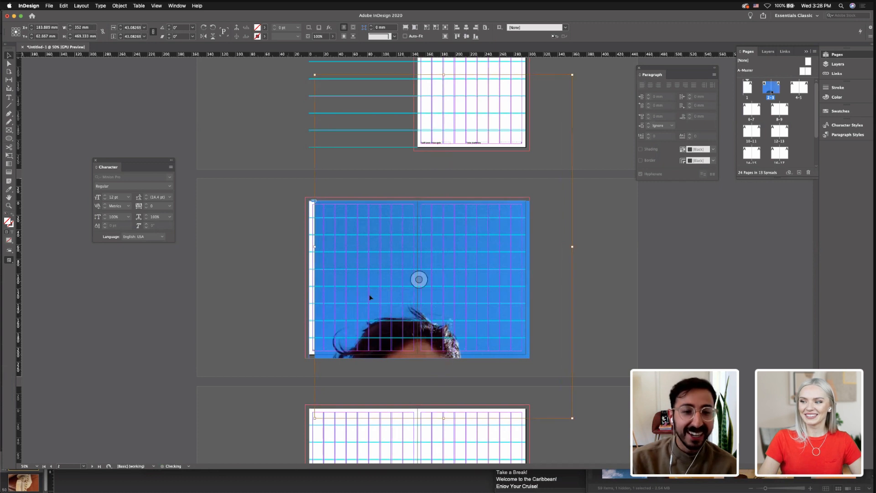
Extend the frame to the top and left bleed, about 306 × 220 mm, and shift the sky photo left to fill it
left_click(297, 269)
left_click(319, 231)
left_click_drag(309, 200, 305, 197)
double_click(406, 250)
left_click_drag(406, 250, 397, 254)
left_click(187, 243)
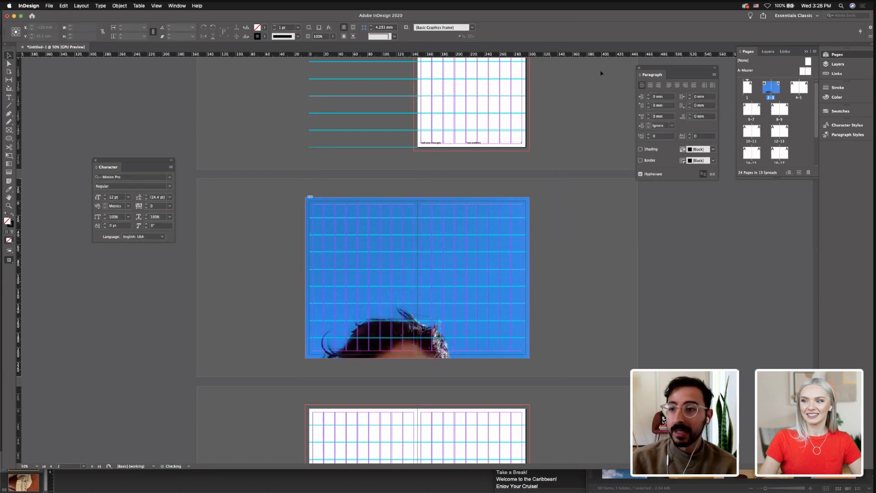
Check what the FOOTER layer contains and which layer holds the sky photo
left_click(838, 64)
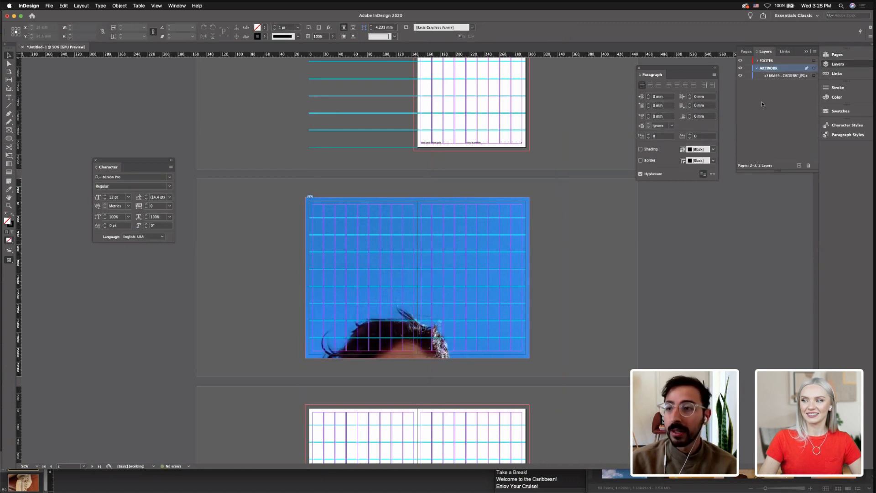
left_click(754, 61)
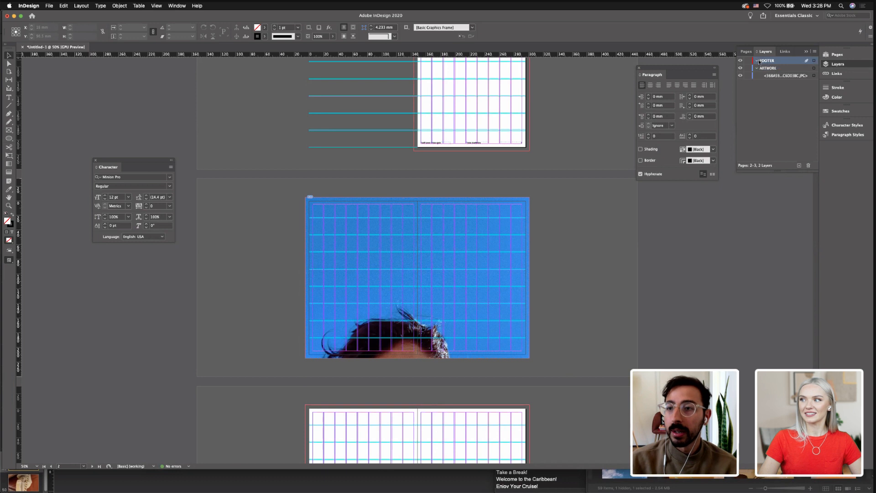
left_click(758, 61)
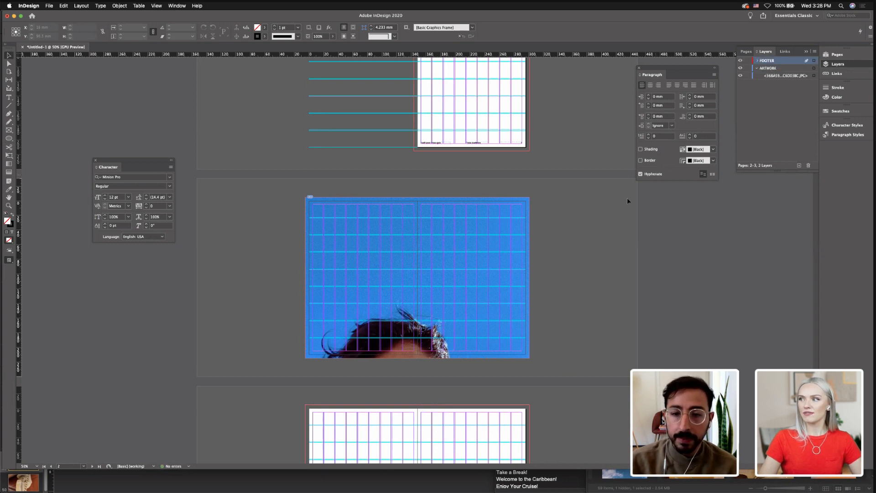
left_click(486, 262)
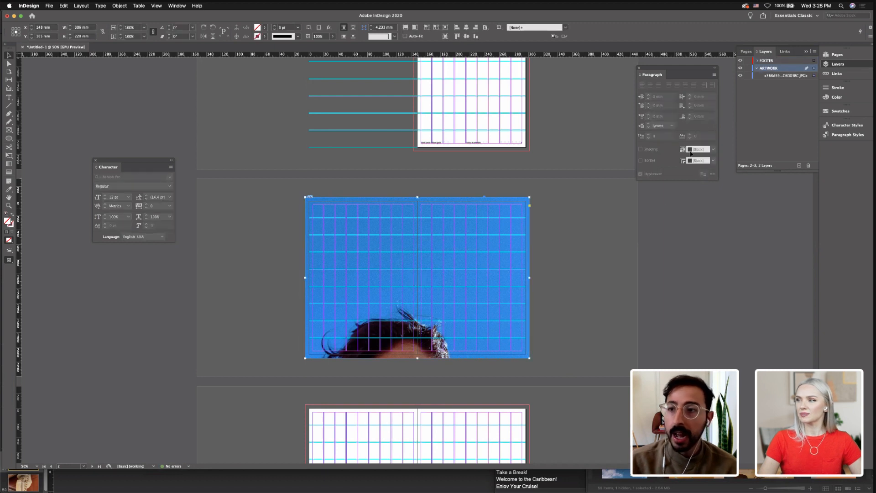
left_click(680, 233)
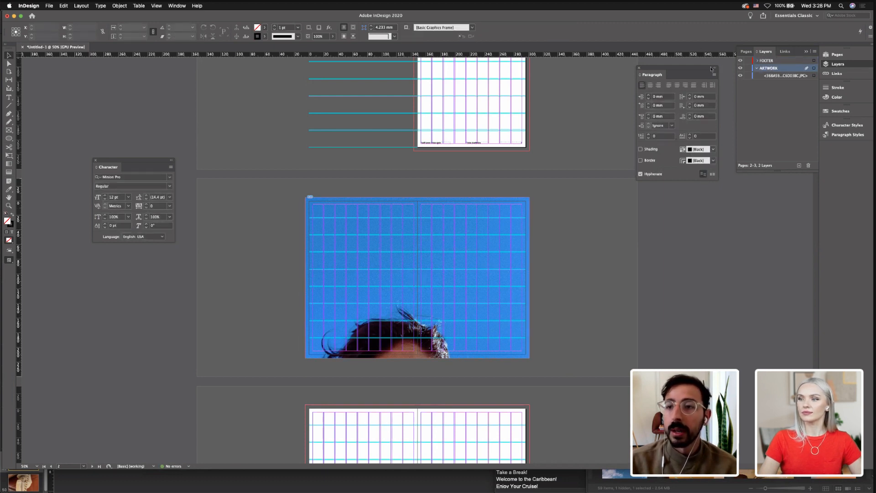
Move the floating Paragraph controls clear of the layer and page lists, and open the A-Master spread
left_click_drag(711, 69, 738, 265)
scroll(417, 276, "up", 1)
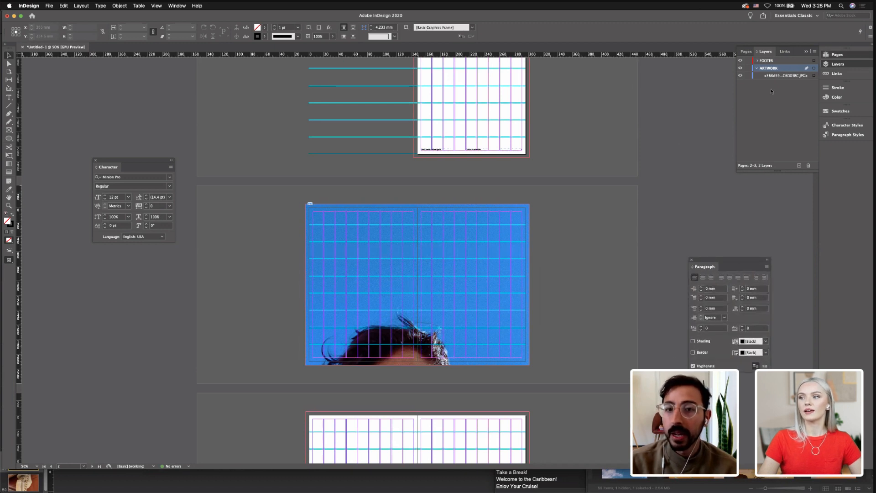
left_click(746, 52)
double_click(801, 71)
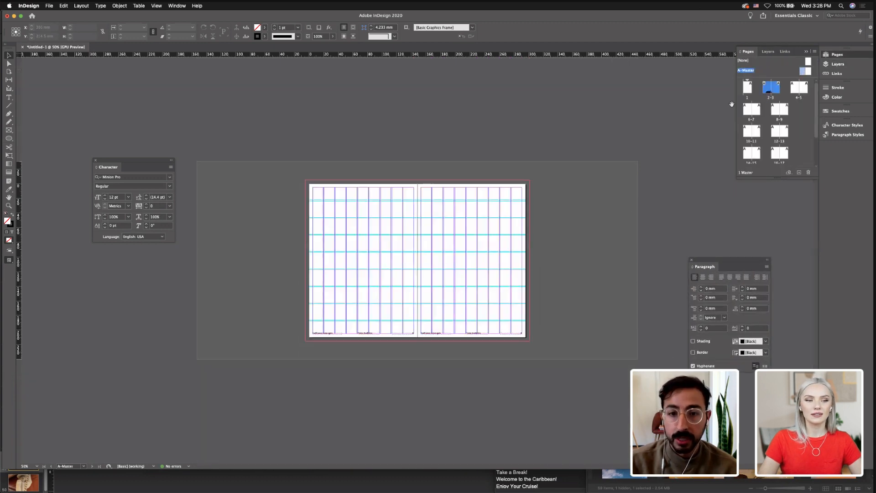
Move the six footer text frames on A-Master from the ARTWORK layer to the FOOTER layer, and lock the FOOTER layer
left_click_drag(542, 355, 310, 299)
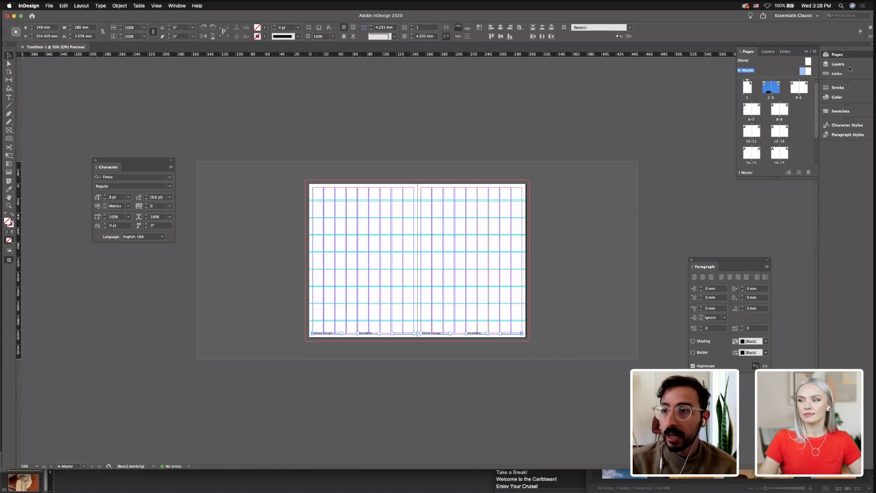
left_click(848, 67)
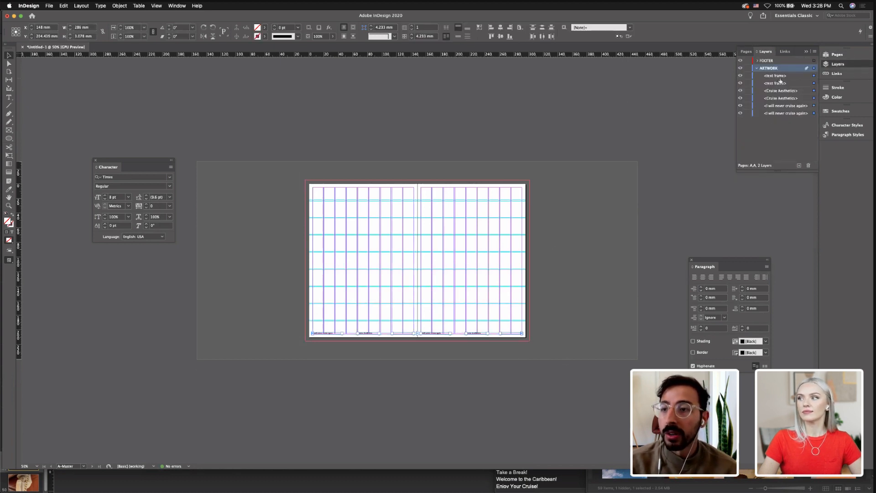
left_click(780, 75)
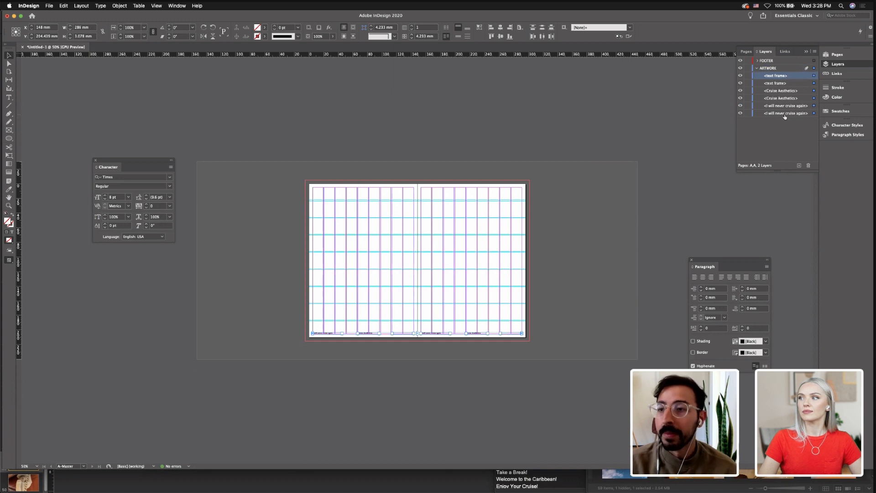
left_click(786, 113)
left_click(787, 76, "shift")
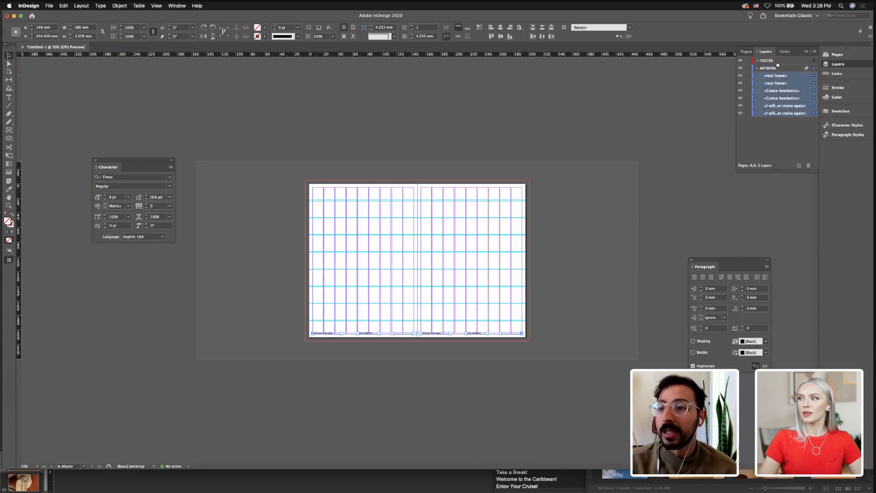
left_click_drag(779, 64, 774, 61)
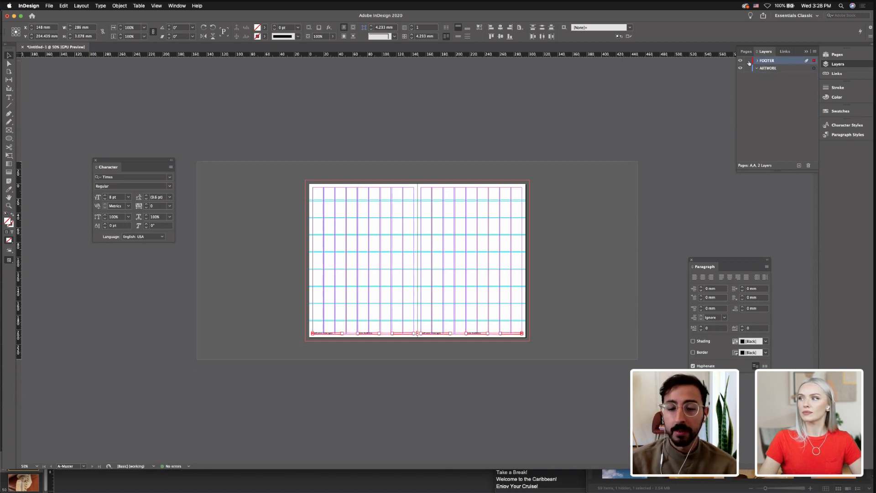
left_click(749, 61)
Return to spread 2-3 and preview it without guides to check the footers over the sky photo
left_click(837, 55)
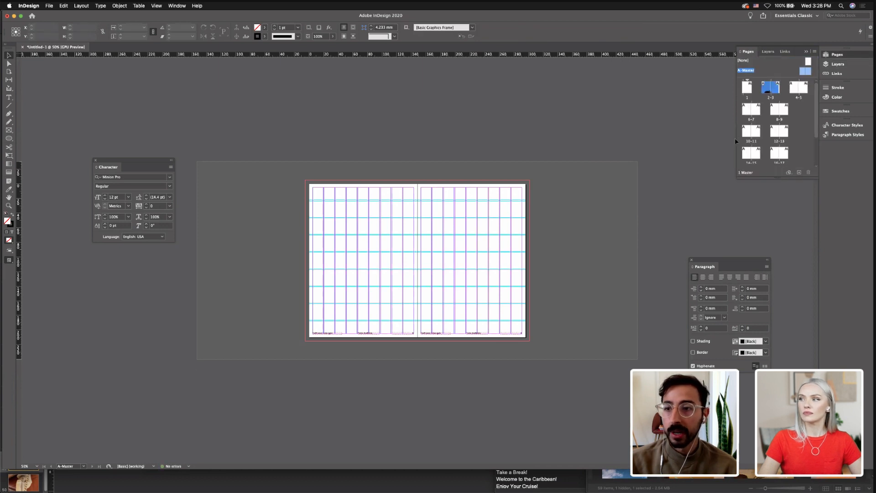
double_click(770, 90)
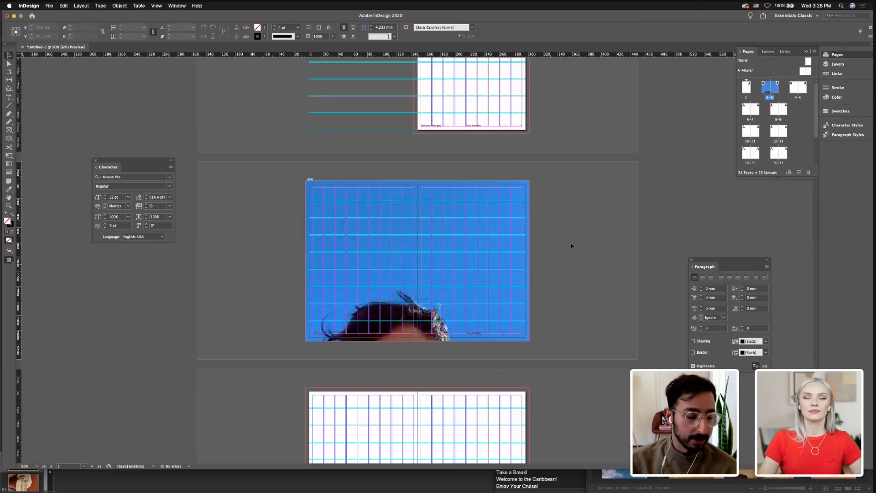
key("super+equal")
key("w")
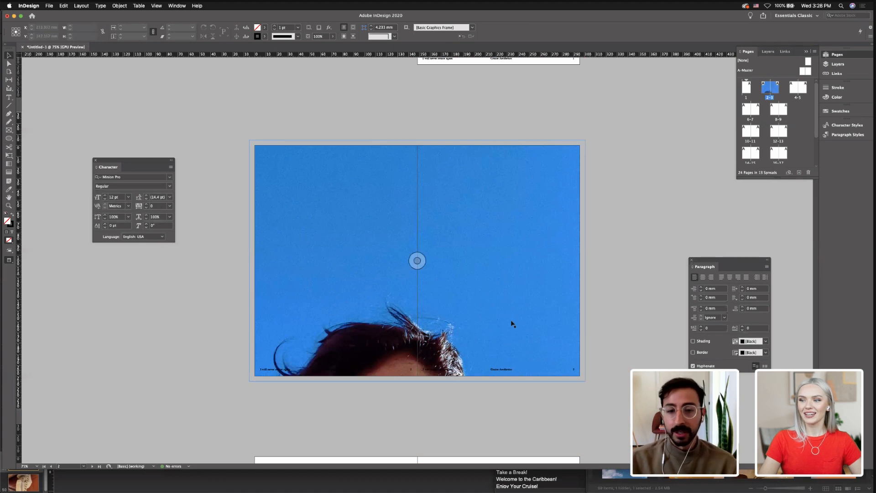
scroll(512, 324, "down", 1)
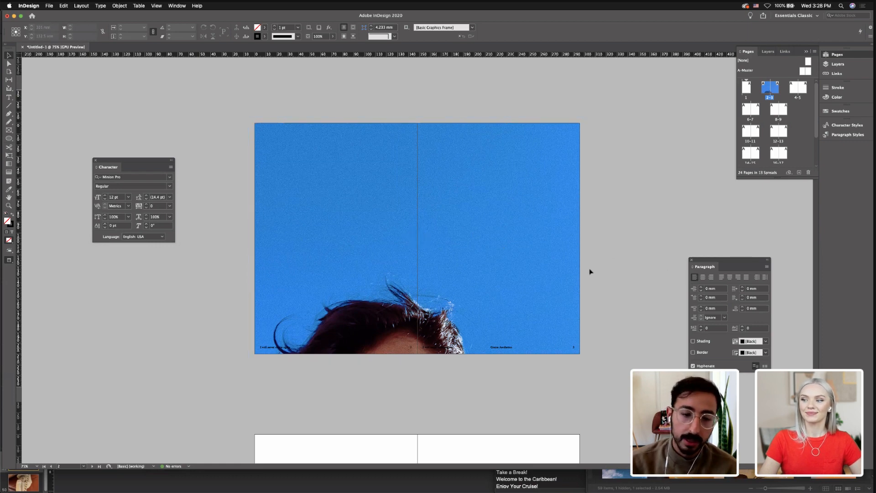
scroll(590, 271, "down", 2)
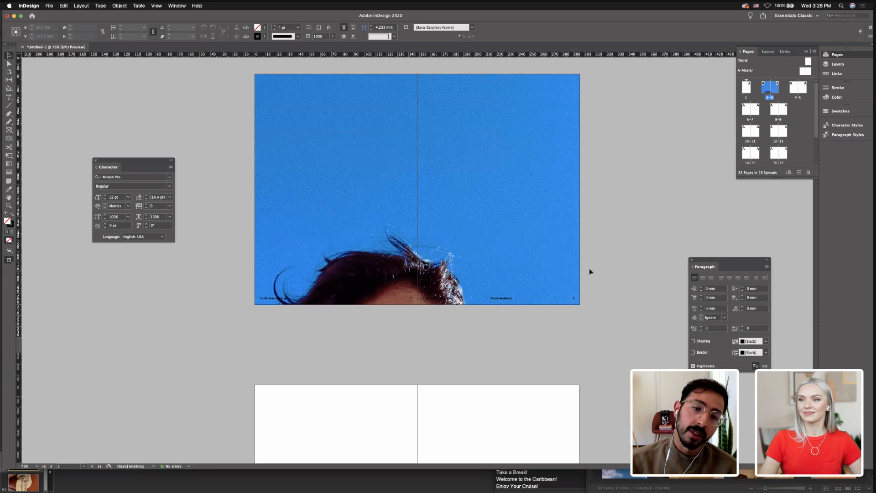
scroll(587, 269, "down", 1)
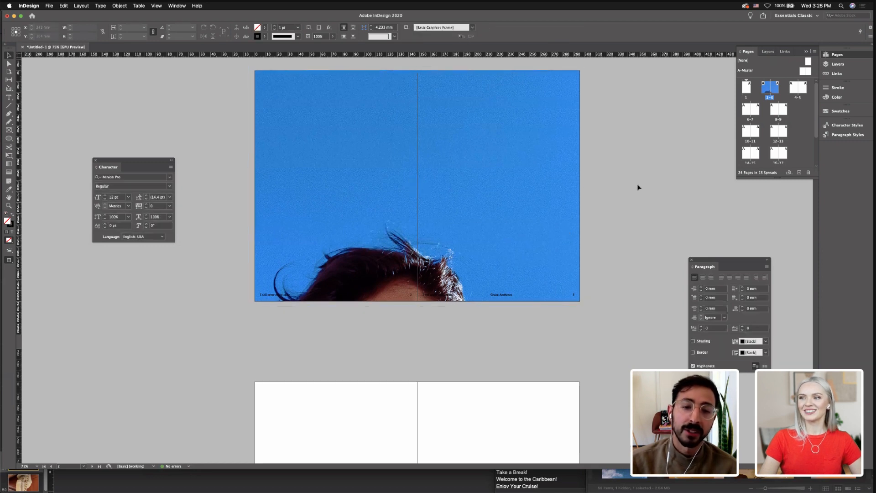
Bring empty spread 4-5 into view below the sky photo spread and turn the grid and guides back on
key("super+minus")
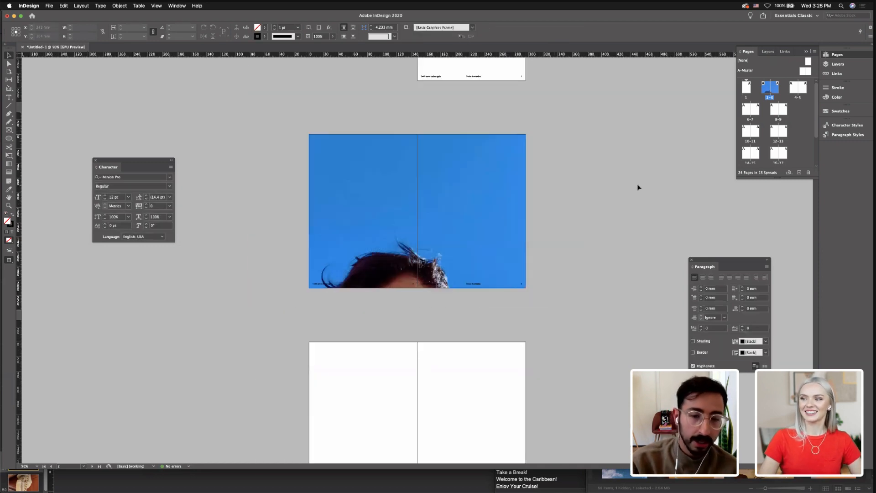
scroll(570, 265, "down", 4)
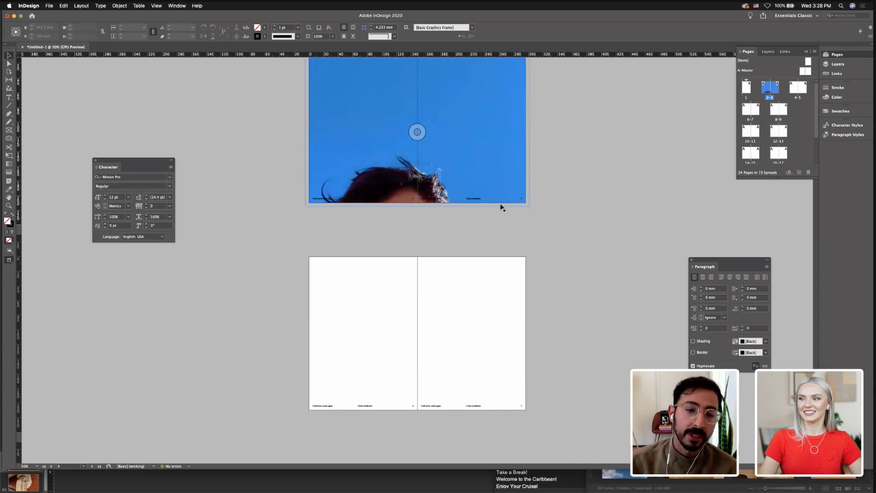
scroll(542, 222, "down", 1)
left_click(608, 239)
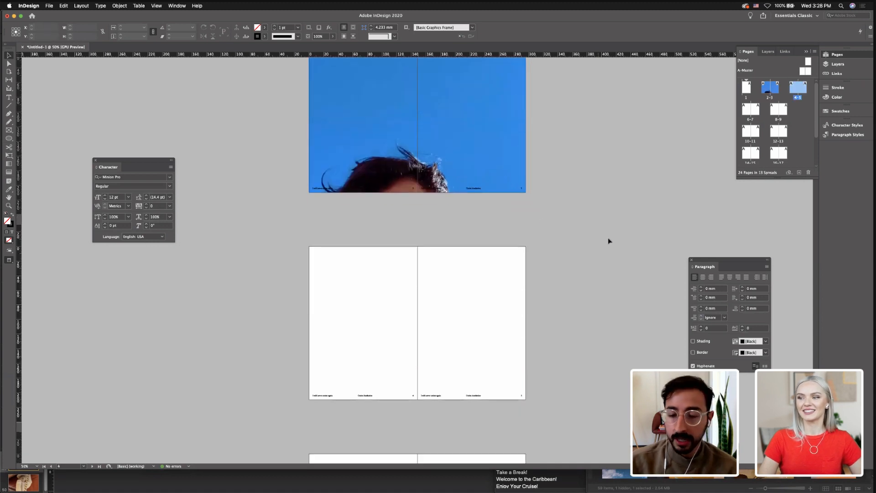
key("w")
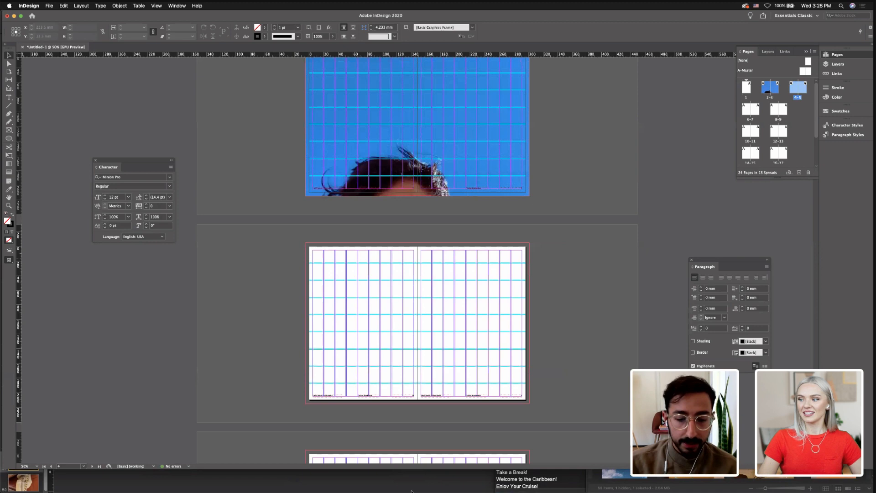
Switch to Bridge and look through the Photos folder for a picture to use on spread 4-5
left_click(616, 474)
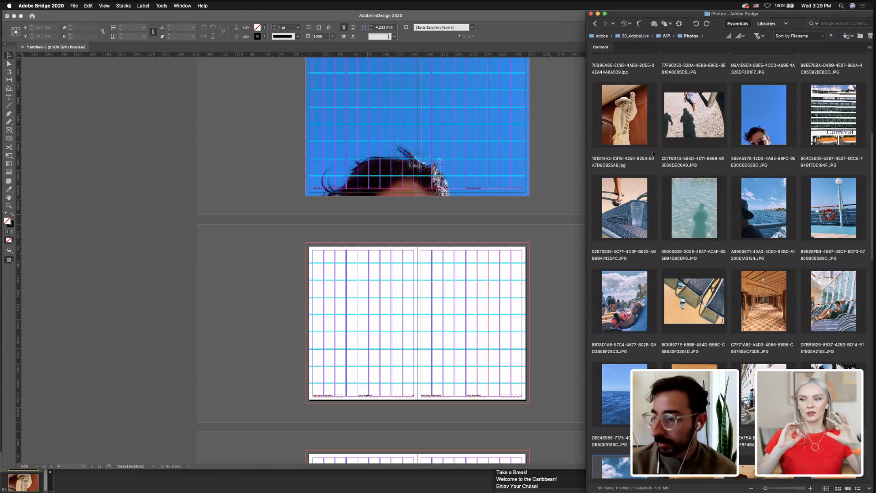
left_click(681, 205)
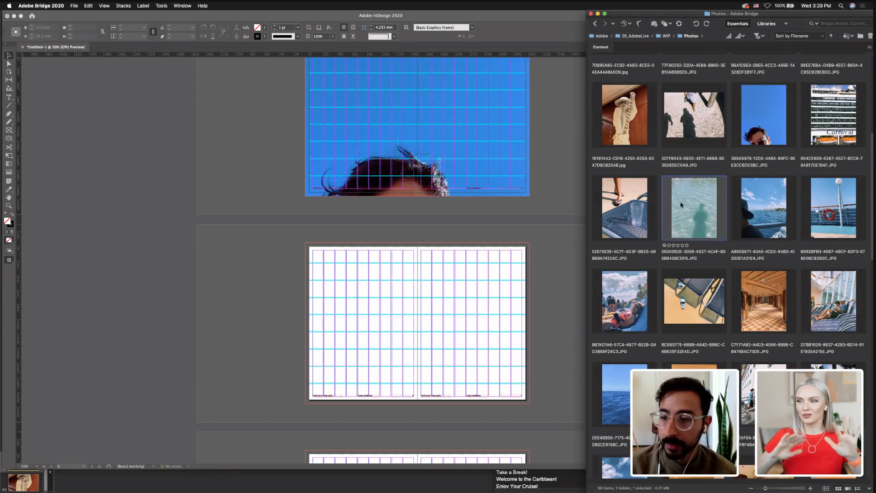
scroll(681, 201, "down", 3)
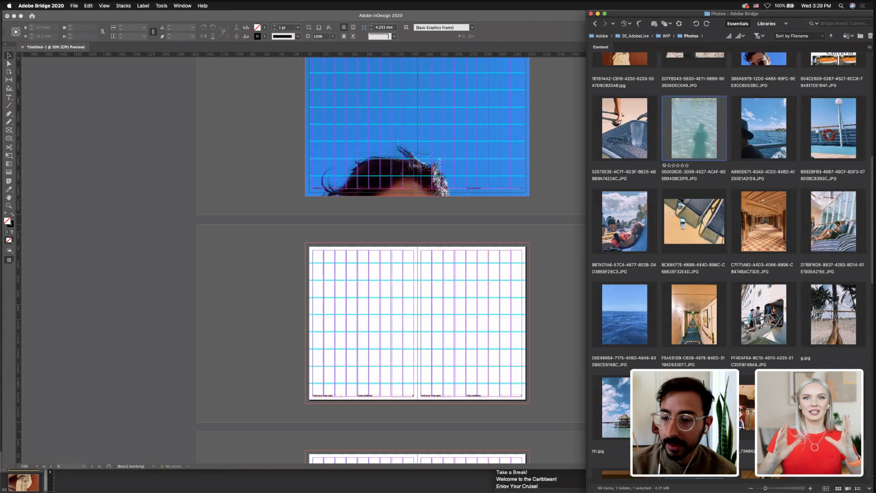
scroll(681, 197, "up", 9)
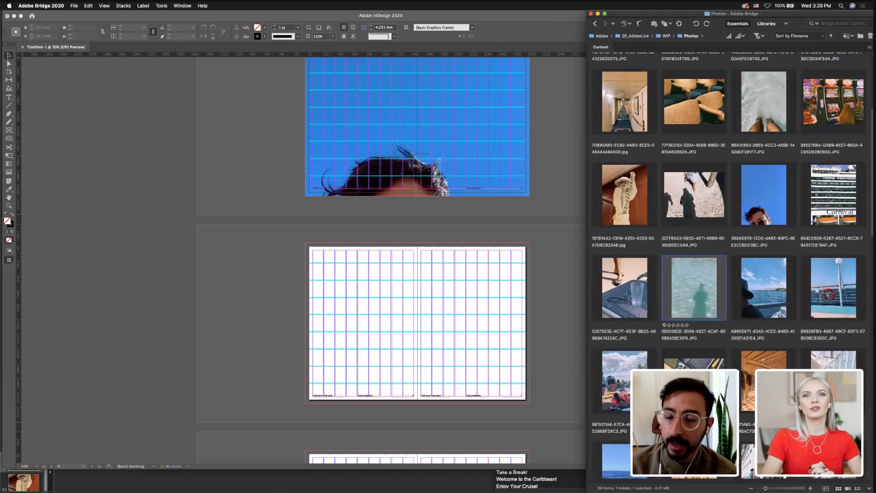
scroll(678, 205, "up", 3)
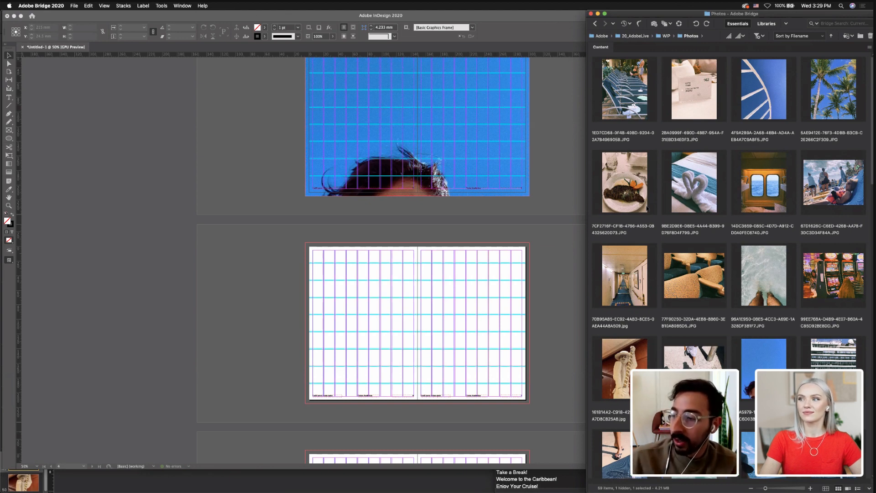
left_click(703, 183)
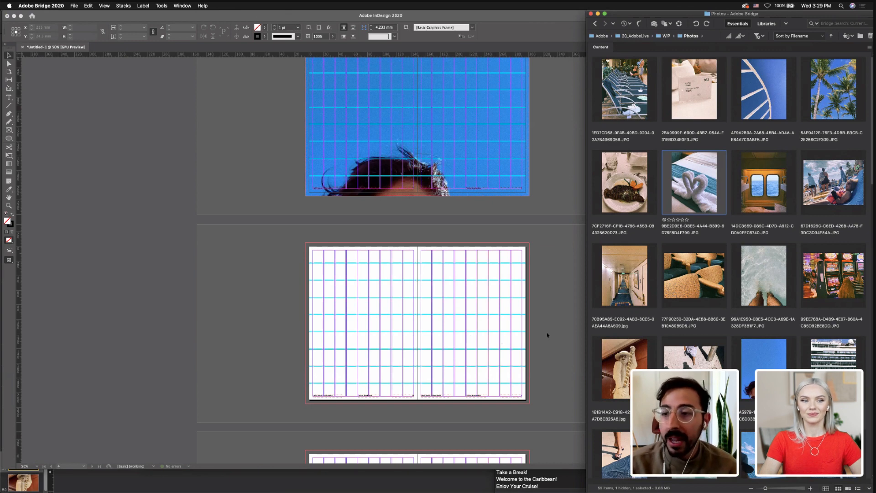
scroll(622, 270, "down", 10)
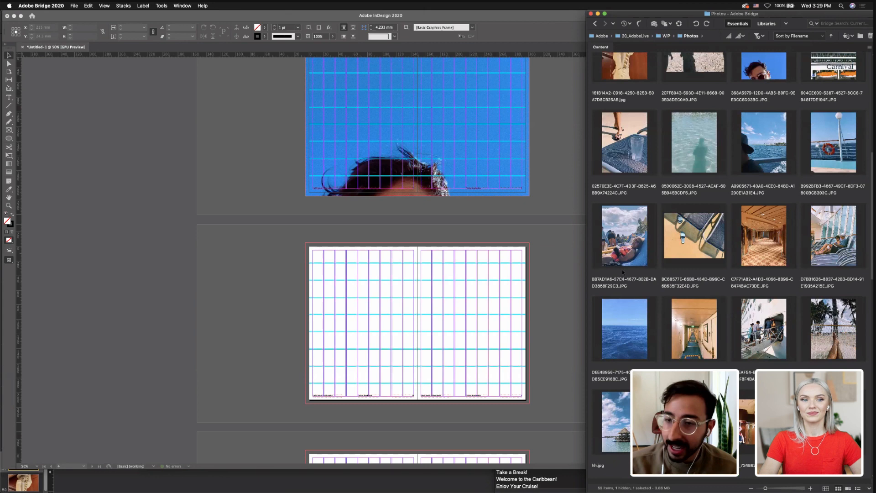
scroll(623, 269, "up", 5)
scroll(620, 242, "down", 3)
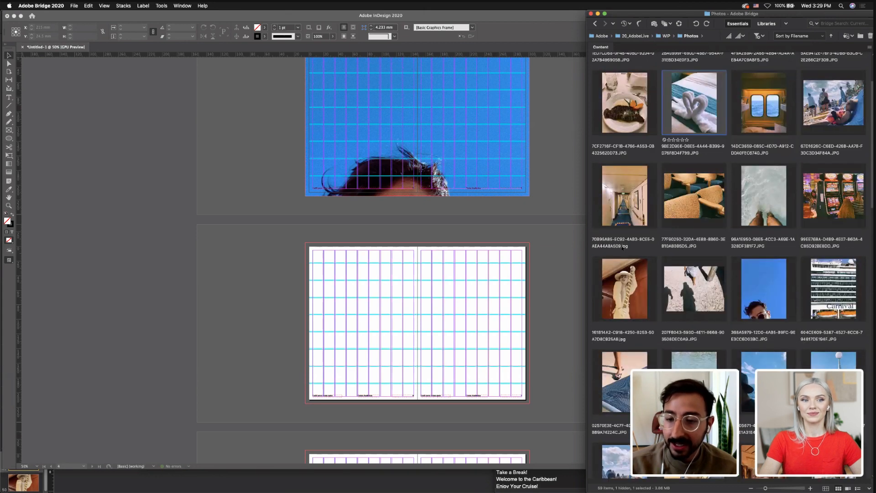
scroll(621, 244, "down", 2)
Preview the beach photo of the woman on the lounger full screen, and place it on page 5 at about 97 by 129 mm
left_click(621, 244)
key("space")
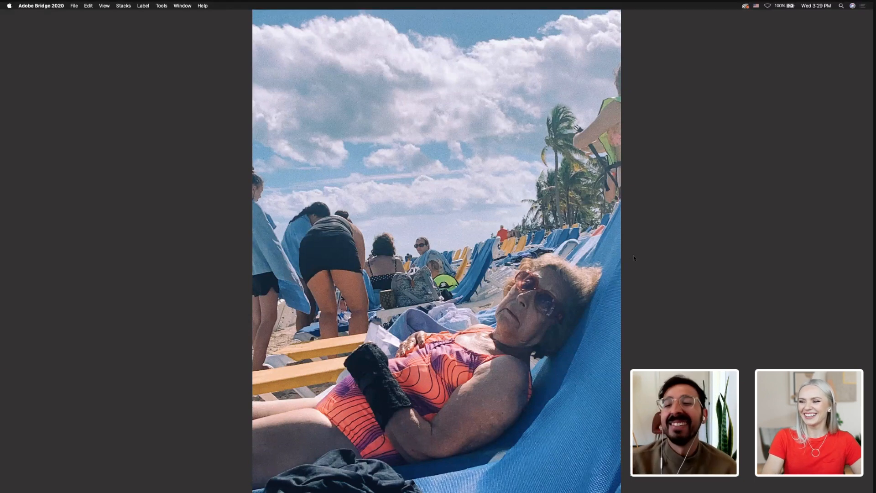
key("space")
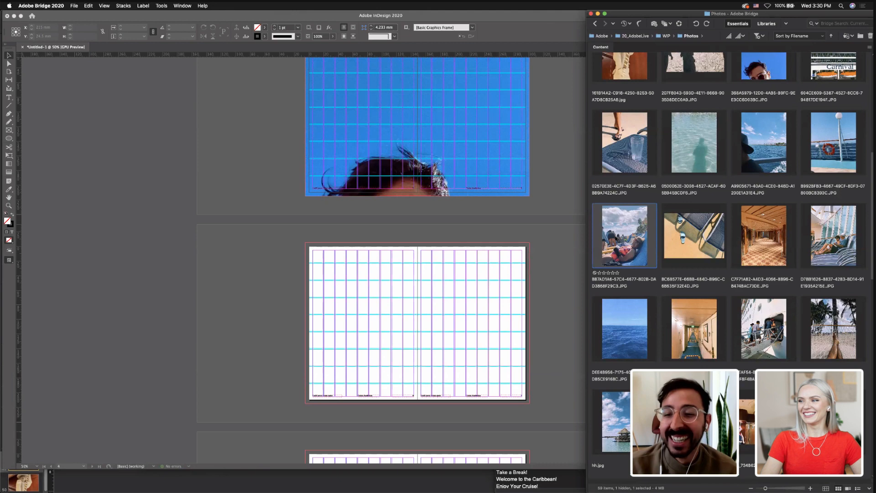
left_click_drag(571, 273, 470, 303)
left_click_drag(440, 276, 511, 335)
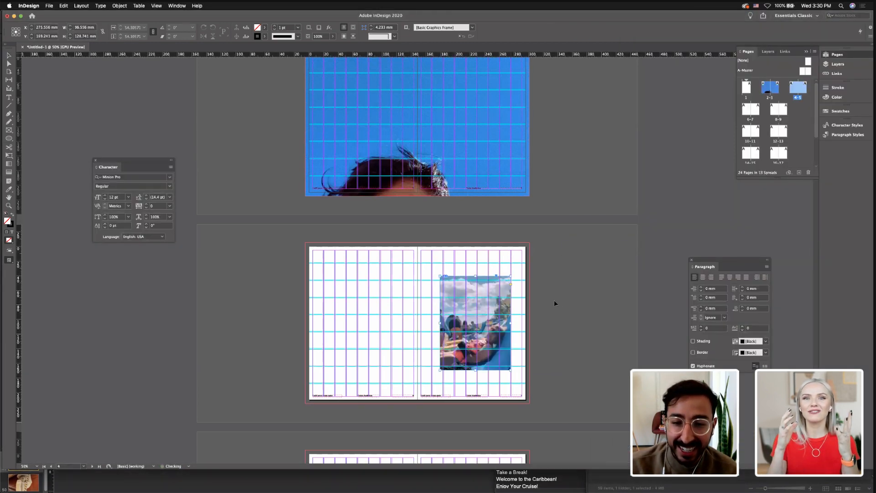
left_click_drag(492, 298, 489, 294)
left_click(579, 289)
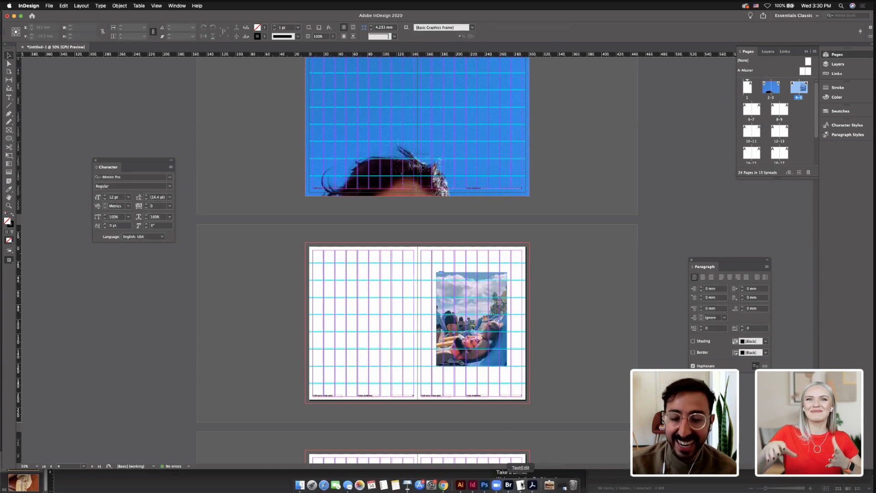
Switch back to Bridge and view the beach lounger photo full screen once more
left_click(508, 485)
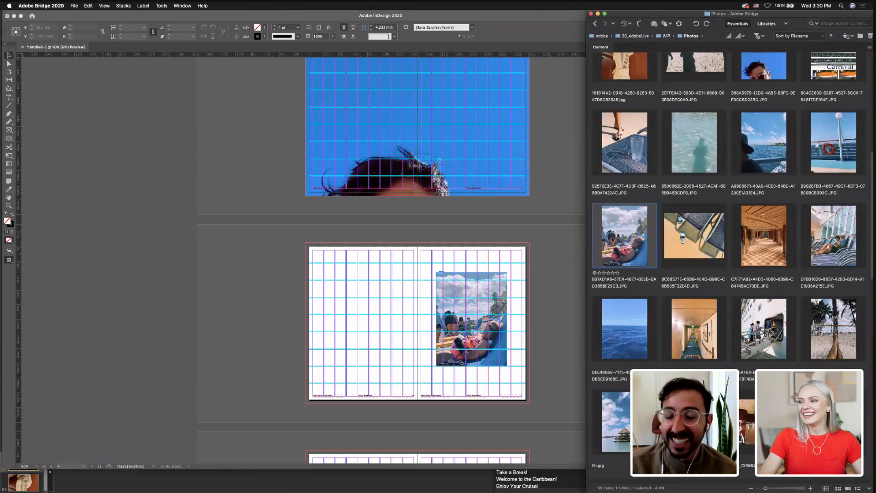
key("space")
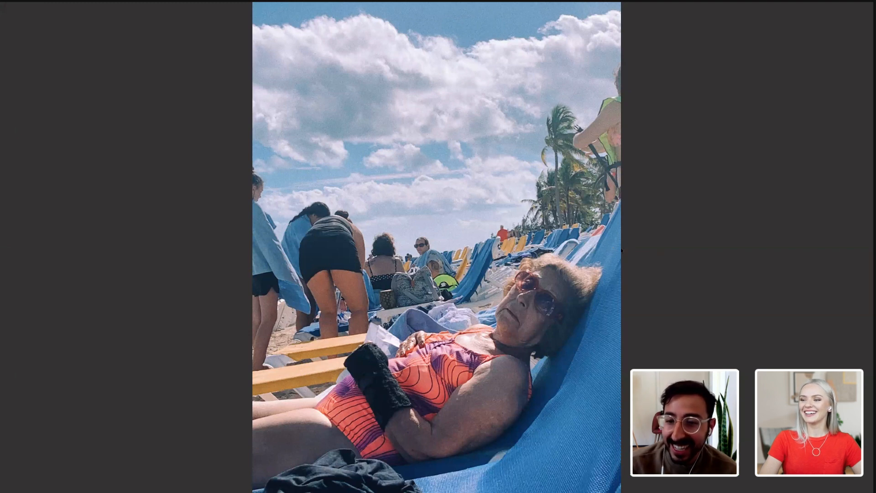
key("space")
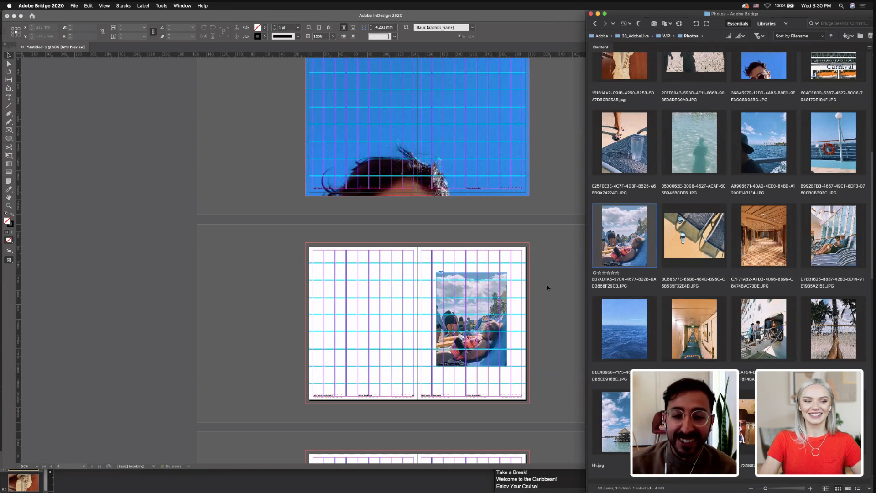
key("super+Tab")
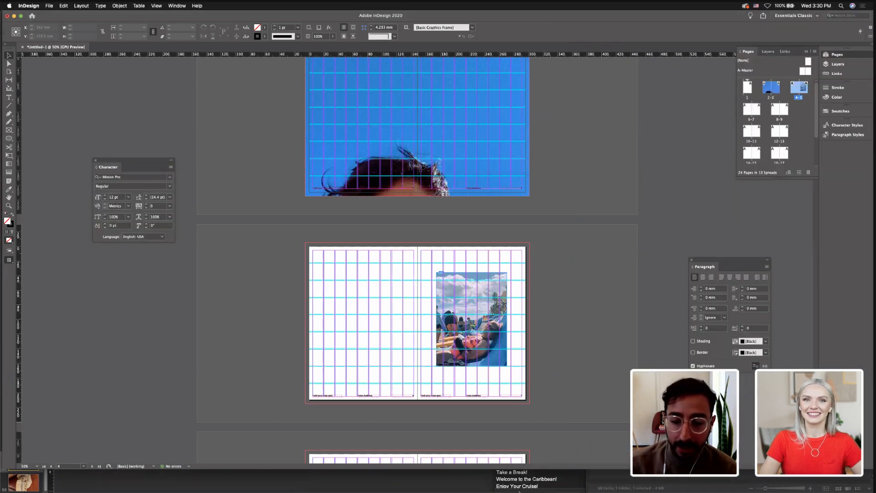
key("super+Tab")
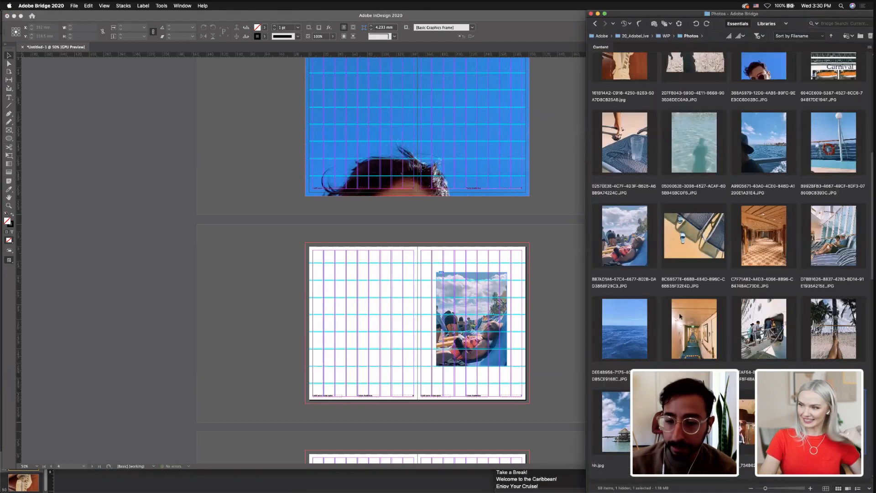
Preview the towel swans photo full screen in Bridge, and place it around the middle of page 6 in InDesign
scroll(442, 302, "down", 5)
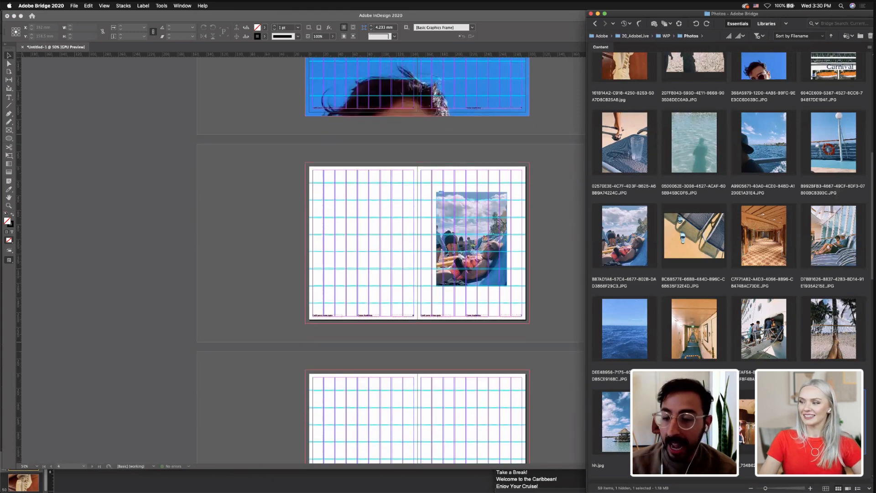
scroll(787, 325, "up", 3)
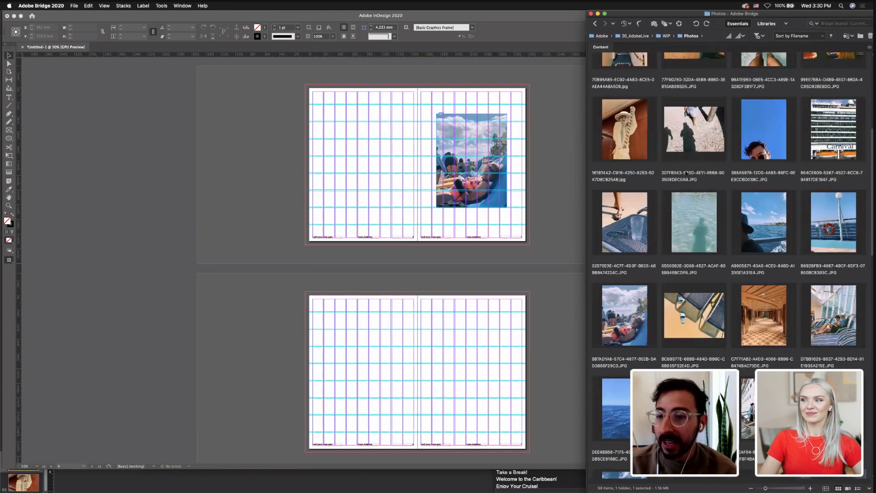
scroll(686, 174, "up", 5)
scroll(686, 201, "up", 3)
left_click(672, 219)
key("space")
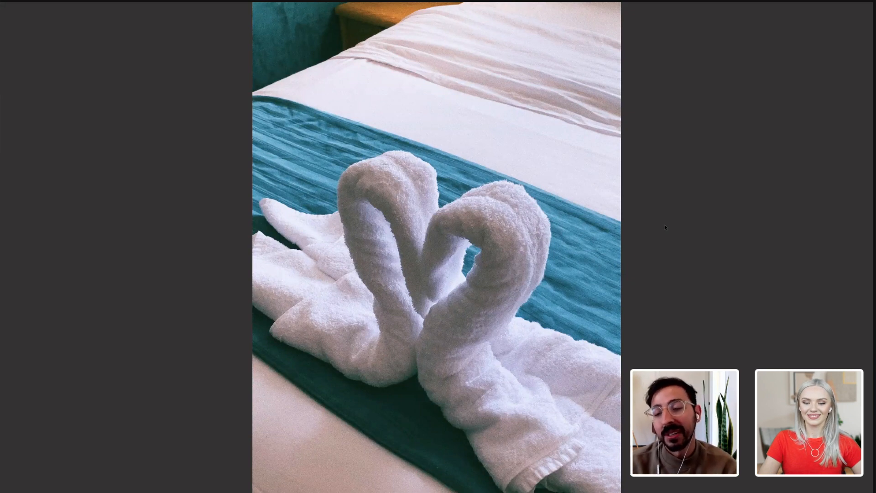
key("space")
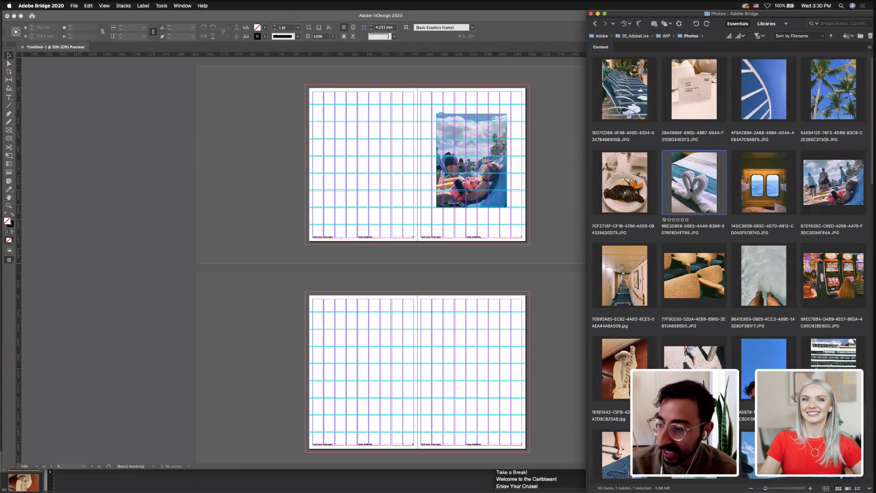
mouse_move(691, 190)
left_mouse_down()
mouse_move(450, 343)
mouse_move(381, 336)
mouse_move(373, 343)
mouse_move(382, 361)
left_mouse_up()
left_click(313, 298)
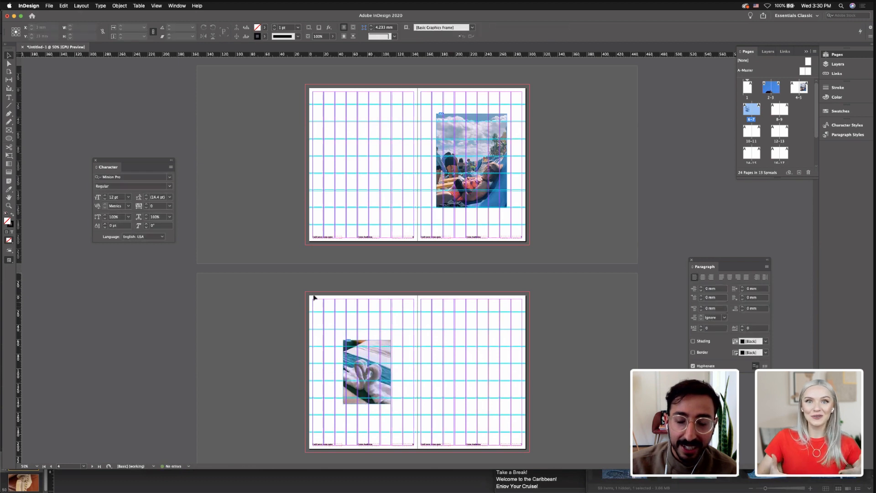
scroll(319, 297, "down", 2)
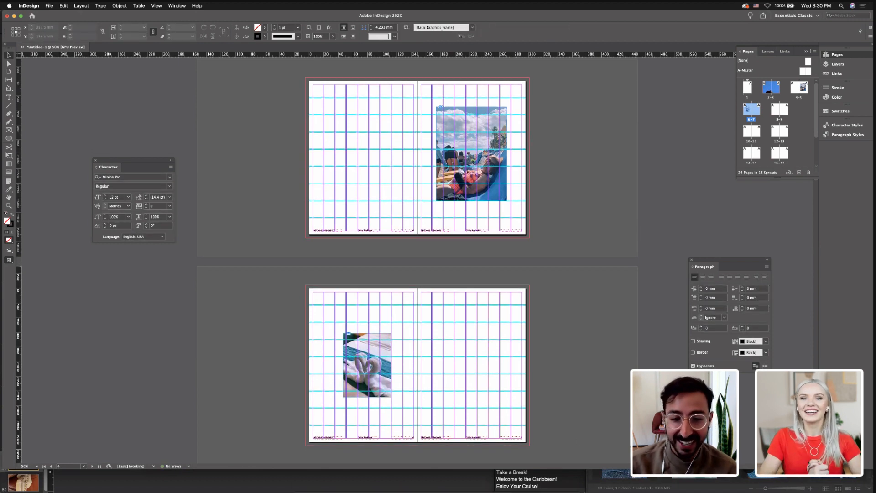
Preview the photo of passengers boarding the ship in Bridge, and place it on page 7 opposite the towel swans
mouse_move(584, 485)
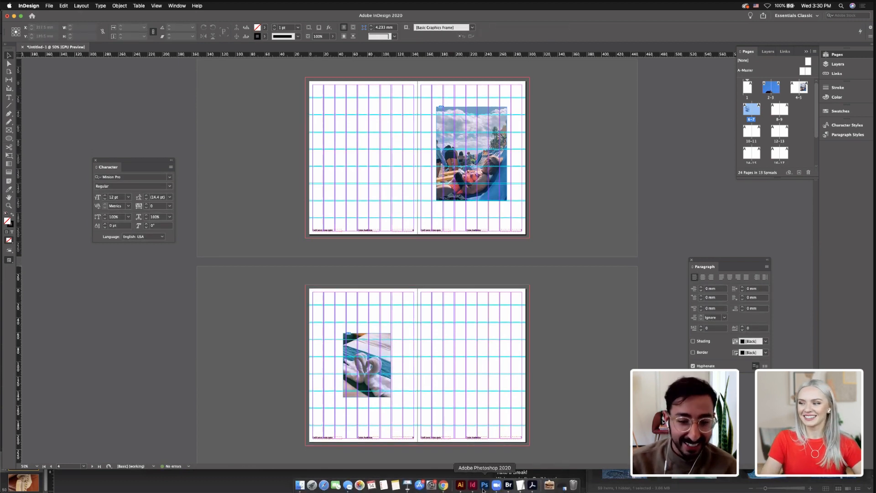
left_click(509, 485)
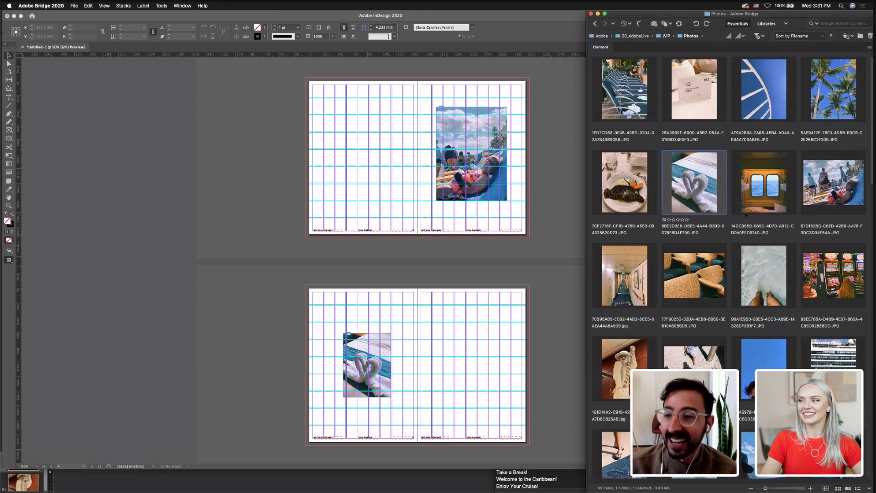
scroll(728, 300, "down", 5)
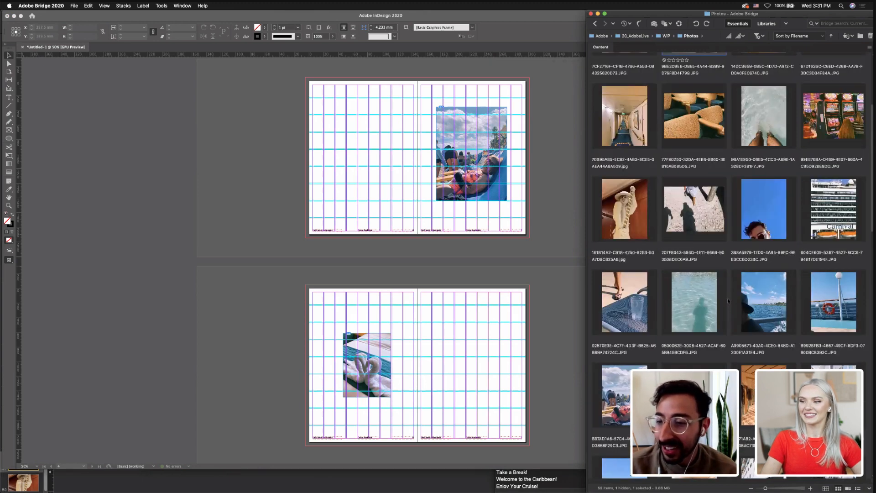
scroll(728, 301, "down", 7)
scroll(728, 301, "up", 5)
left_click(763, 405)
key("space")
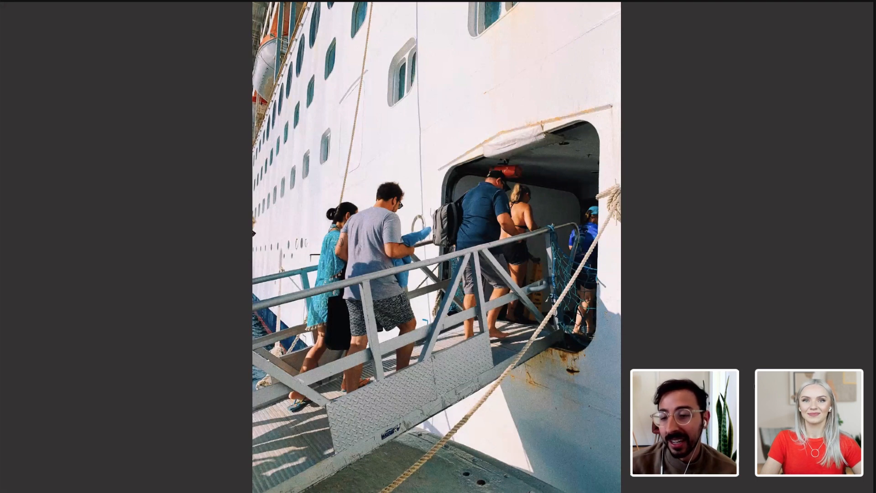
key("space")
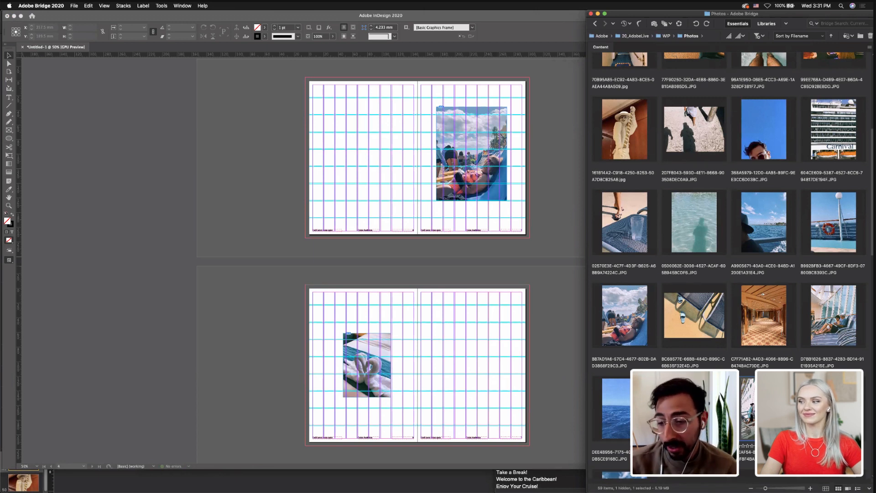
left_click_drag(764, 408, 506, 401)
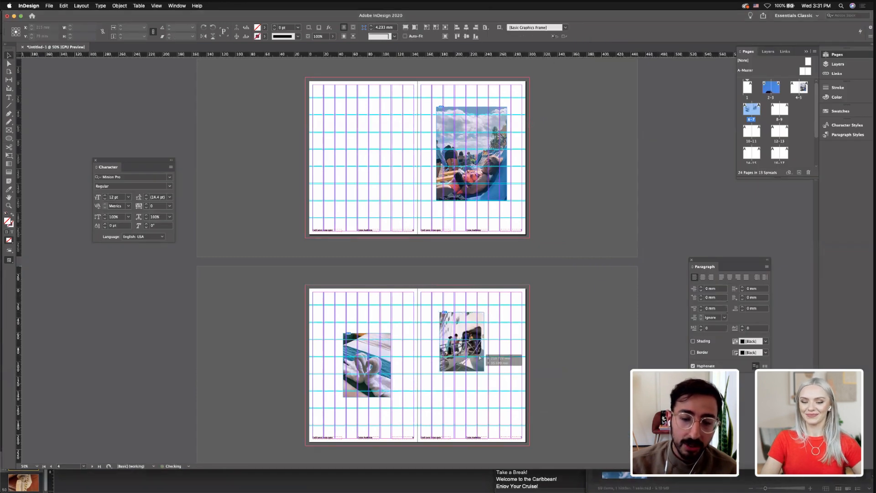
left_click(542, 334)
scroll(542, 333, "down", 2)
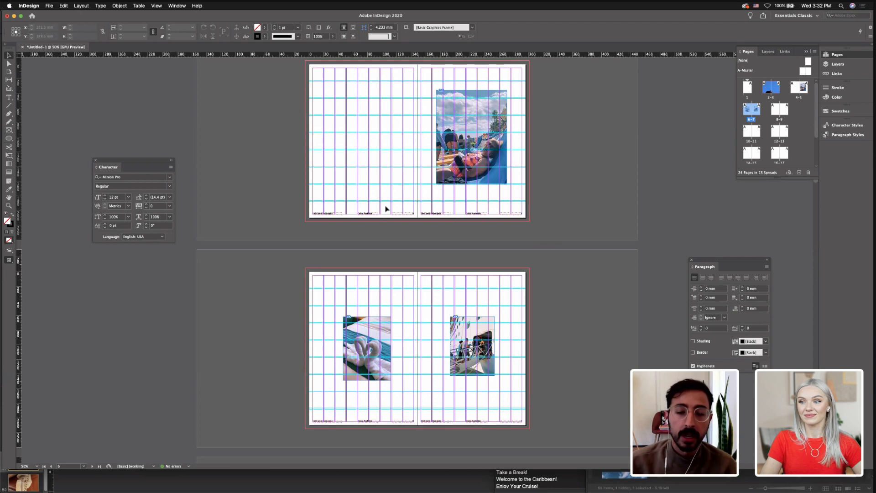
scroll(415, 231, "down", 5)
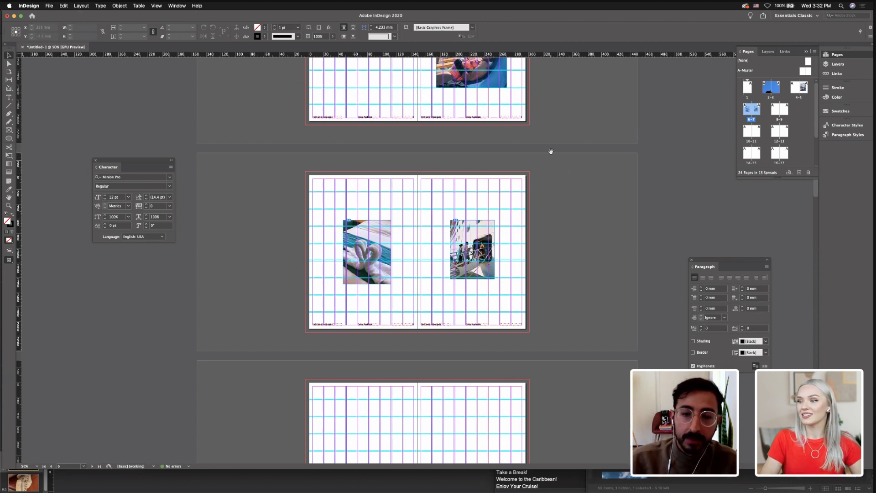
Switch to Bridge and select the photo of the patterned theatre seats for the empty spread on pages 8–9
scroll(558, 188, "up", 3)
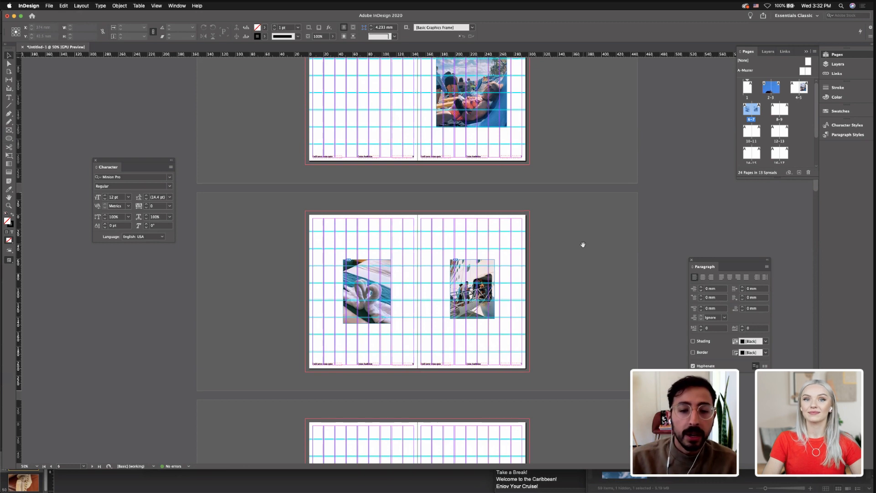
left_click_drag(583, 245, 584, 210)
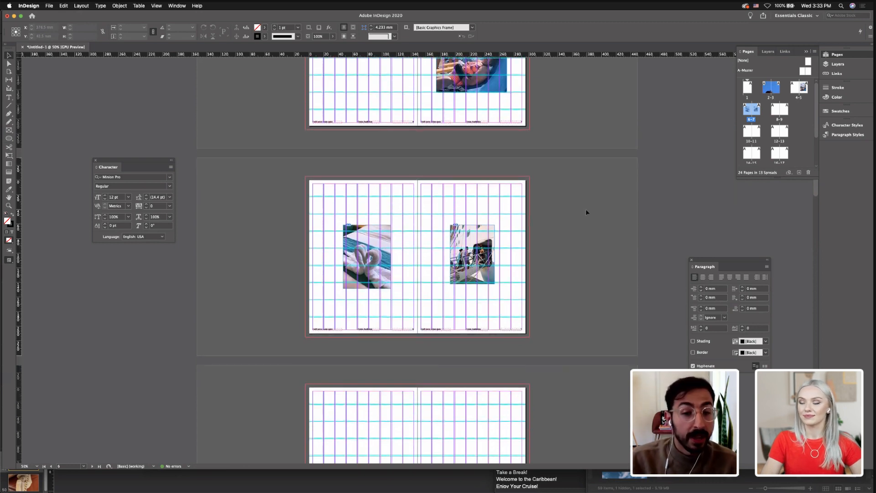
scroll(545, 192, "down", 5)
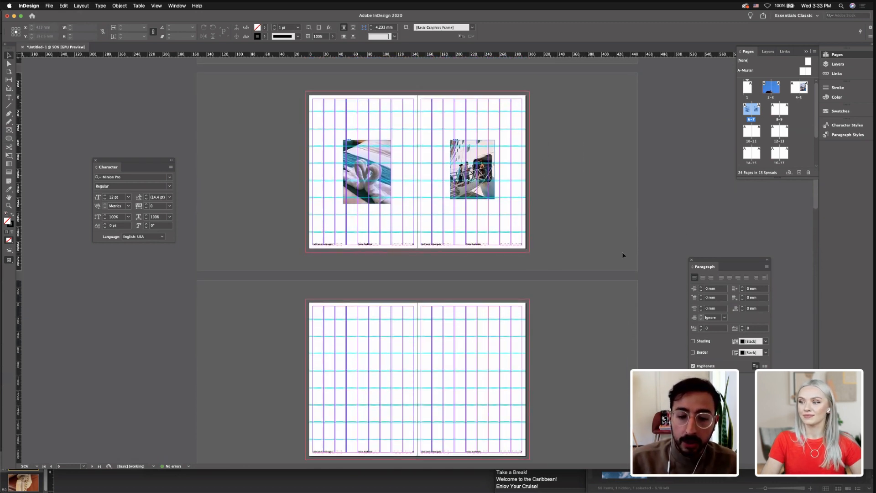
mouse_move(564, 491)
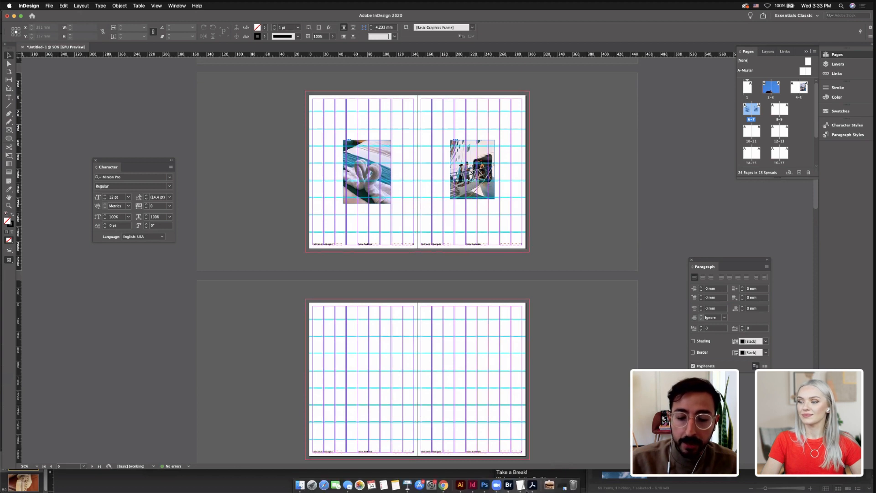
left_click(508, 485)
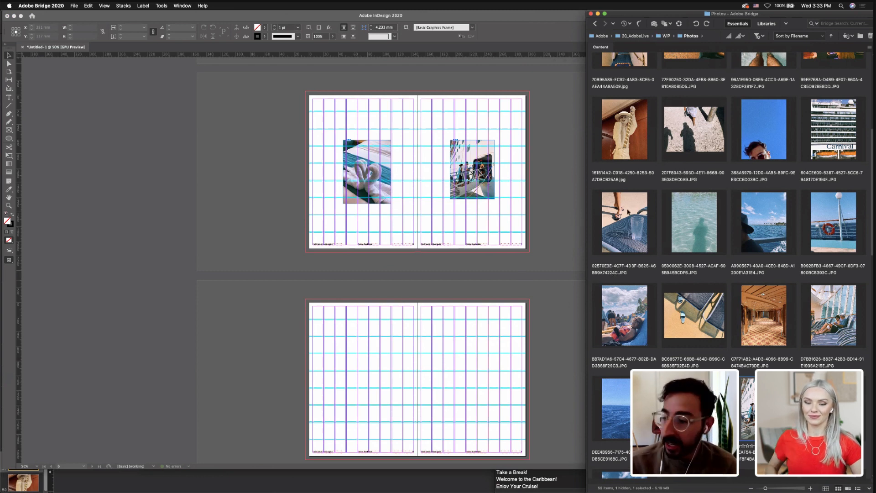
left_click(691, 214)
scroll(664, 232, "up", 3)
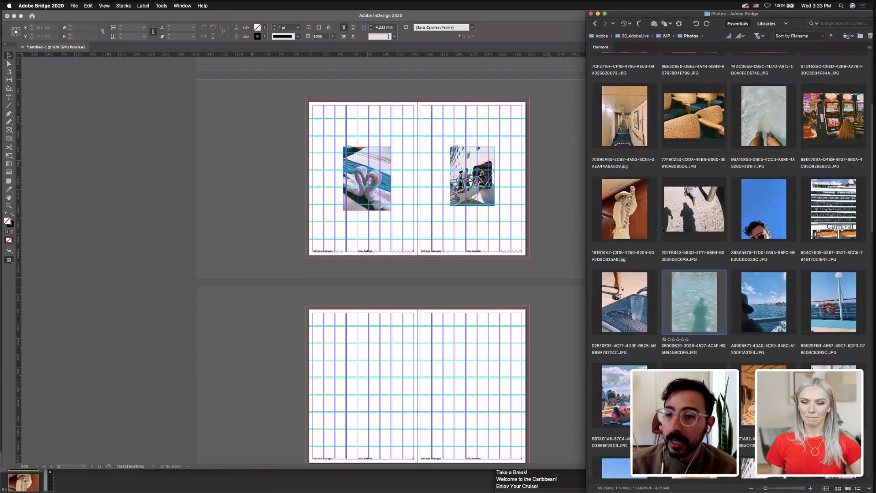
left_click(679, 201)
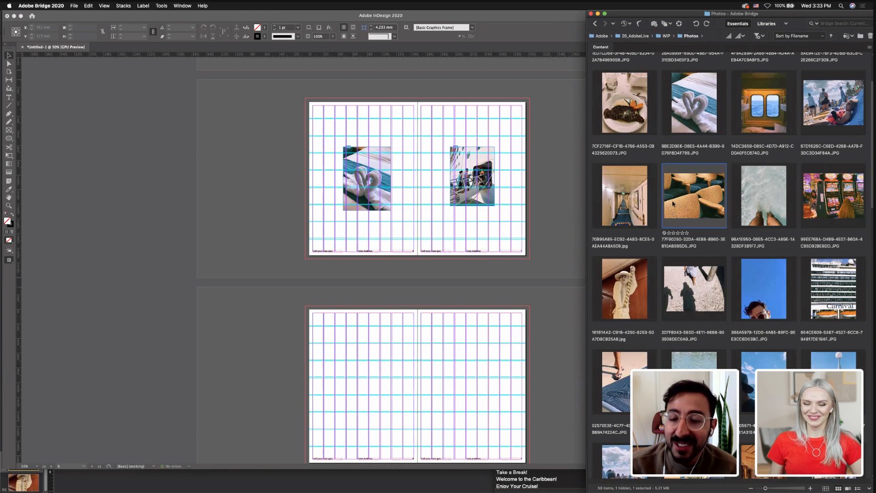
Preview the theatre seats photo full screen, and place it in InDesign across pages 8–9 to the bleed at about 306 by 229.5 mm
scroll(673, 203, "up", 2)
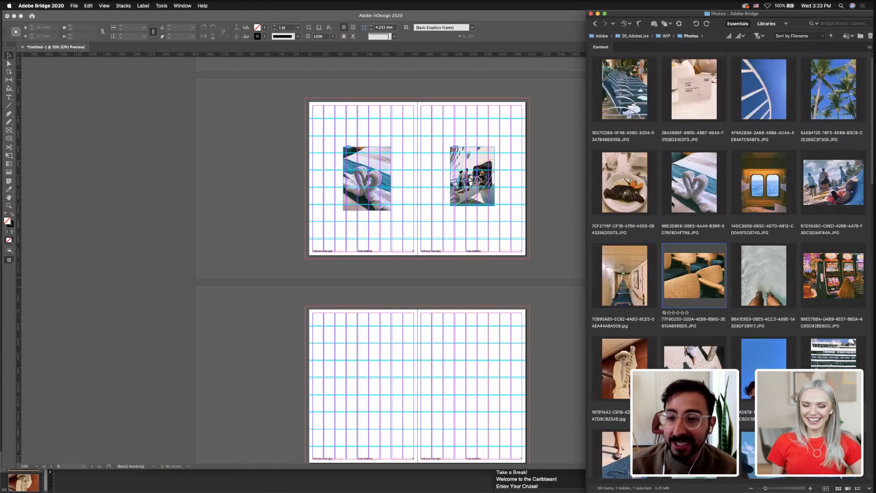
scroll(672, 204, "down", 4)
scroll(672, 204, "up", 2)
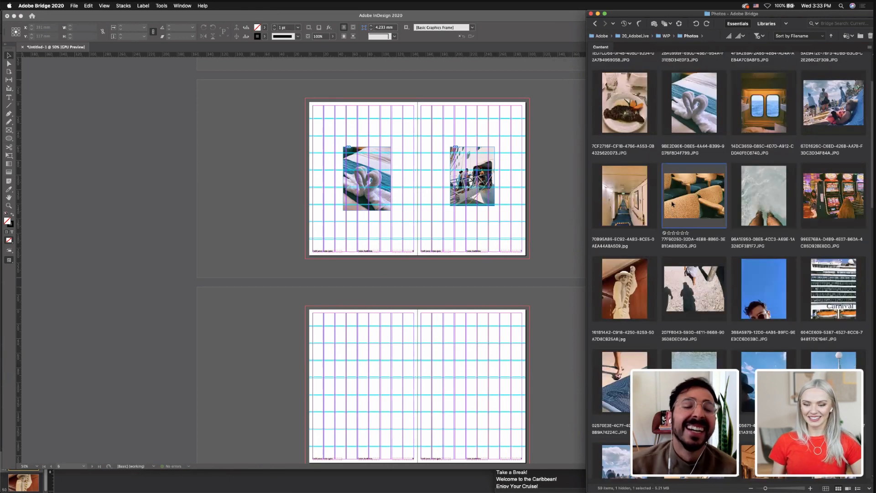
scroll(672, 204, "down", 2)
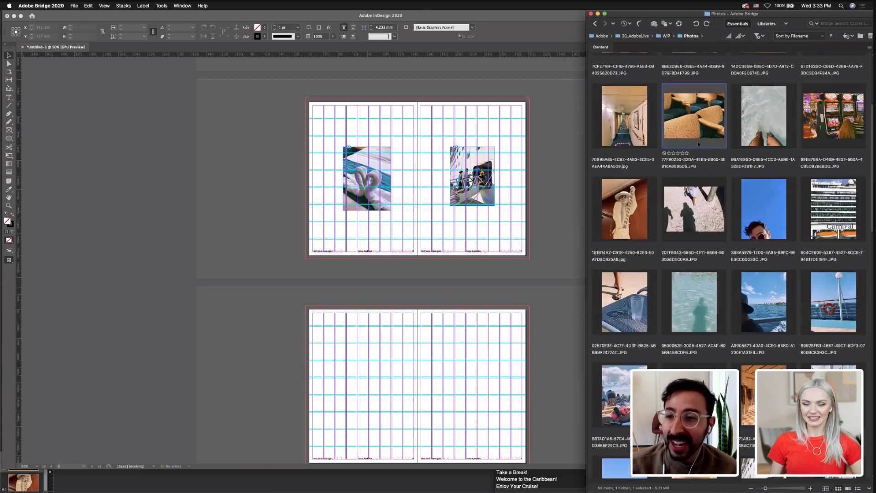
key("space")
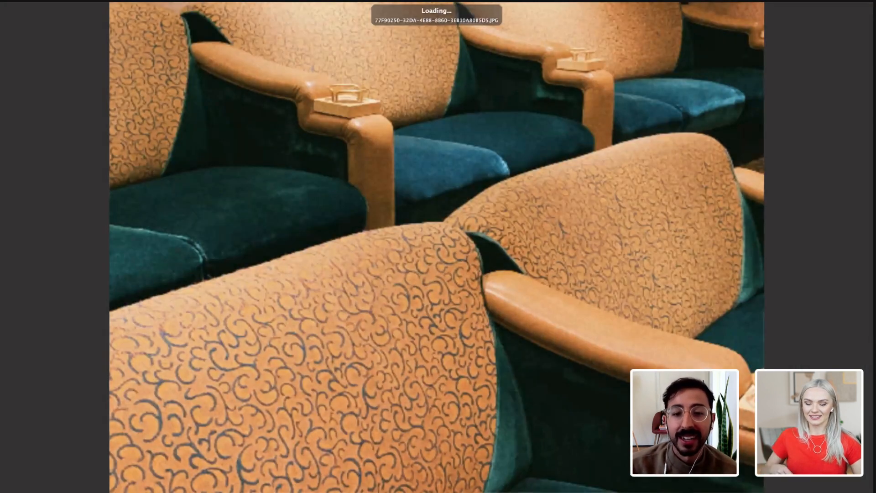
key("space")
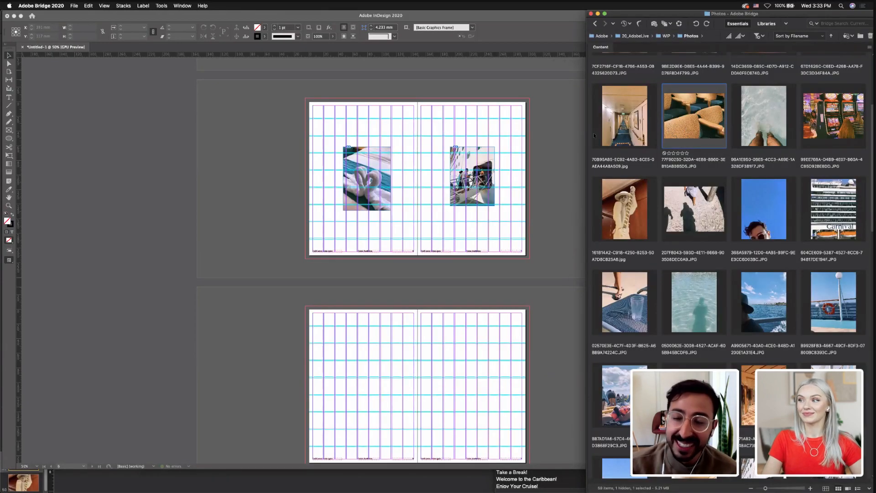
left_click_drag(697, 125, 533, 453)
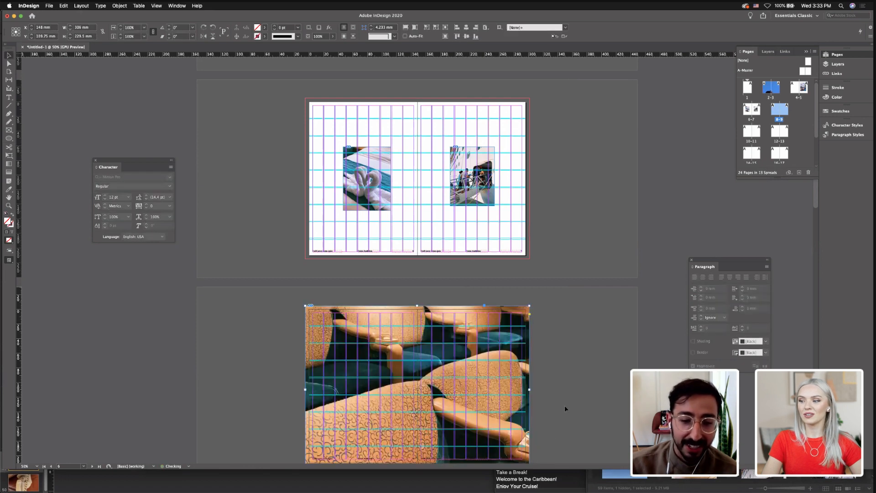
scroll(565, 409, "down", 1)
scroll(565, 406, "down", 2)
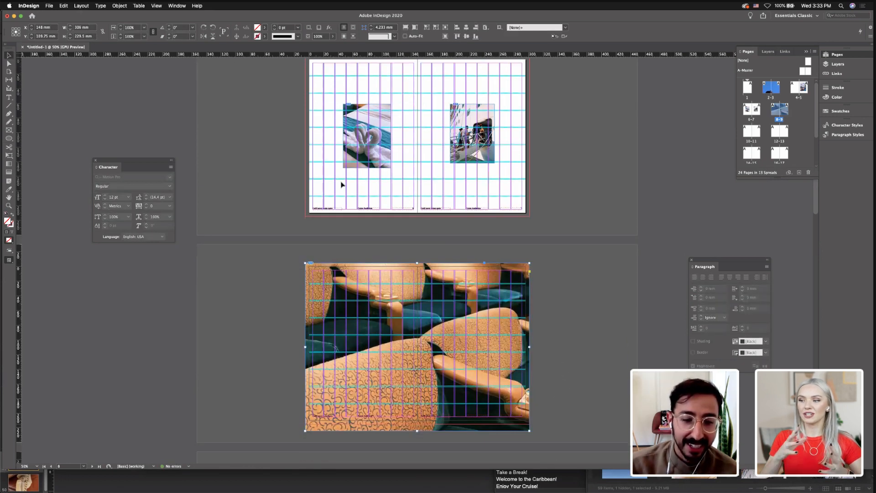
Show the spreads in preview mode without guides, and review the layout from the theatre seats back to the blue sky spread
left_click(207, 227)
key("w")
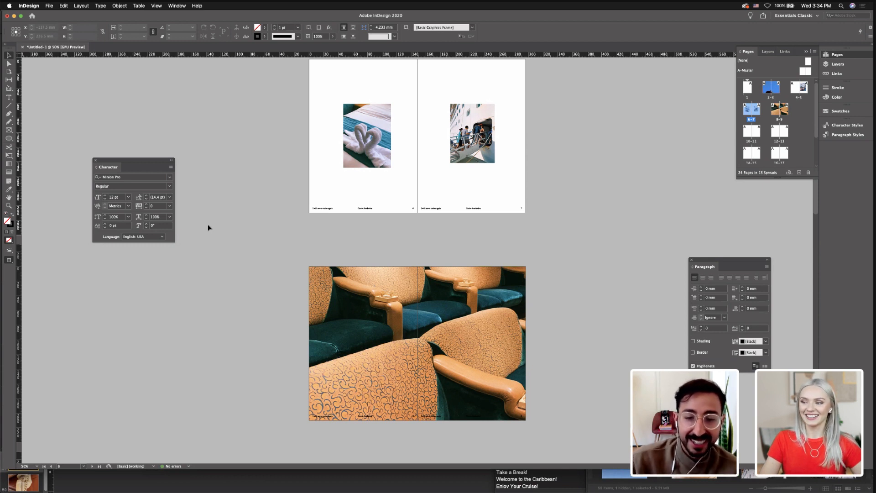
left_click(260, 252)
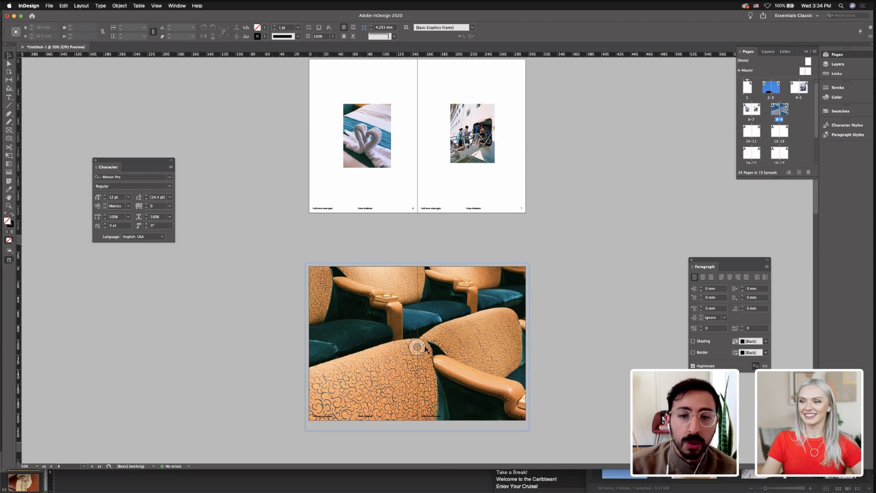
scroll(427, 320, "up", 10)
scroll(428, 323, "up", 3)
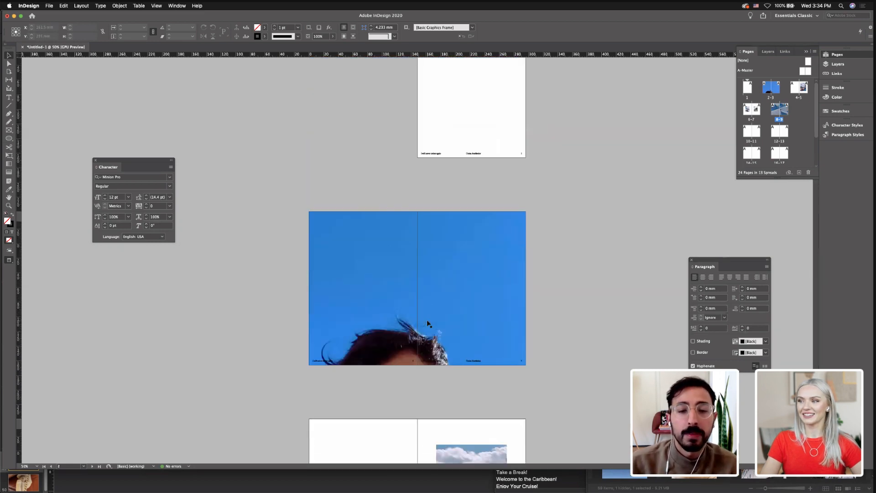
scroll(428, 323, "down", 9)
scroll(428, 323, "down", 5)
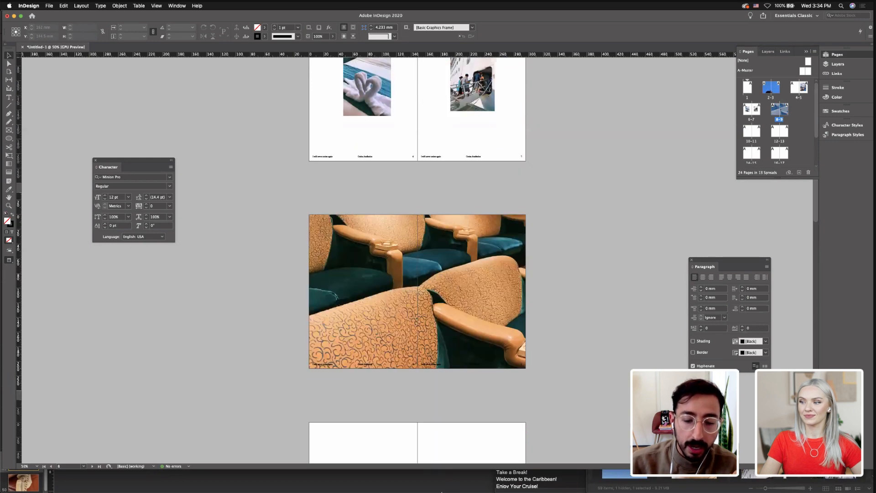
Switch to Chrome, widen the browser window, and look through the Pinterest ZINE board and its More ideas suggestions for layout references
left_click(443, 487)
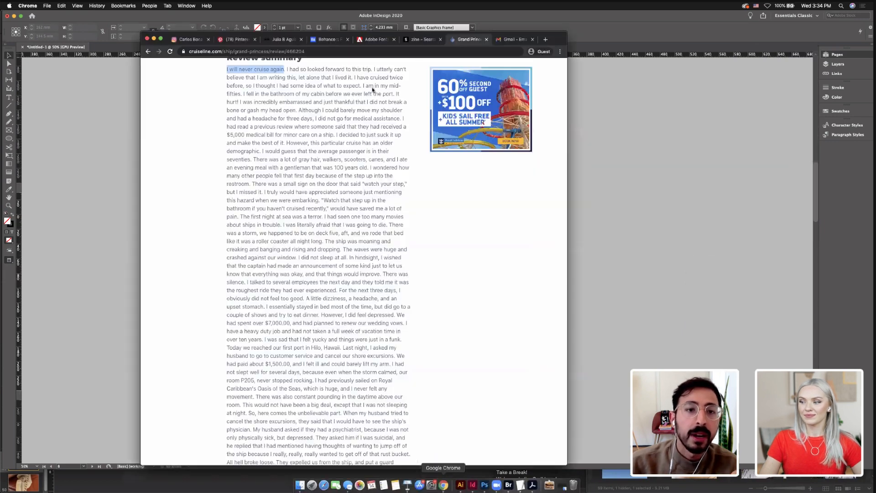
left_click(240, 41)
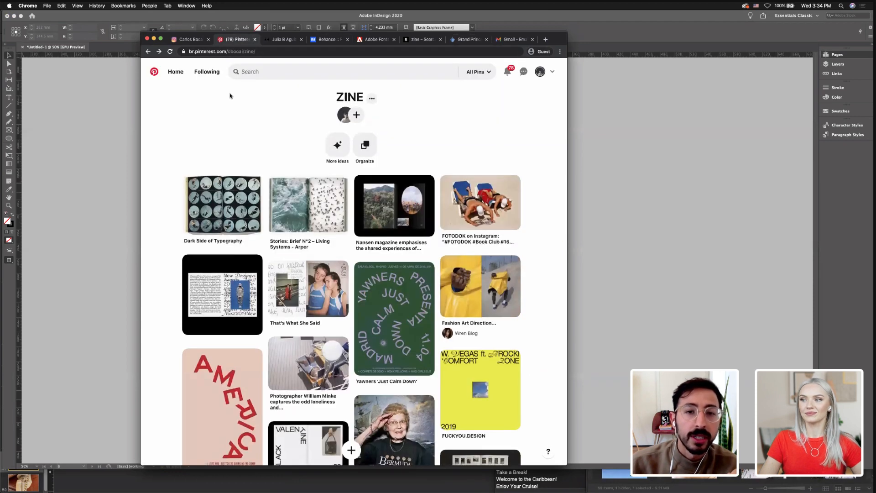
left_click_drag(74, 116, 0, 118)
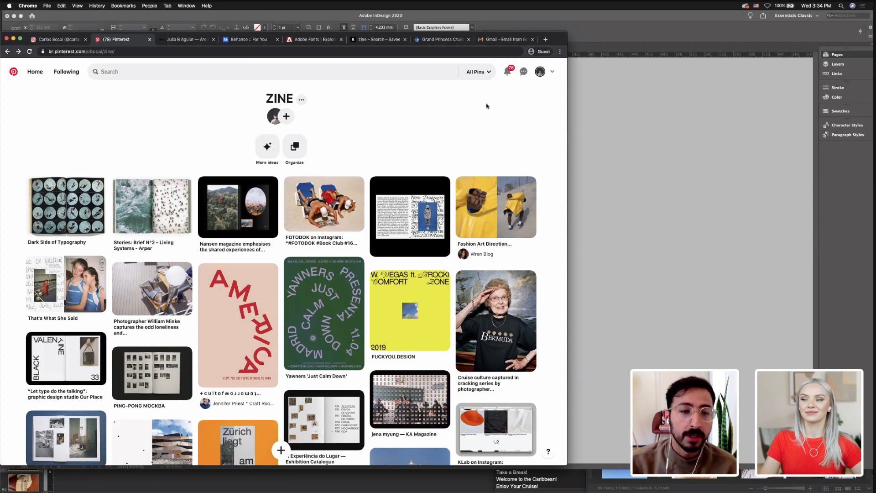
left_click(279, 149)
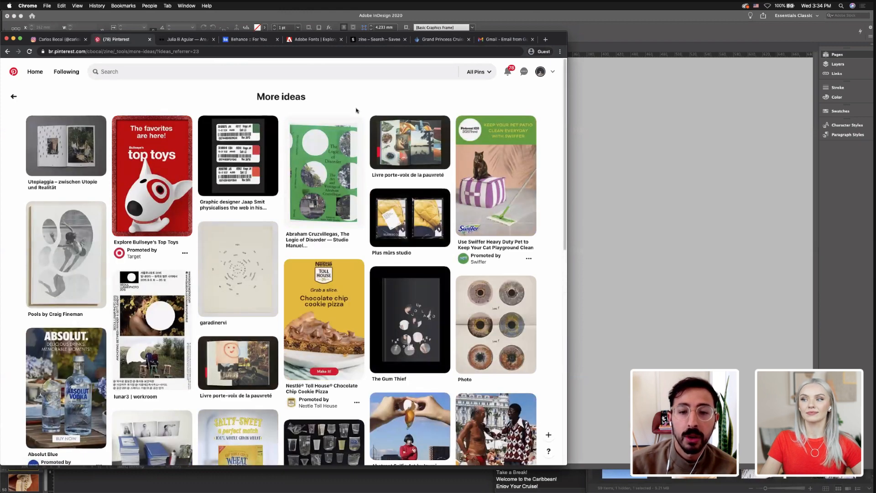
scroll(356, 110, "down", 5)
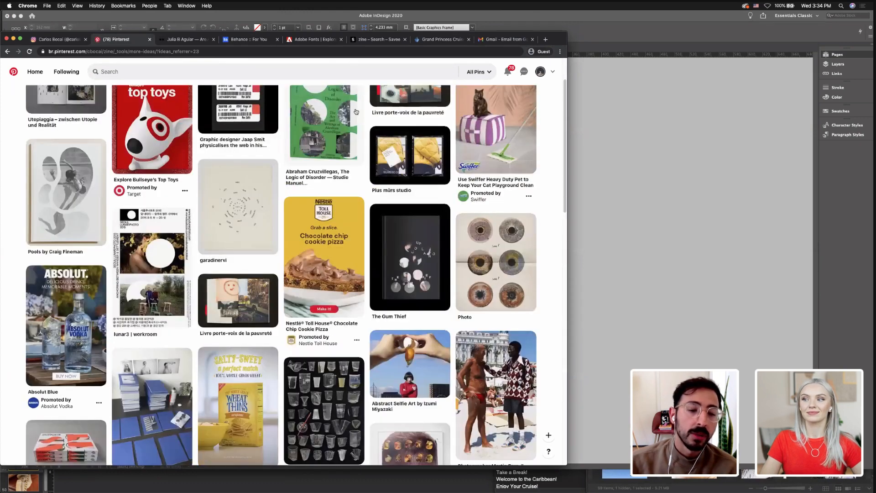
scroll(356, 112, "up", 5)
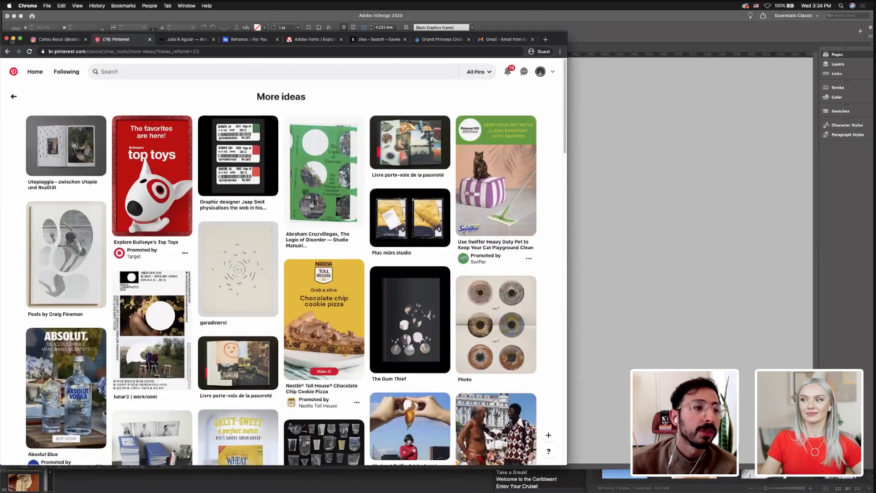
left_click(7, 52)
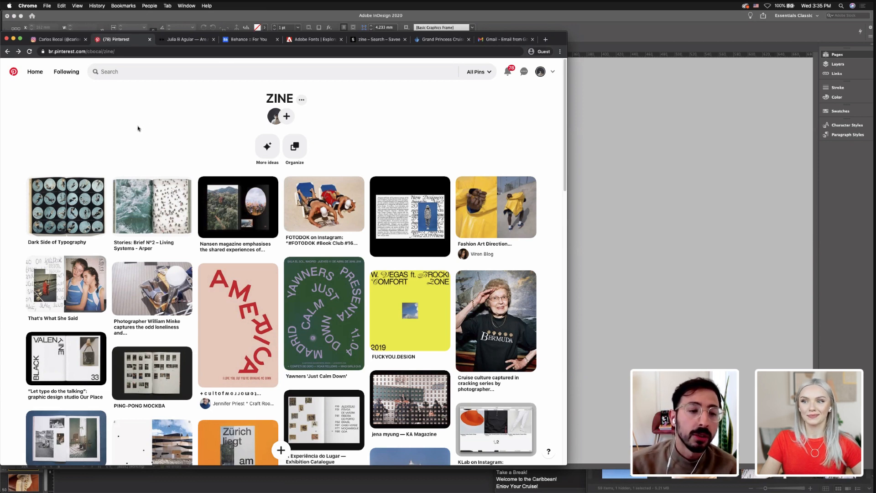
scroll(137, 128, "down", 1)
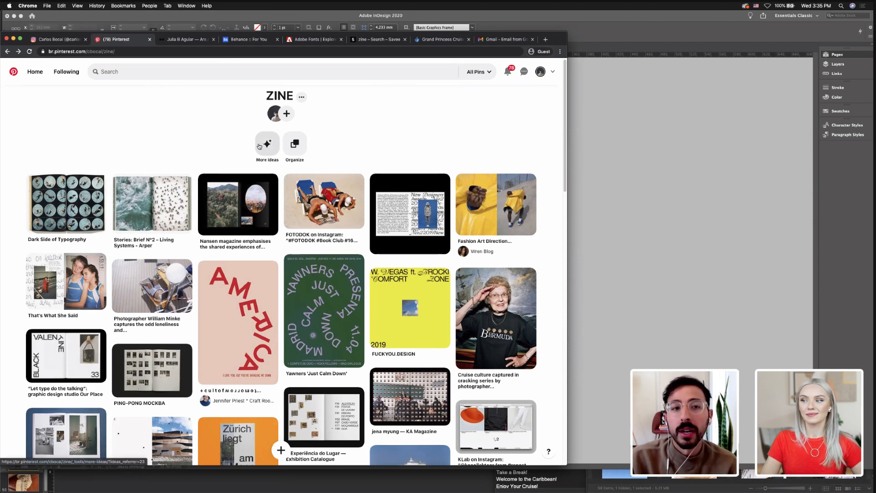
Show the open Are.na profile and browse its channels, from the beginning of the page through automated narratives and interwebs
left_click(178, 41)
scroll(174, 92, "up", 5)
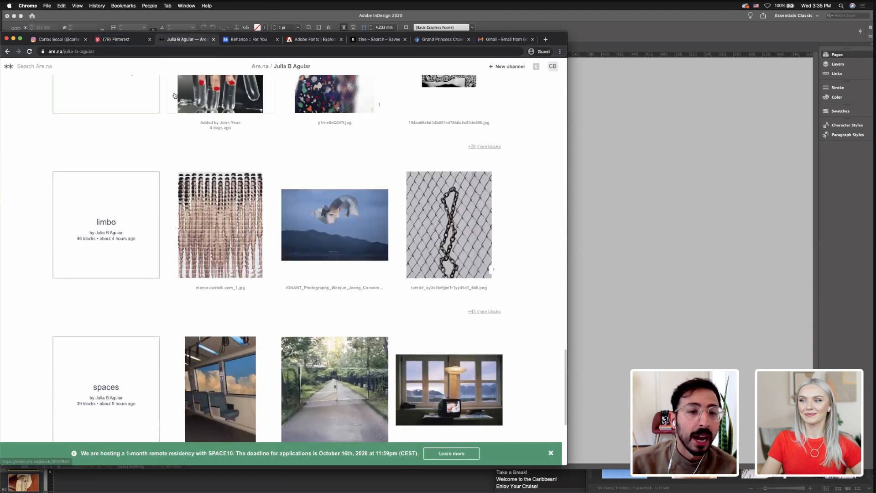
scroll(174, 94, "up", 15)
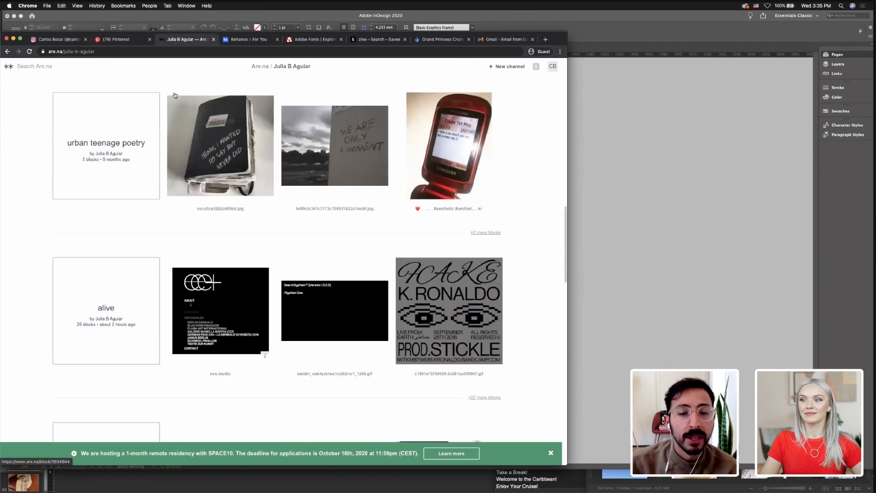
scroll(174, 95, "up", 5)
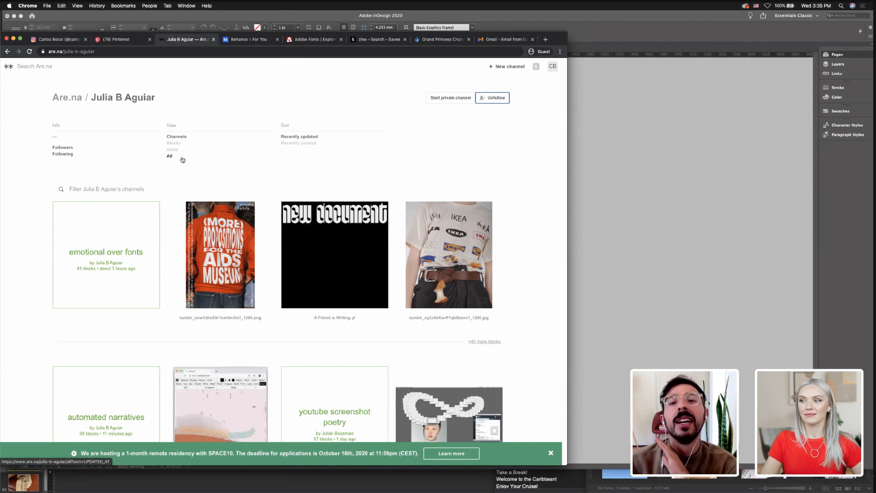
scroll(173, 183, "down", 3)
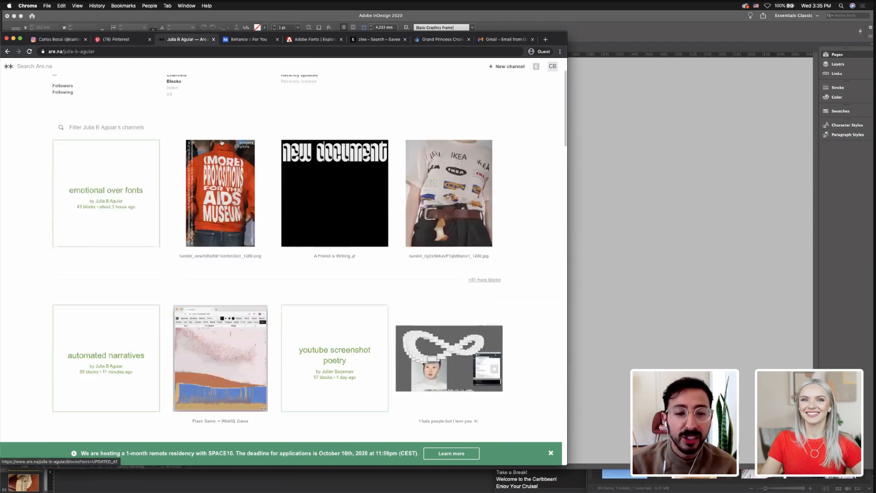
scroll(173, 184, "down", 1)
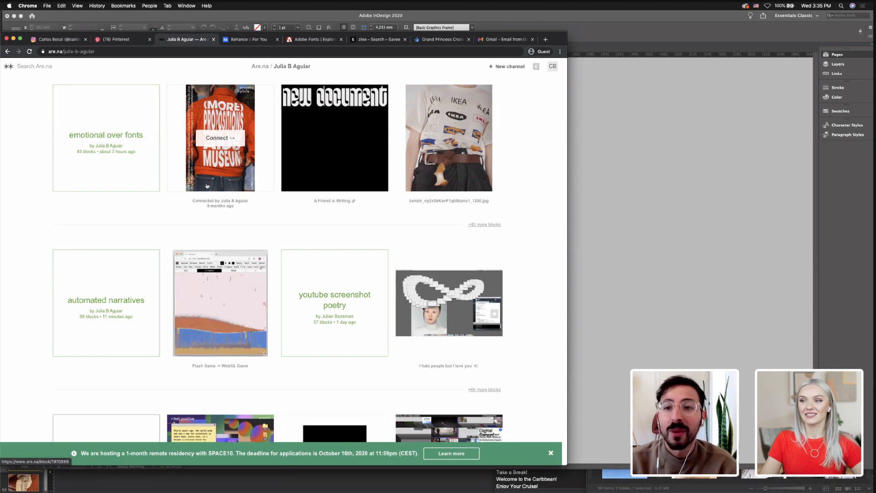
scroll(208, 178, "down", 4)
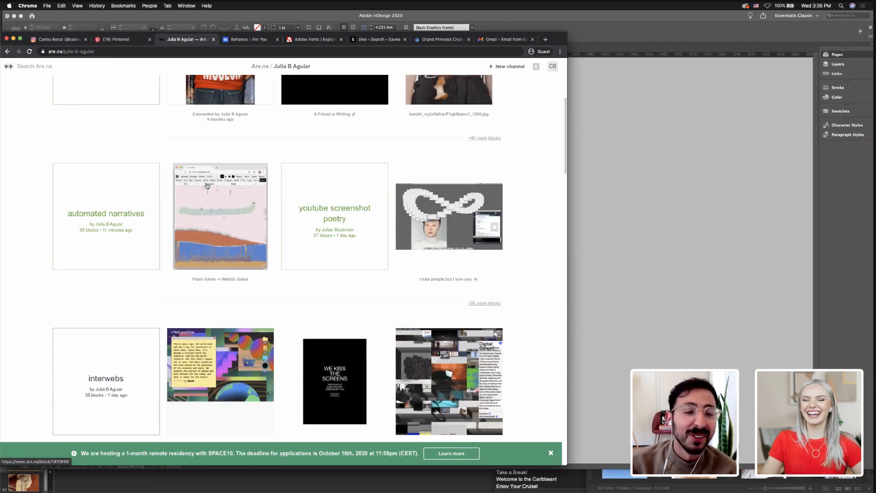
Highlight the web address of the Are.na profile, and look over its emotional over fonts and automated narratives channels again
double_click(133, 51)
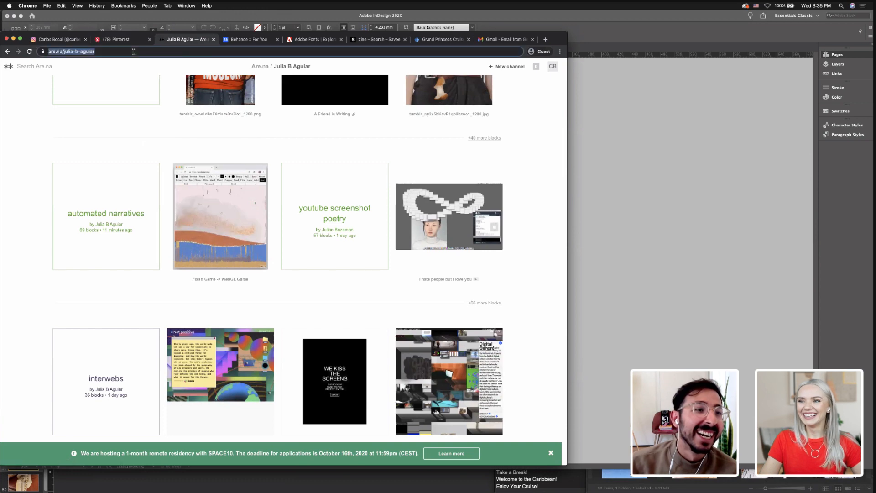
left_click(132, 52)
left_click(47, 141)
scroll(46, 141, "up", 5)
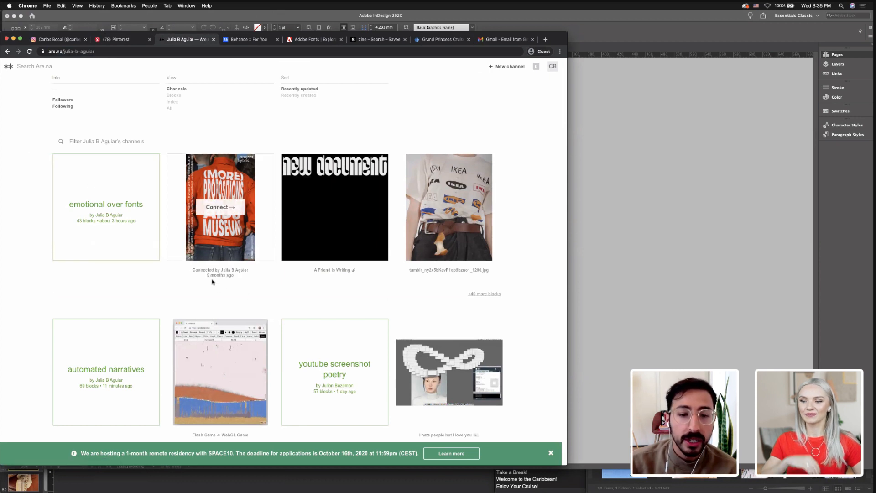
scroll(182, 278, "down", 3)
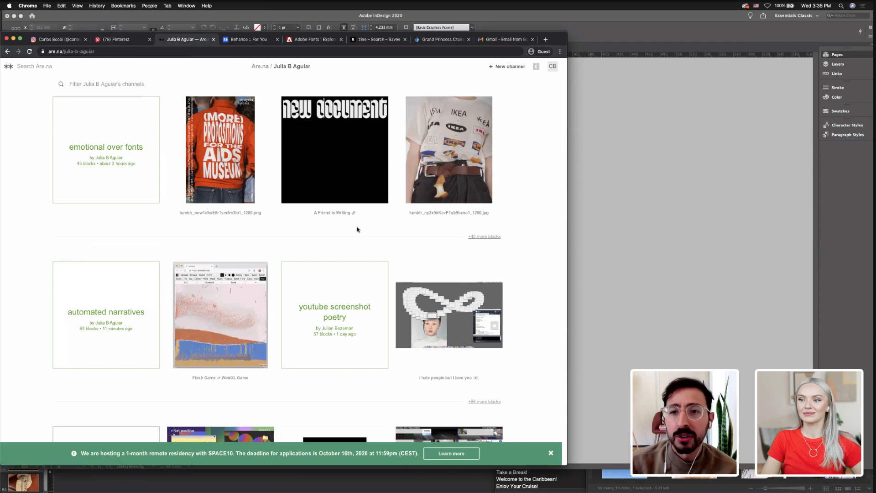
Browse the Are.na profile's channels from emotional over fonts down past art direction and urban teenage poetry to alive, and return to the beginning
scroll(355, 230, "down", 10)
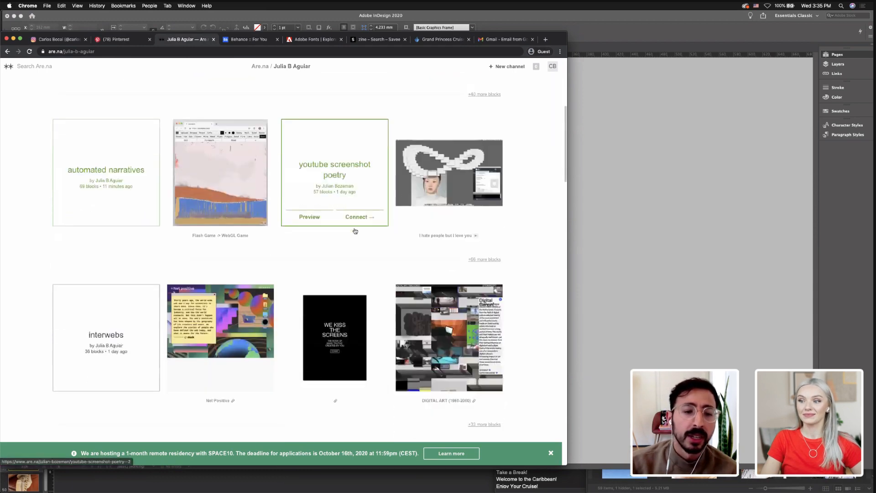
scroll(349, 233, "down", 5)
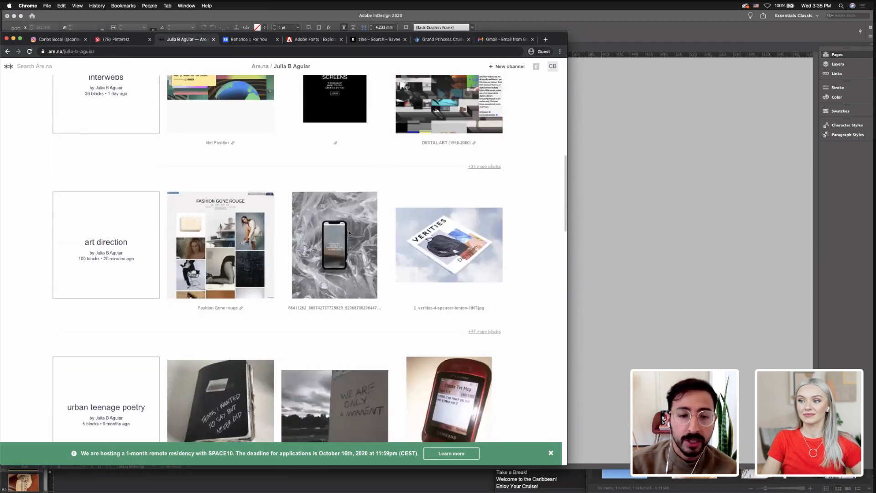
scroll(349, 233, "up", 2)
scroll(349, 234, "up", 10)
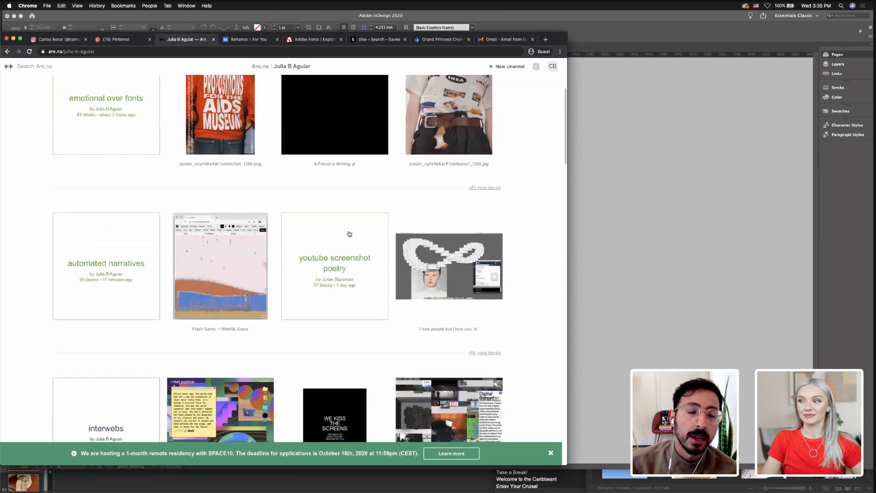
scroll(405, 192, "down", 10)
scroll(405, 207, "down", 8)
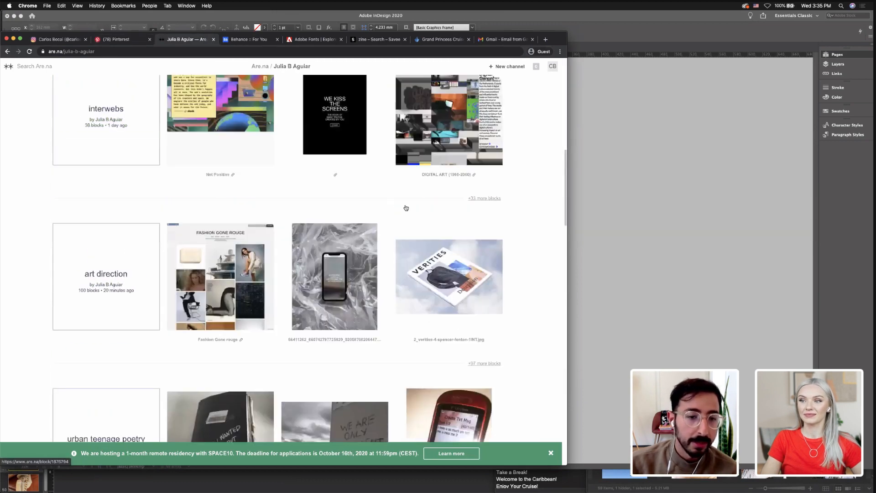
scroll(393, 208, "down", 1)
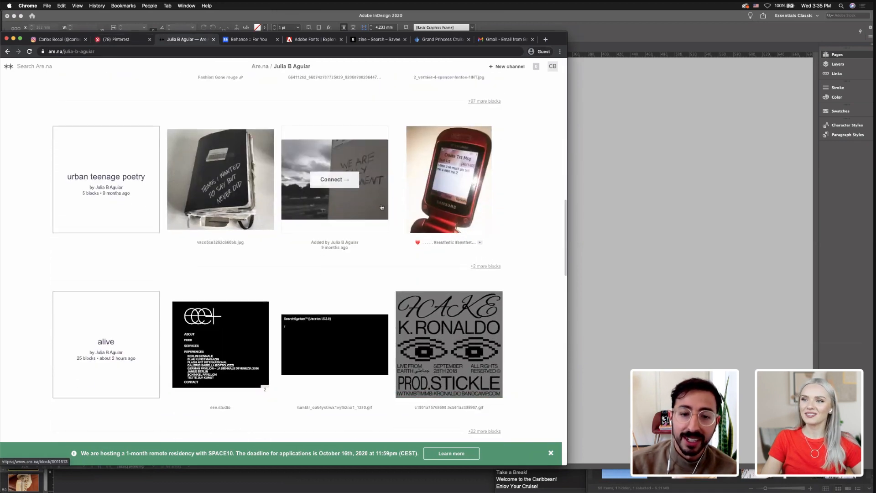
scroll(383, 208, "down", 4)
scroll(381, 207, "up", 15)
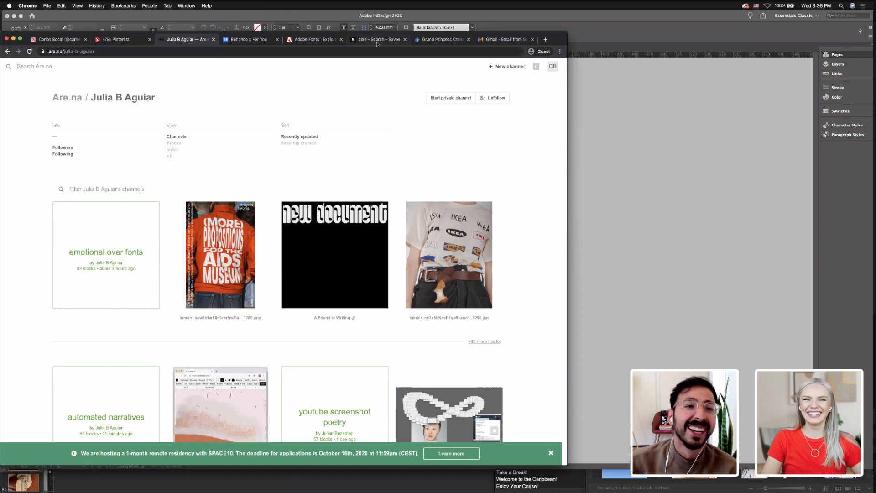
Move the Savee zine search tab directly after the Are.na tab, and bring the Savee page up
left_click_drag(378, 44, 251, 42)
left_click(194, 41)
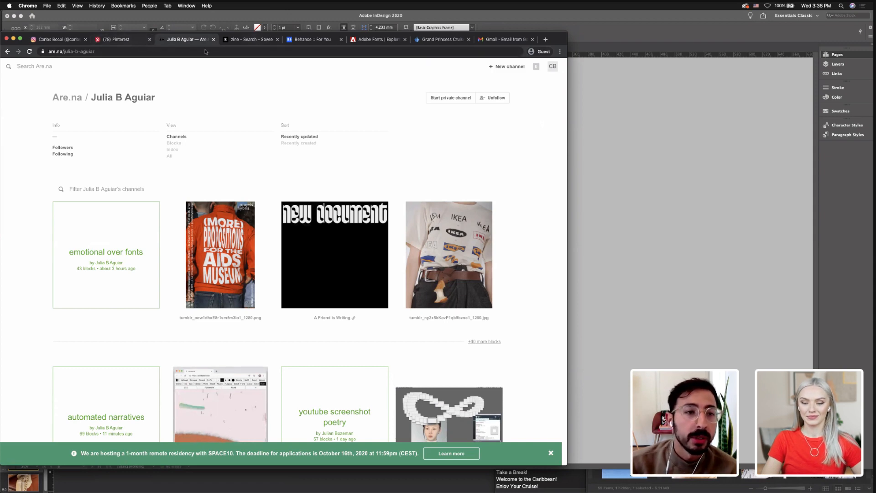
left_click(252, 40)
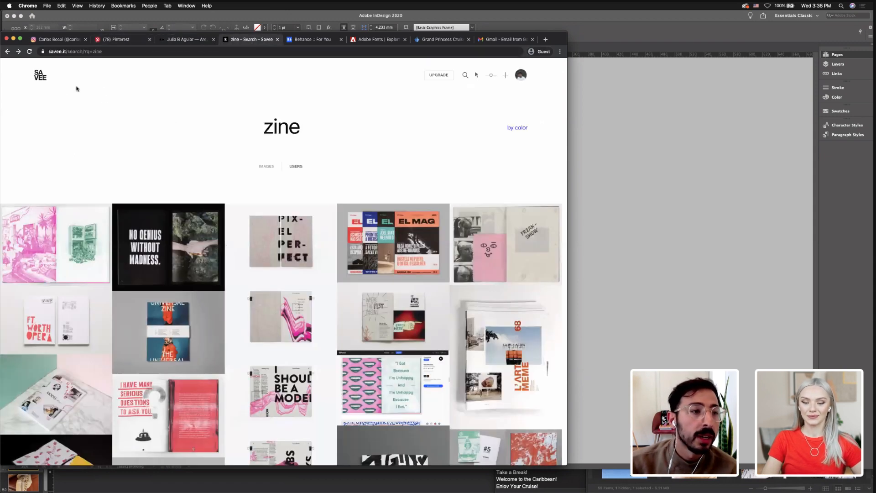
Go to Savee's home feed and look through its image grid, returning to the first images
left_click(44, 78)
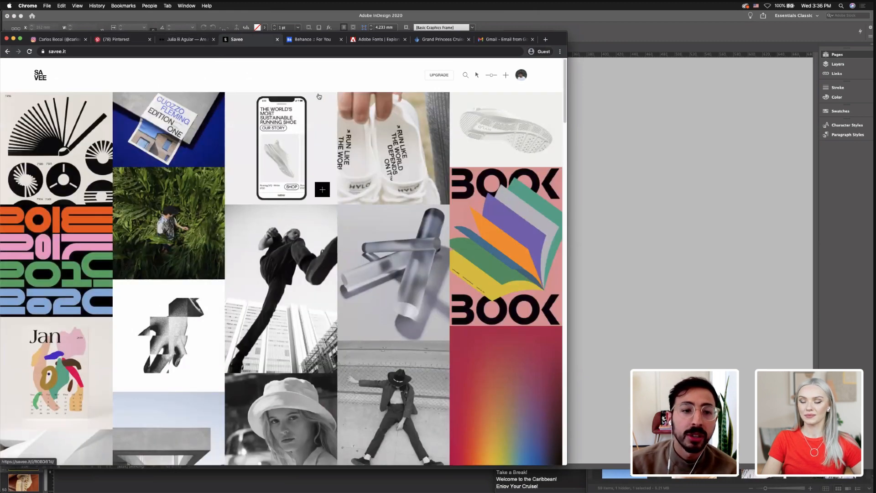
scroll(320, 99, "down", 1)
scroll(312, 98, "down", 10)
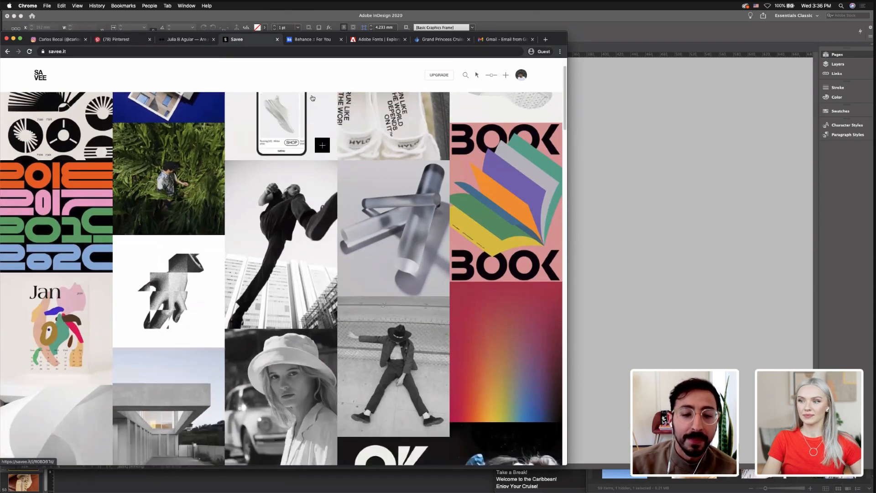
scroll(312, 98, "down", 18)
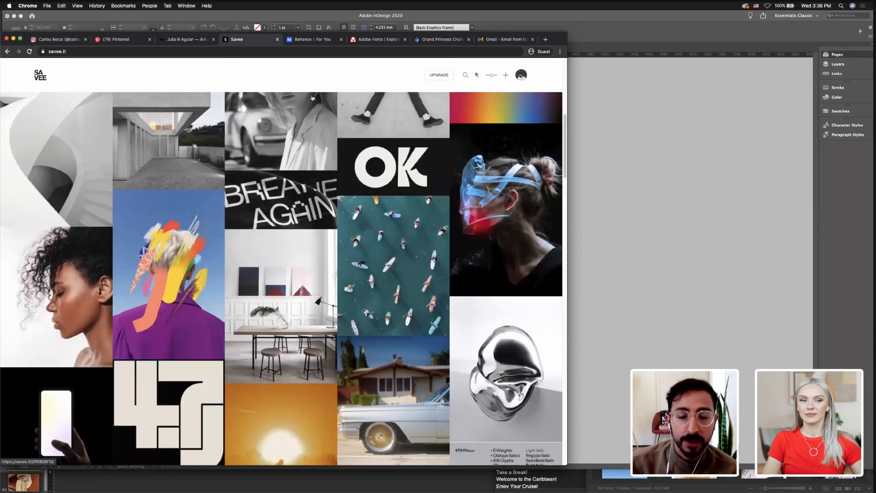
scroll(312, 97, "up", 20)
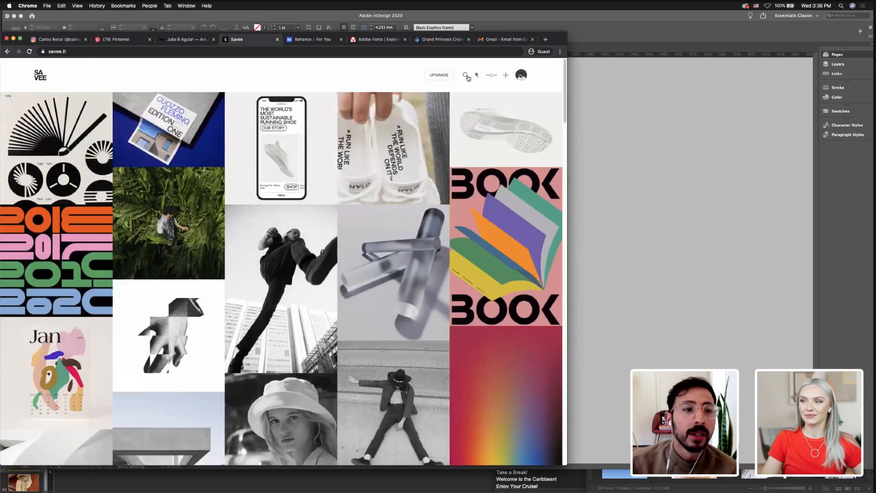
Search Savee by color for the bright blue #005FF4, look through the matching images, and go back to the home feed
left_click(468, 78)
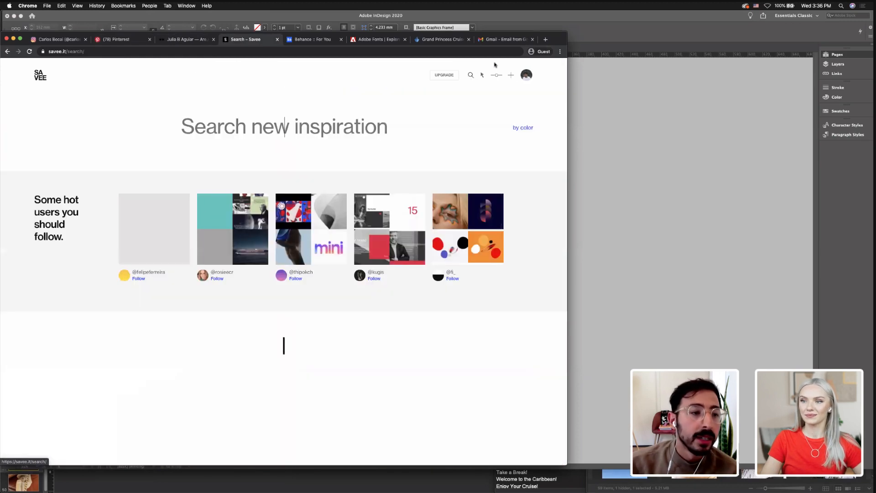
left_click(519, 117)
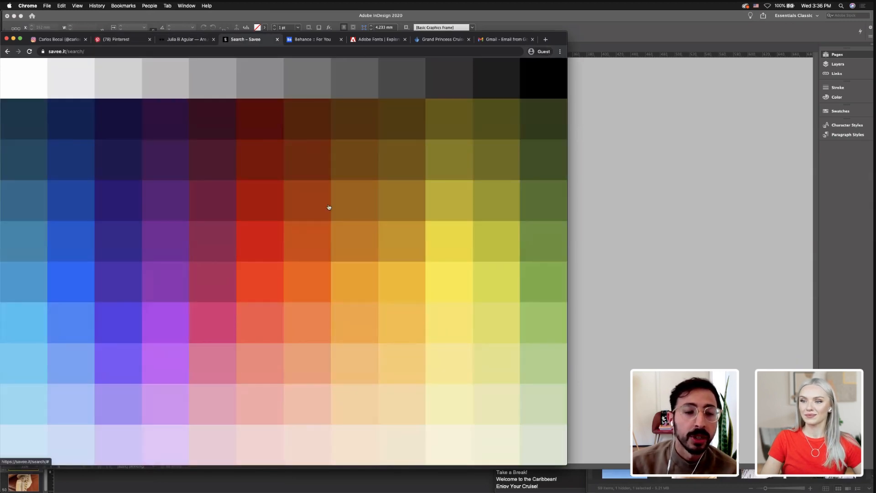
left_click(68, 287)
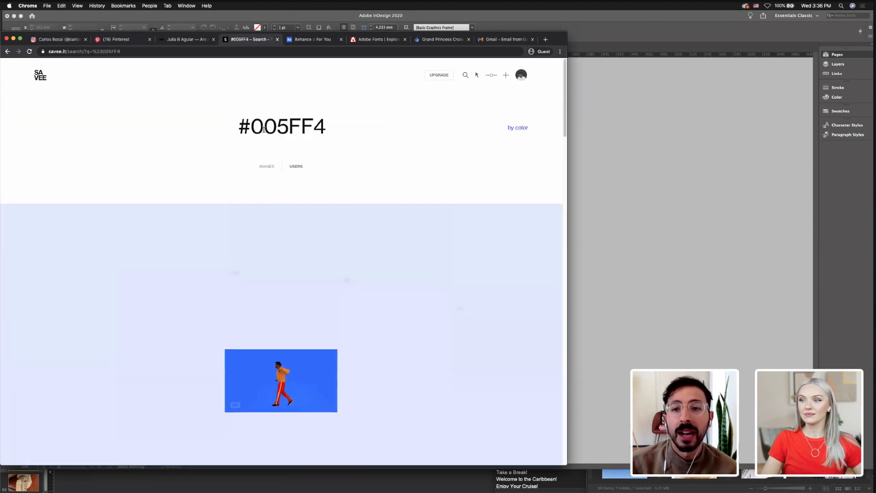
scroll(316, 177, "down", 3)
scroll(315, 177, "down", 20)
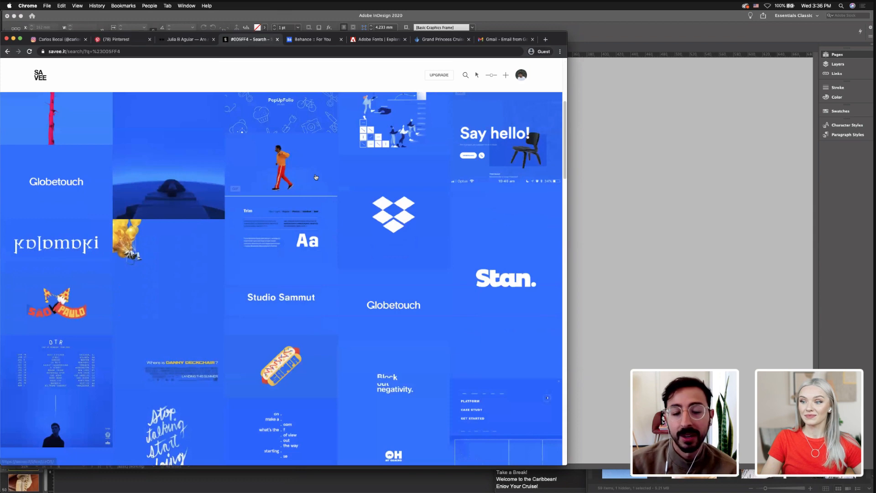
scroll(315, 176, "down", 7)
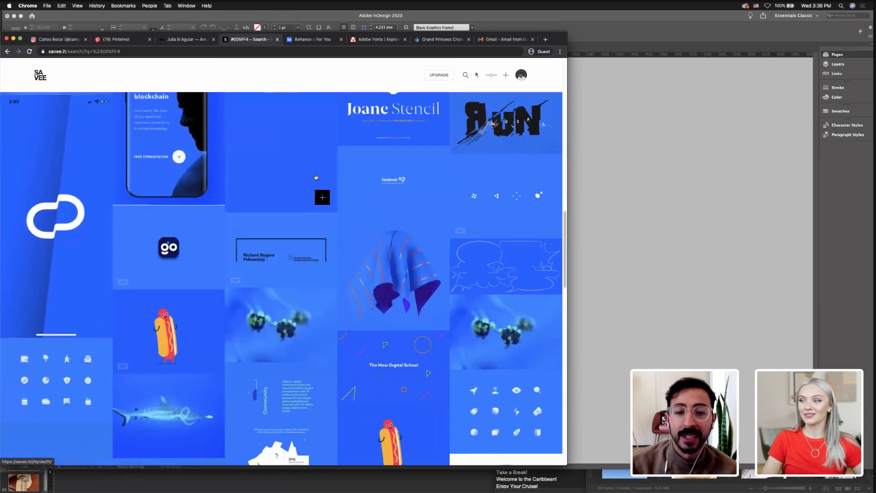
scroll(315, 177, "down", 5)
scroll(424, 272, "up", 20)
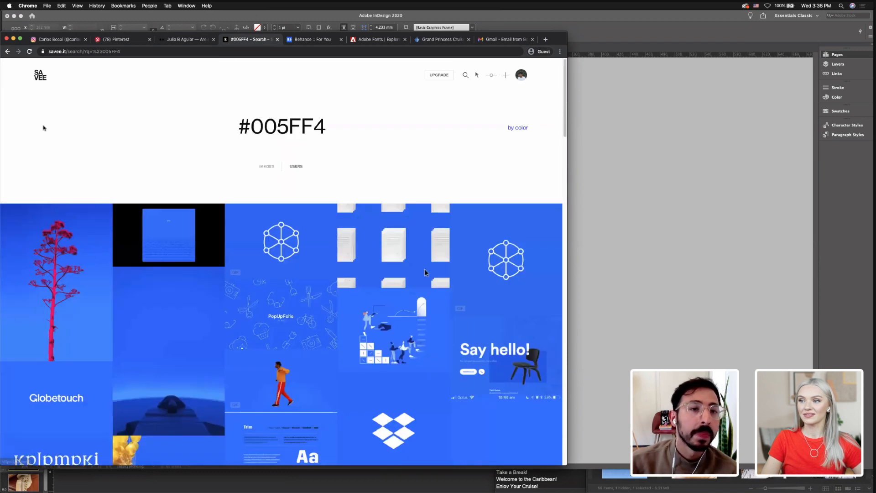
left_click(40, 75)
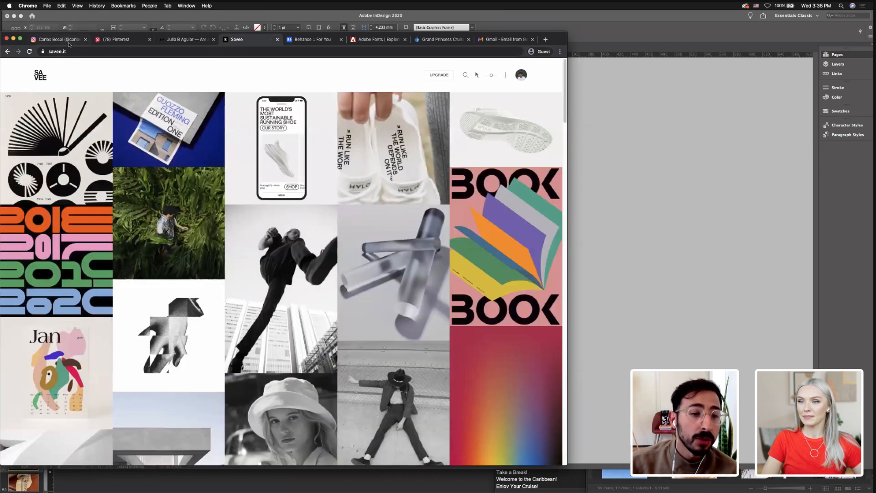
Show the Instagram profile's saved posts and look over the first rows, from the street posters to the Bloomberg Businessweek cover
left_click(70, 40)
scroll(100, 178, "down", 5)
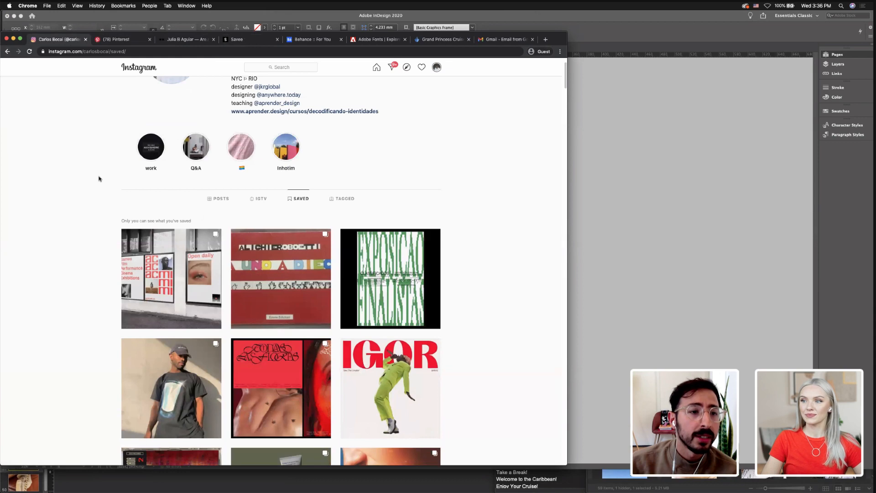
scroll(99, 178, "down", 1)
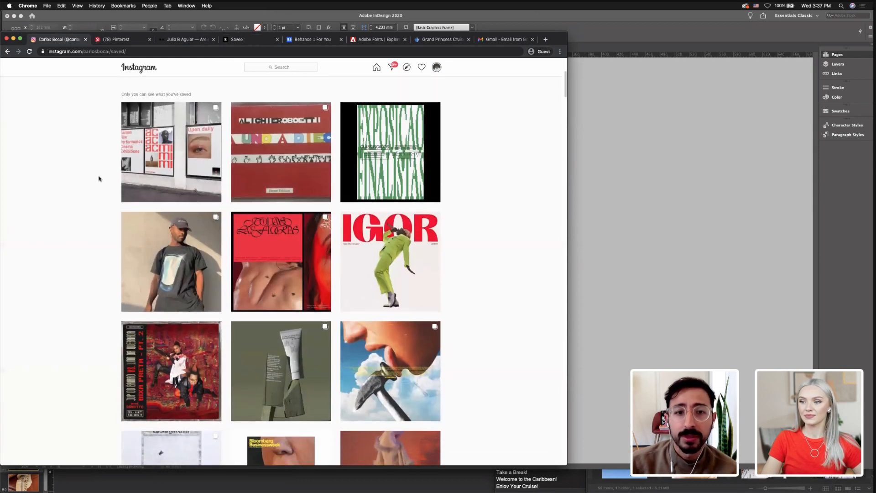
scroll(99, 179, "down", 1)
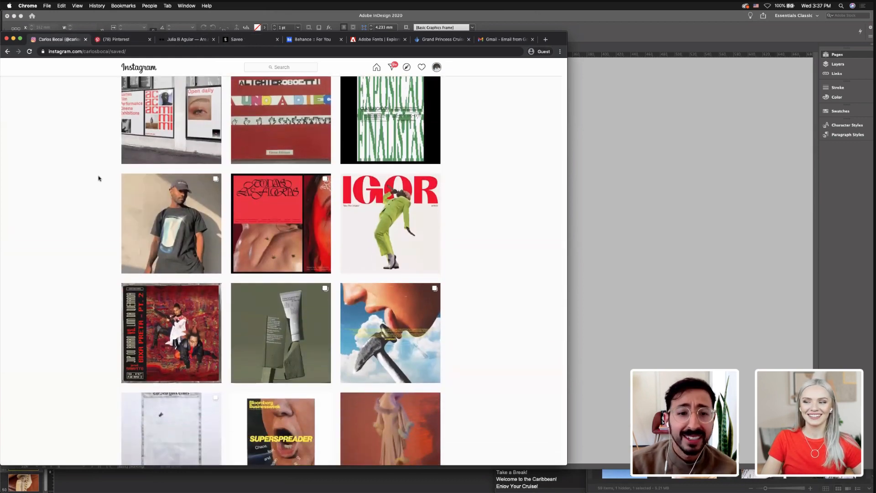
scroll(98, 179, "down", 1)
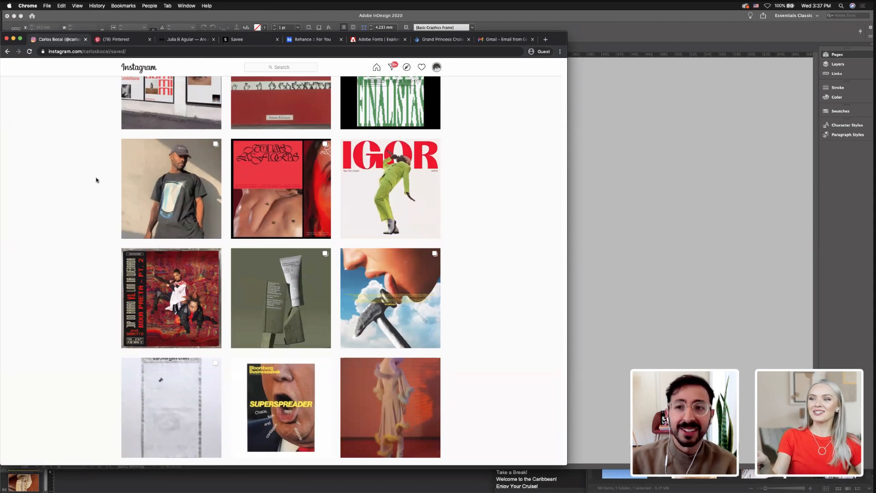
scroll(94, 179, "up", 1)
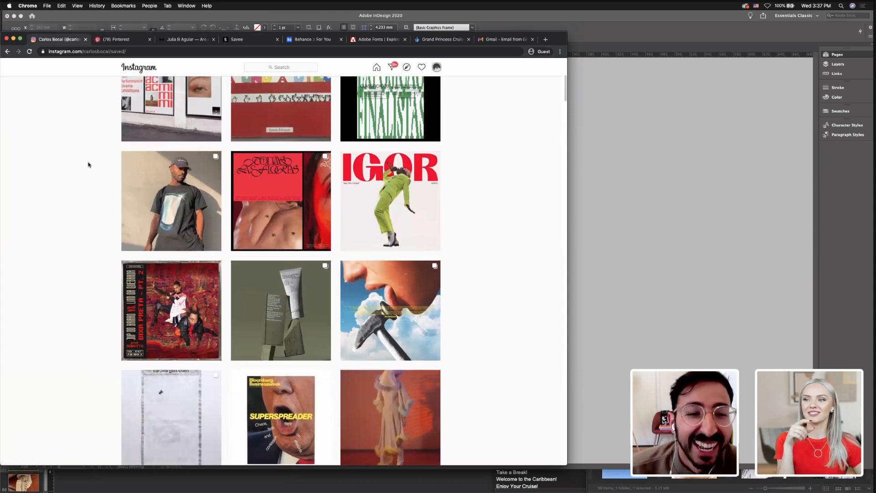
scroll(89, 165, "up", 1)
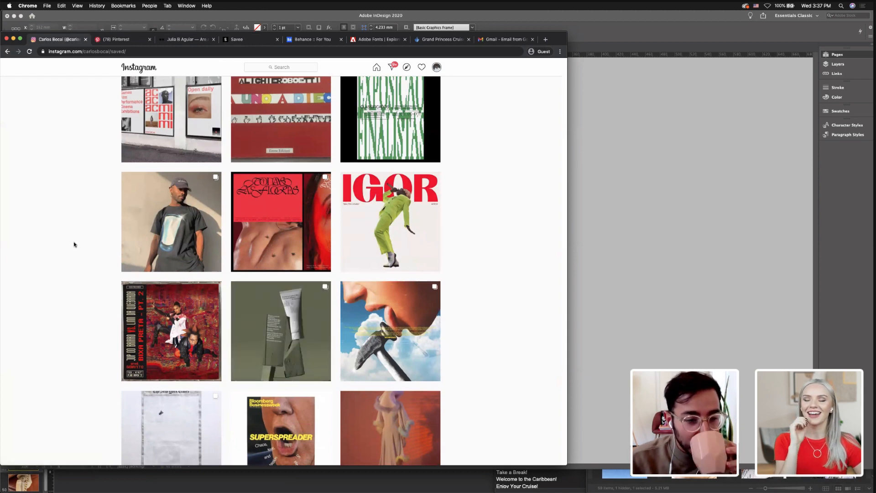
scroll(75, 244, "up", 2)
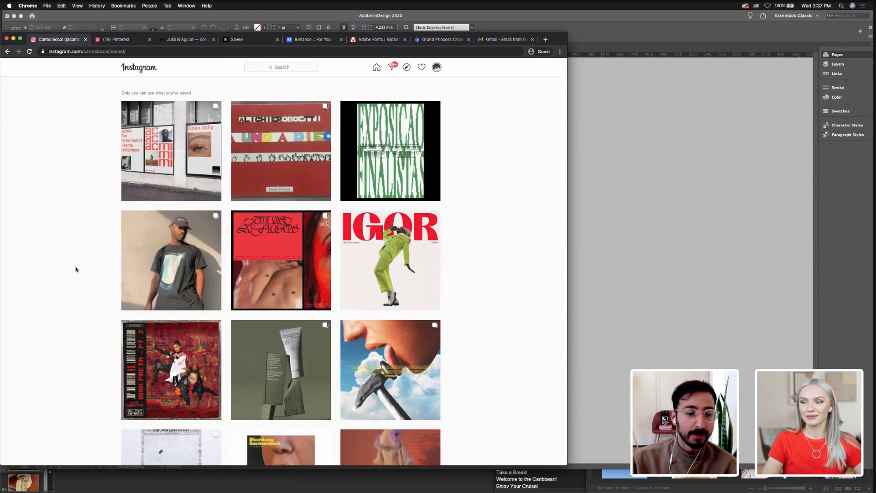
Continue through the saved Instagram posts past the magazine covers and fashion photos to the typographic posters further down
scroll(80, 269, "down", 1)
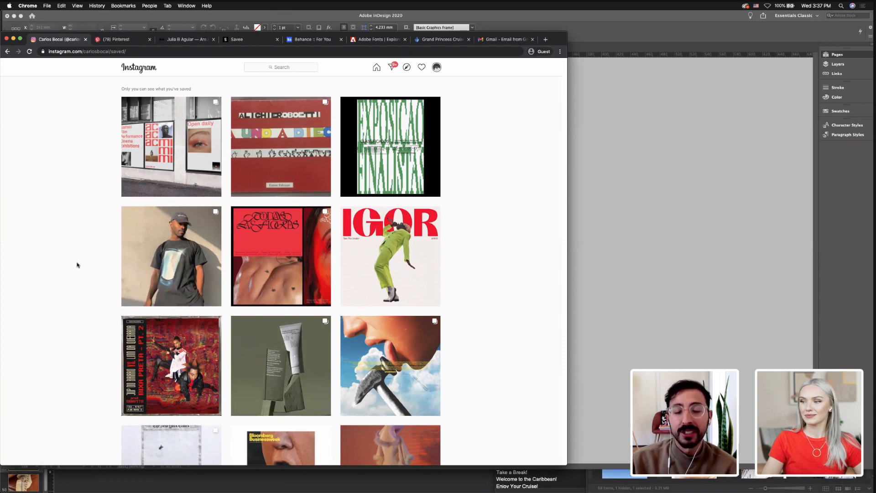
scroll(77, 265, "down", 5)
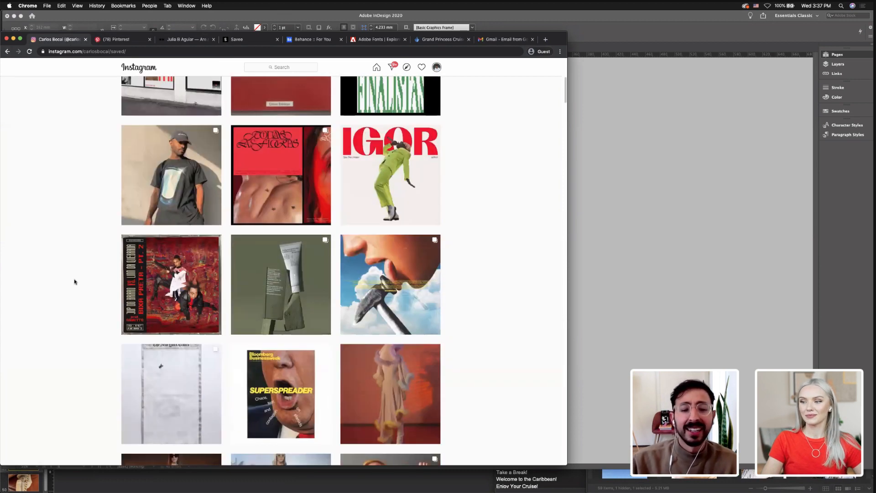
scroll(75, 282, "down", 6)
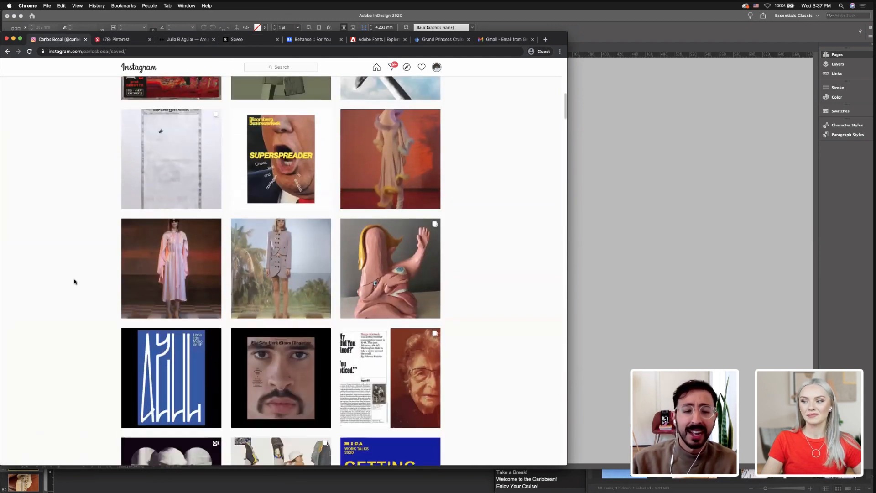
scroll(75, 281, "down", 1)
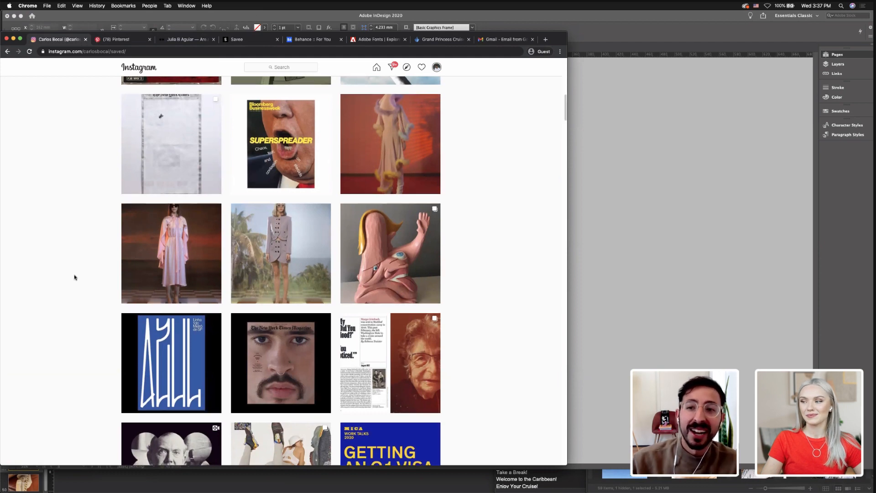
scroll(75, 280, "down", 4)
scroll(75, 278, "down", 5)
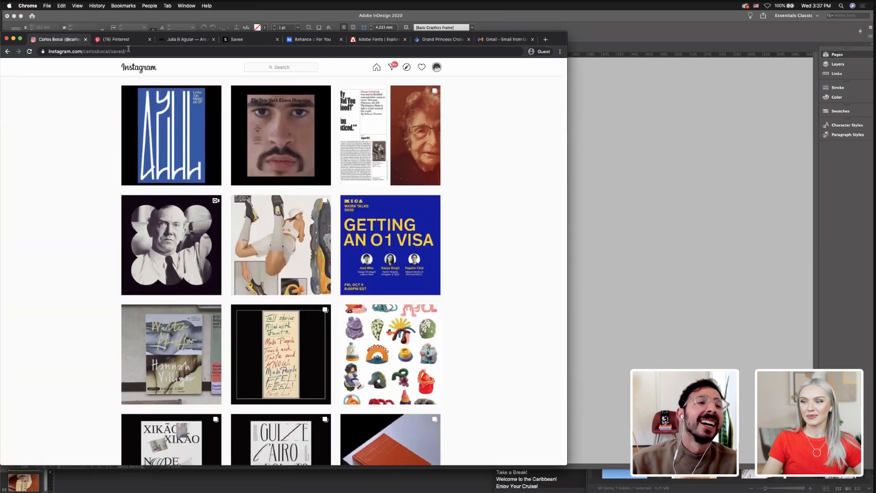
Return to the Pinterest ZINE board, look over its first pins, and open the FOTODOK Book Club pin of sunbathers on beach chairs
key("ctrl+Tab")
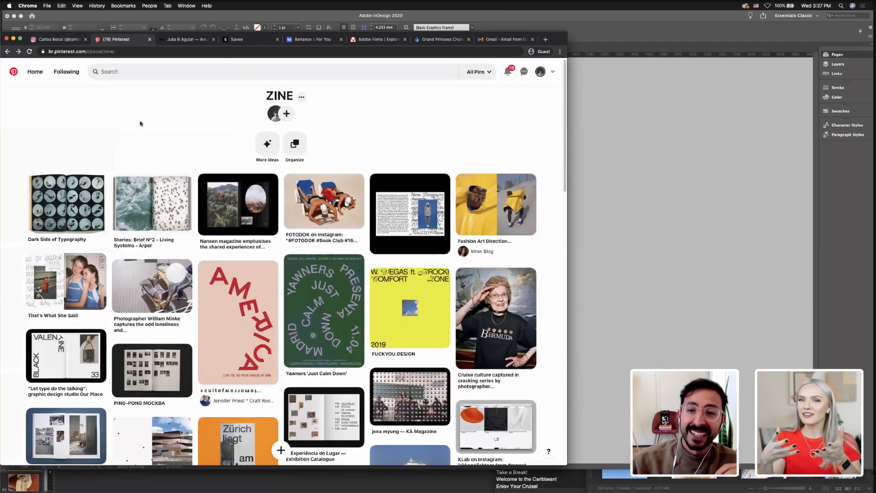
scroll(140, 122, "down", 1)
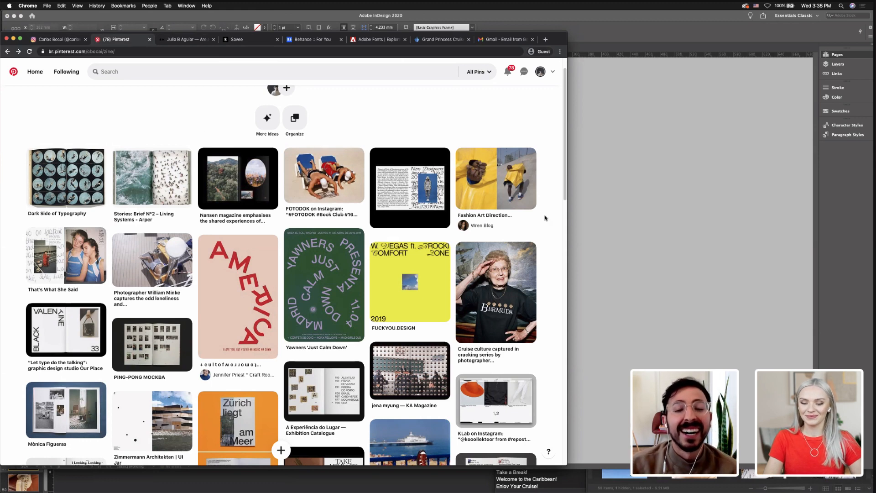
scroll(157, 102, "down", 2)
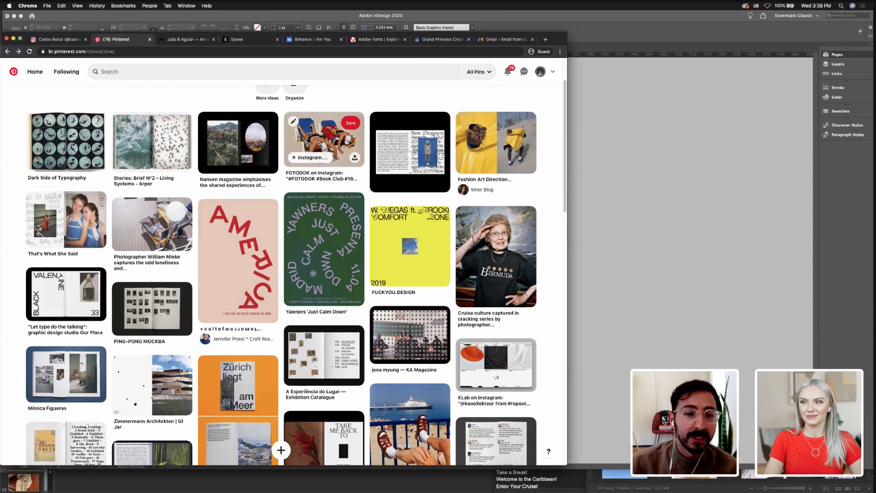
left_click(320, 134)
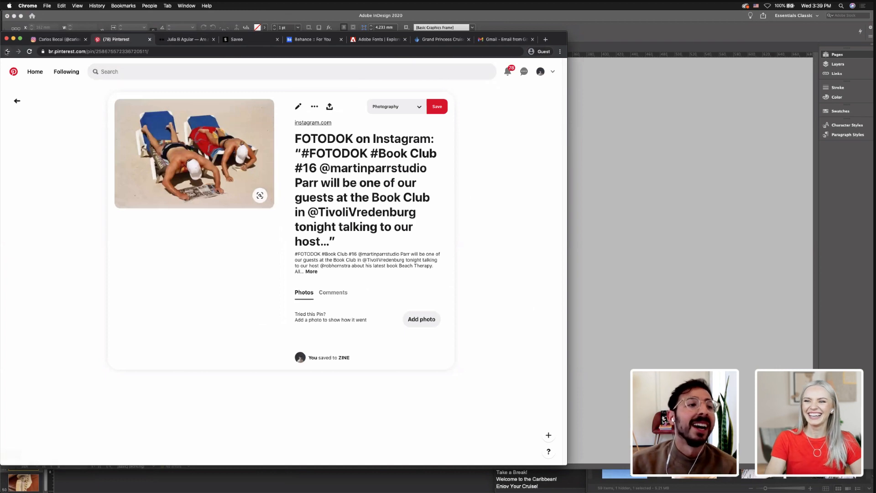
Return to the ZINE board, open the In Conversation With Martin Parr pin of sandals on a seaside railing, and look it over
left_click(7, 52)
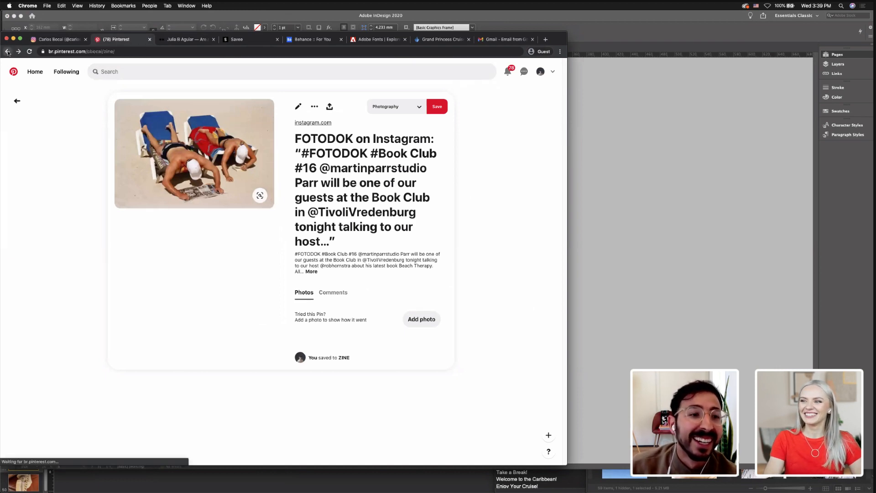
scroll(112, 141, "down", 3)
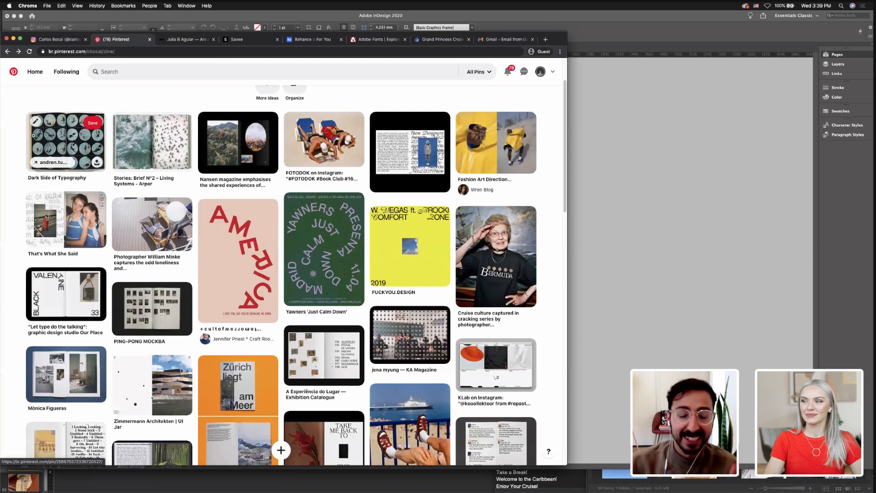
scroll(410, 410, "down", 1)
left_click(410, 434)
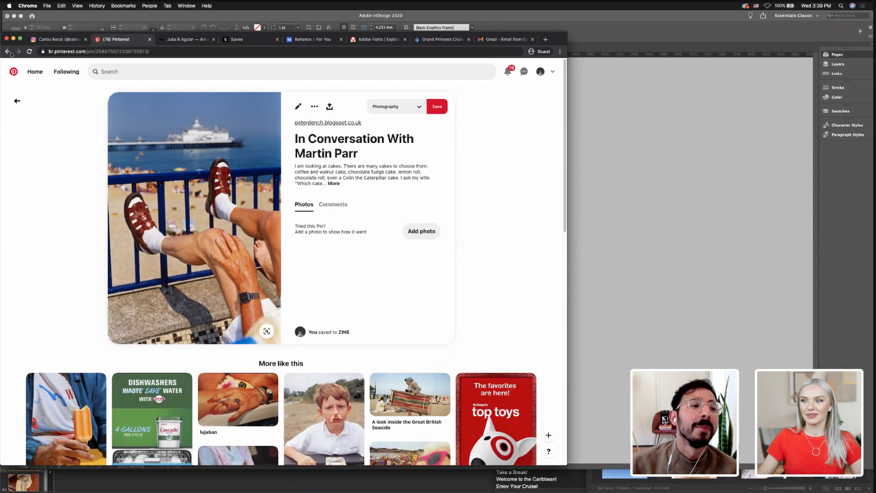
scroll(87, 209, "down", 1)
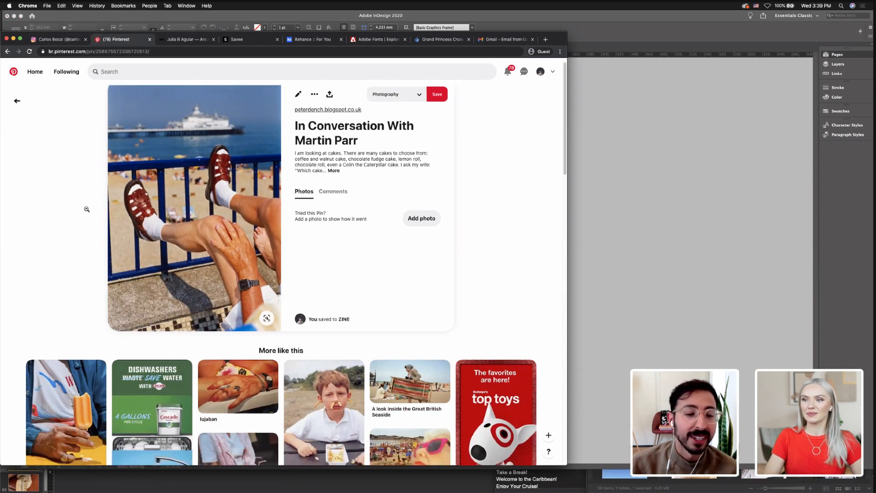
scroll(87, 209, "down", 2)
scroll(85, 206, "up", 3)
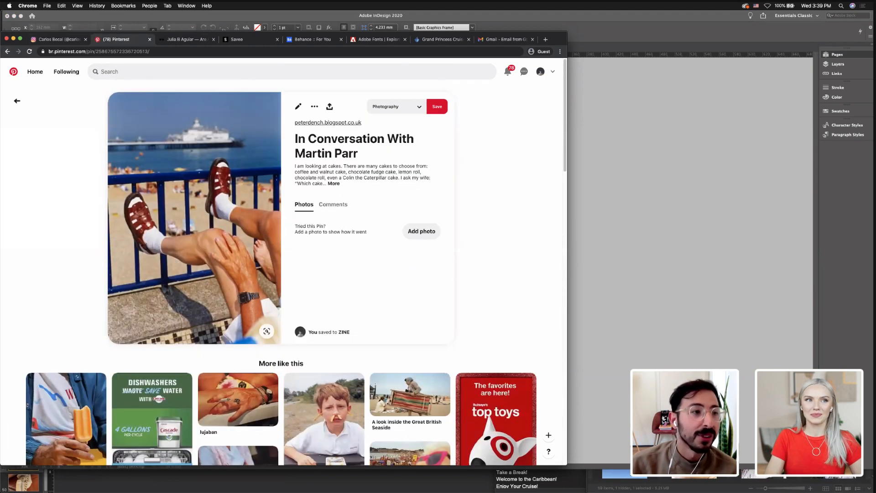
Go back to the ZINE board and examine its upper rows, from Dark Side of Typography to the Marius Schwarz and Zürich liegt am Meer spreads
left_click(8, 52)
scroll(50, 153, "down", 3)
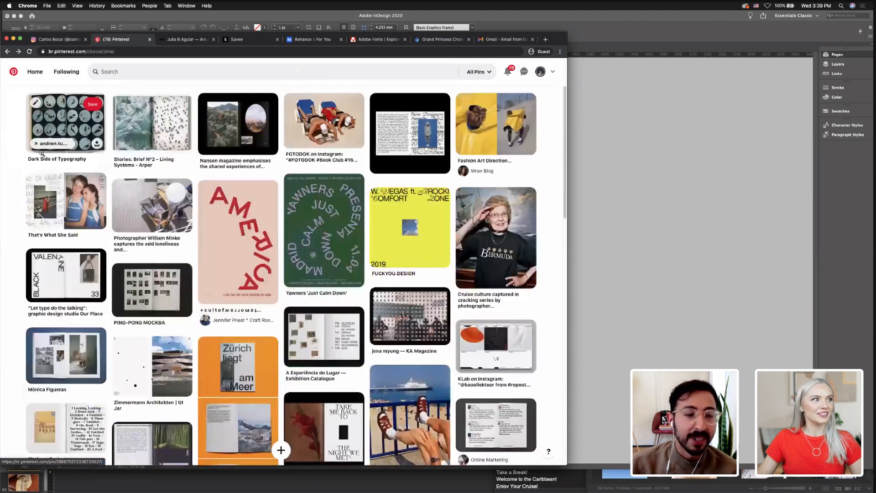
scroll(36, 155, "down", 2)
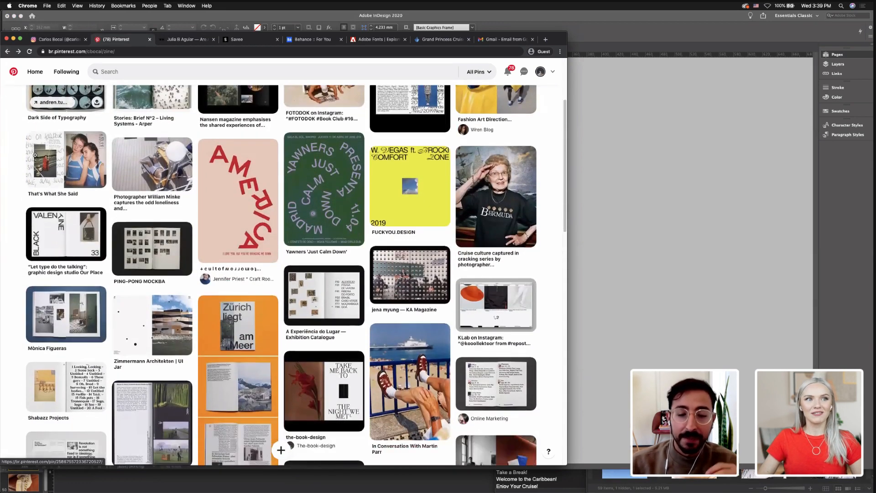
scroll(35, 156, "down", 1)
scroll(36, 156, "down", 2)
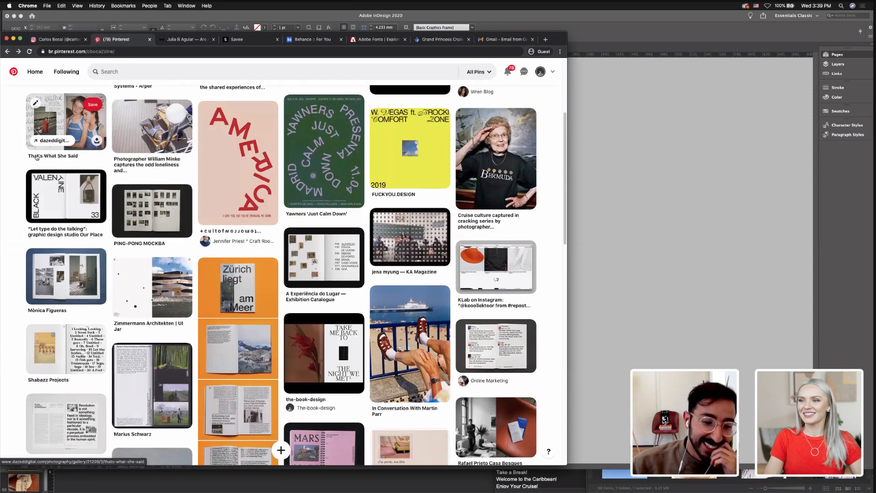
scroll(37, 155, "down", 1)
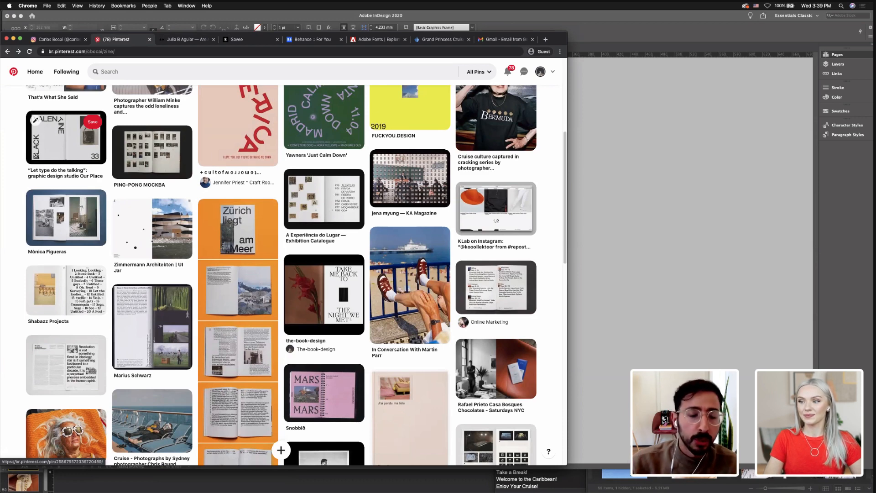
scroll(106, 185, "up", 2)
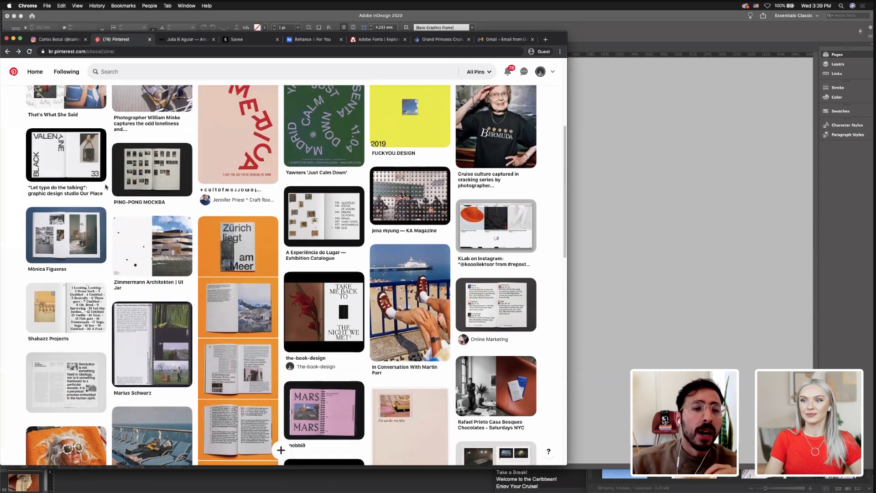
scroll(105, 185, "up", 2)
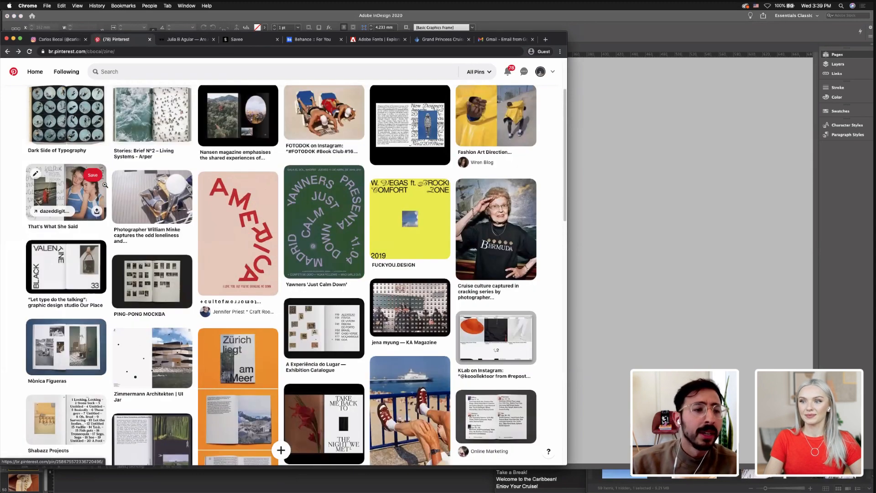
Look through the ZINE board down to the photo-layout spreads near its end, and return to the first rows
scroll(105, 185, "down", 3)
scroll(105, 185, "down", 5)
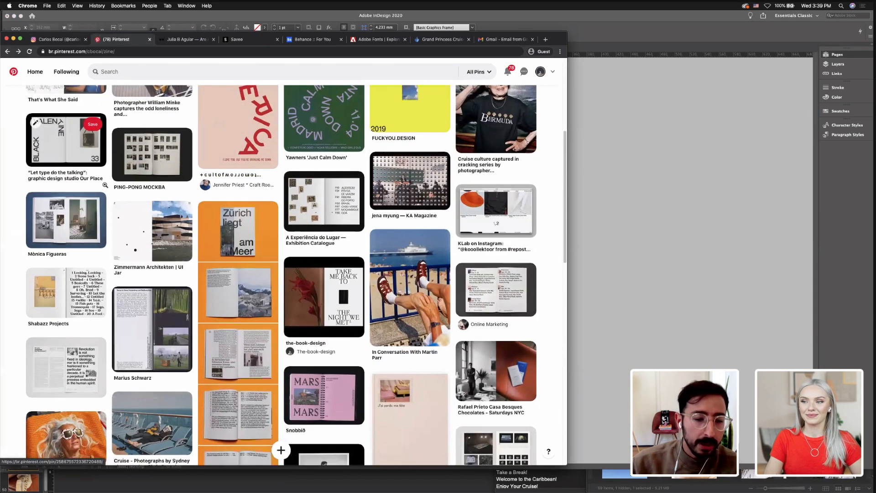
scroll(105, 184, "down", 7)
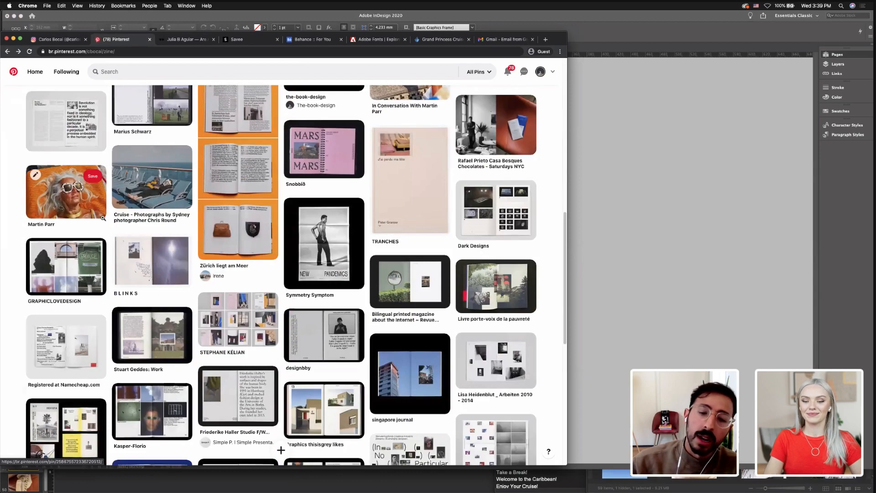
scroll(103, 216, "down", 5)
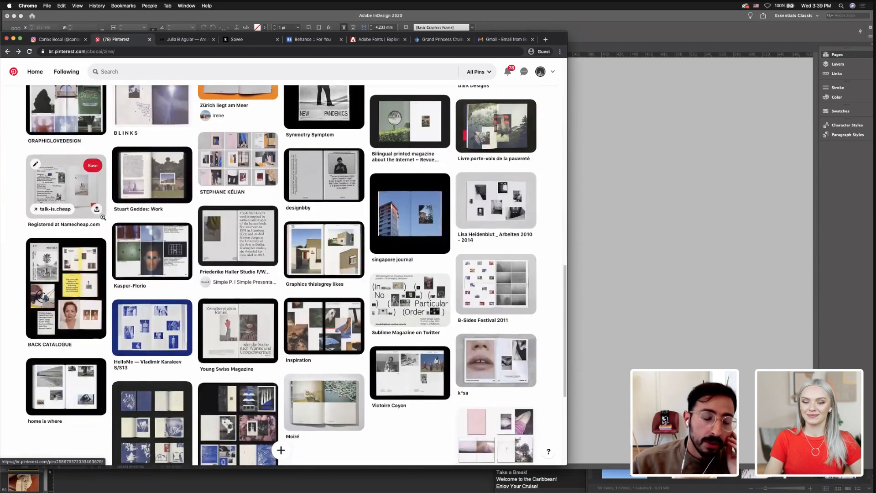
scroll(103, 216, "up", 6)
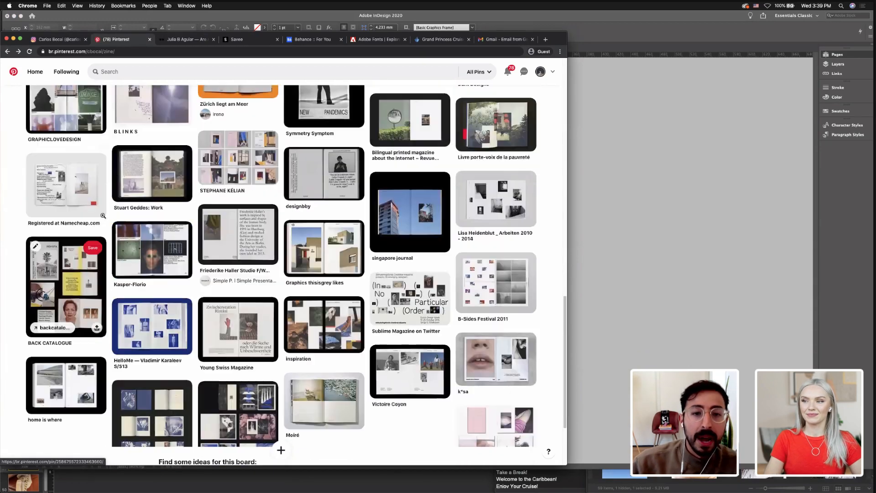
scroll(103, 217, "up", 10)
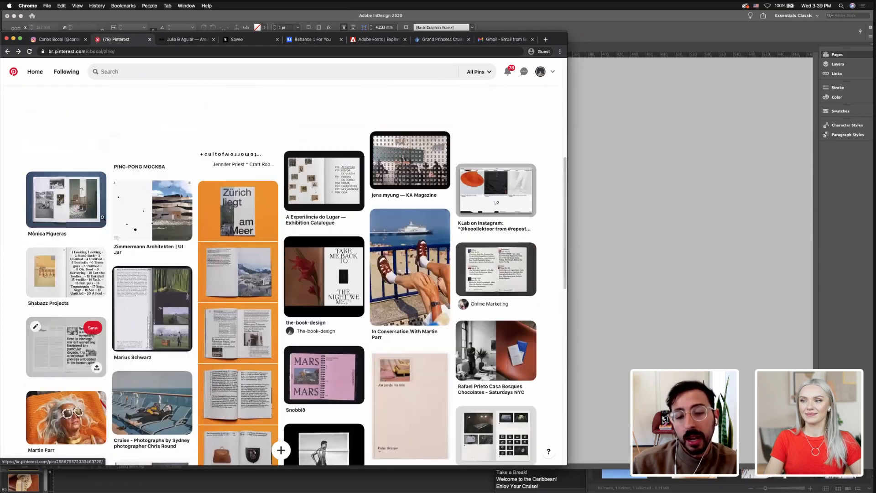
scroll(103, 217, "up", 3)
scroll(103, 217, "down", 2)
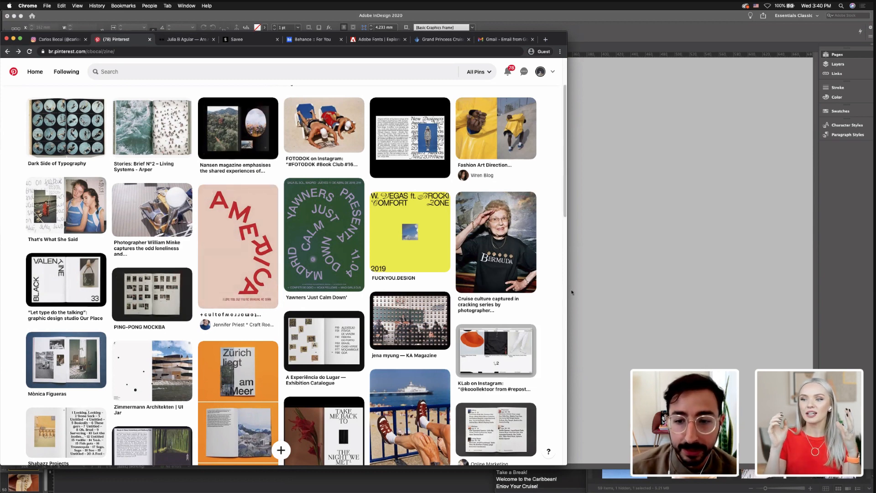
Widen the browser window slightly and extend it upward to show more of the ZINE board's first rows
left_click_drag(578, 290, 581, 289)
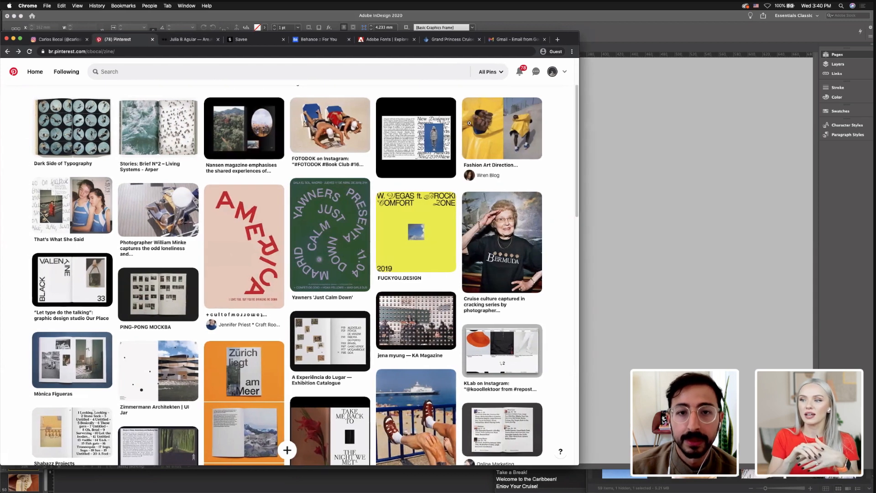
left_click_drag(436, 15, 436, 13)
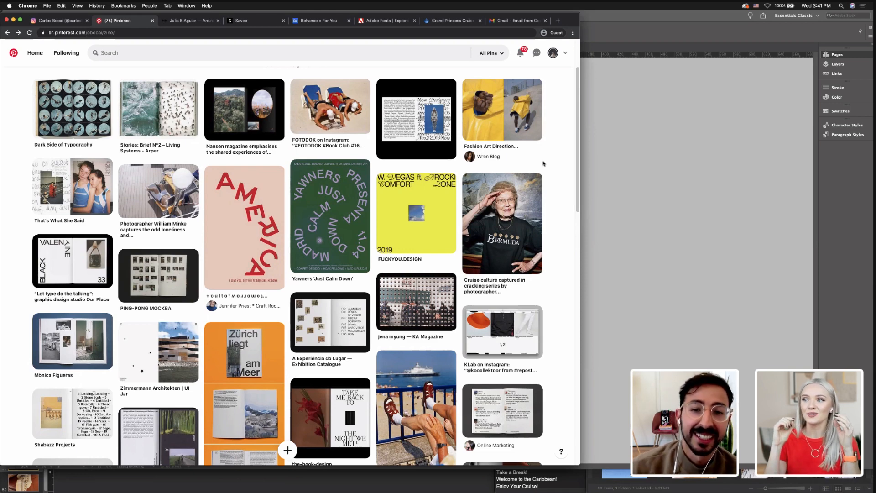
scroll(564, 148, "down", 1)
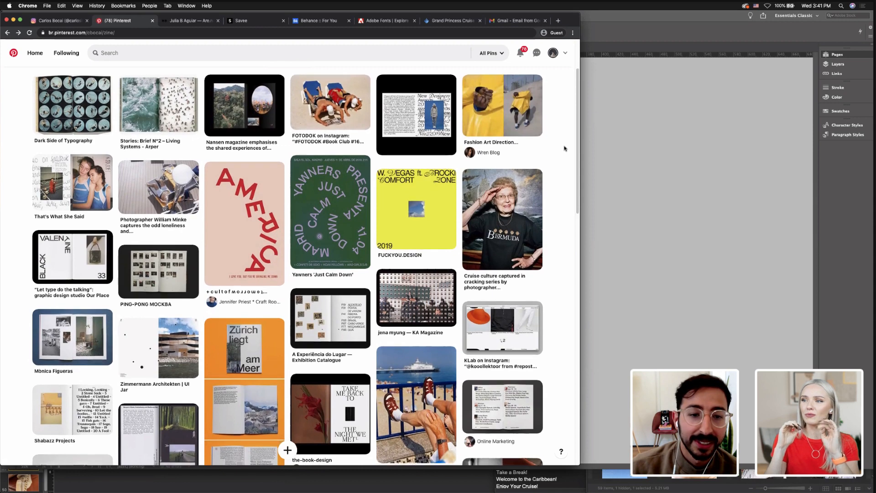
scroll(564, 149, "up", 2)
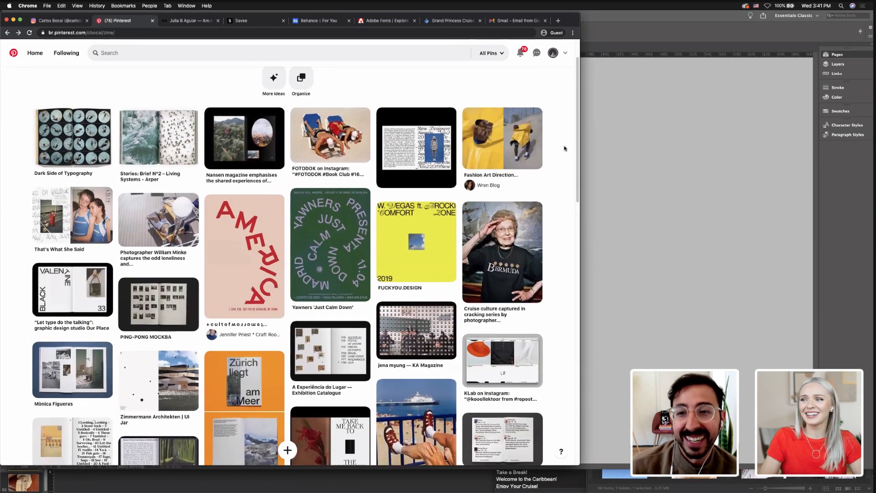
scroll(564, 148, "down", 1)
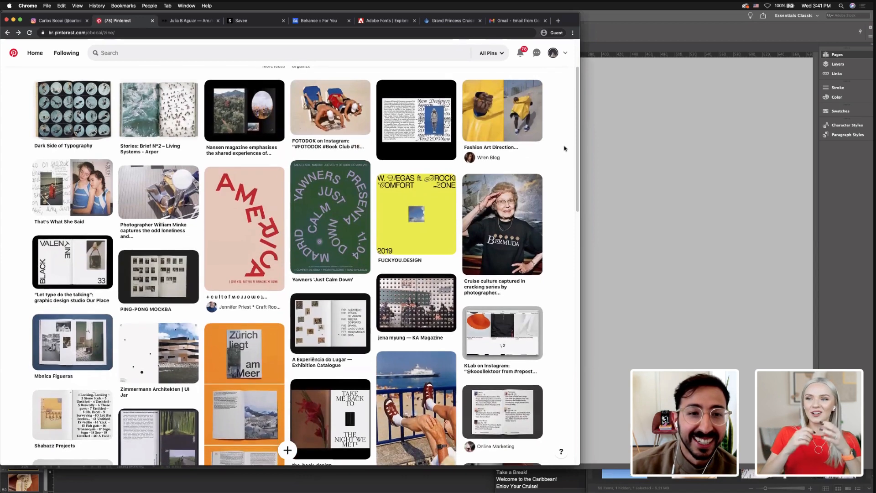
scroll(565, 148, "up", 1)
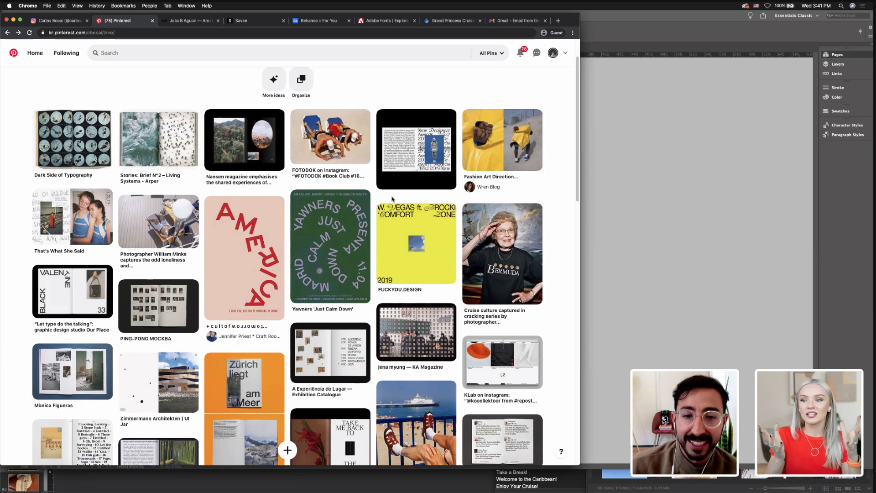
Browse down the ZINE board, view the Martin Parr pin of the woman in white sunglasses on an orange towel, and return to the board
mouse_move(392, 200)
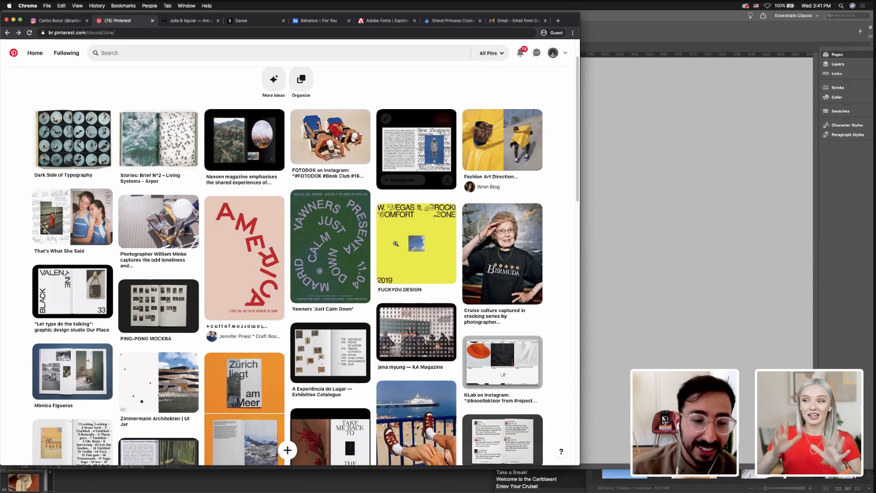
scroll(393, 201, "down", 5)
scroll(396, 248, "down", 3)
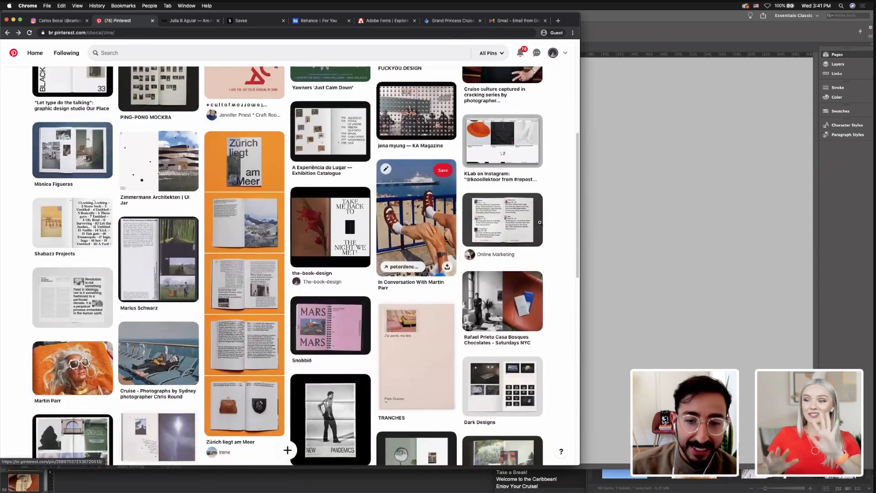
scroll(563, 221, "down", 3)
scroll(562, 224, "down", 3)
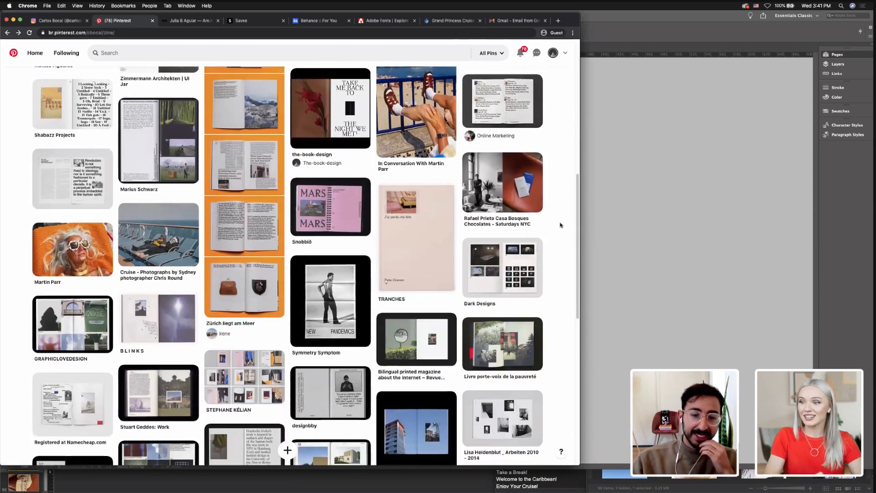
scroll(560, 216, "down", 3)
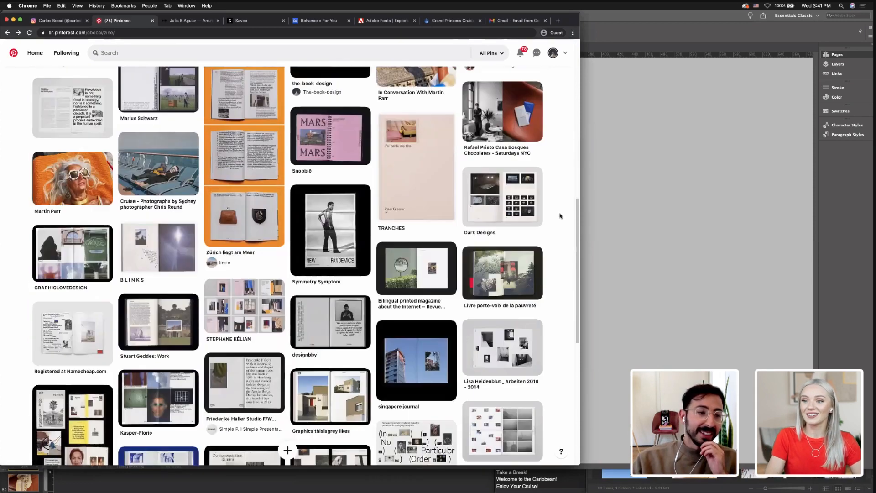
left_click(91, 178)
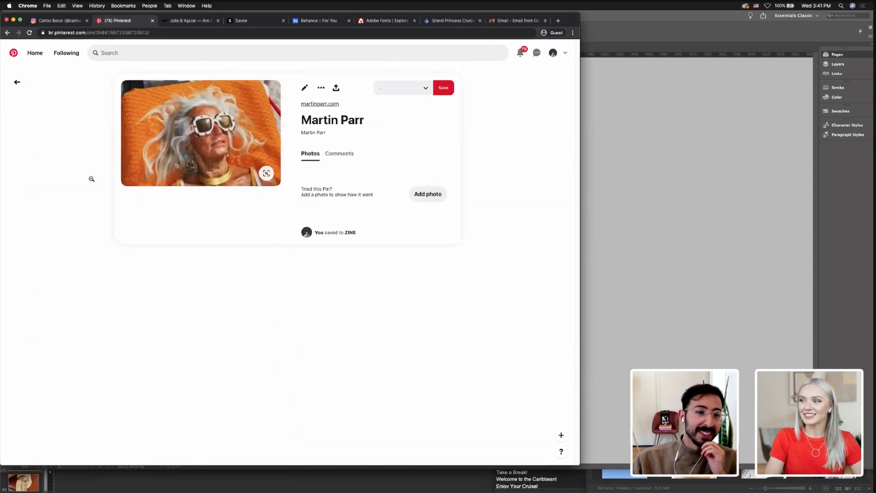
left_click(8, 32)
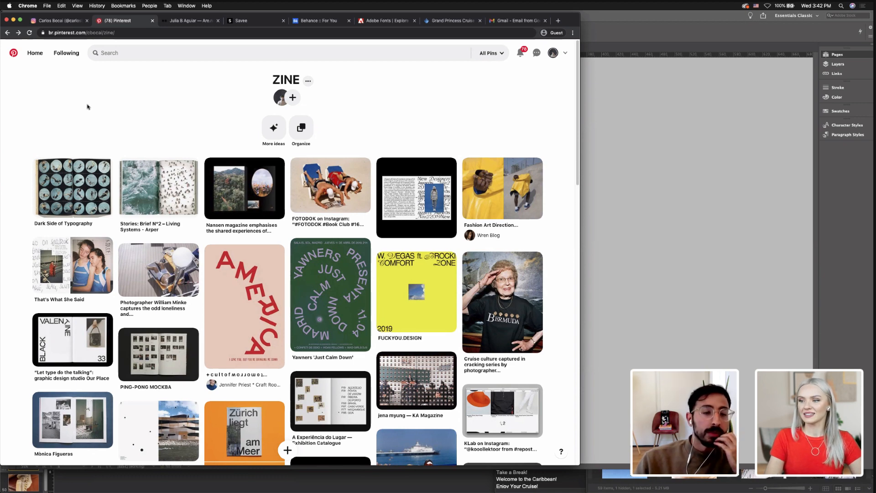
Search Pinterest for "editorial zine" and look over the first rows of results
left_click(172, 53)
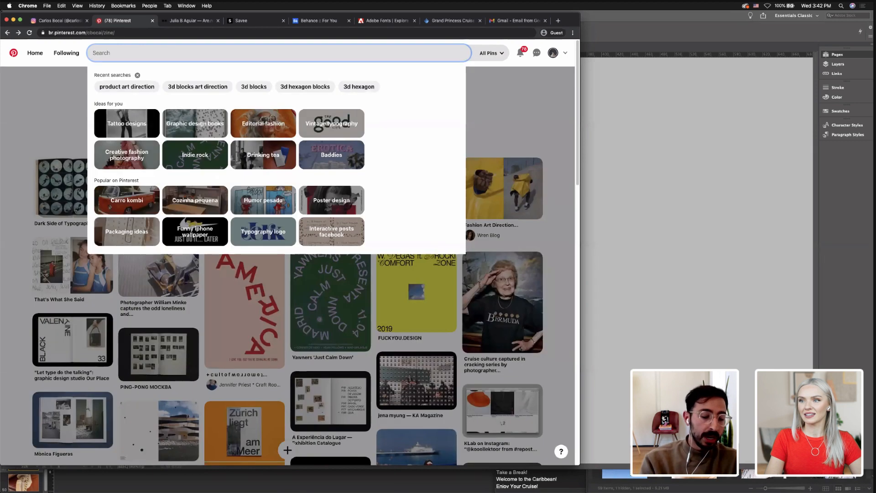
type("edti")
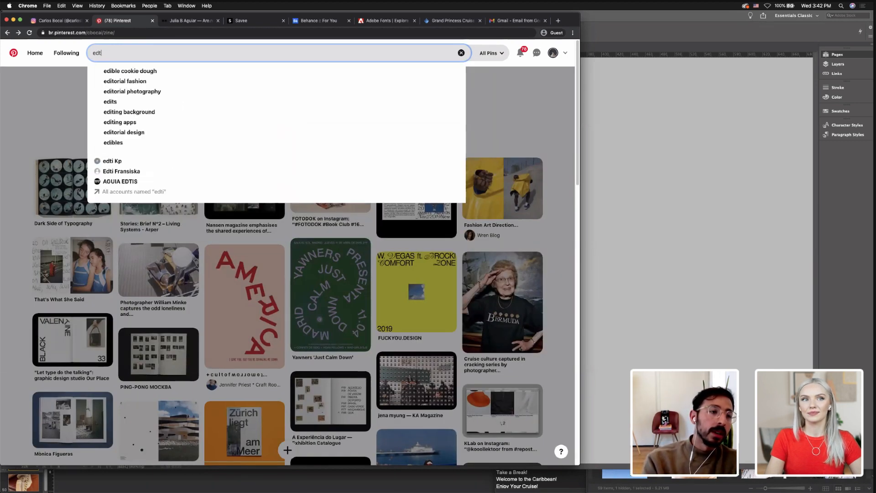
key("BackSpace")
key("BackSpace")
type("itorial zine")
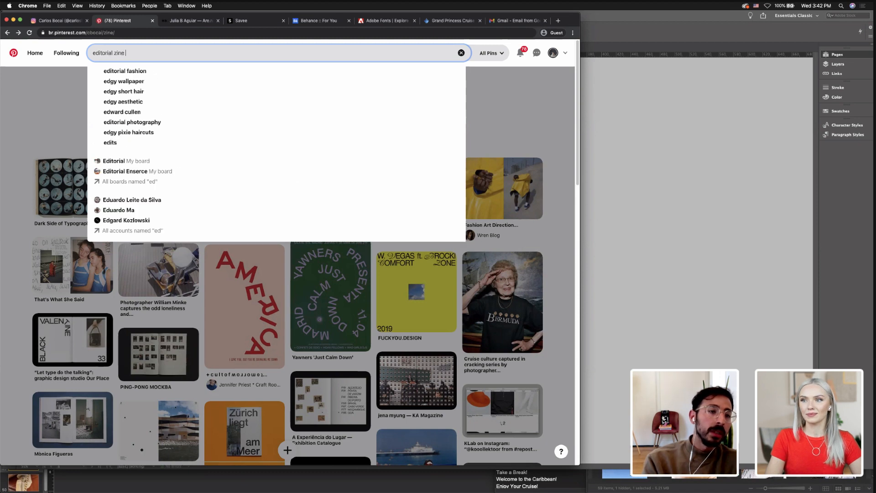
key("Return")
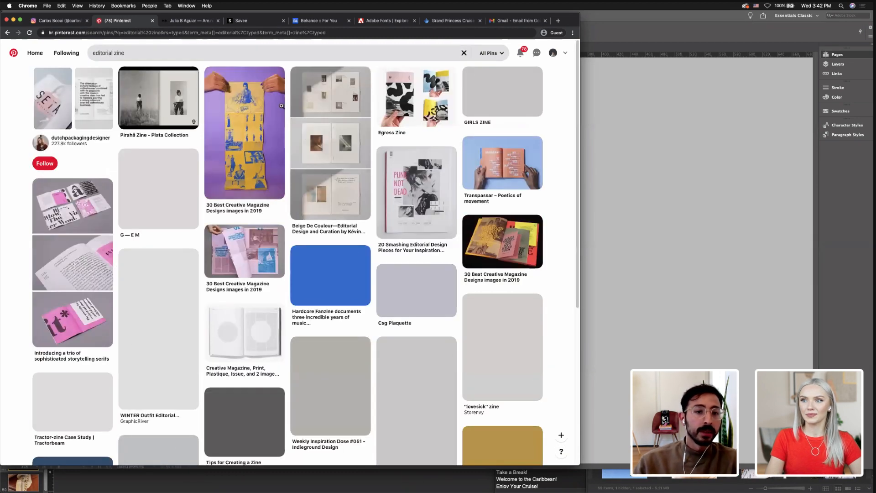
scroll(335, 172, "down", 1)
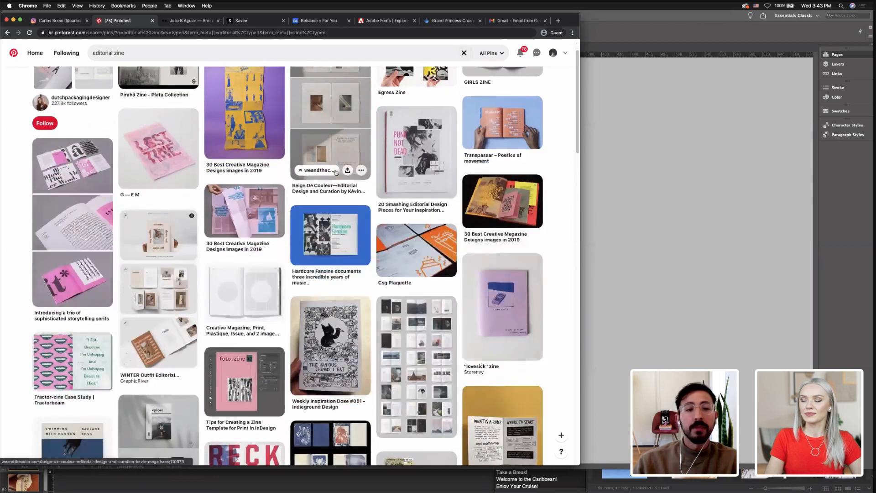
scroll(336, 172, "up", 1)
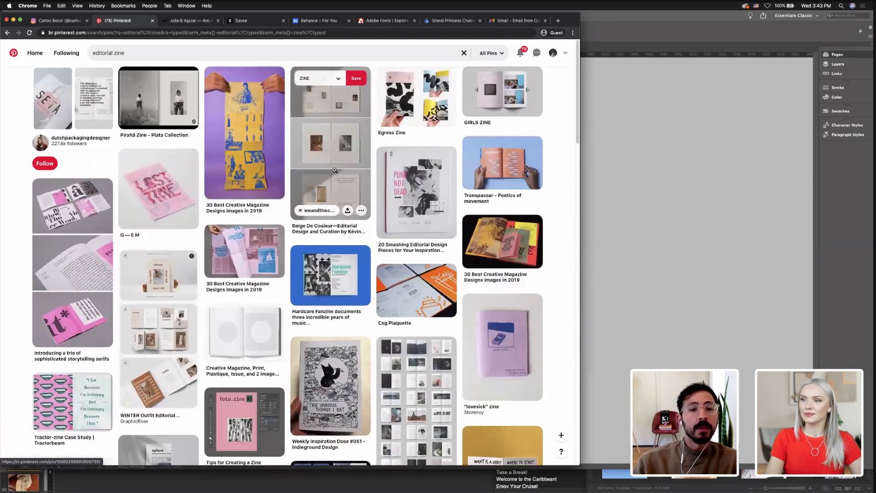
Open the Pirahã Zine - Plata Collection pin and look through the similar photo-book layouts suggested beneath it
left_click(148, 108)
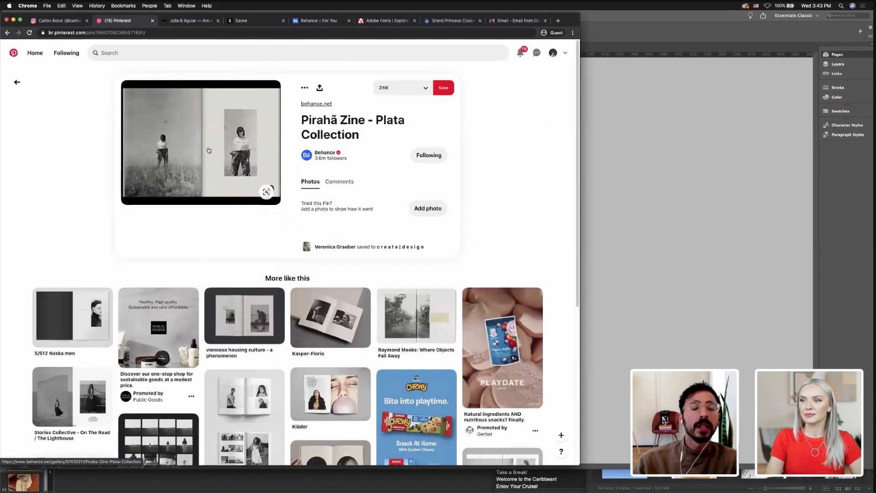
scroll(209, 150, "down", 3)
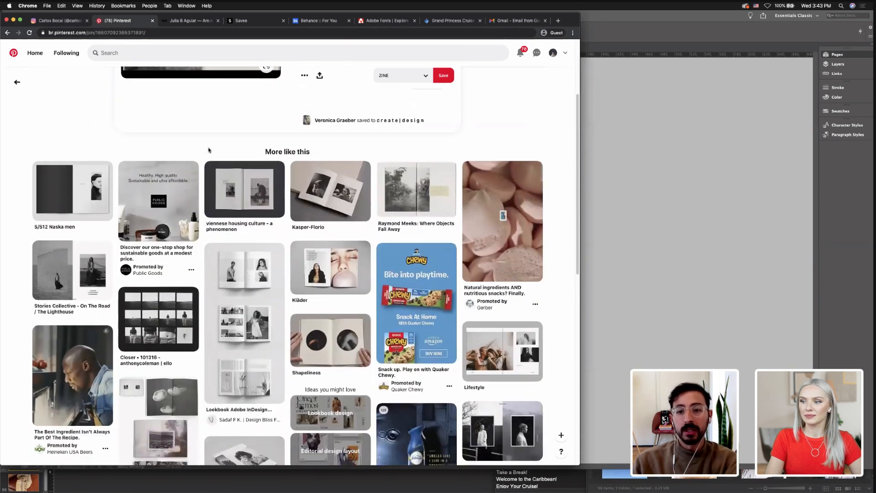
scroll(209, 150, "down", 1)
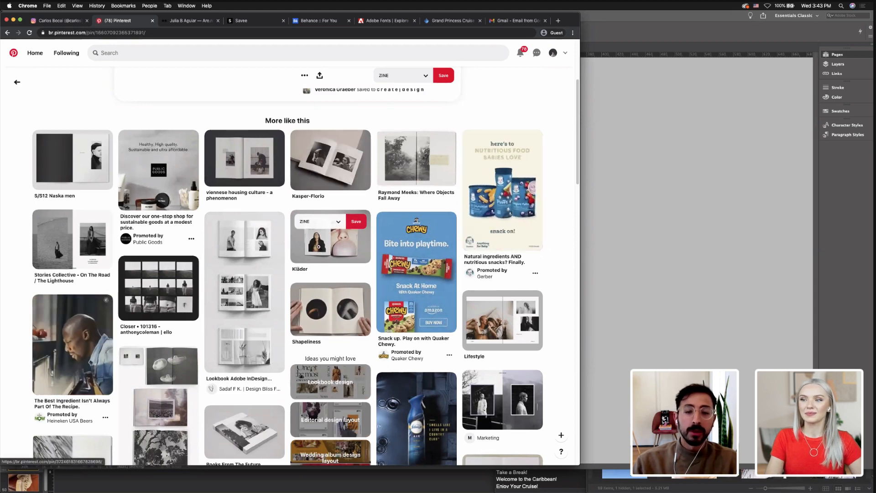
scroll(310, 242, "down", 2)
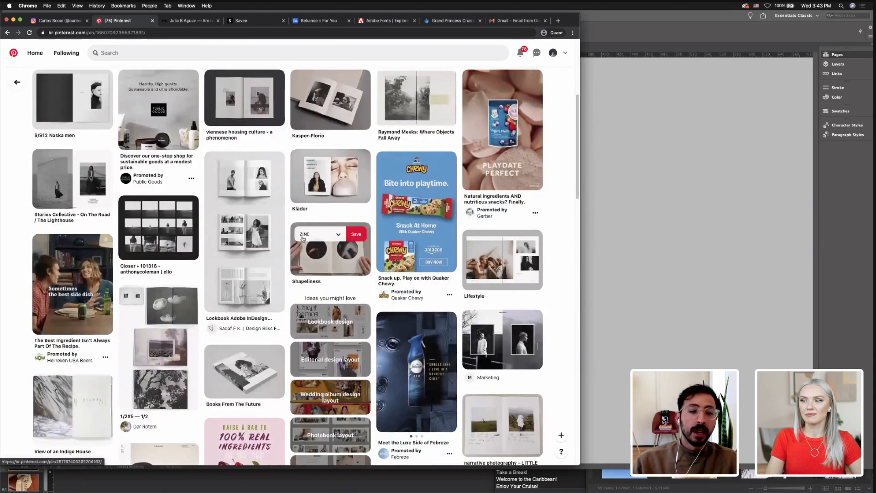
Return from the Pirahã Zine pin to the Pinterest home feed and browse its suggested pins for inspiration
scroll(319, 249, "up", 1)
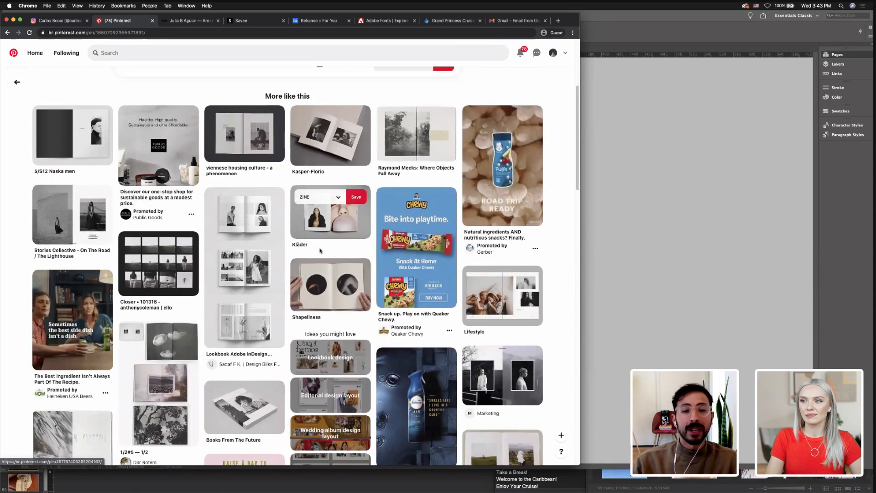
scroll(320, 250, "up", 5)
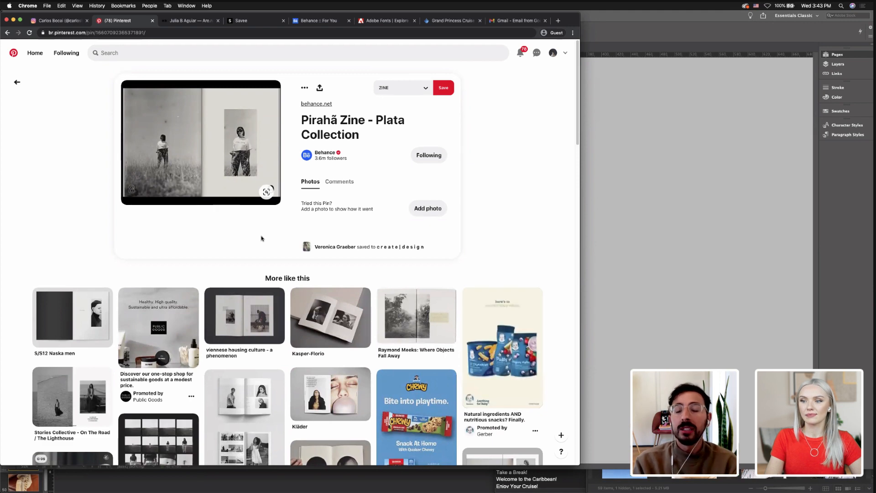
left_click(14, 52)
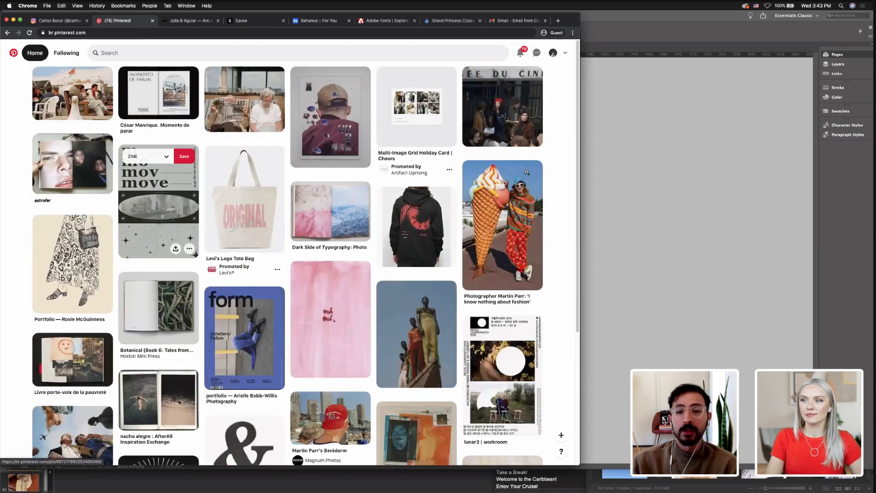
scroll(549, 178, "down", 3)
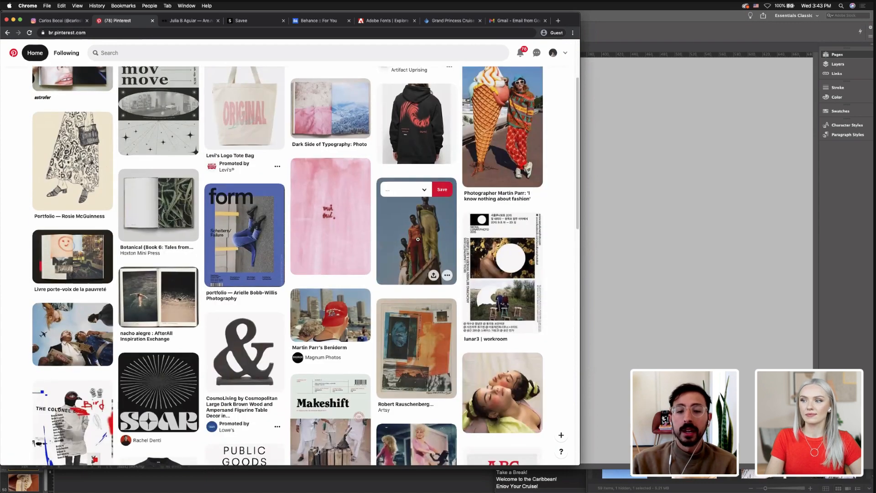
scroll(418, 239, "down", 5)
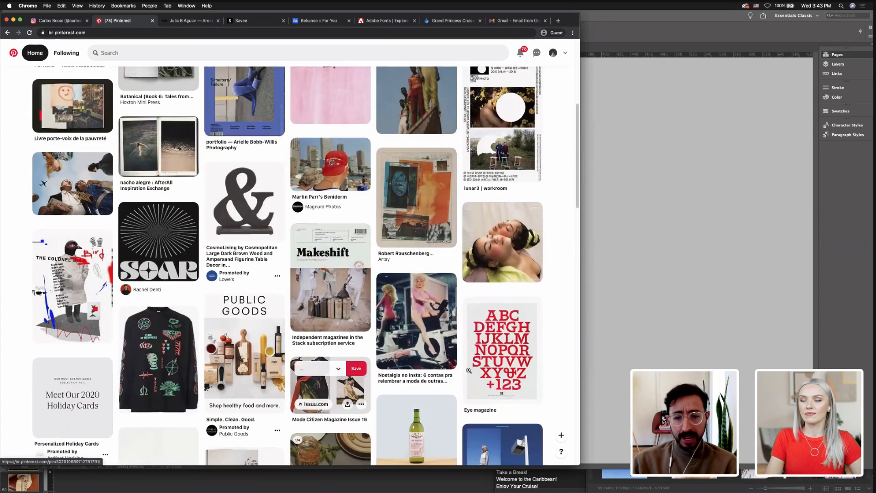
scroll(342, 264, "down", 6)
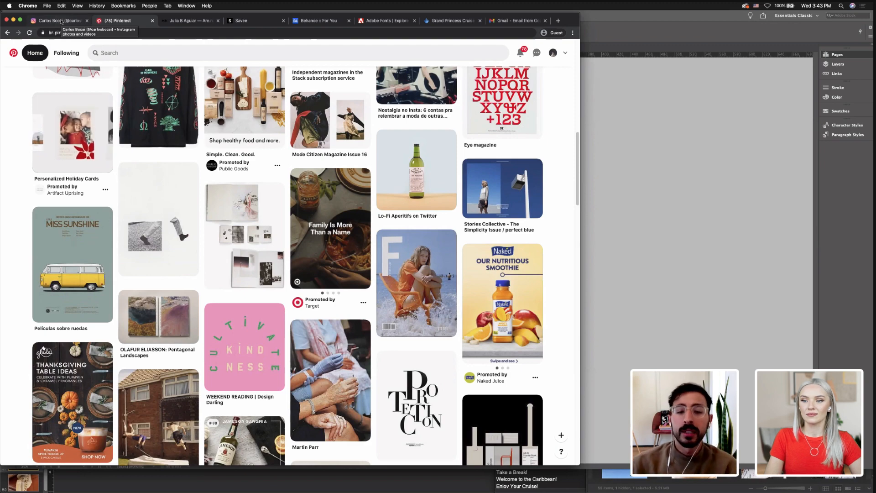
scroll(204, 175, "up", 1)
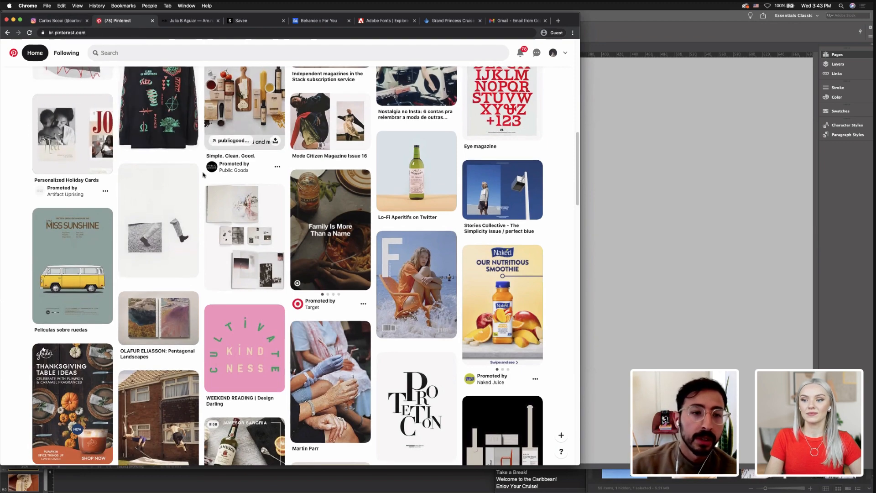
scroll(204, 174, "up", 10)
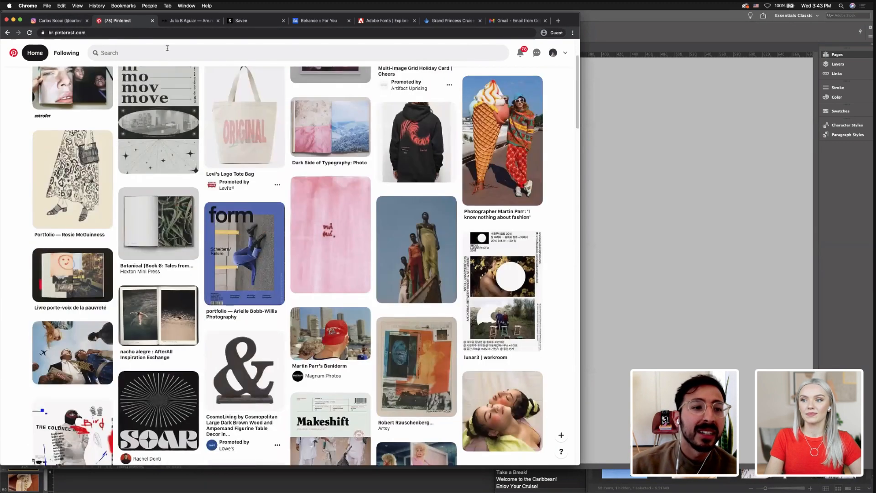
left_click(167, 49)
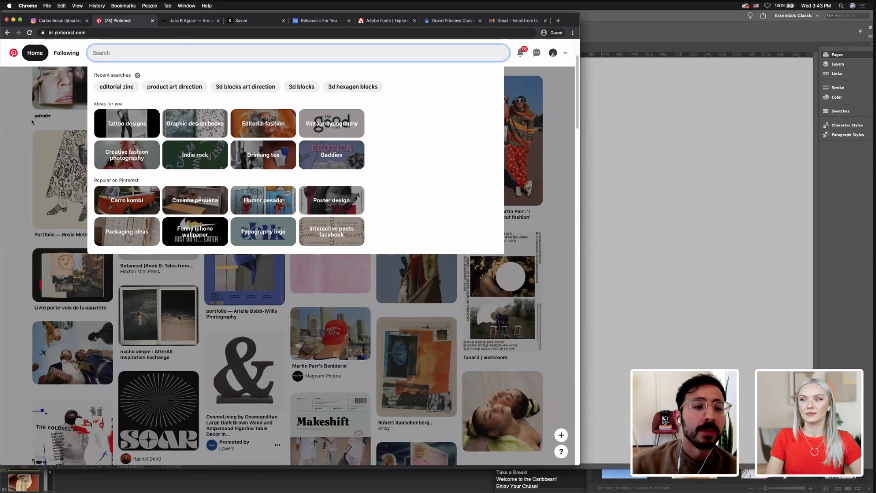
left_click(84, 135)
scroll(85, 134, "up", 3)
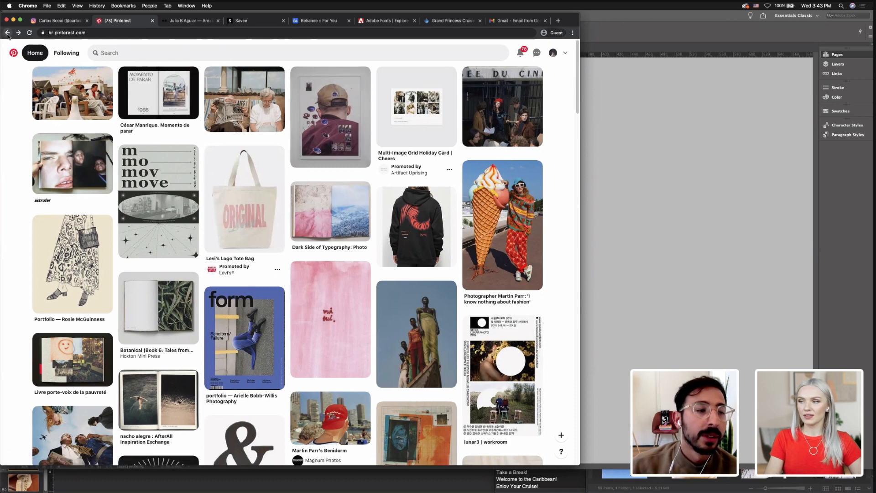
Go back through the visited pages to the saved ZINE board and look over its pins
left_click(7, 33)
left_click(6, 34)
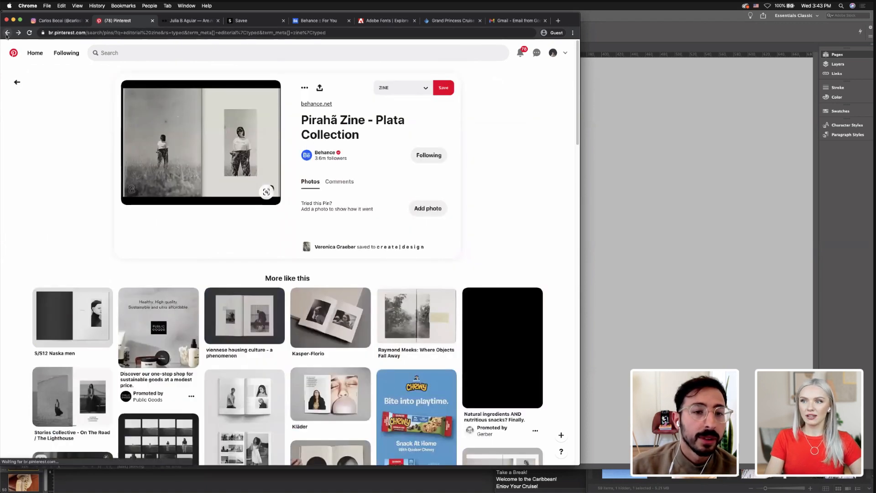
left_click(7, 34)
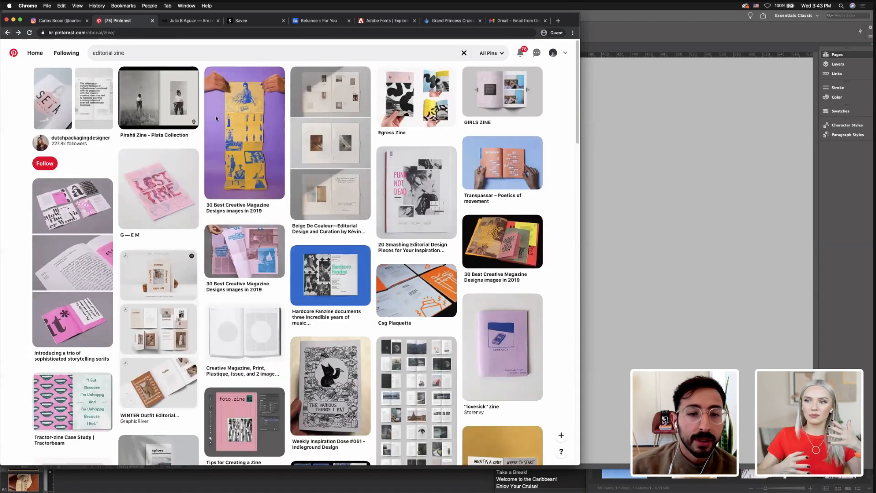
scroll(215, 118, "down", 3)
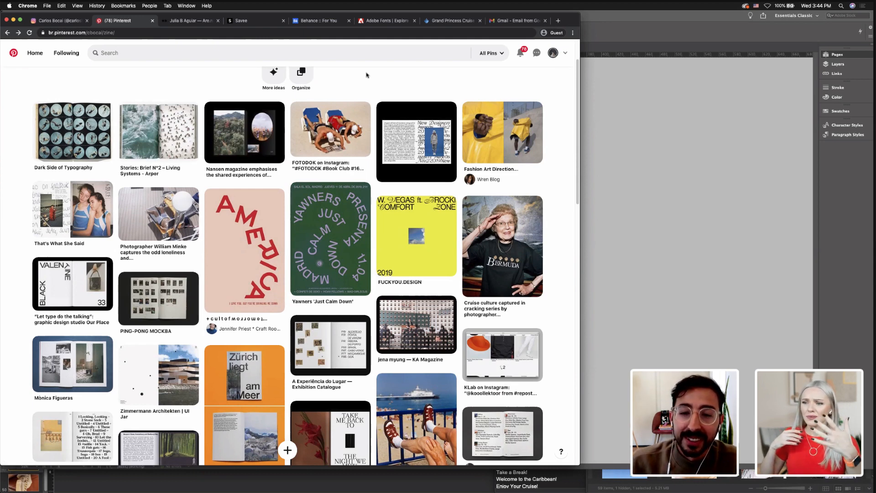
Search for "layouts", open the personal / layouts / board and look over its pins
left_click(339, 52)
type("layouts")
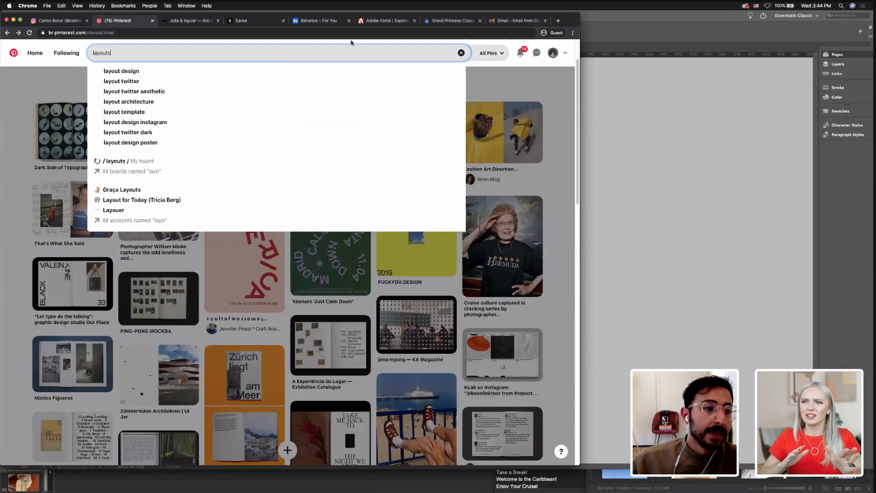
left_click(180, 161)
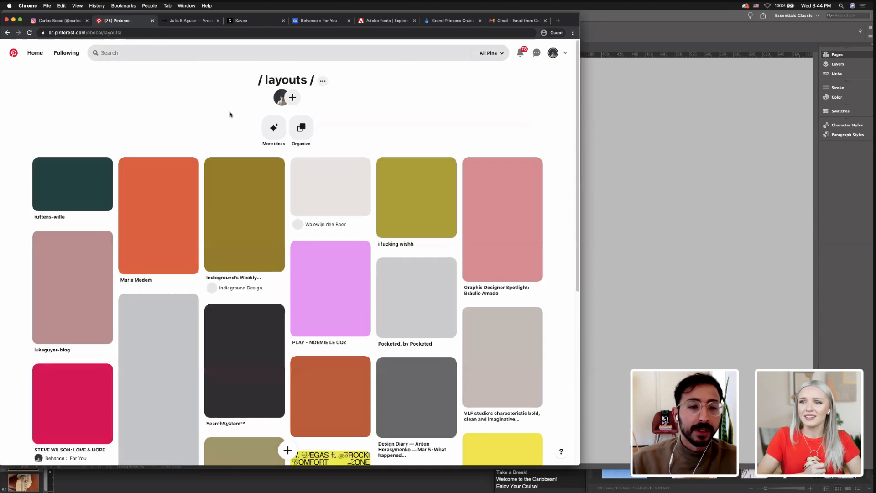
scroll(231, 120, "down", 3)
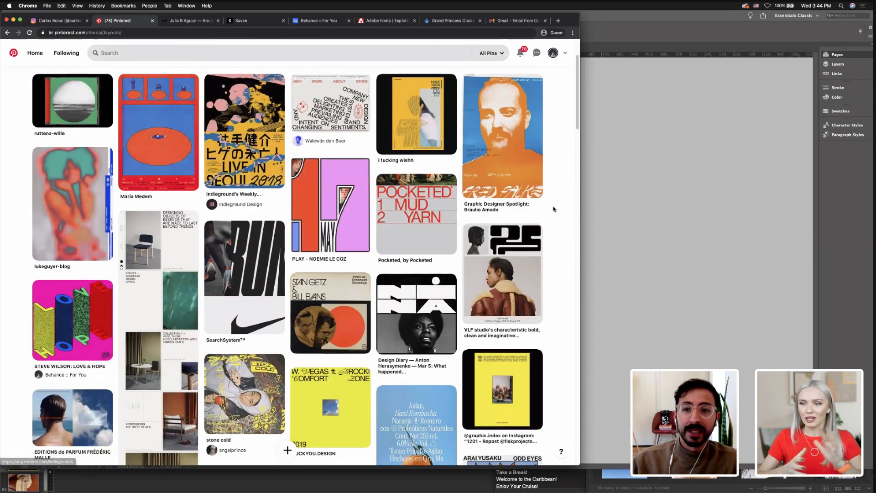
scroll(554, 207, "up", 1)
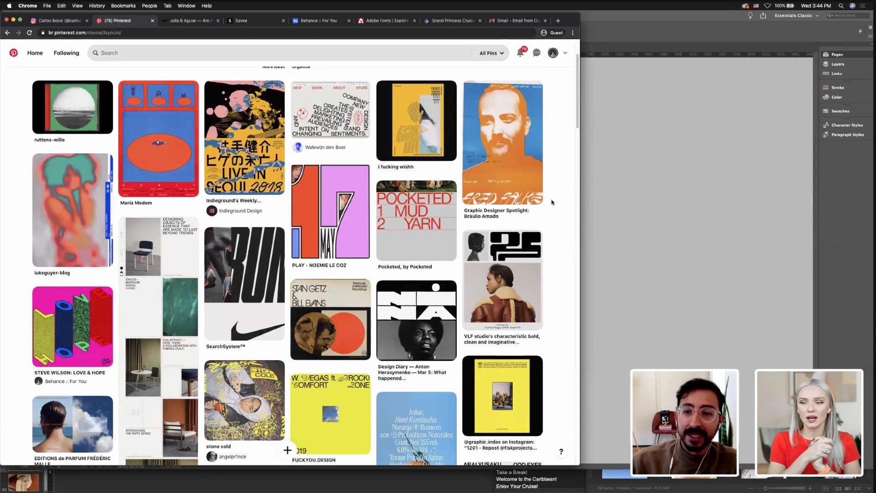
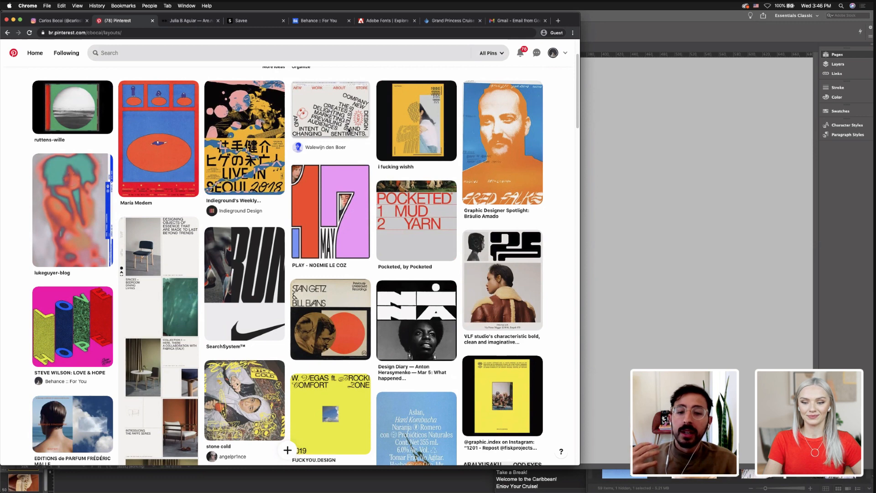
View the yellow Comfort Zone poster pin, return to the / layouts / board and browse further through it
left_click(319, 421)
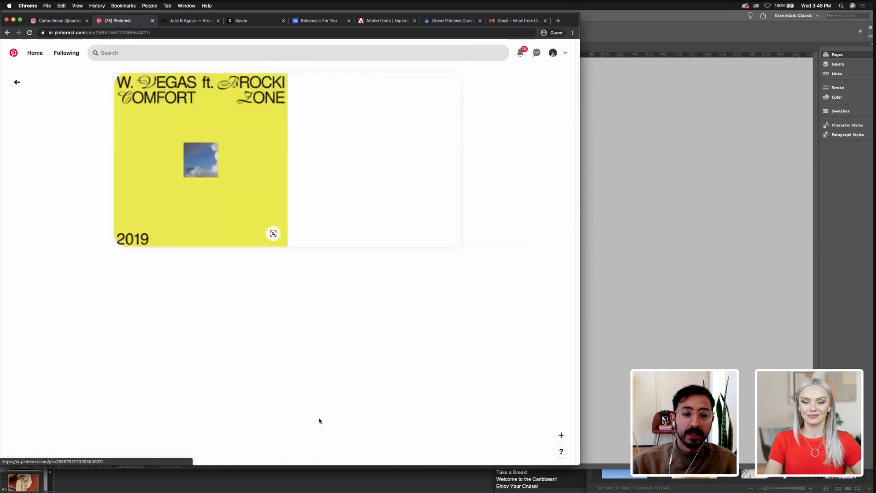
left_click(8, 33)
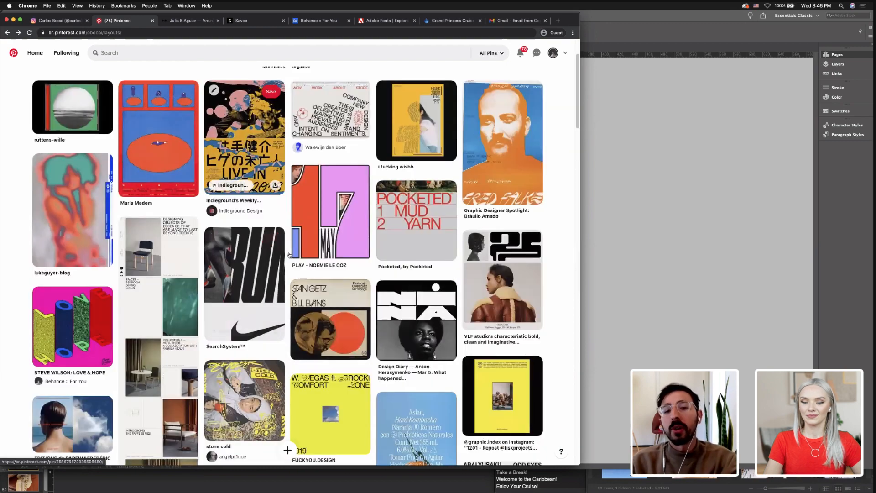
scroll(277, 250, "down", 3)
scroll(277, 250, "down", 10)
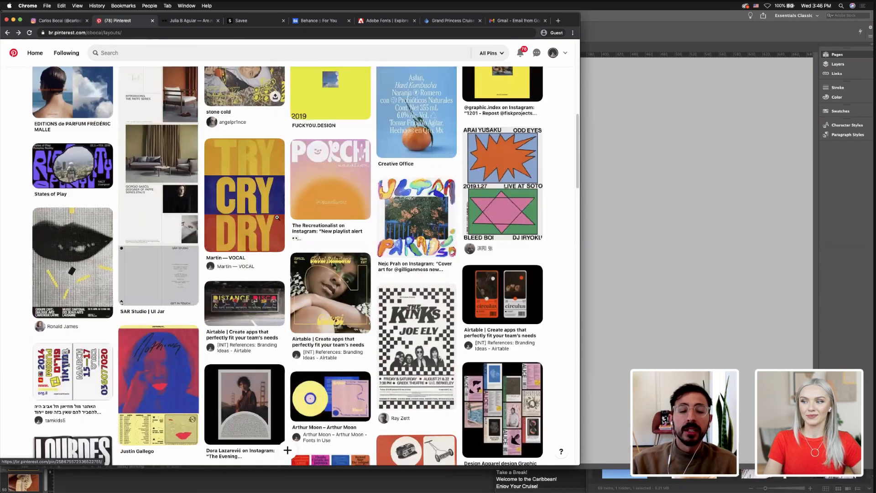
scroll(277, 218, "down", 3)
Return to the ZINE board, view the "Cruise culture" photo pin of the woman in the Bermuda sweatshirt, and go back to the board
left_click(7, 32)
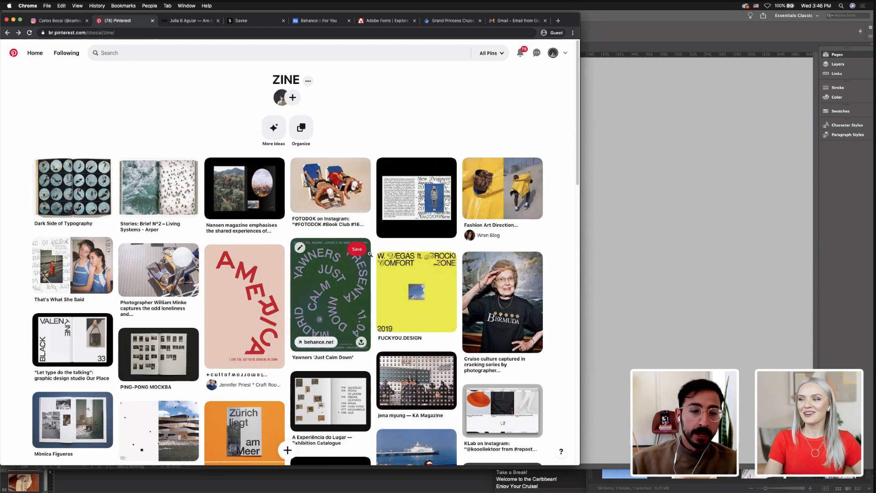
scroll(370, 254, "down", 1)
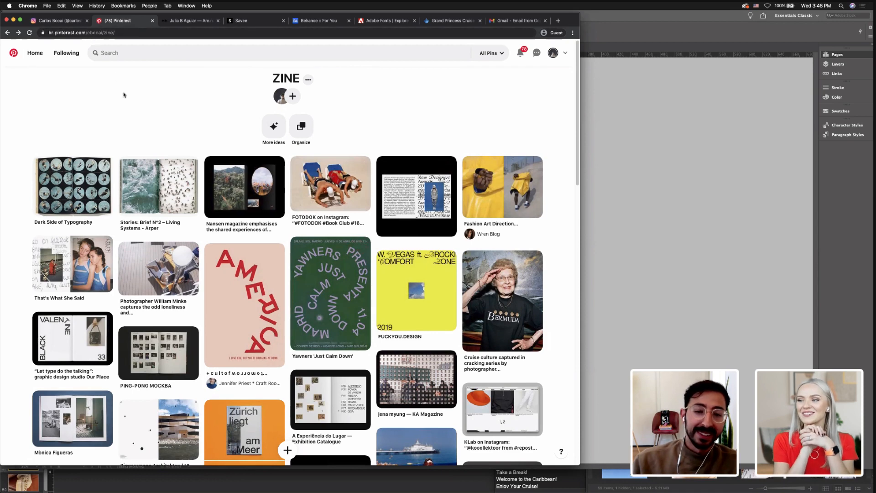
left_click(519, 302)
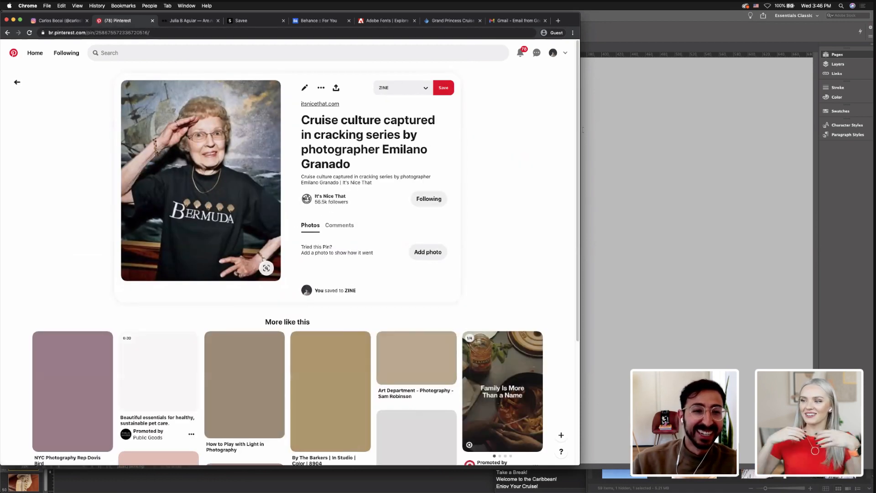
left_click(7, 32)
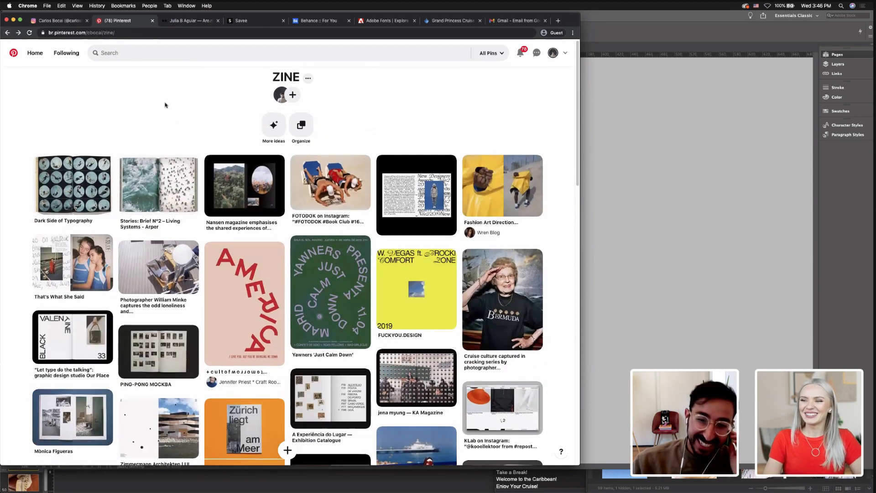
Browse the ZINE board and open the pin of the bilingual printed magazine about the Internet
scroll(165, 105, "down", 1)
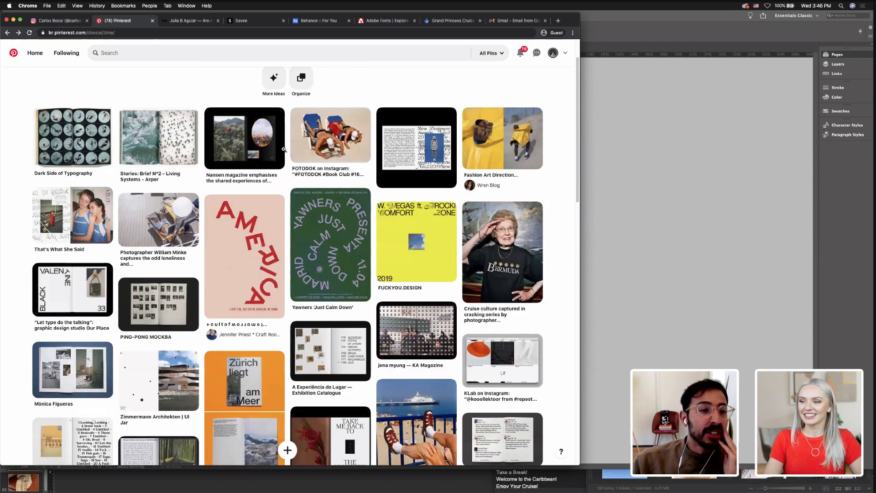
scroll(283, 150, "down", 3)
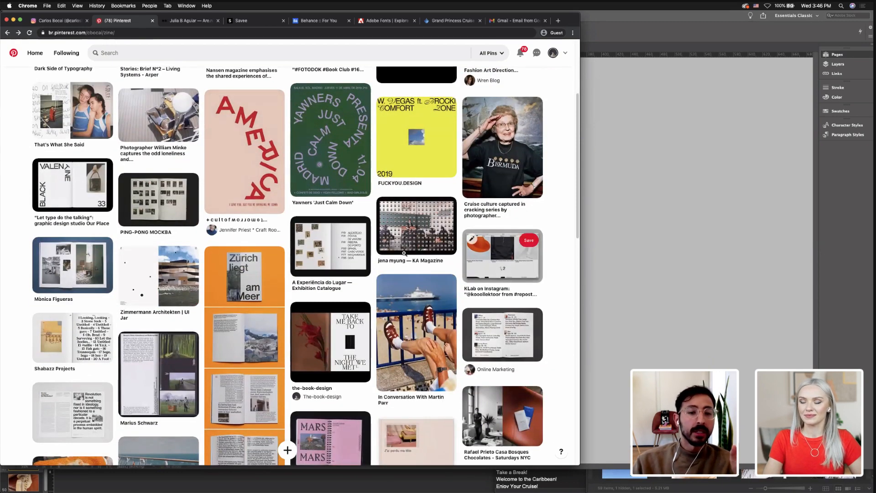
scroll(402, 253, "up", 2)
scroll(402, 253, "down", 5)
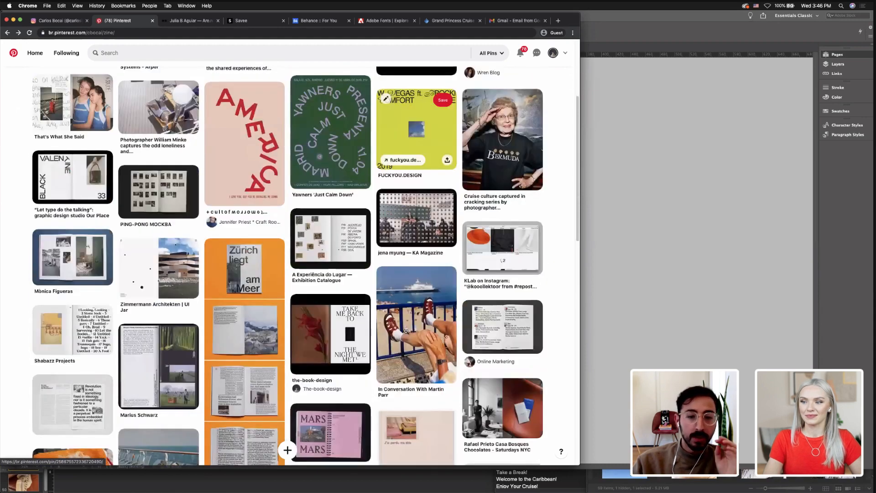
left_click(412, 342)
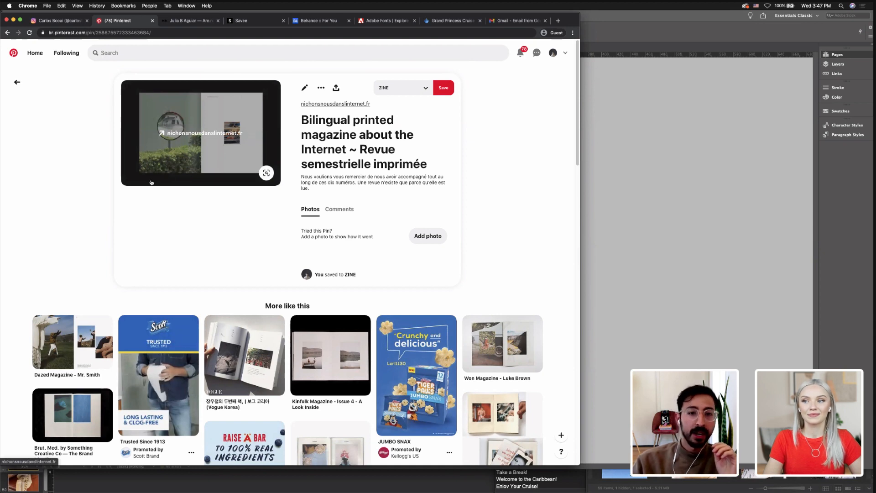
Switch to InDesign and move the ship boarding photo on page 7 to the page's top-left corner at the spine
left_click(598, 247)
scroll(484, 206, "up", 5)
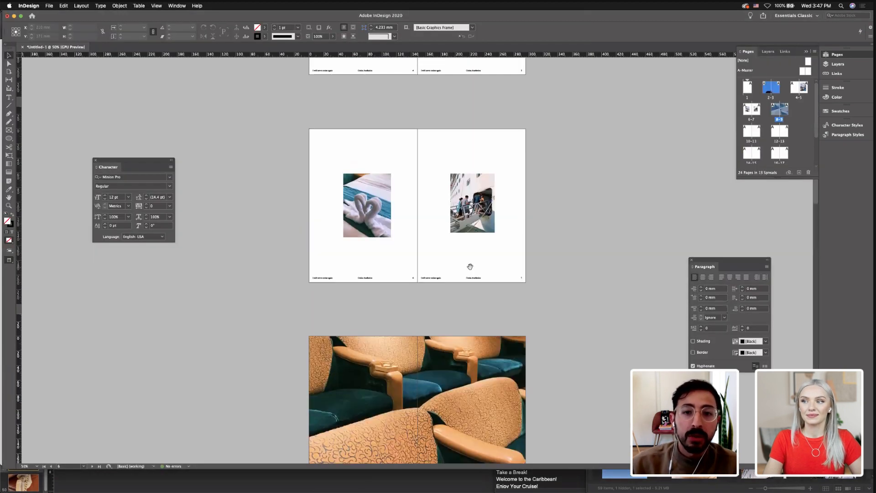
scroll(421, 220, "up", 2)
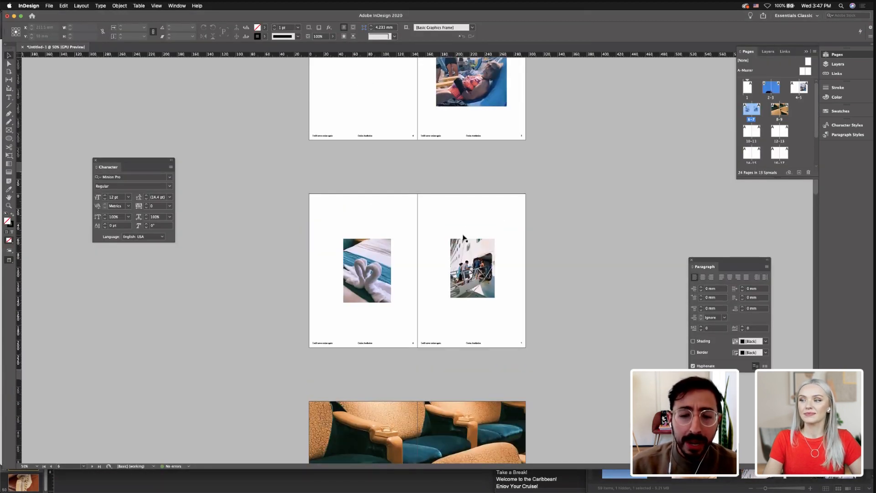
left_click(458, 252)
key("super+equal")
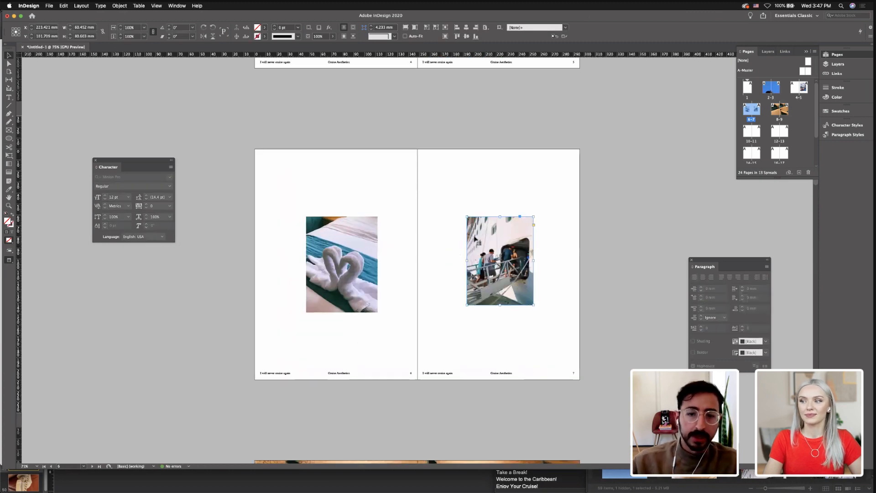
left_click_drag(474, 237, 425, 172)
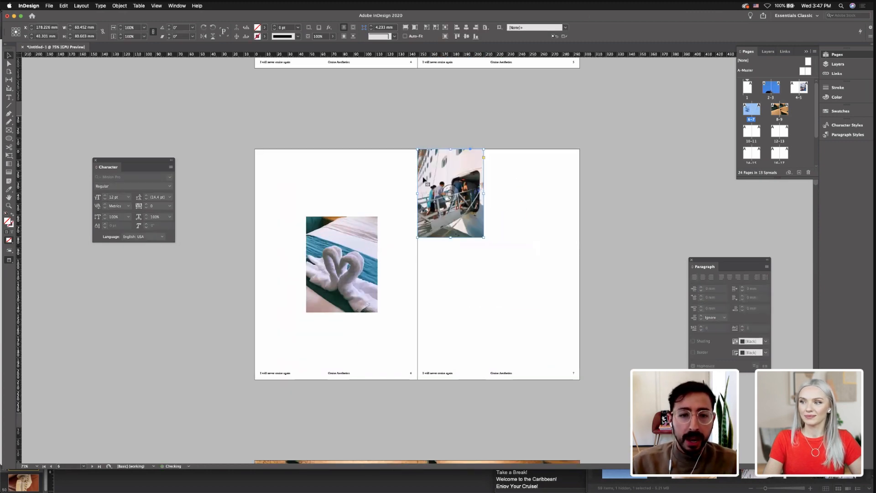
Using the guides, enlarge the boarding photo to fill page 7 out to the bleed, then return to the preview display
key("w")
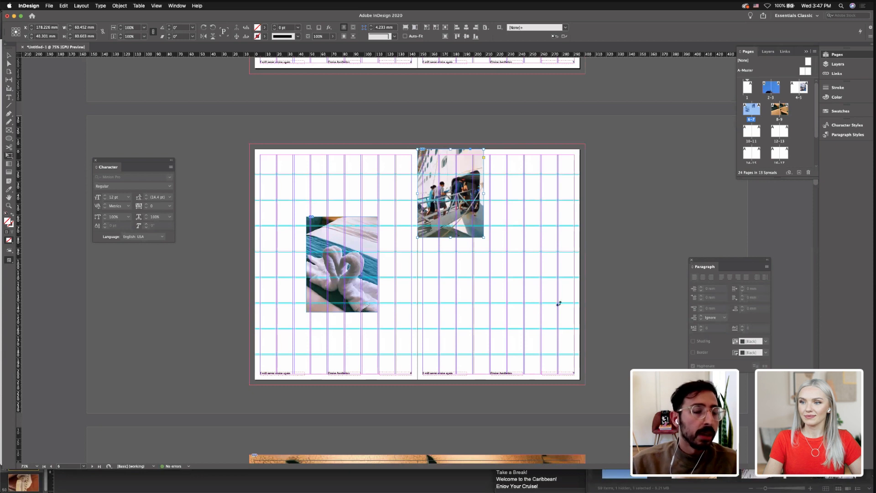
left_click_drag(481, 238, 597, 355)
left_click_drag(599, 146, 599, 144)
key("w")
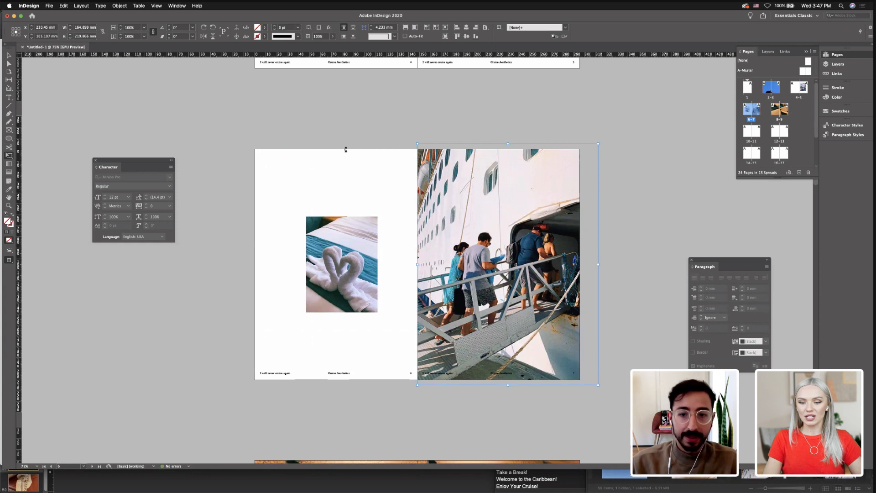
Shift the boarding photo leftward inside its frame on page 7 to show more of the ship's doorway, then deselect it
key("a")
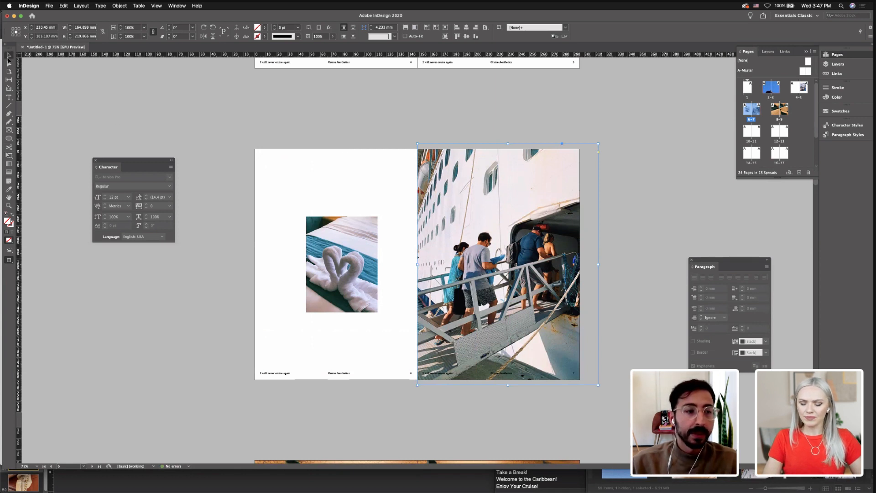
left_click_drag(517, 218, 489, 222)
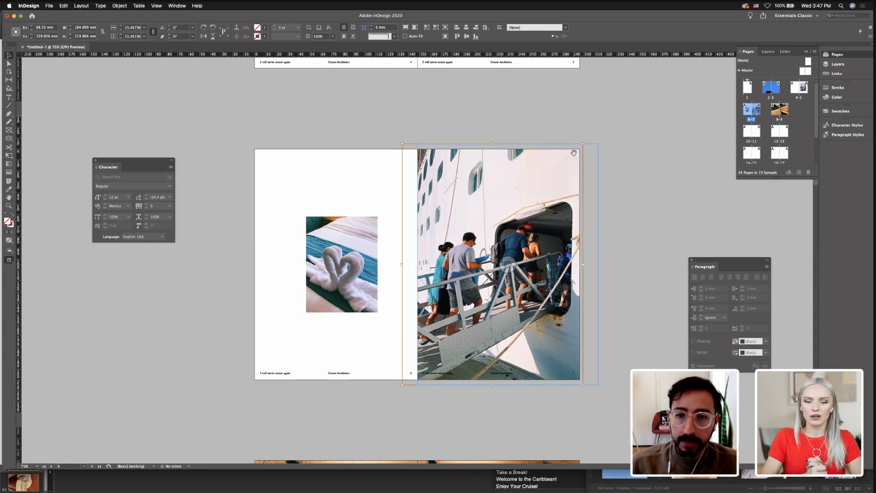
left_click(548, 140)
left_click(533, 210)
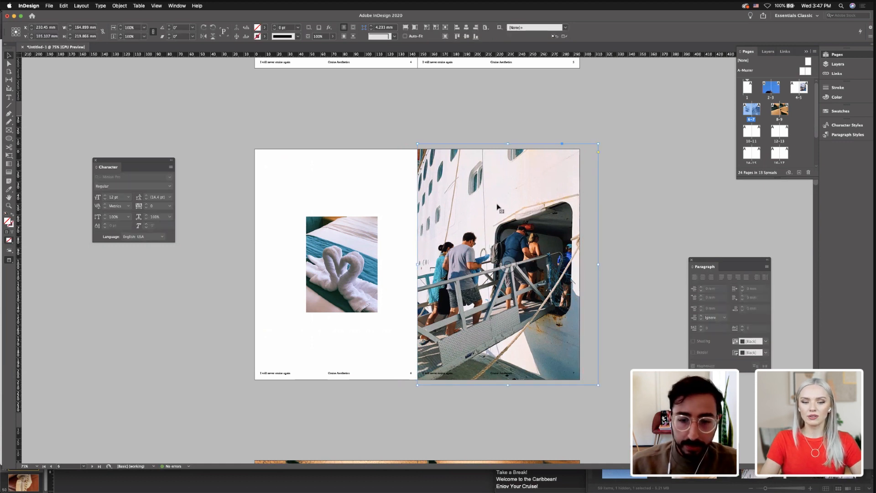
left_click(524, 124)
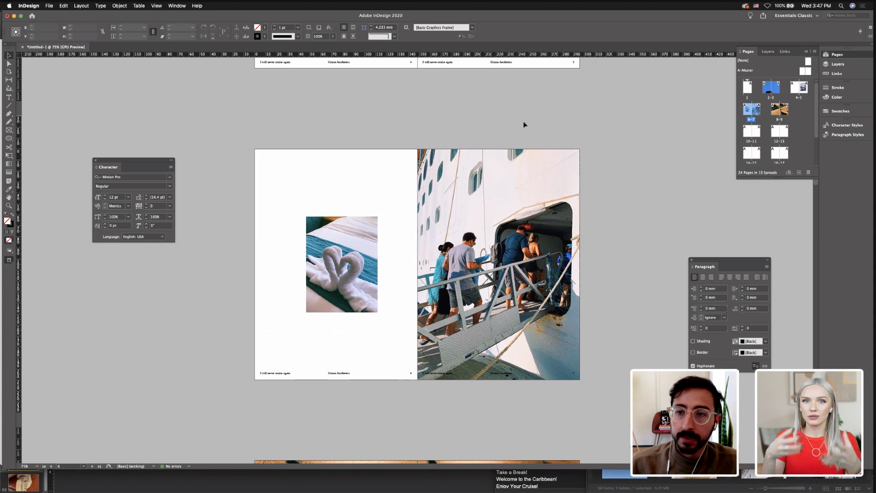
left_click(520, 168)
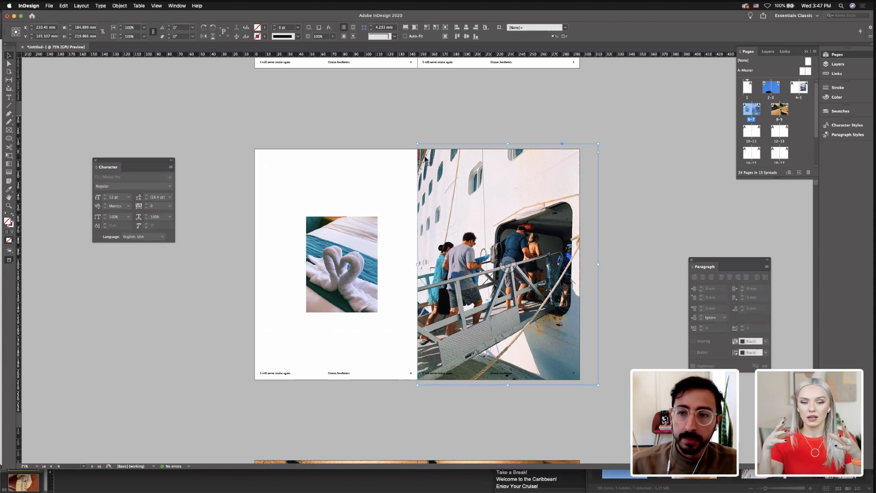
left_click(386, 179)
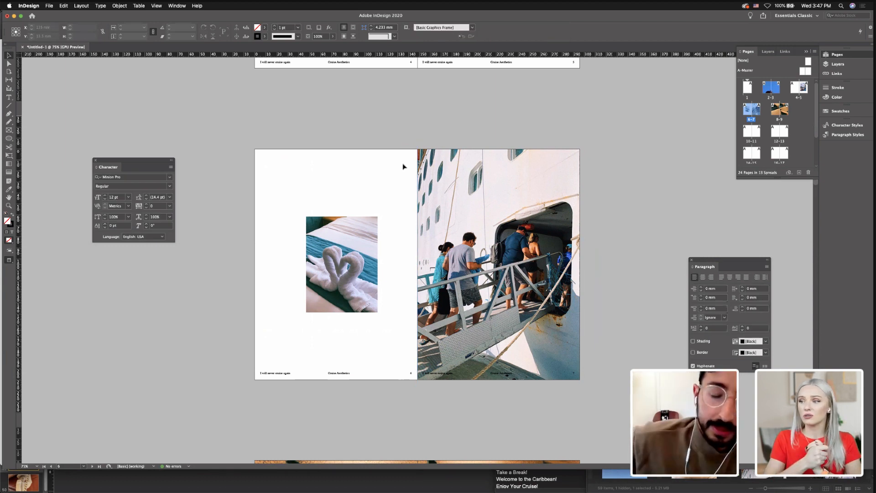
left_click(474, 205)
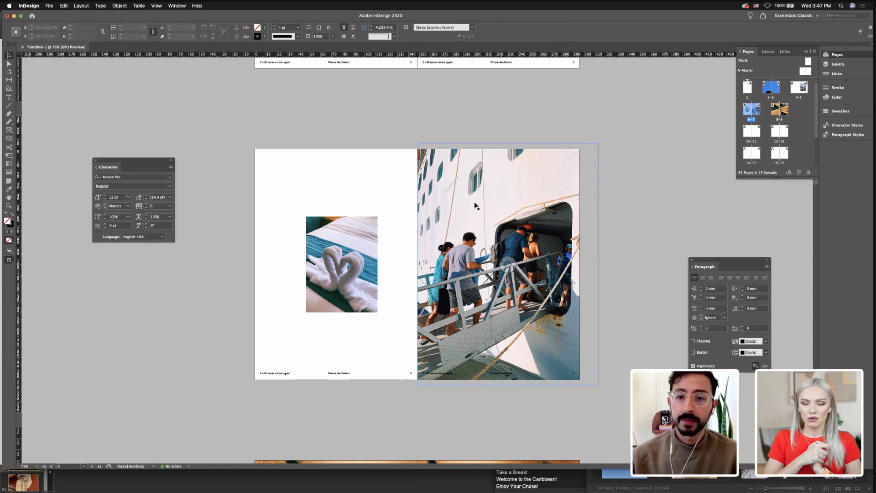
left_click(470, 214)
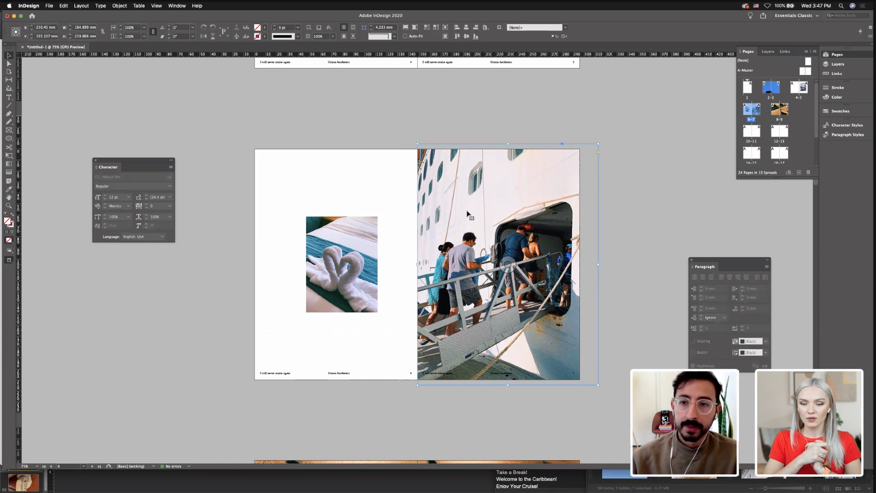
left_click(405, 144)
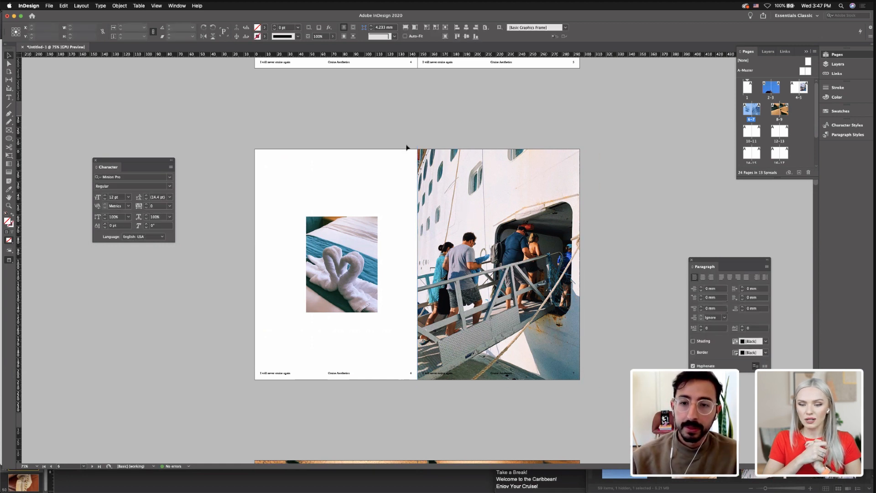
With the guides shown, trim the boarding photo frame's outer edge back to the bleed line, then return to the preview display
left_click(453, 162)
key("w")
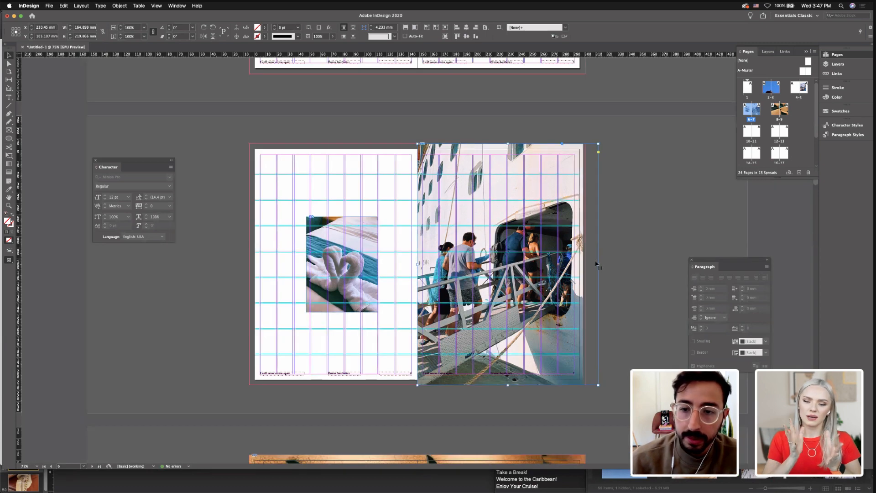
left_click_drag(597, 265, 586, 265)
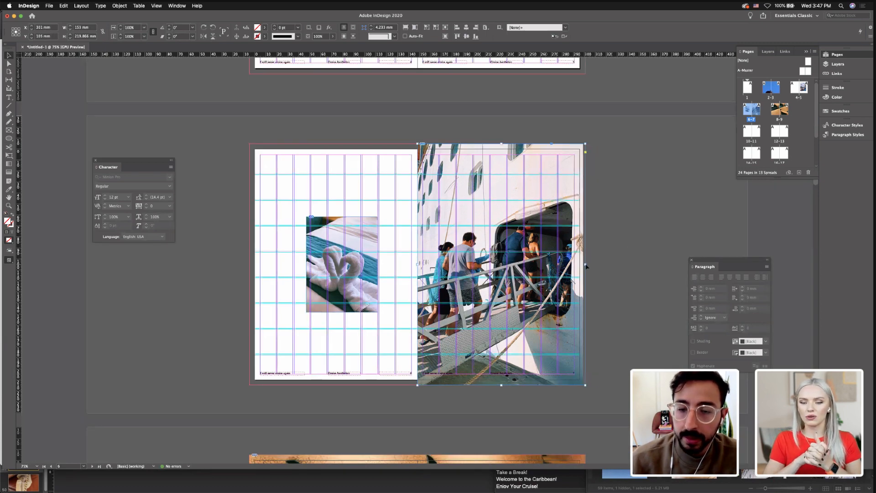
key("w")
left_click(632, 234)
Enlarge the boarding photo inside its frame and reposition it so the passengers on the gangway fill page 7
double_click(565, 217)
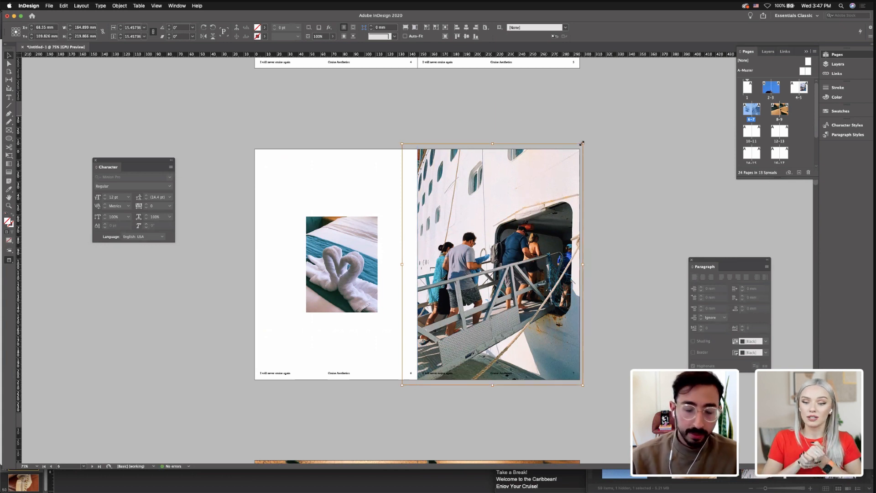
left_click_drag(582, 143, 600, 133)
left_click_drag(529, 265, 523, 265)
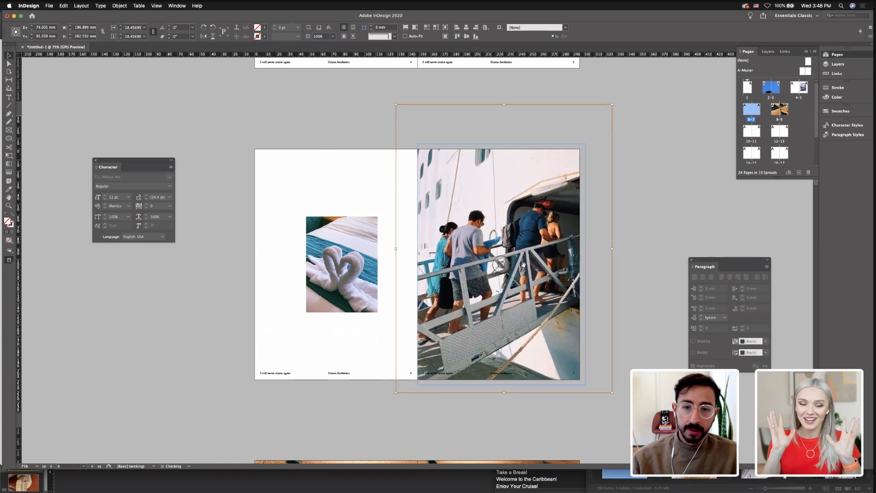
left_click(377, 168)
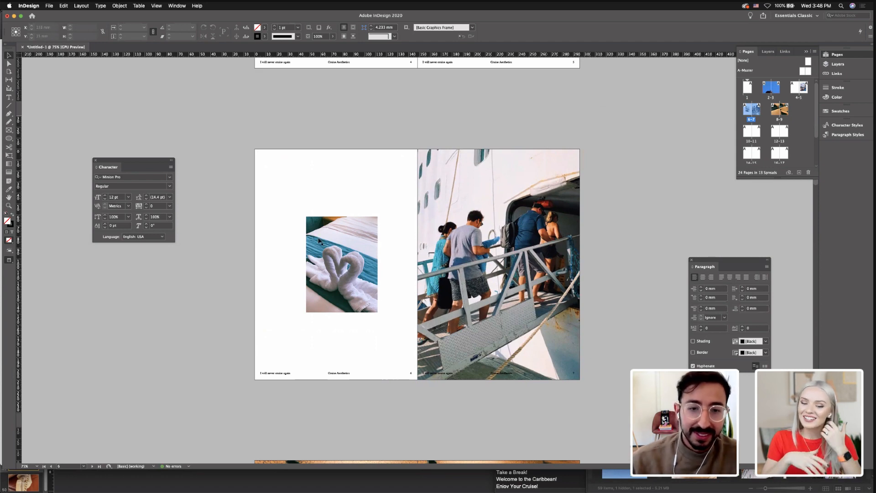
Show the guides and nudge the towel swan photo on page 6 slightly left, checking the spread in preview
key("w")
left_click_drag(362, 249, 360, 252)
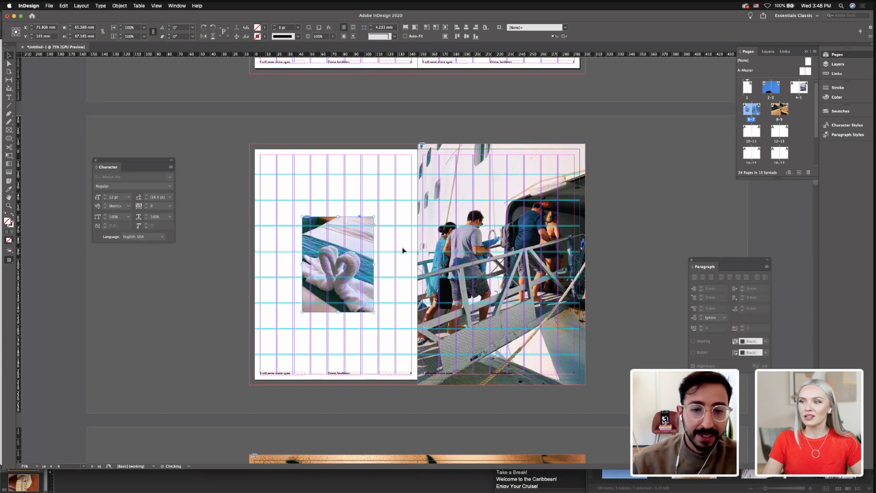
left_click(403, 250)
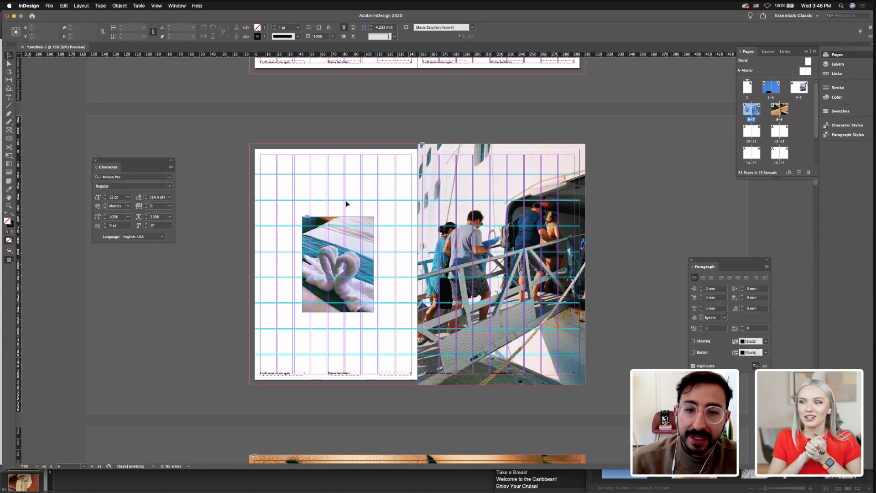
key("w")
key("w")
left_click(354, 230)
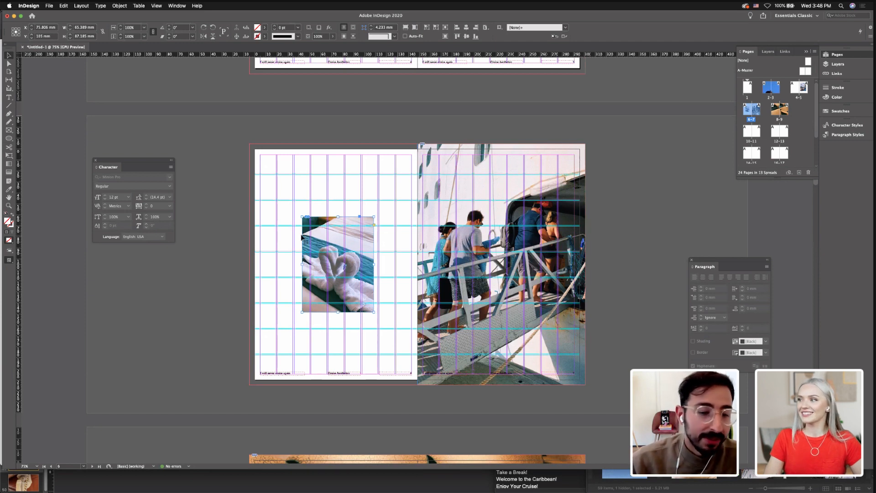
left_click(8, 156)
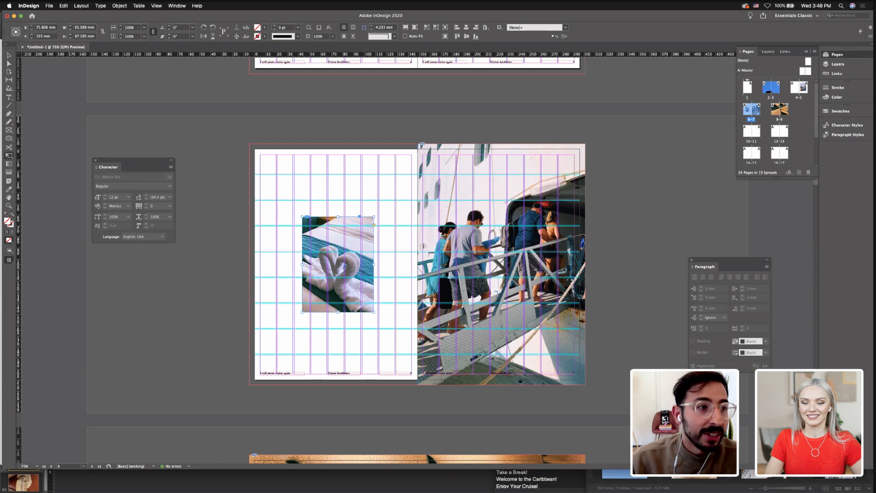
left_click(9, 55)
left_click(329, 197)
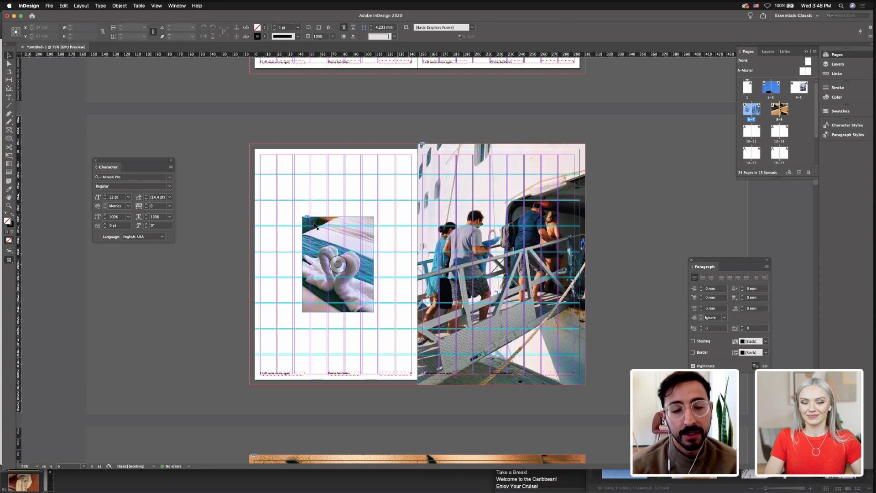
Try cropping the towel swan photo from its top-left corner and left edge to the grid, and undo the crops
left_click(320, 225)
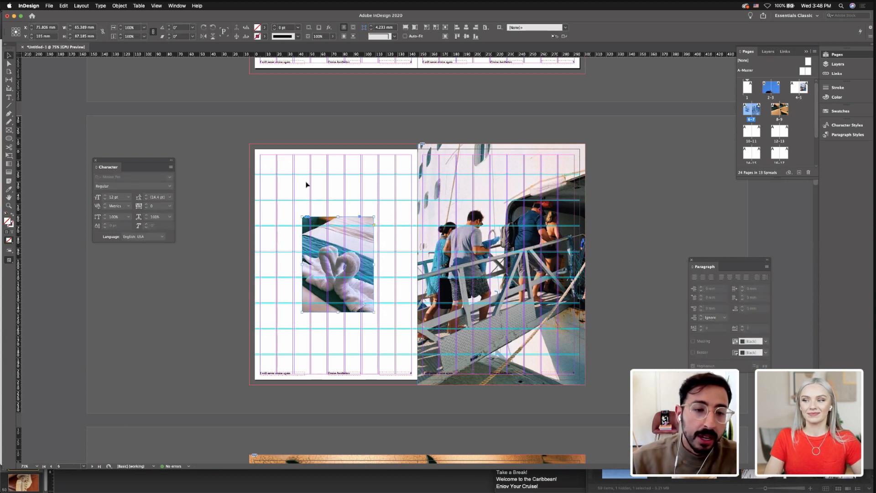
left_click_drag(302, 215, 310, 226)
left_click(296, 207)
left_click(312, 236)
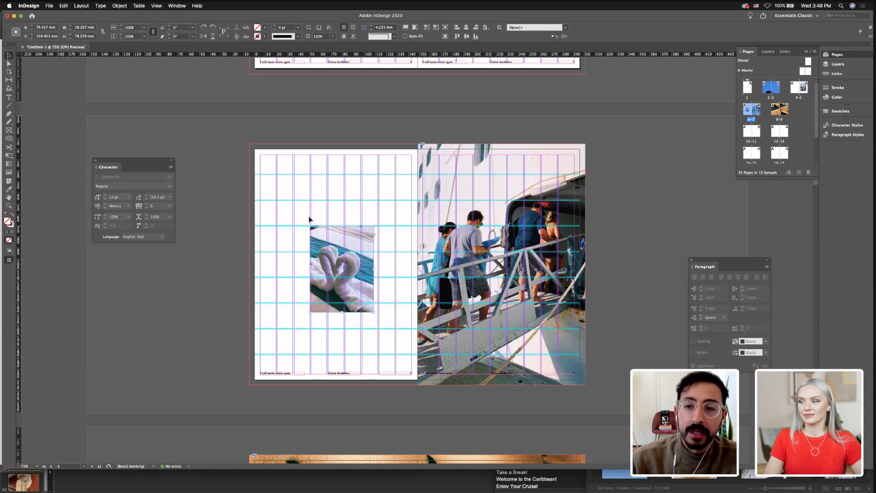
left_click_drag(311, 269, 312, 268)
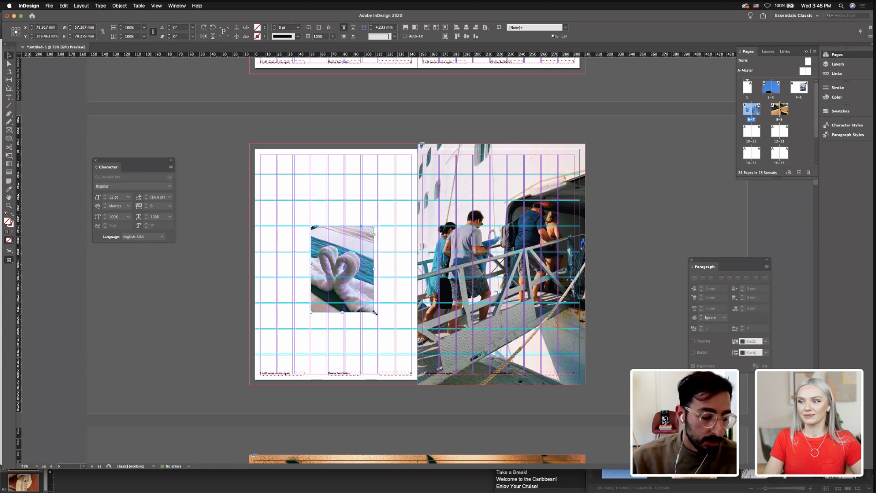
key("super+z")
key("super+z")
left_click(393, 273)
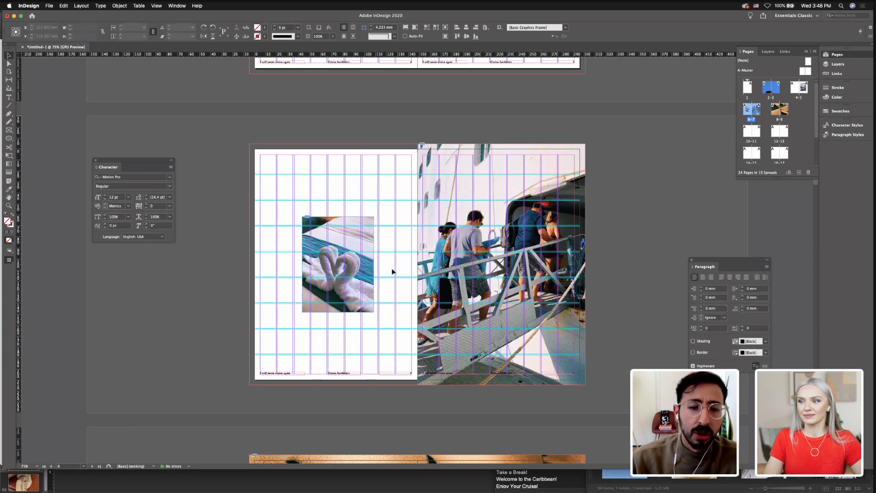
Move the towel swan photo to the center of page 6, at X 74 mm and Y 105 mm
left_click(367, 240)
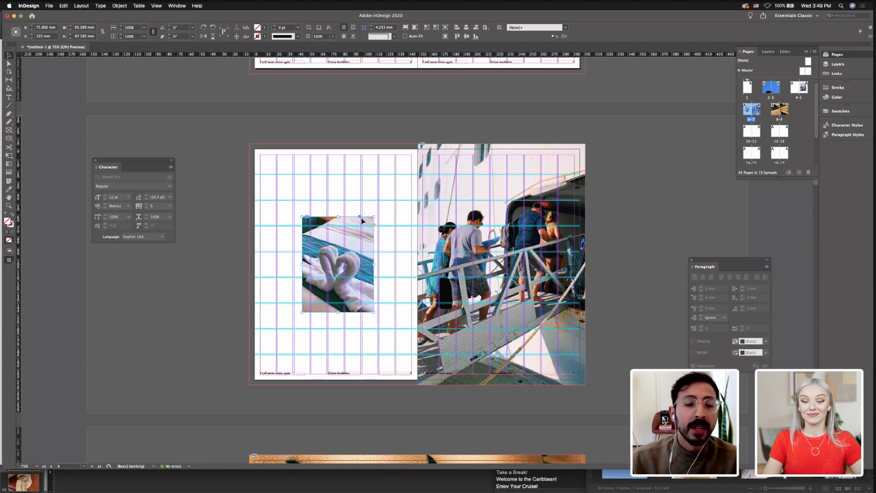
left_click(267, 138)
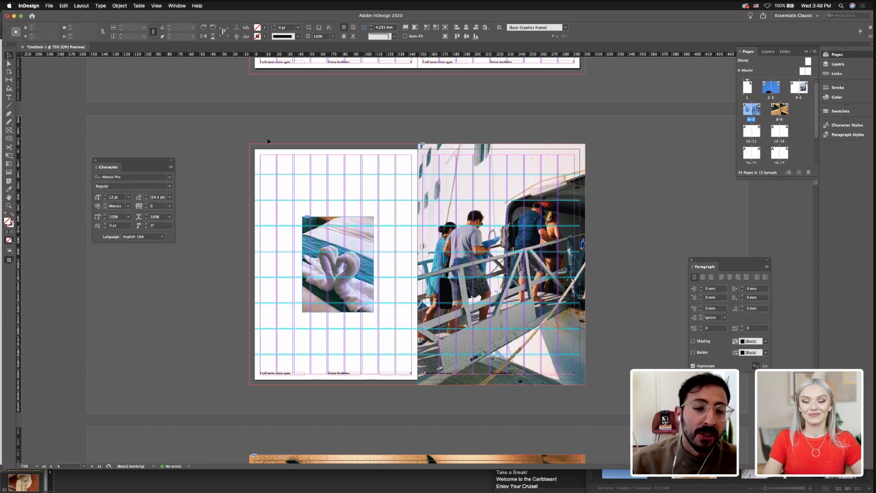
left_click_drag(325, 218, 320, 223)
left_click(317, 197)
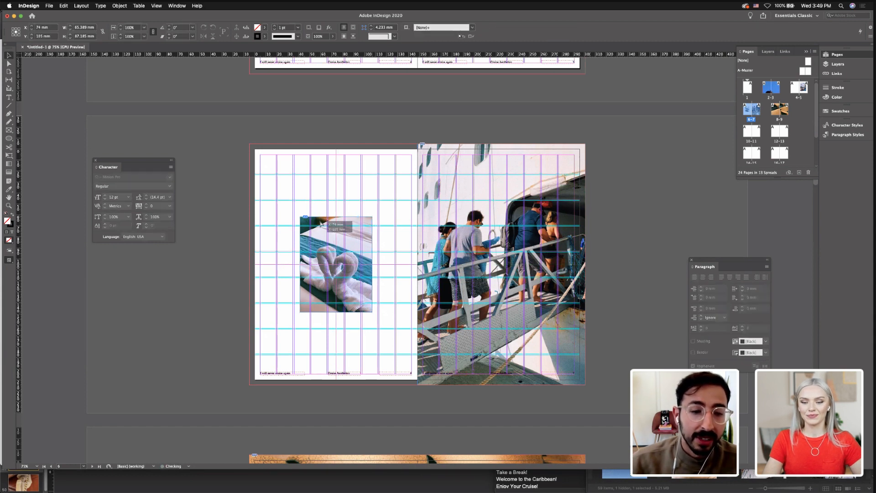
left_click(293, 215)
left_click(304, 222)
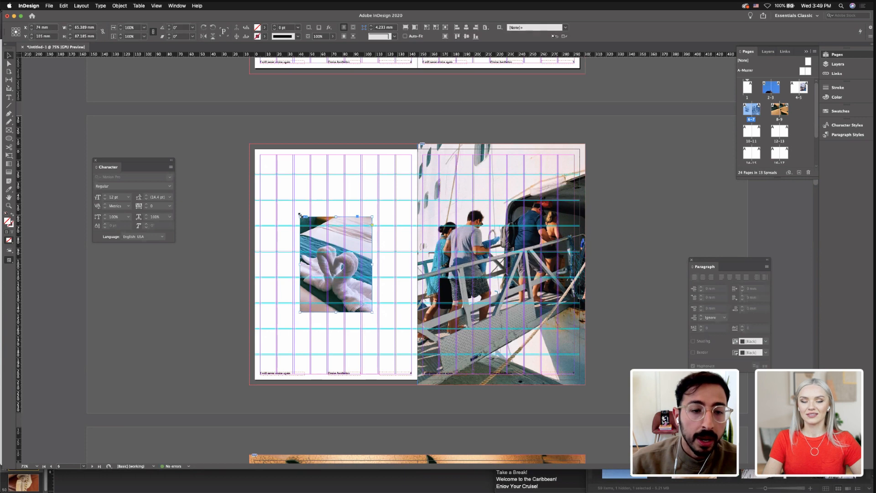
Try a tighter crop of the centered towel photo from its top-left corner, check it in preview, and undo it
left_click_drag(300, 216, 311, 227)
left_click(294, 209)
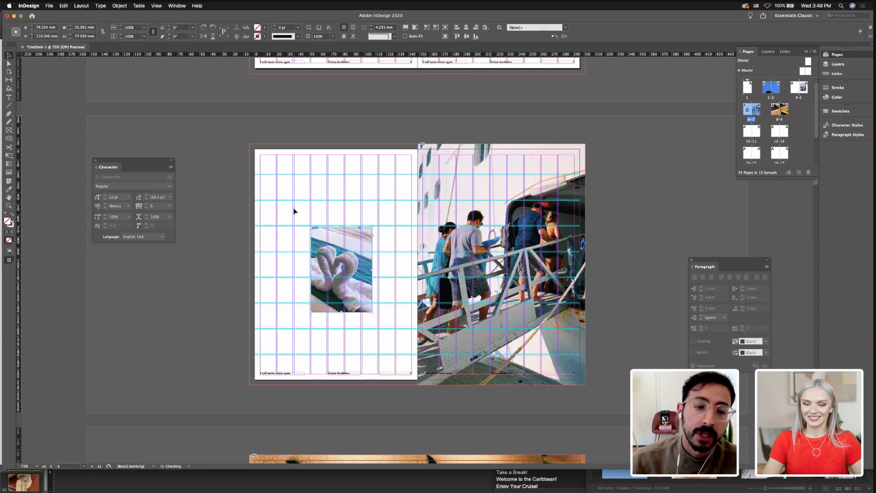
key("w")
key("w")
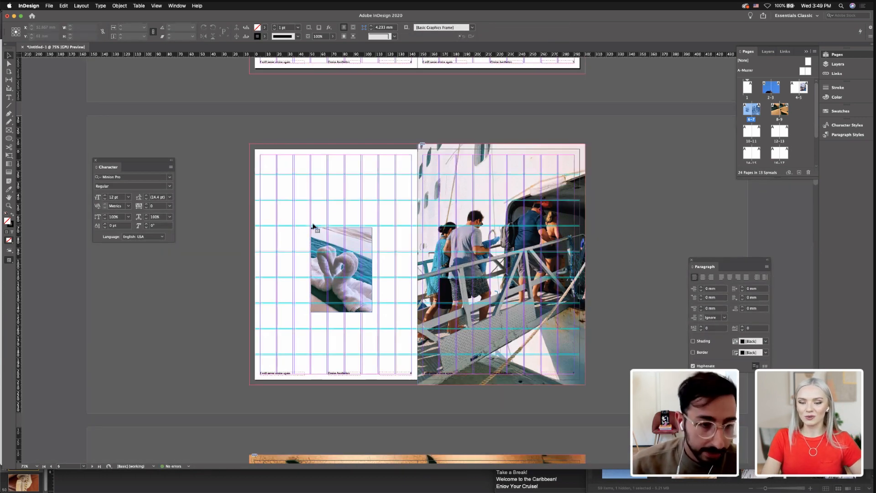
key("super+z")
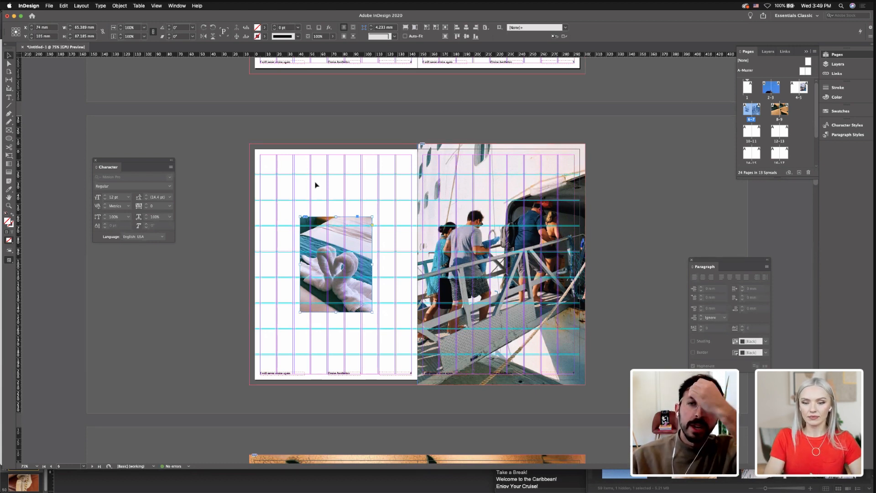
left_click(301, 197)
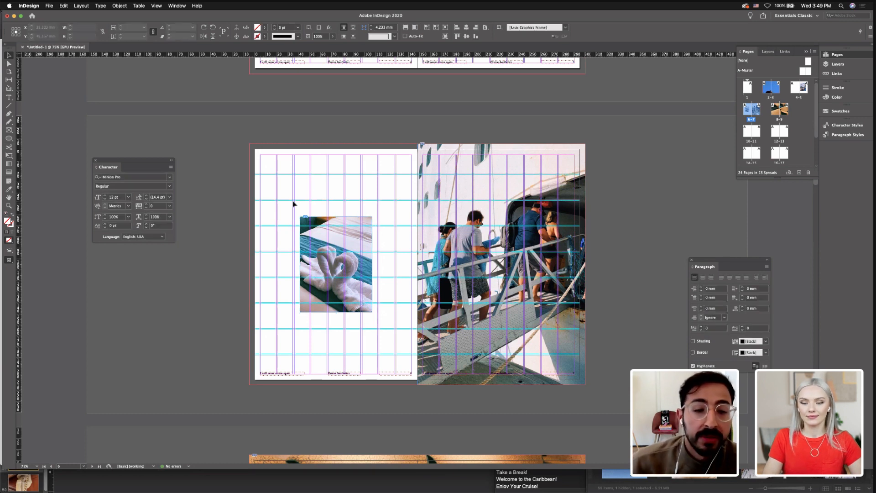
Crop the towel swan photo's frame to the grid from its top-left and bottom-right corners, to about 47 × 71 mm
mouse_move(378, 318)
left_mouse_down()
mouse_move(289, 194)
mouse_move(292, 204)
left_mouse_up()
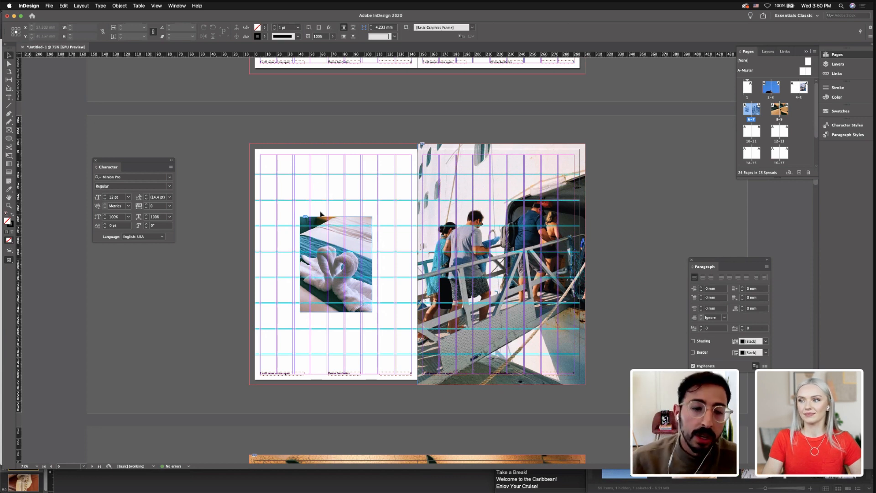
left_click(323, 229)
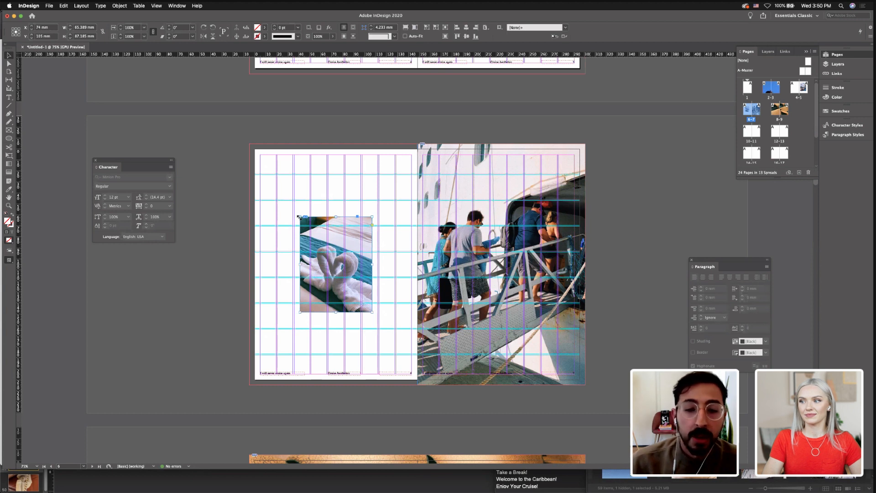
left_click_drag(300, 217, 310, 225)
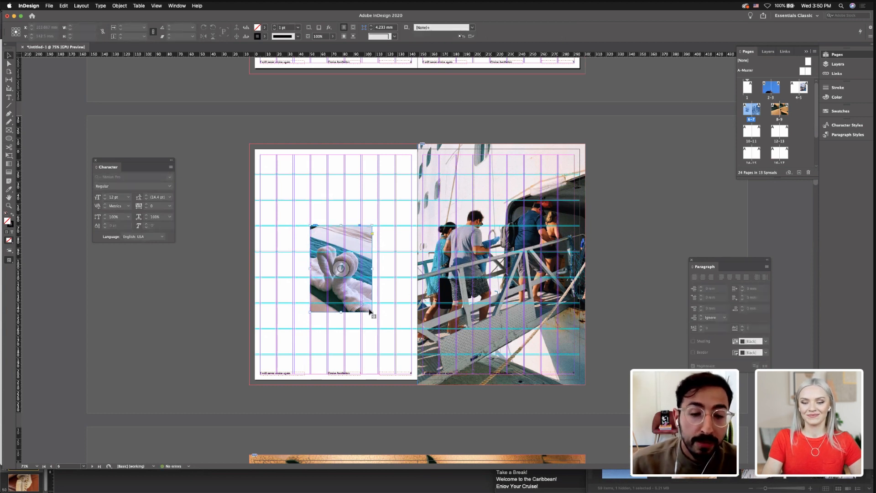
left_click_drag(371, 313, 361, 303)
left_click(303, 274)
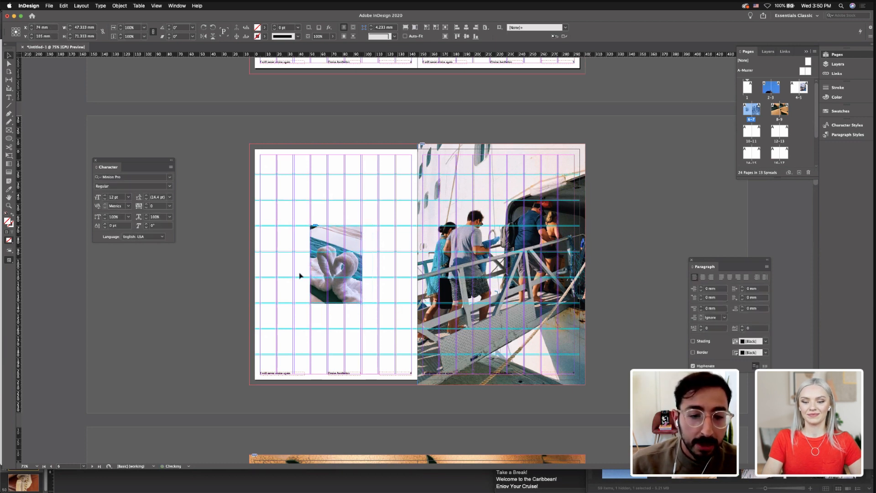
Scale the towel swan image inside its frame down to about 56 × 75 mm, reposition it, and preview the spread
key("w")
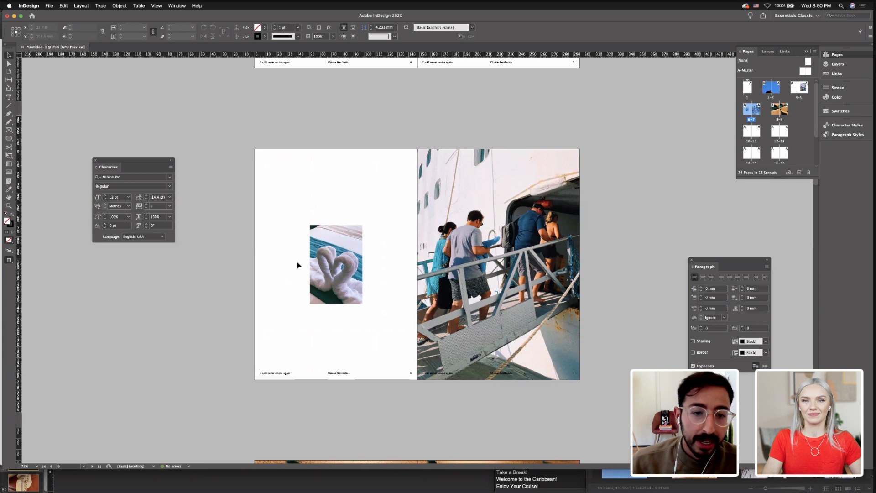
key("w")
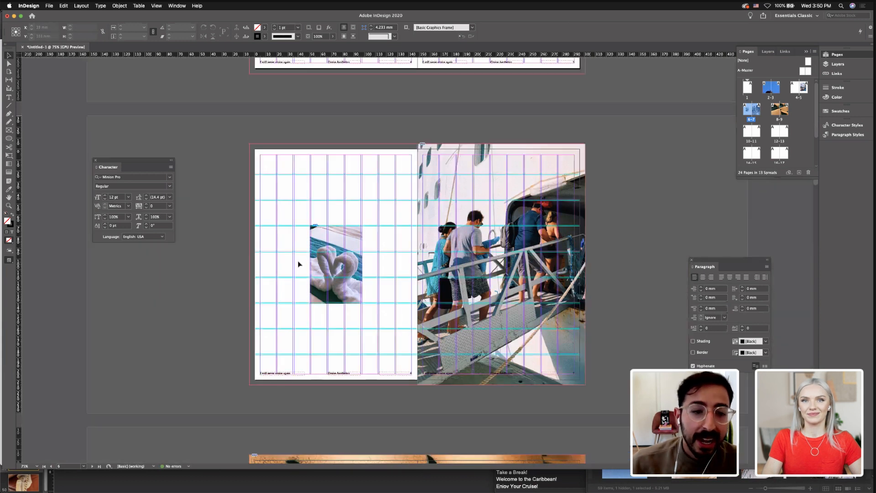
left_click(334, 264)
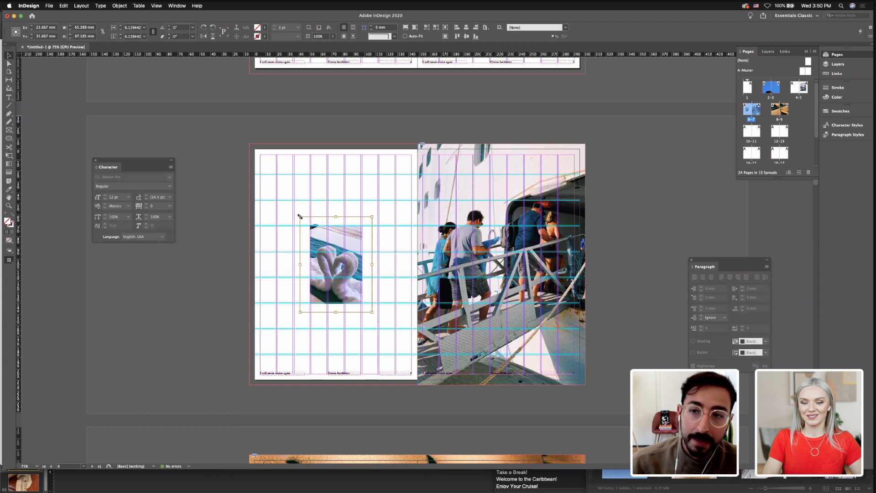
left_click_drag(299, 216, 304, 221)
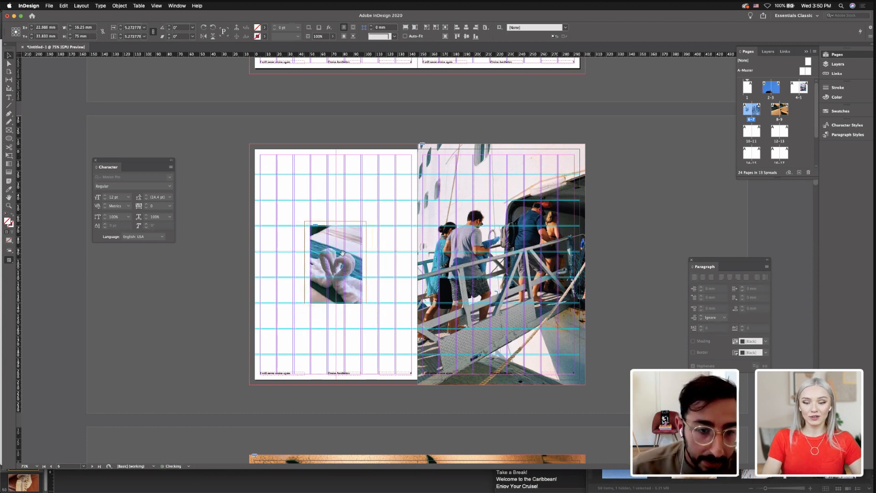
left_click_drag(342, 253, 344, 252)
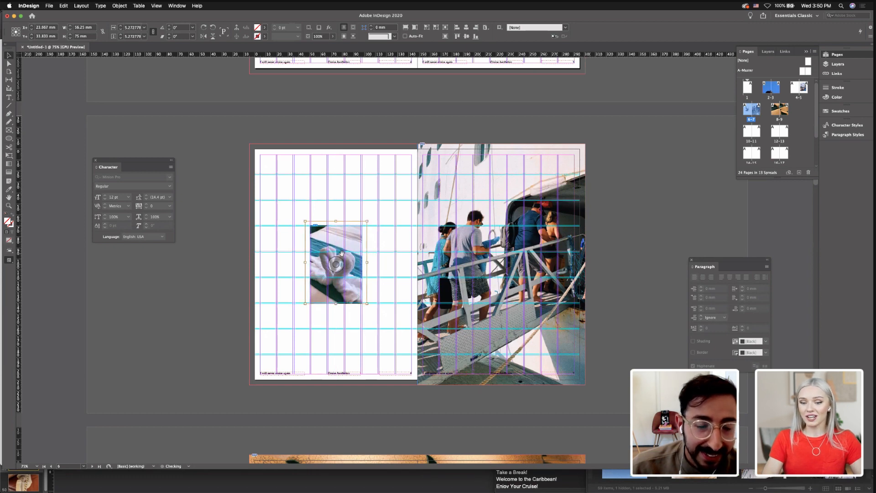
left_click(283, 223)
key("w")
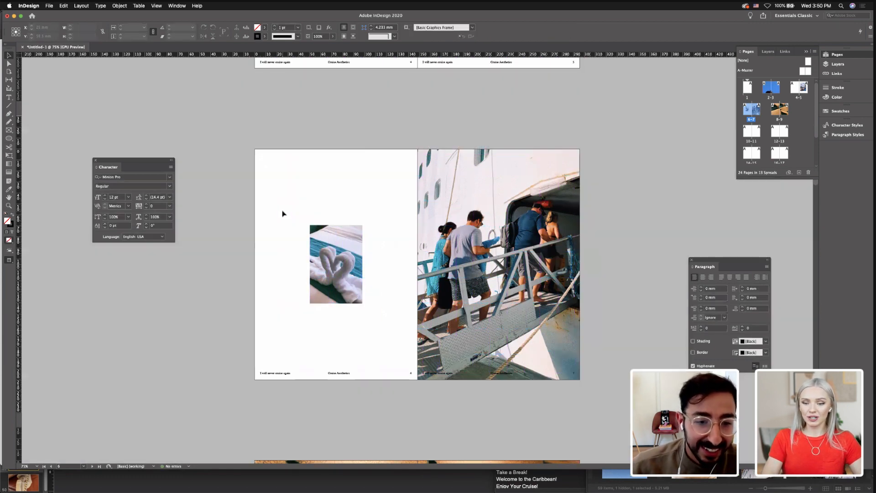
Examine the towel photo's frame edges against the grid lines, with and without the preview
key("w")
left_click(332, 236)
left_click(267, 226)
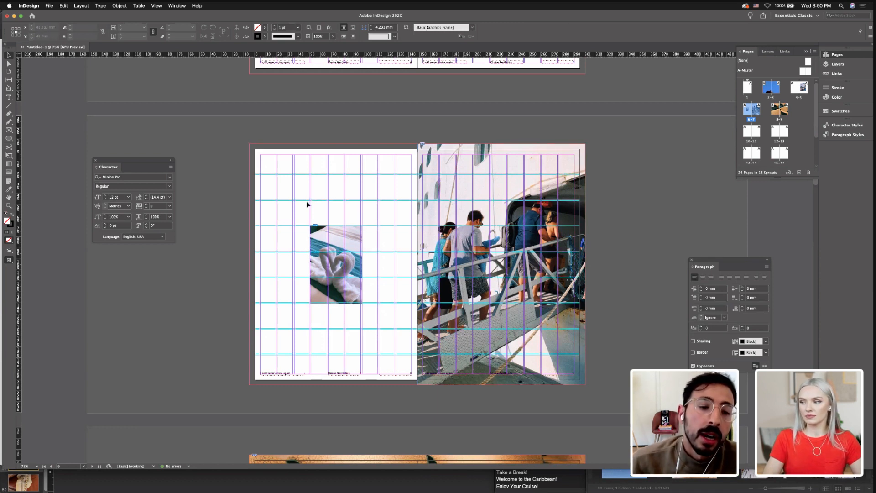
left_click(318, 245)
left_click(310, 227)
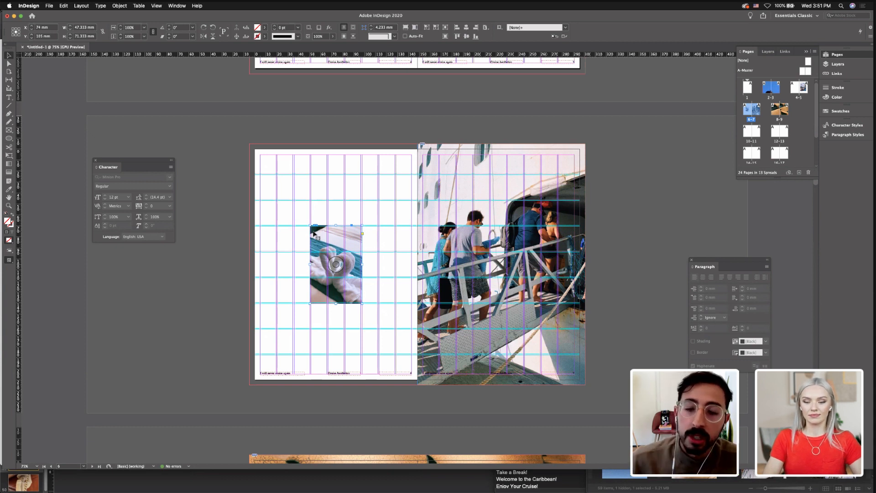
left_click(279, 241)
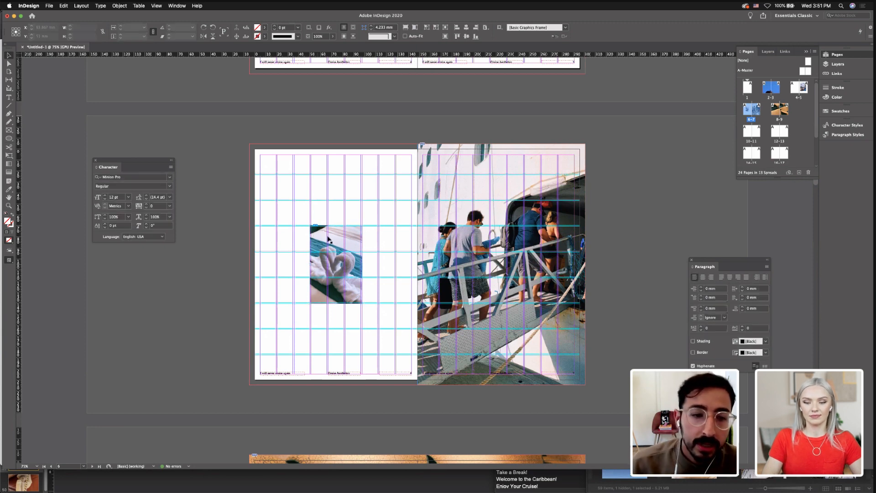
key("w")
key("w")
Trim all four edges of the towel photo's frame to the grid, to about 45 × 69 mm
left_click(335, 253)
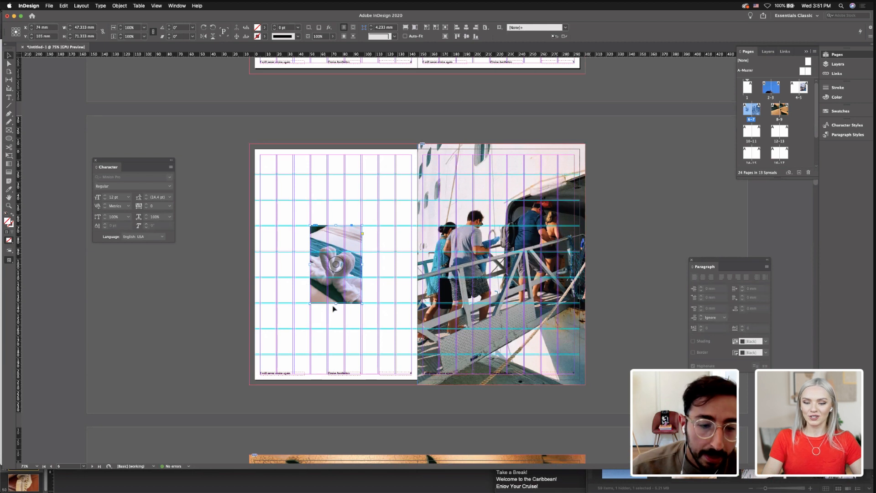
left_click_drag(336, 303, 336, 302)
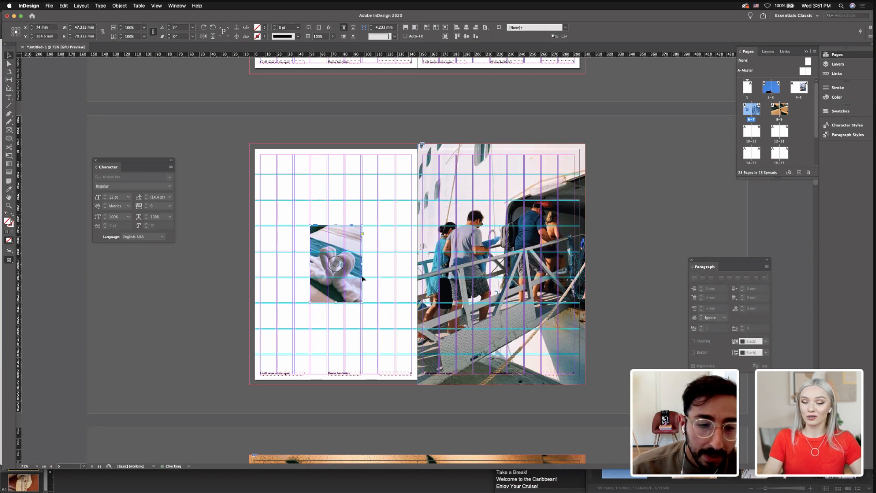
left_click_drag(362, 265, 359, 264)
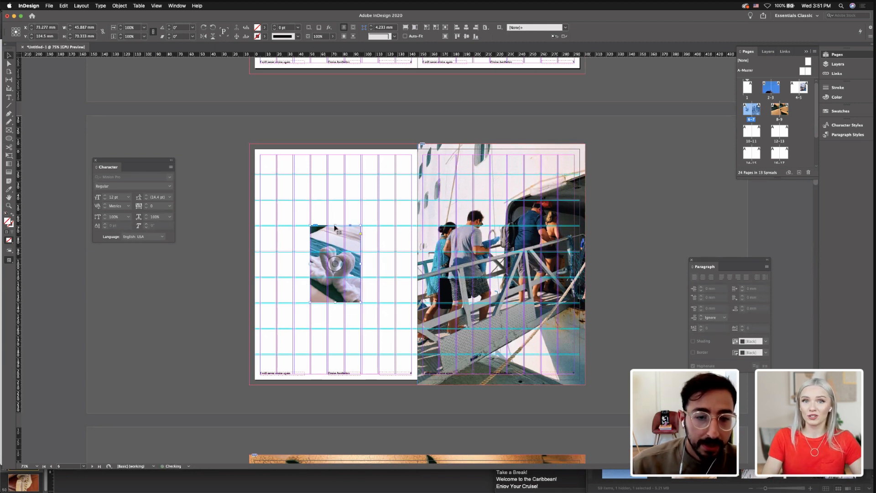
left_click_drag(335, 226, 336, 227)
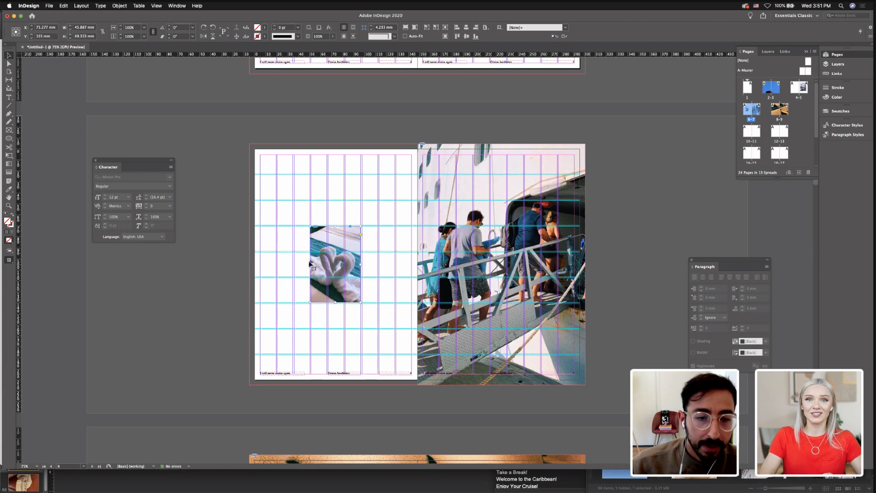
left_click_drag(310, 265, 310, 264)
Shrink the towel image within the trimmed frame to about 53 × 70 mm, reposition it, and check it in preview
left_click(332, 261)
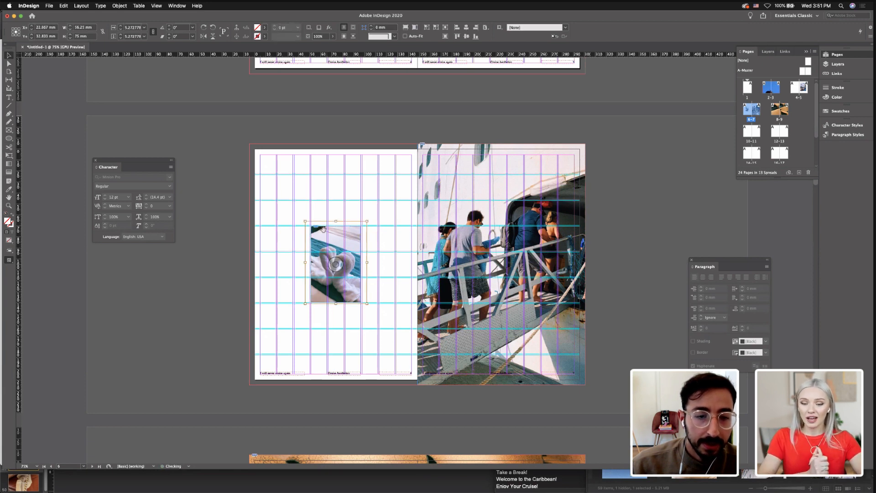
left_click_drag(367, 222, 345, 252)
left_click(391, 256)
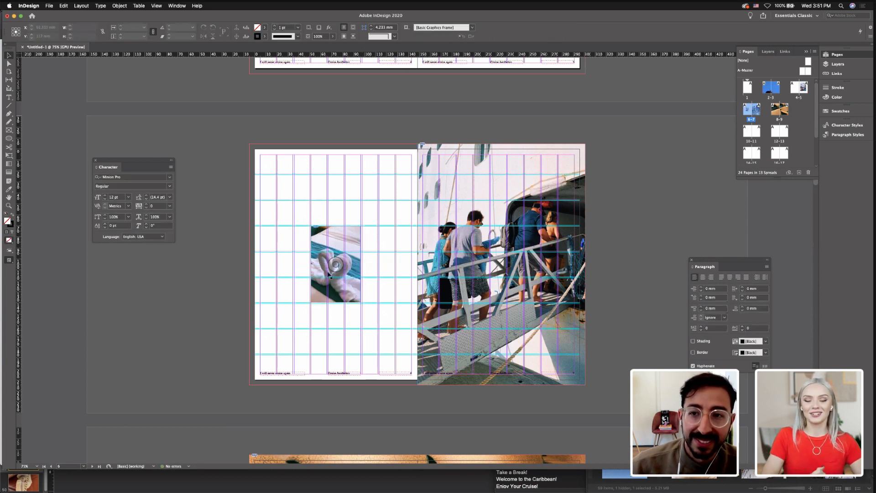
left_click(333, 267)
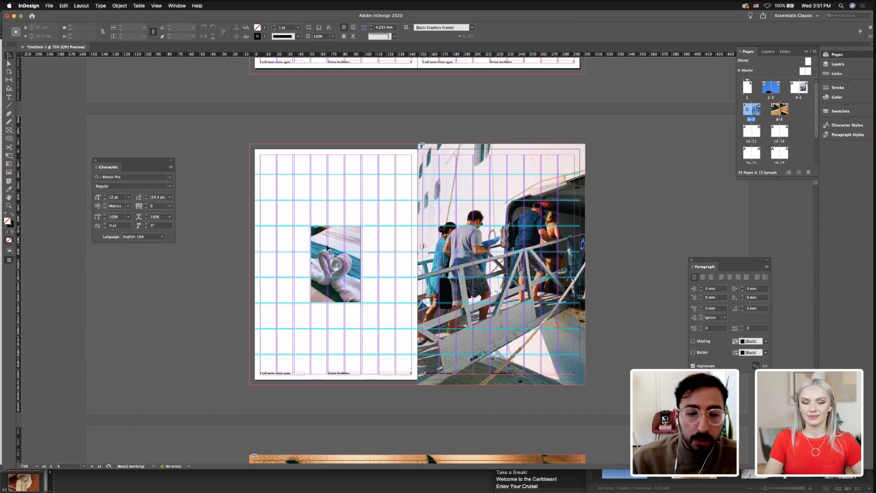
left_click(342, 198)
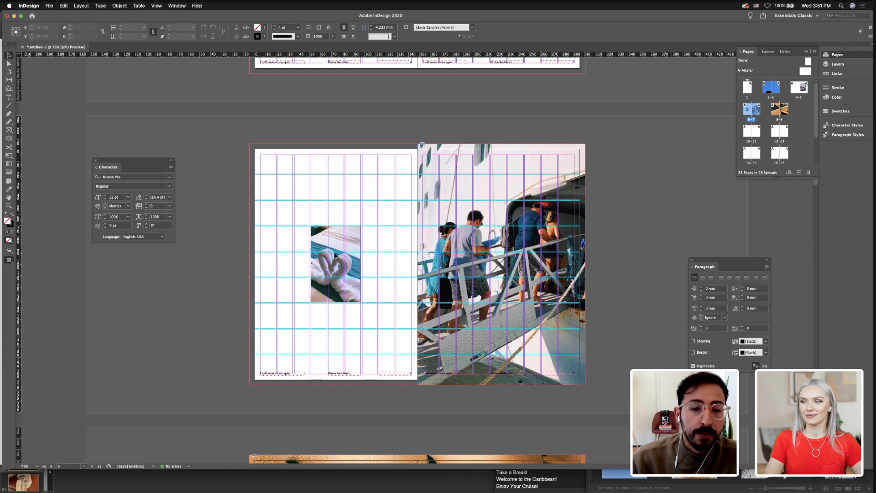
left_click_drag(336, 264, 337, 261)
left_click(339, 222)
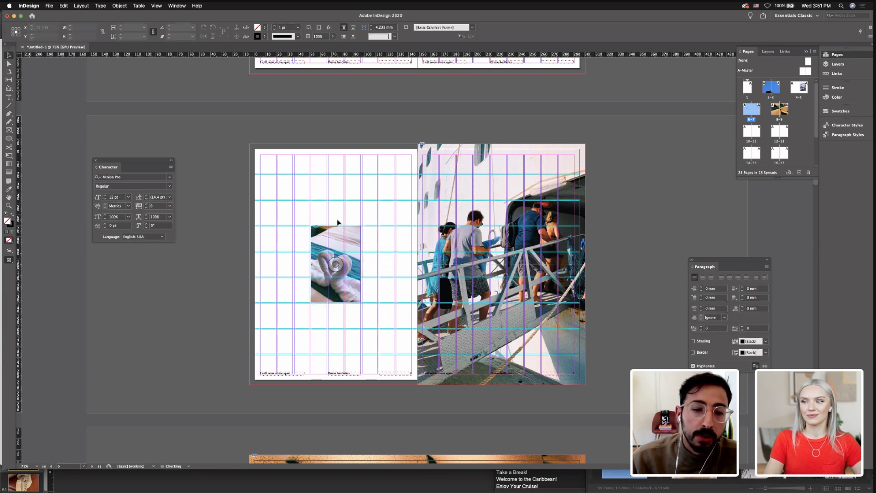
key("w")
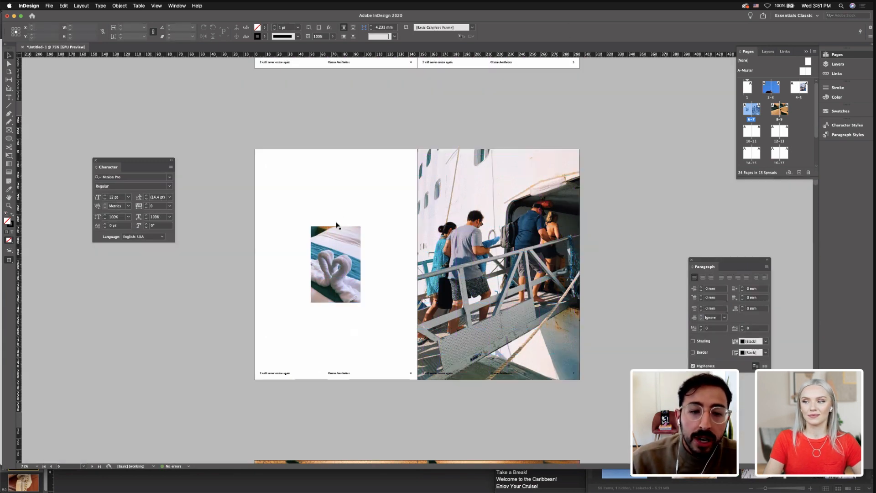
key("w")
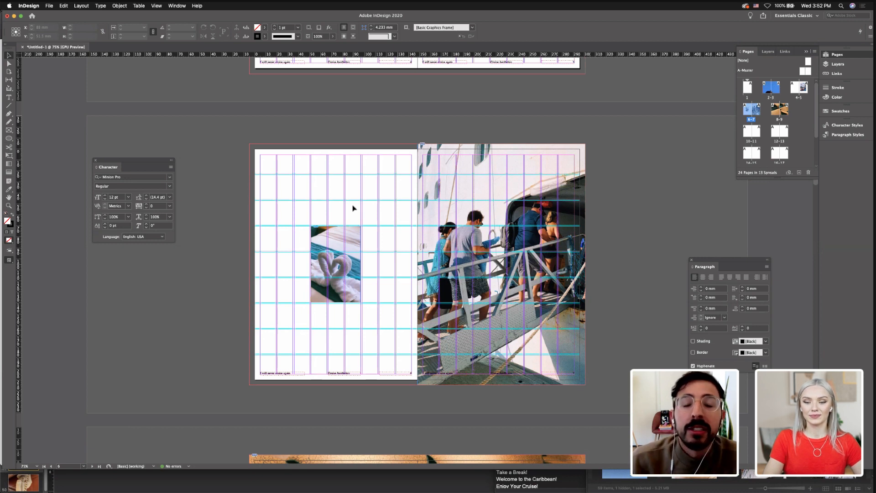
Enlarge the towel image inside its frame to about 63 × 83 mm, shift it upward, and preview the crop
left_click(351, 252)
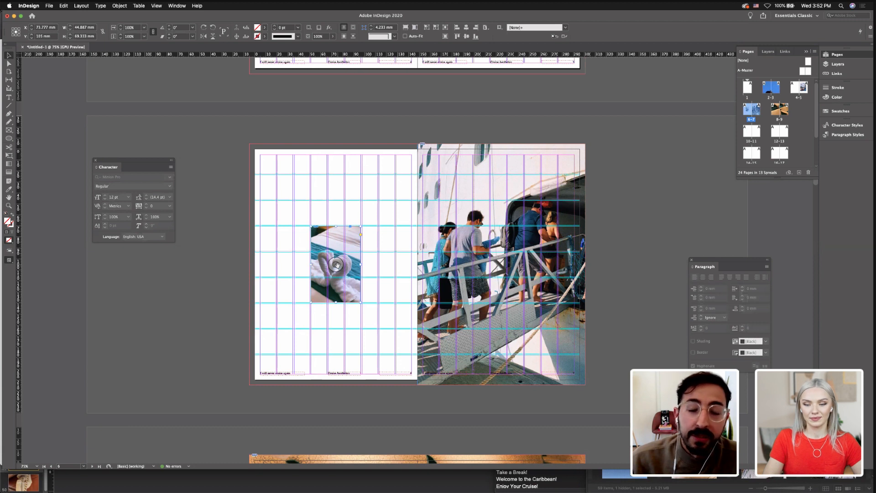
left_click(337, 264)
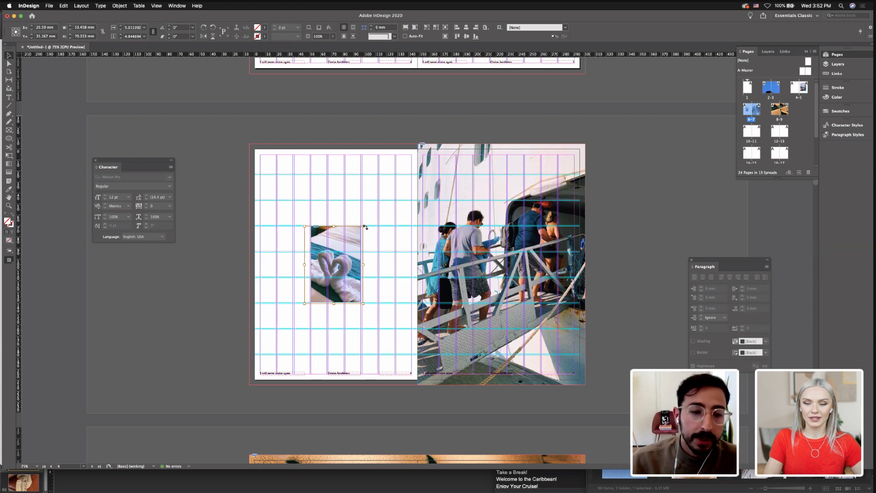
left_click_drag(364, 228, 366, 223)
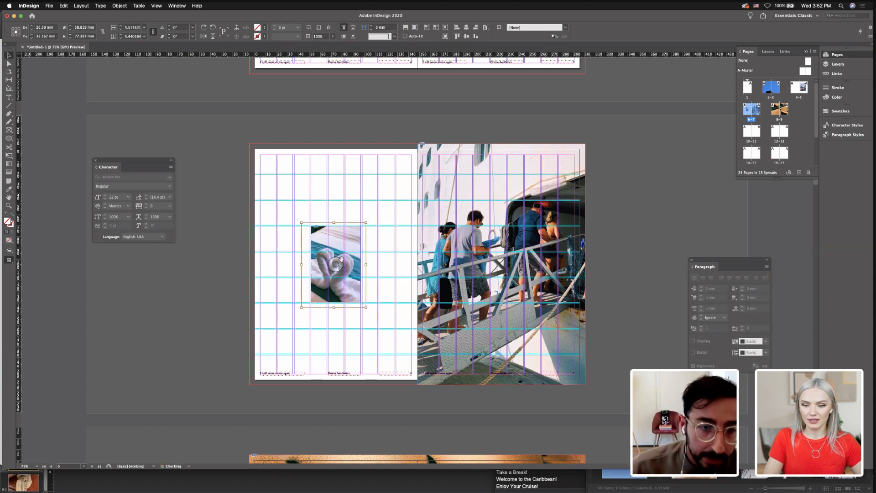
left_click_drag(343, 261, 343, 251)
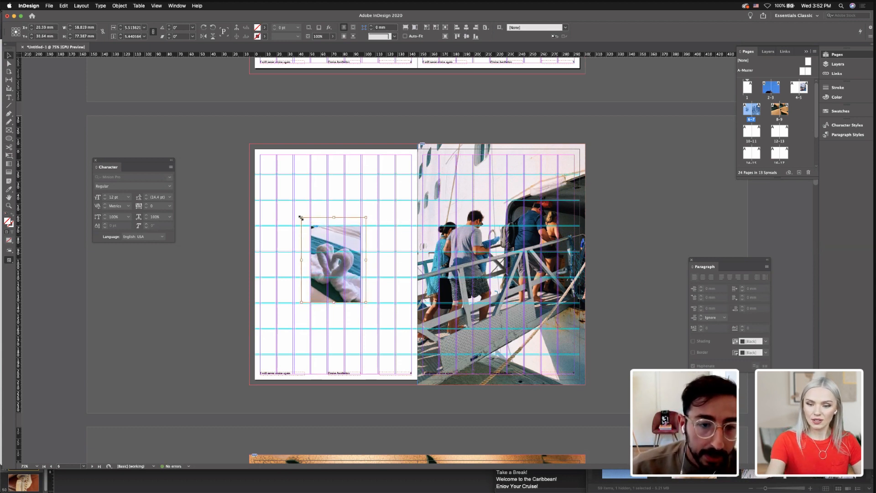
left_click_drag(301, 218, 299, 214)
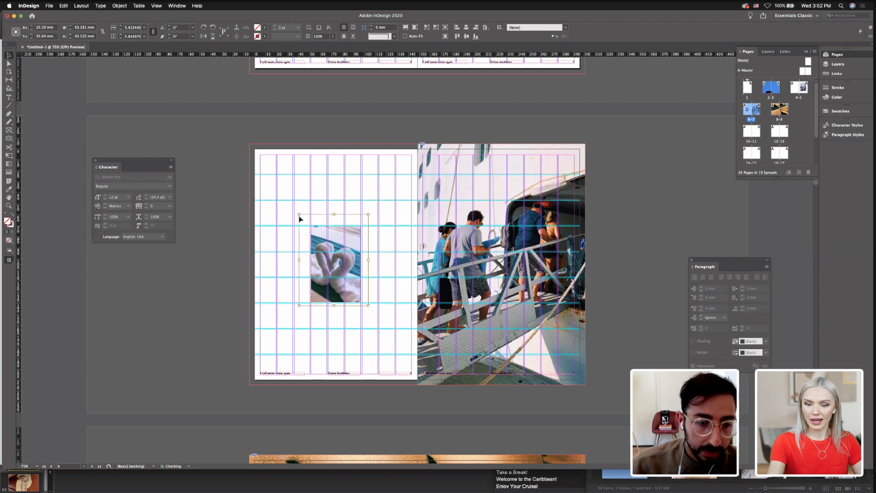
left_click_drag(333, 262, 333, 261)
key("w")
left_click(291, 254)
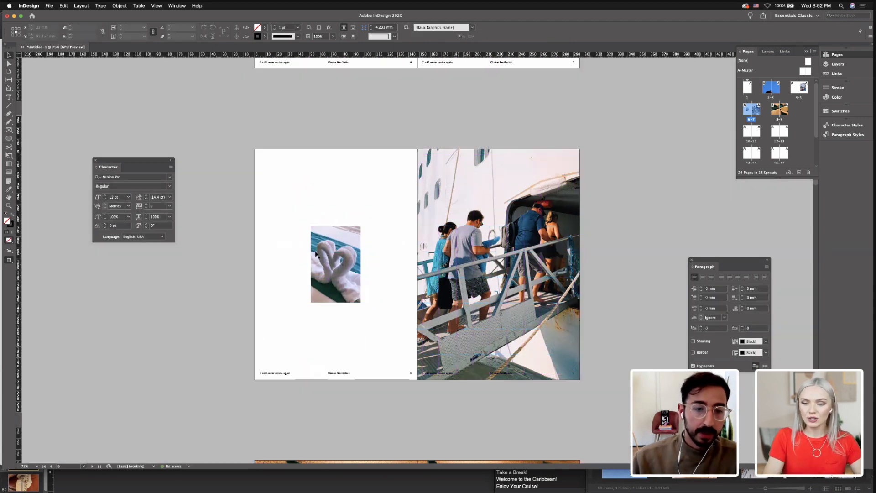
Center the towel image horizontally in its frame, enlarge it to about 67 × 88 mm, and check the spread in preview
left_click(335, 264)
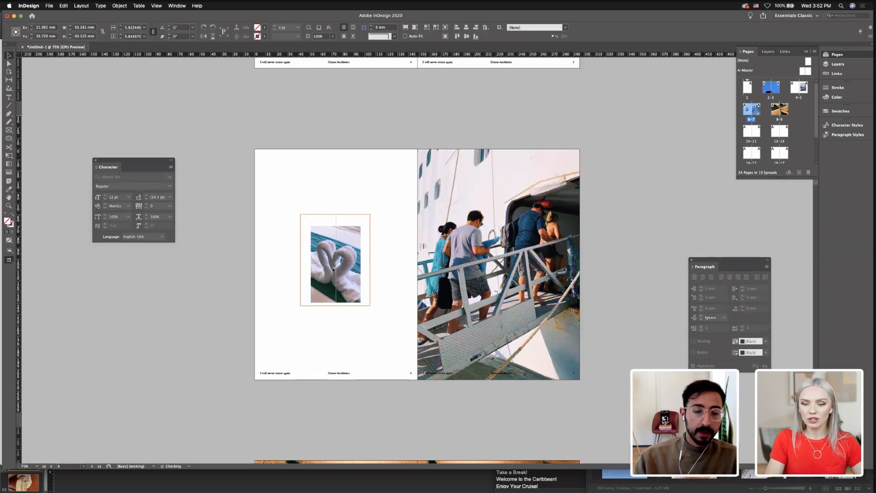
left_click(275, 256)
left_click(332, 258)
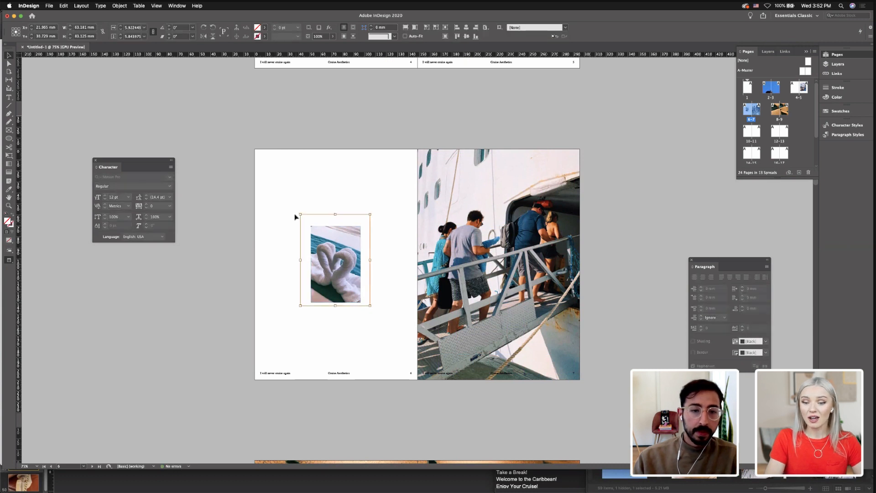
left_click_drag(300, 214, 298, 212)
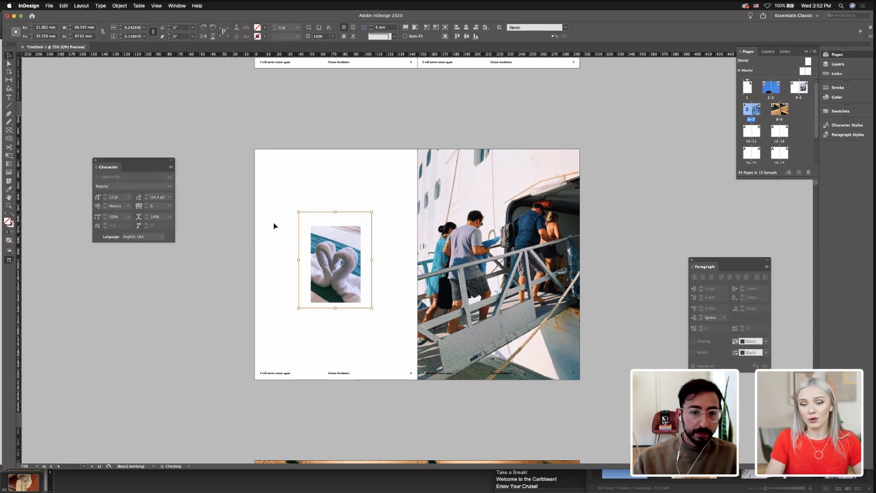
left_click(276, 226)
key("w")
key("w")
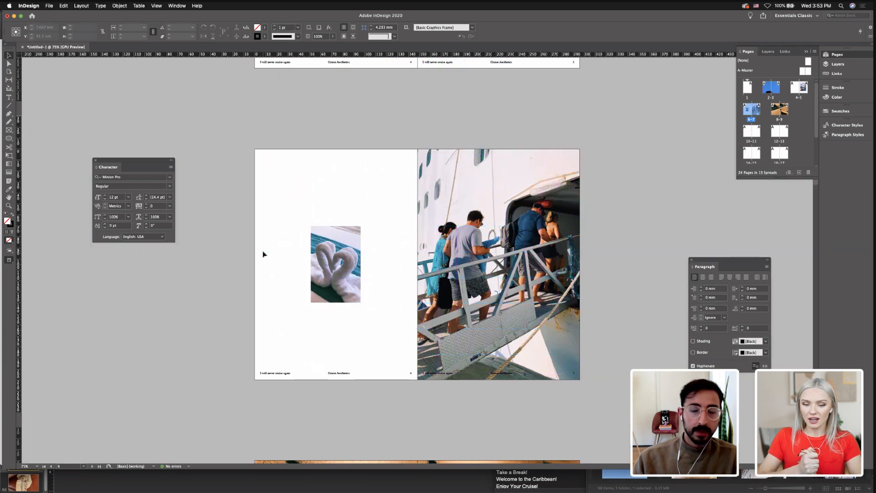
key("w")
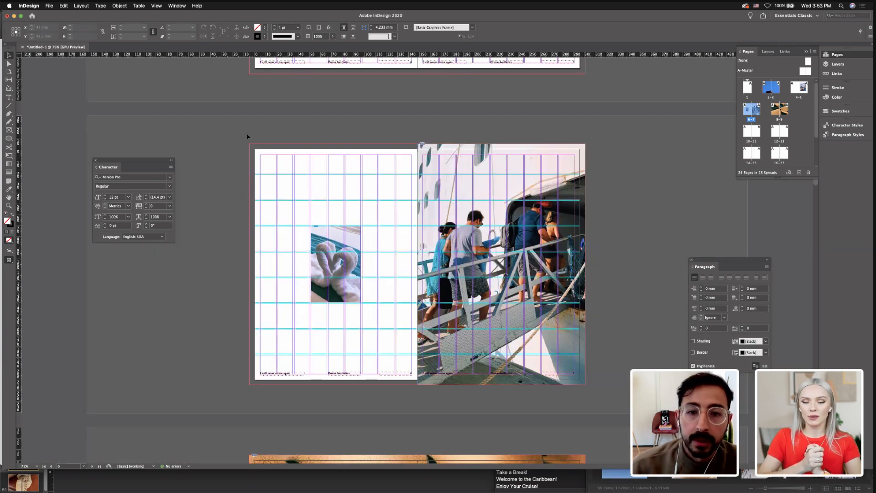
Draw a 153 × 220 mm rectangle with the Rectangle Tool covering page 6 out to the bleed, and preview the spread
left_click(8, 130)
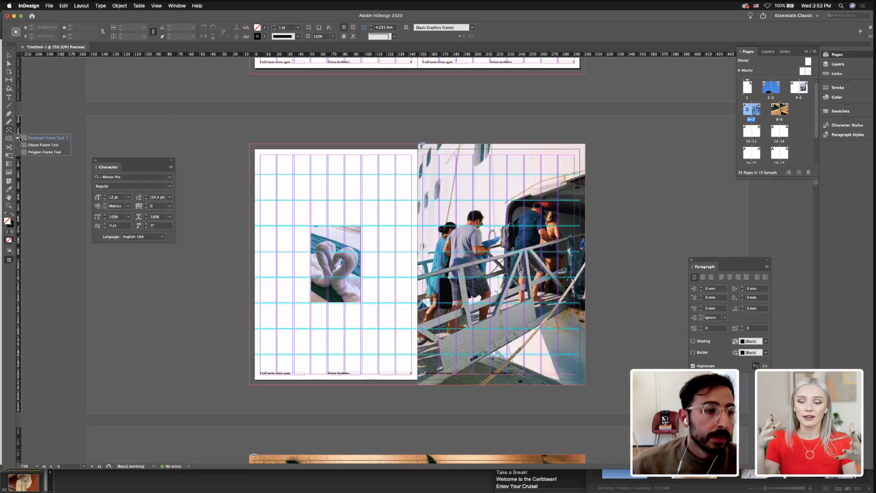
left_click(9, 138)
left_click(8, 139)
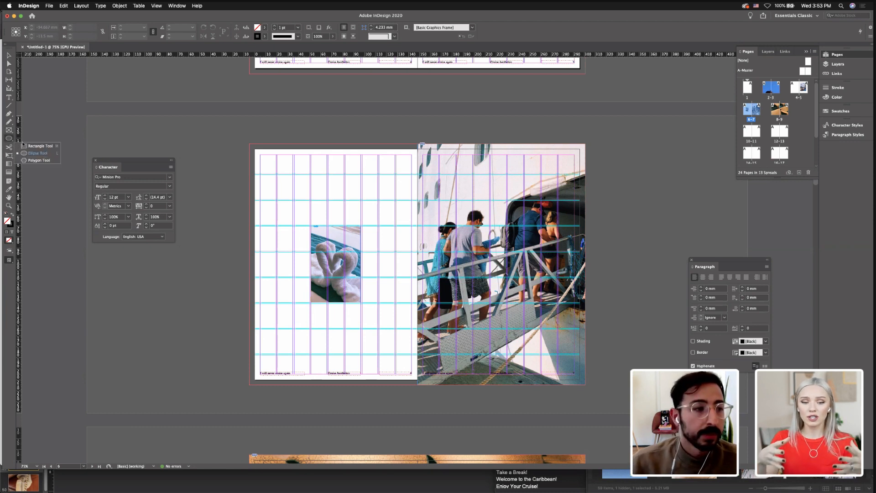
left_click(45, 146)
left_click_drag(250, 146, 417, 385)
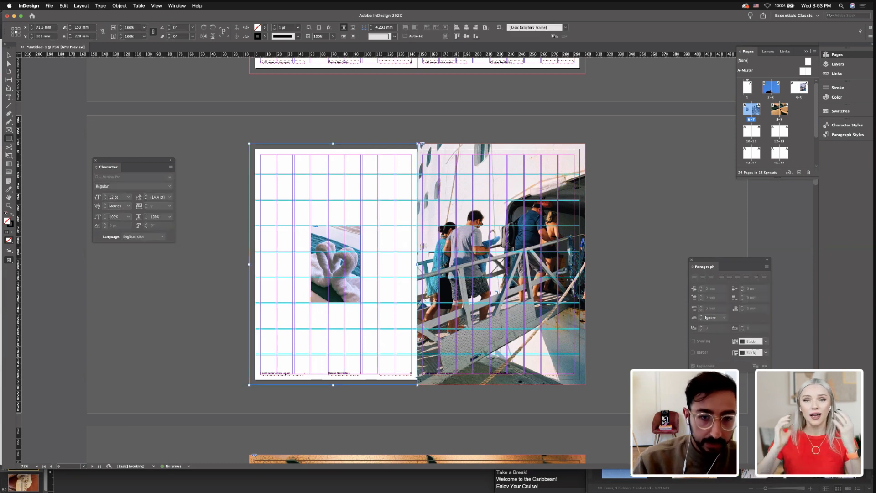
key("w")
left_click(10, 53)
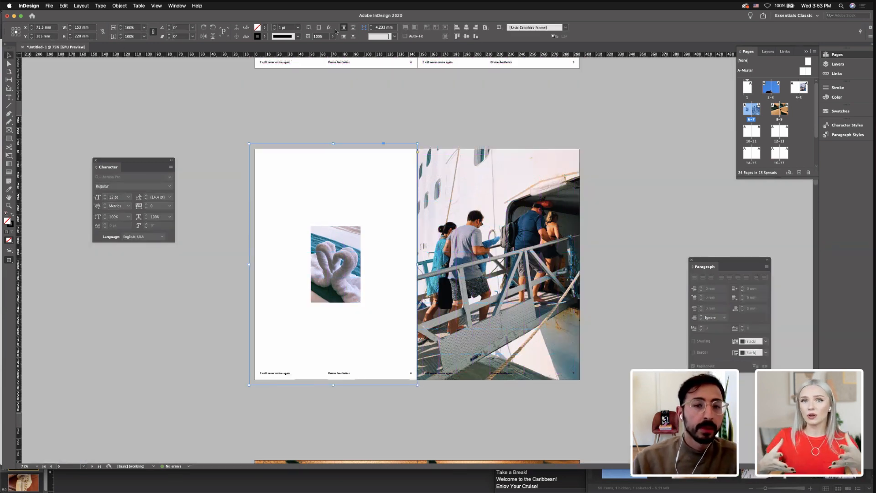
Set the stroke of the page 6 background rectangle to None
left_click(264, 37)
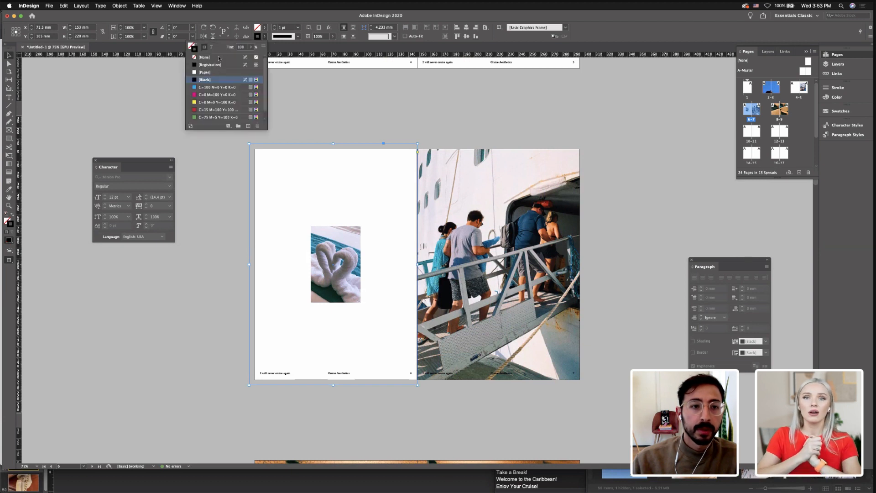
left_click(220, 57)
left_click(224, 147)
left_click(326, 164)
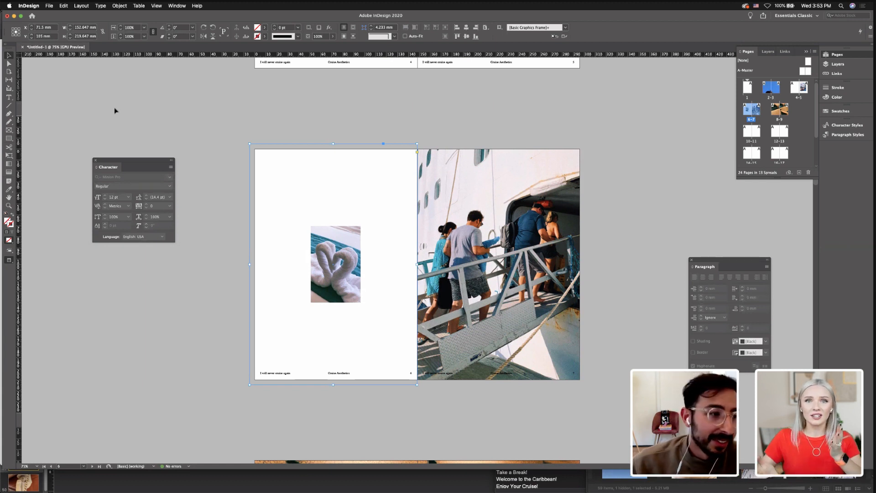
Sample a blue from the spread's photography with the Eyedropper and make it the page 6 rectangle's fill, with no stroke
left_click(9, 189)
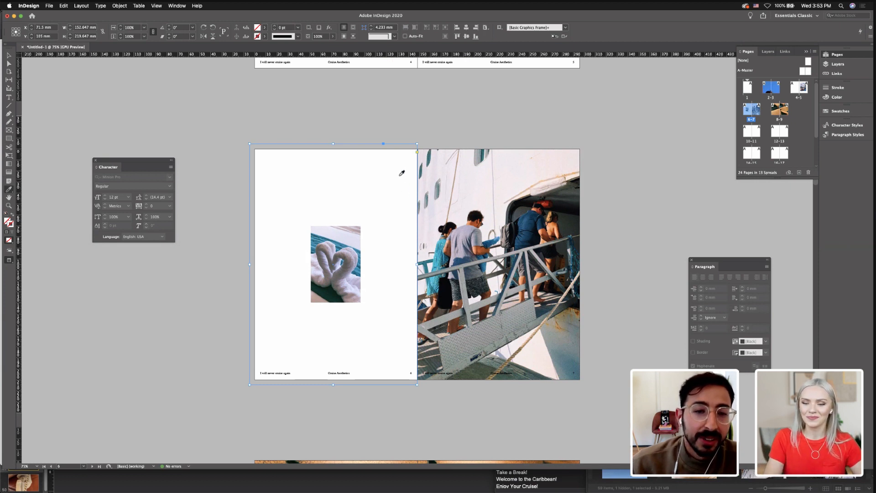
left_click(438, 263)
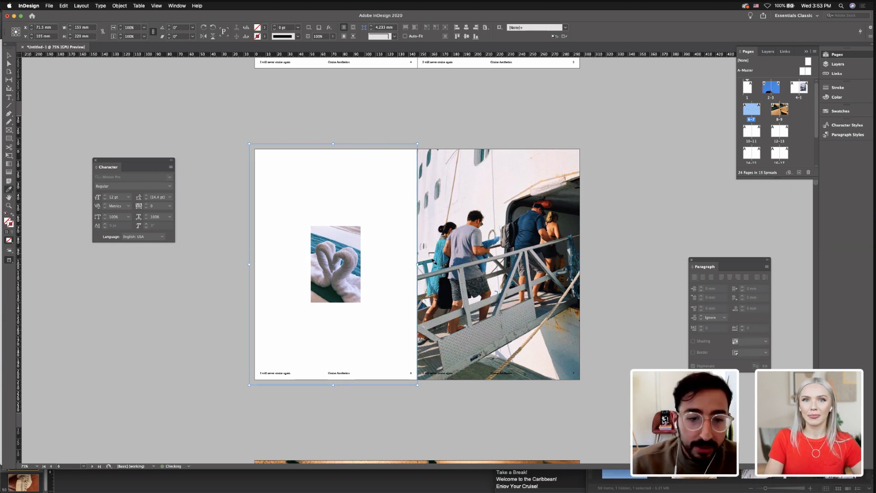
key("v")
left_click(237, 121)
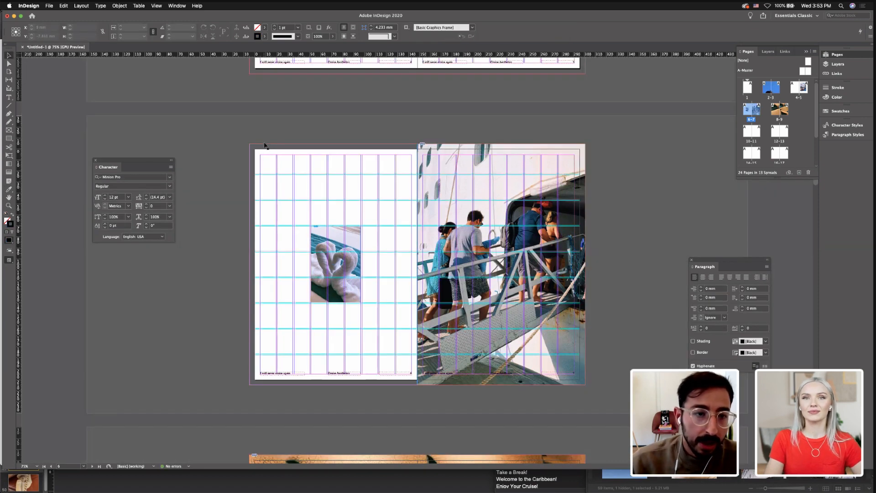
left_click(251, 142)
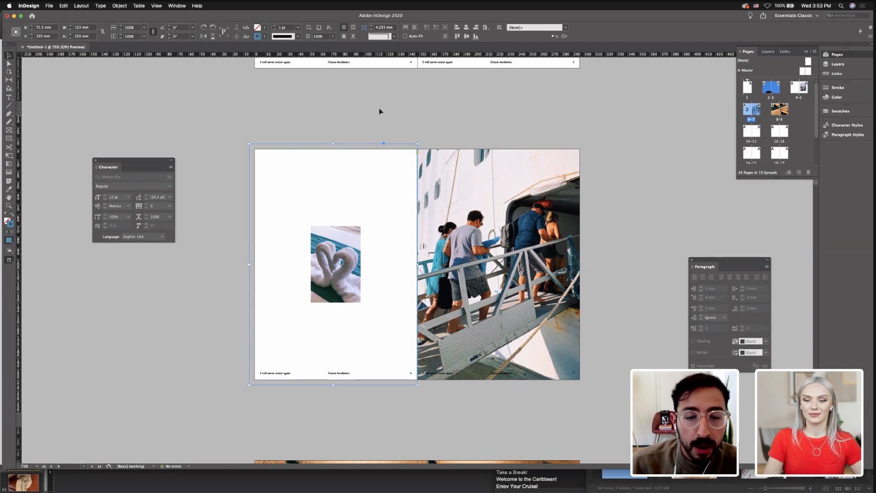
left_click(377, 142)
left_click(381, 147)
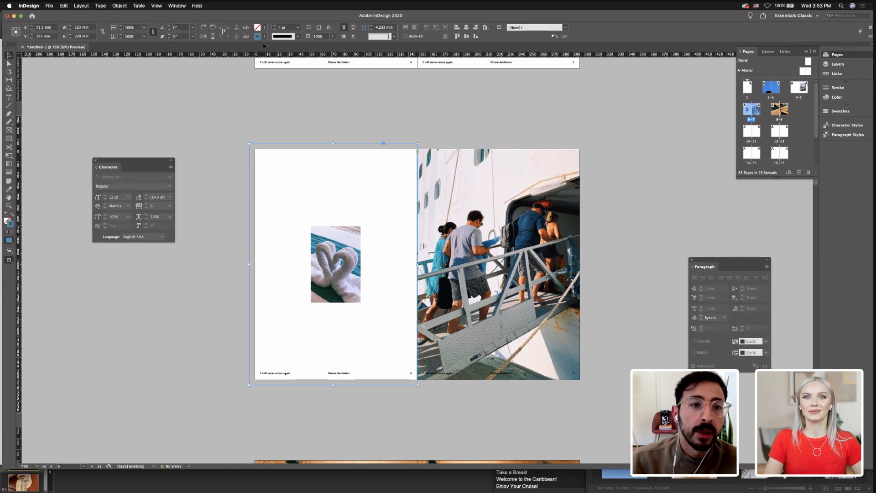
left_click(12, 217)
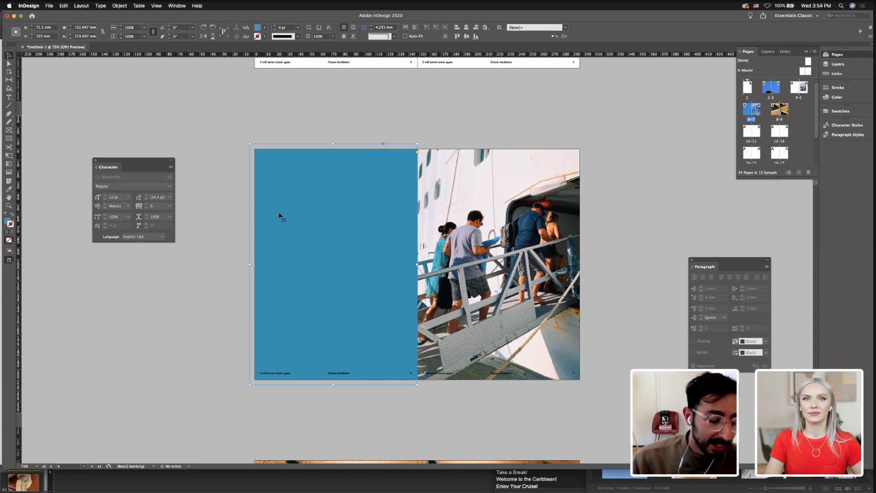
Send the blue rectangle to the back so it sits behind the towel photo on page 6
key("super+shift+[")
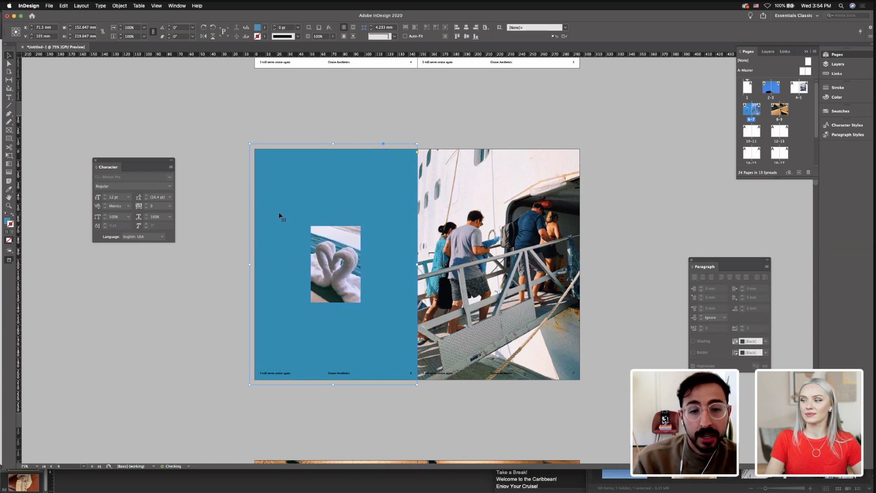
left_click(306, 129)
left_click(386, 229)
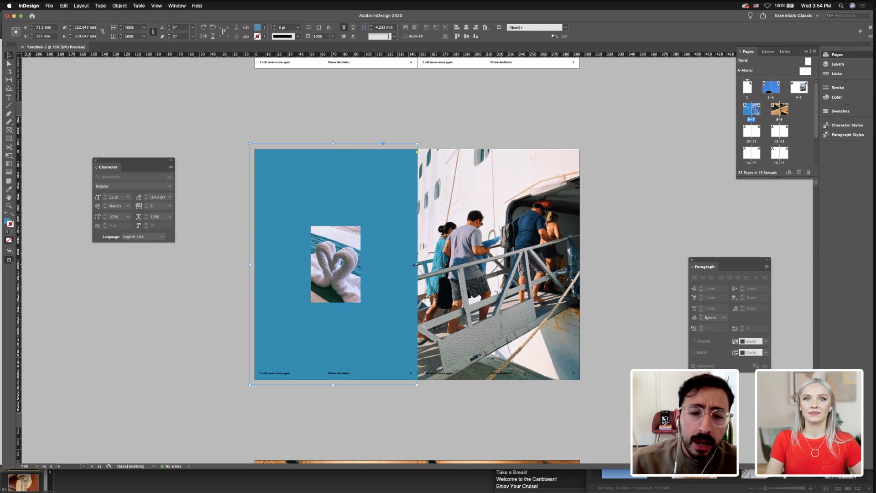
Nudge the blue rectangle's inner edge toward the spine and check where it meets the ship photo on page 7
left_click_drag(417, 264, 418, 265)
left_click(420, 122)
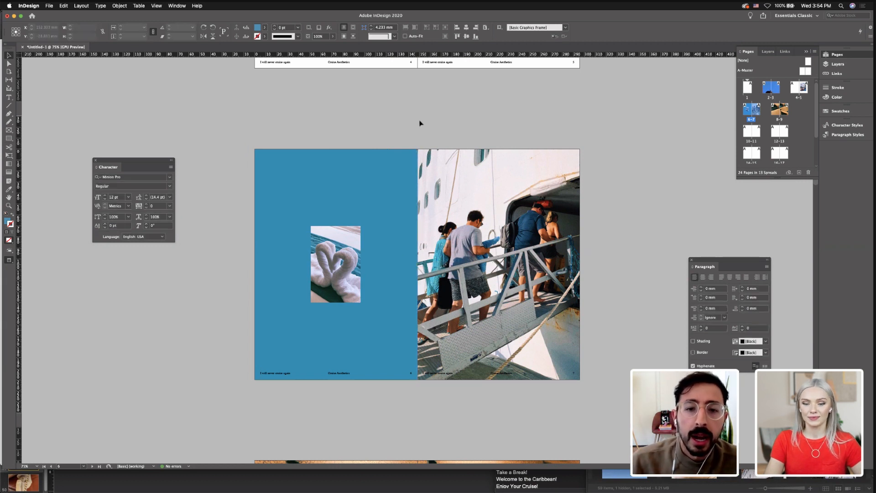
left_click(387, 169)
left_click(447, 188)
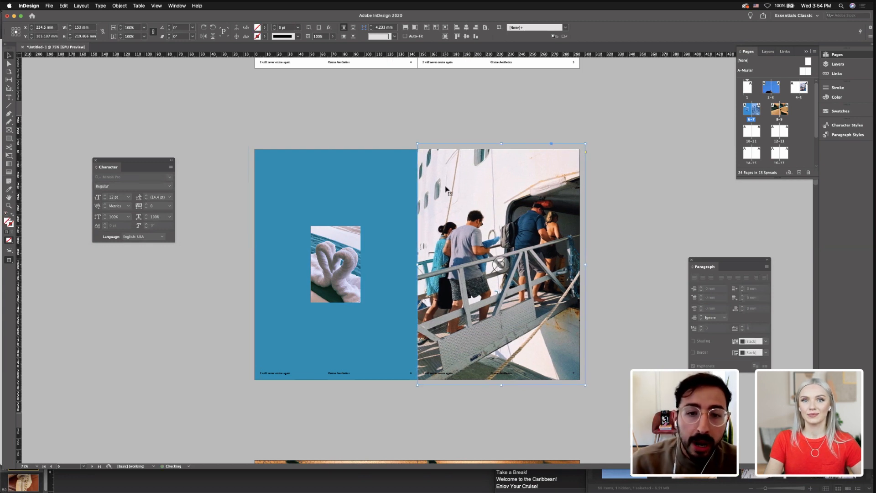
left_click(454, 116)
left_click(392, 168)
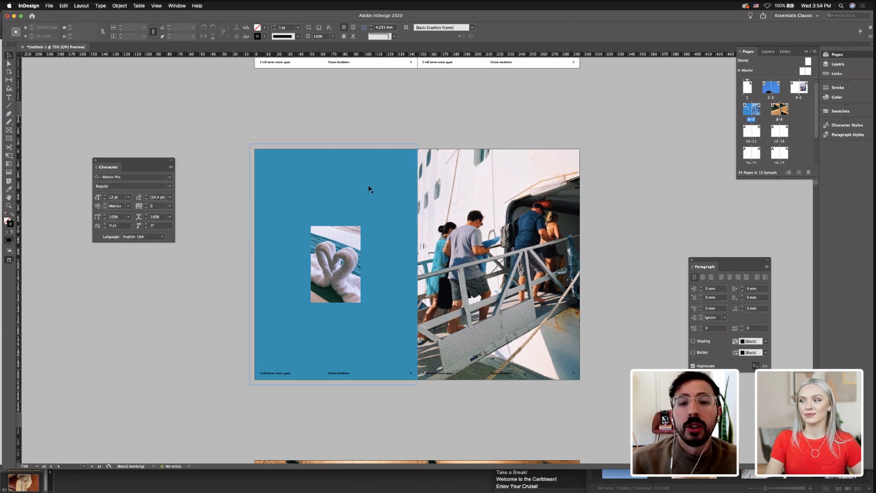
left_click(372, 132)
left_click(438, 181)
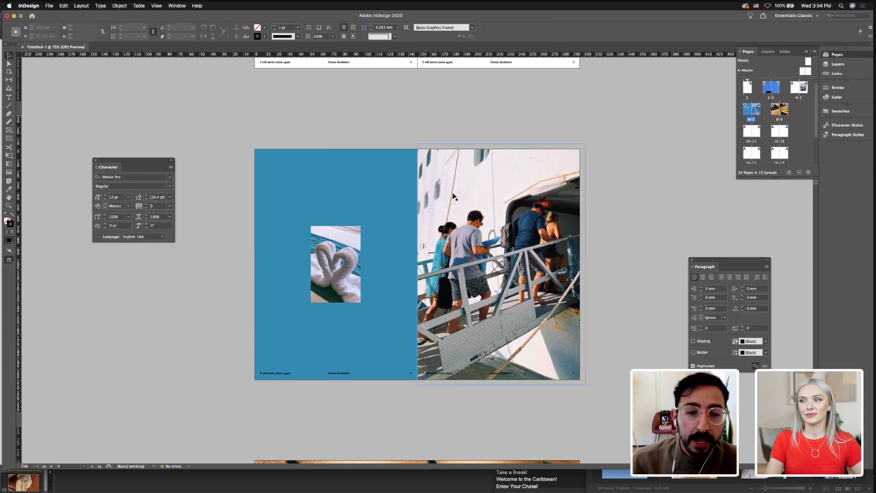
key("Right")
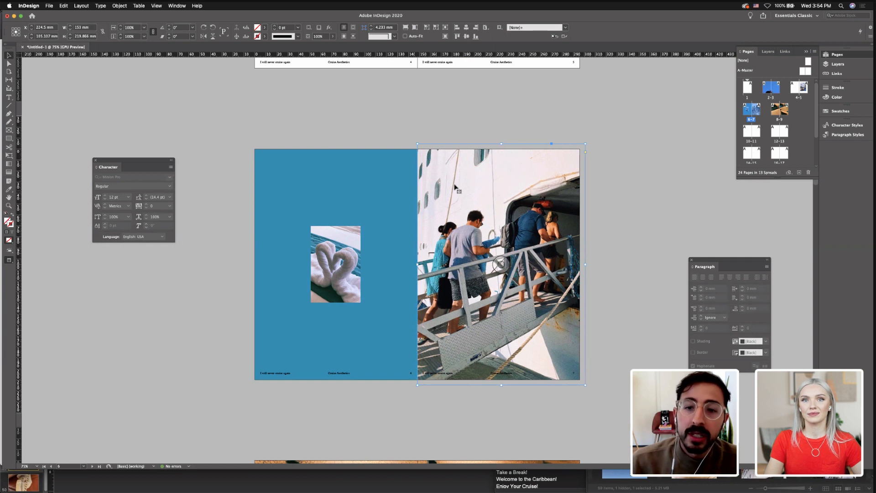
left_click(395, 128)
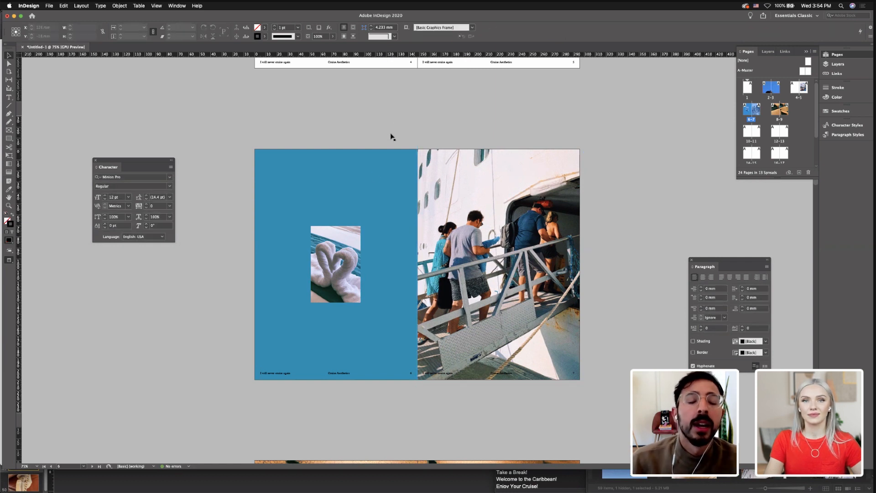
Review the corner shapes available for the towel photo's frame and look over the surrounding spreads
left_click(340, 256)
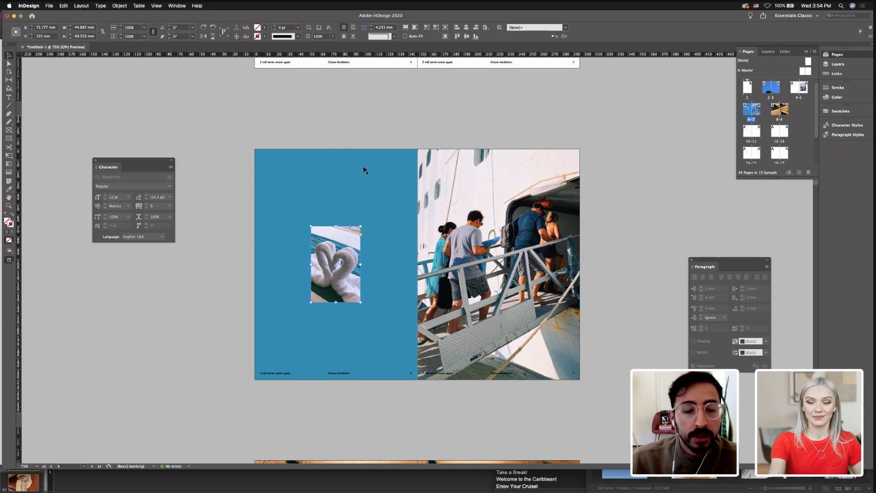
left_click(363, 131)
left_click(335, 237)
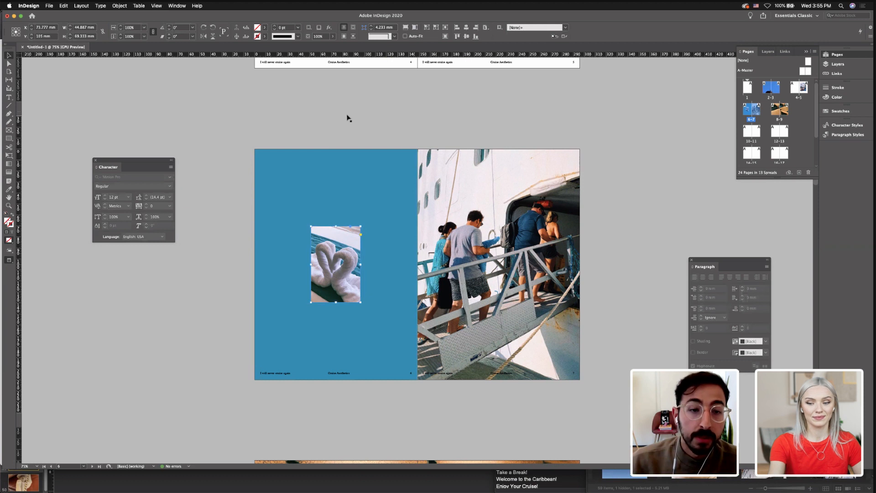
left_click(385, 38)
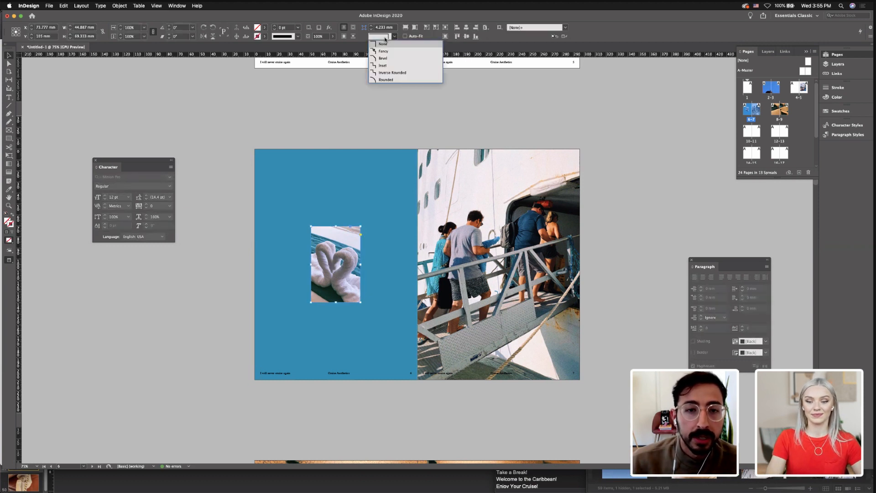
left_click(367, 114)
left_click(332, 246)
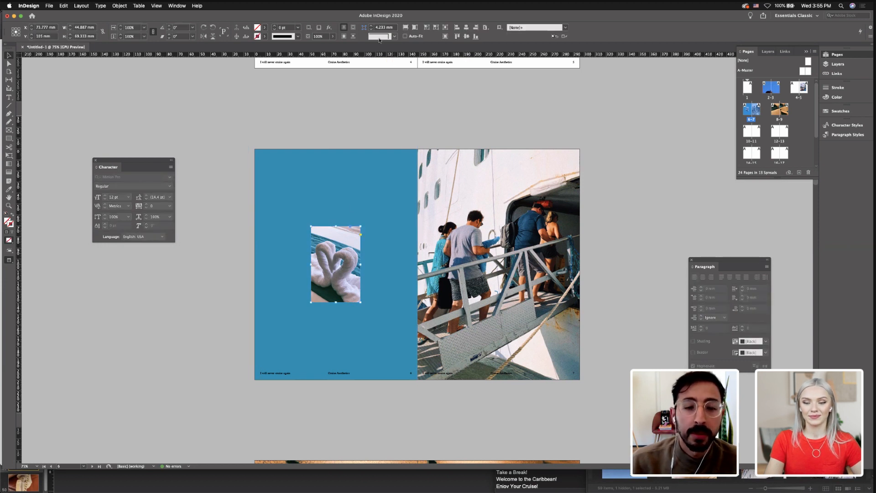
left_click(381, 109)
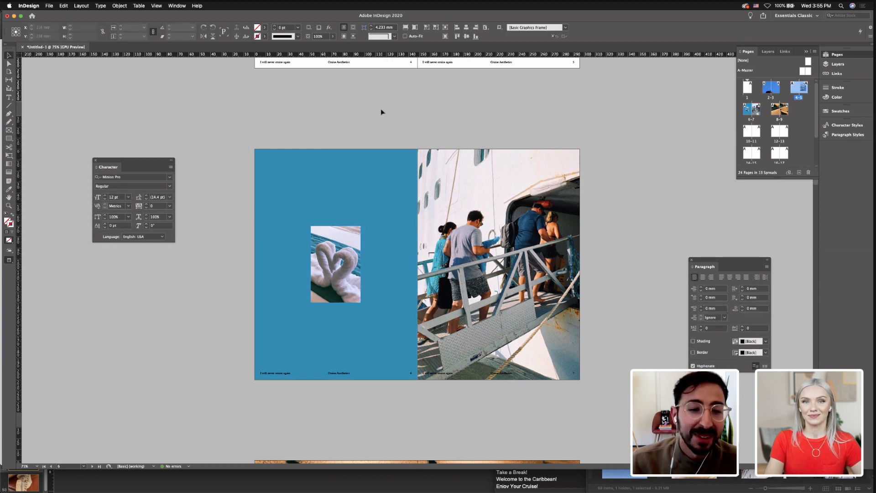
left_click(351, 247)
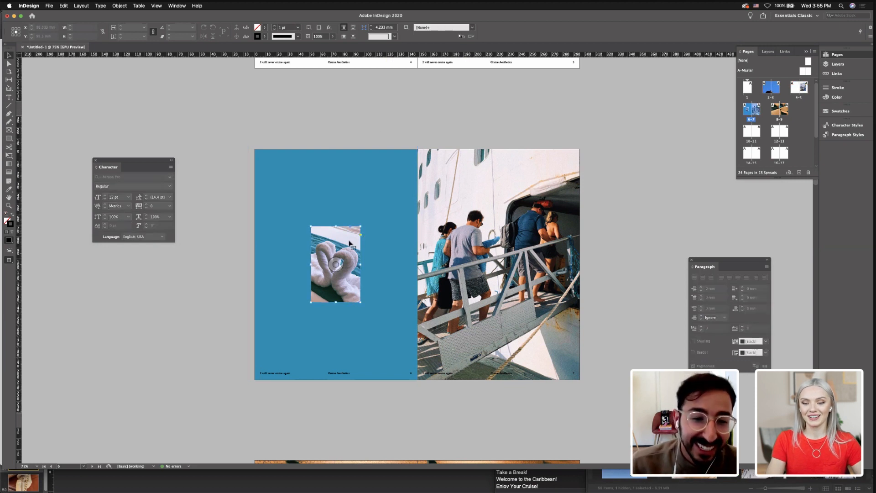
left_click(352, 104)
left_click(377, 188)
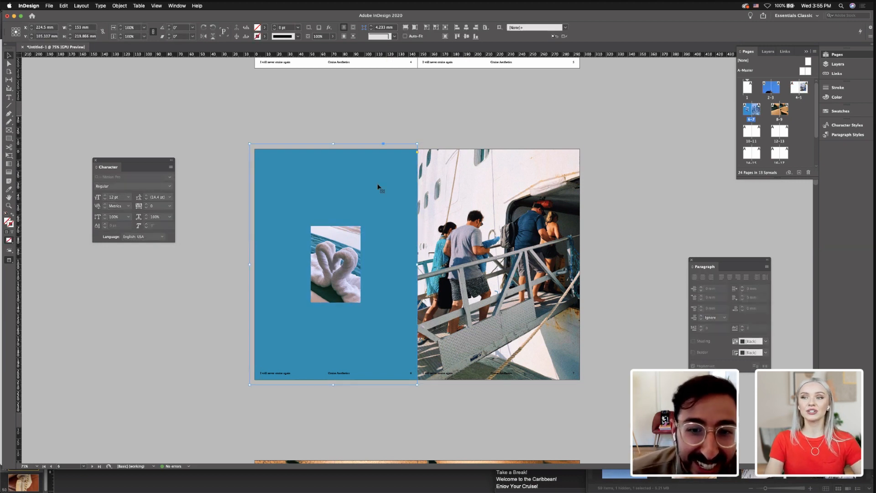
left_click(352, 97)
left_click(353, 252)
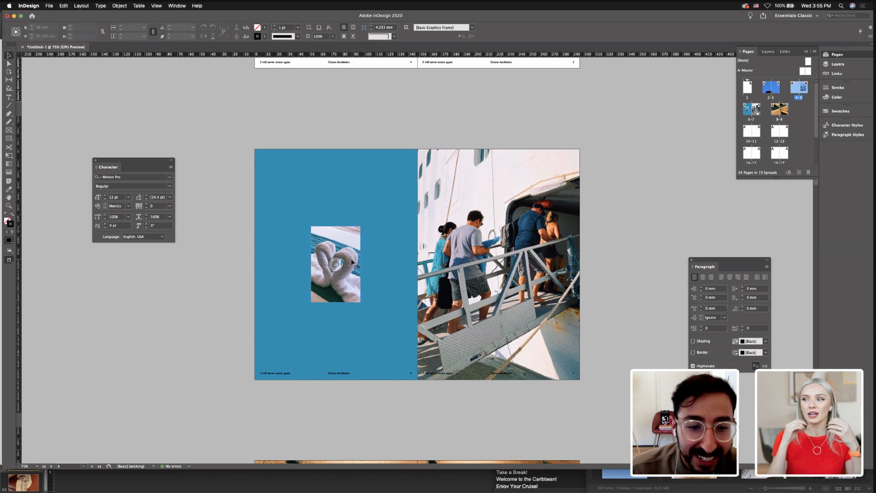
left_click(388, 38)
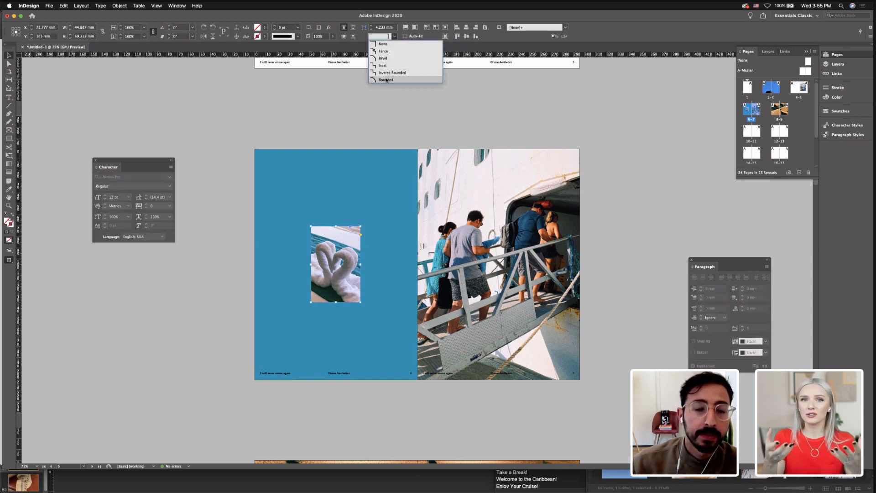
left_click(358, 111)
left_click_drag(395, 173, 417, 73)
scroll(426, 354, "down", 10)
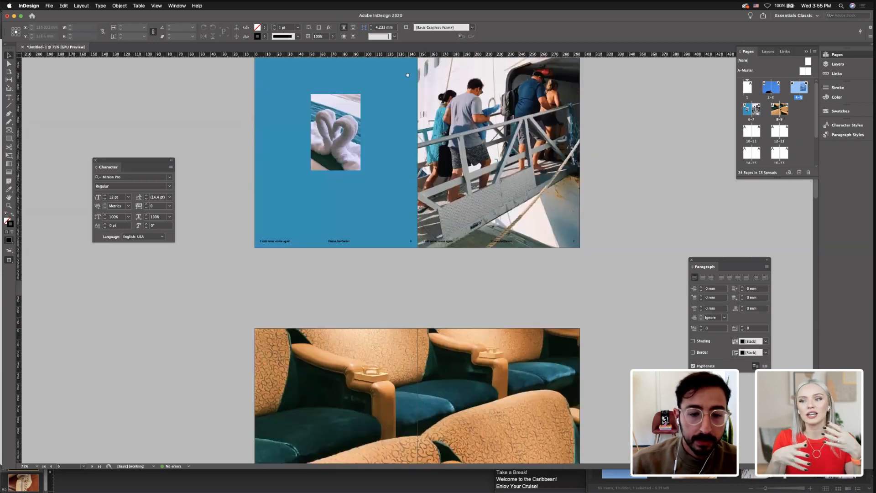
scroll(426, 355, "up", 9)
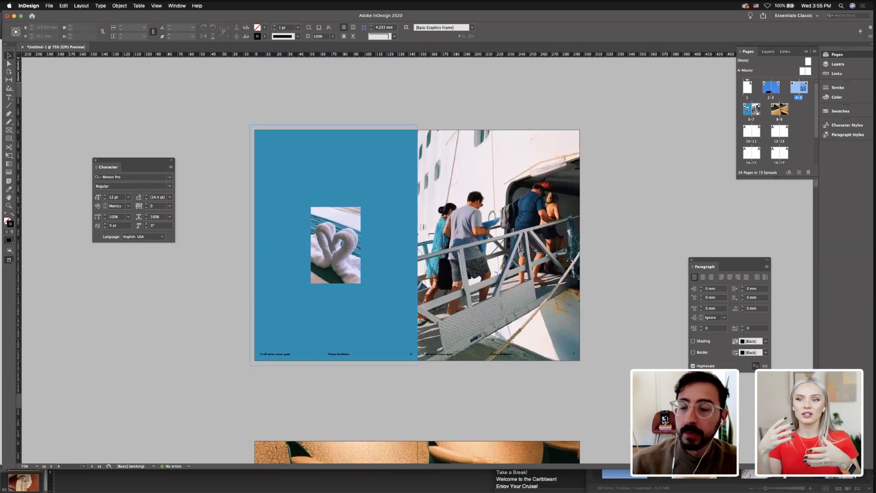
Apply the Rounded corner shape to the towel photo's frame on page 6 and check the result
left_click(336, 244)
left_click(233, 129)
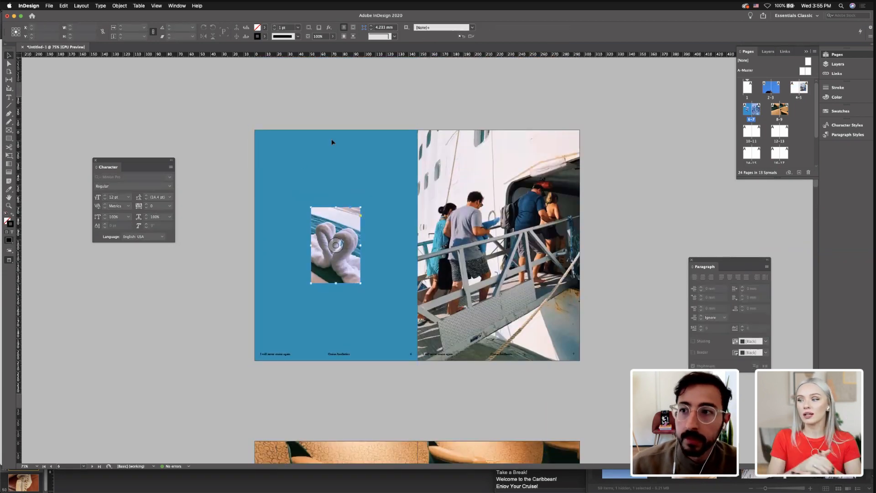
scroll(375, 141, "up", 2)
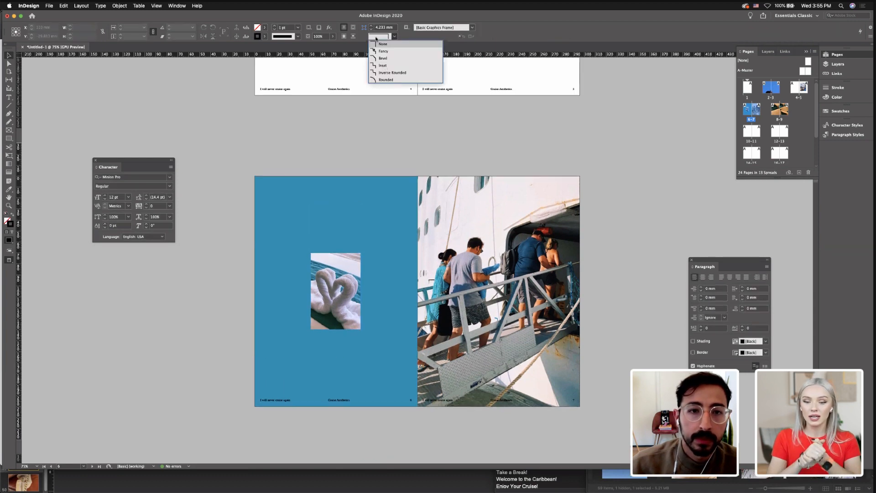
left_click(338, 266)
left_click(395, 37)
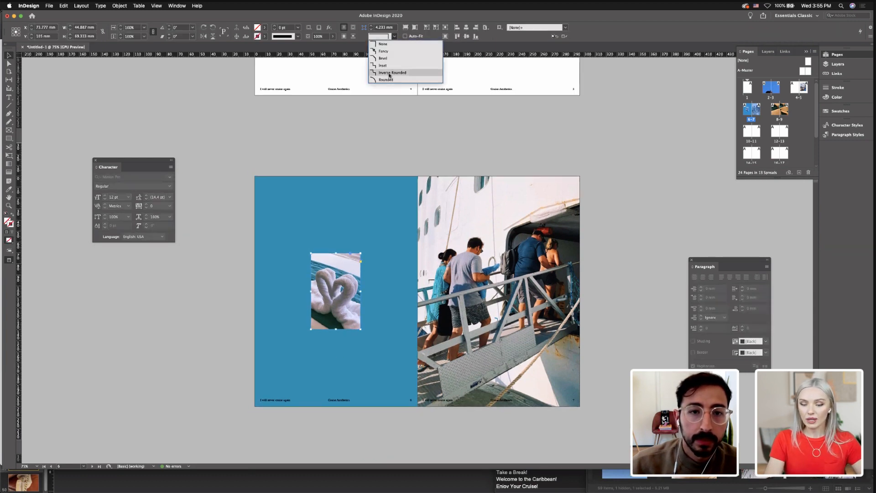
left_click(389, 81)
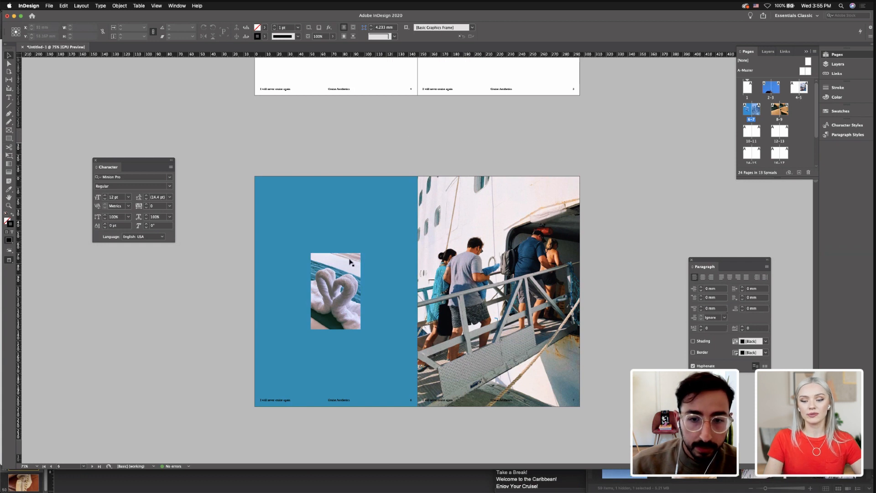
left_click(381, 37)
left_click(389, 81)
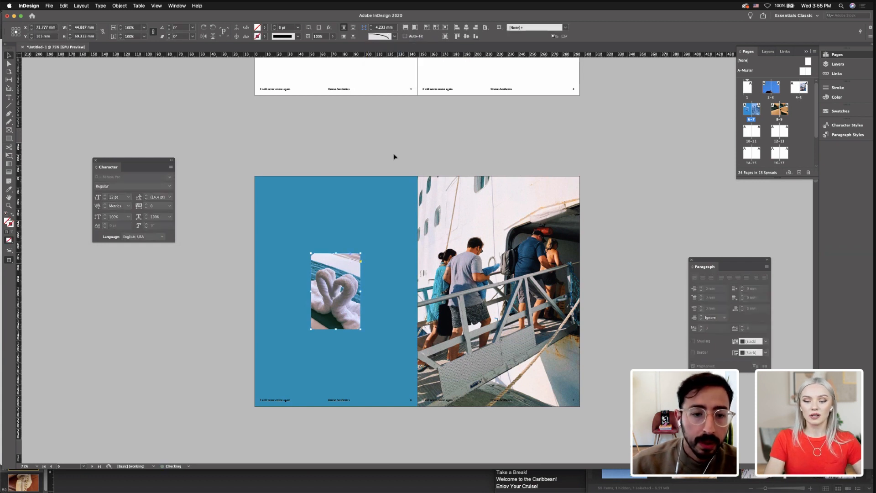
left_click(395, 153)
scroll(365, 141, "down", 1)
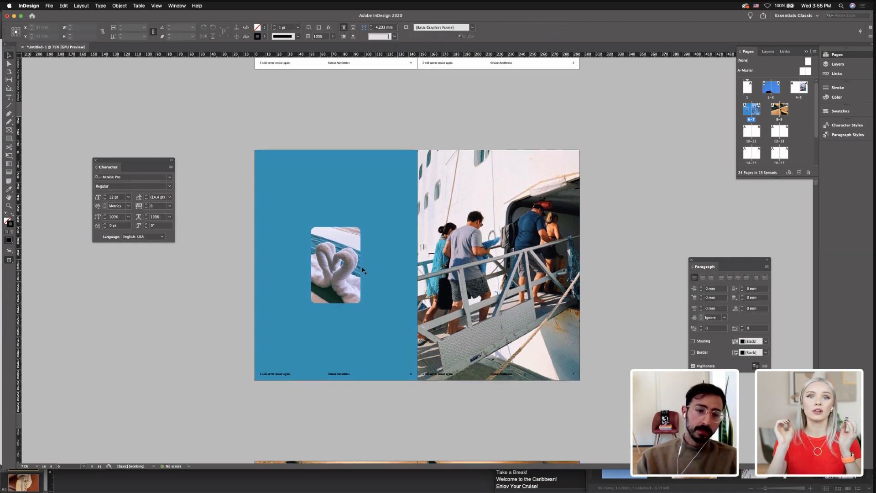
Show the layout guides and shift the rounded towel photo slightly up and toward the spine, to X about 75 mm
left_click(364, 267)
key("w")
left_click(354, 245)
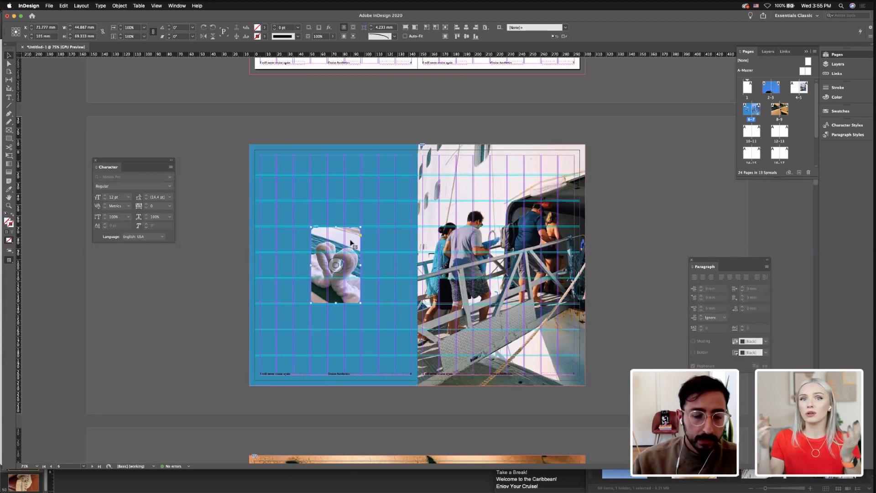
left_click_drag(354, 243, 354, 240)
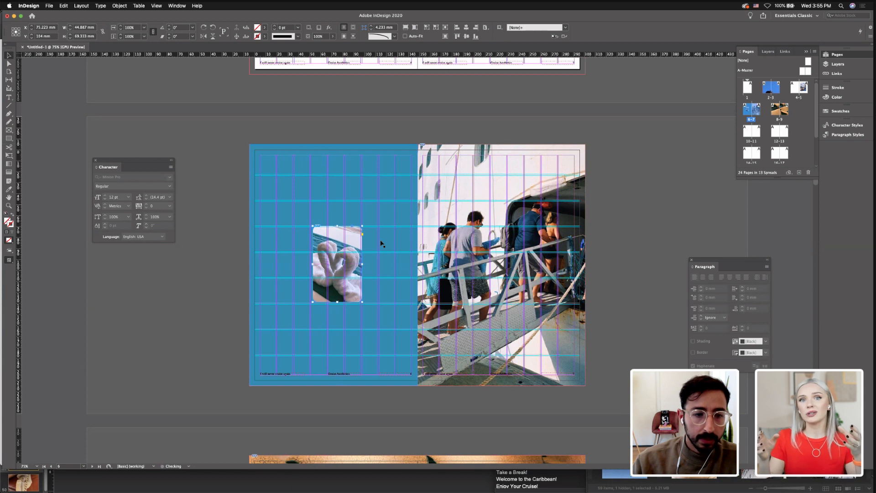
Center the towel photo horizontally and vertically within the margins of page 6
left_click(213, 245)
left_click(336, 260)
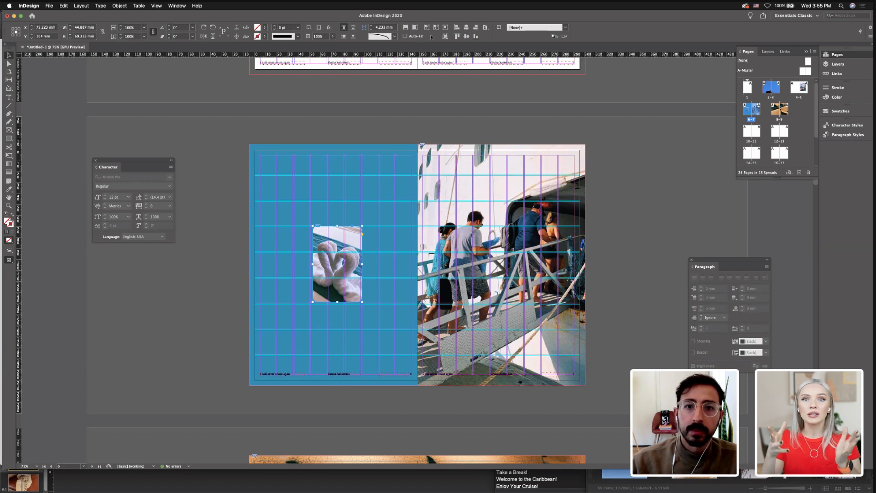
left_click(500, 27)
left_click(499, 28)
left_click(484, 28)
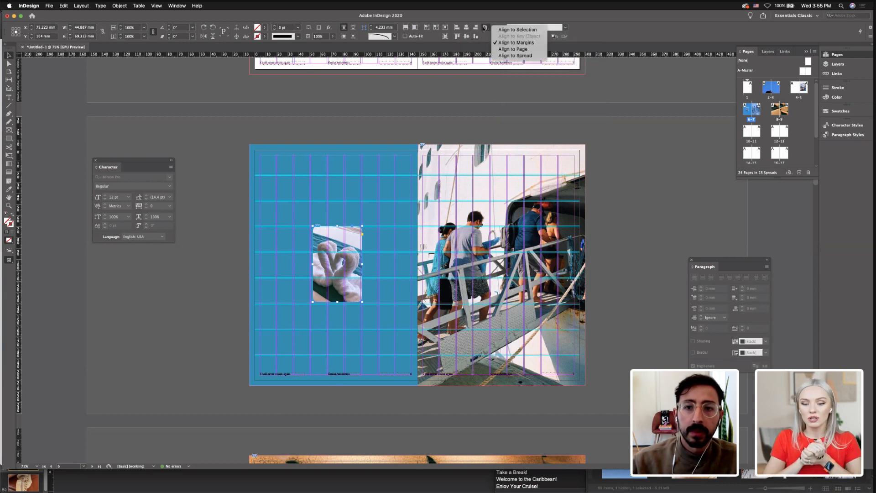
left_click(467, 29)
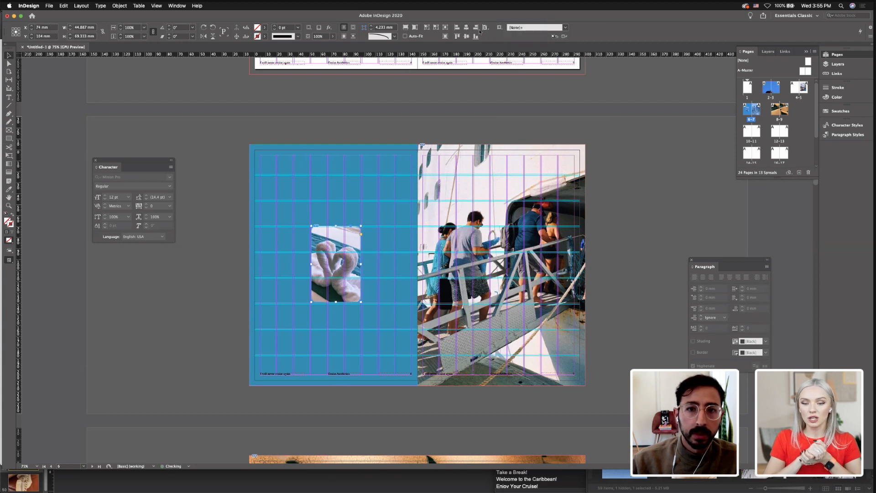
left_click(467, 36)
left_click(420, 94)
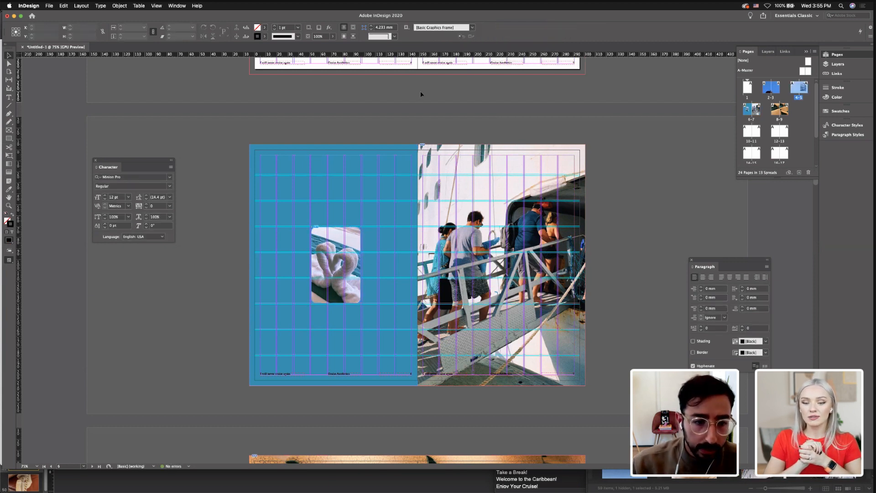
Compare the spread on pages 6–7 with and without the layout guides
left_click(376, 129)
key("w")
key("w")
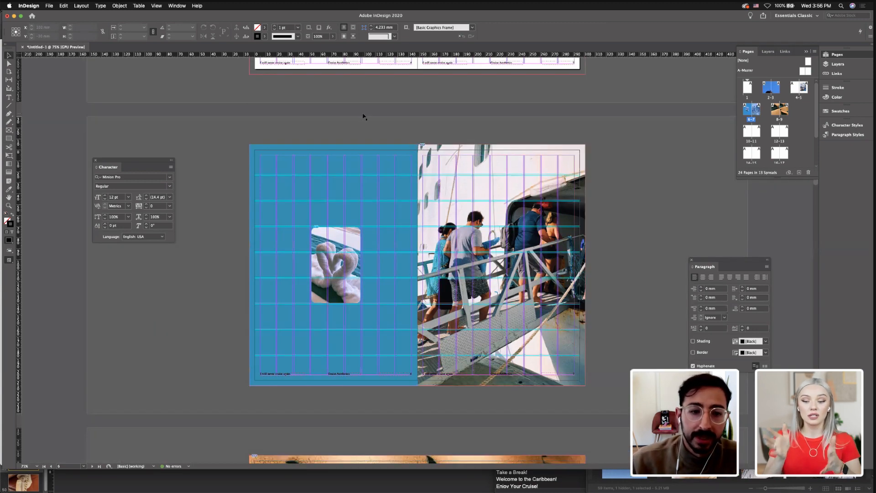
left_click(346, 260)
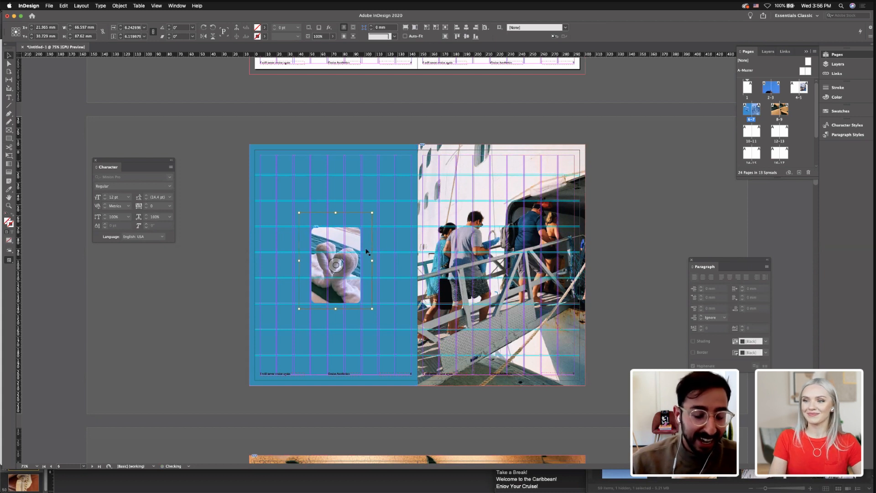
left_click(222, 286)
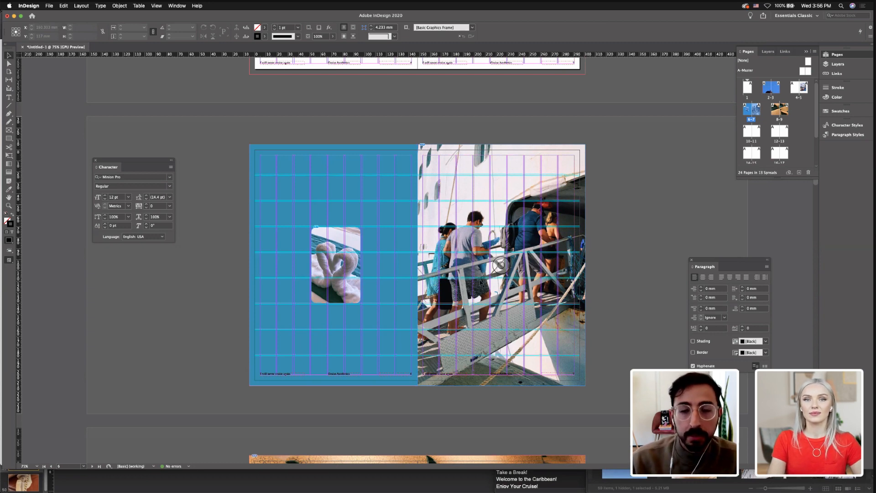
key("w")
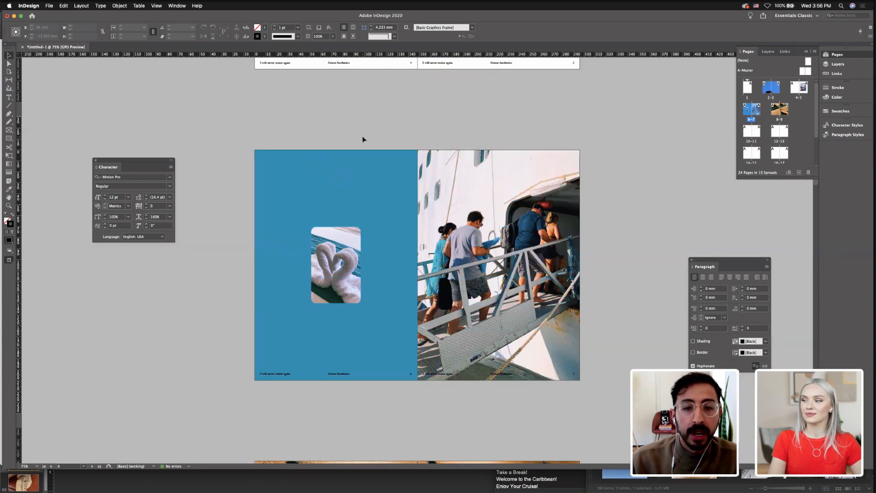
key("w")
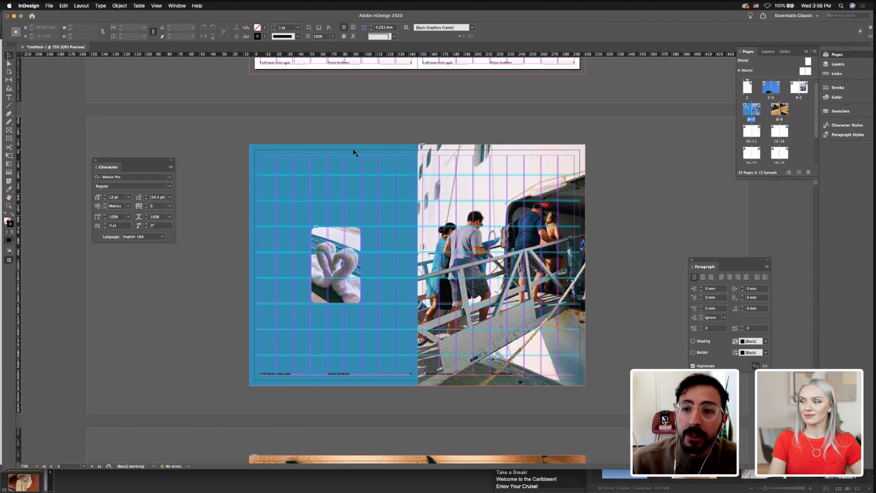
Fine-tune the outer edge of the blue background rectangle at the page 6 bleed line
left_click(304, 241)
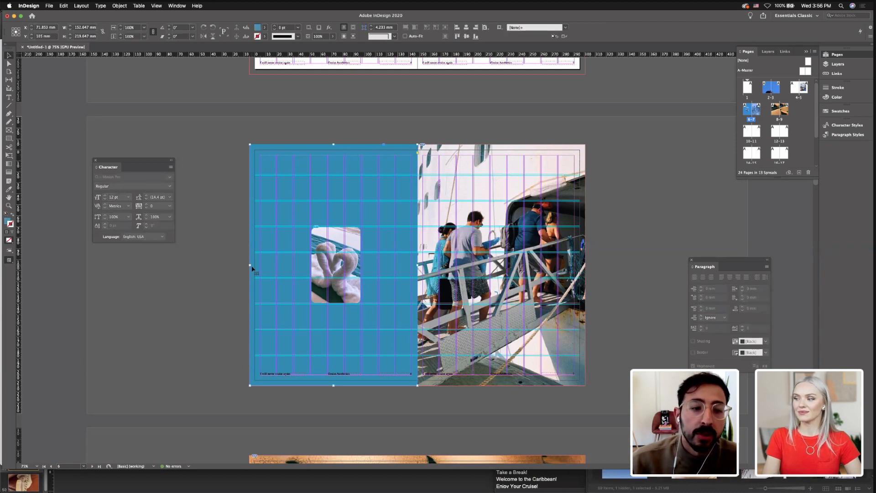
left_click_drag(249, 265, 250, 264)
left_click(220, 248)
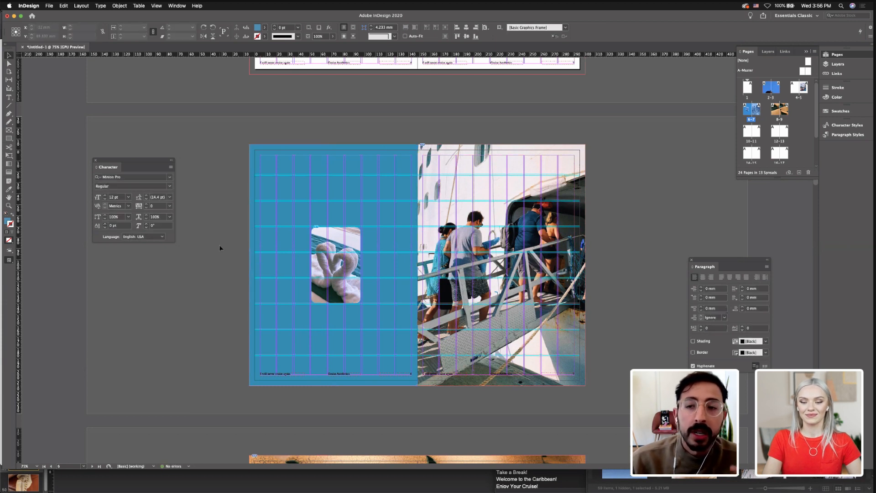
Preview pages 6–7 without guides and look over the neighbouring spreads
key("w")
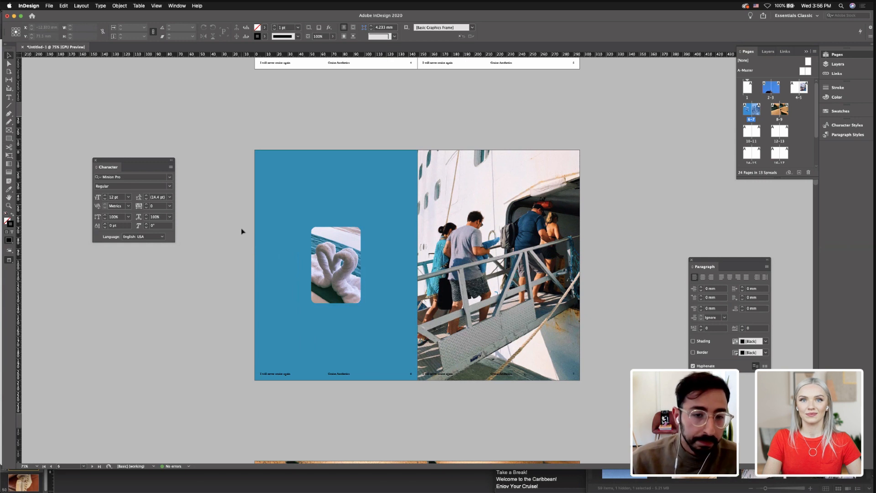
key("w")
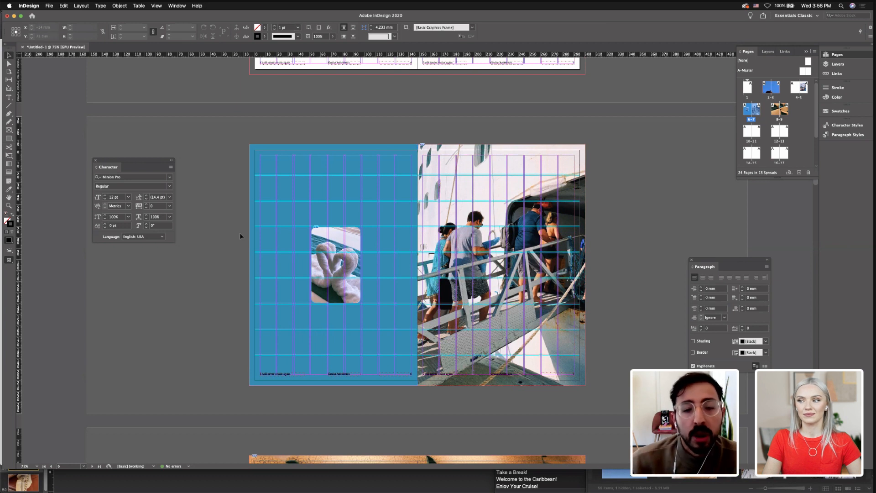
key("w")
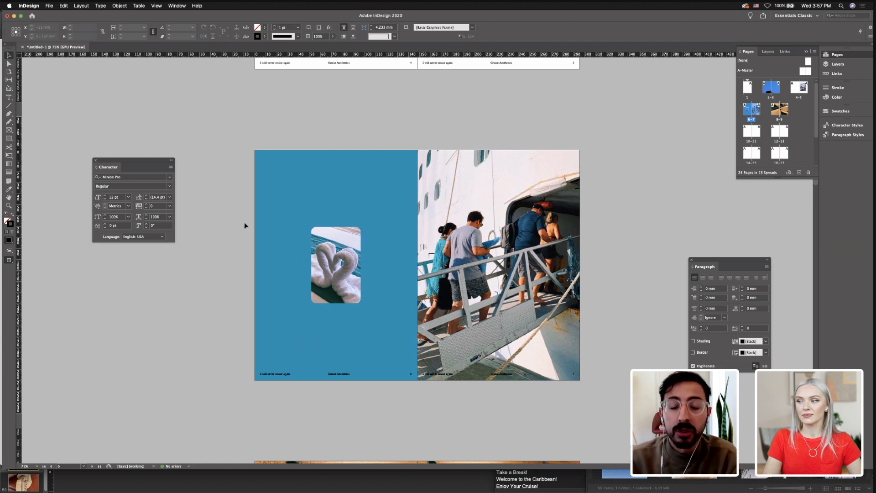
key("w")
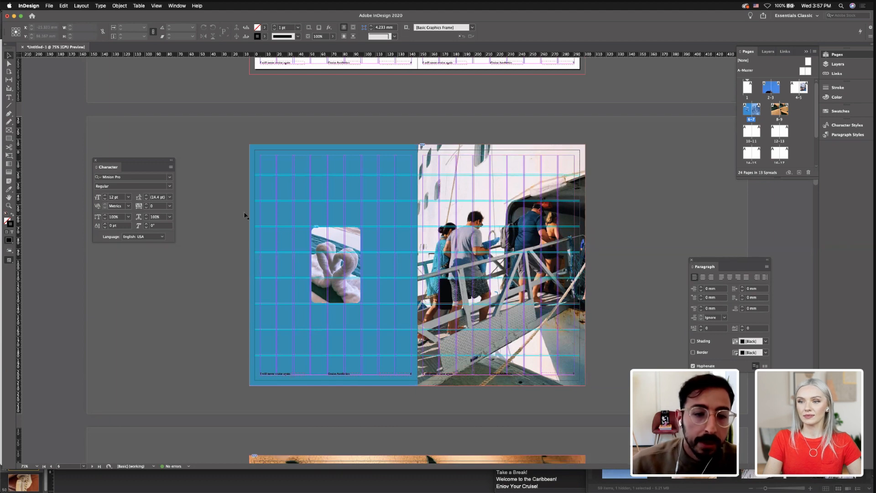
key("w")
scroll(353, 138, "up", 5)
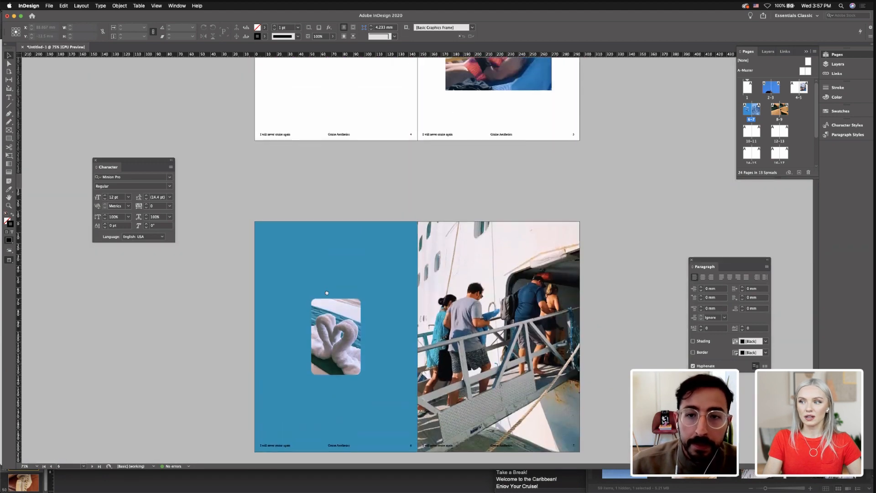
scroll(337, 181, "down", 7)
scroll(336, 180, "down", 8)
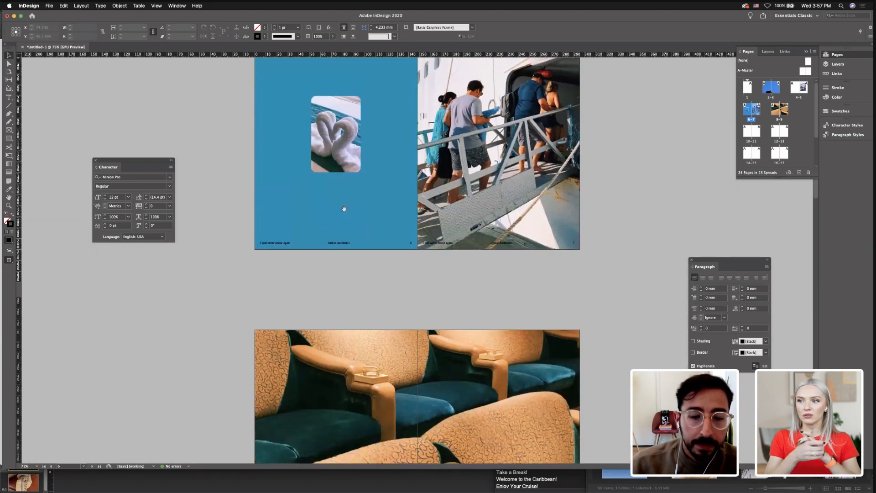
scroll(333, 430, "up", 9)
scroll(333, 429, "up", 8)
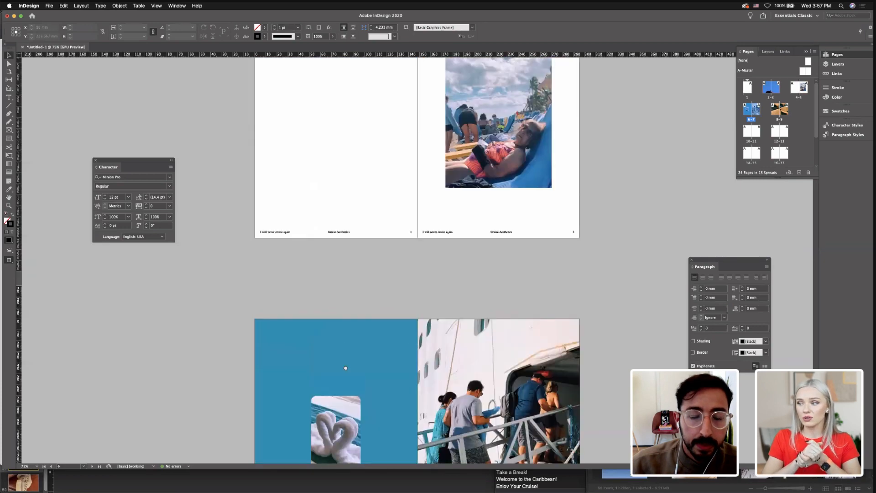
Examine the beach photo on page 5 with the layout guides shown and check its corner shape options
left_click(491, 267)
key("w")
key("w")
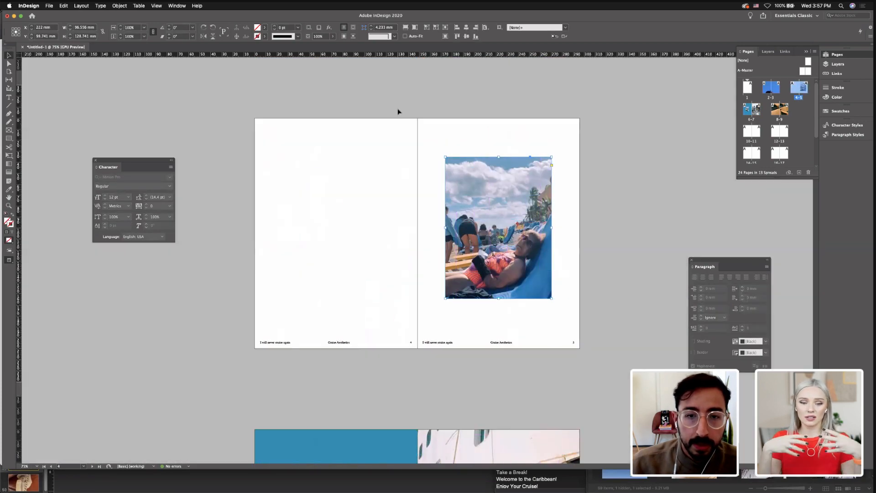
key("w")
left_click_drag(459, 179, 459, 180)
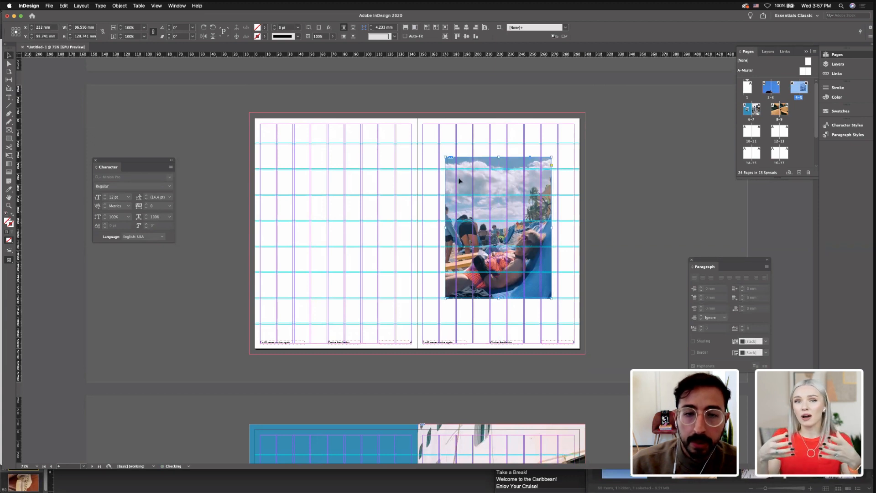
left_click(389, 131)
left_click(394, 36)
left_click(455, 176)
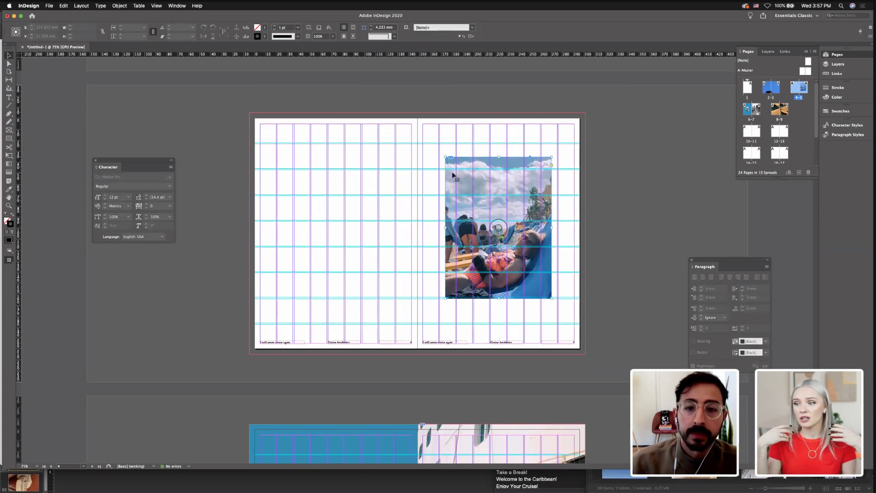
left_click(371, 164)
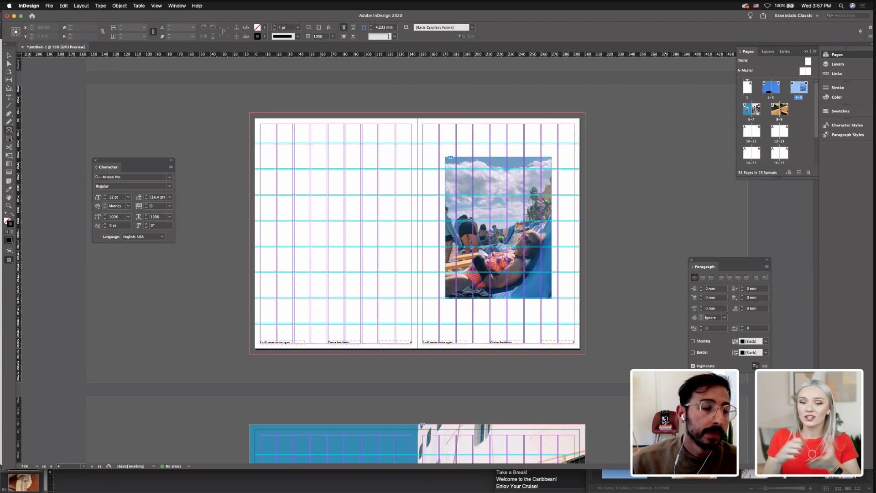
Draw an ellipse about 97 × 129 mm over the beach photo on page 5, matching the photo frame's bounds
left_click_drag(9, 138, 32, 152)
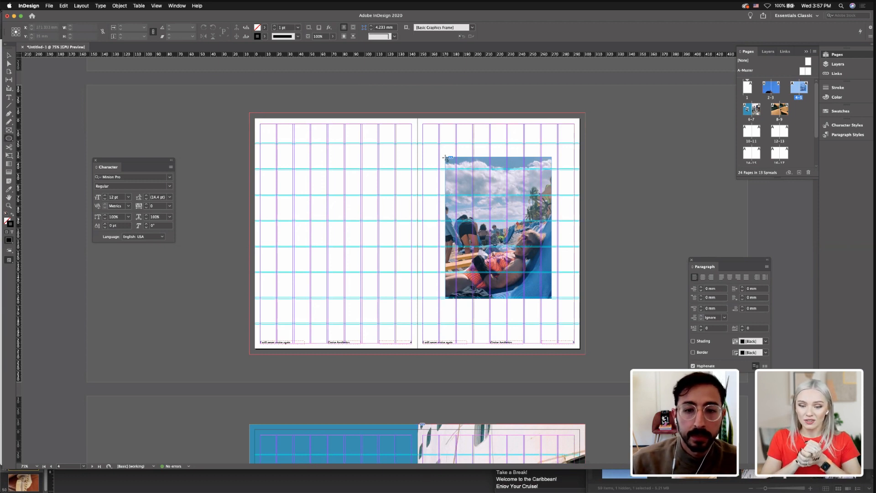
left_click_drag(446, 157, 551, 298)
left_click(9, 55)
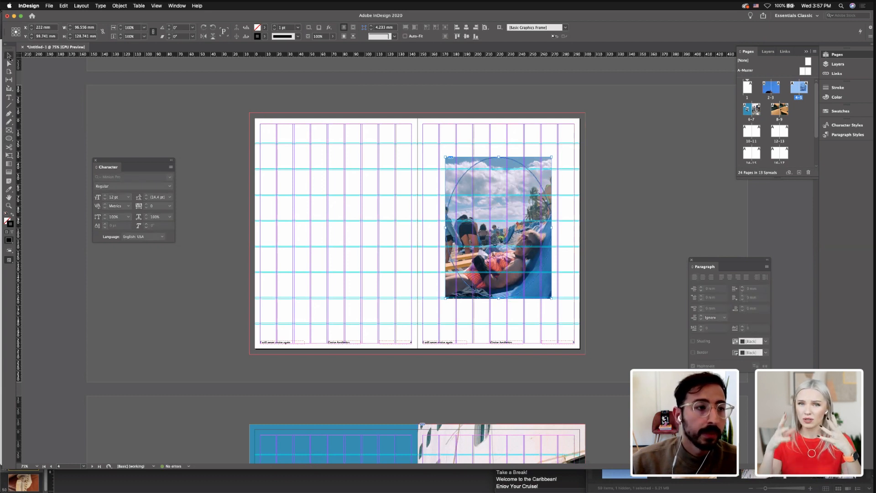
Cut the rectangular beach photo and paste it into the ellipse on page 5
left_click(448, 166)
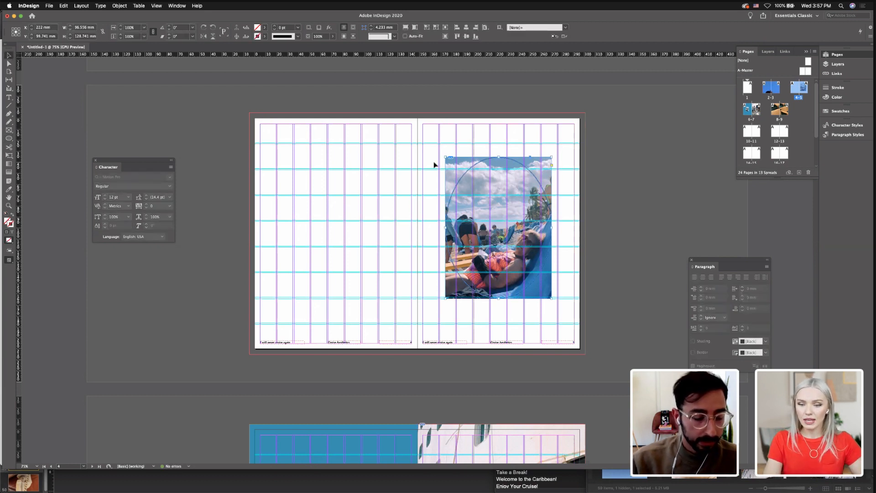
key("Delete")
right_click(464, 175)
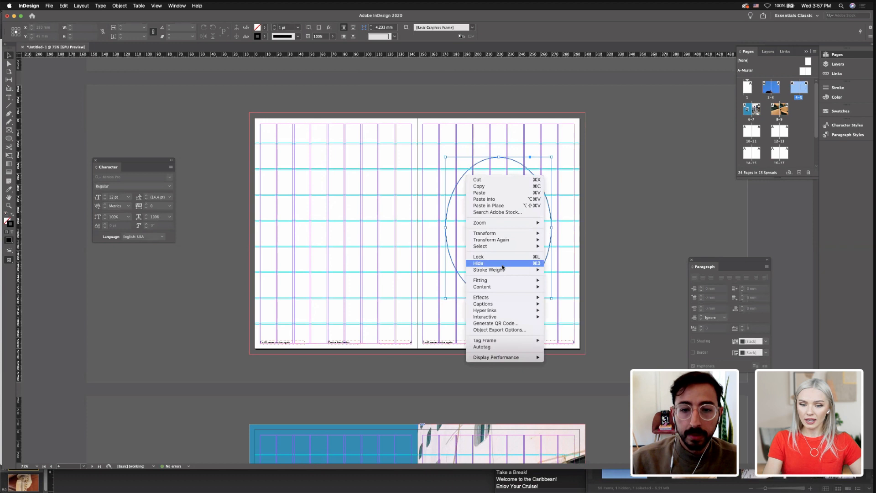
left_click(487, 199)
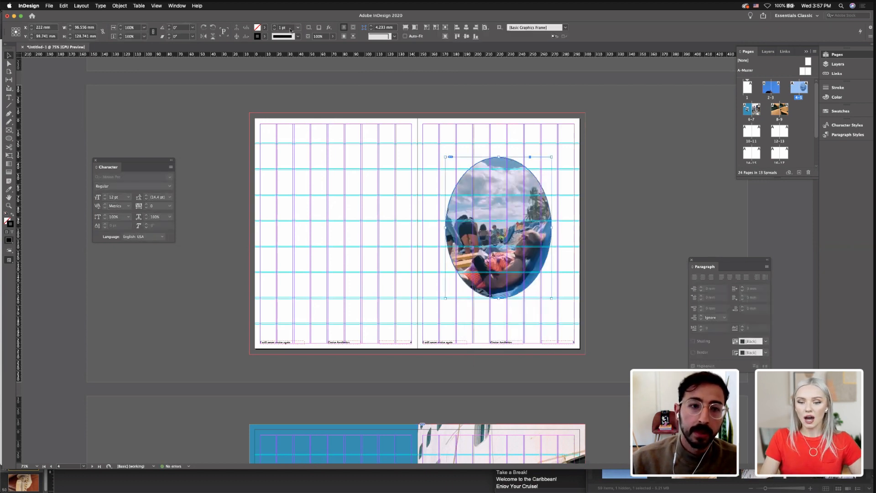
Remove the stroke from the oval beach photo on page 5
left_click(266, 36)
left_click(242, 58)
left_click(296, 167)
Move the oval beach photo slightly down and outward, to about X 224 mm and Y 105 mm
scroll(283, 167, "down", 2)
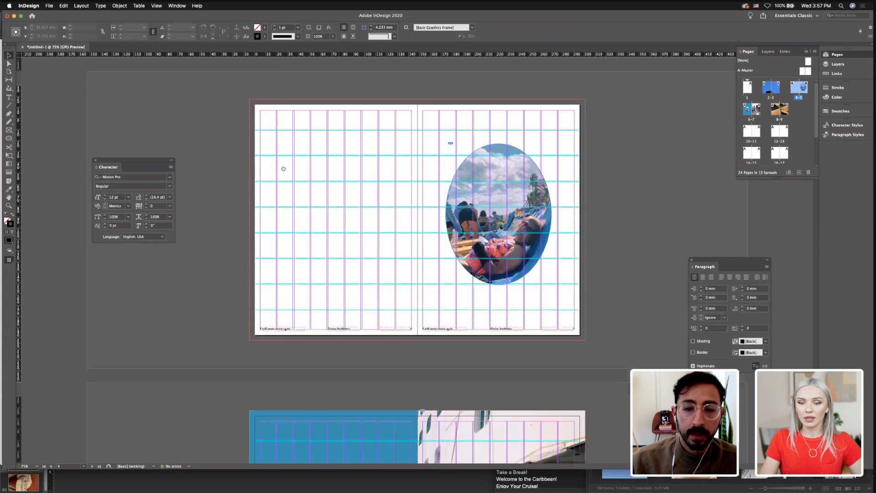
left_click_drag(481, 162, 485, 176)
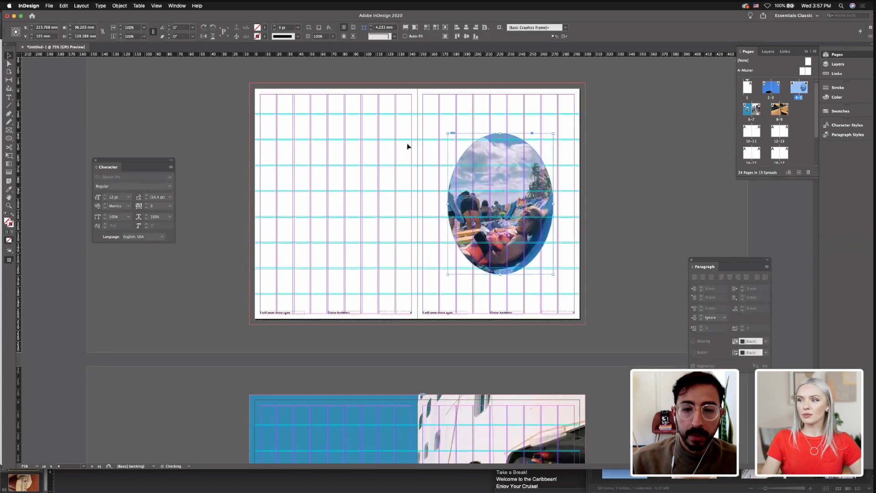
left_click(408, 146)
left_click(468, 171)
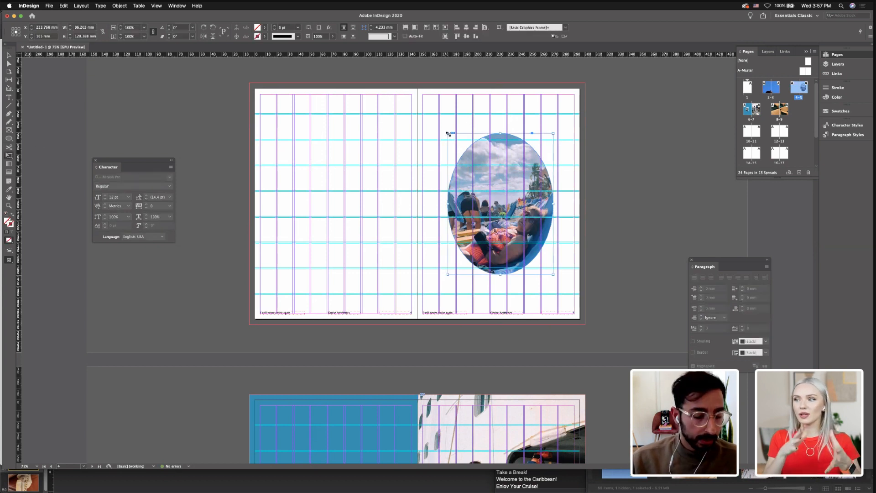
Enlarge the oval beach photo proportionally to about 107 × 142 mm and center it horizontally within the margins of page 5
left_click_drag(448, 133, 443, 127)
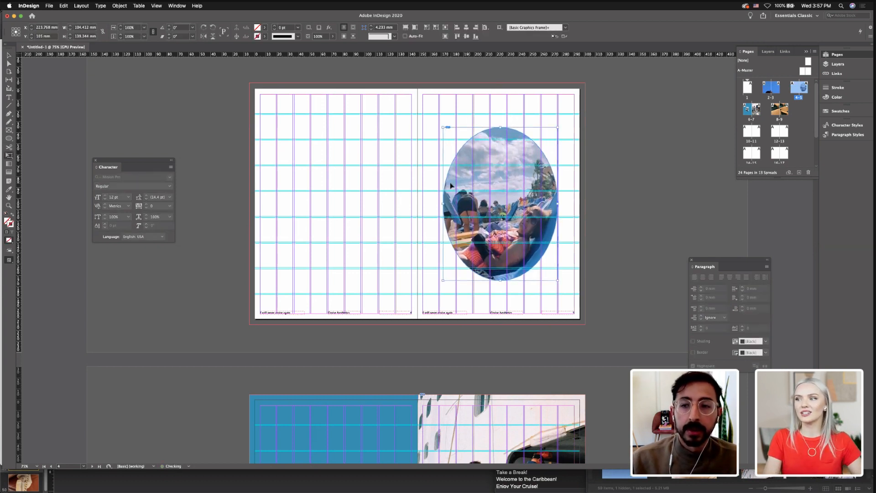
left_click(465, 27)
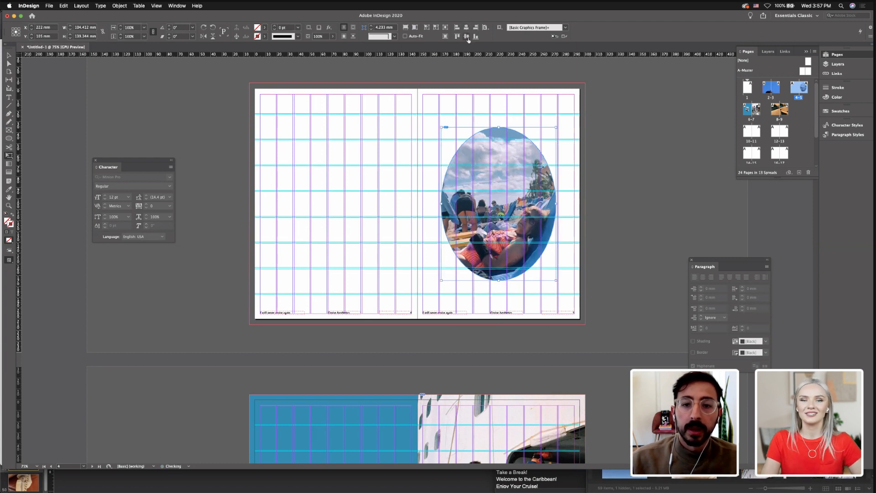
left_click(285, 119)
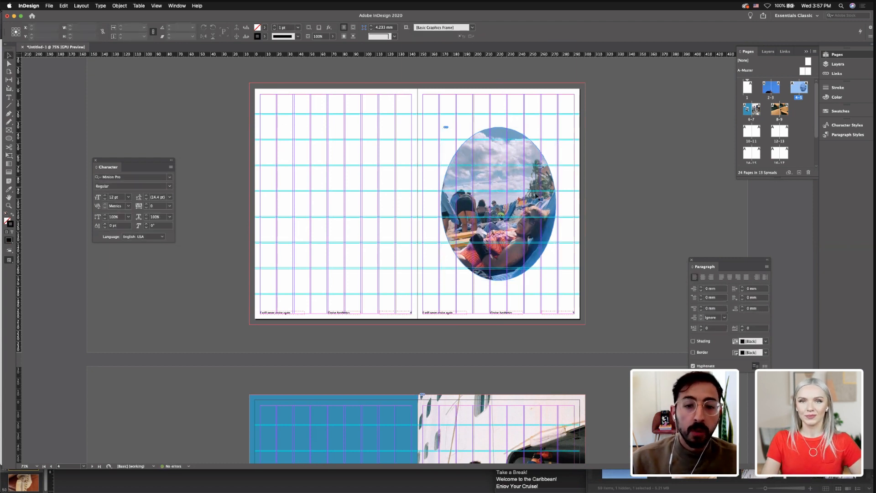
left_click(511, 171)
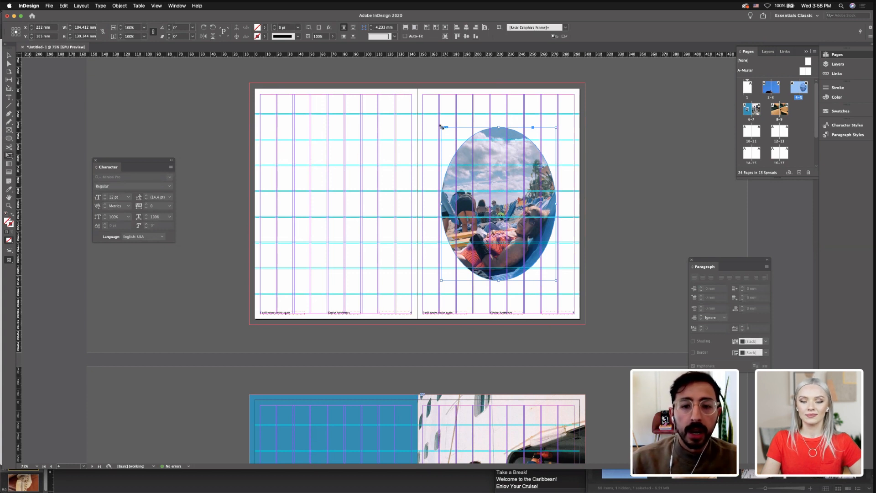
left_click_drag(441, 126, 438, 125)
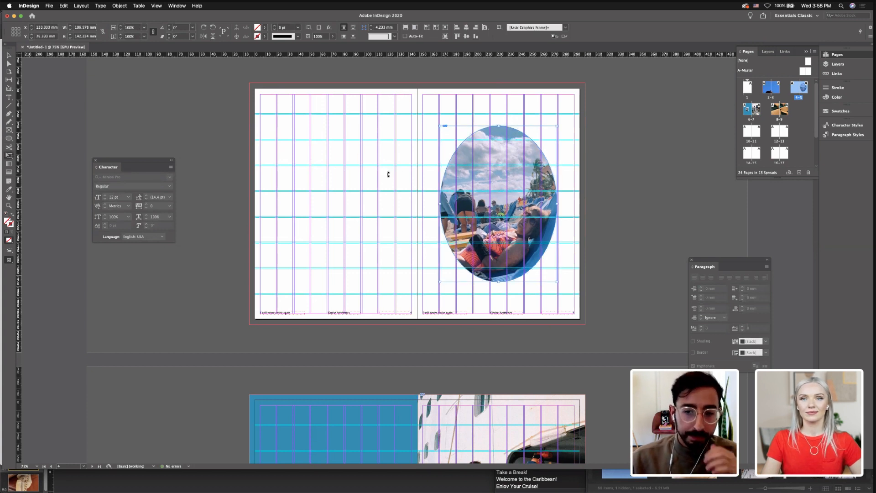
Review the layouts on the spreads of pages 4 to 9, checking pages 4–5 in preview without guides as well
left_click(11, 60)
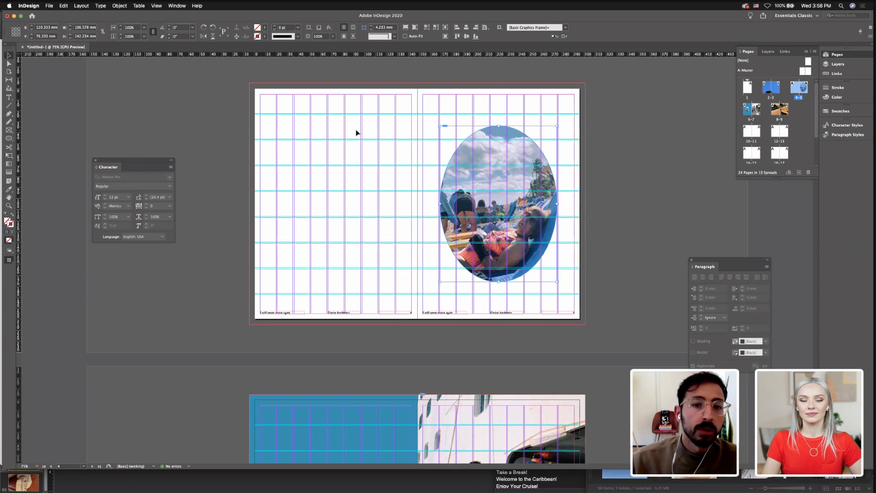
left_click(356, 133)
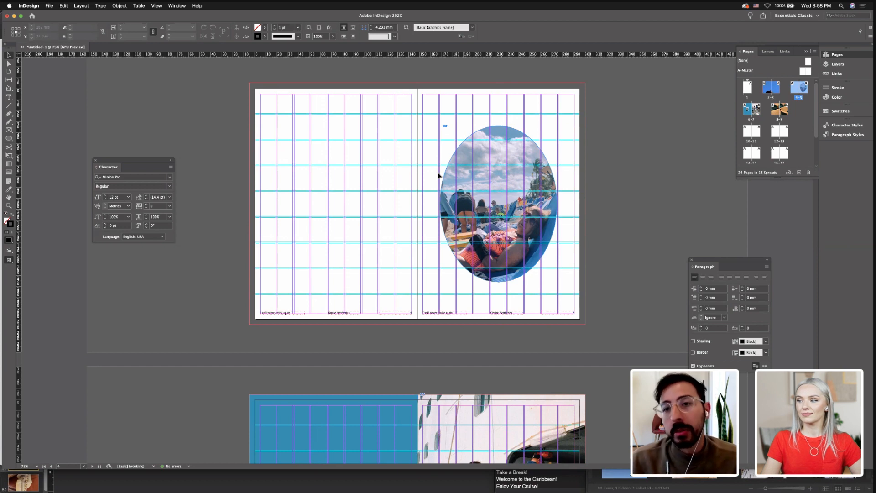
scroll(492, 163, "down", 2)
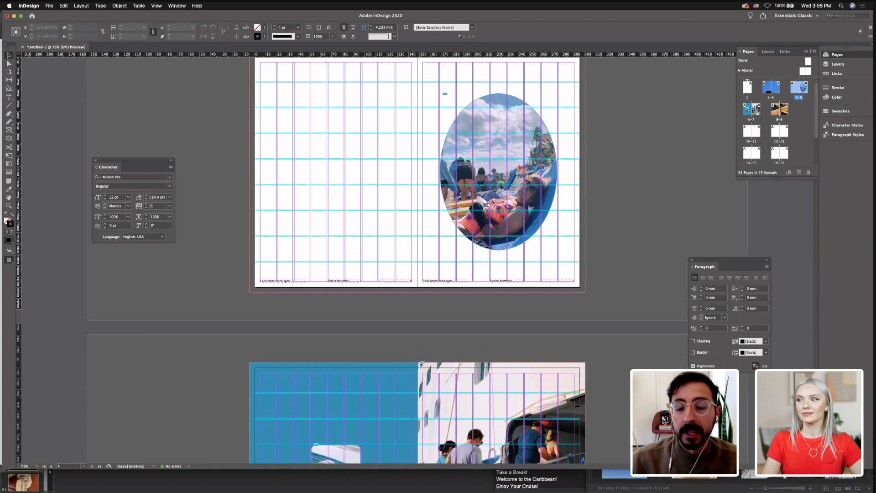
scroll(489, 200, "up", 1)
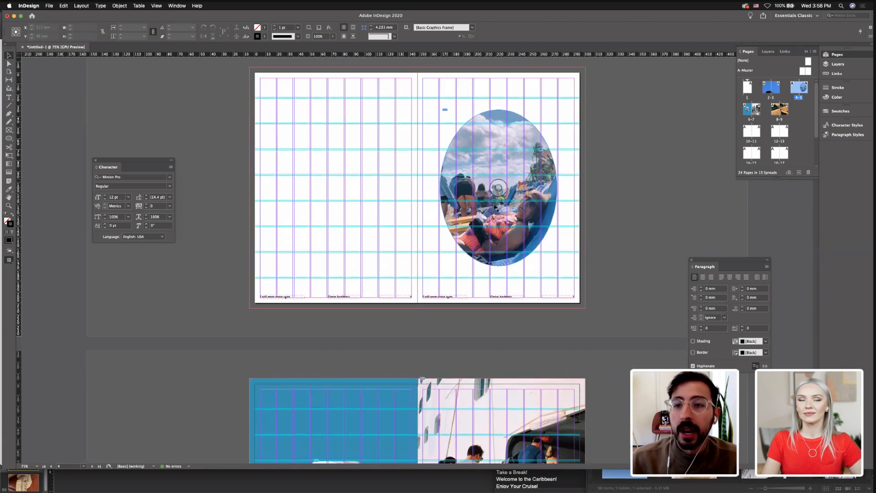
scroll(429, 229, "down", 8)
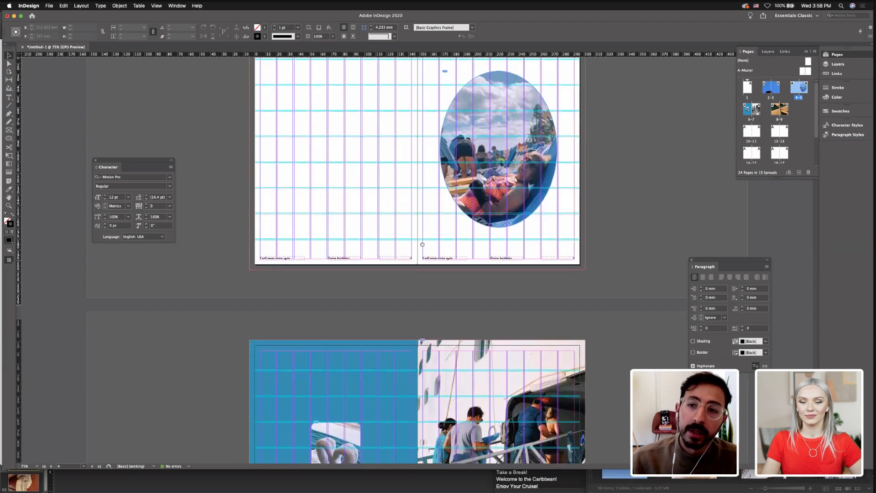
scroll(426, 225, "down", 5)
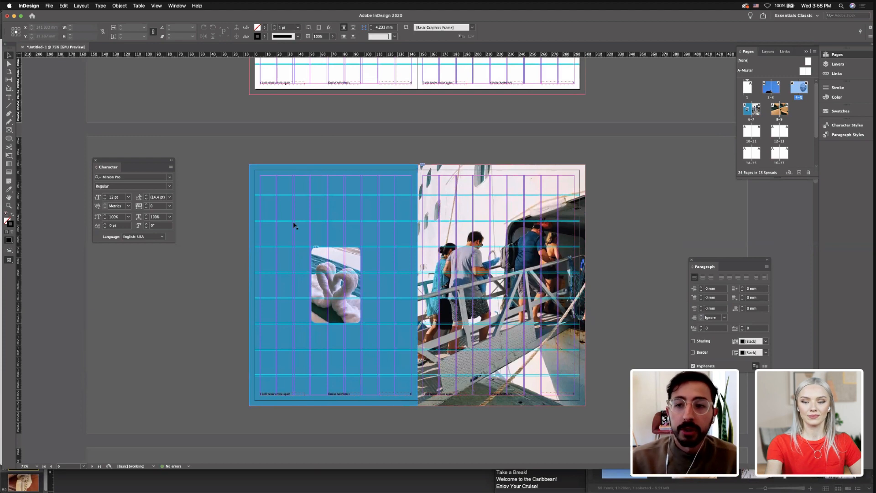
scroll(388, 245, "up", 10)
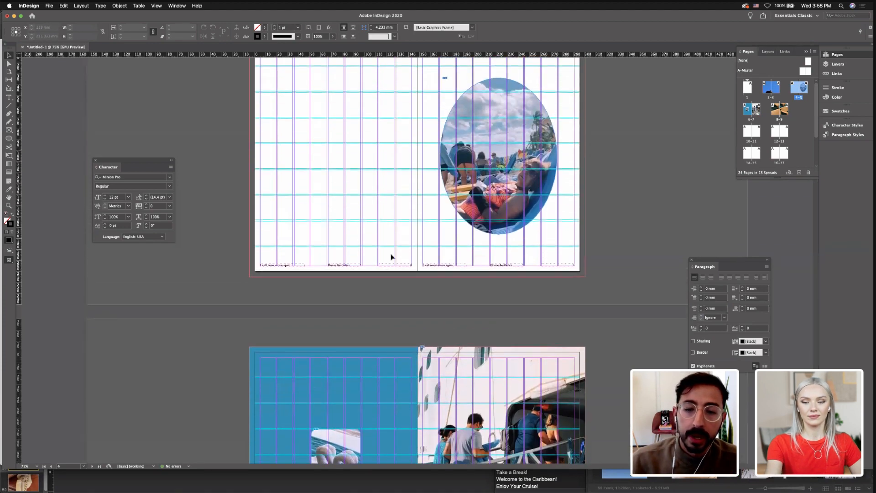
scroll(391, 253, "up", 4)
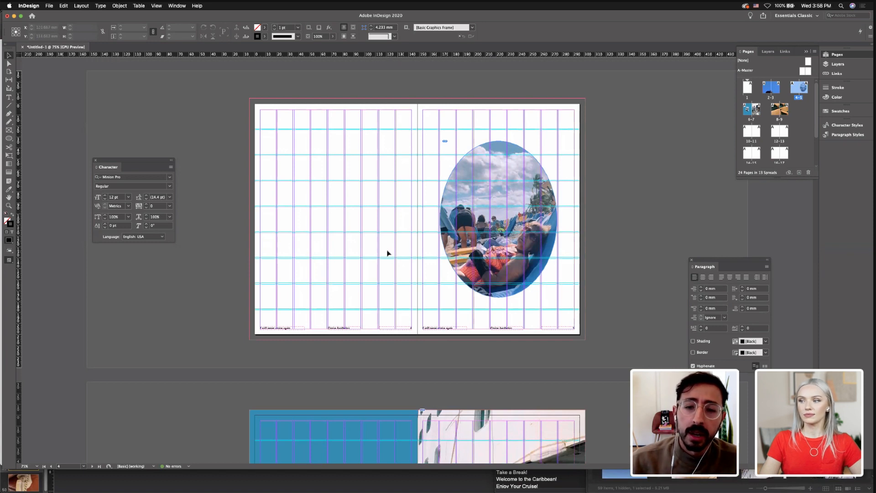
key("w")
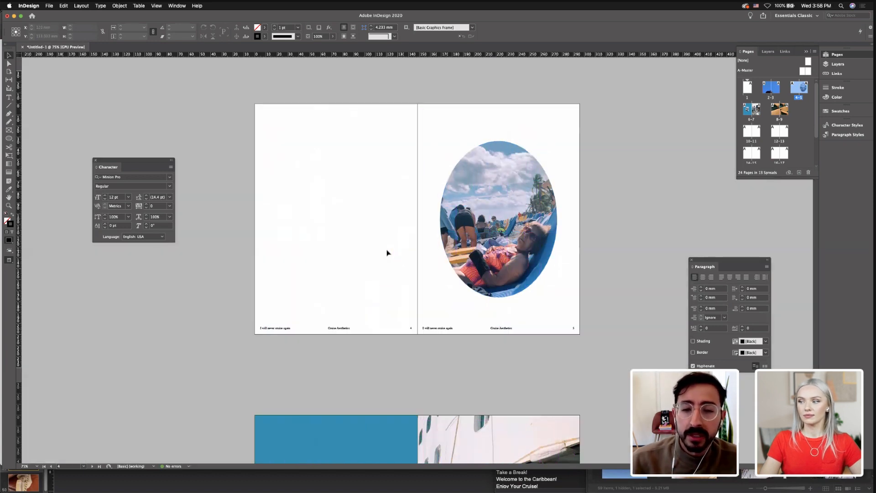
key("w")
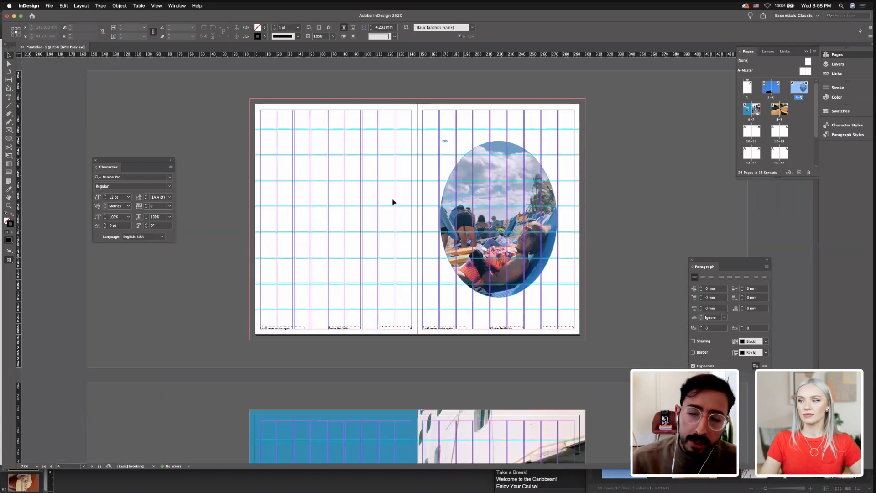
scroll(392, 202, "down", 15)
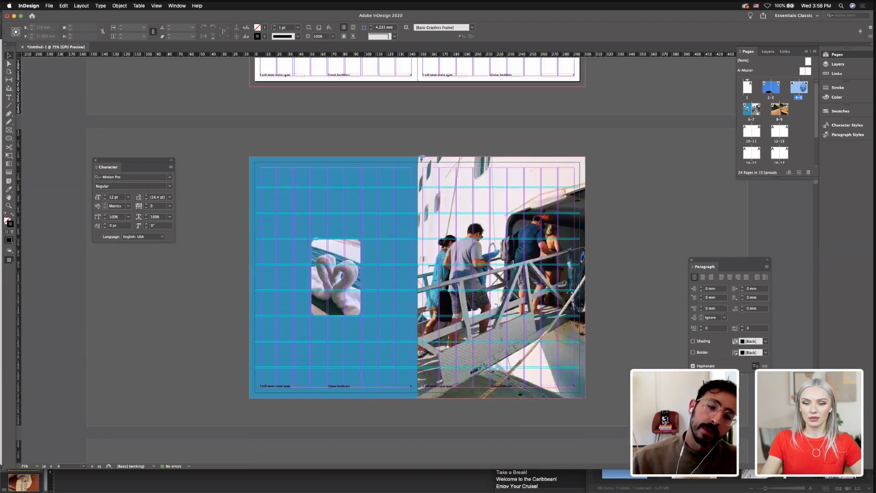
scroll(448, 346, "up", 15)
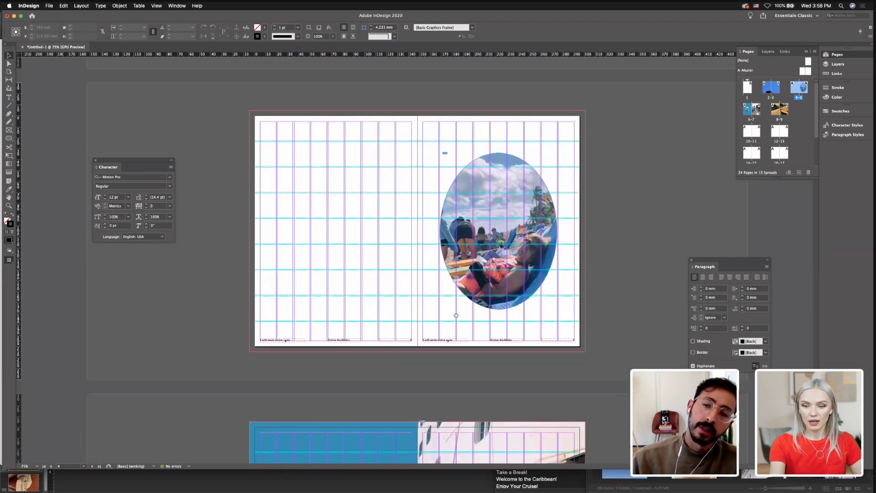
scroll(456, 315, "down", 15)
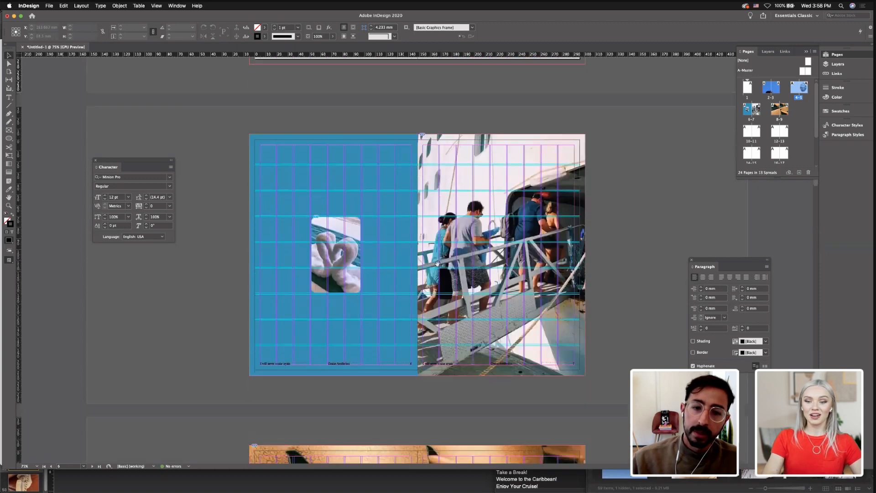
scroll(438, 263, "down", 18)
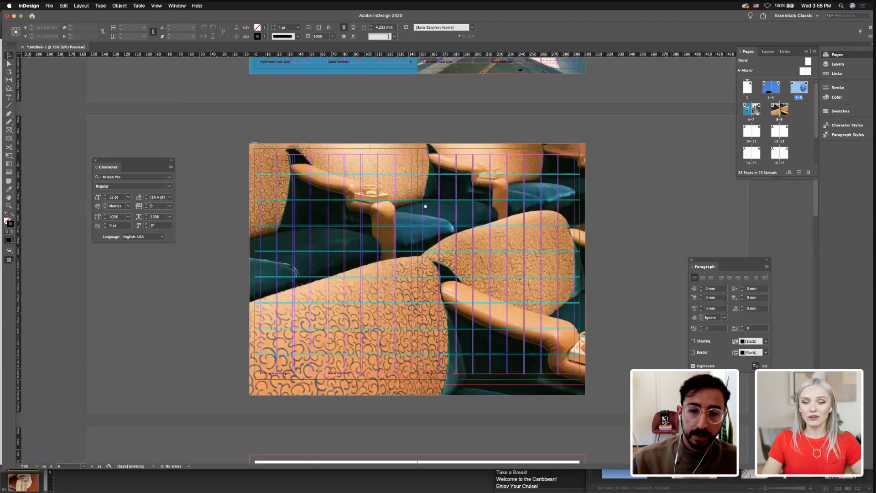
scroll(425, 206, "up", 4)
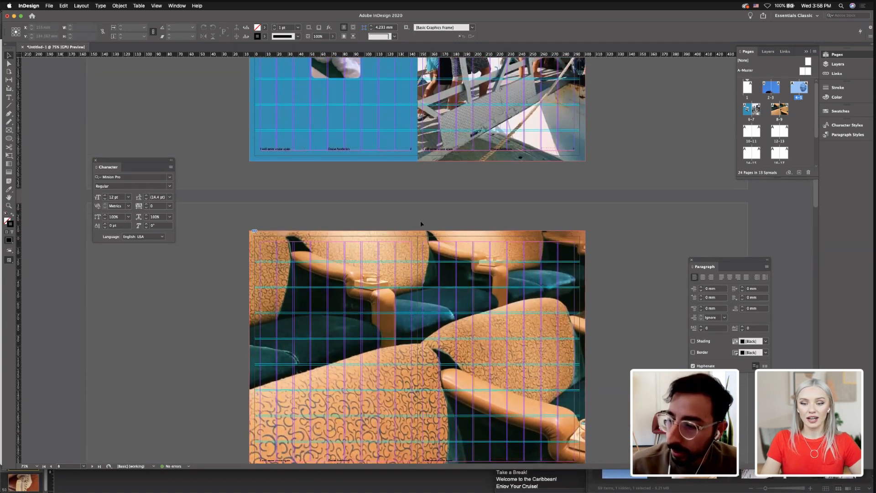
scroll(446, 179, "up", 7)
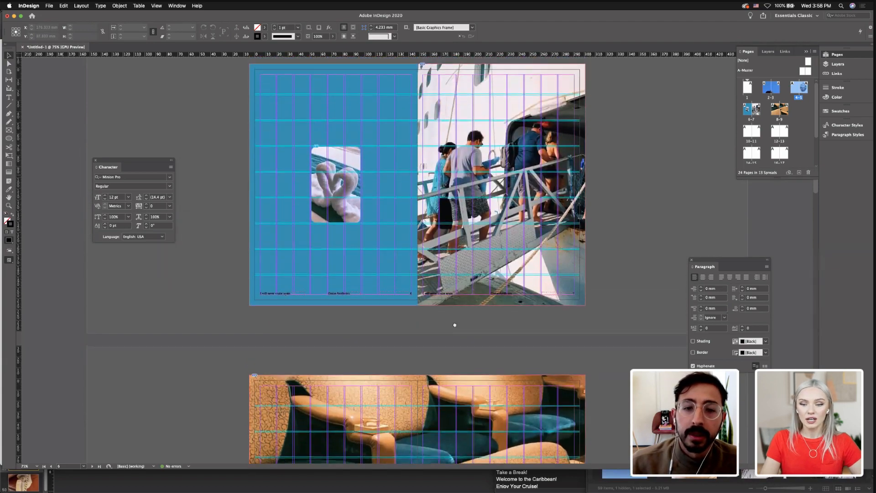
scroll(454, 325, "up", 5)
scroll(454, 325, "down", 15)
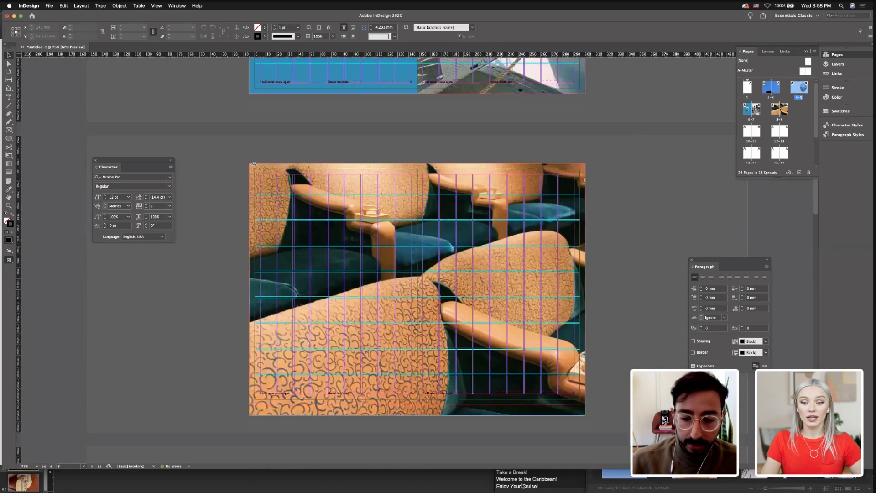
Copy the chapter title "I Had So Looked Forward to This Trip" from the TextEdit notes and paste it over the seat photo in a fitted text frame
left_click(523, 486)
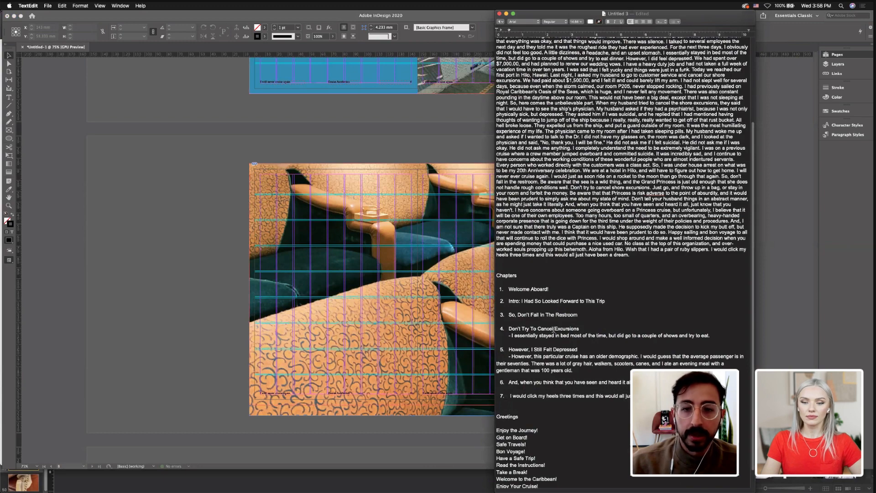
scroll(553, 335, "up", 8)
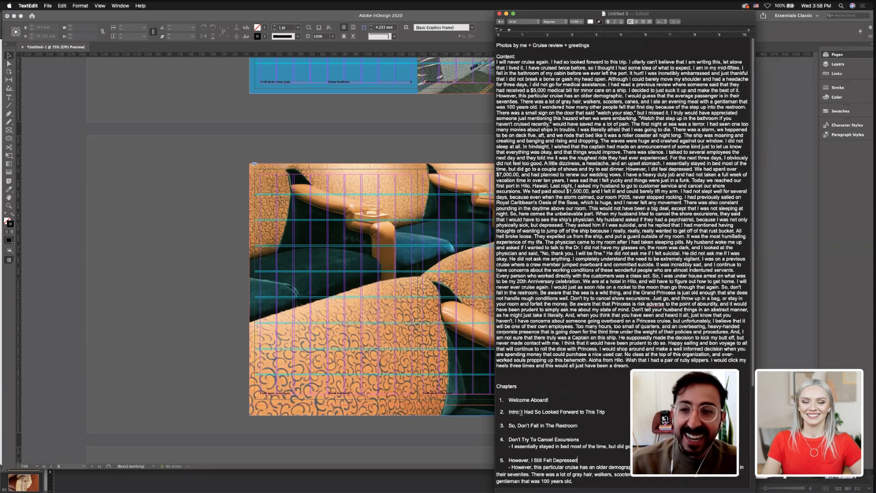
left_click(223, 290)
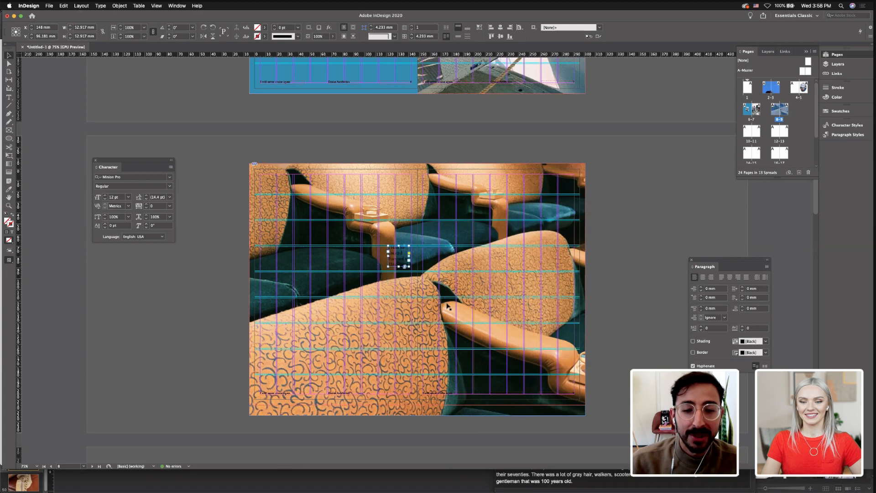
left_click_drag(446, 302, 416, 260)
double_click(470, 267)
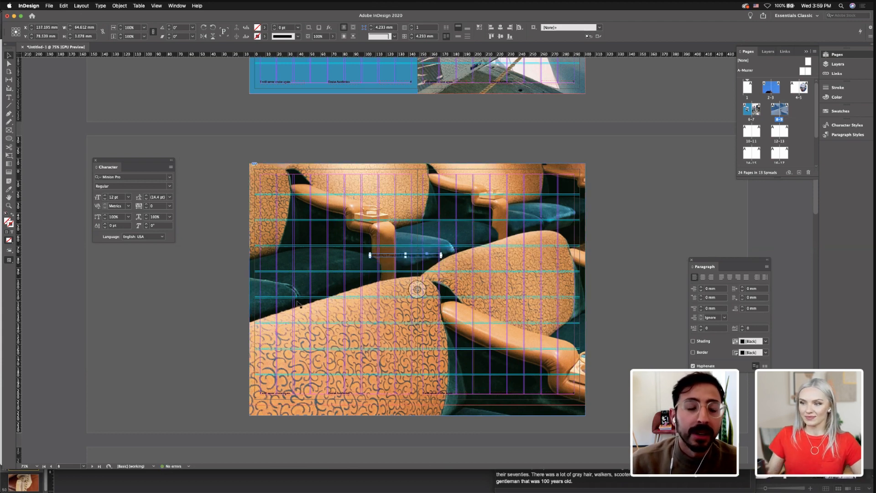
Set the text colour of the chapter title on the seat photo spread to [Paper]
left_click(10, 234)
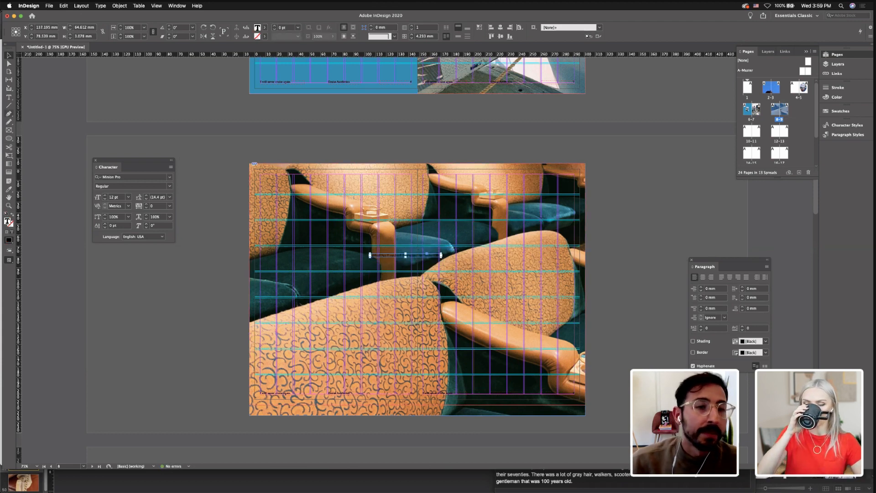
left_click(264, 28)
left_click(228, 64)
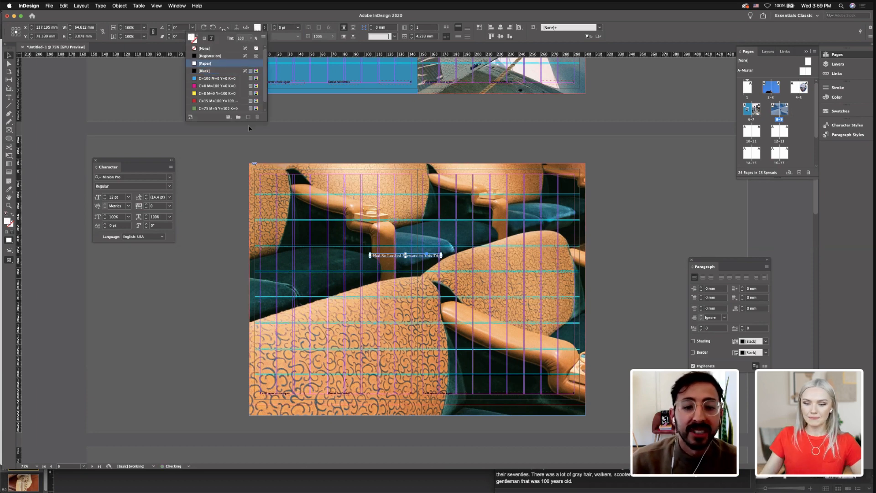
left_click(386, 218)
left_click(382, 257)
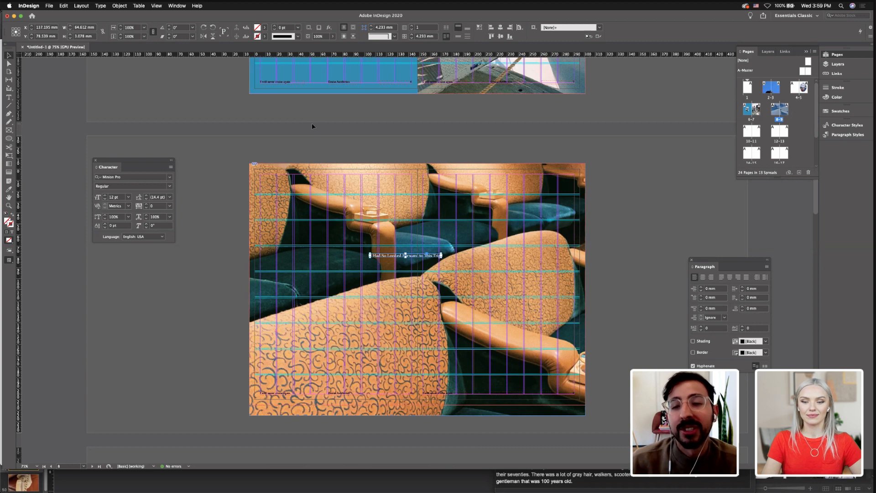
key("super+shift+a")
left_click(407, 257)
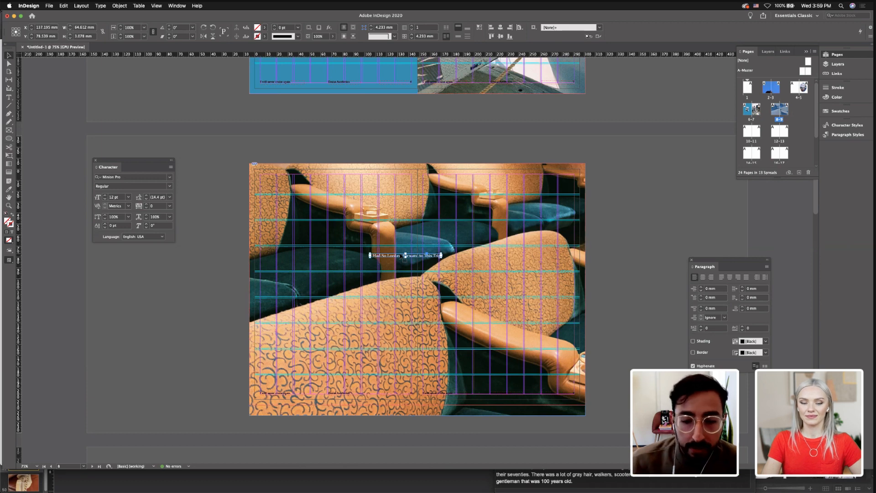
left_click(416, 289)
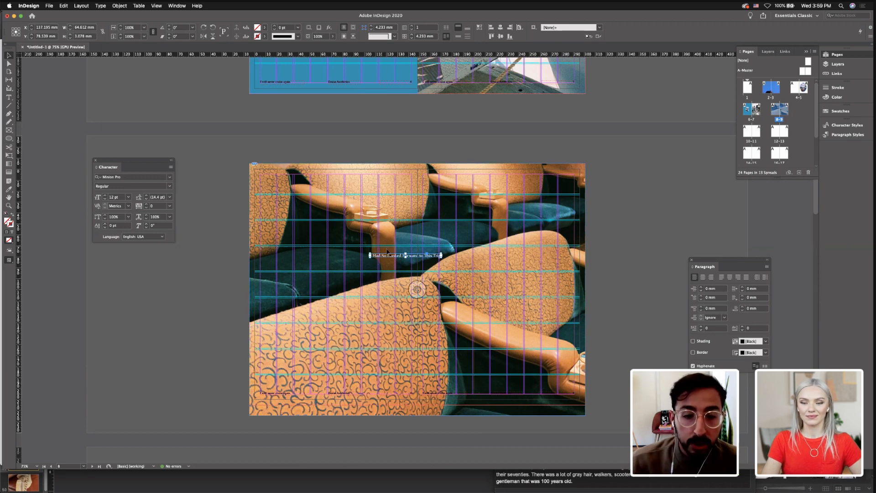
Move the chapter title to the top margin of pages 8–9, roughly centered across the spine at Y about 6.5 mm
left_click_drag(388, 256, 281, 174)
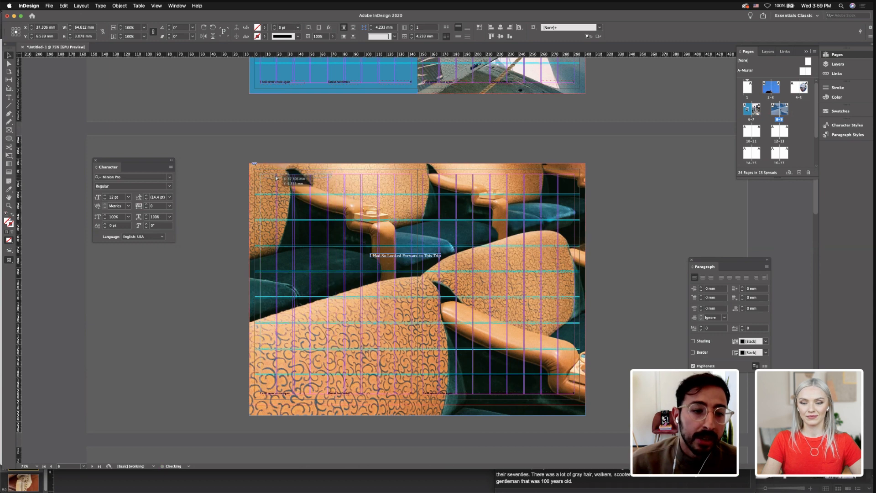
left_click(305, 140)
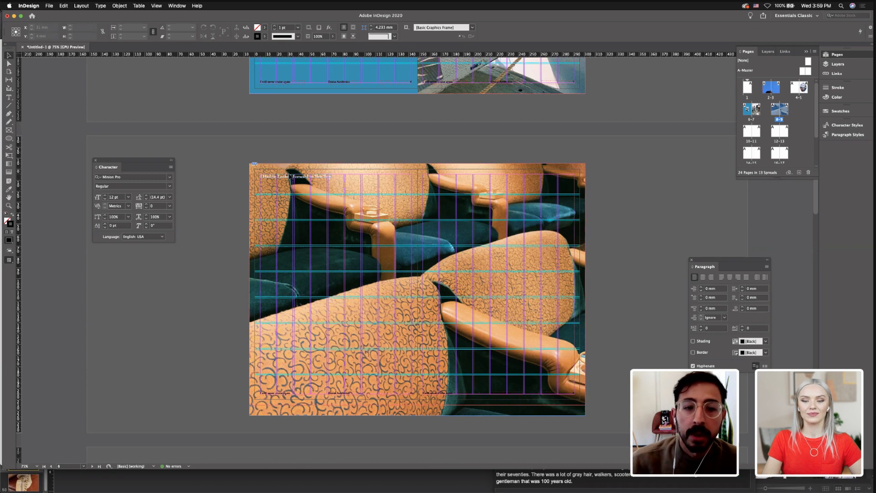
left_click_drag(292, 179, 413, 178)
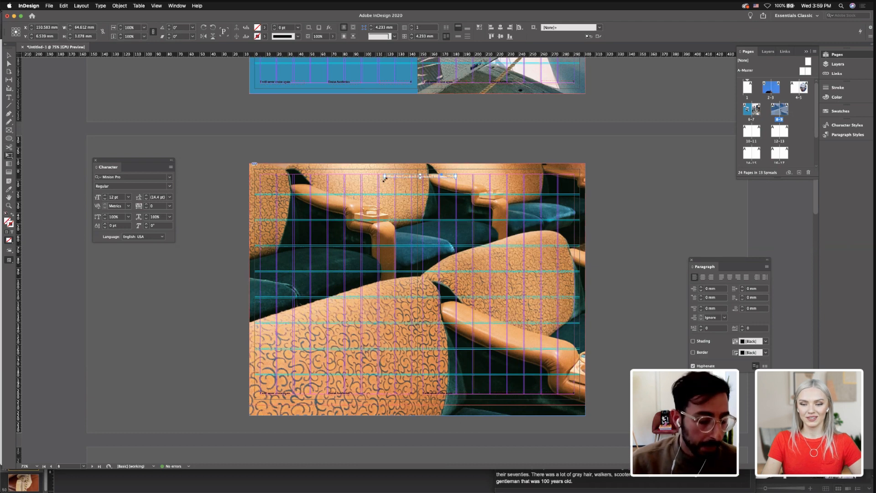
Scale the chapter title proportionally to about 267 mm wide and lower it to Y about 11.5 mm, inside the top margin
left_click_drag(384, 179, 274, 179)
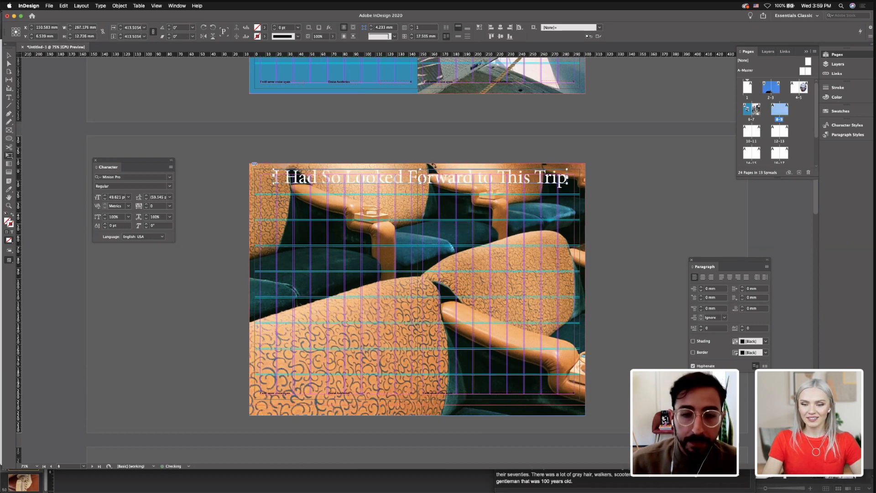
left_click_drag(437, 185, 437, 186)
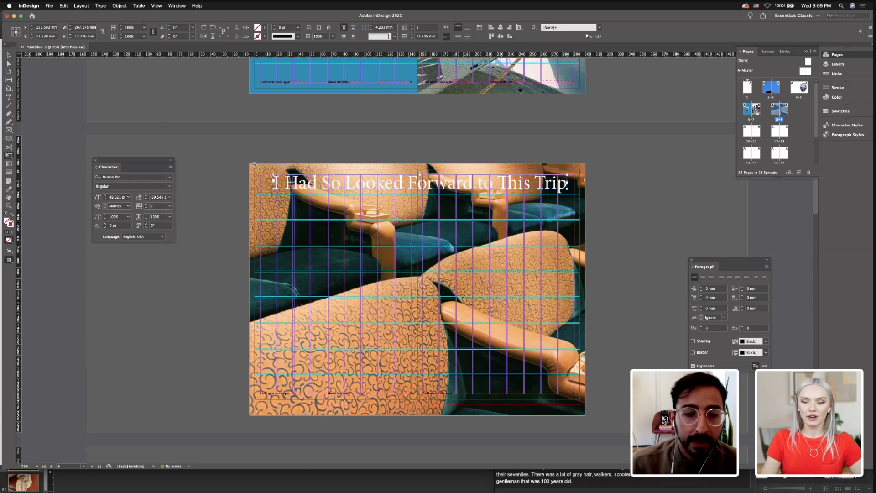
left_click(8, 56)
left_click(282, 152)
left_click(319, 182)
mouse_move(321, 186)
left_mouse_down()
mouse_move(321, 203)
mouse_move(321, 185)
left_mouse_up()
left_click(310, 144)
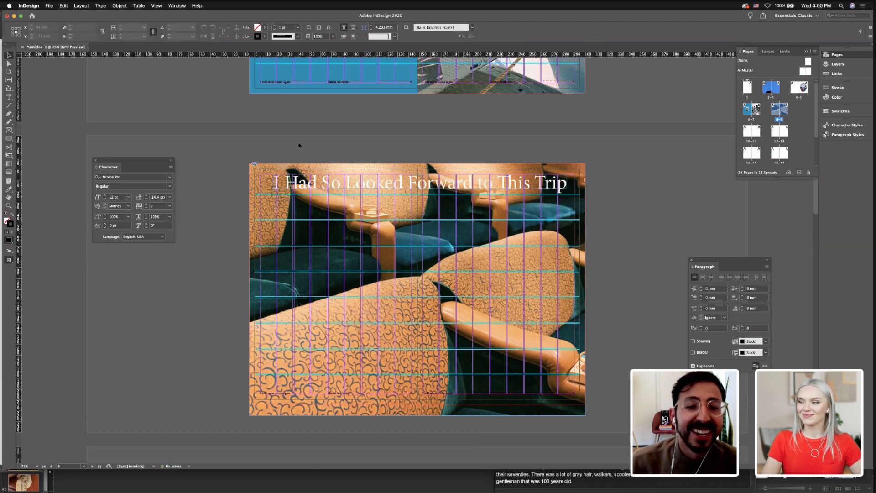
left_click(310, 189)
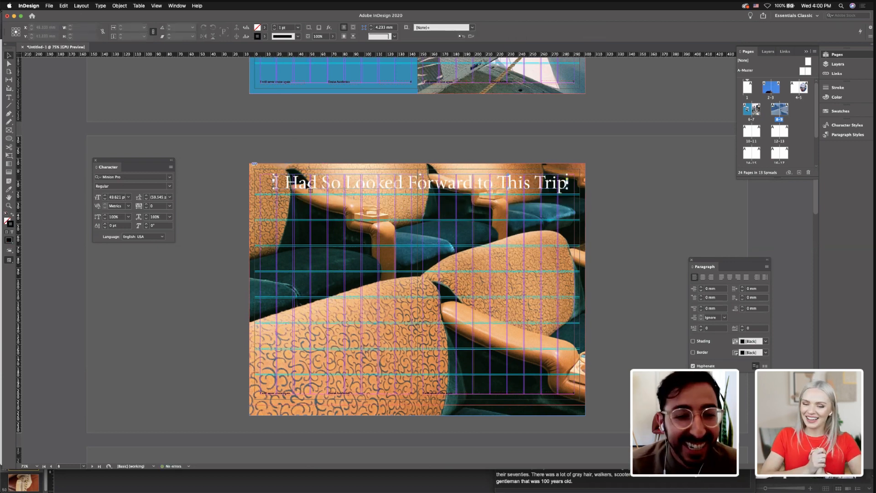
left_click(288, 148)
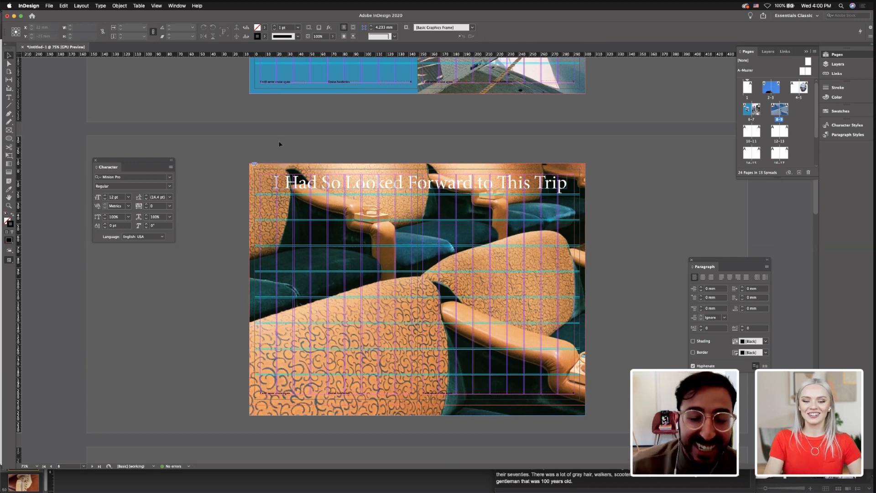
scroll(306, 159, "up", 5)
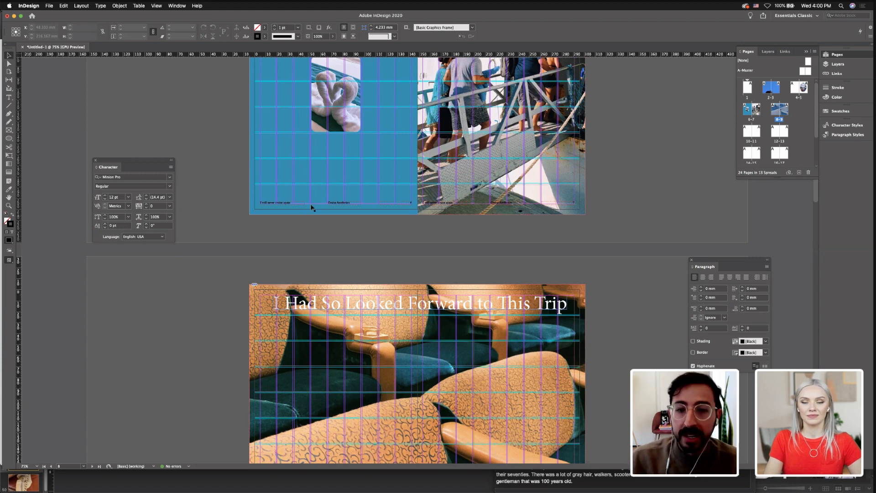
Review the spreads on pages 4–5 and 6–7 and switch the document to the preview screen mode
scroll(356, 180, "up", 5)
scroll(343, 254, "up", 1)
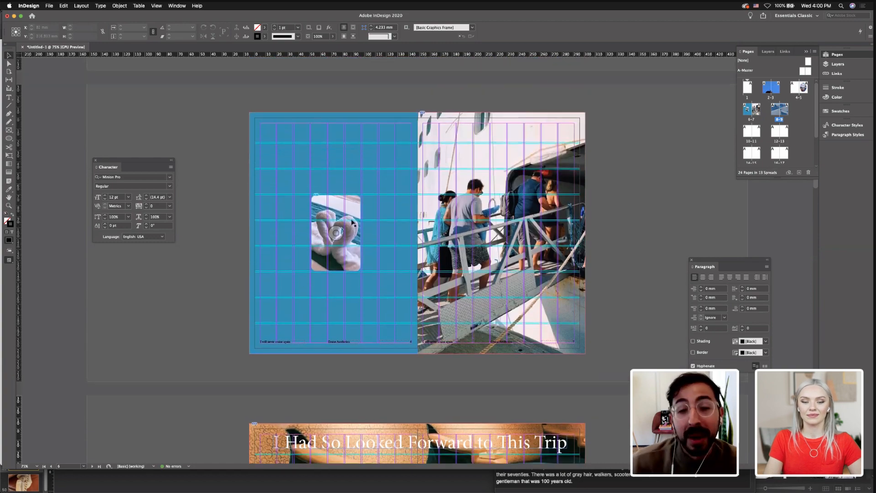
scroll(360, 331, "up", 1)
scroll(362, 342, "up", 9)
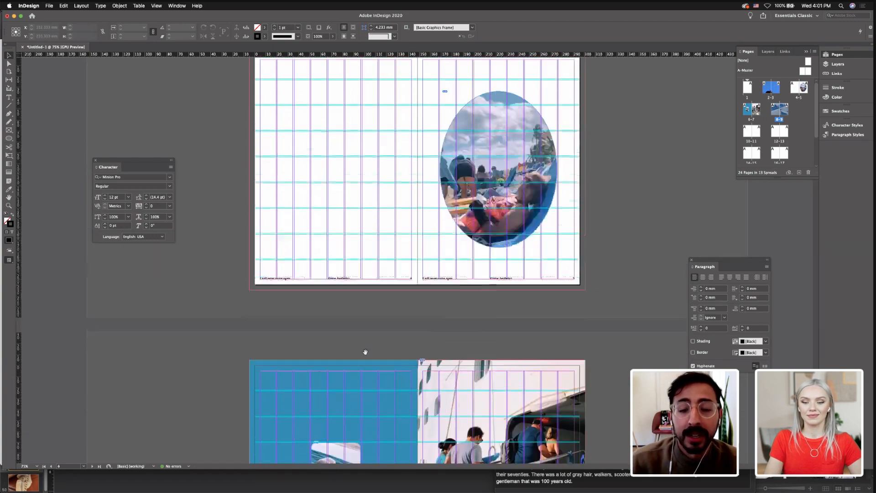
scroll(354, 283, "down", 7)
scroll(348, 208, "down", 5)
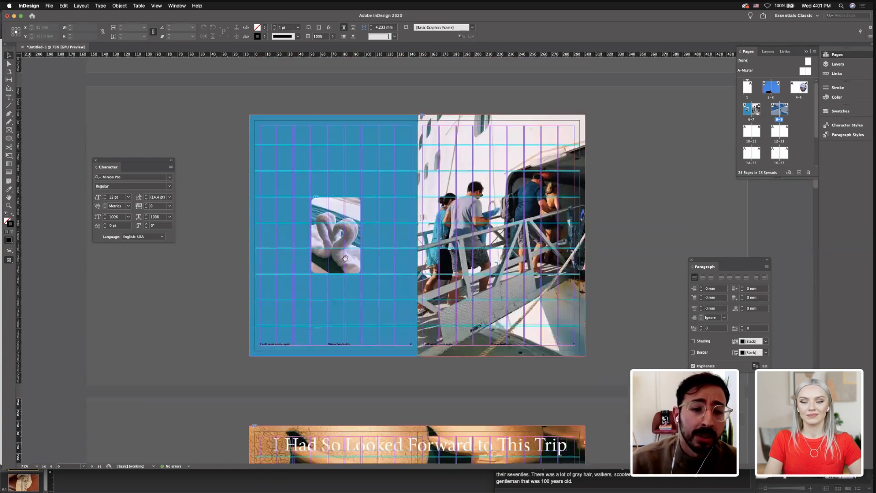
key("w")
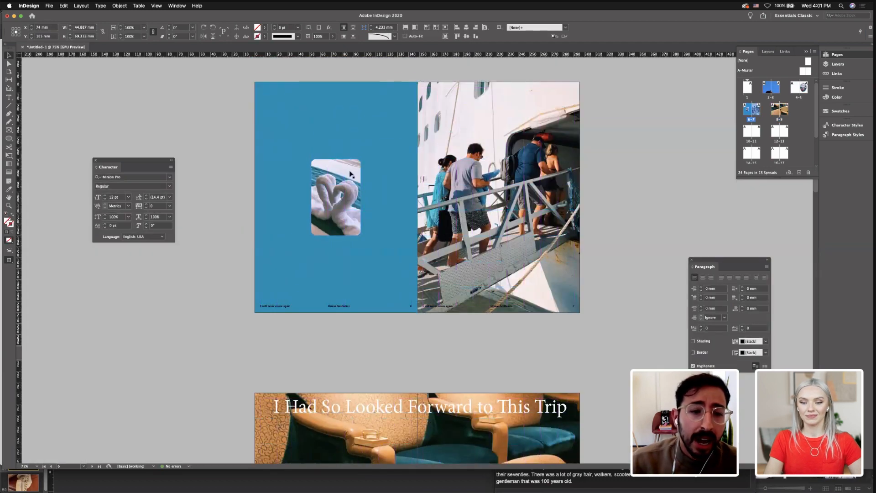
Inspect the towel swan and gangway photos on pages 6–7, comparing the spread with and without guides and frame edges
left_click(365, 141)
left_click(359, 162)
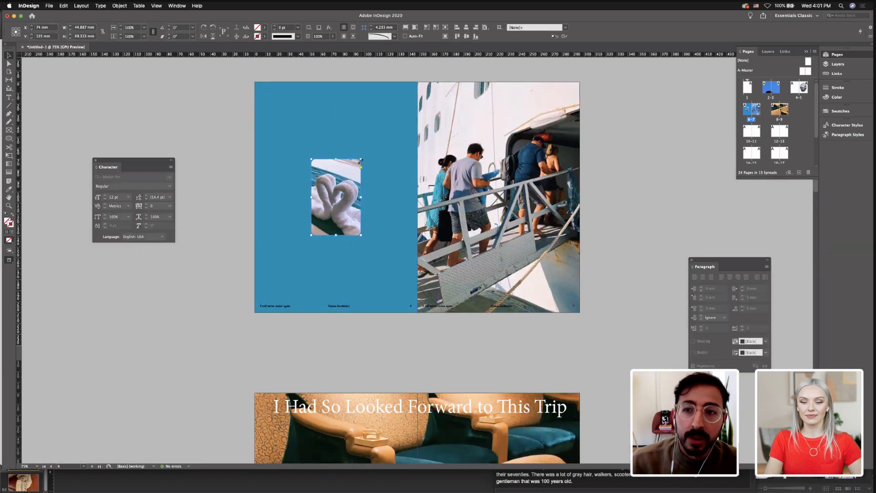
left_click(487, 95)
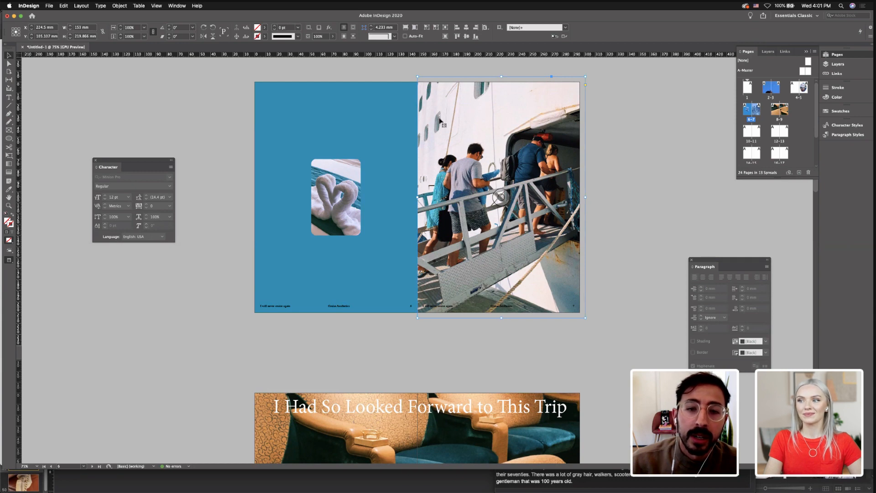
left_click(336, 196)
key("w")
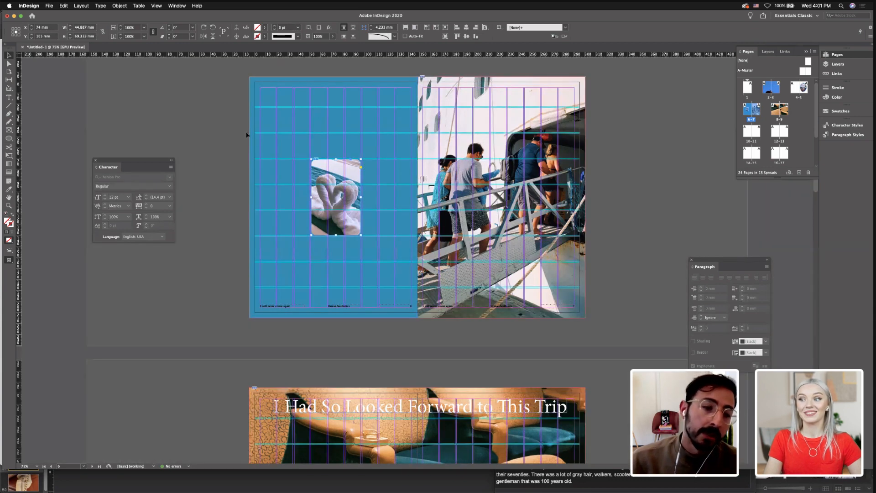
left_click(247, 133)
key("w")
left_click(336, 162)
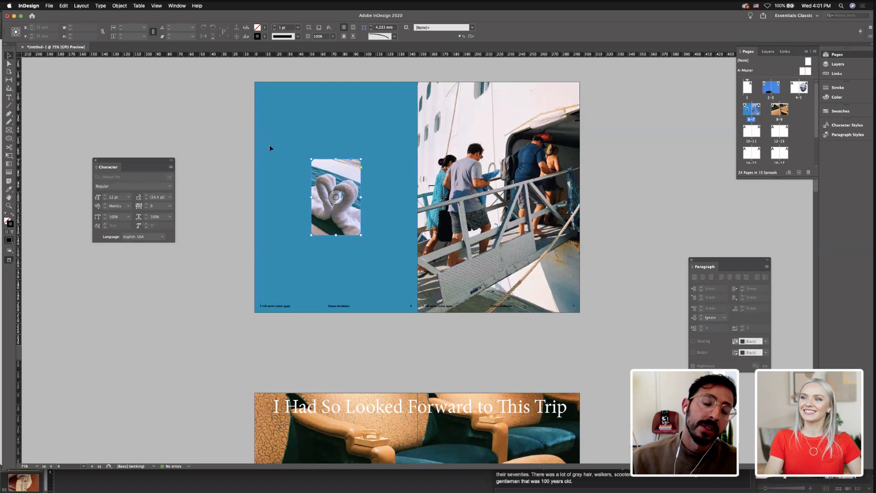
left_click(269, 145)
key("w")
left_click(321, 175)
key("w")
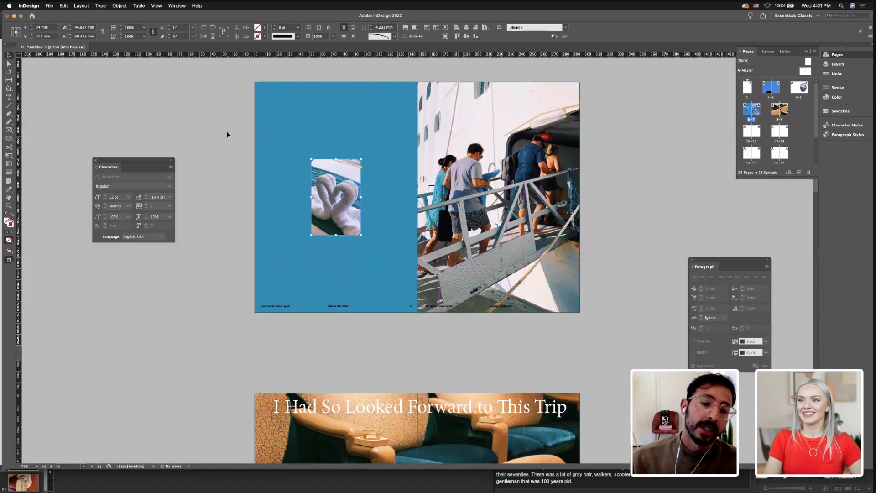
left_click(227, 132)
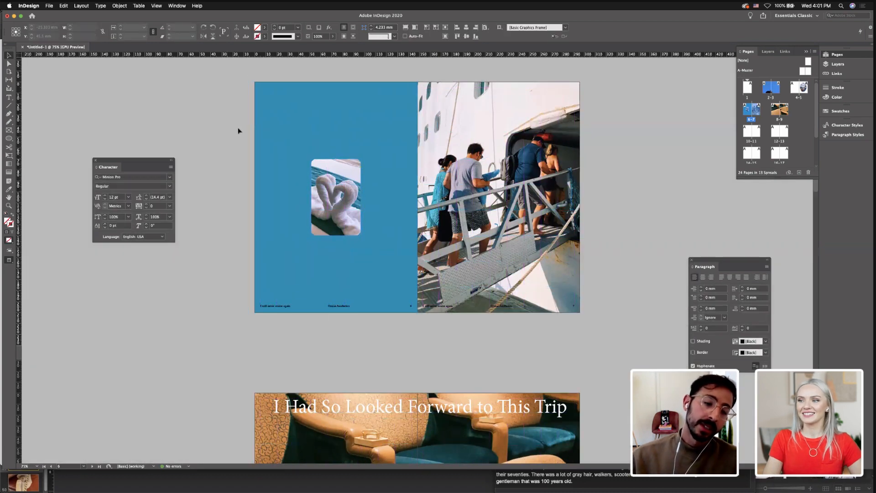
Try to recolour the blue background on page 6 with a turquoise sampled from the gangway photo, and undo it
left_click(353, 142)
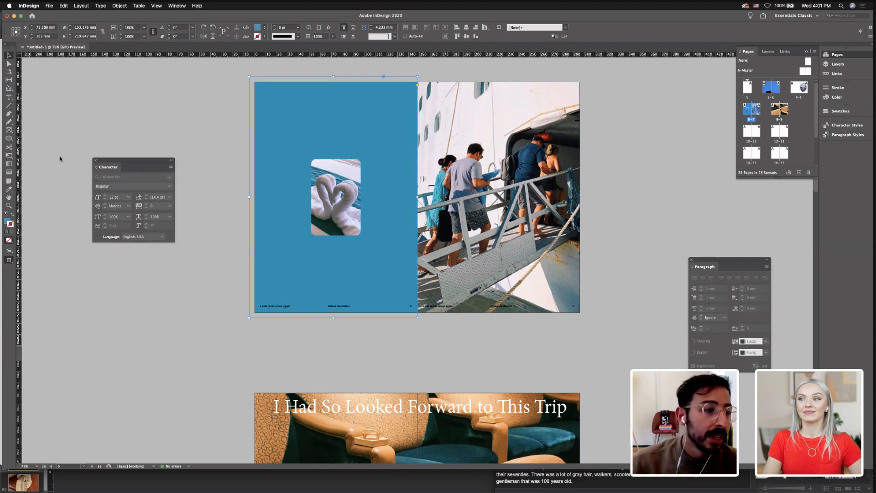
left_click(9, 189)
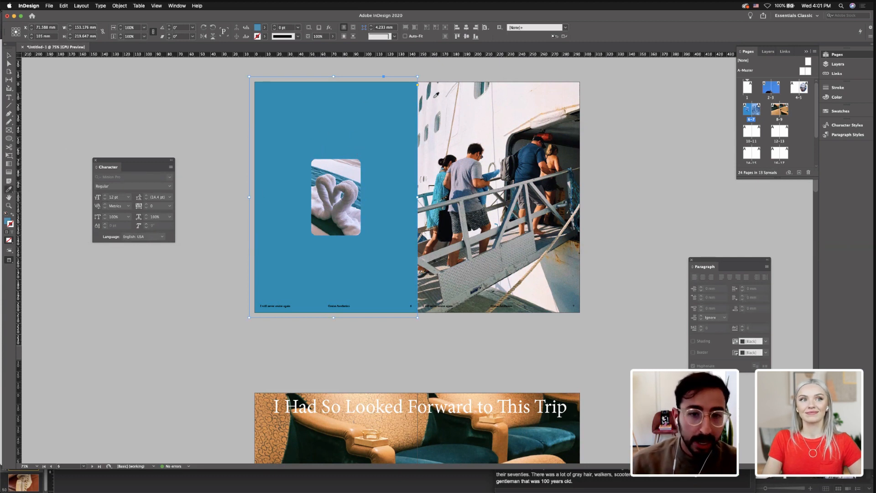
left_click(444, 177)
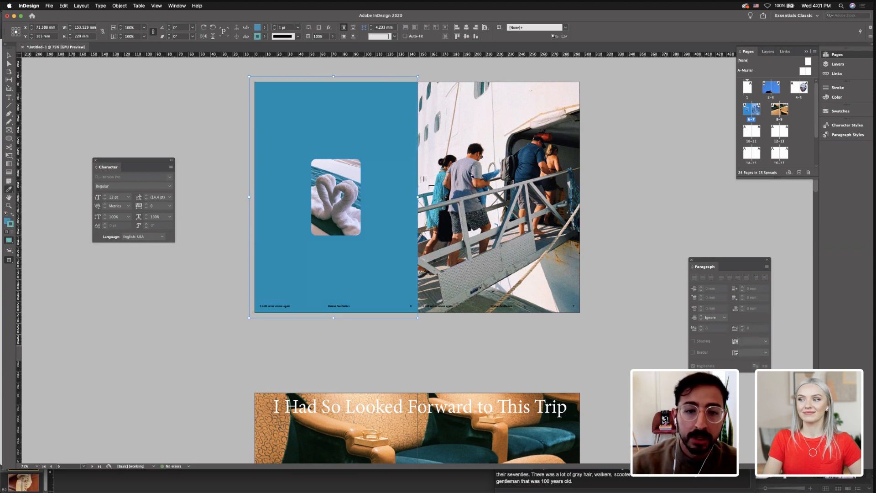
key("super+z")
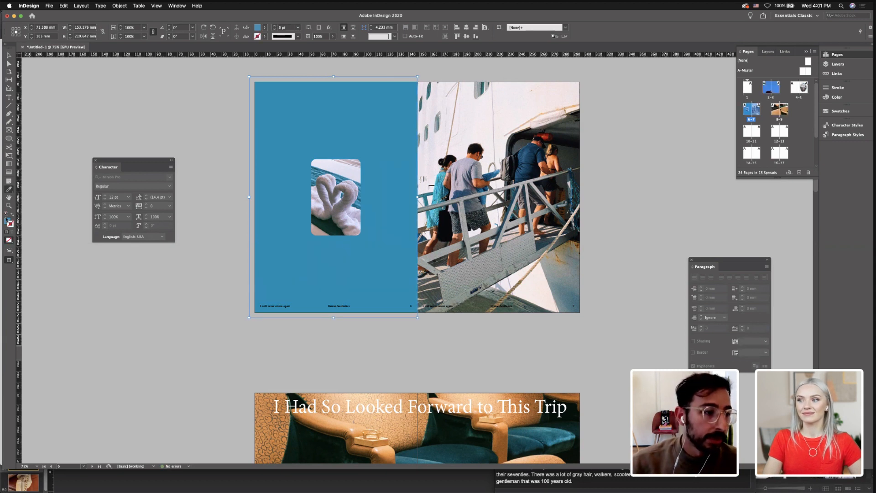
left_click(6, 221)
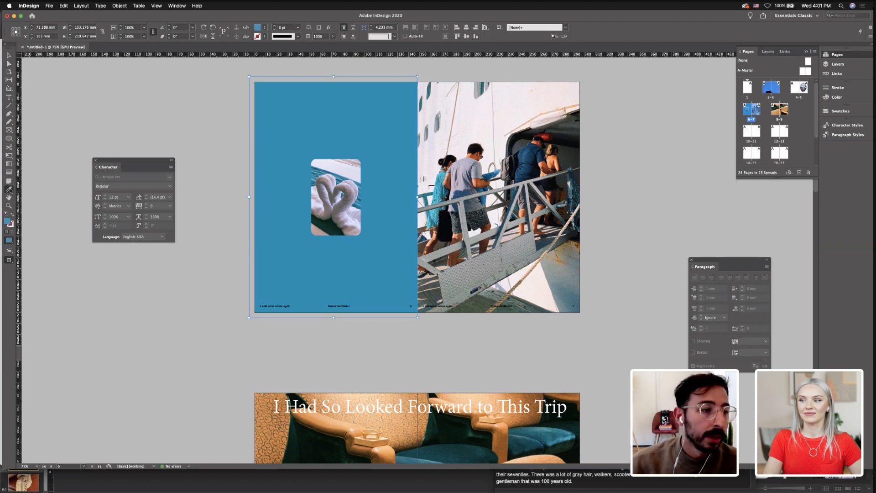
left_click(437, 194)
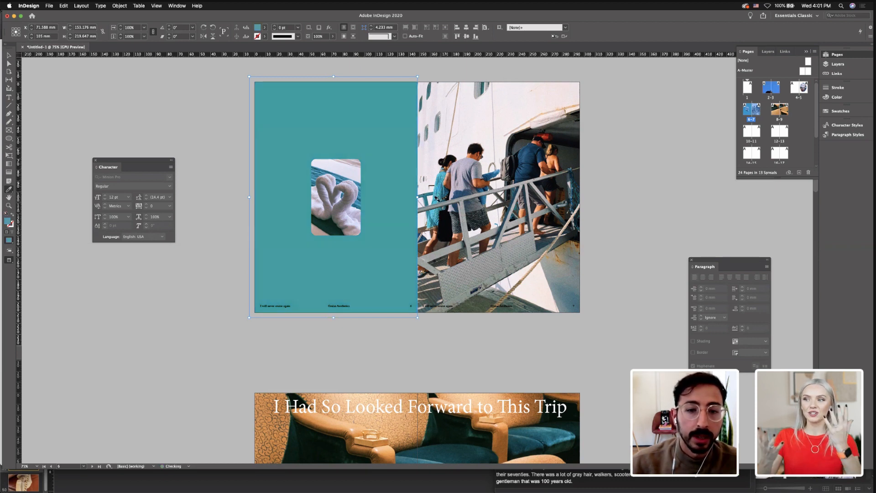
key("super+z")
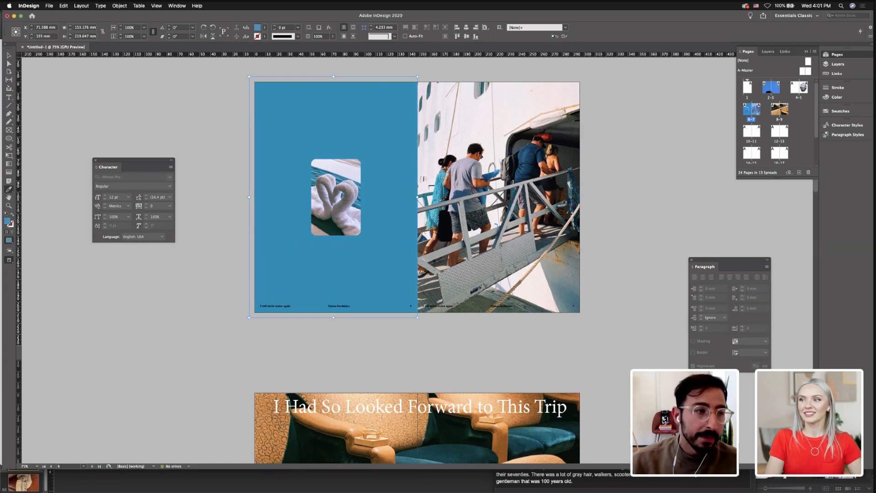
key("v")
left_click(136, 97)
Compare the spreads on pages 4–5 and 6–7 and examine the towel swan photo's frame and content placement
scroll(199, 223, "up", 5)
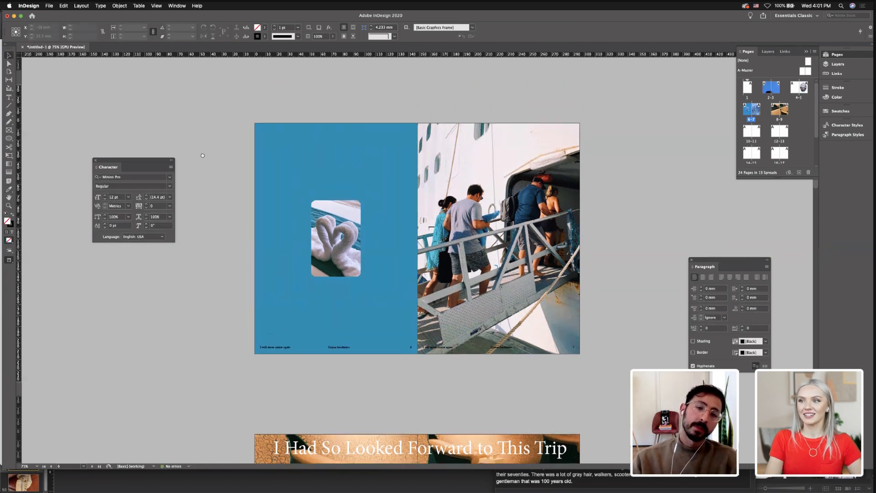
scroll(196, 214, "up", 6)
scroll(183, 208, "down", 10)
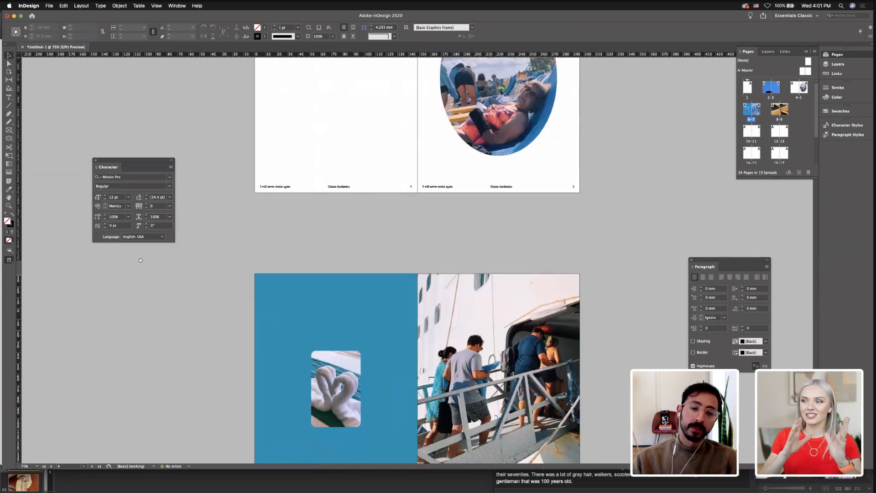
scroll(178, 204, "down", 2)
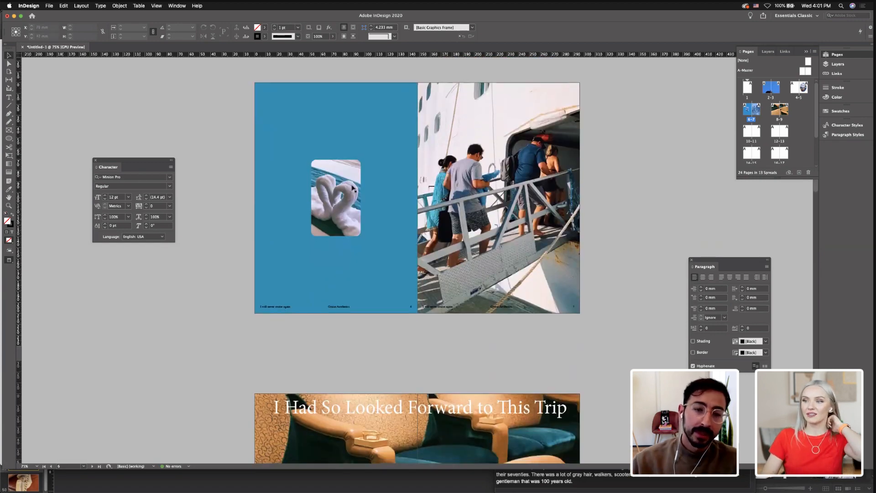
left_click(336, 199)
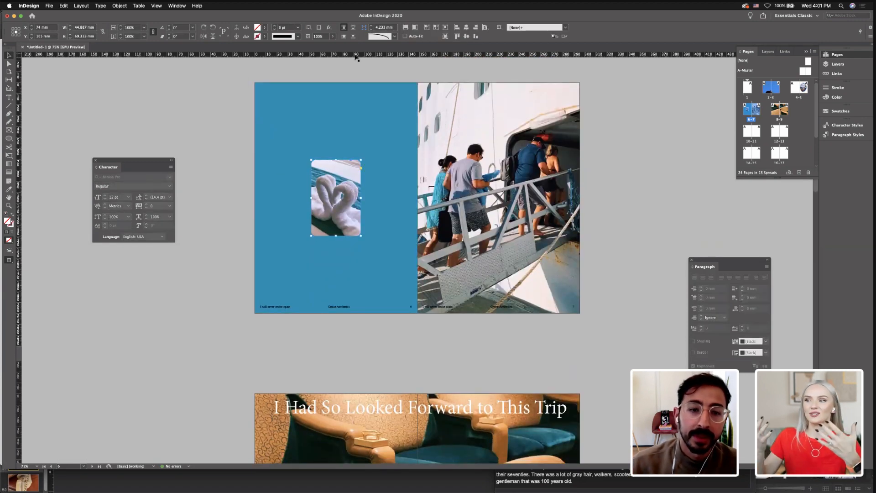
left_click(338, 80)
left_click(344, 68)
scroll(288, 85, "down", 1)
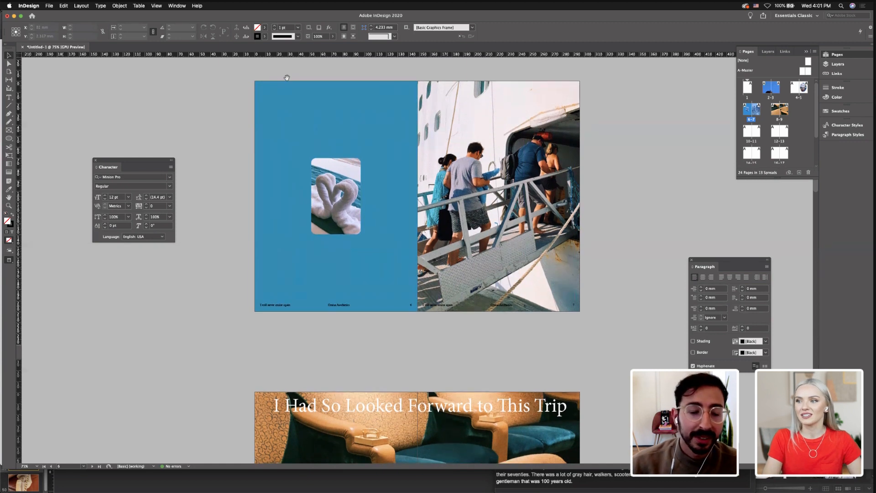
left_click(335, 191)
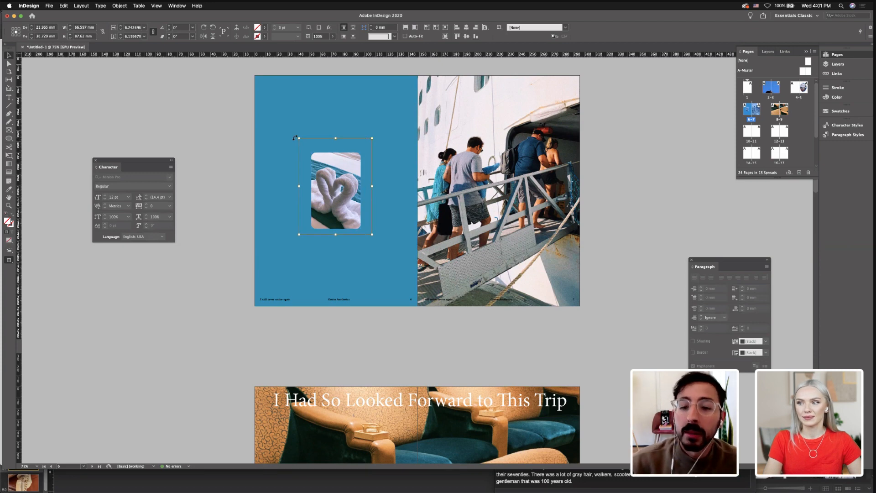
Select the chapter title on the seat photo spread and return to normal view with the guides shown
scroll(333, 241, "down", 4)
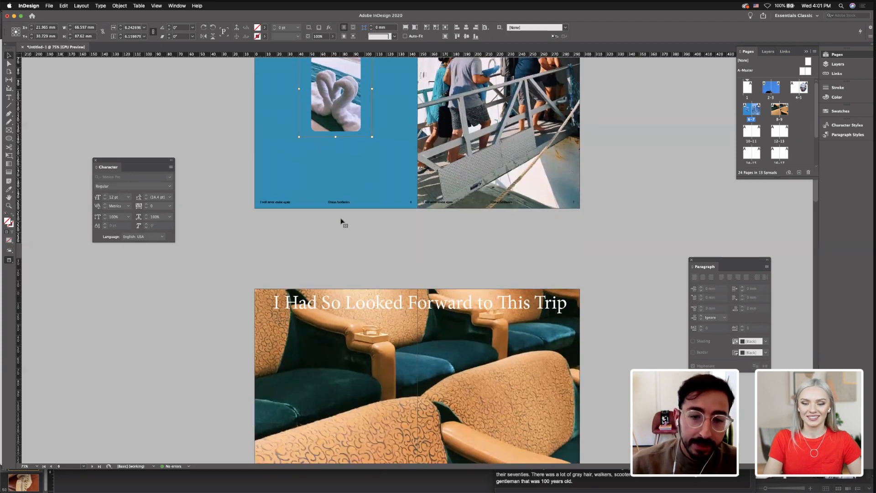
scroll(341, 222, "down", 4)
left_click(342, 221)
scroll(218, 215, "down", 2)
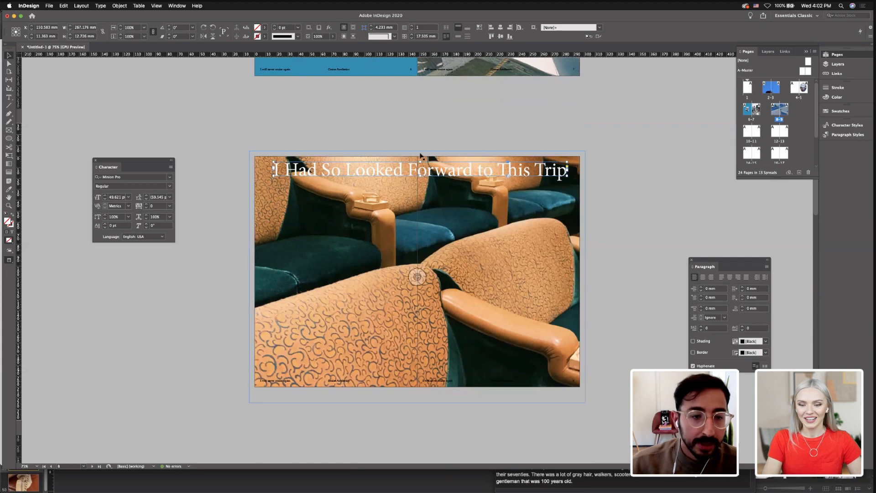
key("w")
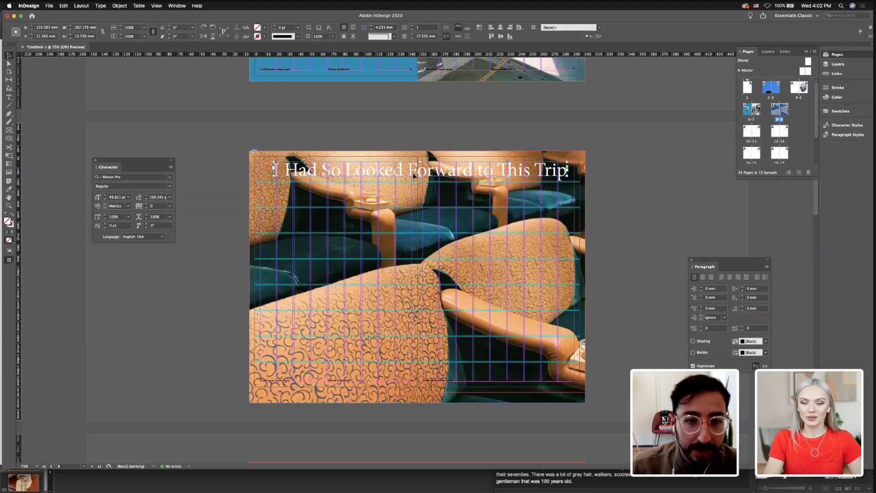
Widen the chapter title's text frame to both side margins, 286 mm wide and centred on the spine at X 148 mm
left_click_drag(414, 175, 412, 187)
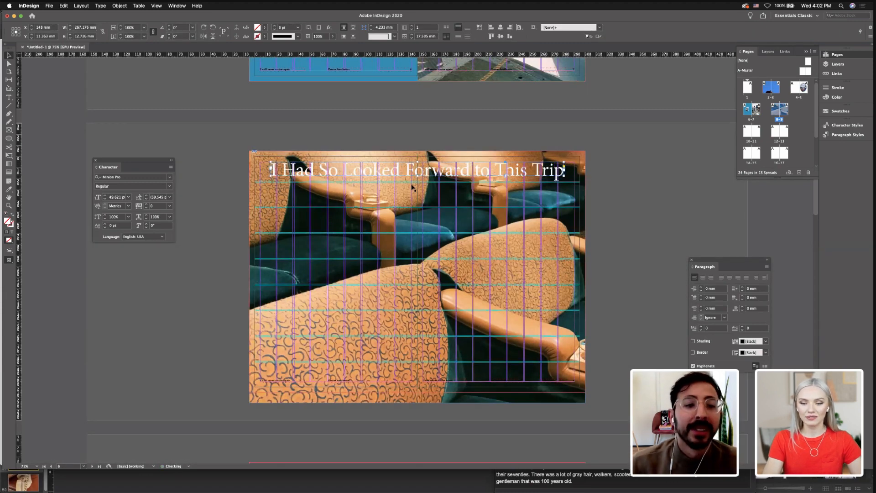
key("super+z")
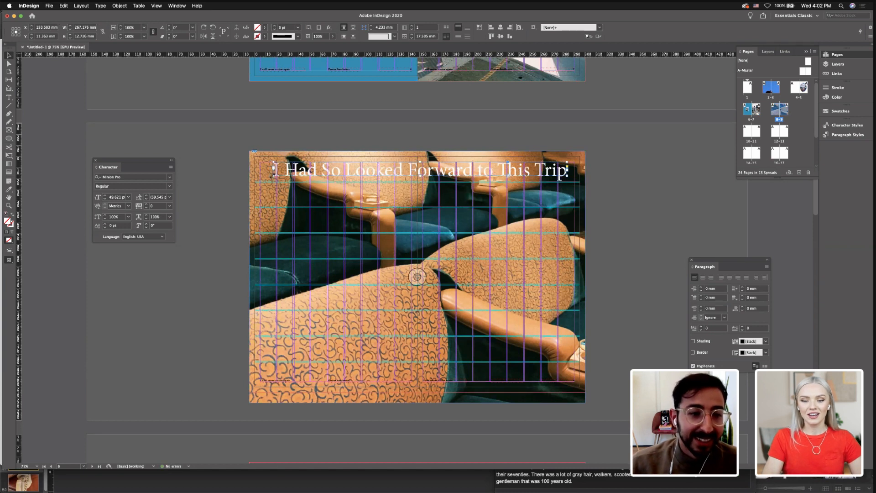
left_click_drag(274, 176, 260, 176)
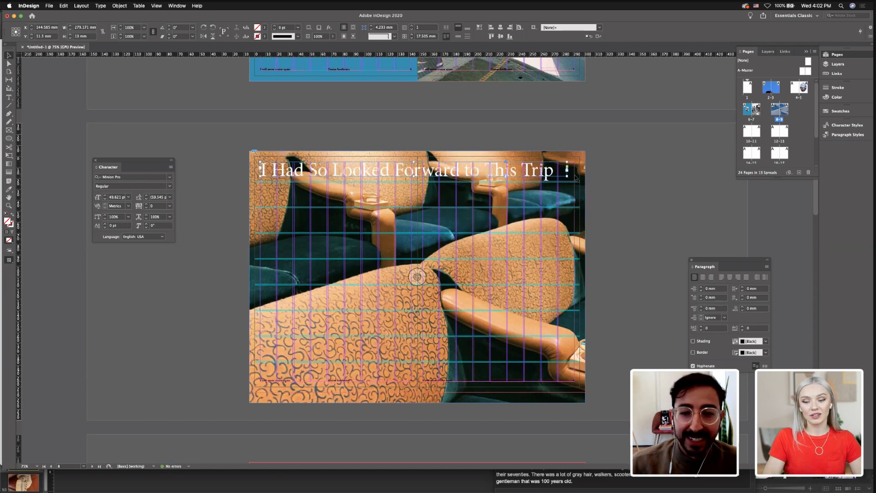
mouse_move(568, 178)
left_mouse_down()
mouse_move(583, 177)
mouse_move(575, 177)
left_mouse_up()
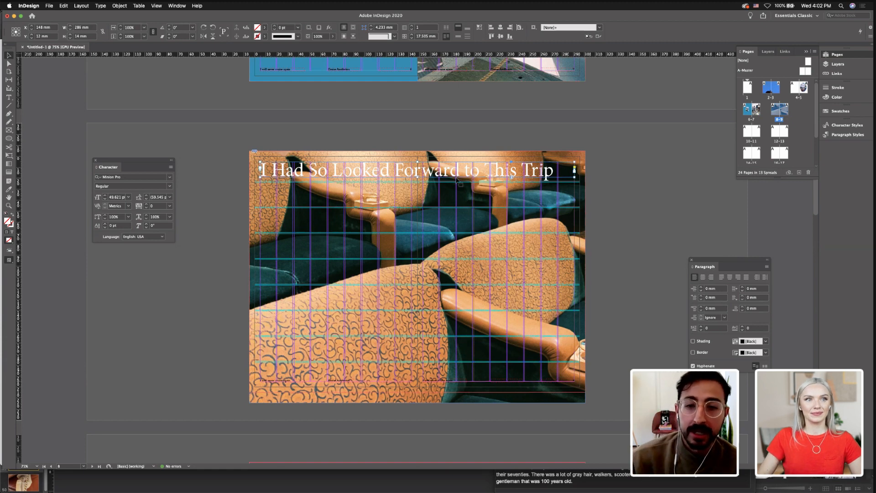
left_click(404, 133)
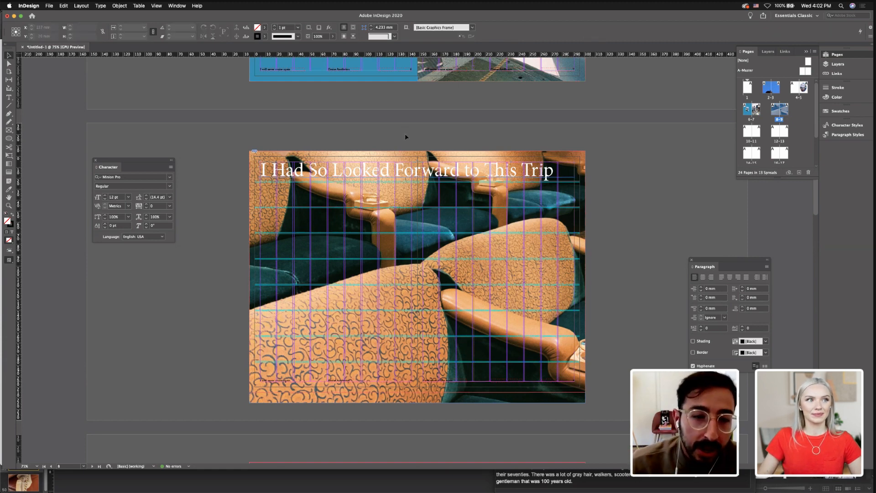
Extend the chapter title's text frame downward to a height of about 18.4 mm
double_click(421, 170)
key("super+a")
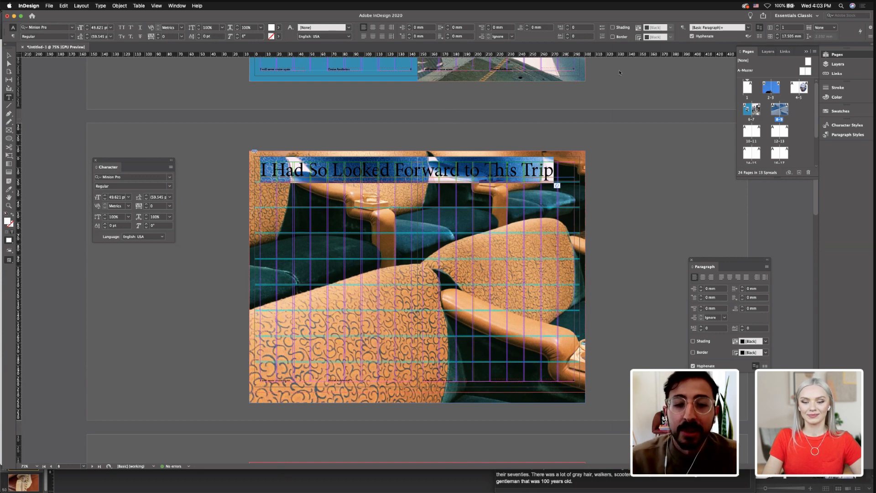
key("Escape")
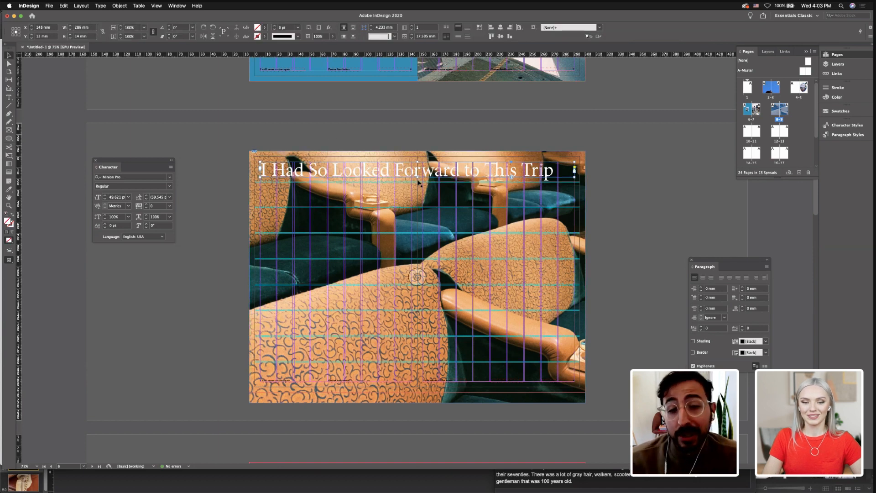
left_click(409, 137)
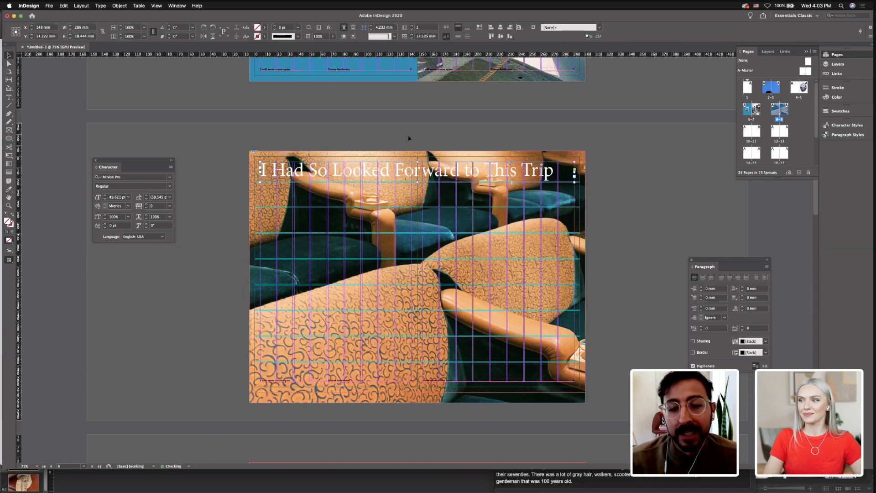
Centre-align the chapter title text within its frame on the seat photo spread
double_click(416, 176)
key("super+a")
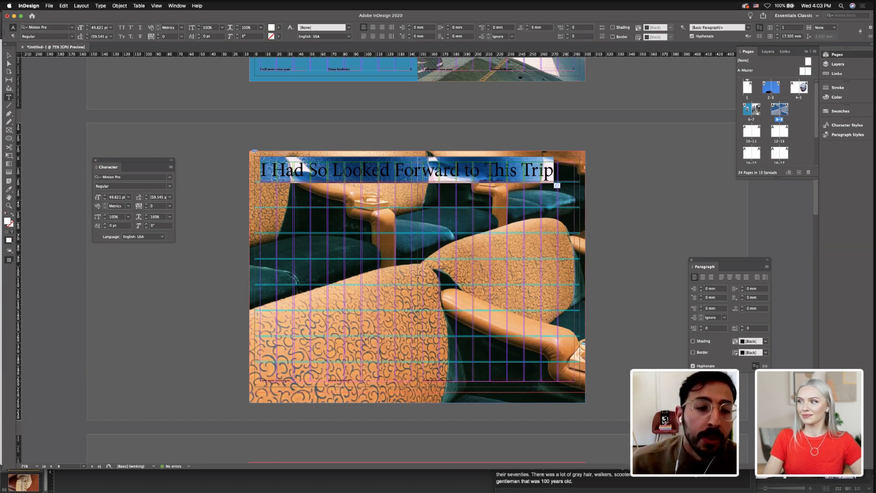
left_click(158, 178)
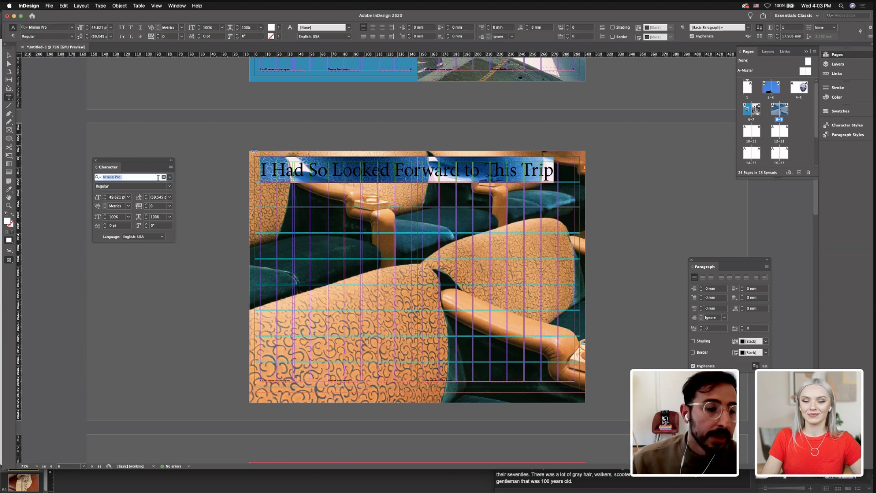
key("Escape")
key("Escape")
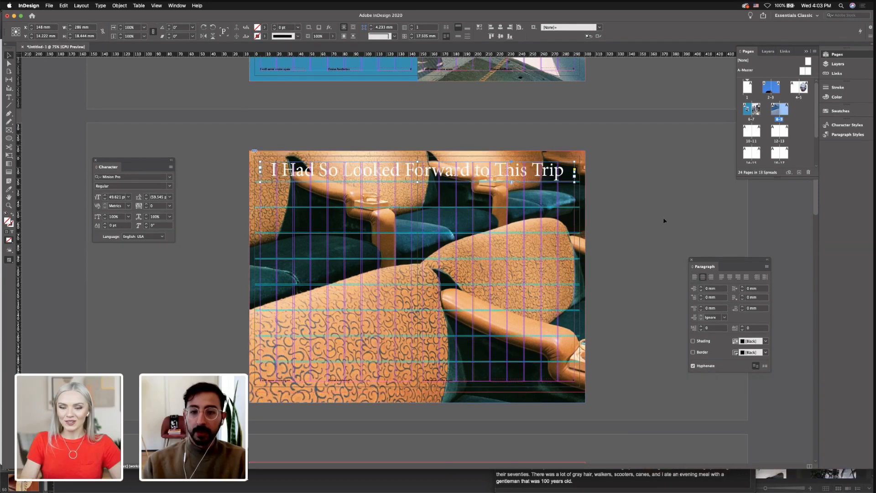
left_click(664, 219)
Examine the oval beach photo and the empty facing page on pages 4–5, both in preview and with guides shown
scroll(543, 263, "up", 1)
scroll(543, 262, "up", 15)
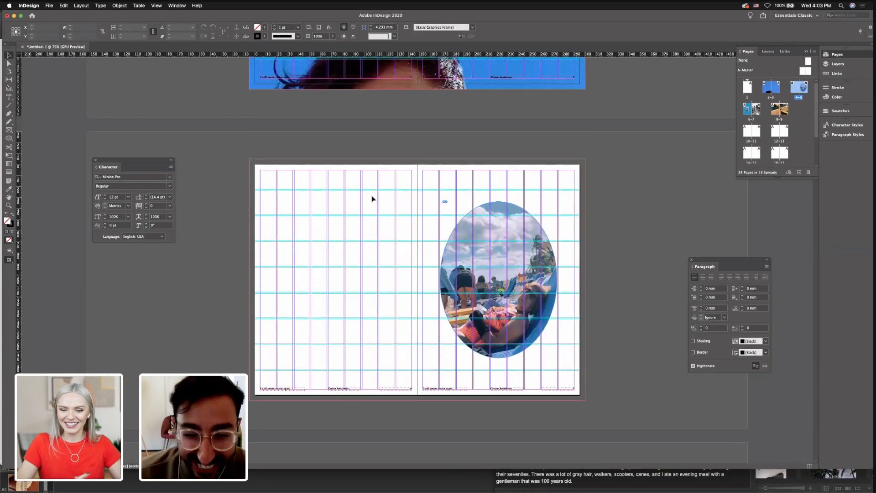
key("w")
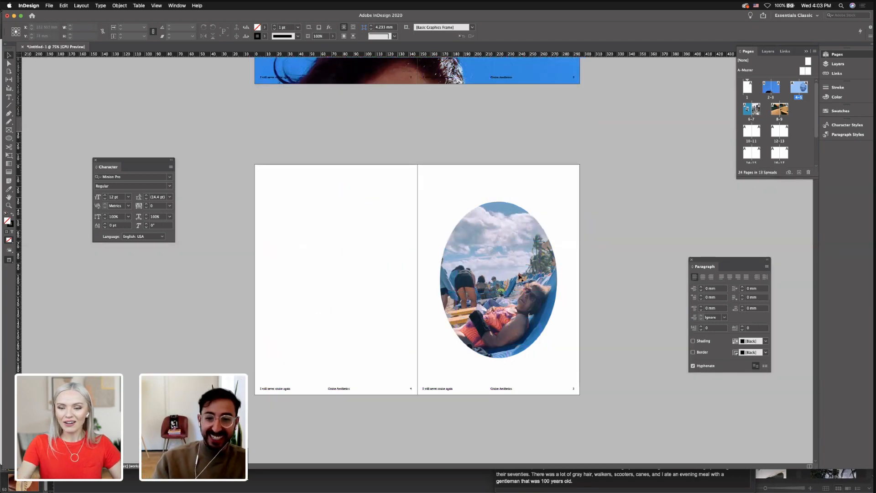
key("w")
left_click(499, 227)
left_click_drag(498, 227, 458, 234)
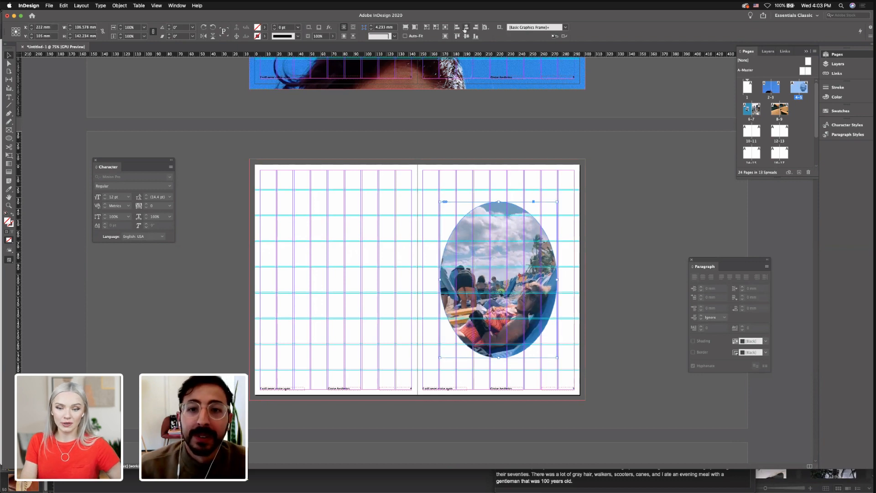
left_click(461, 132)
key("w")
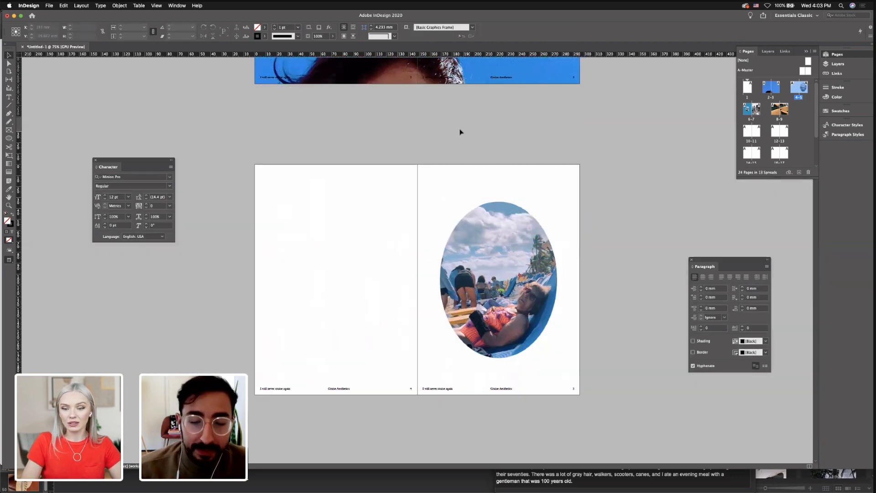
key("w")
scroll(405, 203, "down", 5)
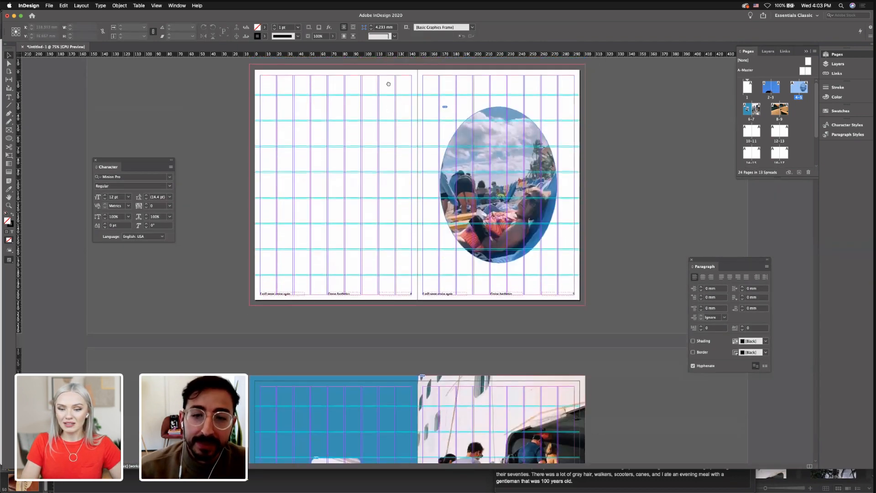
scroll(407, 186, "up", 5)
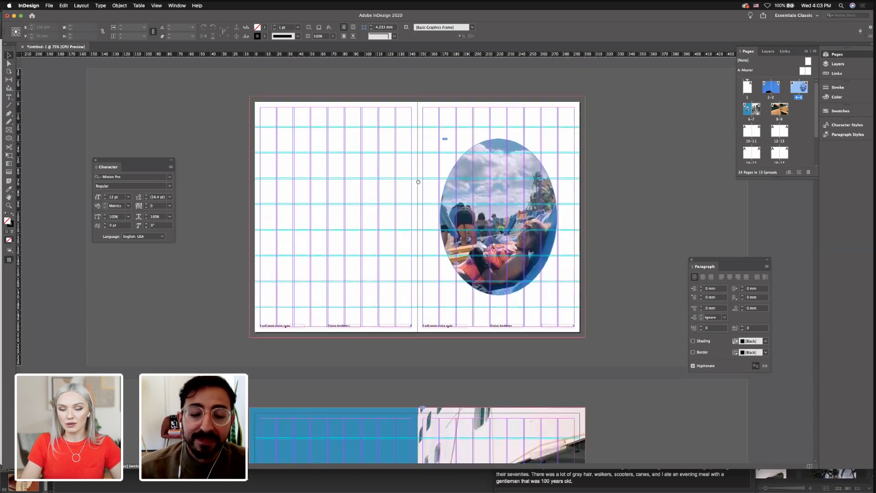
scroll(415, 202, "down", 3)
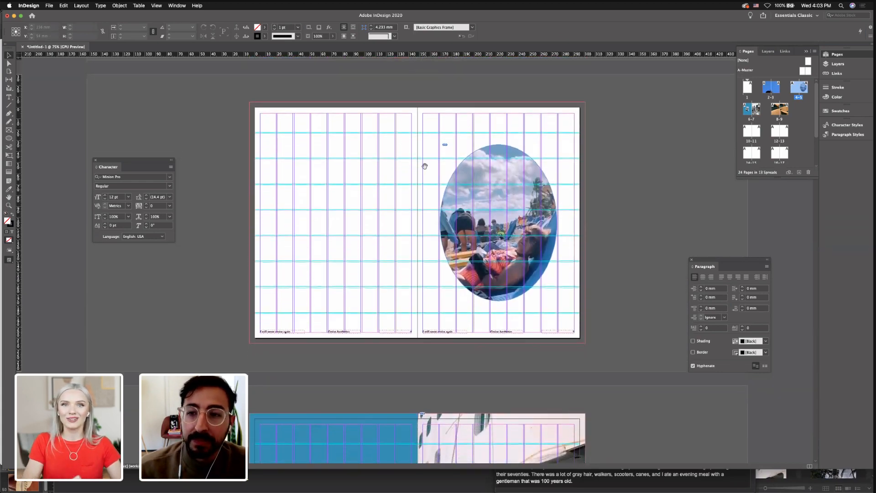
scroll(401, 208, "down", 3)
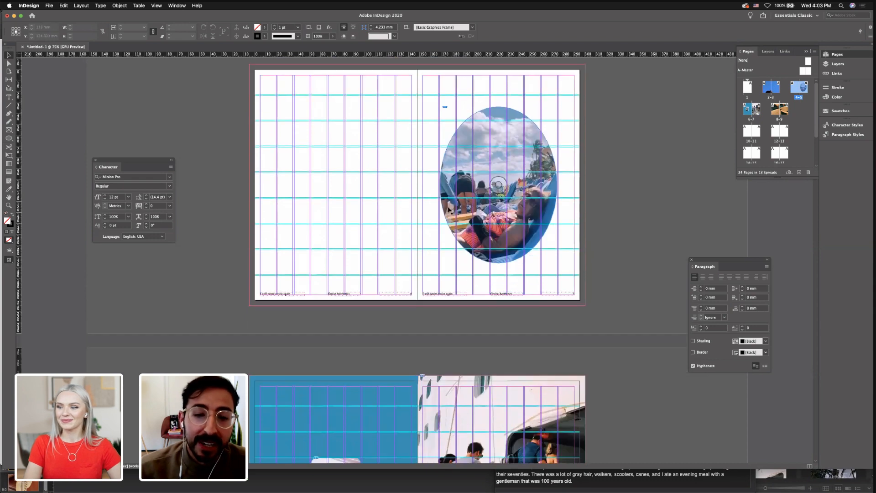
left_click(455, 202)
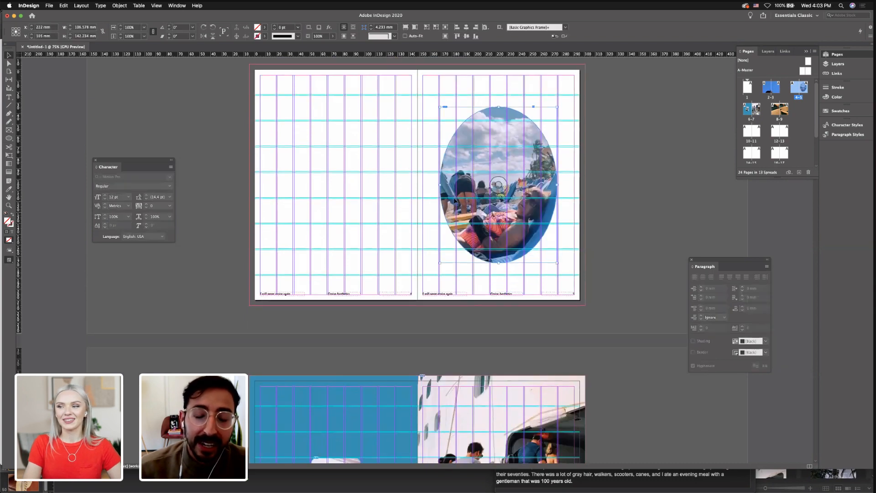
left_click(416, 197)
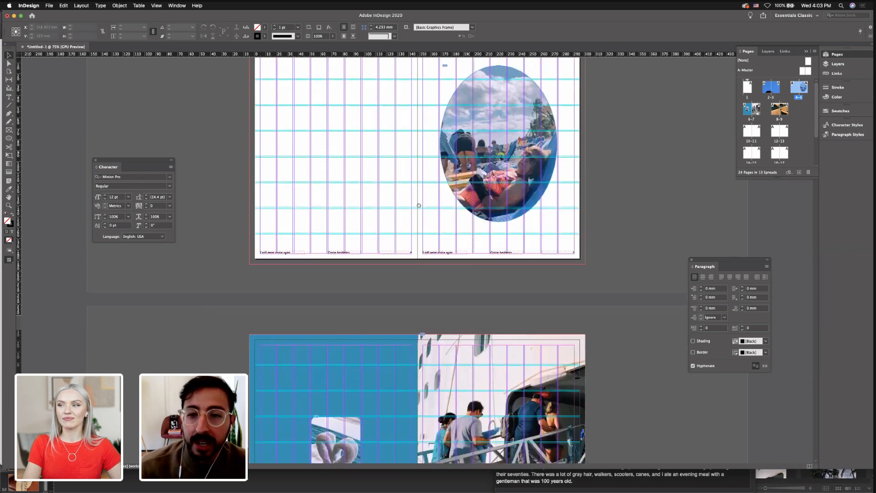
Set the whole chapter title on the seat photo spread in all caps
scroll(416, 223, "down", 4)
scroll(417, 223, "down", 10)
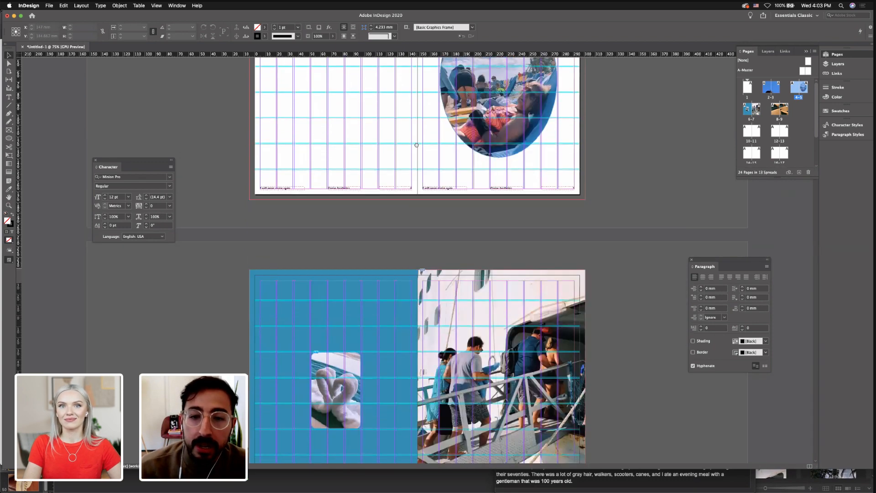
scroll(413, 187, "down", 15)
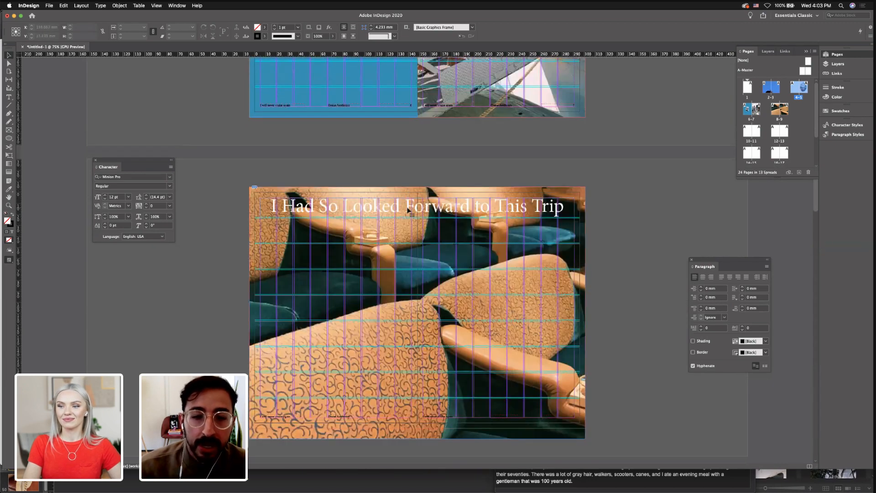
double_click(410, 209)
double_click(410, 209)
triple_click(473, 222)
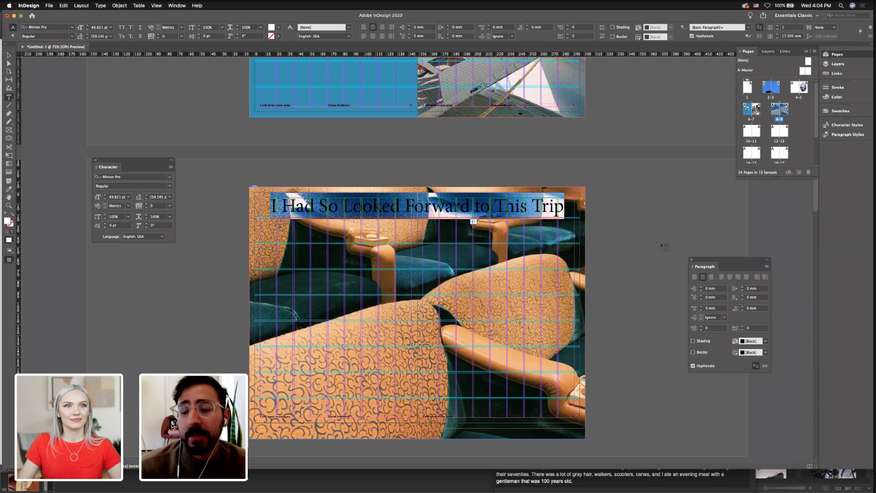
left_click(122, 27)
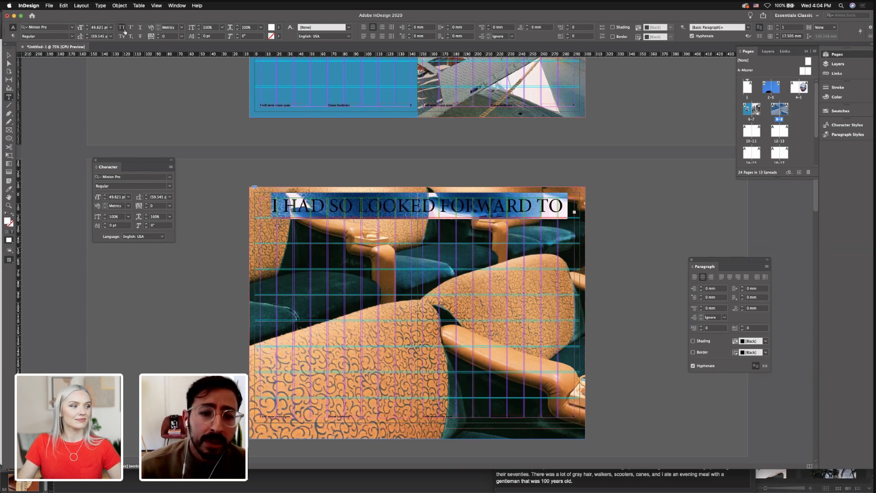
Extend the chapter title's text frame downward to a height of about 37.7 mm
left_click(375, 198)
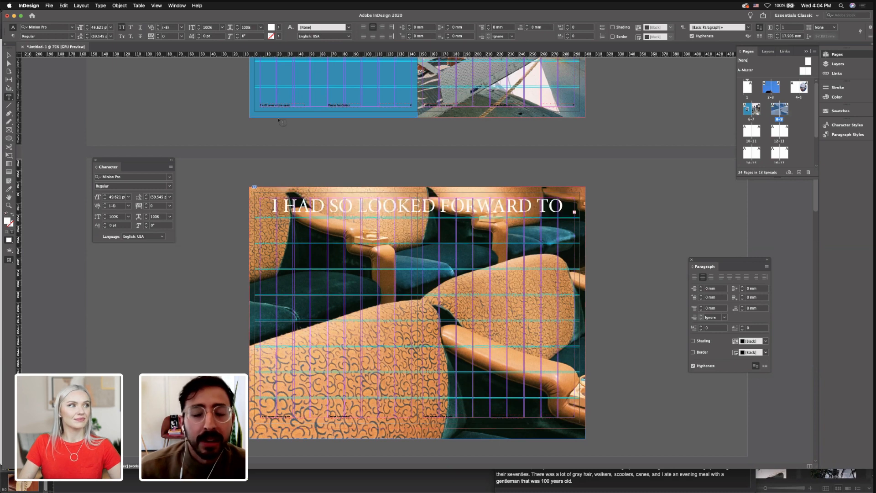
key("Escape")
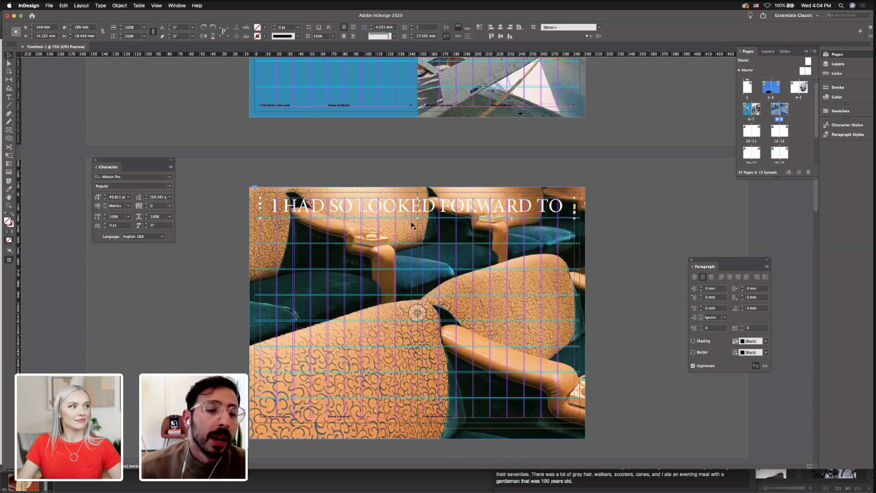
left_click_drag(417, 218, 416, 236)
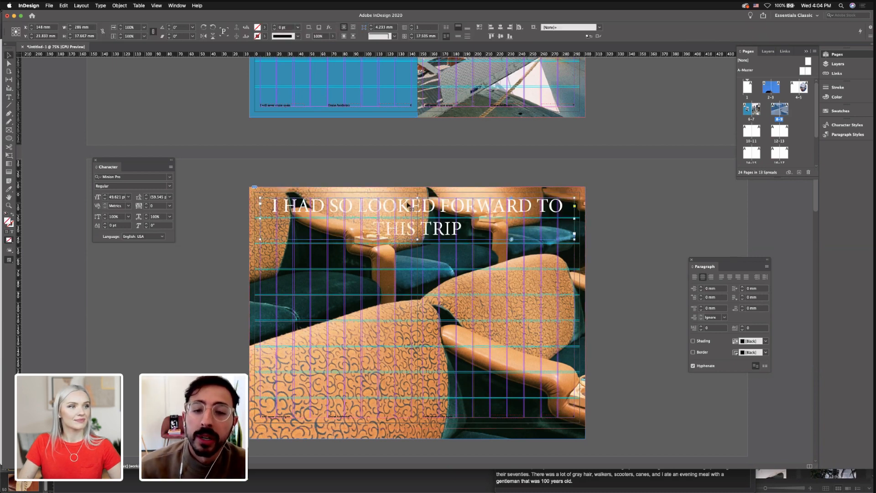
Check the two-line all-caps title against the seat photo in preview mode, without guides
double_click(487, 219)
key("super+a")
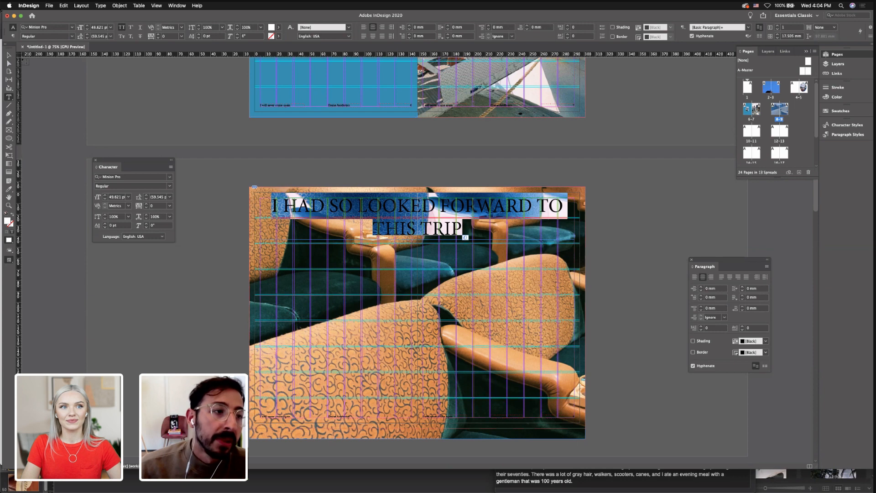
left_click(9, 55)
left_click(200, 157)
key("w")
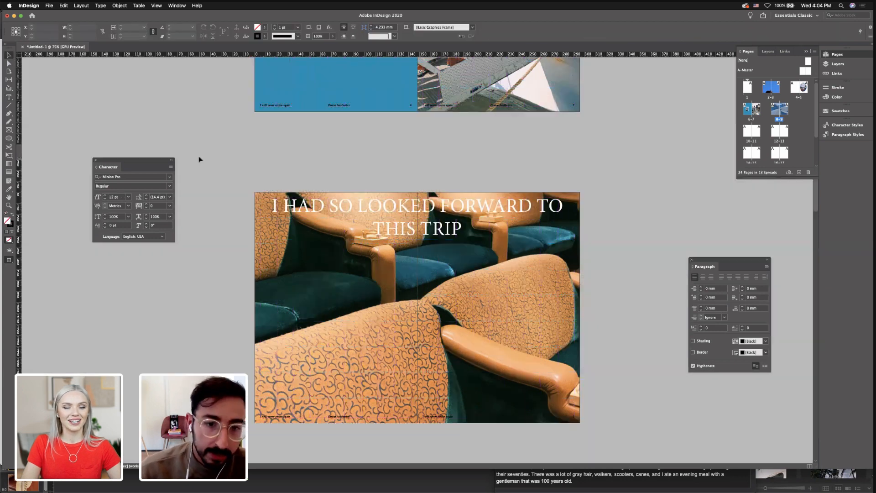
key("t")
key("super+a")
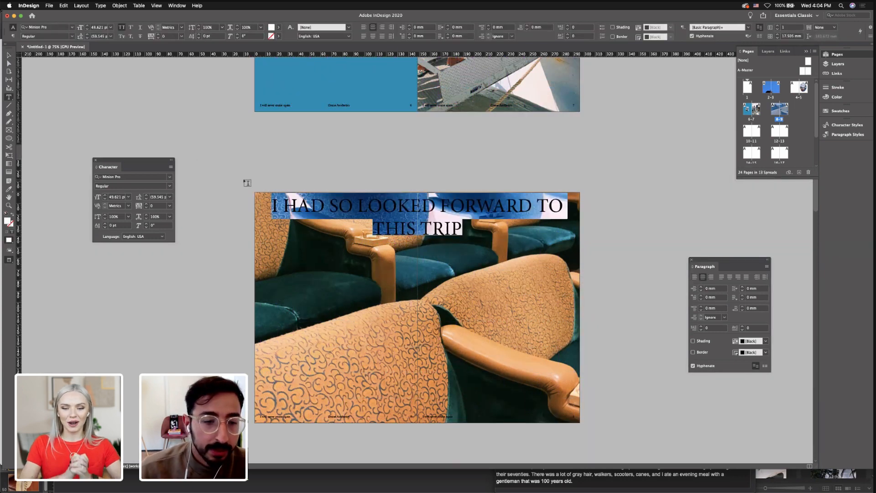
Place the turquoise water photo from Adobe Bridge behind the oval beach photo on page 5, about 158 × 211 mm, starting at the spine
scroll(318, 178, "up", 10)
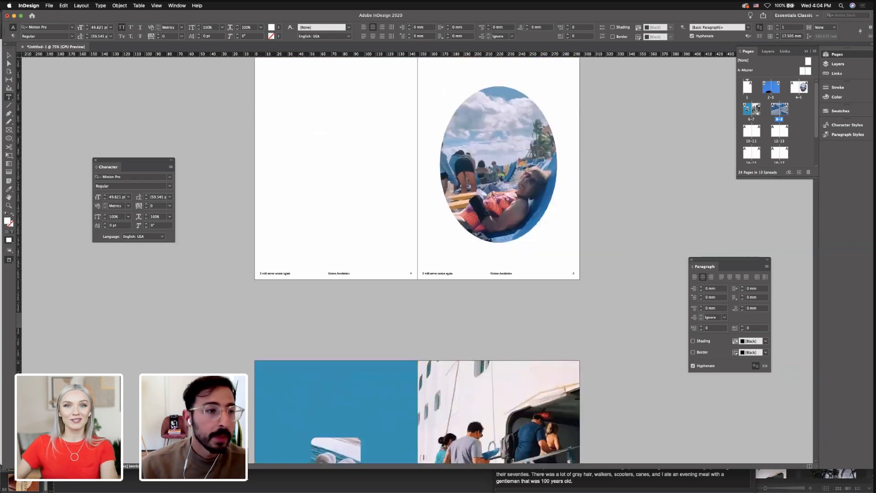
key("Escape")
left_click(388, 129)
scroll(387, 129, "up", 3)
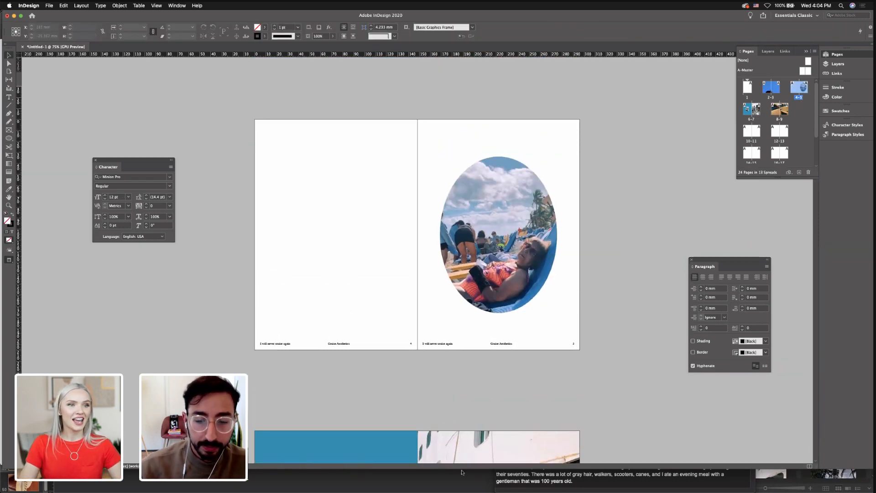
left_click(589, 425)
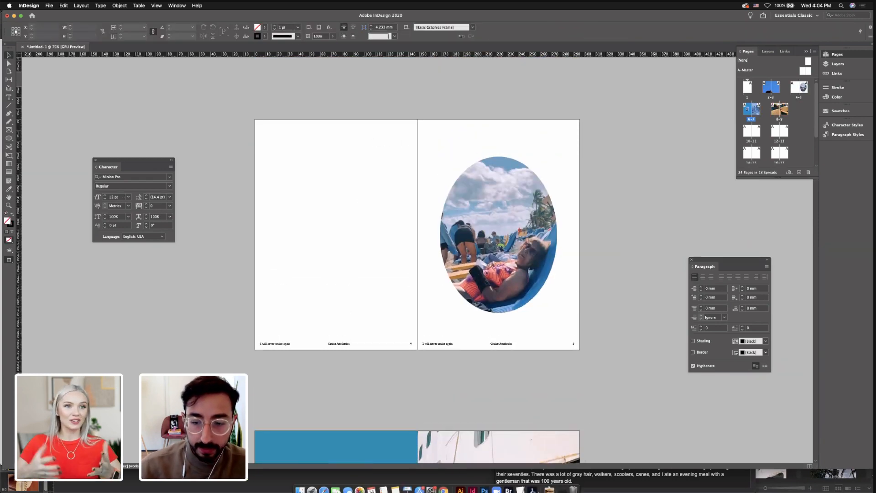
left_click(508, 485)
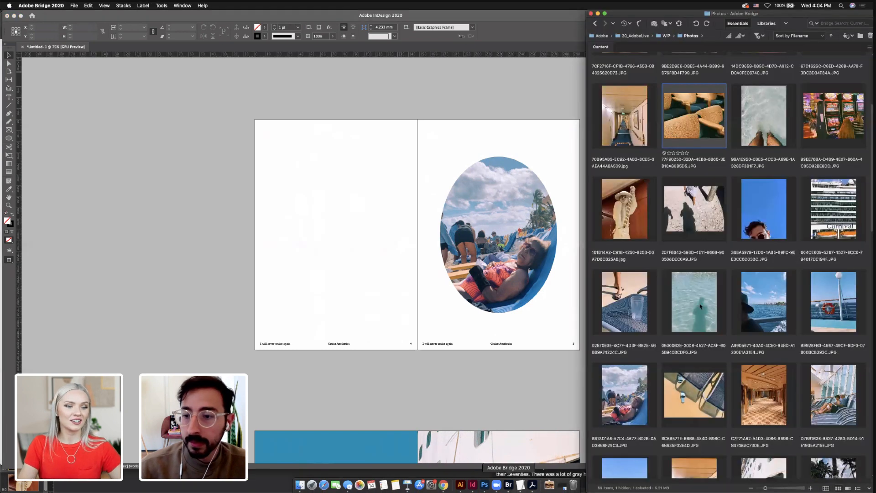
left_click_drag(694, 303, 609, 353)
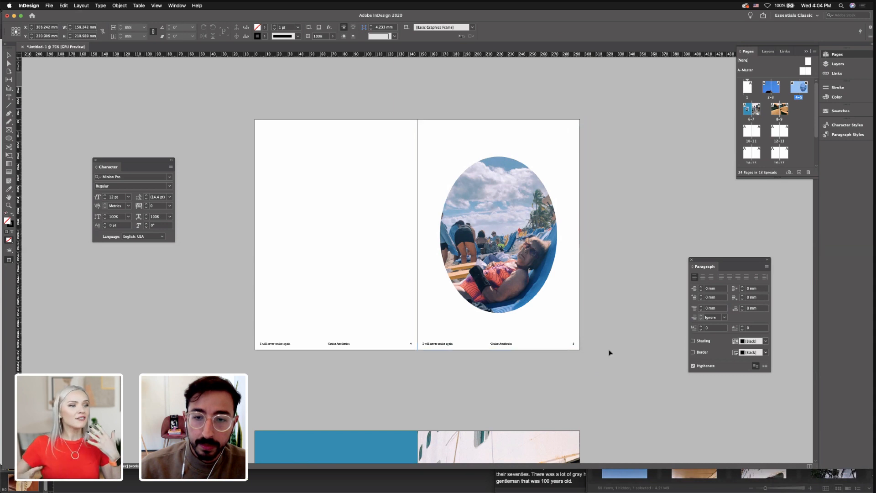
left_click(468, 162)
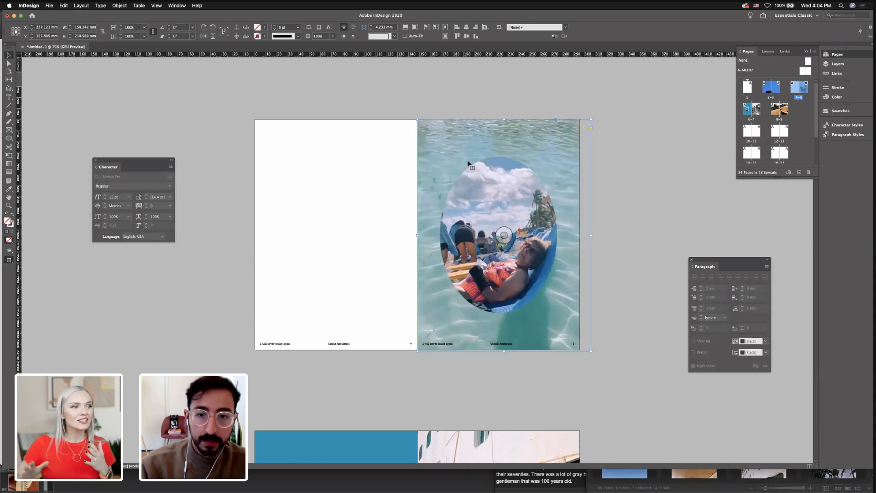
left_click(369, 124)
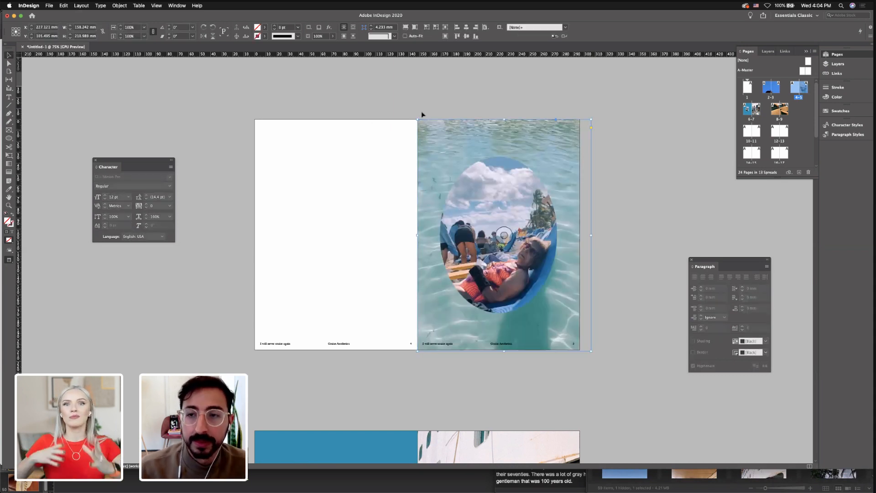
Compare the water-backed oval photo page with the following spreads and the chapter title on the seat photo
scroll(354, 249, "down", 10)
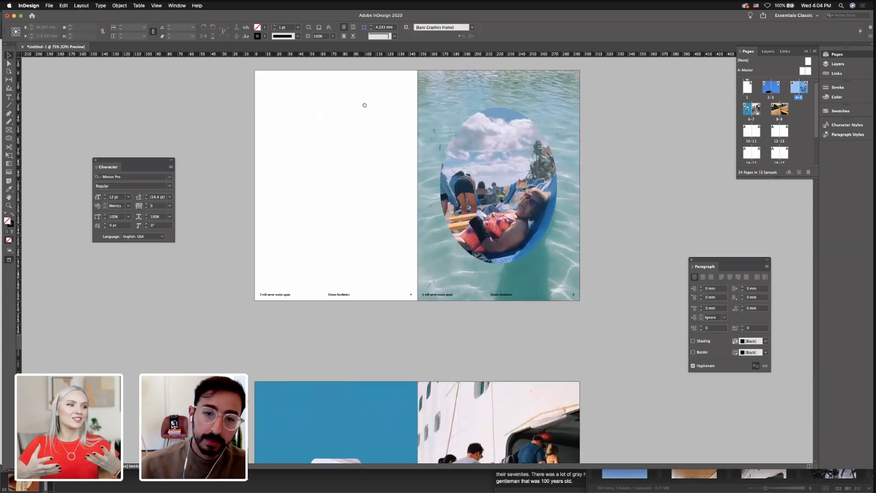
scroll(417, 206, "down", 15)
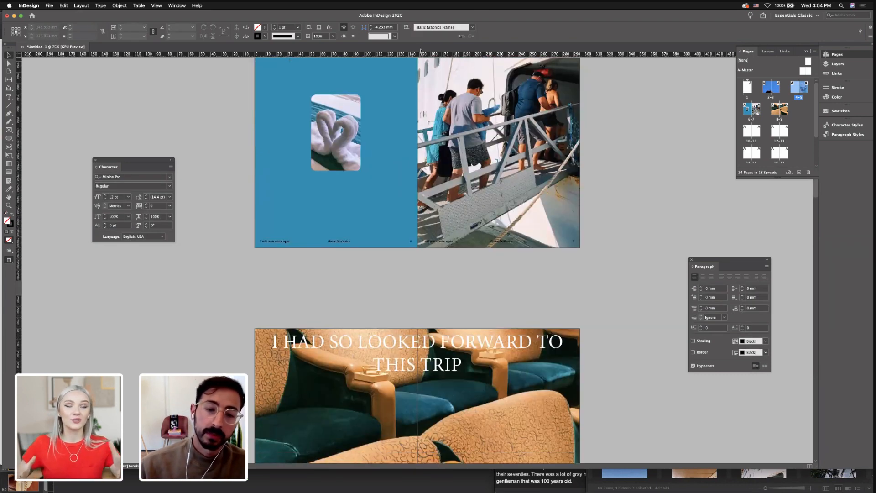
left_click(417, 206)
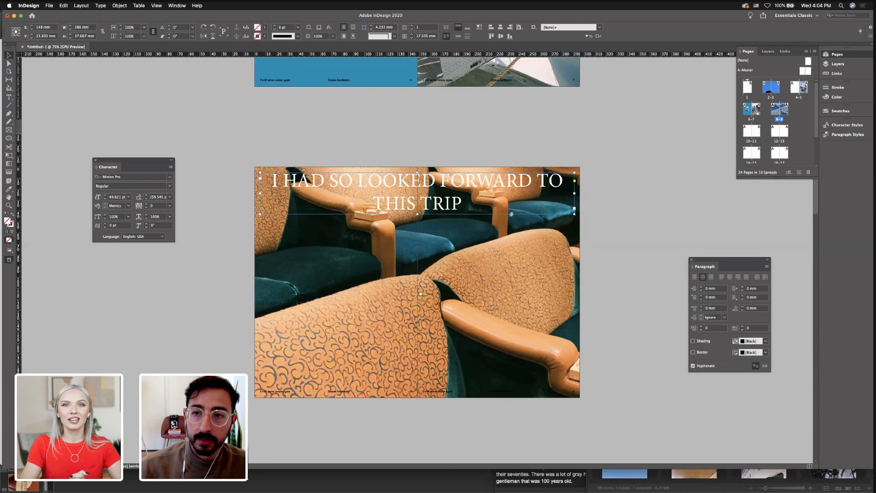
scroll(417, 206, "up", 14)
scroll(419, 289, "up", 11)
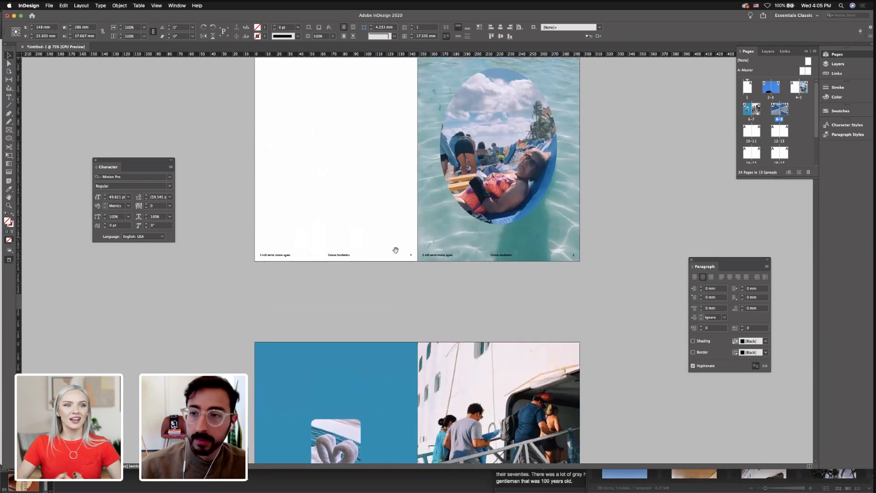
left_click(724, 124)
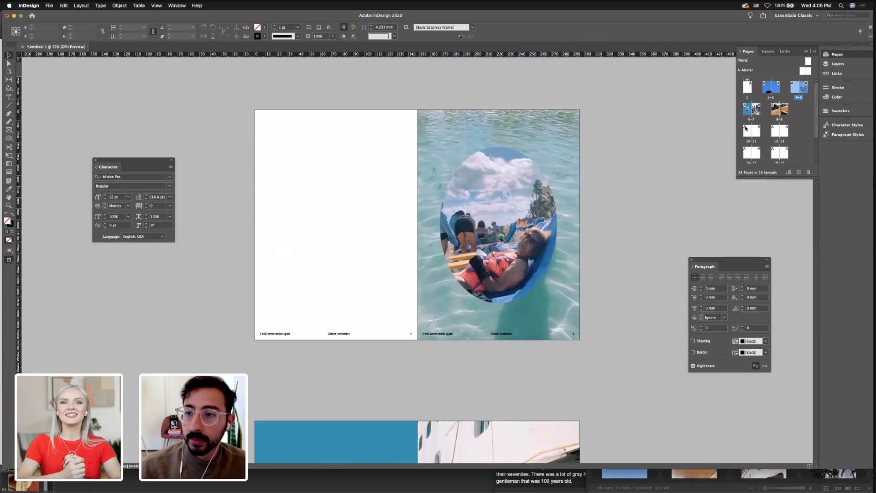
Review the spreads from the water-backed oval photo page through to the chapter title on the seat photo
scroll(639, 156, "down", 15)
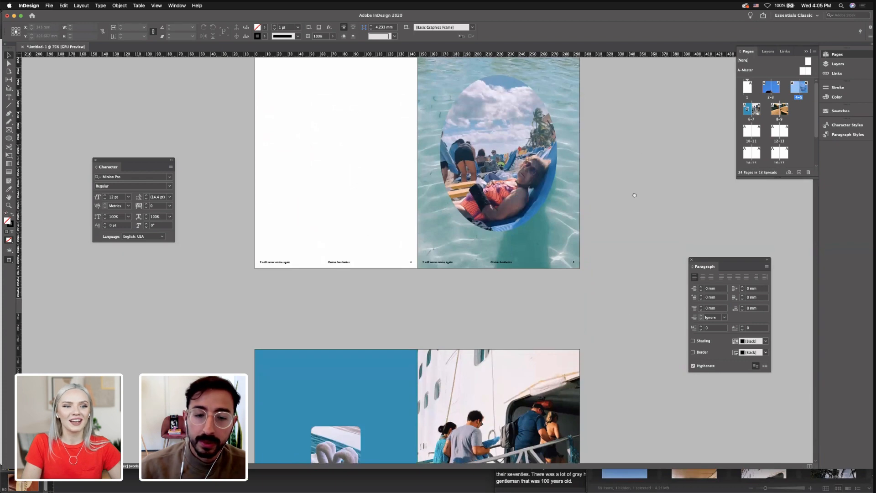
scroll(596, 276, "down", 9)
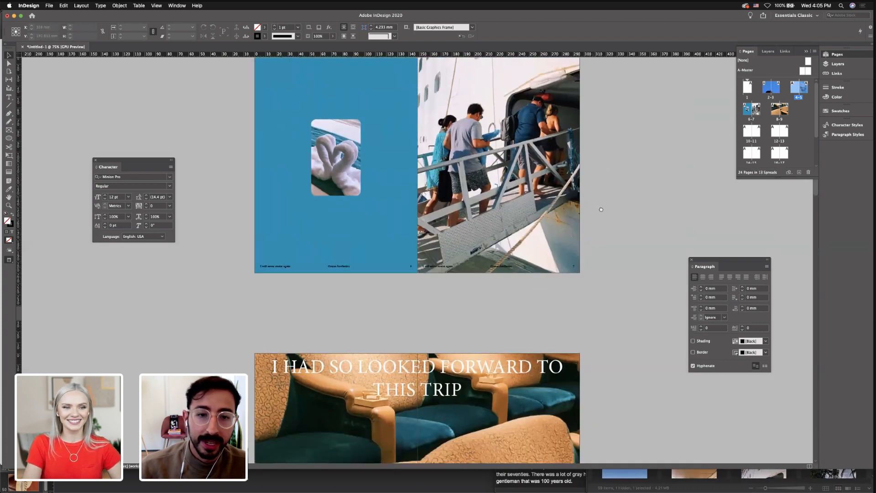
scroll(489, 162, "down", 2)
left_click(491, 165)
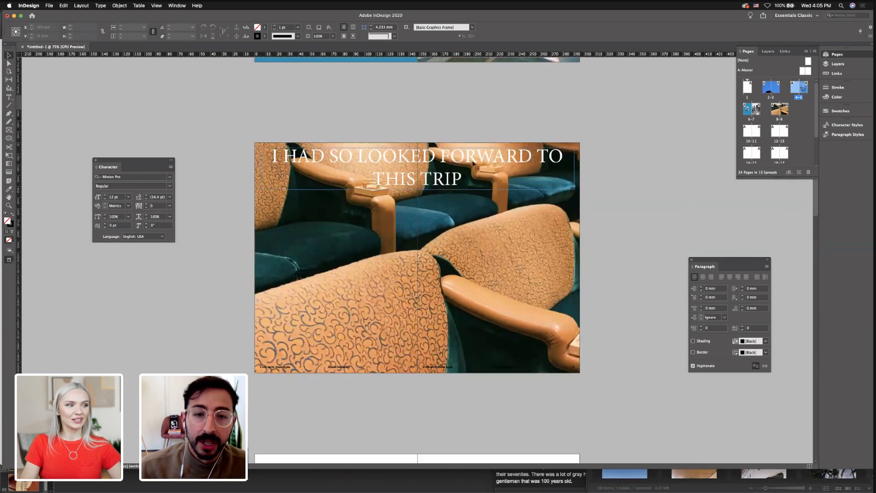
scroll(456, 232, "up", 5)
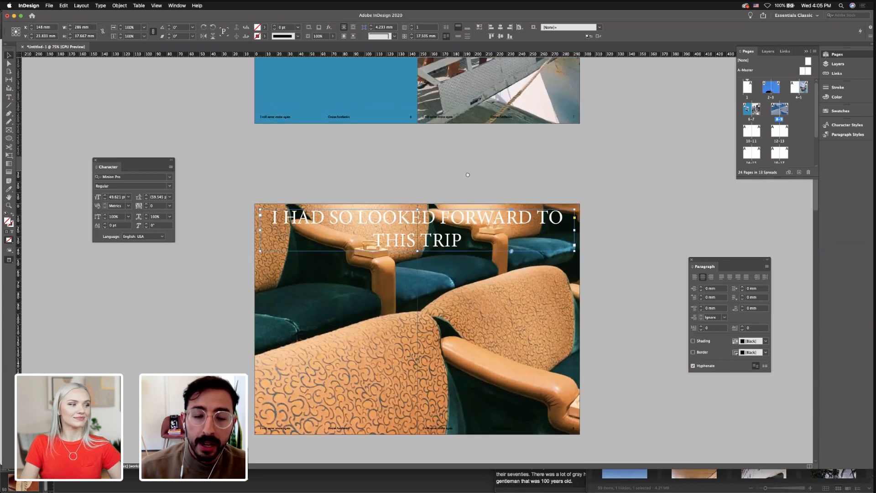
scroll(458, 254, "down", 3)
scroll(464, 316, "up", 4)
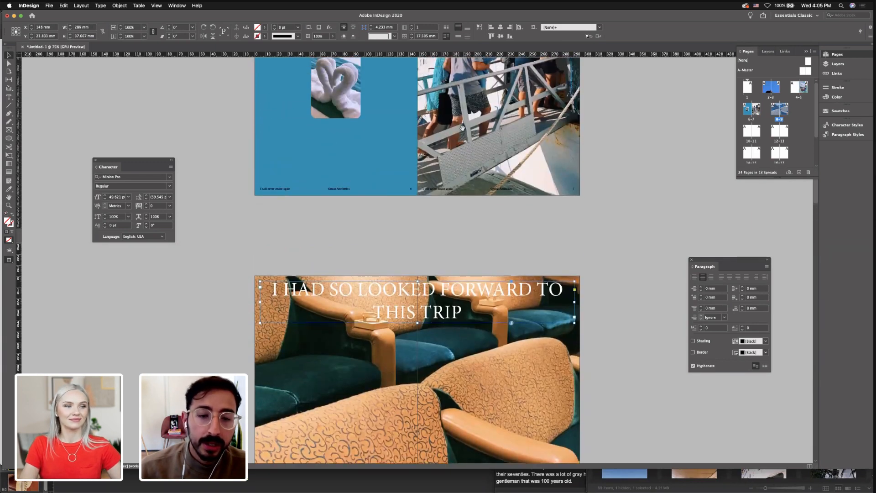
scroll(462, 129, "down", 4)
double_click(446, 213)
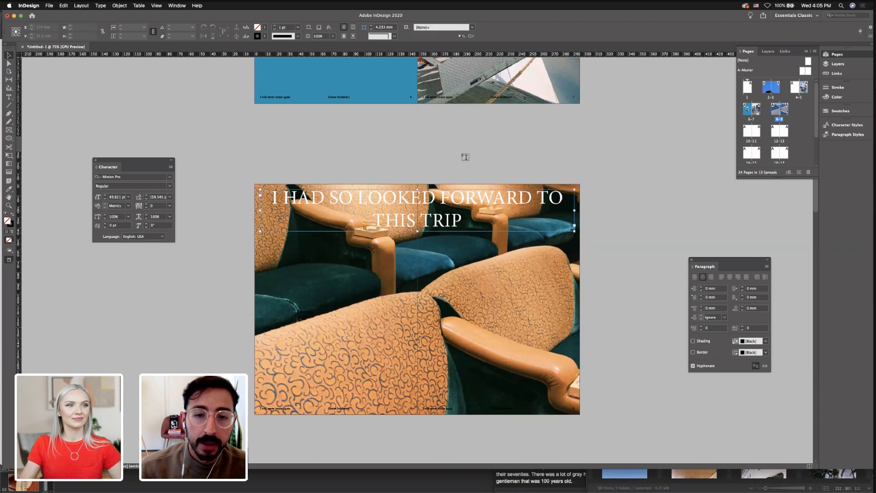
key("super+a")
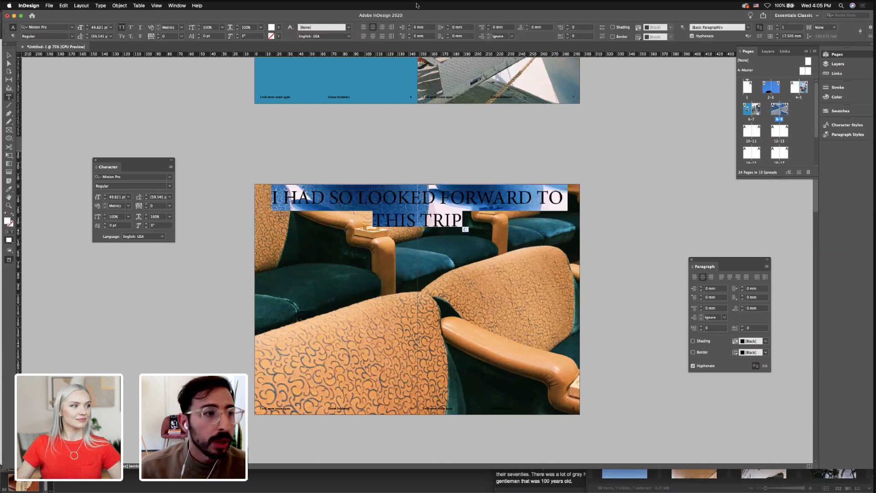
key("Escape")
key("super+shift+a")
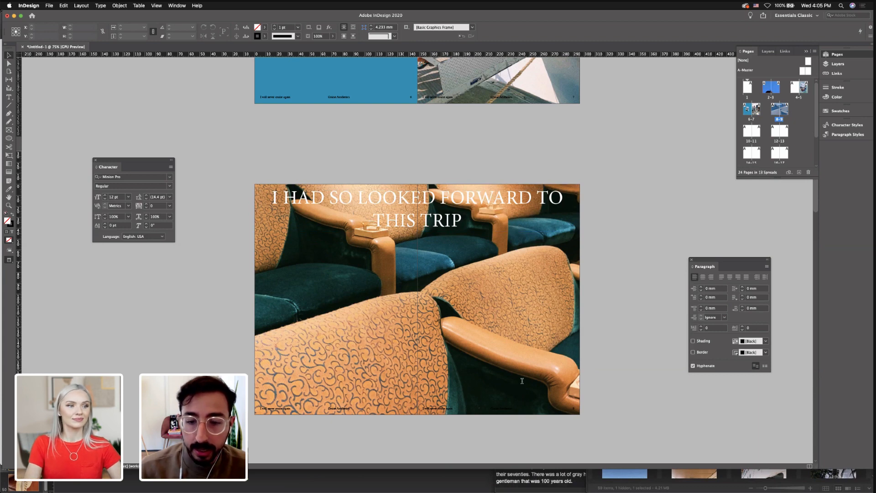
key("super+Tab")
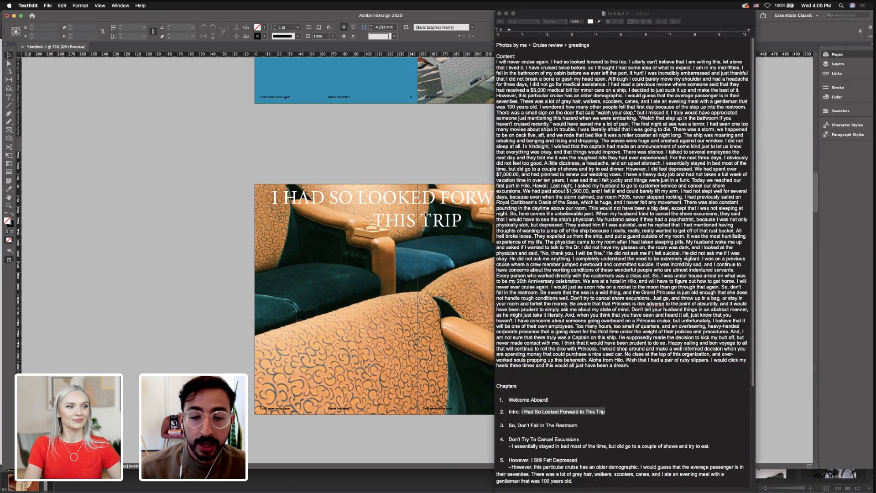
key("super+Tab")
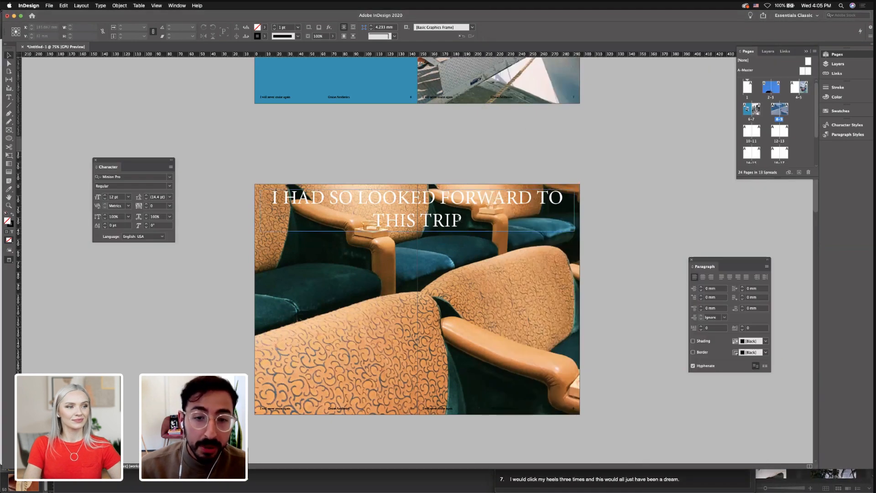
double_click(462, 220)
key("super+a")
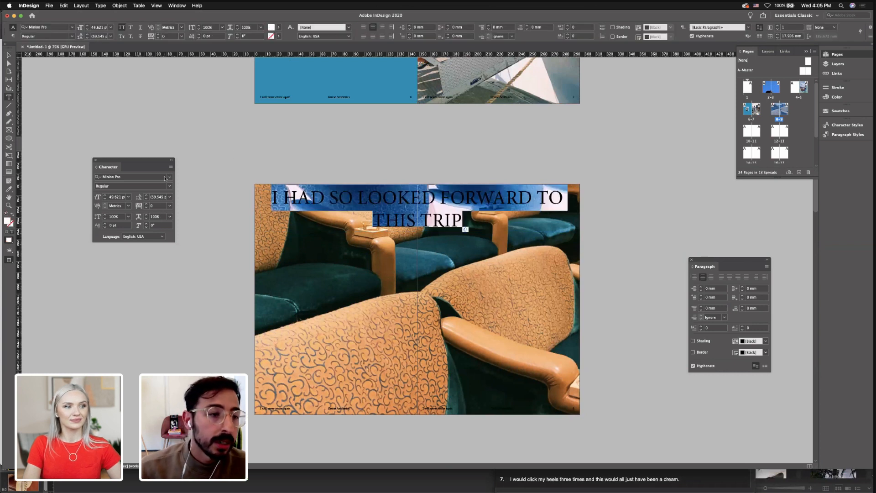
left_click(149, 178)
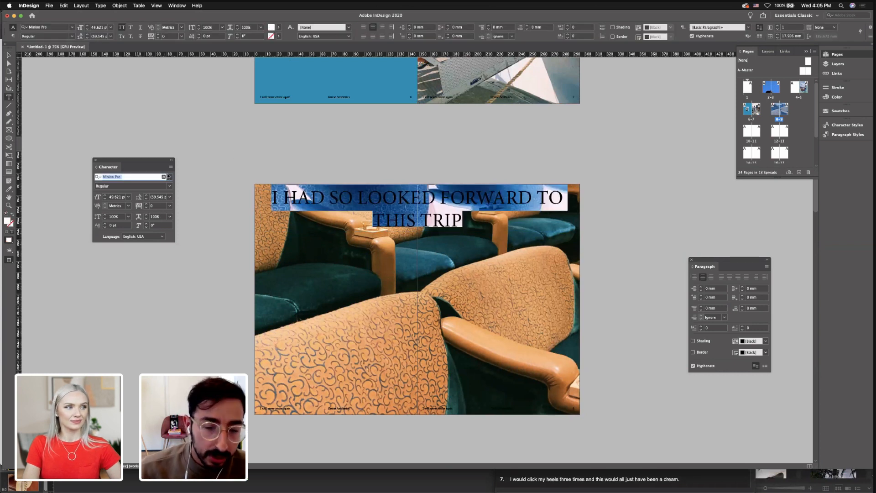
left_click(8, 56)
left_click(220, 154)
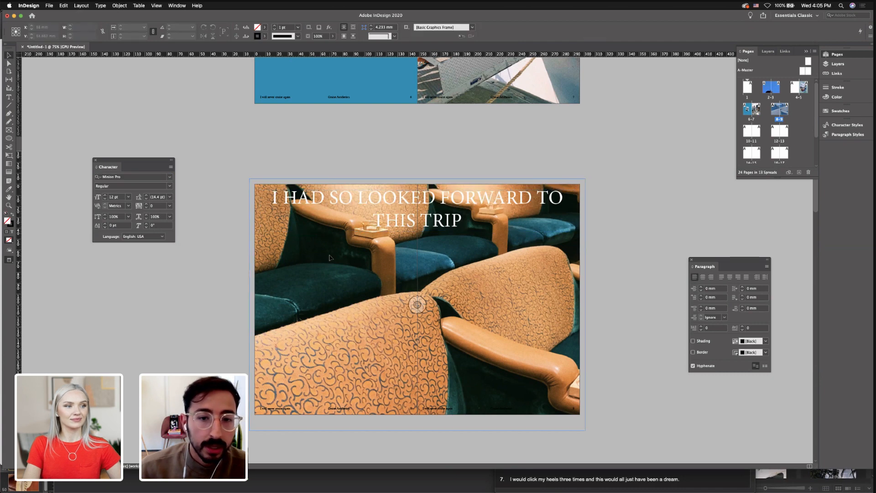
left_click(324, 280)
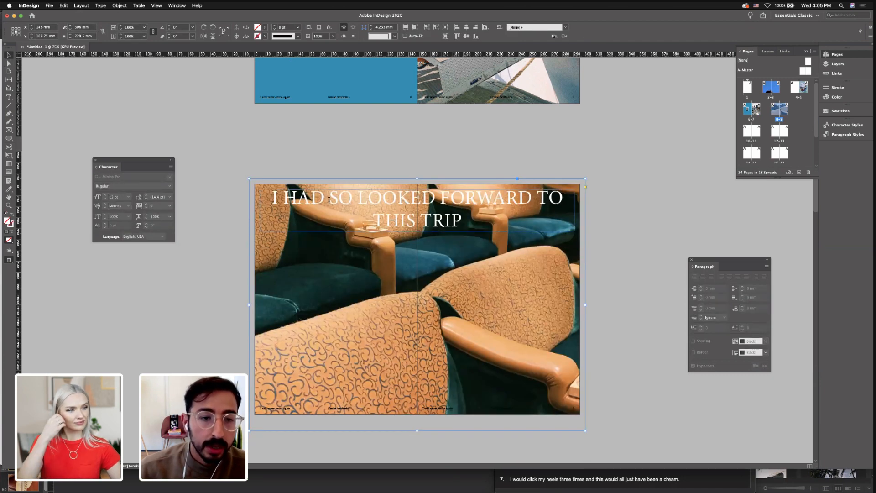
Select the whole chapter title on the seat photo and filter its font list to active Adobe Fonts
double_click(329, 200)
key("super+a")
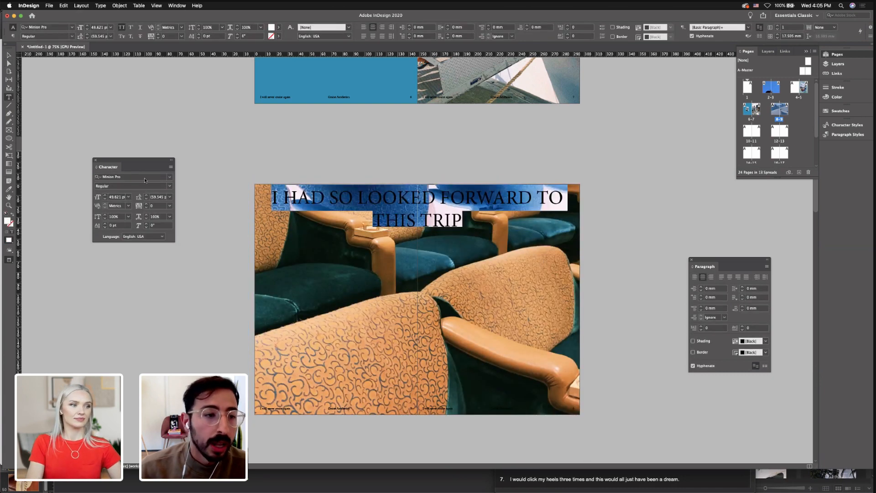
left_click(148, 176)
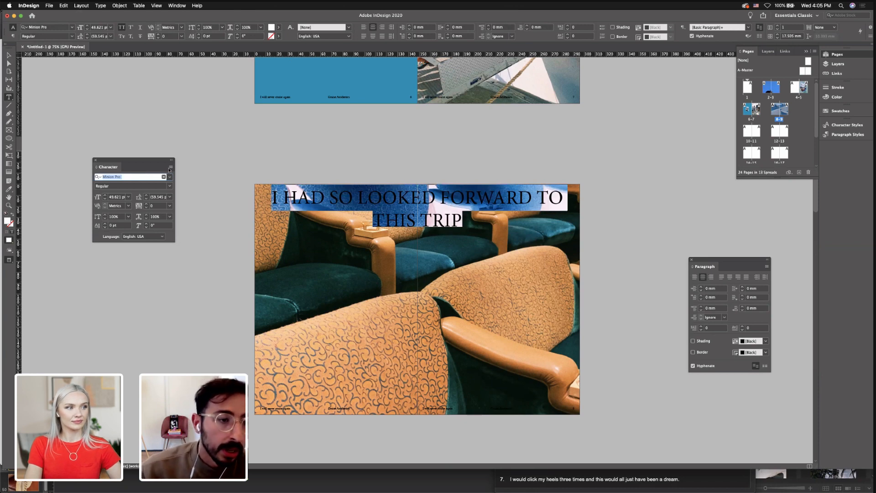
left_click(169, 177)
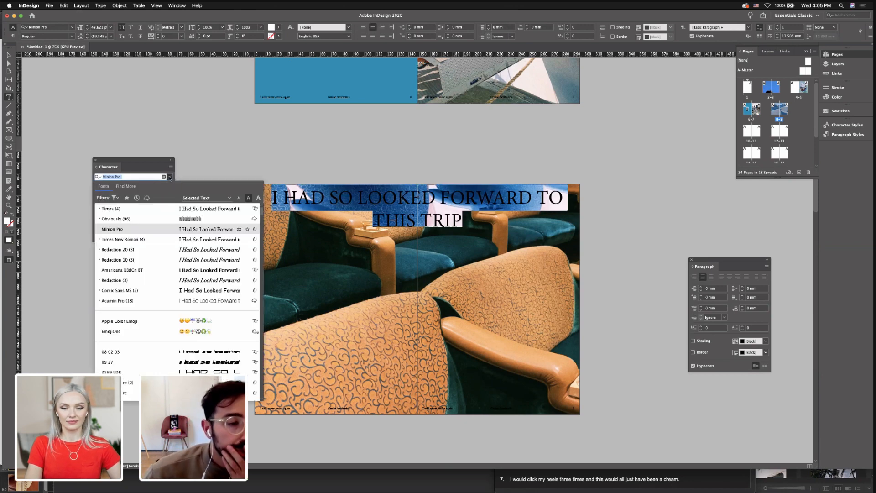
left_click(146, 198)
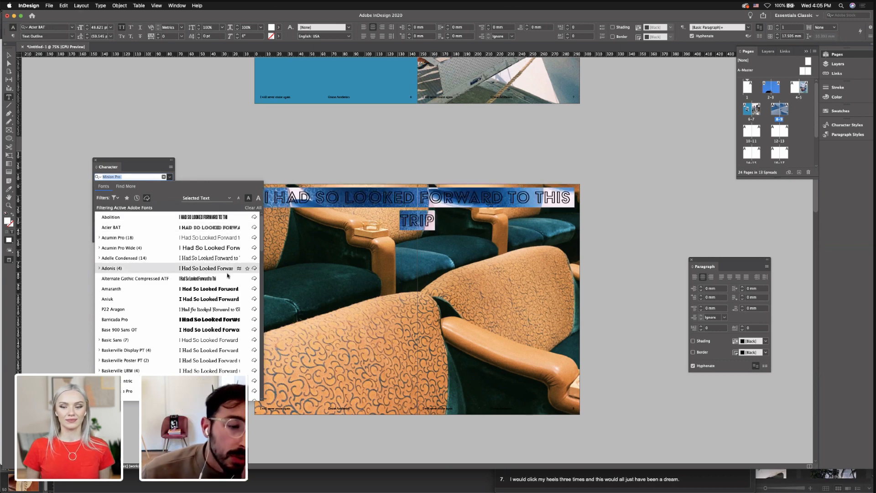
Set the chapter title in the Obviously font, chosen from the active Adobe Fonts
scroll(258, 265, "down", 4)
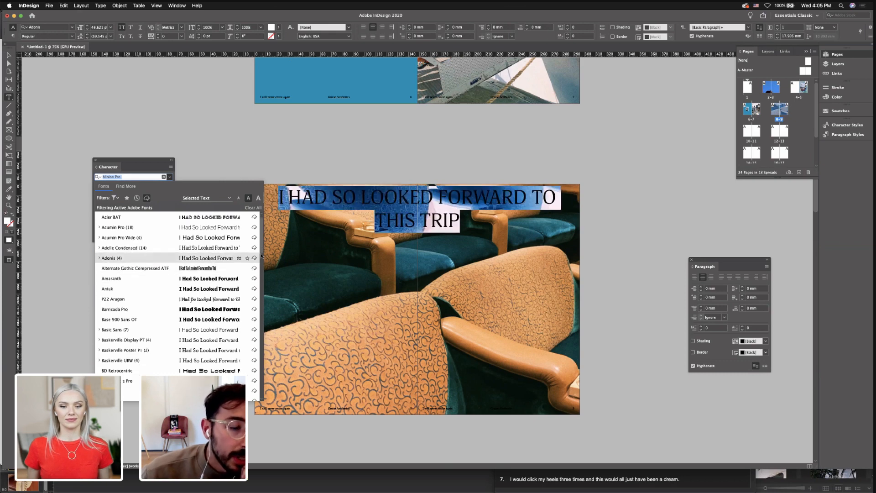
scroll(261, 273, "down", 3)
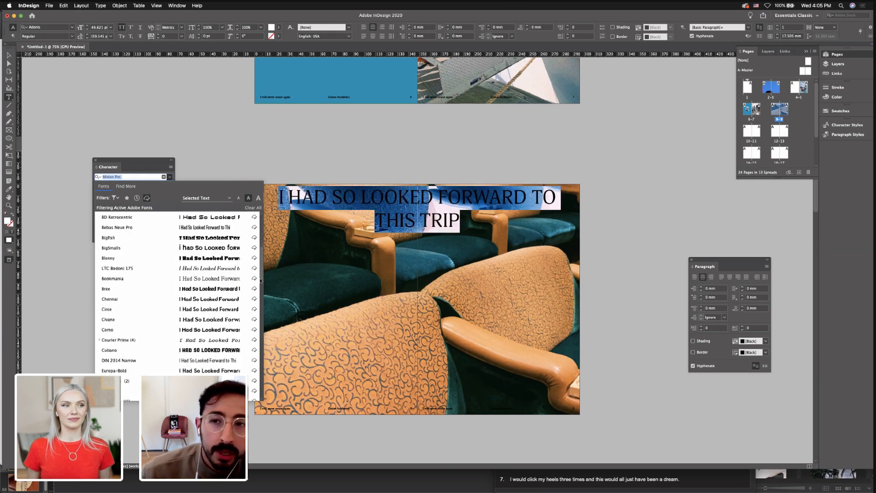
scroll(261, 280, "down", 5)
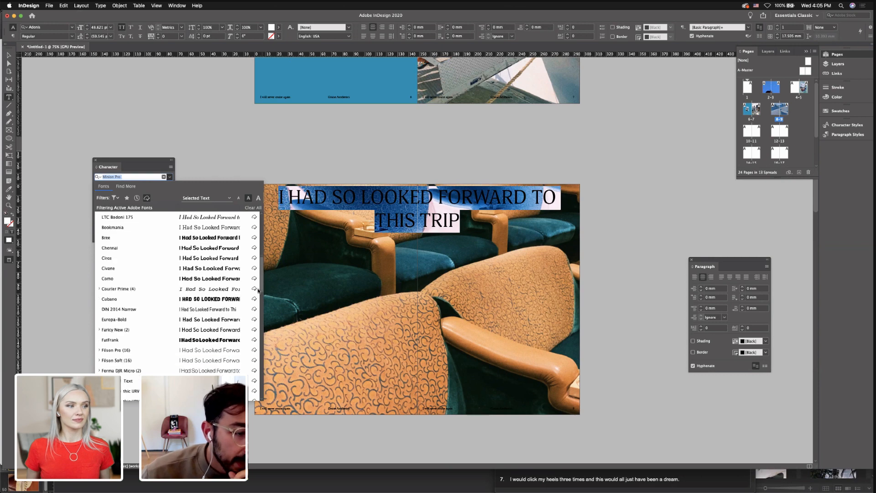
scroll(252, 320, "down", 20)
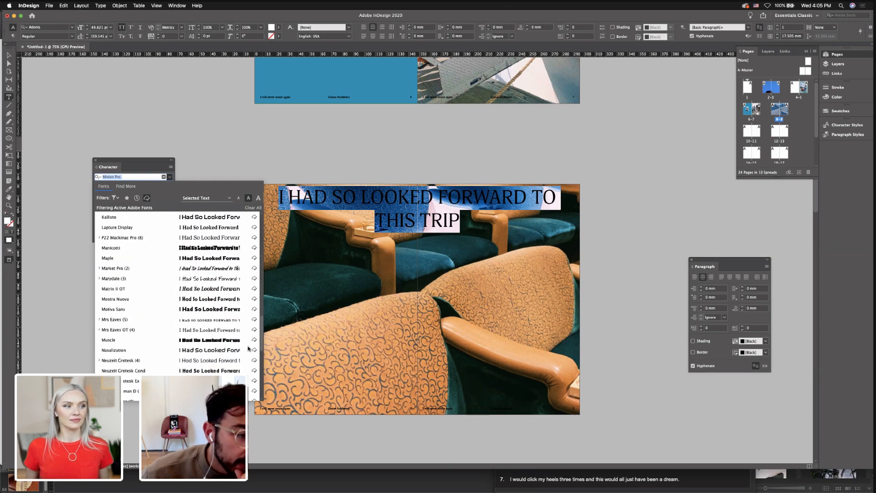
scroll(247, 358, "down", 2)
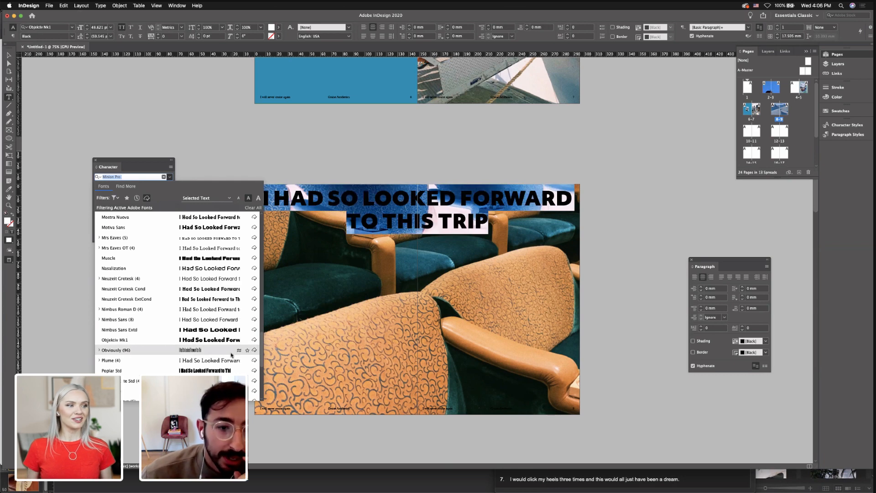
left_click(232, 353)
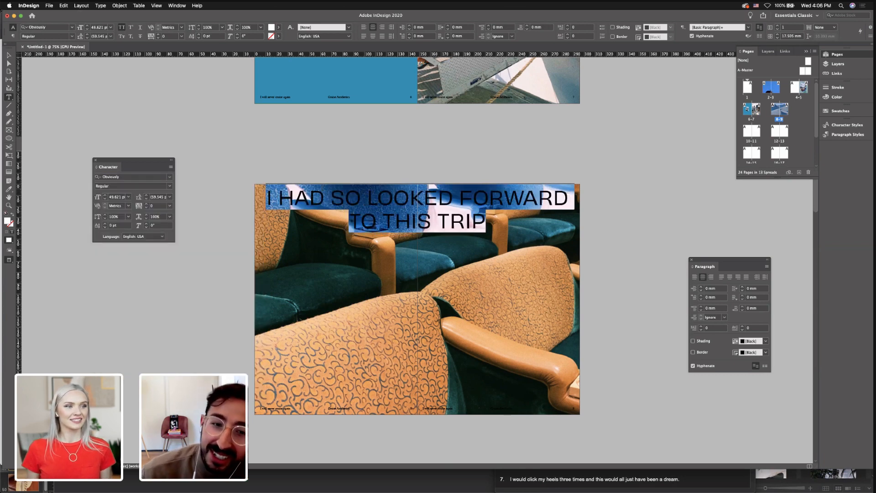
Look through the Obviously font styles for the title, including the Wide, Condensed and Narrow variants
left_click(168, 187)
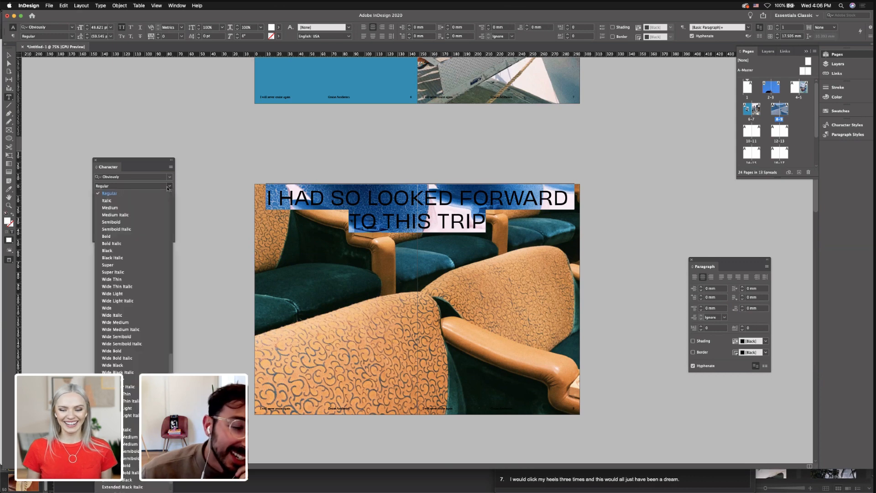
left_click(169, 187)
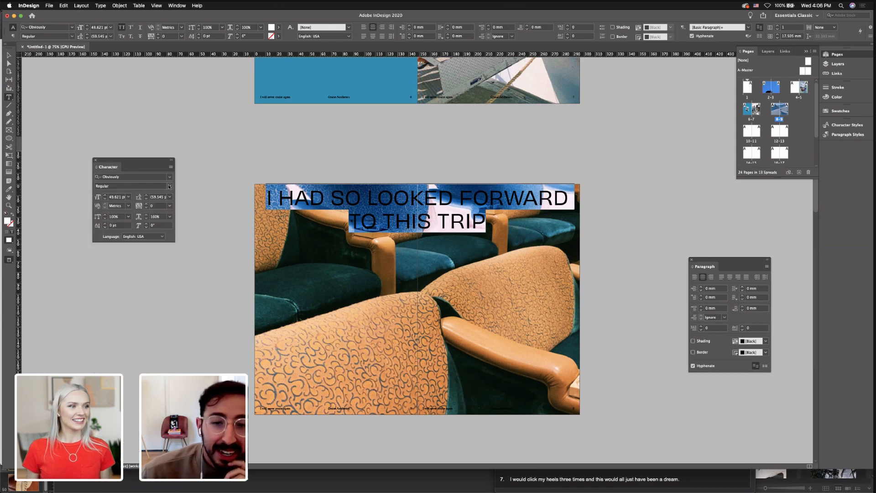
left_click(169, 186)
scroll(146, 346, "down", 5)
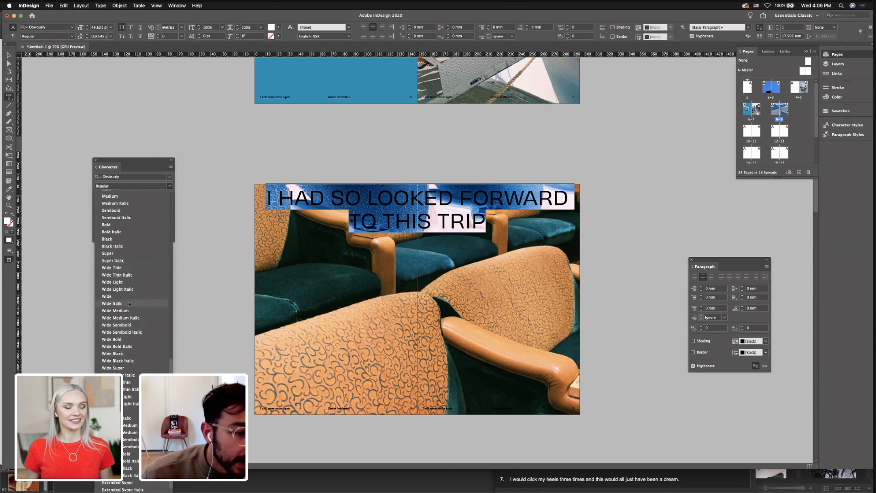
scroll(133, 319, "down", 10)
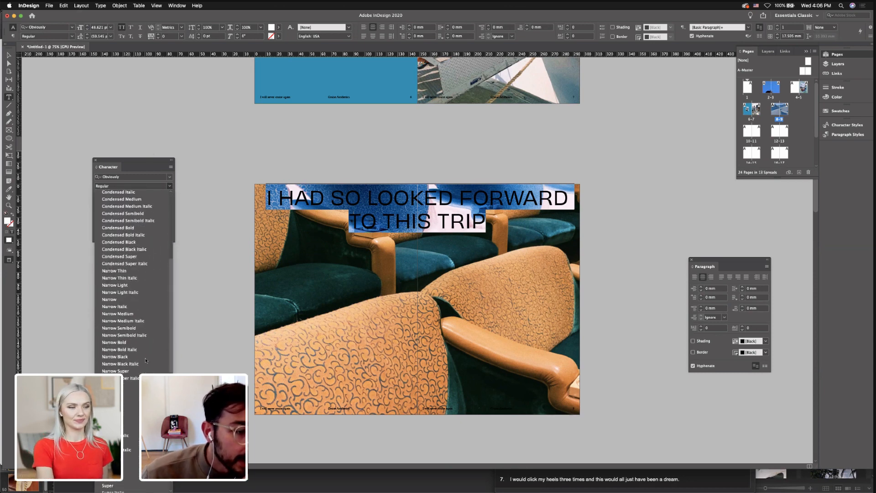
left_click(135, 413)
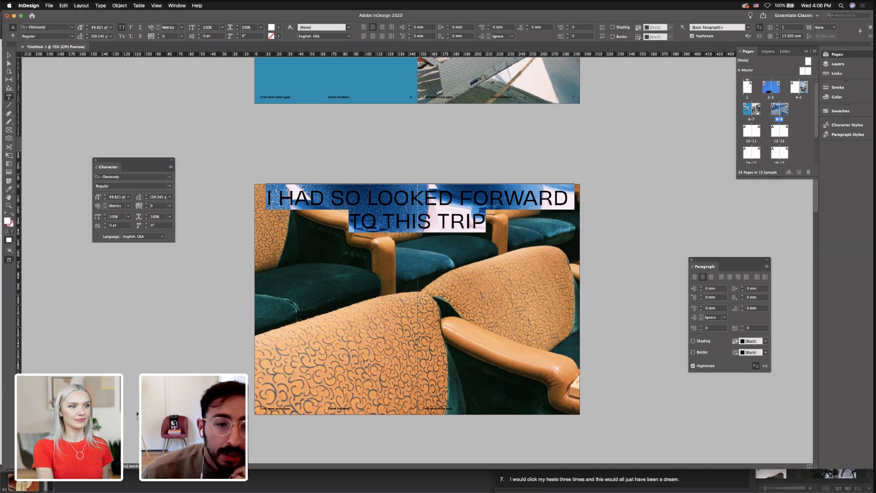
Set the chapter title's horizontal scale to 27% to squeeze the letters
left_click(153, 217)
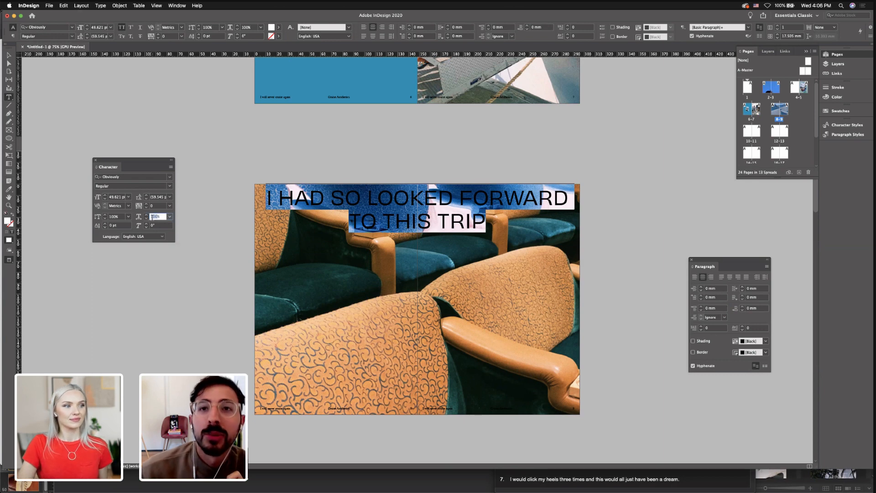
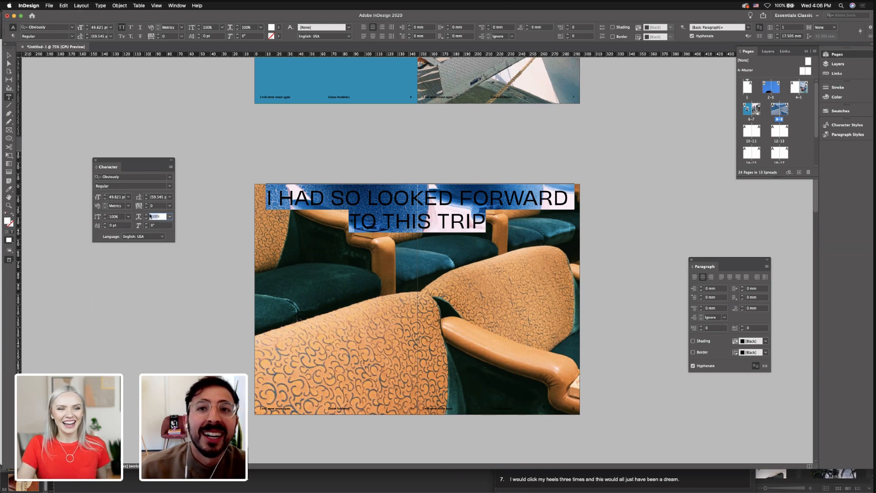
type("2")
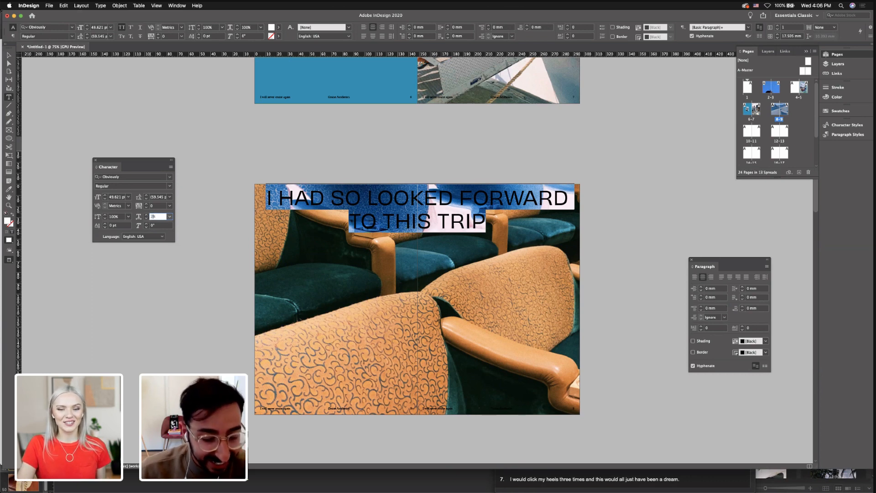
type("7")
key("Return")
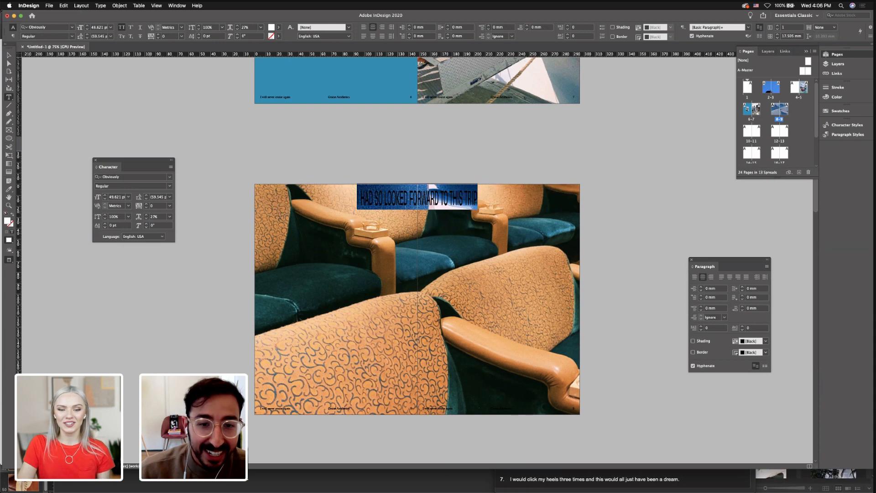
Set the chapter title's font size to 116 pt
left_click(101, 199)
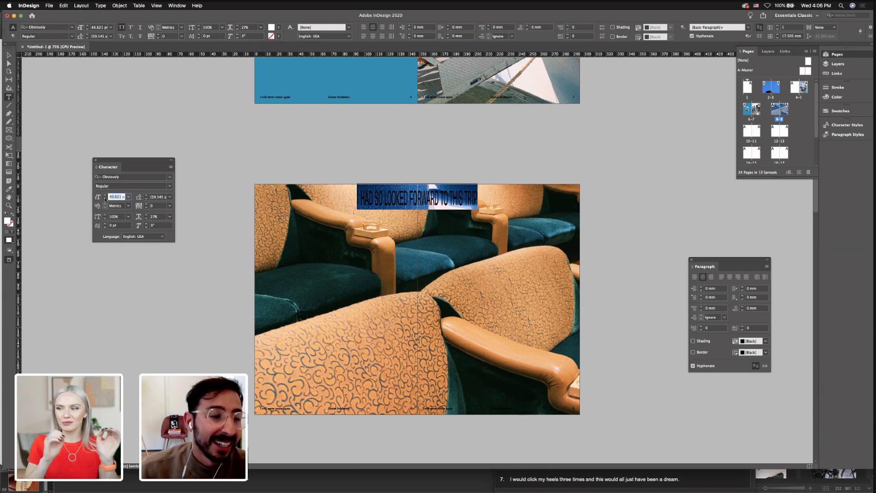
type("116")
key("Return")
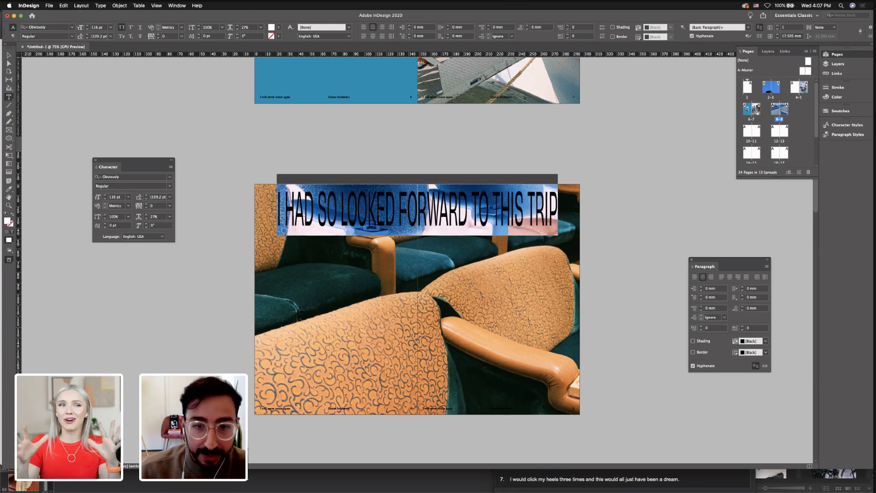
left_click(376, 210)
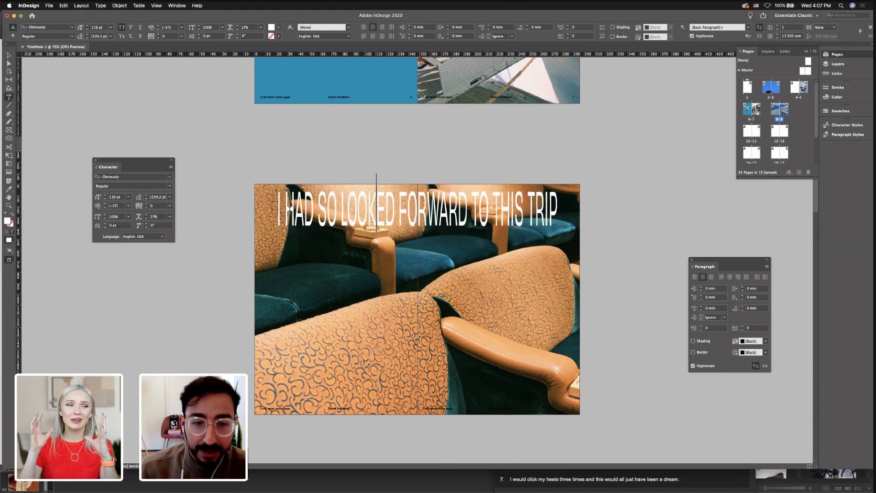
left_click(104, 199)
key("super+a")
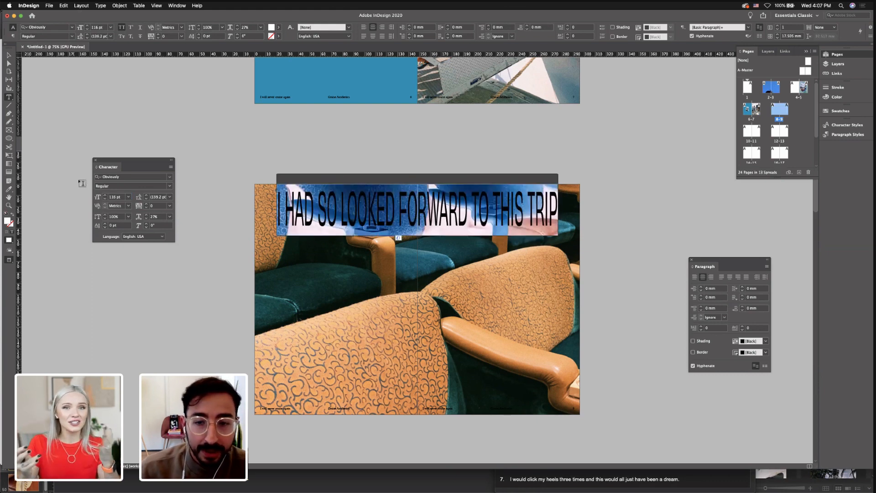
left_click(105, 199)
left_click(105, 195)
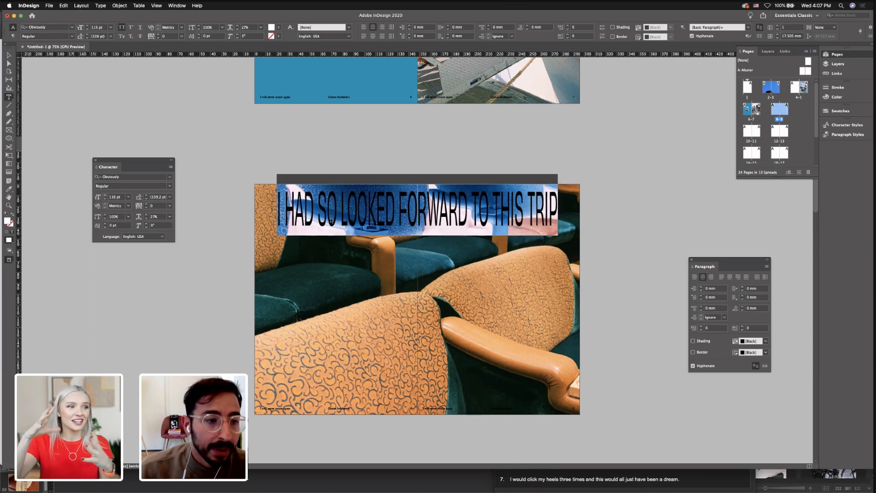
left_click(370, 222)
left_click(384, 215)
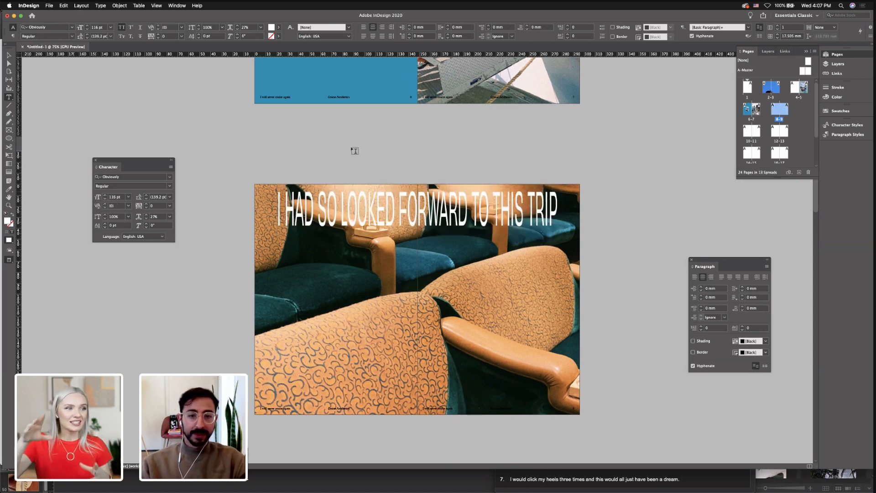
left_click(8, 63)
left_click(190, 118)
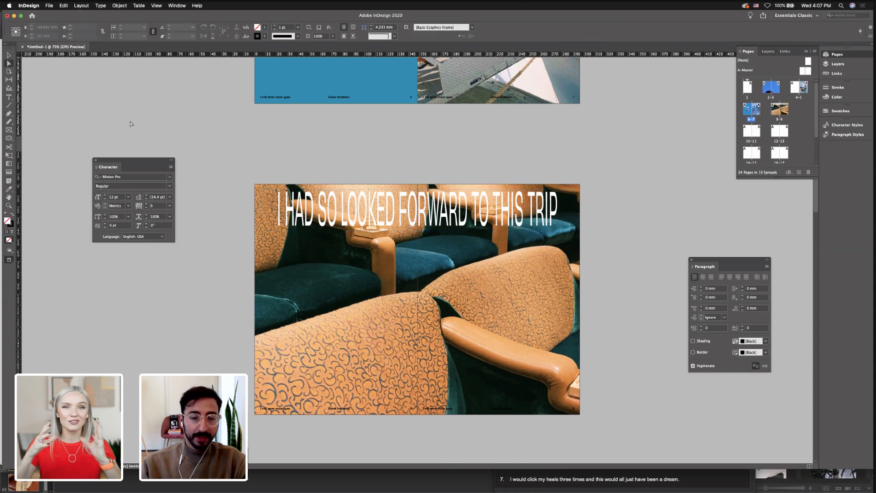
Nudge the chapter title's text frame up to Y 21.717 mm and check its position with the layout grid shown and hidden
left_click(351, 208)
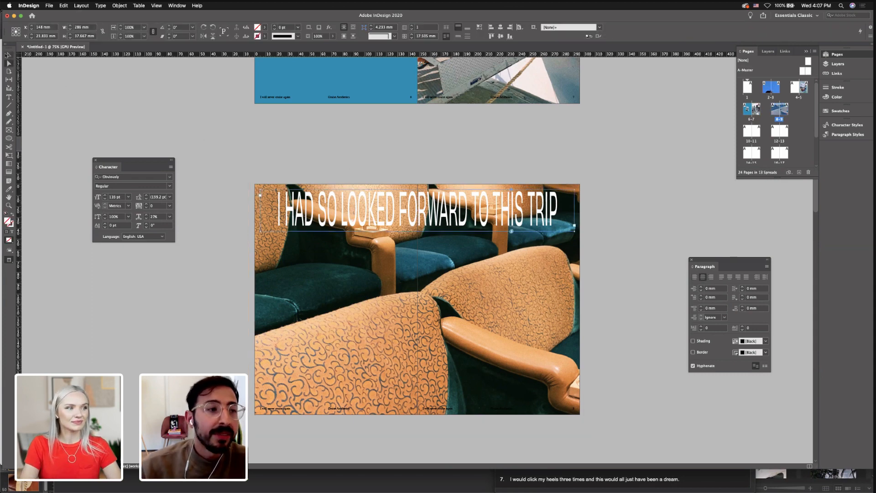
left_click(8, 55)
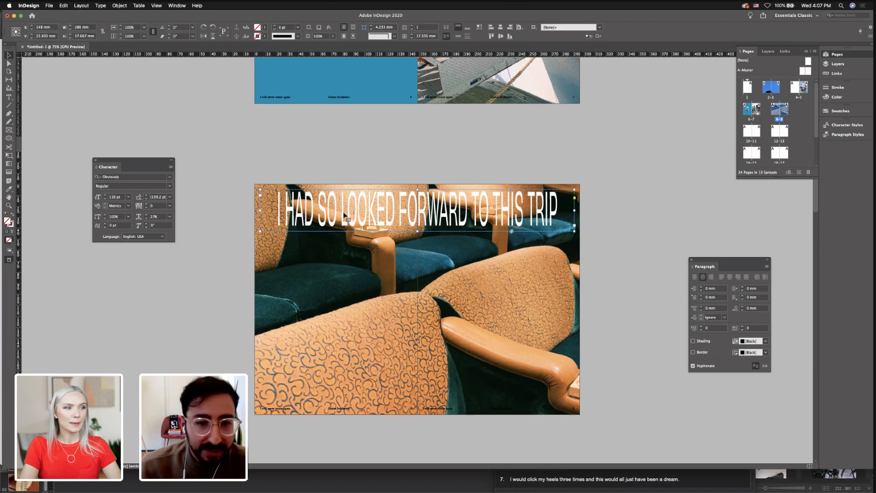
key("w")
key("Up")
key("Up")
key("Up")
key("Up")
key("Up")
key("Up")
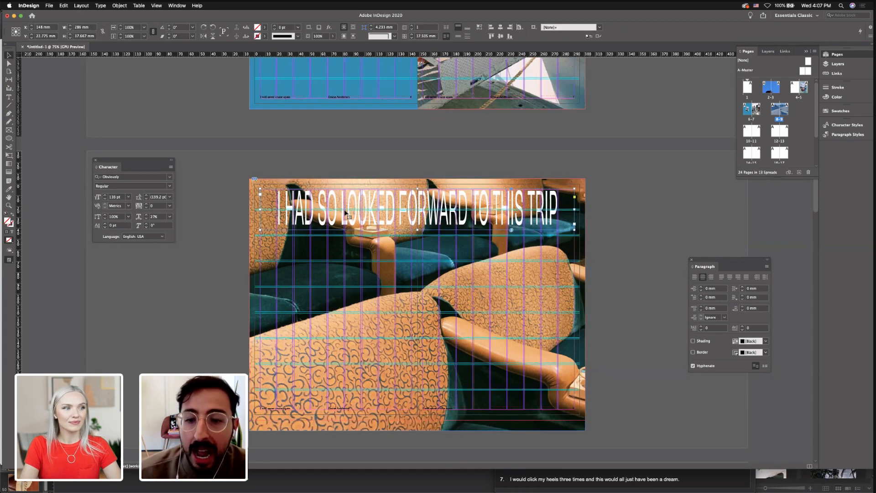
key("w")
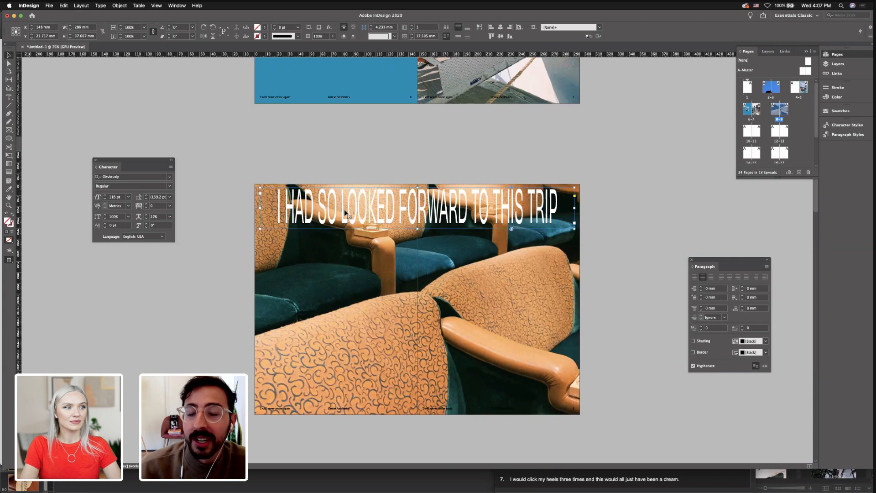
left_click(343, 160)
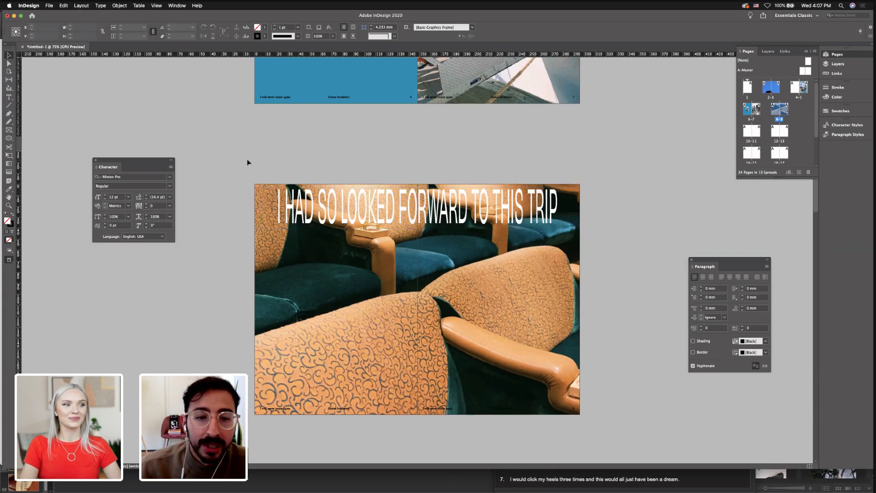
key("w")
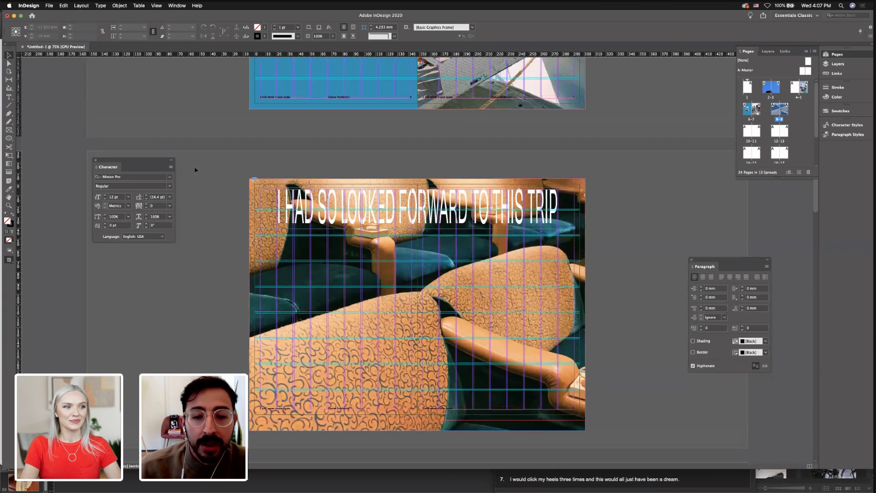
left_click(384, 217)
left_click(355, 159)
key("w")
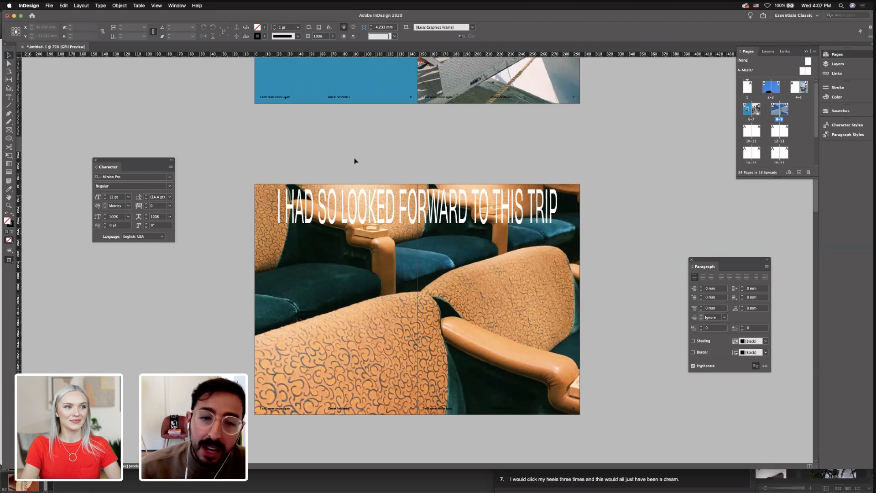
Shift the theatre seat photo up about 13 mm inside its frame, keeping its horizontal position
left_click(373, 271)
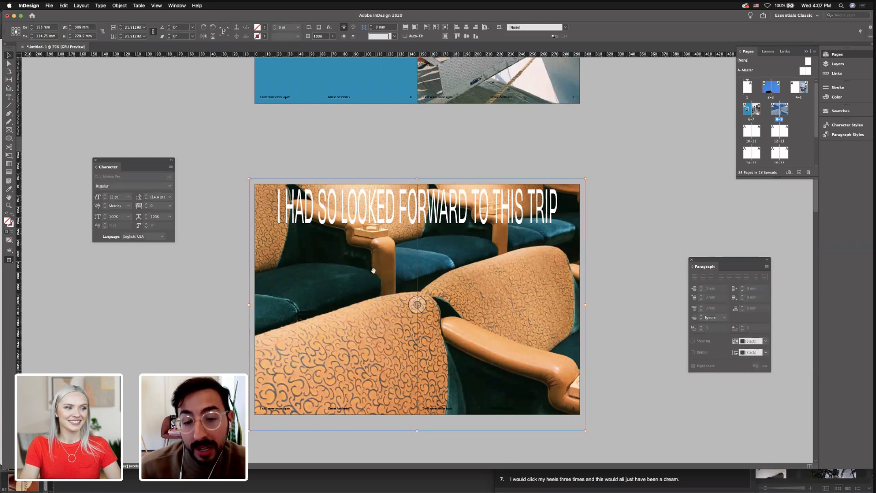
left_click_drag(374, 271, 374, 265)
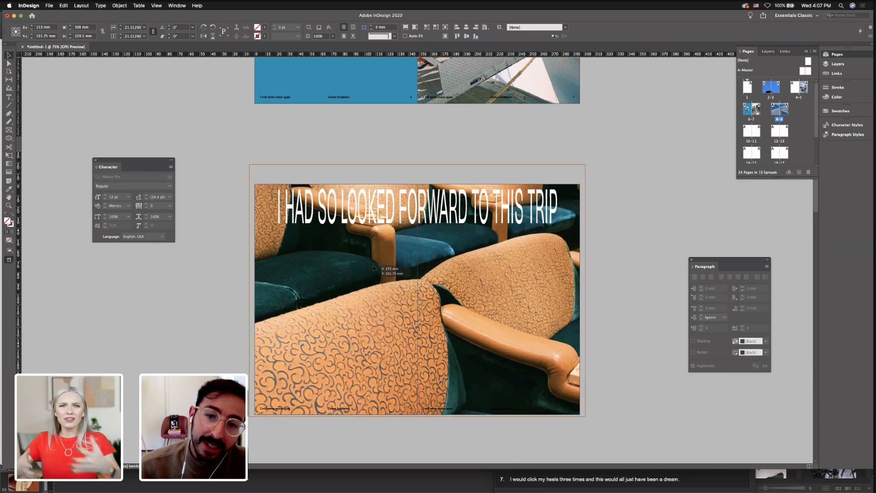
left_click(192, 237)
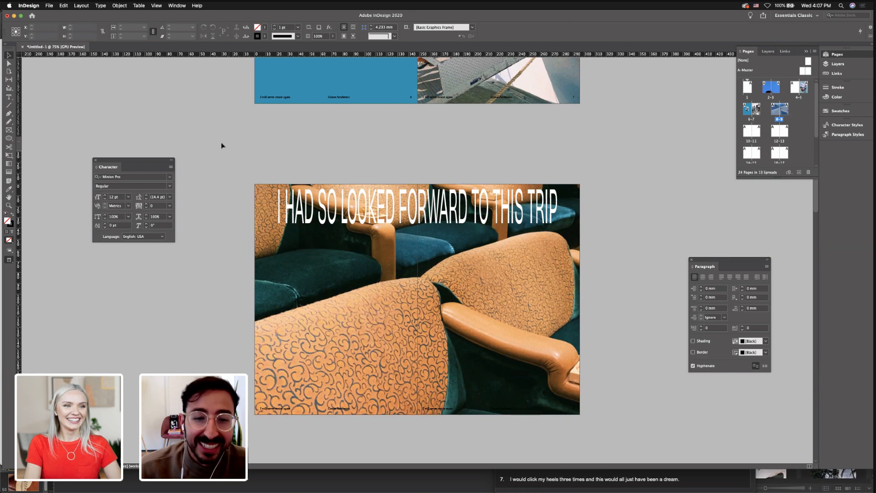
left_click(352, 214)
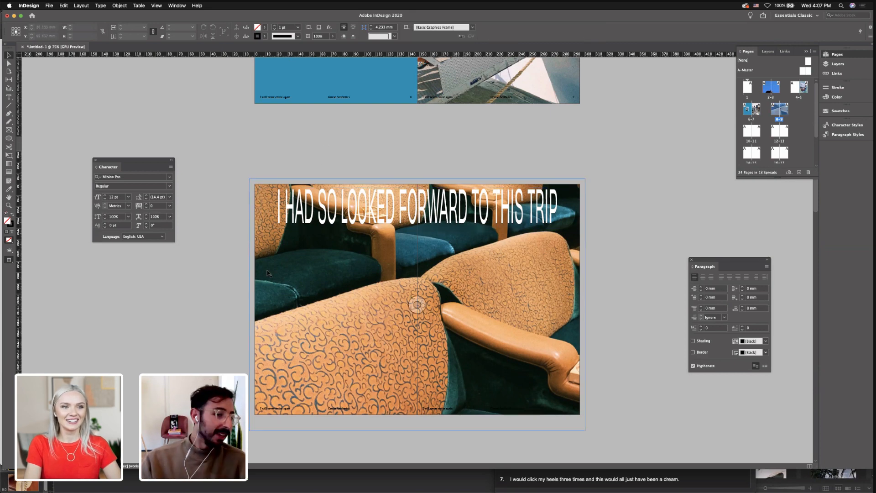
left_click(320, 181, "shift")
left_click(338, 173)
double_click(340, 199)
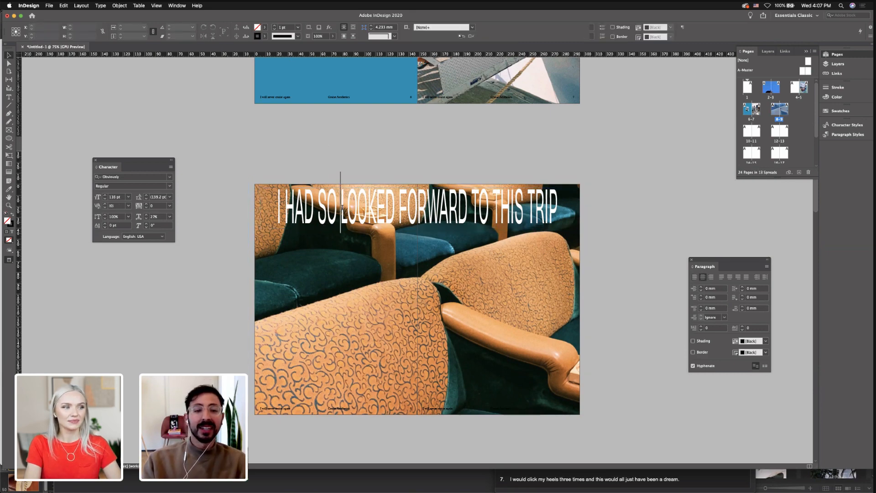
key("super+a")
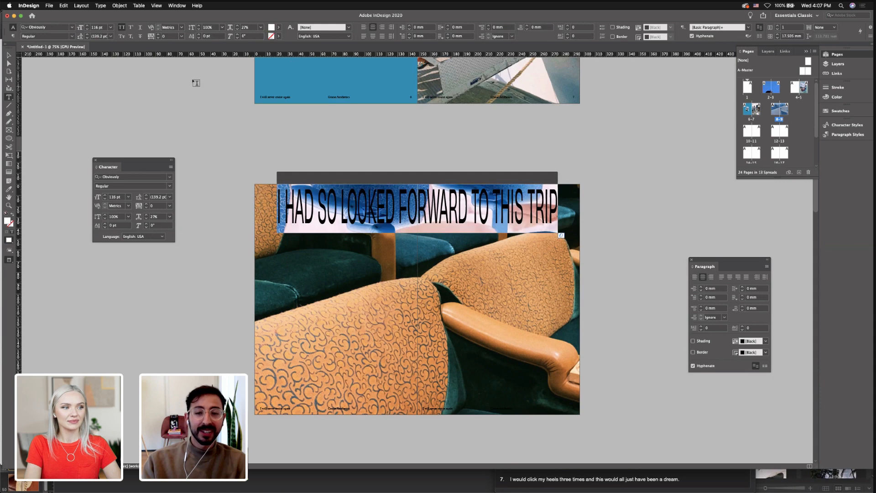
left_click(9, 55)
left_click(236, 128)
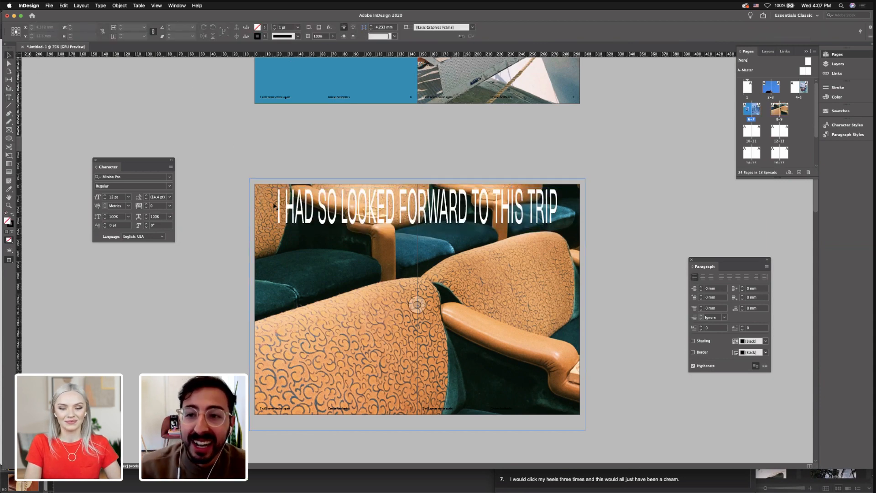
Set the font size of the whole chapter title to 115 pt
left_click(350, 206)
double_click(351, 206)
key("super+a")
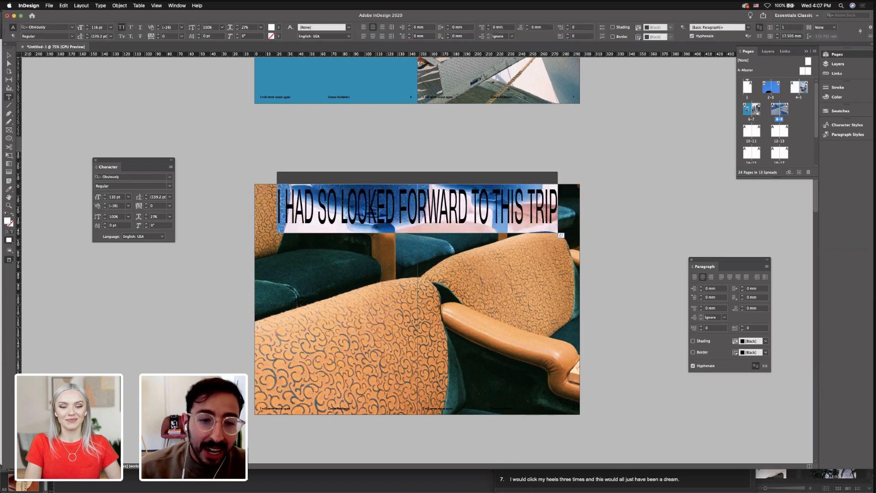
left_click(104, 198)
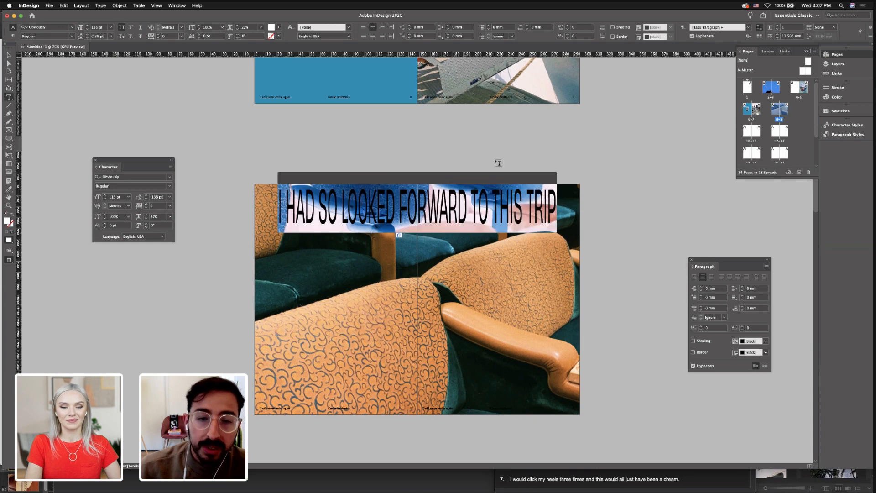
left_click(9, 56)
left_click(236, 124)
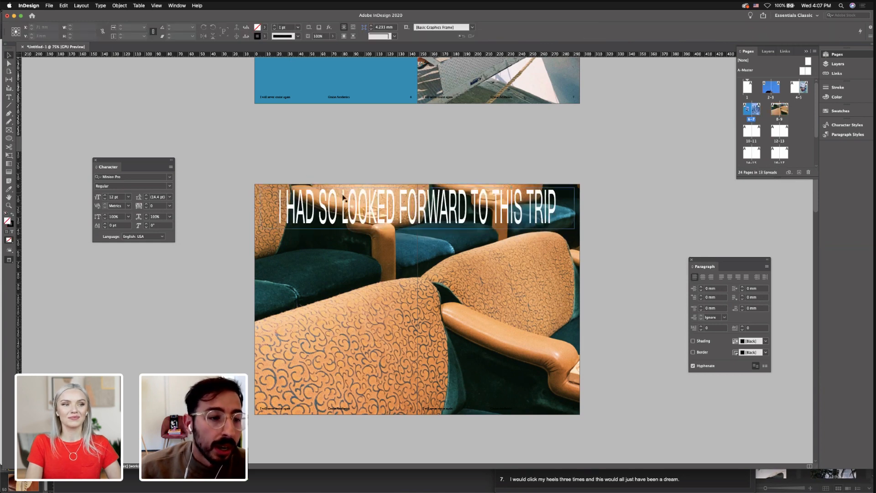
Detach the character styles into a floating panel and create a style named Title from the chapter title's formatting
left_click(343, 197)
key("w")
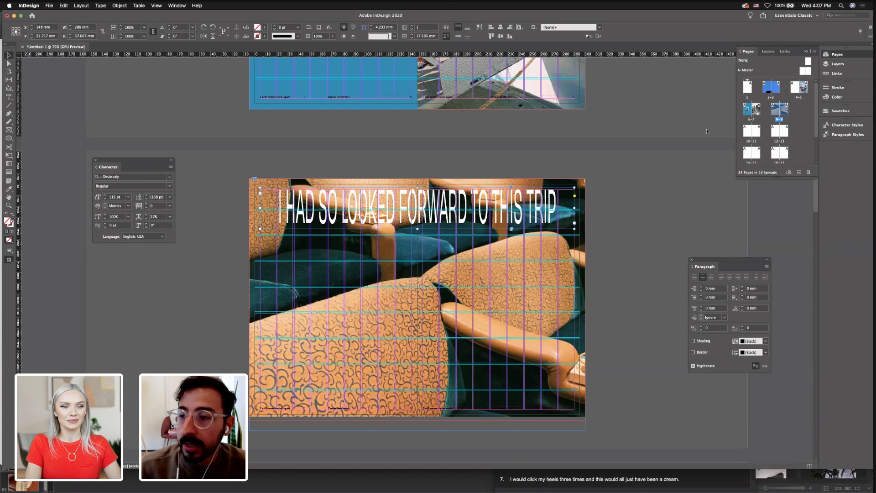
left_click(847, 125)
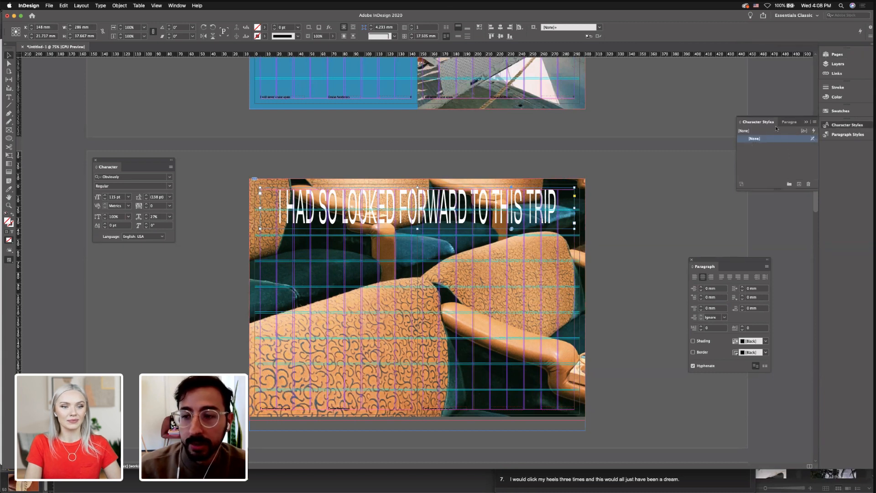
left_click_drag(801, 120, 742, 116)
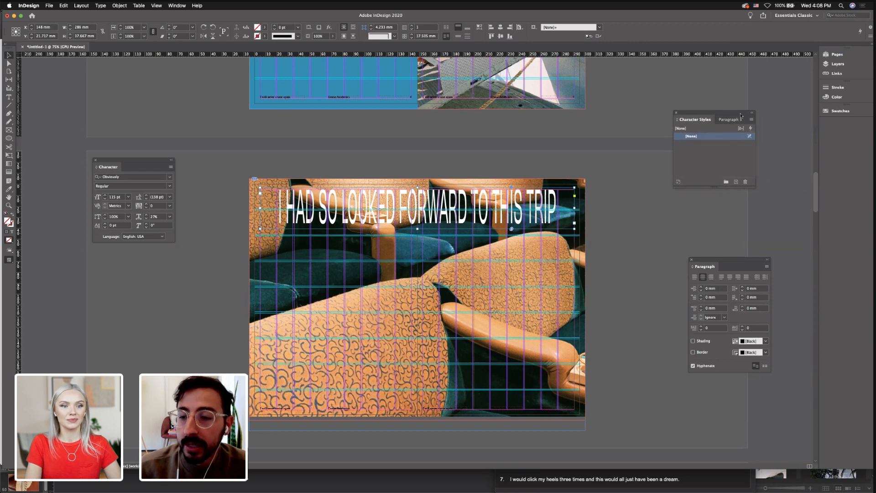
left_click(736, 182)
double_click(698, 144)
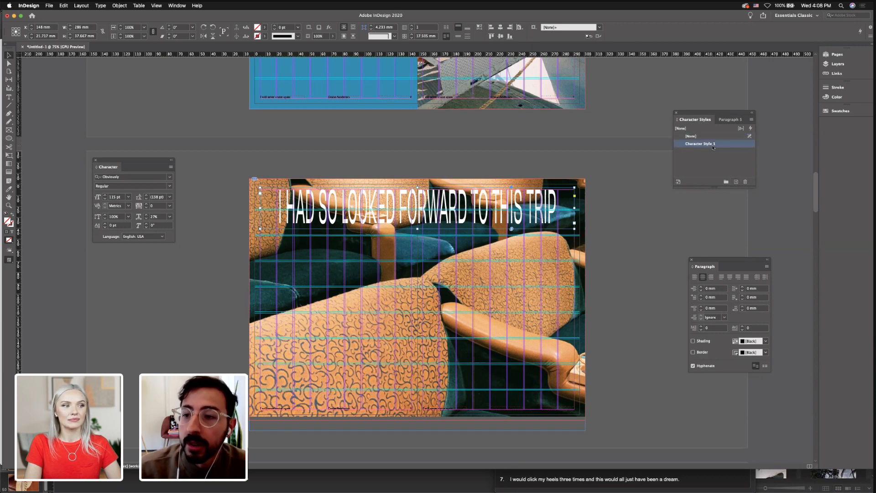
left_click_drag(505, 151, 776, 124)
type("Title")
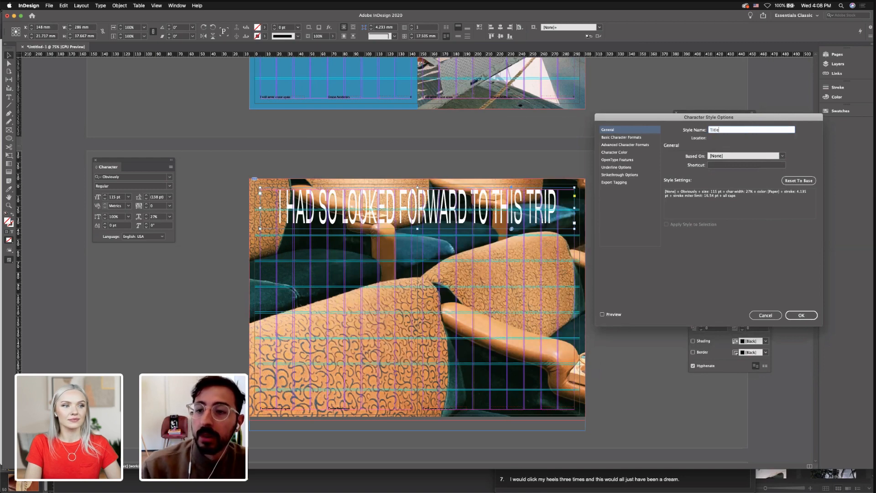
Review the Title style's character formats, scaling, OpenType features and color, accept the style and deselect the title frame
left_click(620, 137)
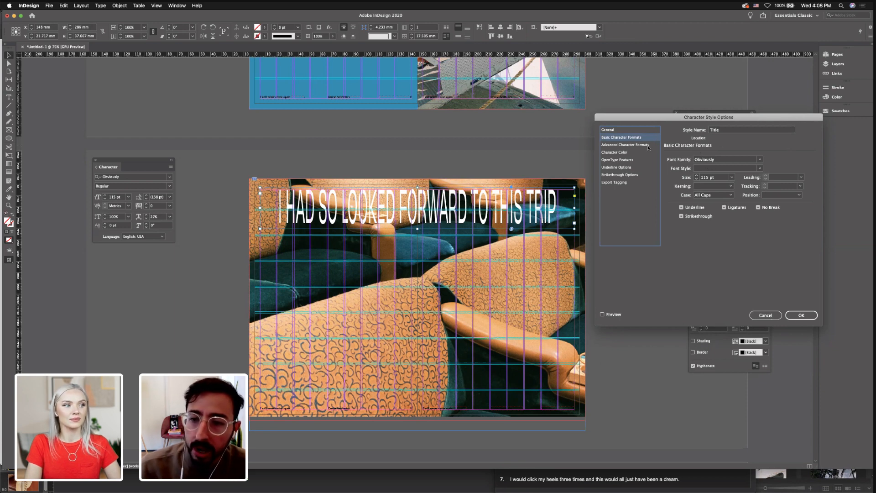
left_click(633, 145)
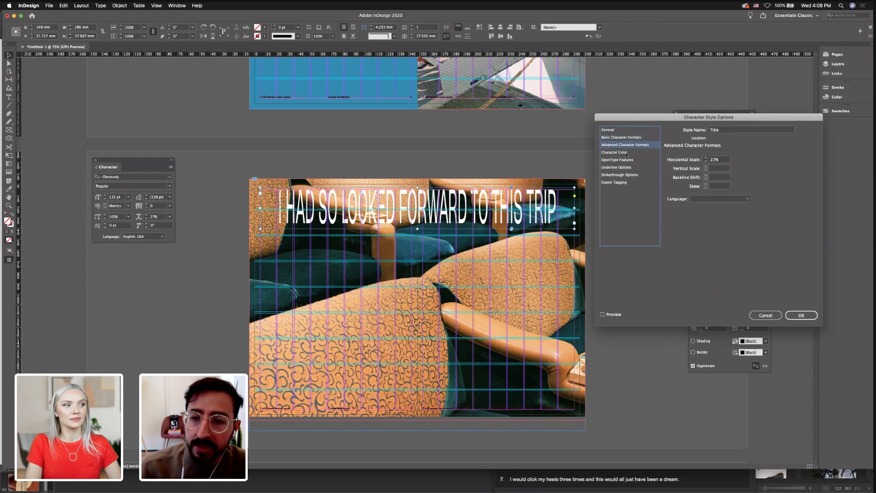
key("Down")
key("Down")
key("Down")
left_click(626, 160)
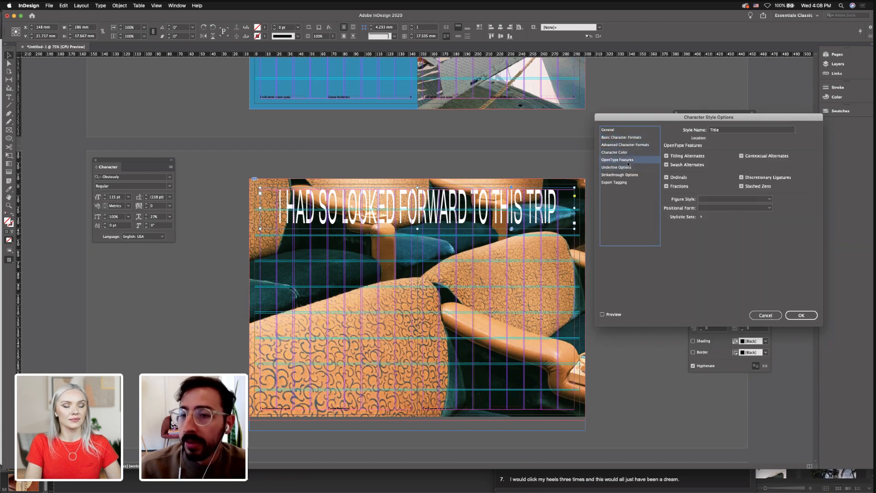
left_click(626, 169)
key("Up")
key("Up")
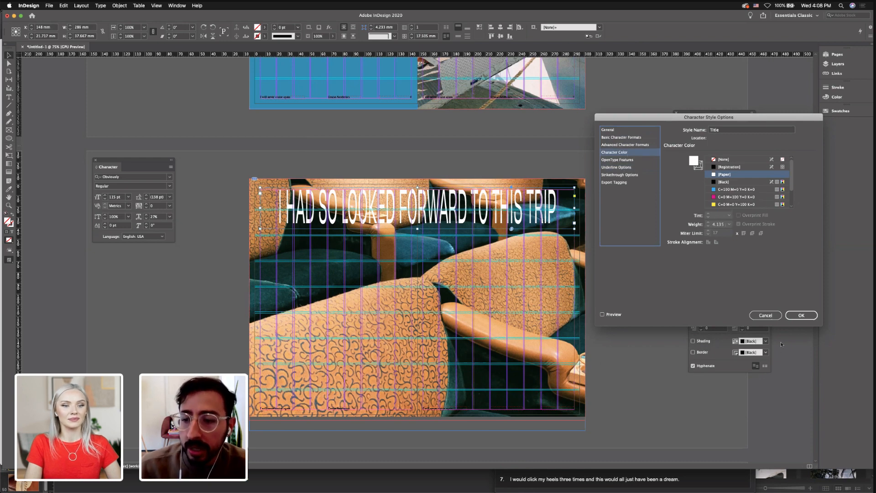
left_click(801, 314)
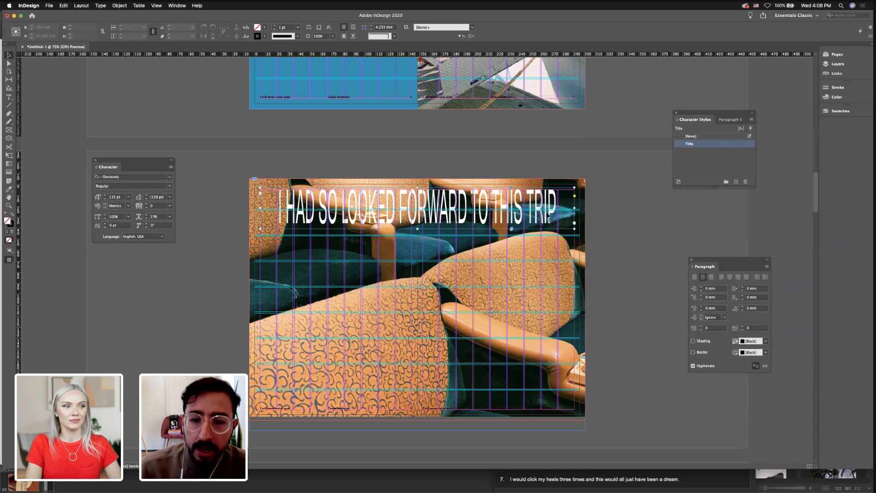
left_click(757, 202)
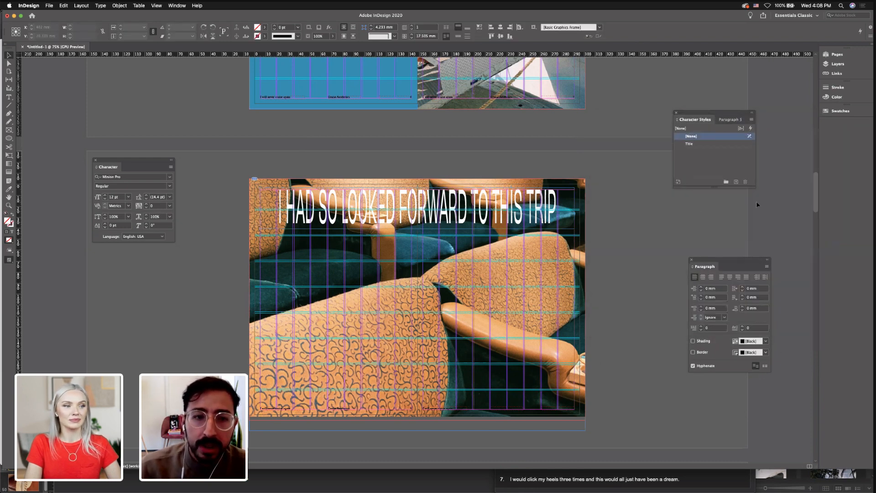
Draw a text frame about 202 by 39 mm across the spread's left edge and enter TEST in it
left_click(8, 97)
left_click_drag(173, 308, 249, 352)
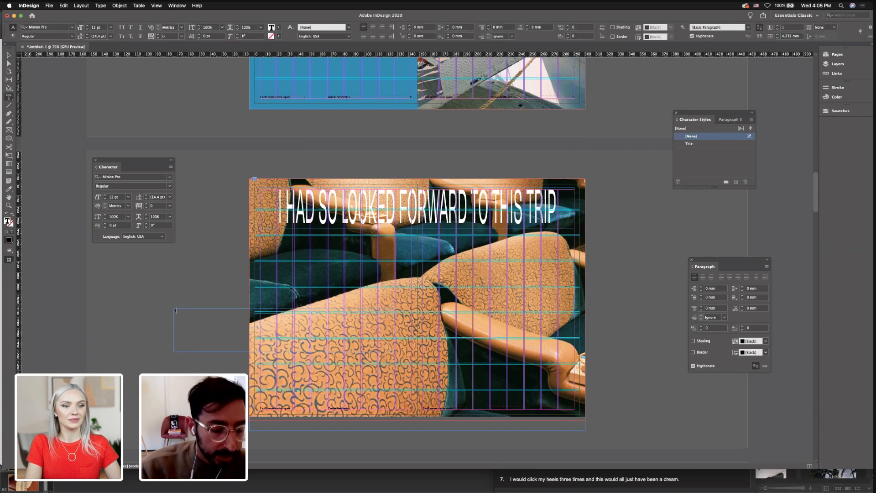
type("TEST")
key("Escape")
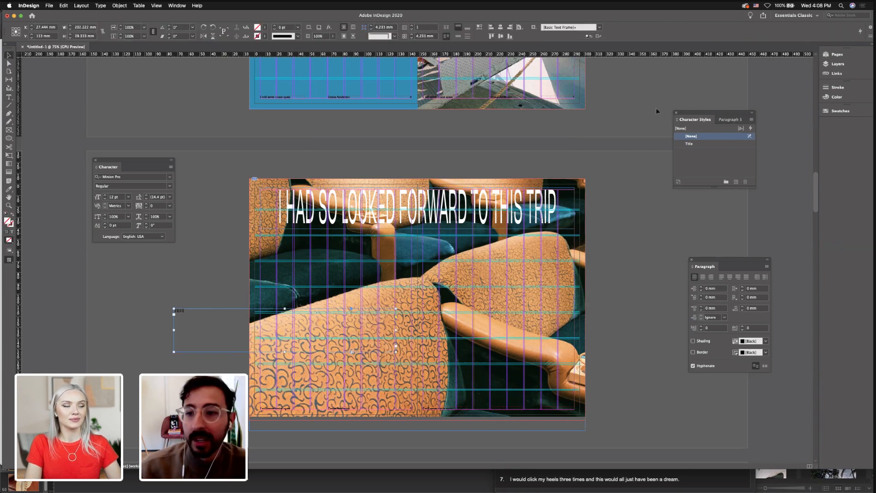
Apply the Title character style to the TEST frame, fit the frame to its text and move it onto the pasteboard beside the spread
left_click(698, 144)
left_click_drag(181, 333, 404, 301)
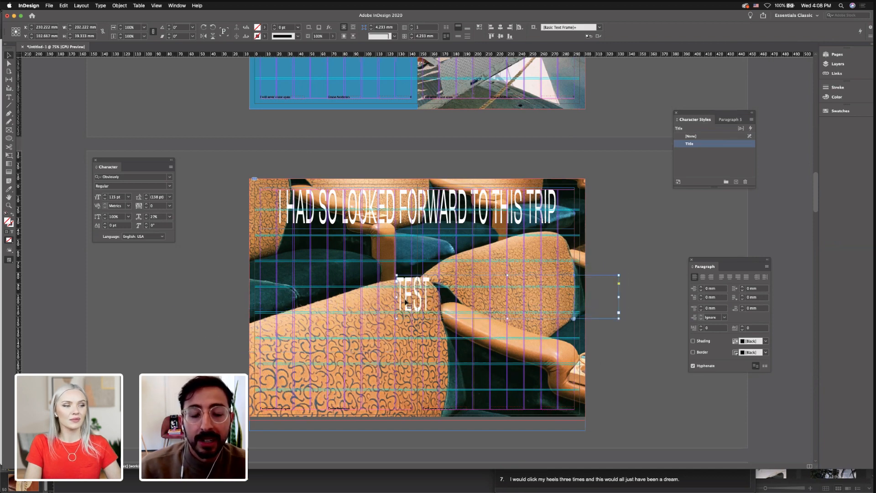
double_click(619, 297)
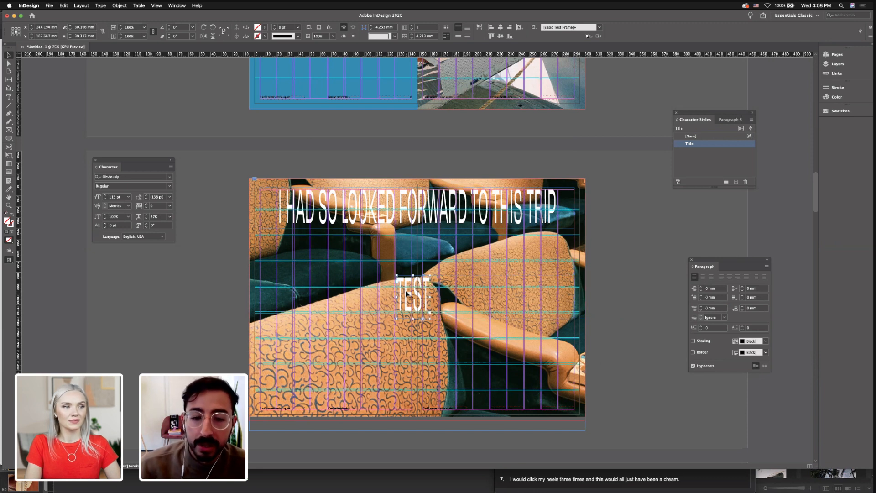
left_click_drag(408, 295, 637, 227)
left_click(610, 267)
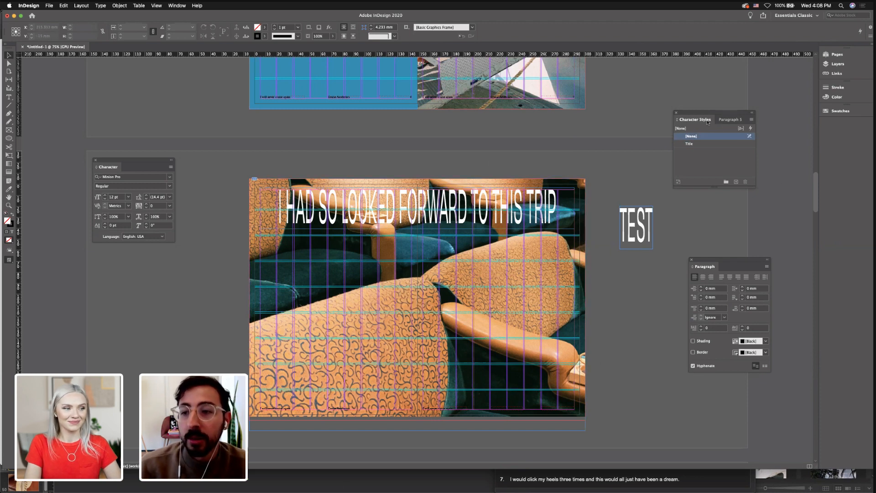
Show the paragraph styles and check which one the chapter title uses
left_click(724, 119)
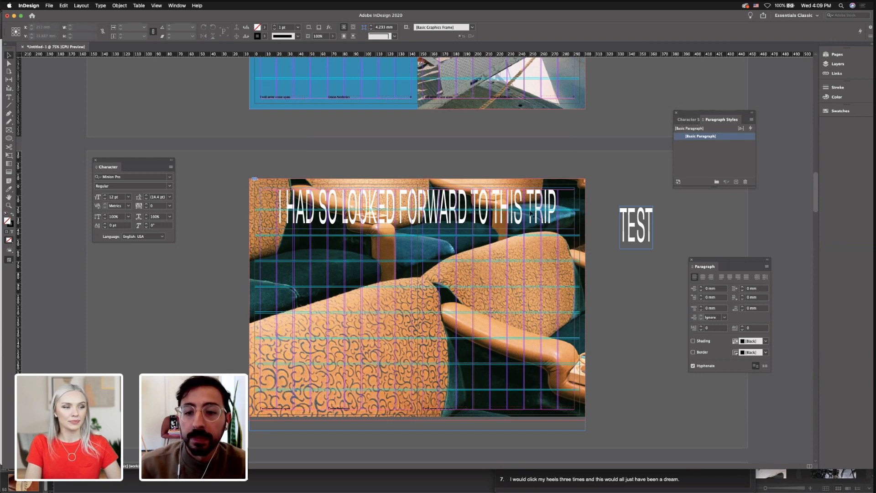
left_click(547, 227)
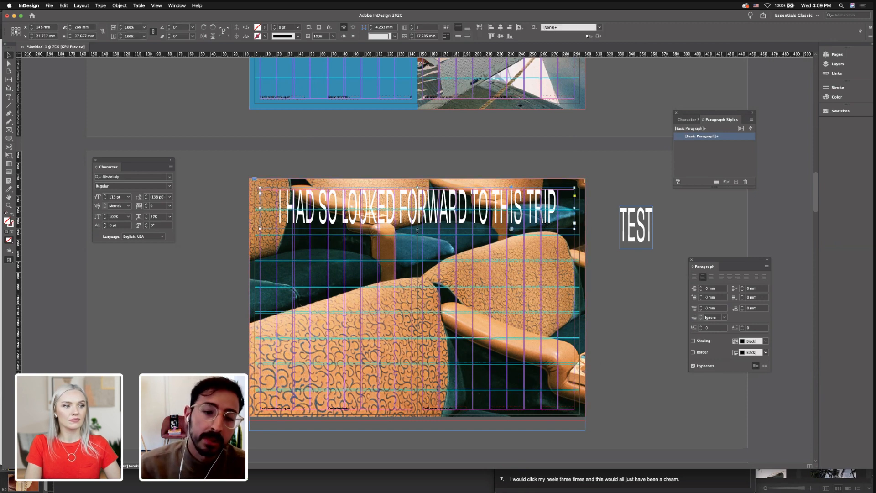
left_click(588, 263)
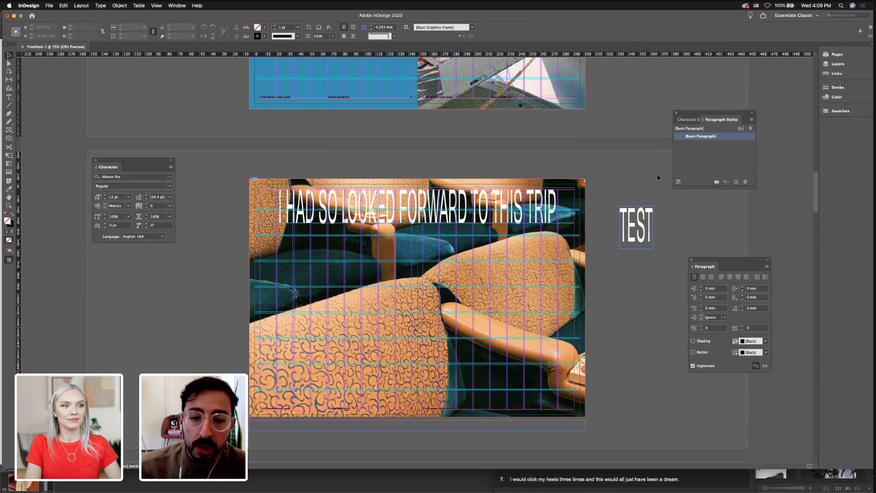
Extend the water photo's frame to the top and bottom bleed lines, 220 mm high, and pull its outer edge in to the bleed
scroll(598, 274, "up", 10)
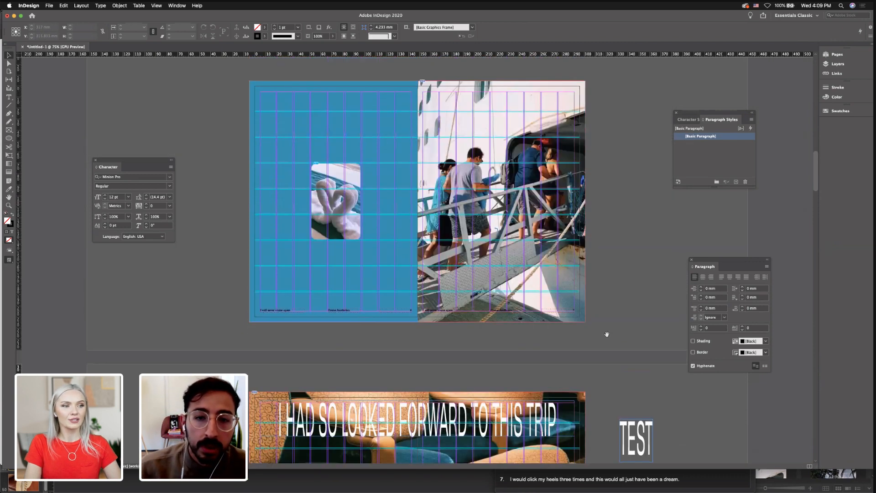
scroll(629, 289, "up", 8)
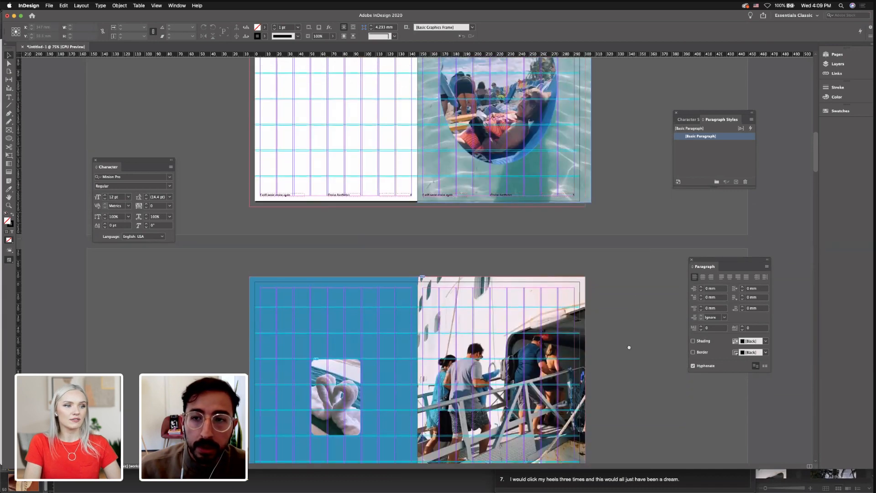
left_click_drag(630, 287, 628, 183)
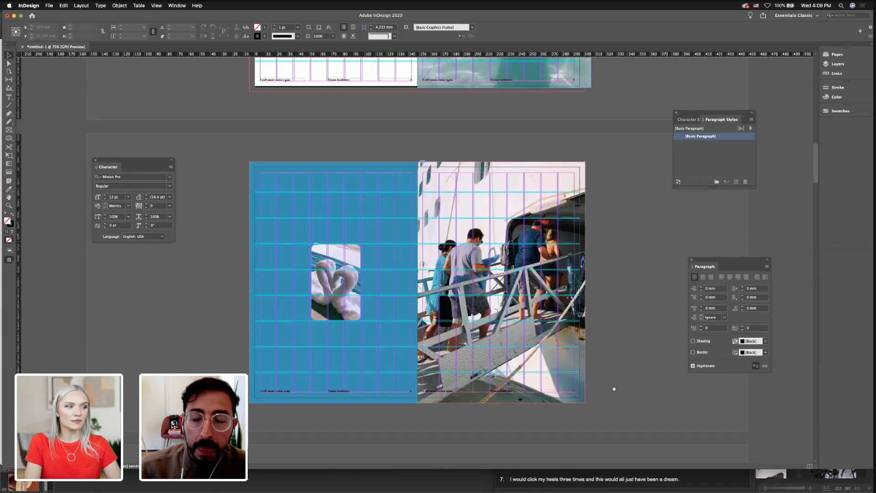
left_click_drag(611, 114, 611, 238)
scroll(575, 146, "up", 6)
left_click(524, 113)
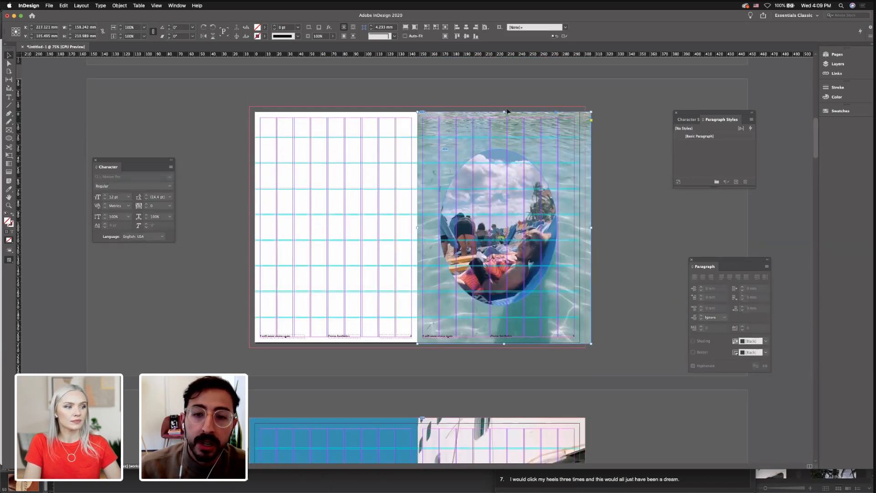
left_click_drag(504, 110, 503, 106)
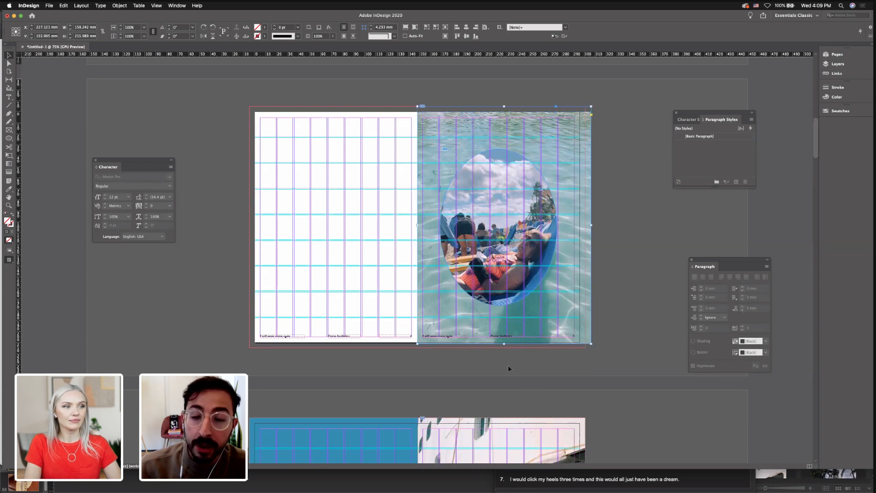
left_click_drag(504, 343, 504, 347)
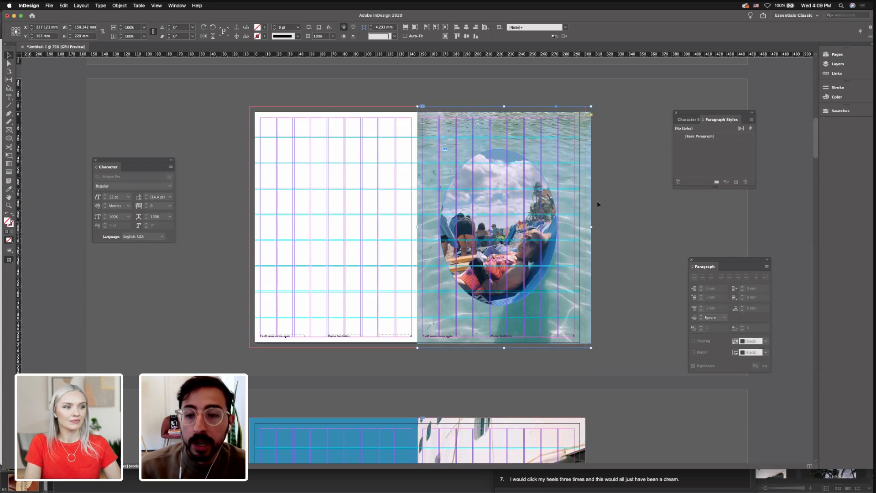
left_click_drag(591, 224, 586, 224)
Scale up the water image inside its frame so it covers the bleed on every outer edge
double_click(544, 150)
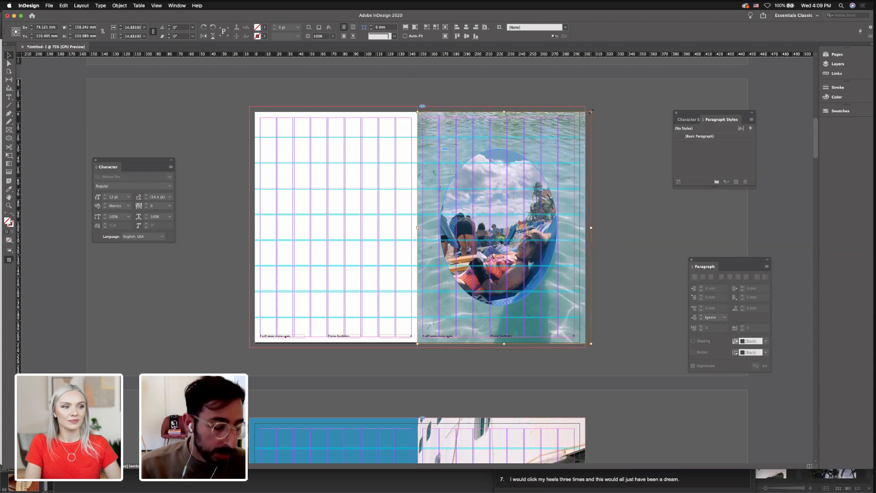
left_click_drag(591, 111, 597, 105)
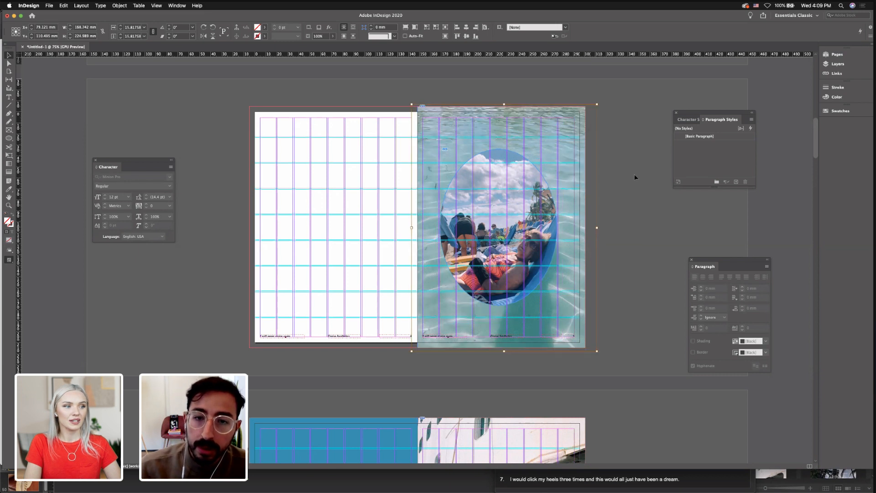
left_click(626, 185)
key("super+z")
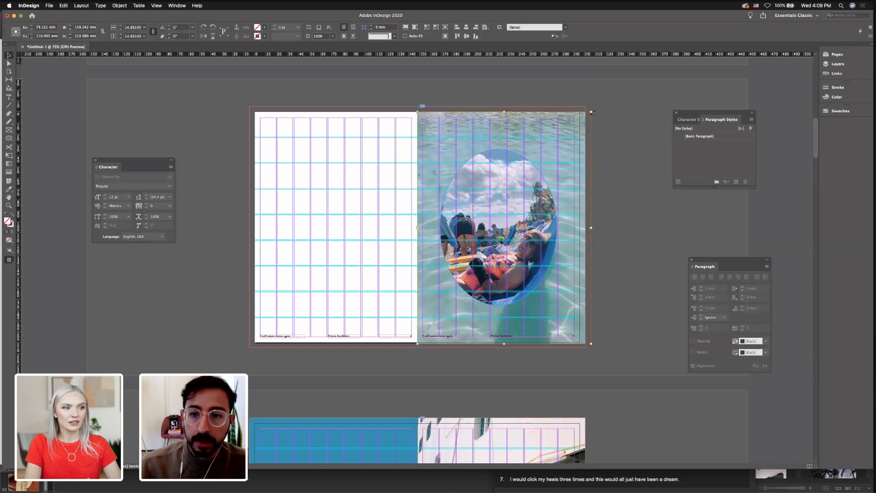
left_click_drag(591, 110, 599, 101)
left_click(623, 226)
Examine the finished spreads in preview and normal view, from the water photo to the chair-photo chapter opener
key("w")
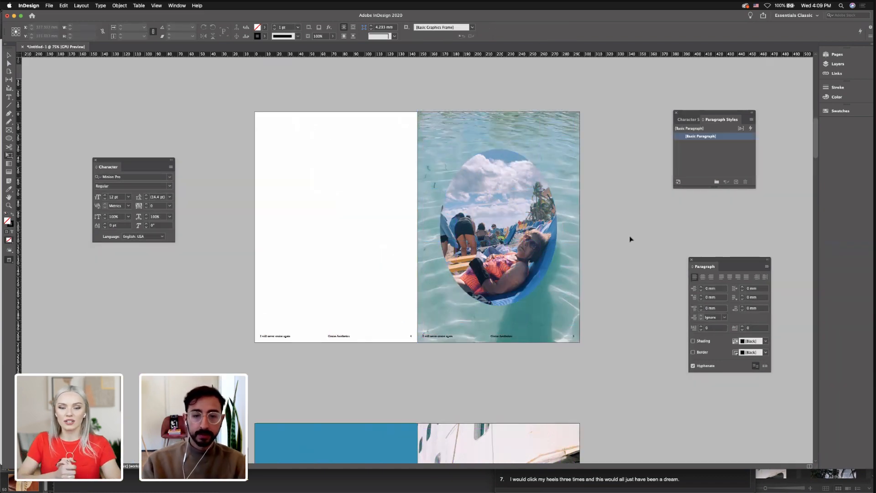
scroll(630, 240, "down", 5)
scroll(630, 240, "up", 8)
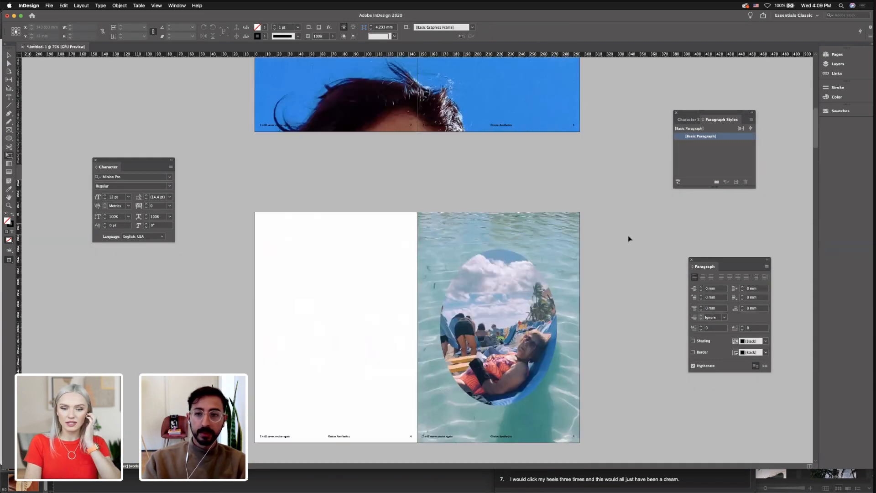
scroll(630, 239, "down", 5)
key("w")
scroll(629, 238, "down", 10)
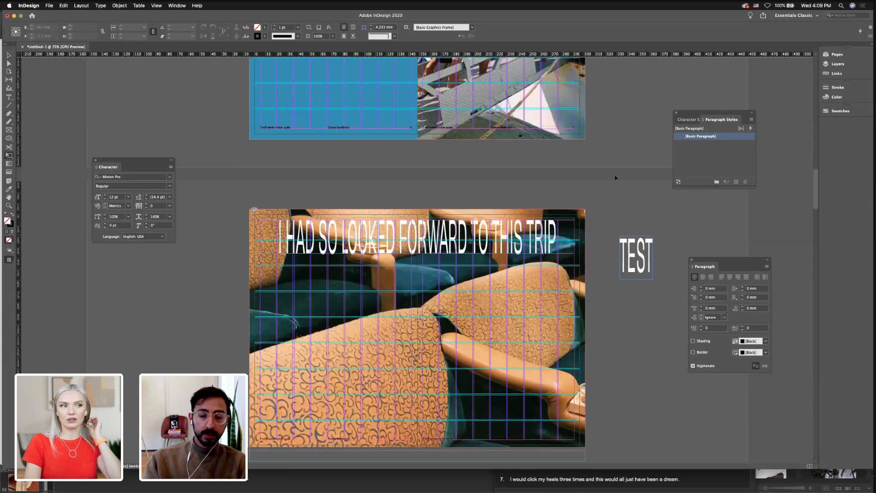
key("w")
scroll(605, 178, "up", 4)
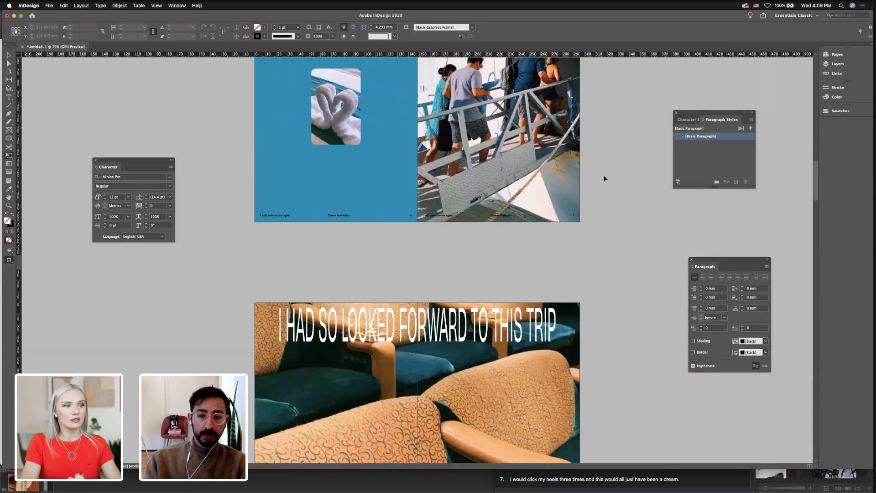
key("w")
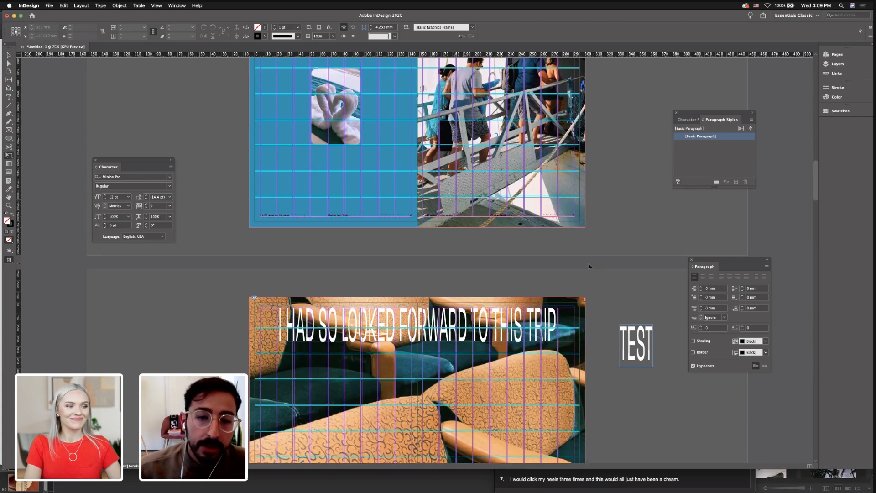
scroll(589, 266, "up", 15)
scroll(588, 266, "down", 13)
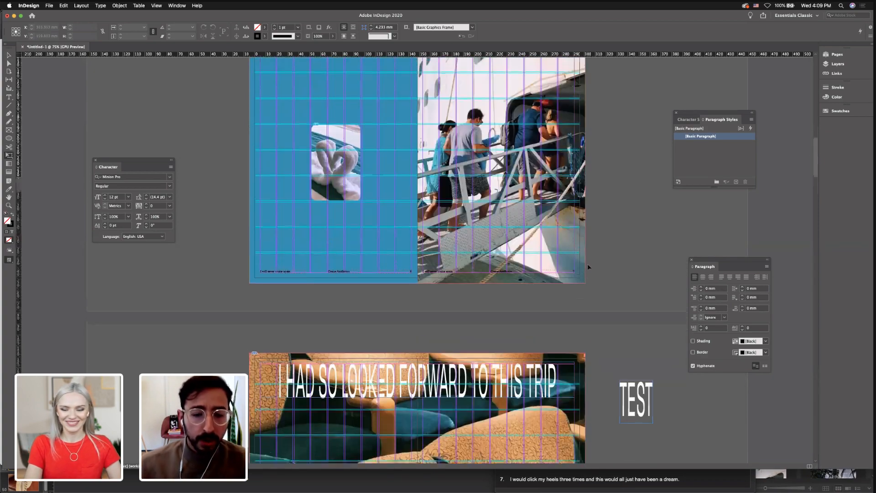
scroll(593, 273, "down", 15)
scroll(593, 265, "up", 6)
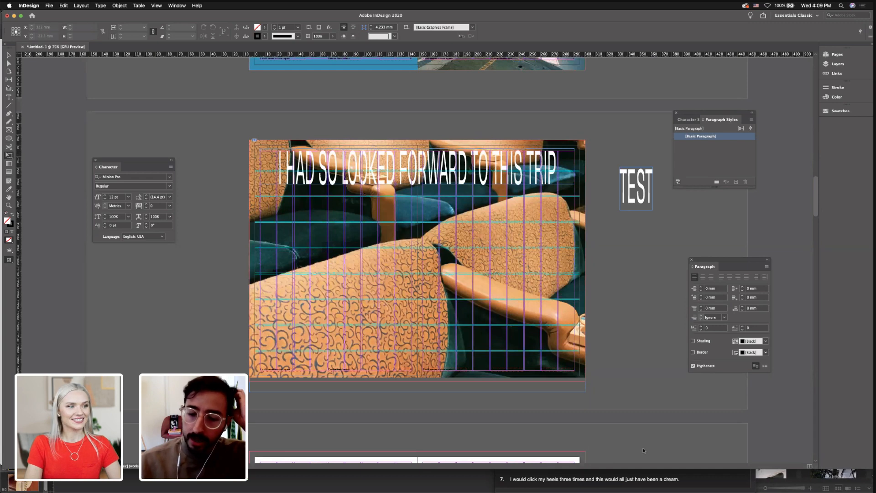
Switch to the TextEdit notes and examine the Greetings list below the chapters
key("super+Tab")
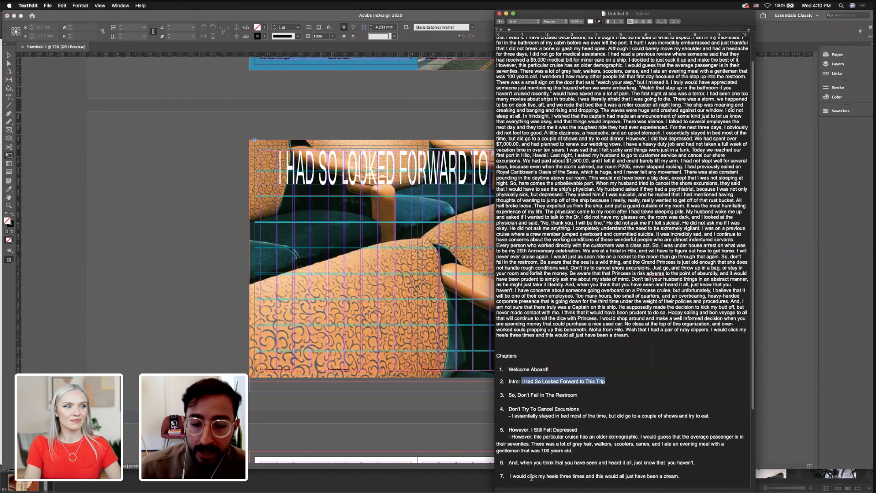
scroll(499, 413, "down", 1)
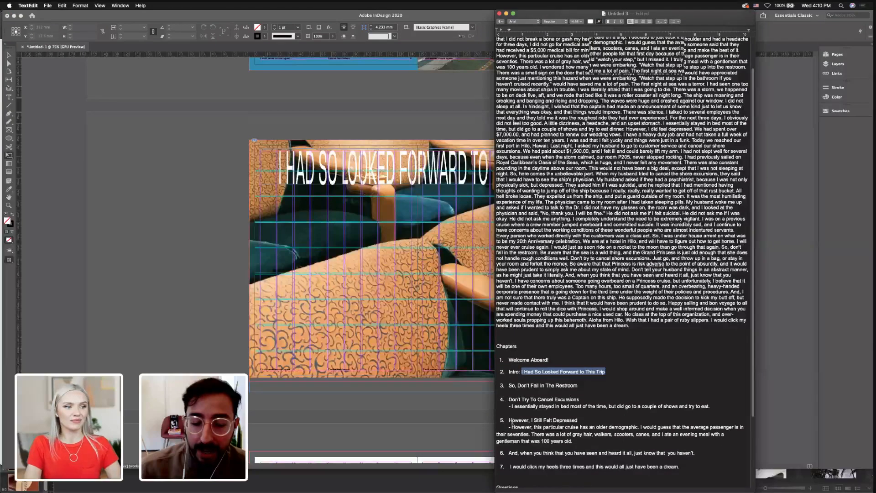
scroll(512, 422, "down", 7)
left_click_drag(496, 408, 528, 472)
left_click(528, 473)
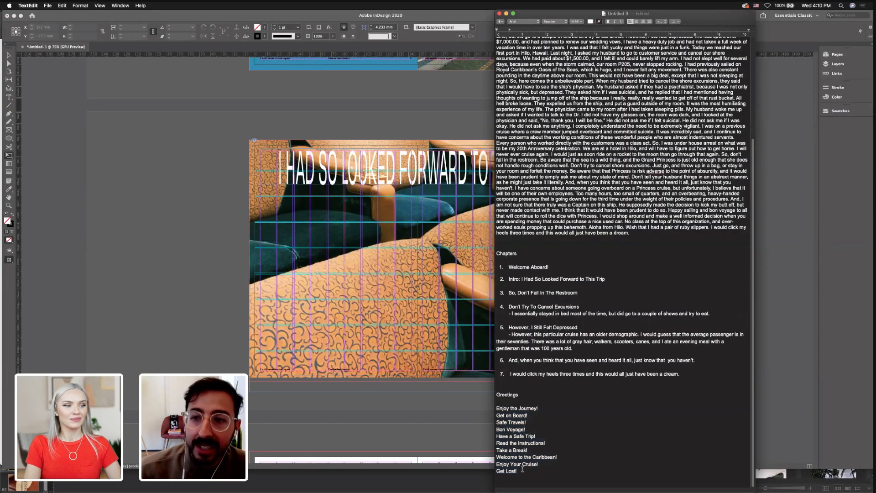
left_click_drag(521, 471, 493, 406)
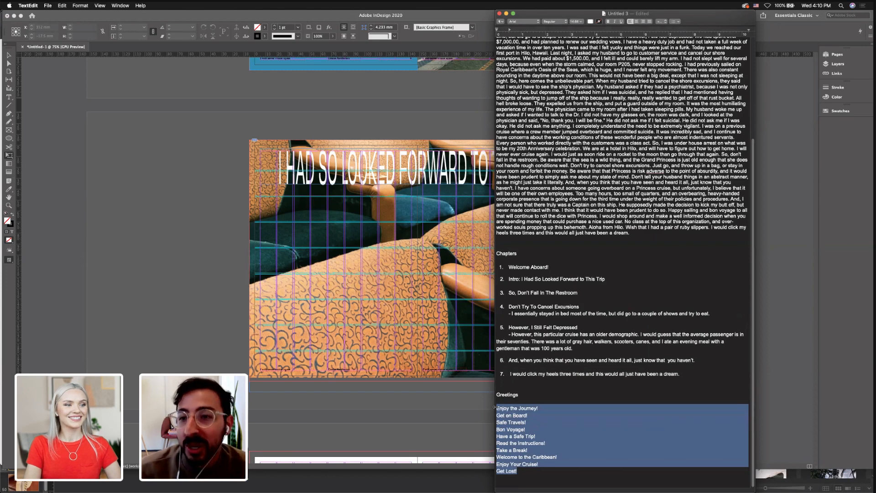
left_click_drag(522, 471, 502, 413)
left_click(534, 486)
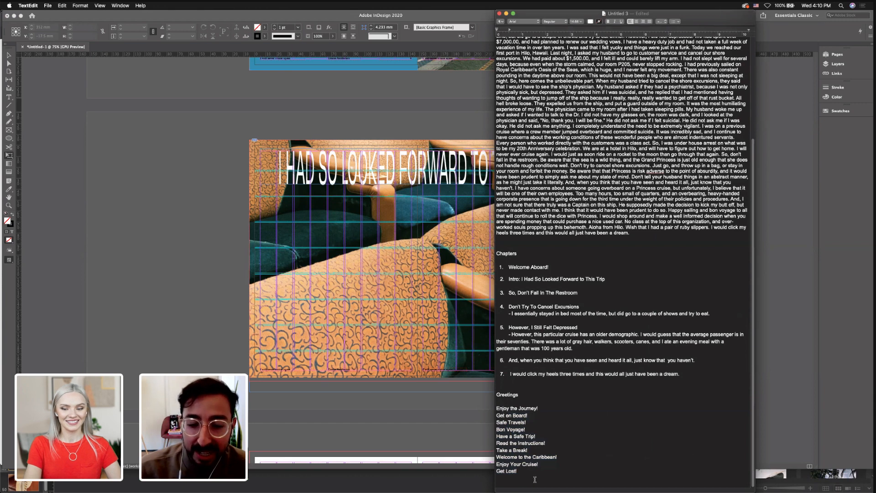
left_click_drag(536, 478, 535, 472)
left_click(525, 471)
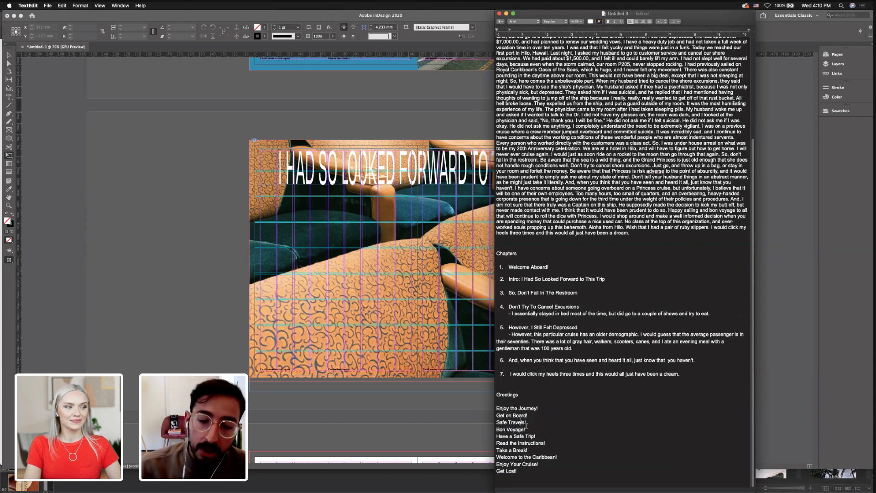
left_click_drag(517, 471, 495, 406)
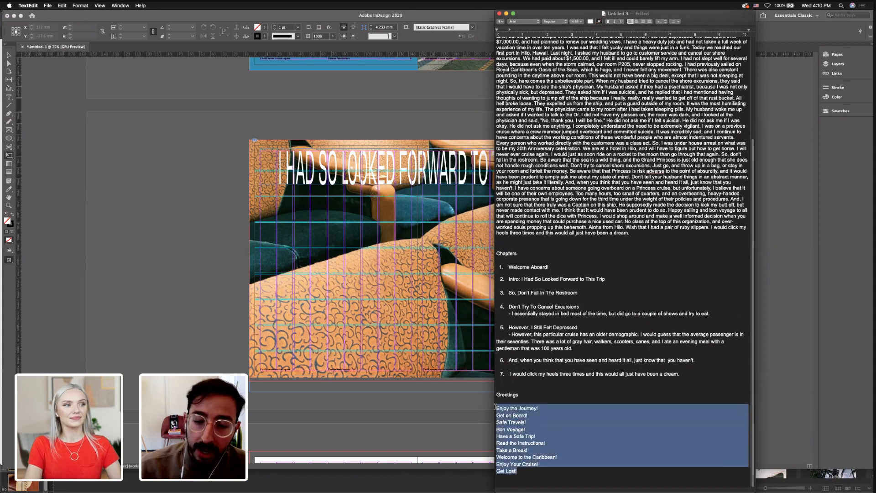
left_click(529, 430)
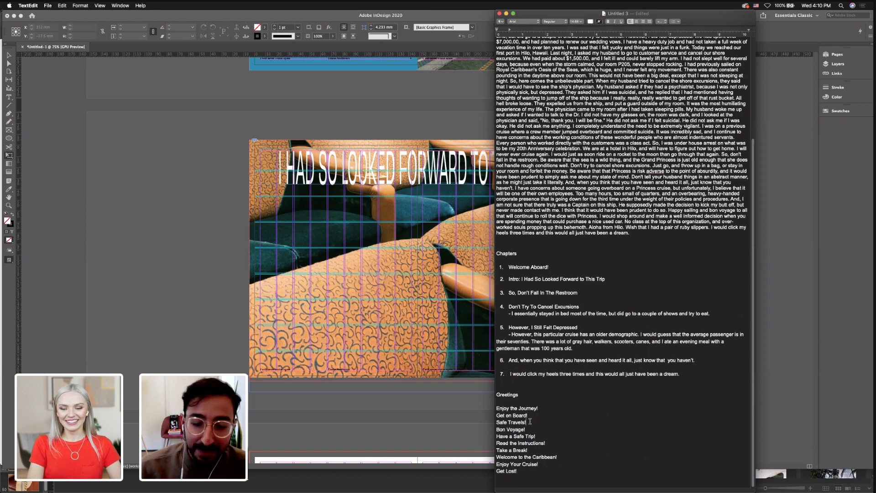
Copy the greetings "Safe Travels!" and "Bon Voyage!" and paste them onto the InDesign pasteboard beside the chair-photo spread
left_click_drag(528, 430, 488, 421)
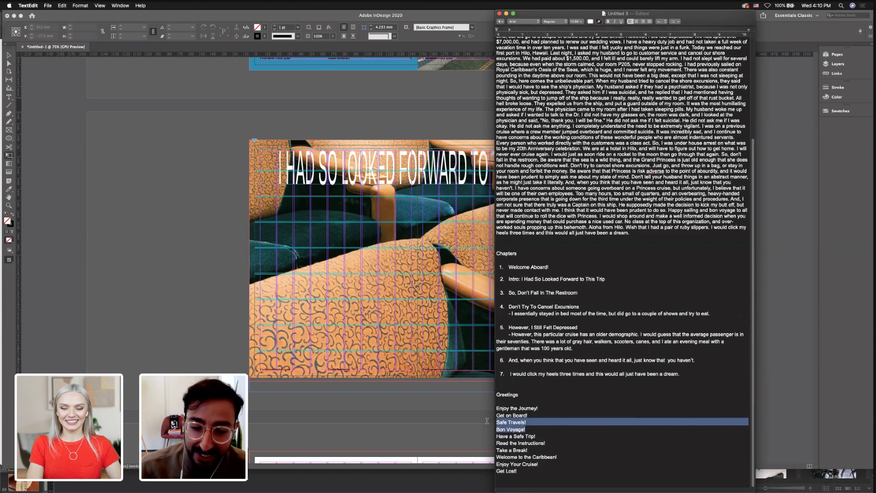
key("super+c")
left_click(259, 292)
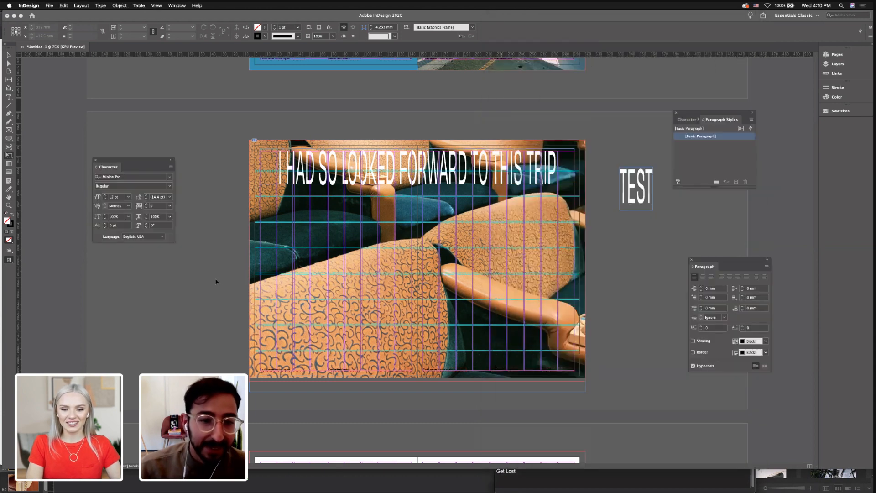
key("super+v")
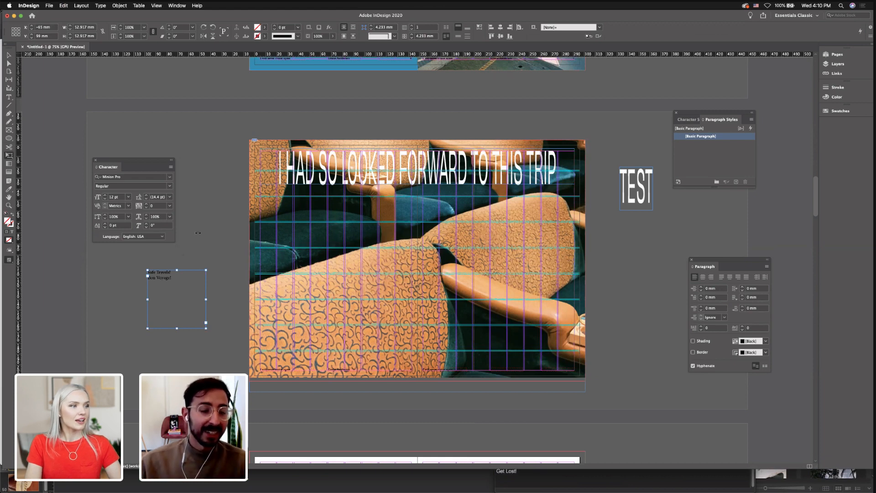
key("w")
key("w")
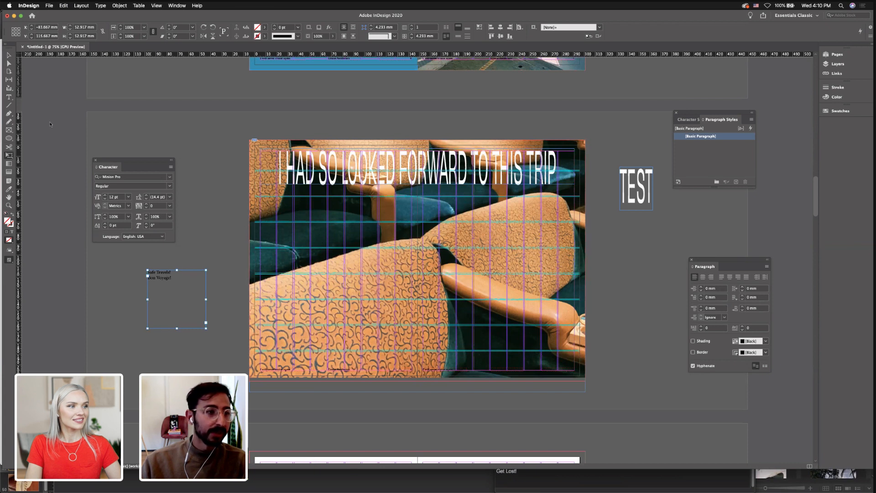
Deselect the pasted greetings and paste the copied text again as a second frame in the middle of the chair-photo spread
triple_click(158, 272)
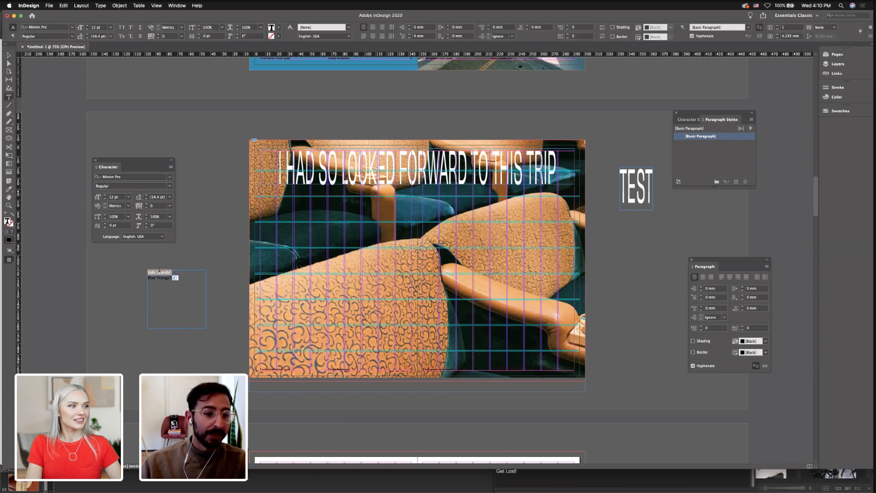
key("Escape")
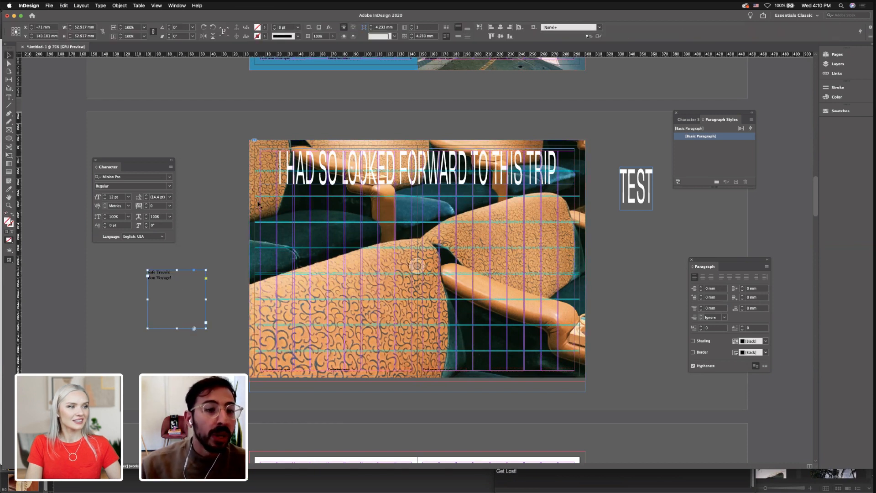
left_click(229, 224)
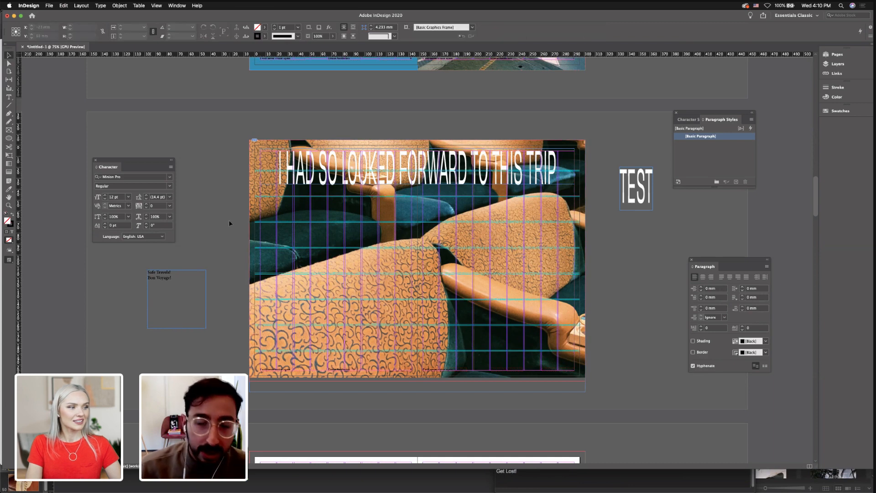
key("super+v")
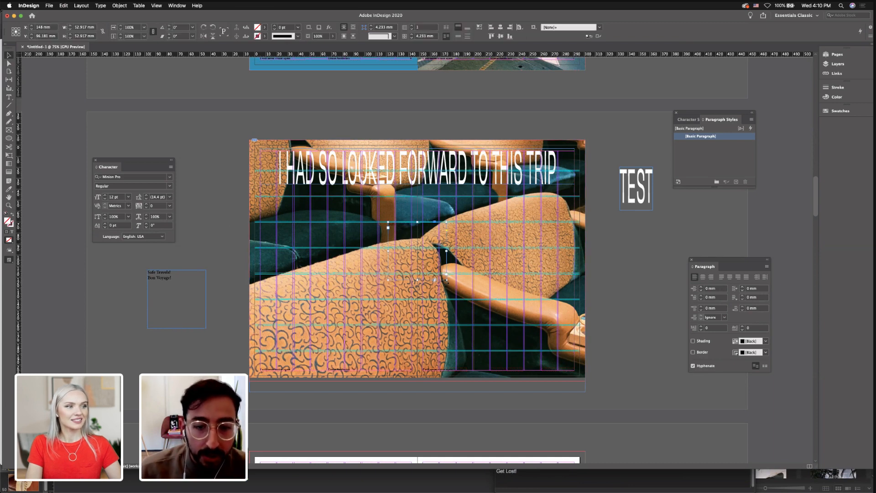
Move the small text frame from the middle of the seat photo to the photo's left edge, below the headline
left_click_drag(405, 229, 270, 256)
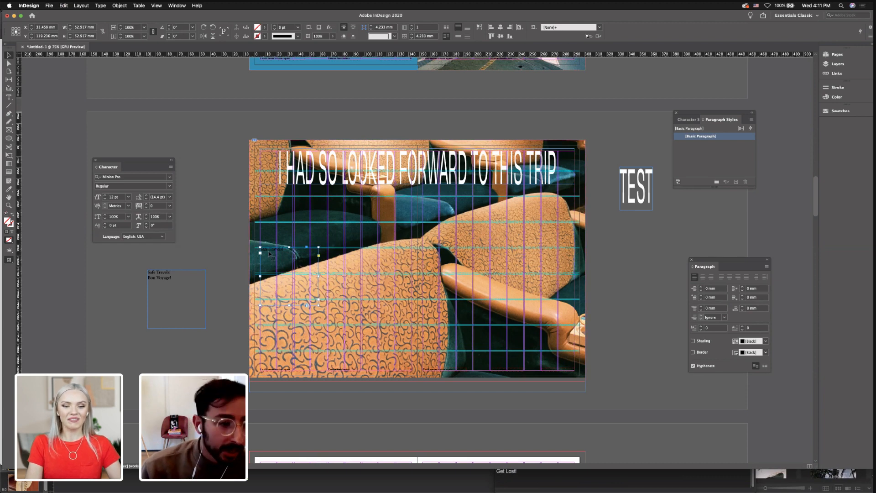
key("super+equal")
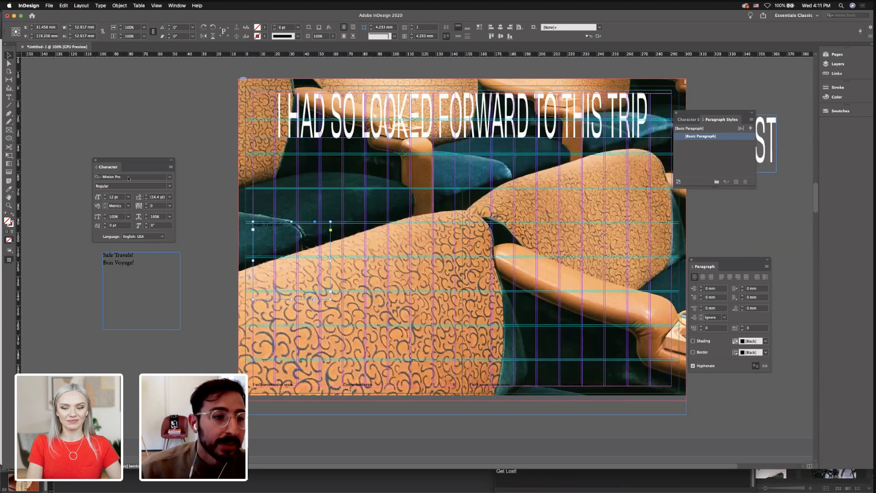
left_click(128, 177)
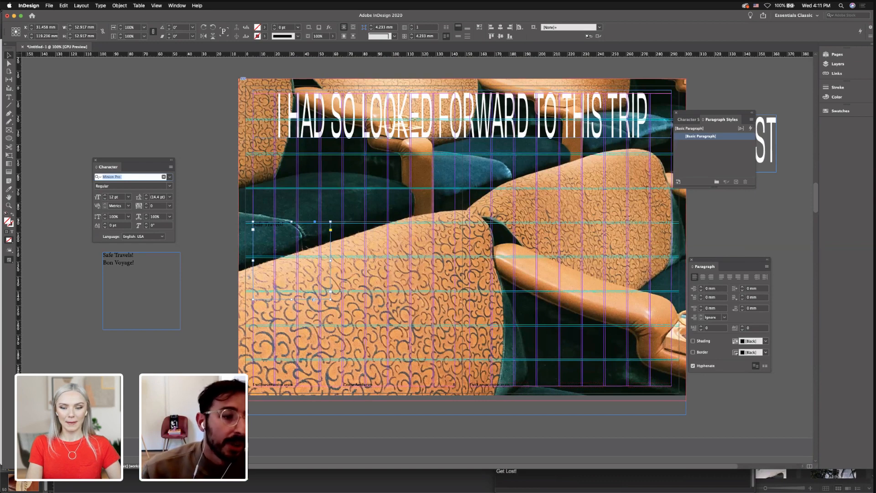
type("times")
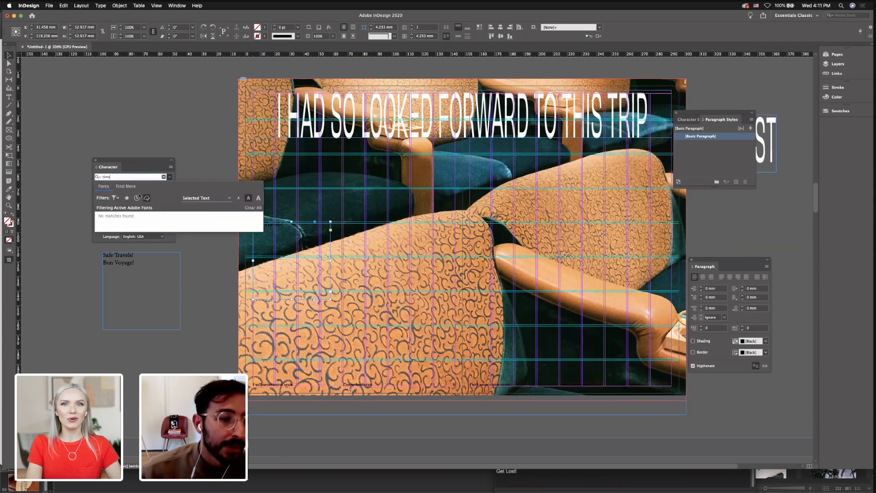
left_click(127, 197)
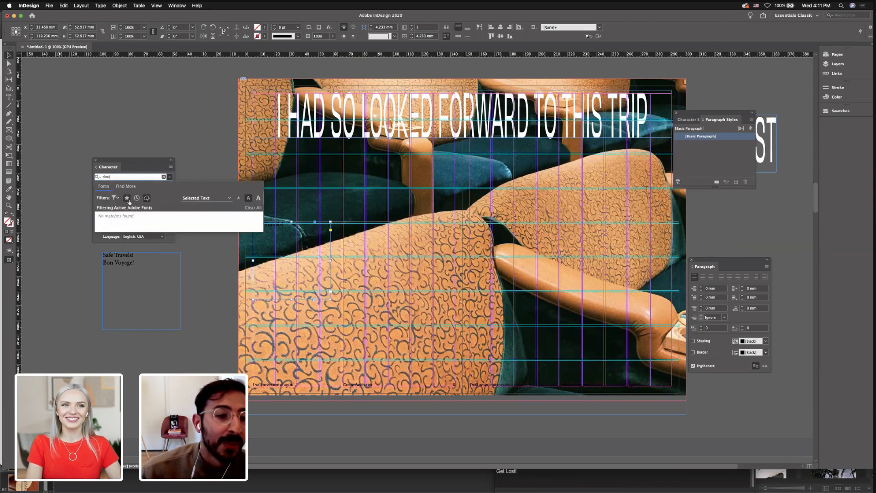
Replace the text in the small frame over the seat photo with "Welcome aboard!"
double_click(157, 258)
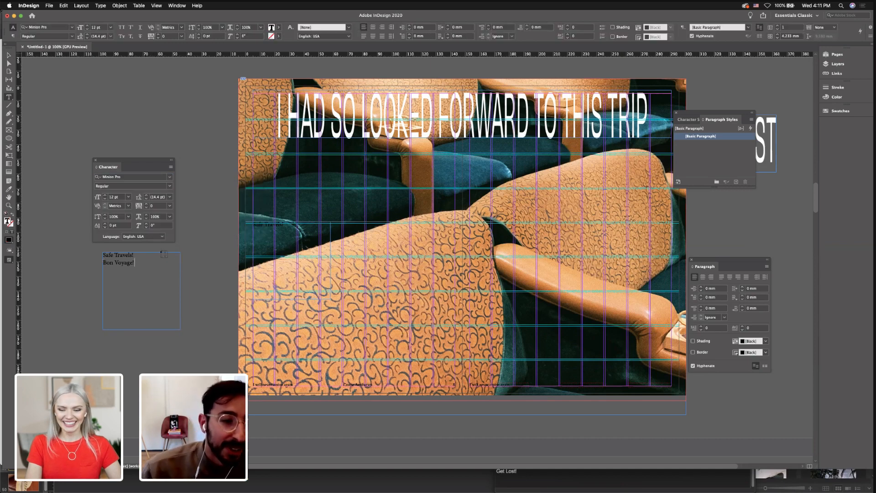
triple_click(263, 224)
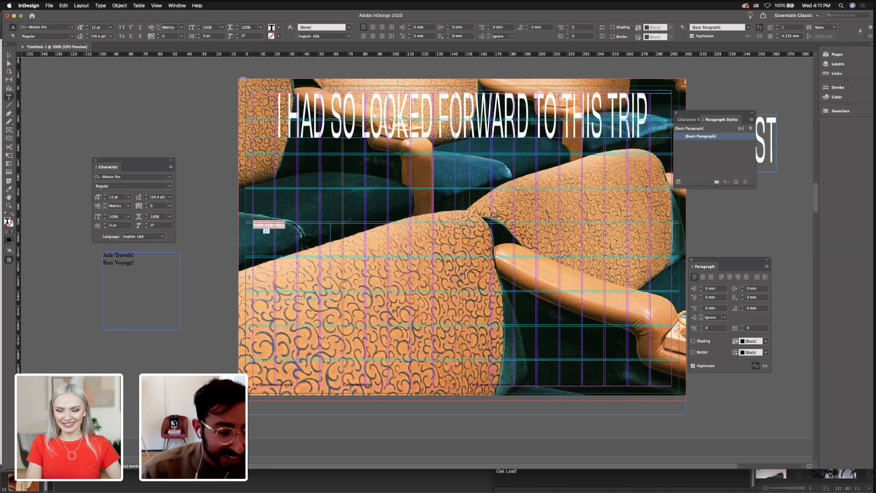
type("Welcome")
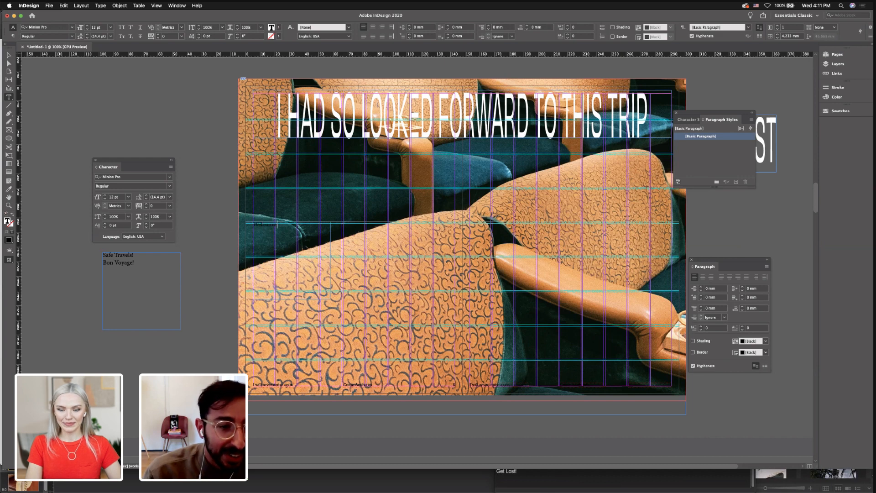
type(" aboard")
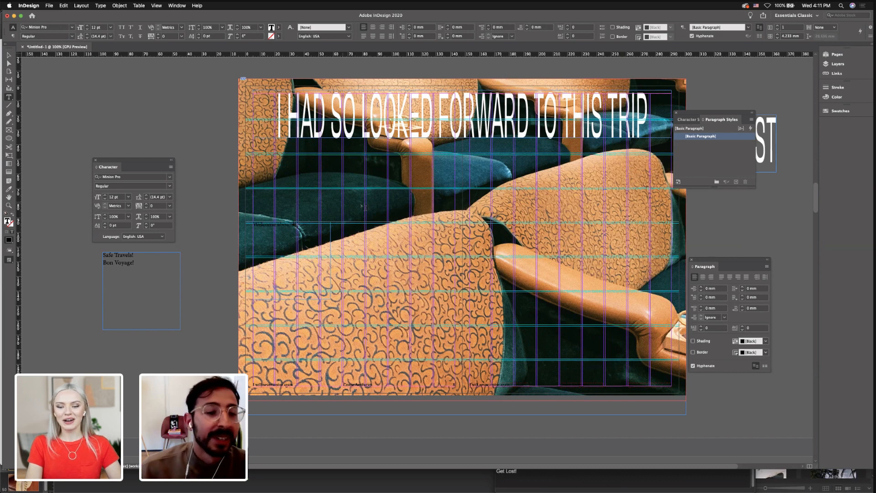
Clear the favorites and Adobe Fonts filters in the font search and set the "Welcome aboard!" text in Times Bold Italic
left_click_drag(297, 225, 253, 224)
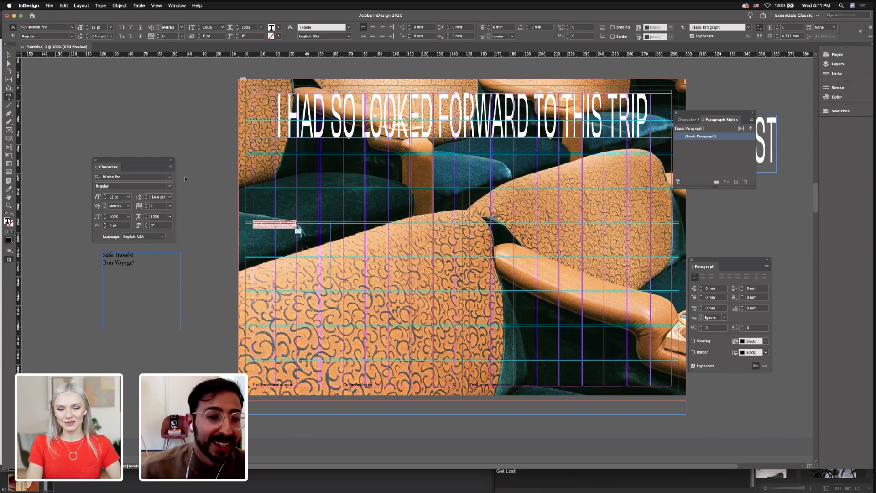
left_click(122, 177)
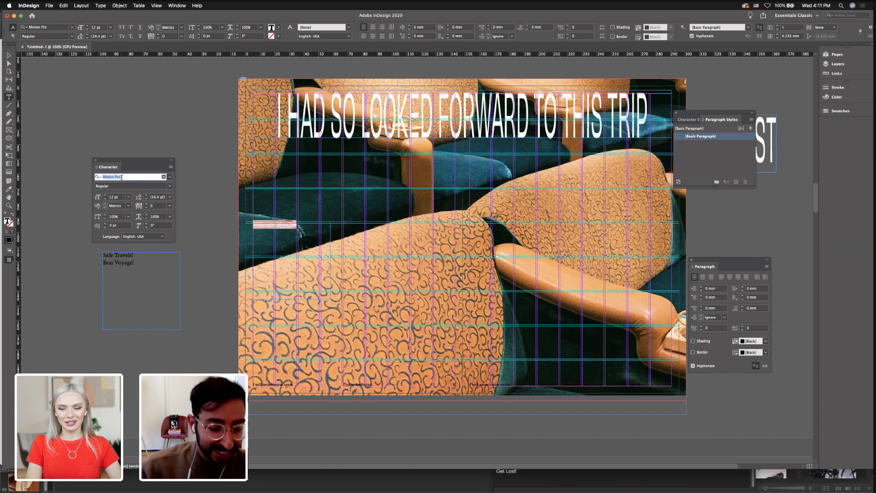
type("times")
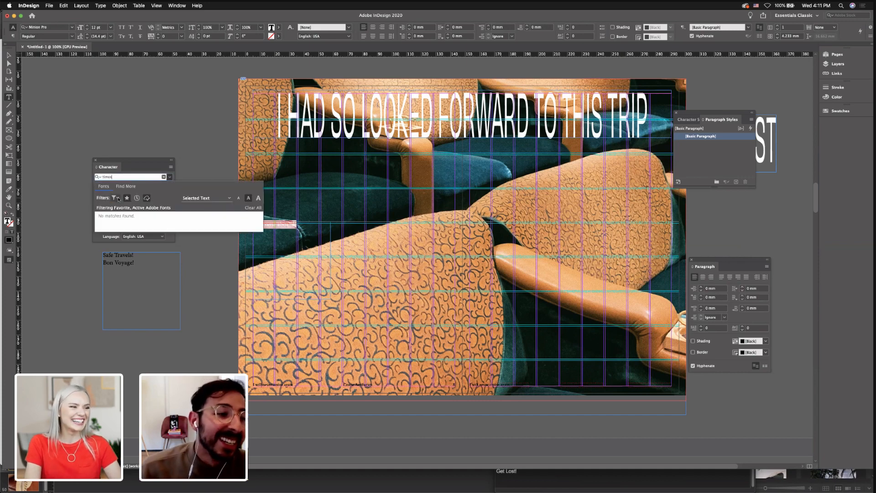
left_click(128, 198)
left_click(146, 198)
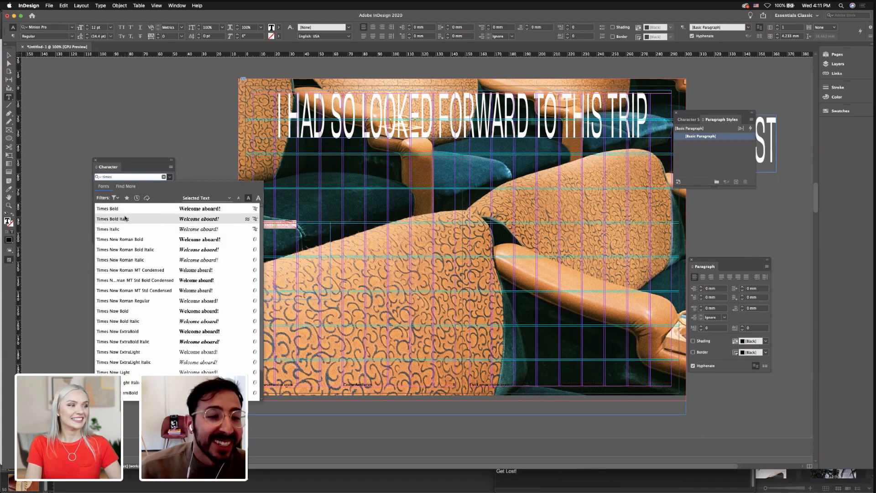
left_click(128, 218)
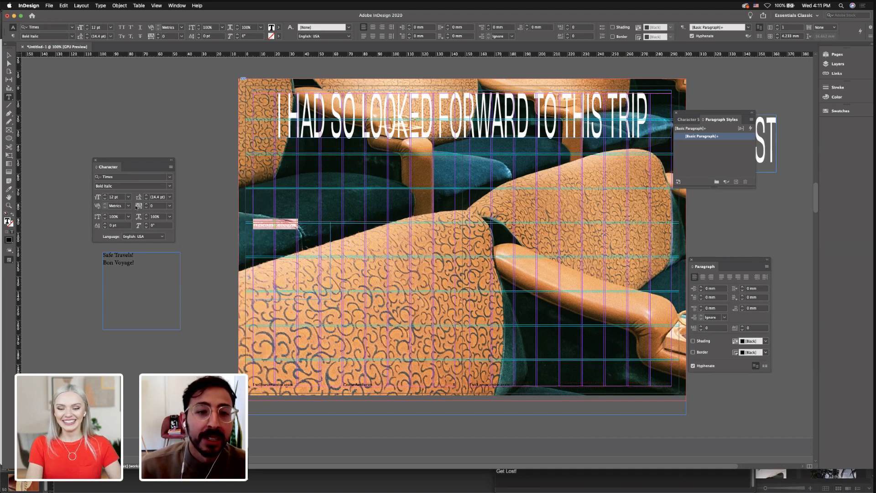
key("Escape")
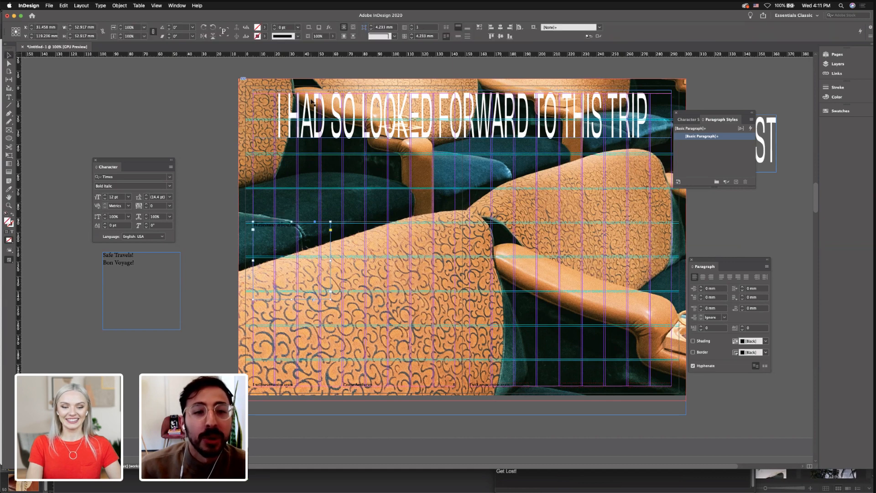
left_click(307, 103)
key("Down")
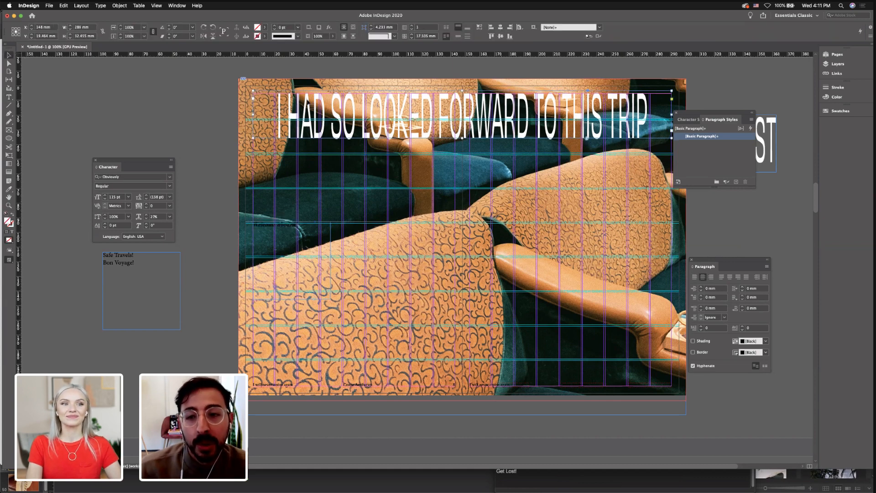
left_click(200, 104)
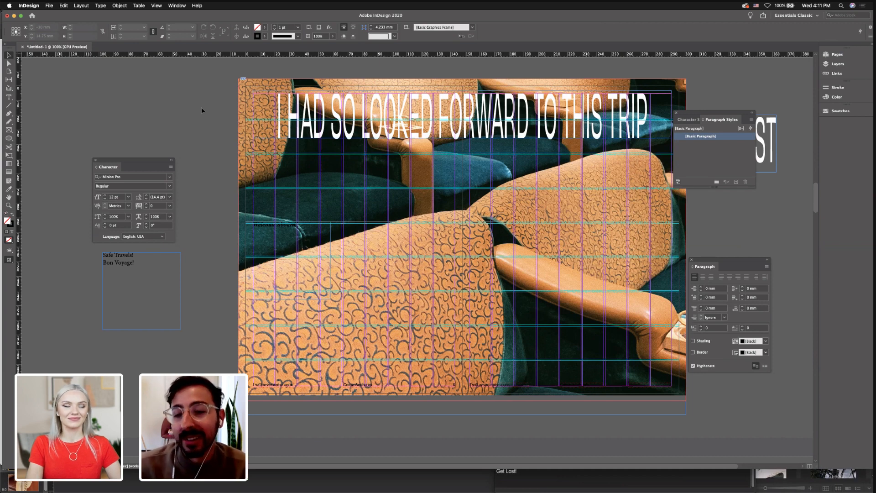
Increase the font size of the "Welcome aboard!" text to 30 pt
double_click(271, 229)
triple_click(274, 230)
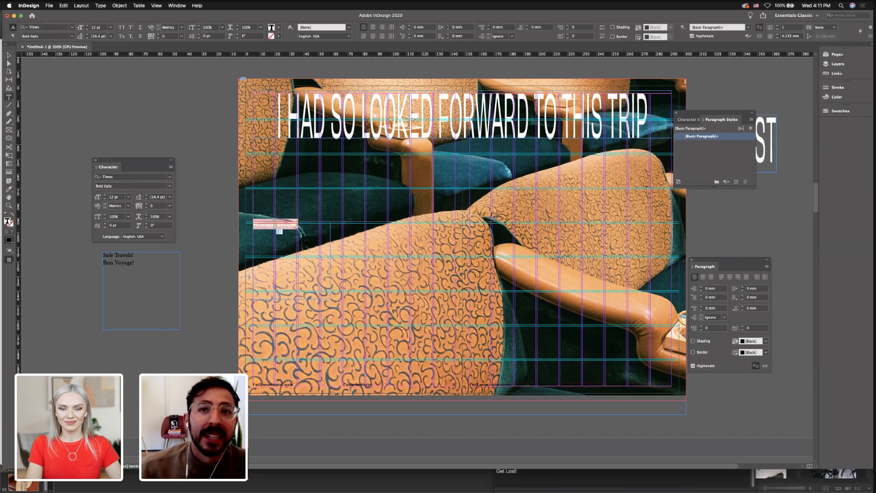
left_click(105, 195)
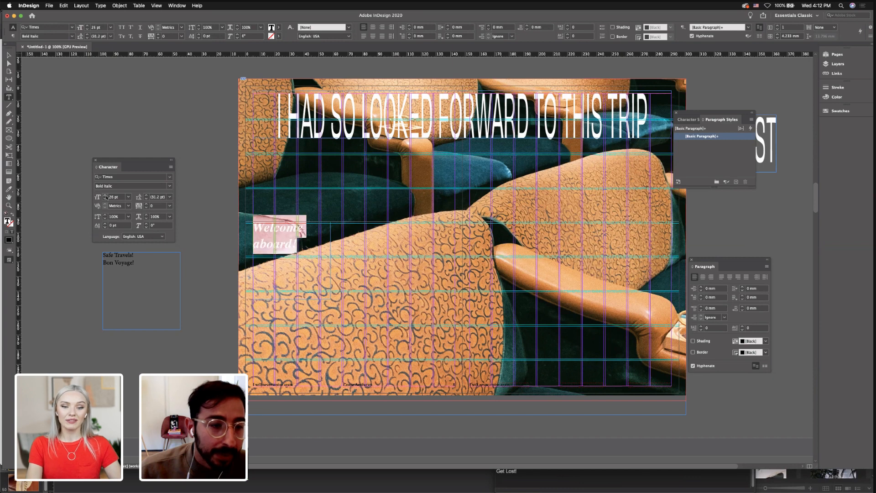
left_click(105, 195)
left_click(105, 195)
left_click(105, 195)
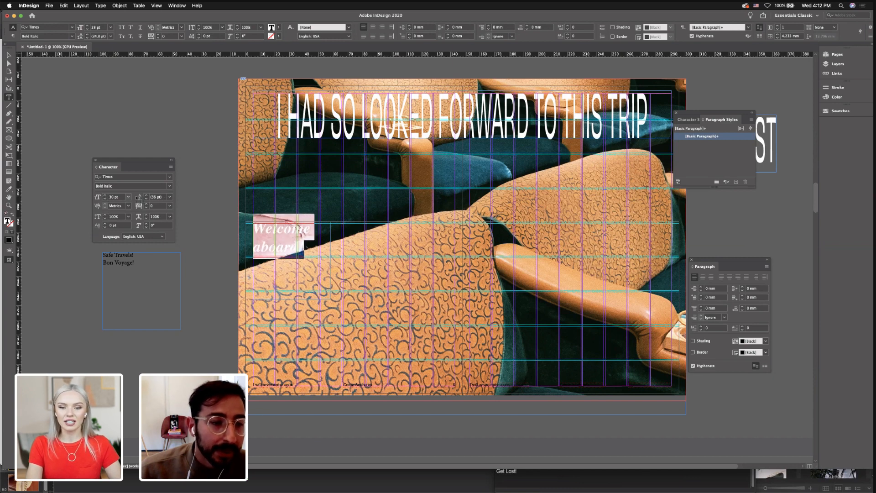
Set the fill color of the "Welcome aboard!" text to the [Paper] swatch
left_click(279, 27)
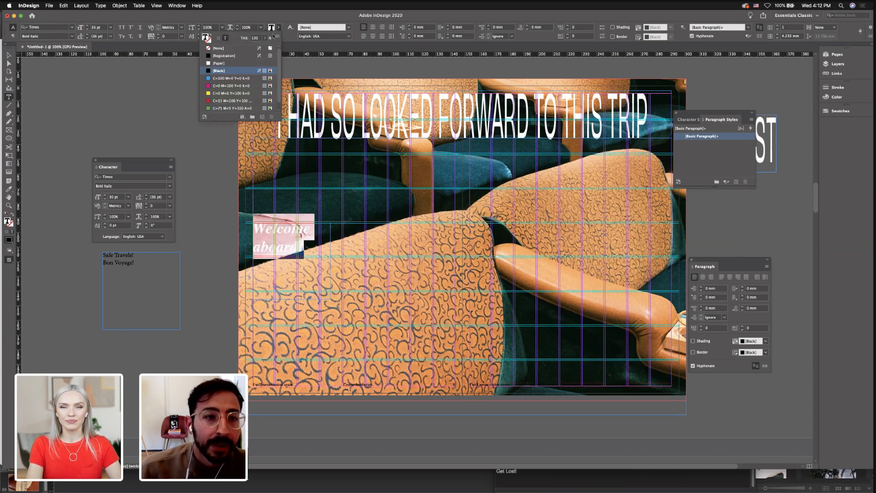
left_click(247, 63)
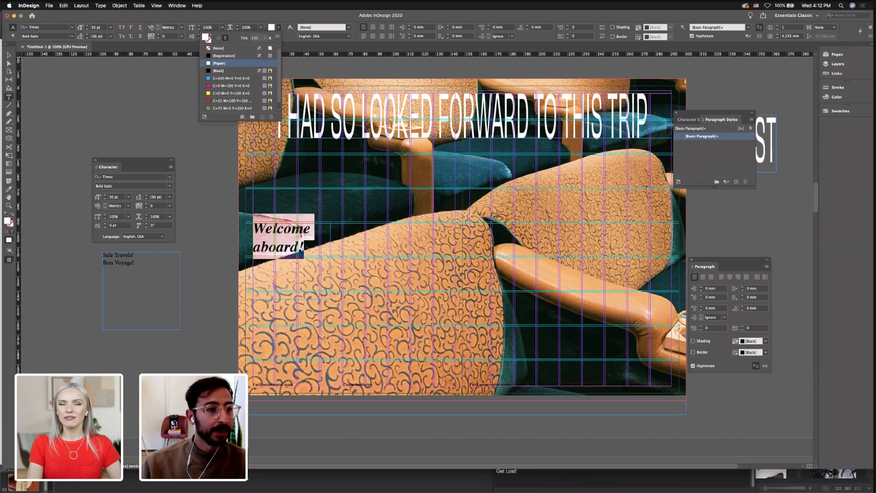
key("Escape")
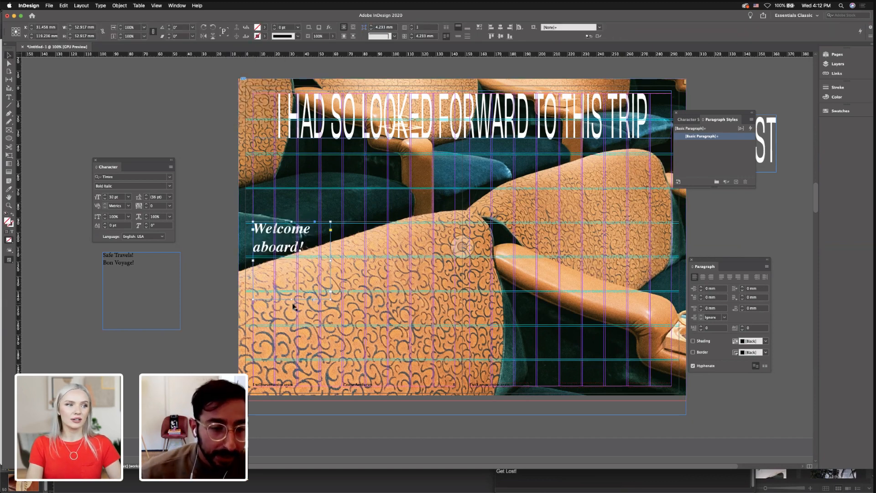
Fit the frame's height to the "Welcome aboard!" text and set its leading to 35 pt
double_click(292, 300)
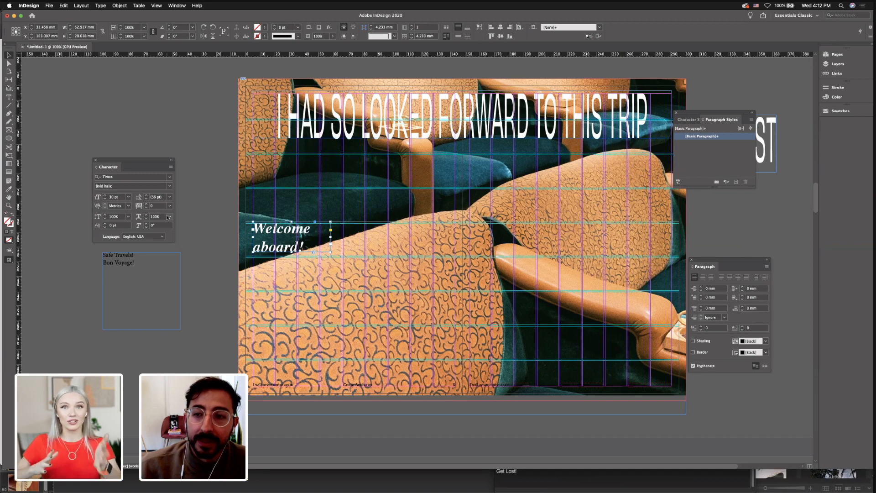
left_click(146, 199)
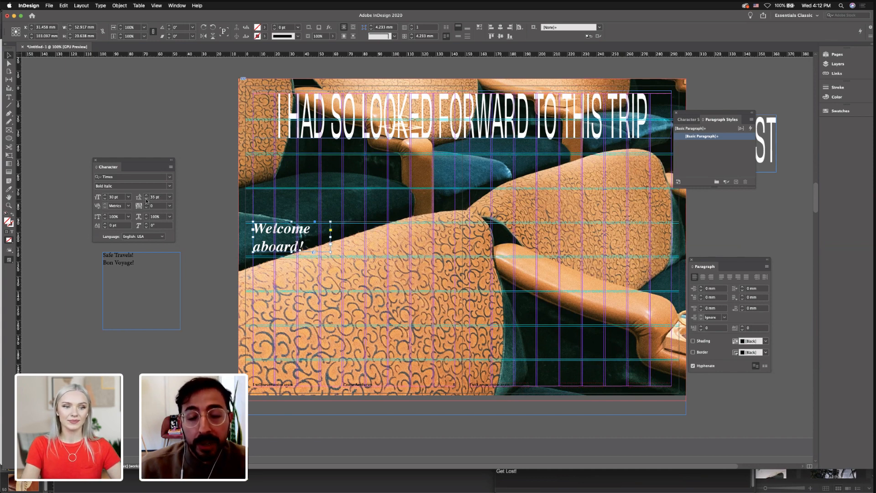
Capitalize the first letter of "aboard" so the text reads "Welcome Aboard!"
double_click(257, 246)
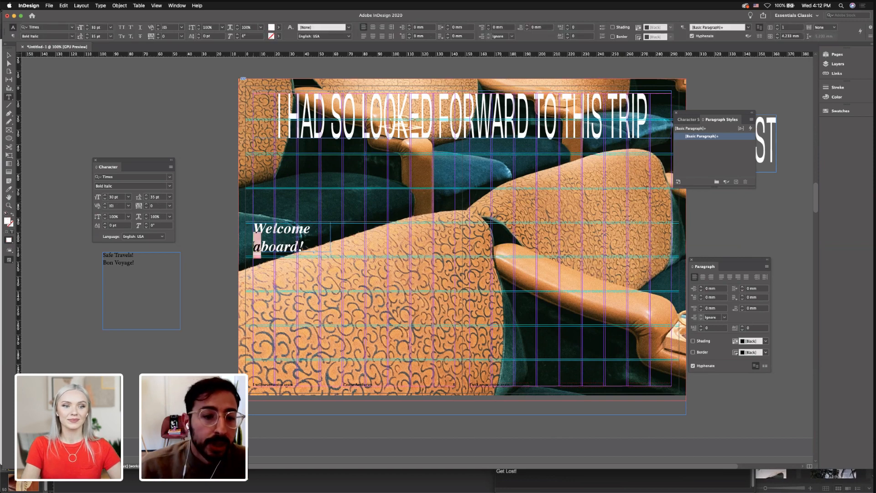
type("A")
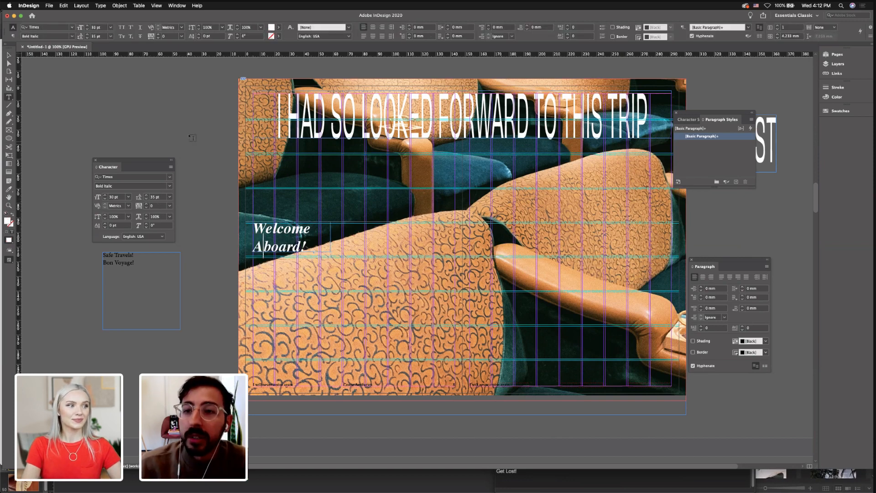
key("Escape")
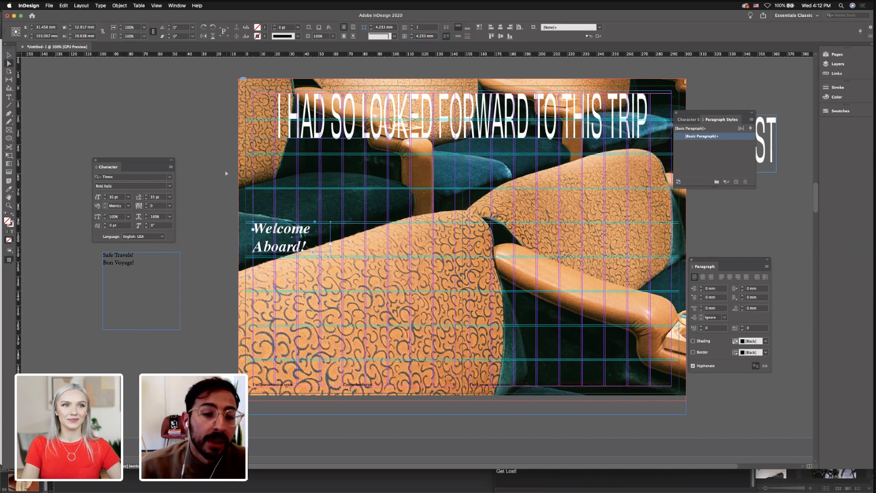
Nudge the "Welcome Aboard!" frame down about 1 mm and check the page in preview mode
key("Down")
key("Down")
key("Down")
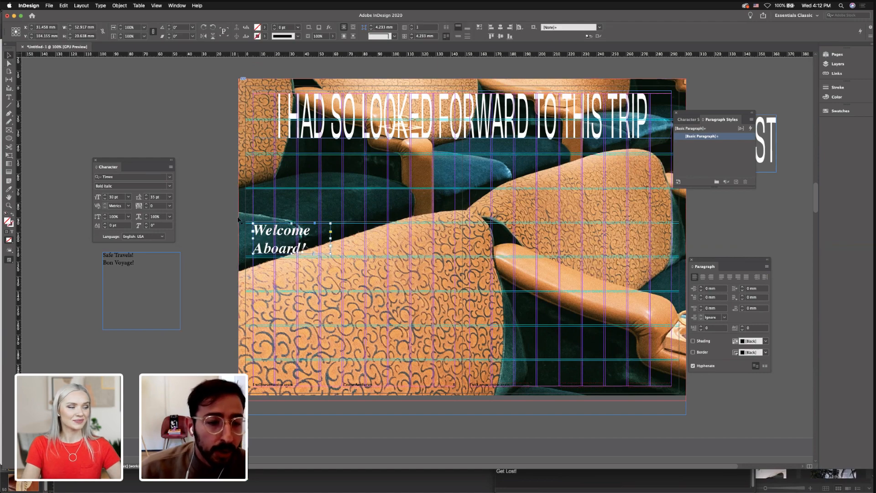
key("w")
left_click(228, 194)
key("w")
left_click(281, 229)
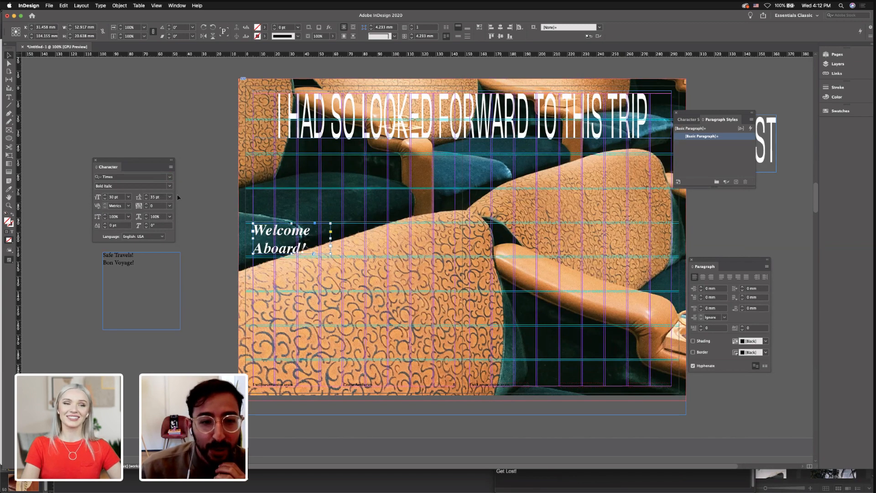
Tighten the leading of the "Welcome Aboard!" text to 30 pt
left_click(146, 200)
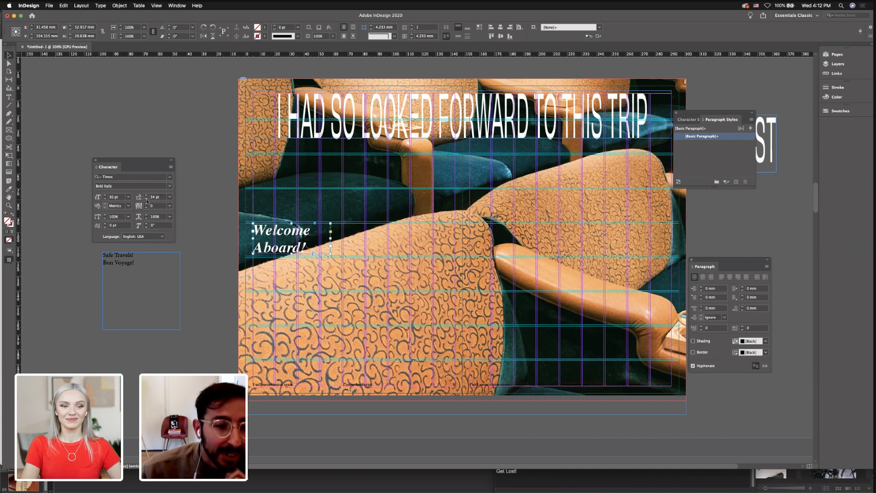
left_click(147, 199)
left_click(147, 200)
left_click(146, 200)
left_click(146, 200)
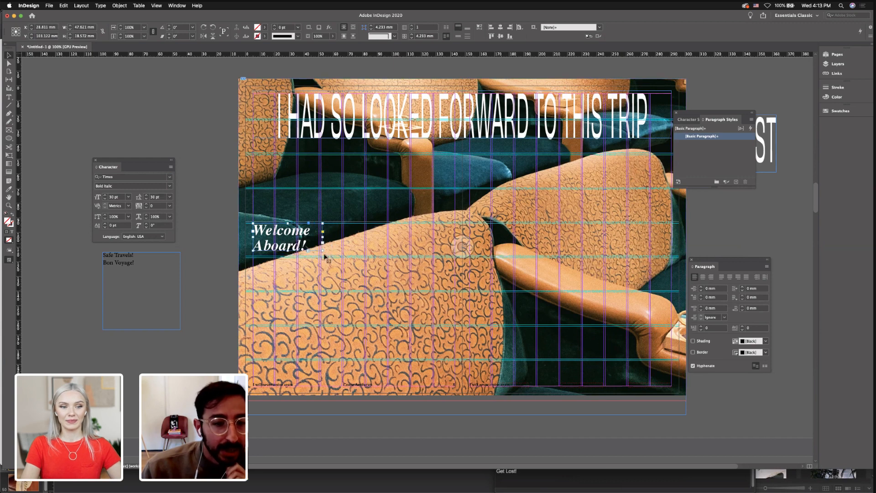
Narrow the "Welcome Aboard!" frame to about 45 mm wide and center-align its text
left_click(226, 236)
left_click(283, 244)
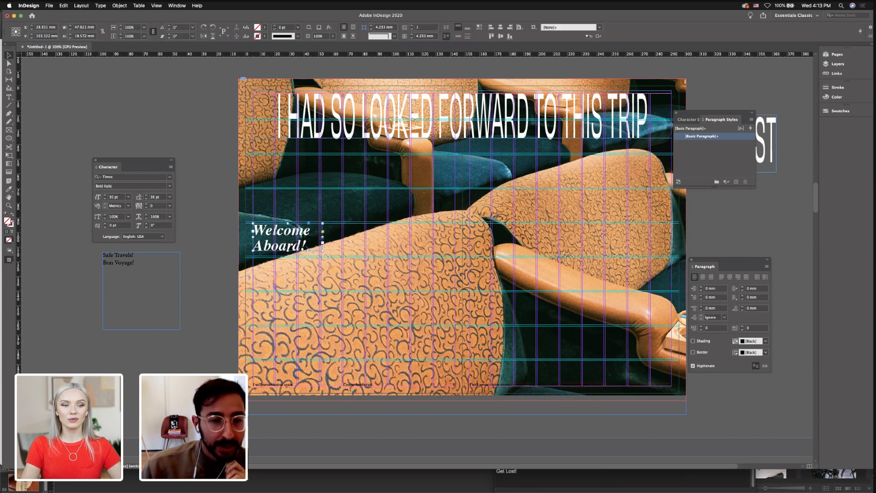
left_click_drag(318, 238, 319, 237)
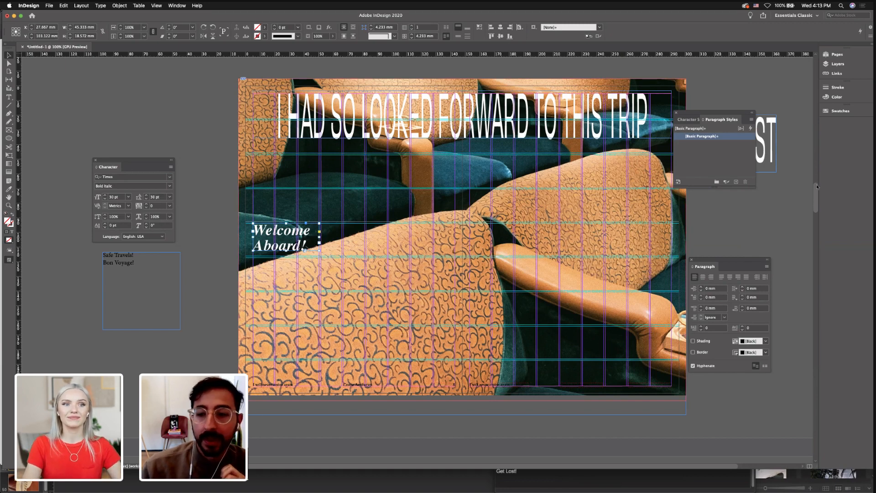
left_click(702, 277)
left_click(724, 225)
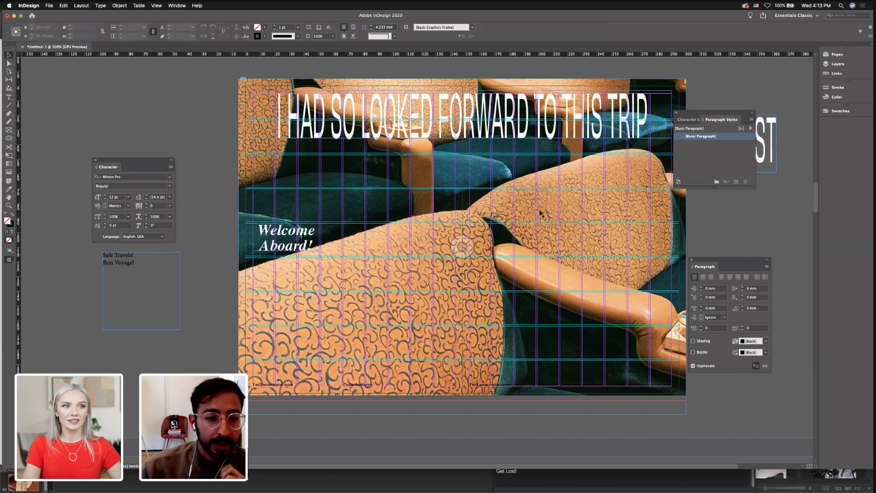
Shift the airplane seat photo down within its frame so it reaches the lower bleed, and check the page in preview mode
double_click(407, 276)
mouse_move(422, 282)
left_mouse_down()
mouse_move(416, 297)
mouse_move(415, 282)
left_mouse_up()
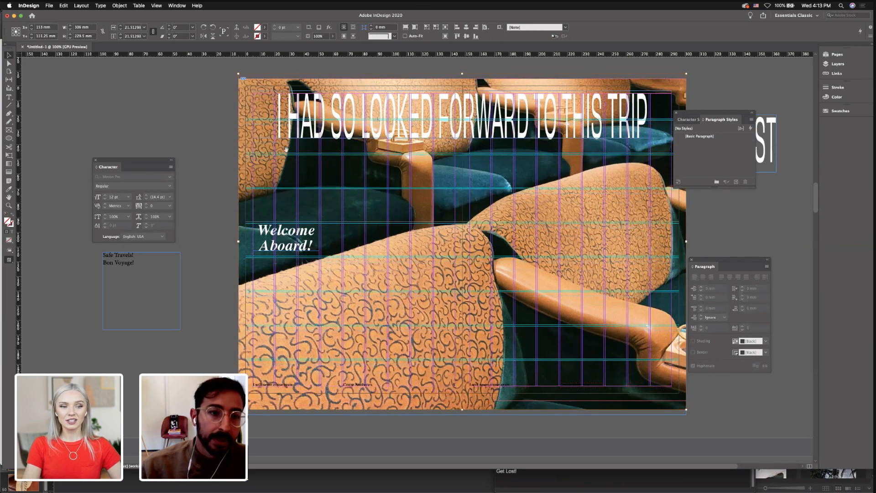
left_click(216, 112)
key("w")
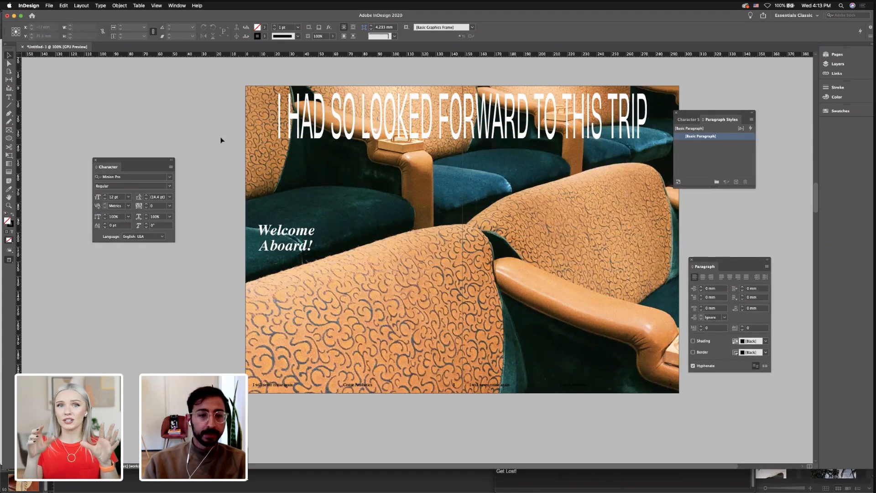
Move the "Welcome Aboard!" frame down about 2 mm to Y 105 mm and check its position in preview mode
left_click(298, 233)
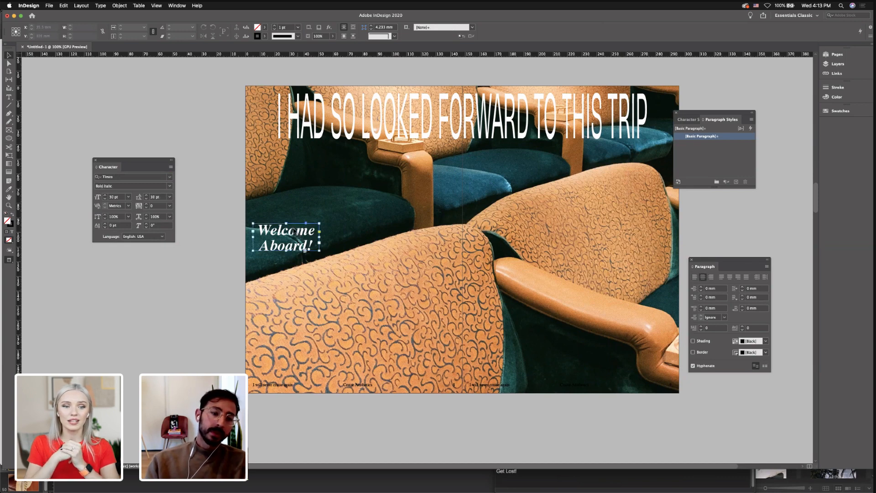
key("w")
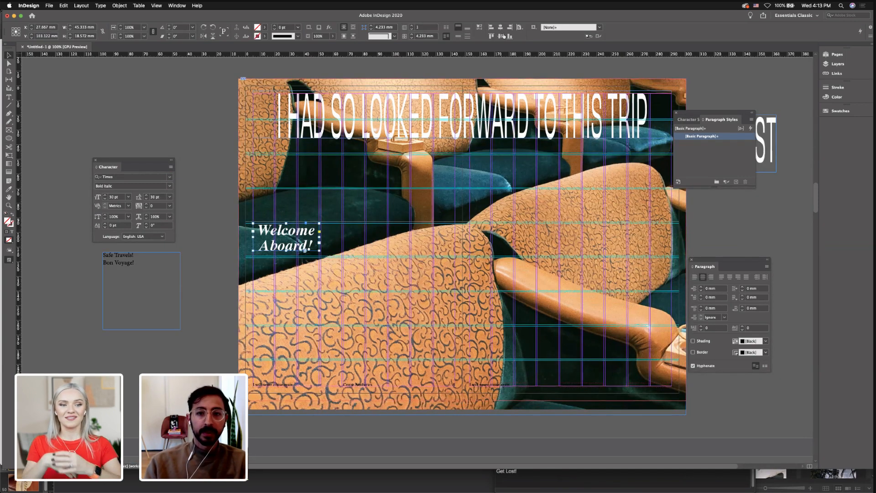
left_click(225, 141)
key("w")
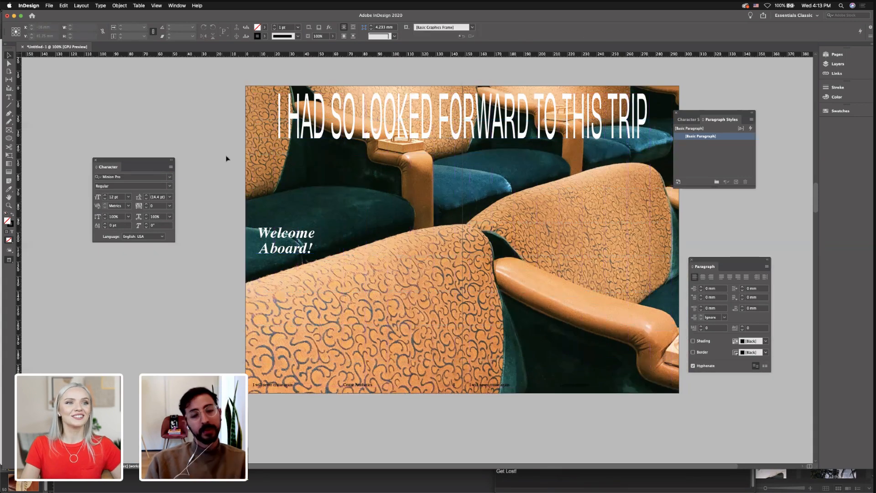
left_click(285, 241)
key("w")
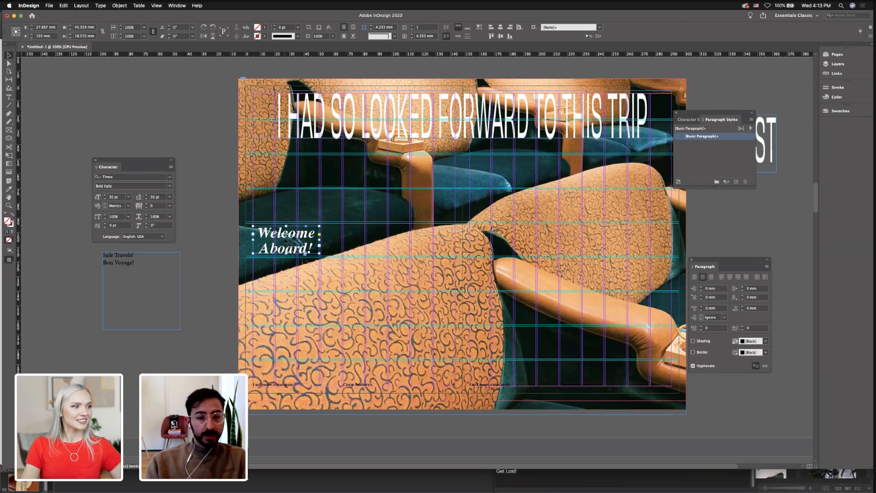
Duplicate the "Welcome Aboard!" frame horizontally to the spread's right edge, change the copy's text to "Bon Voyage!" on two lines, and preview it
left_click_drag(285, 240, 635, 244)
double_click(621, 235)
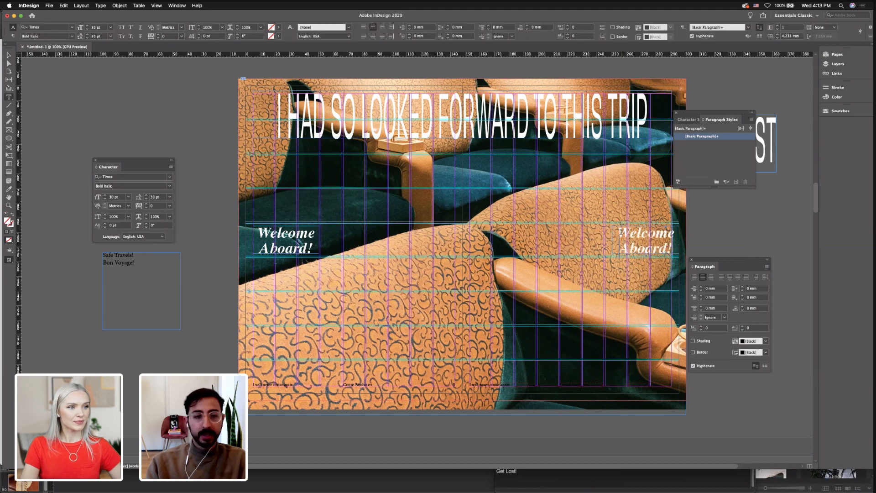
key("super+a")
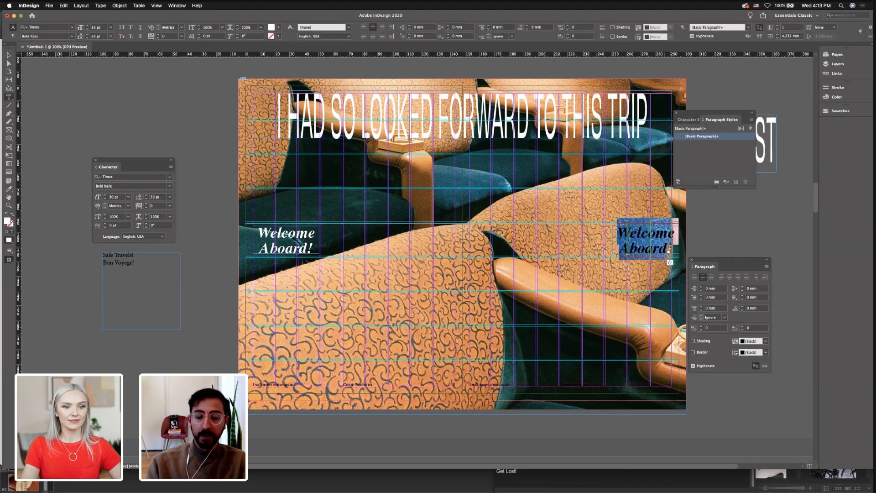
type("Bp")
key("BackSpace")
type("on")
key("Return")
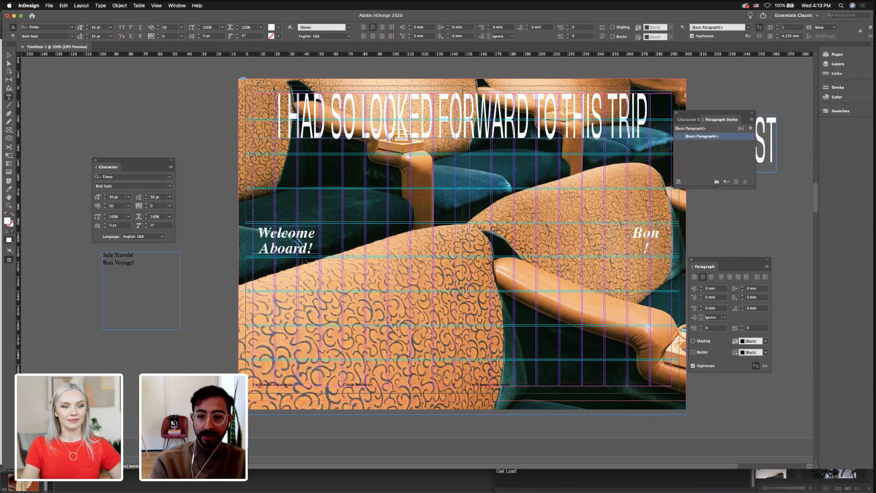
type("vO")
key("BackSpace")
key("BackSpace")
type("Voyage")
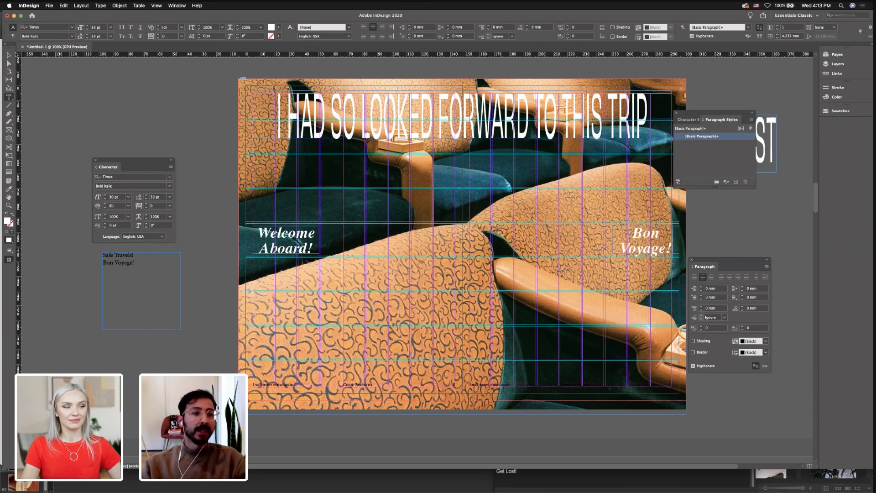
left_click(9, 55)
left_click(130, 100)
key("w")
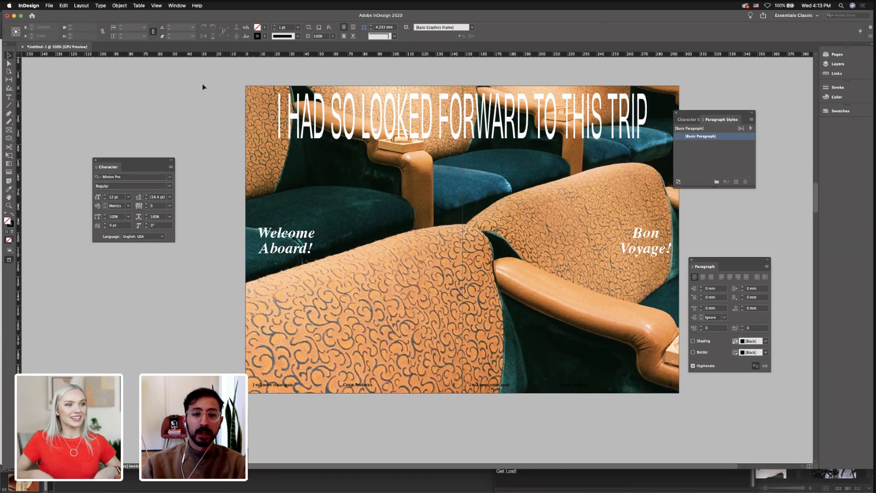
key("w")
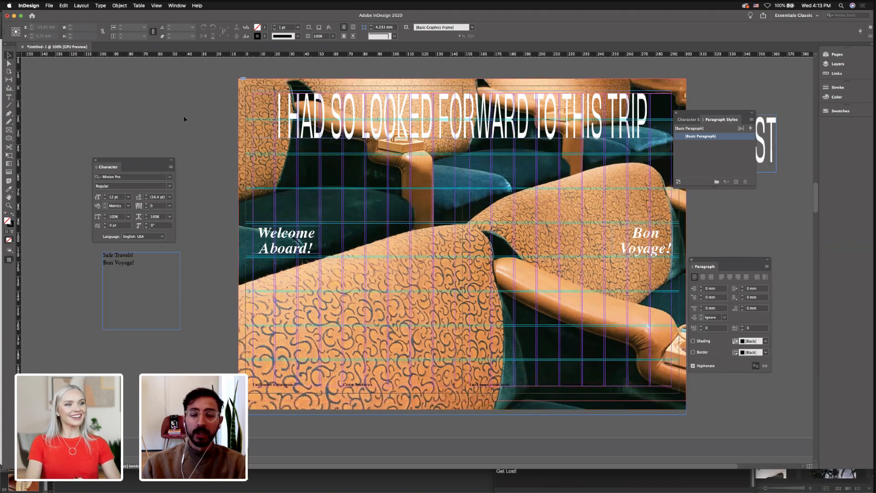
Create a character style named Greetings from the formatting of the "Welcome Aboard!" text
left_click(834, 54)
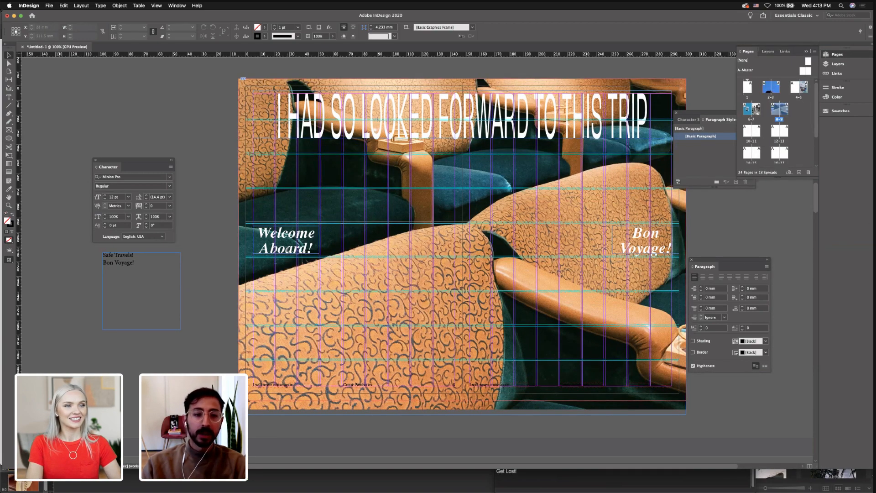
double_click(287, 250)
key("super+a")
left_click(720, 167)
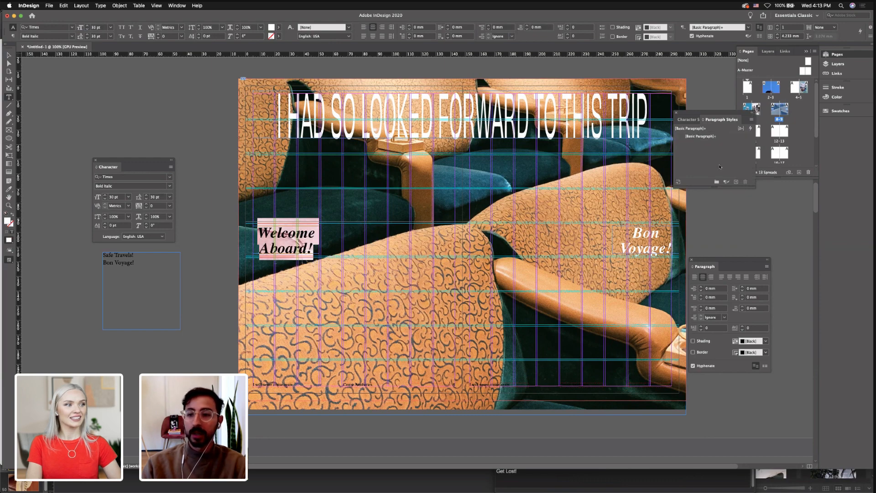
left_click(688, 119)
left_click(735, 183)
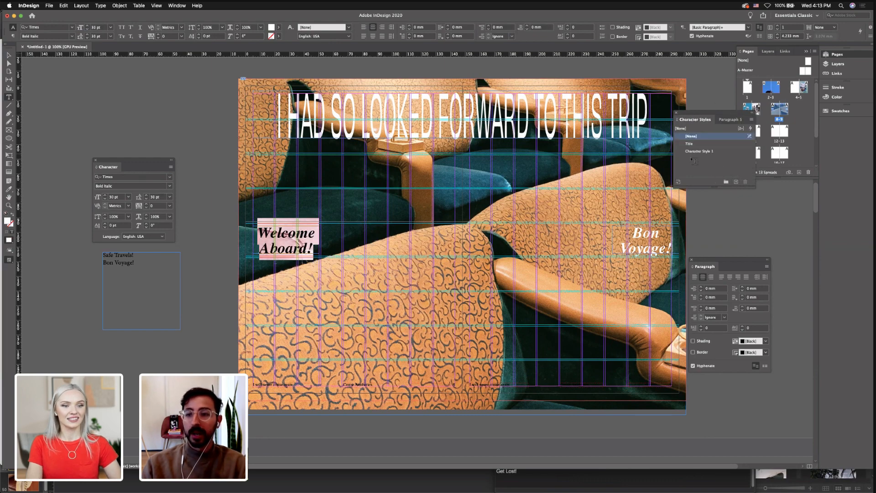
double_click(694, 151)
type("H")
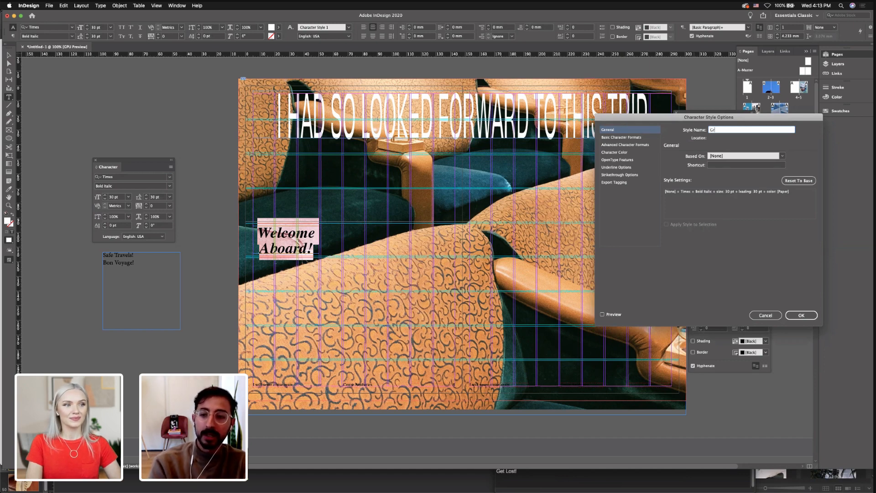
key("Return")
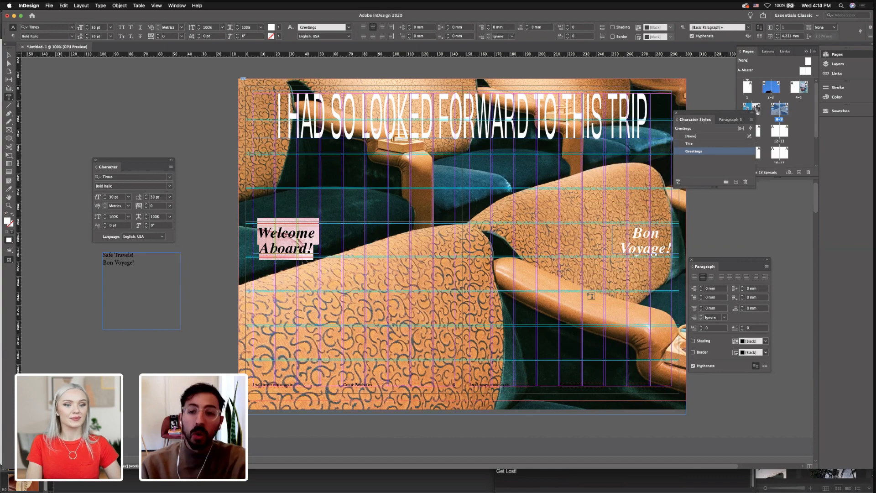
left_click_drag(690, 114, 744, 188)
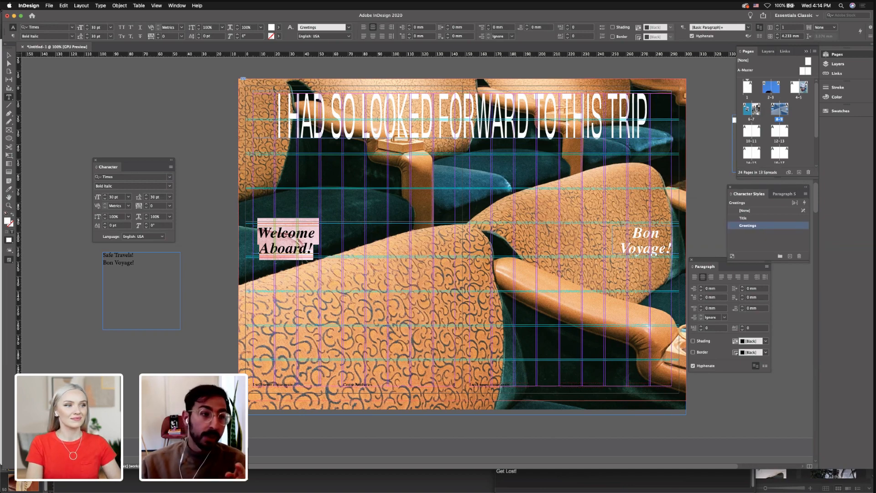
left_click(8, 55)
left_click(210, 139)
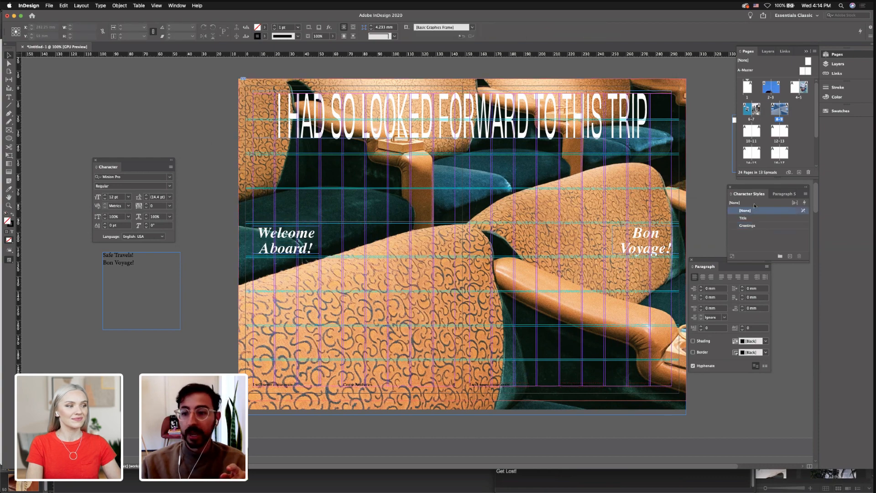
double_click(757, 218)
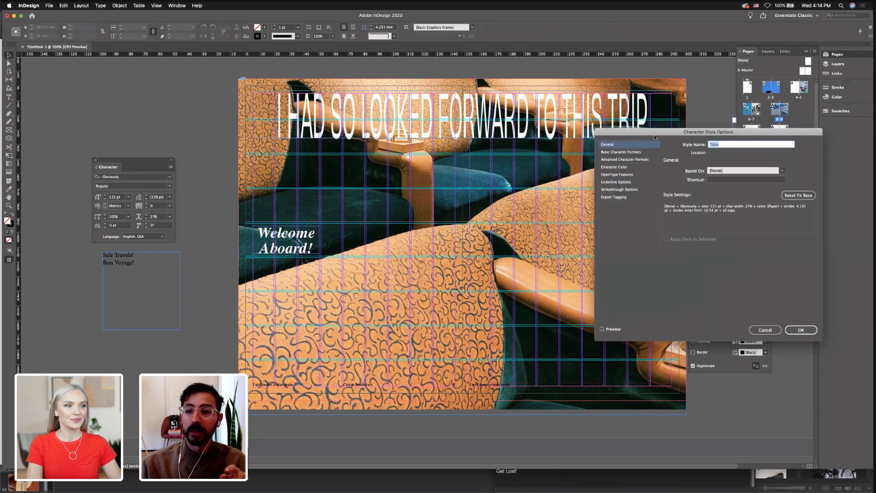
left_click(624, 176)
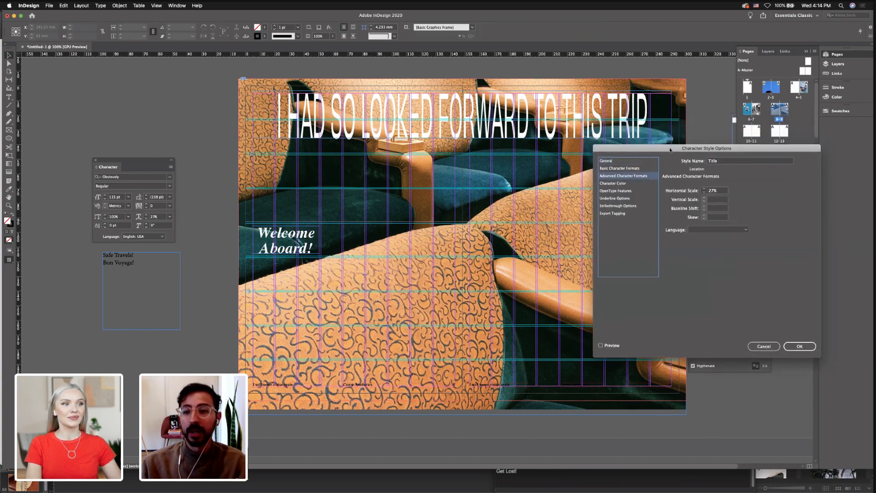
left_click_drag(672, 148, 380, 185)
left_click(471, 385)
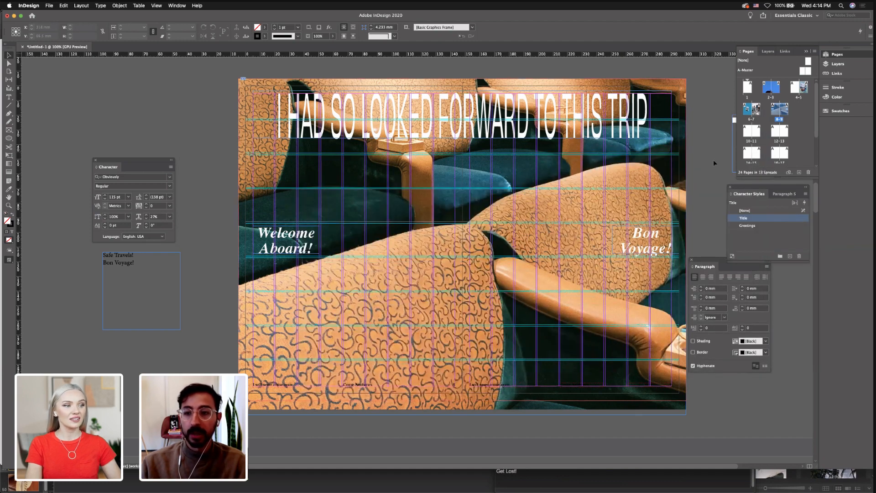
Bring the TEST frame onto the page and try Palatino and Plume as the Title character style's font with preview, without saving
left_click_drag(735, 145, 611, 181)
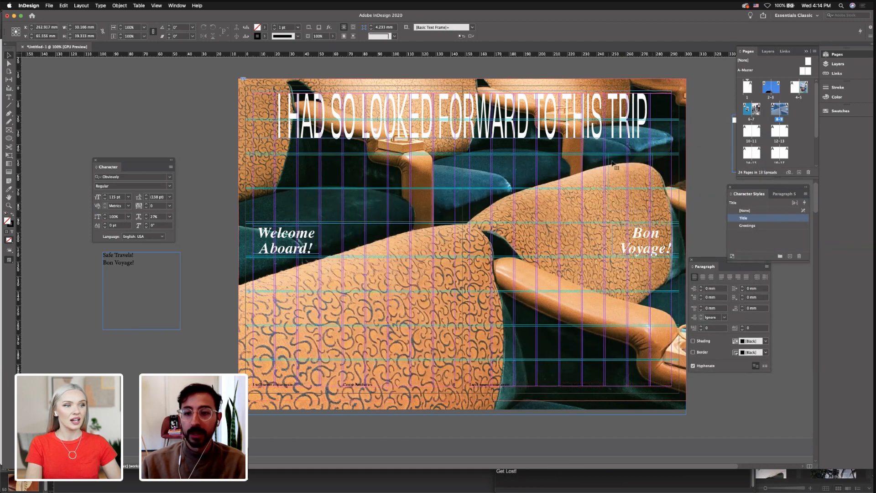
left_click(702, 191)
double_click(744, 218)
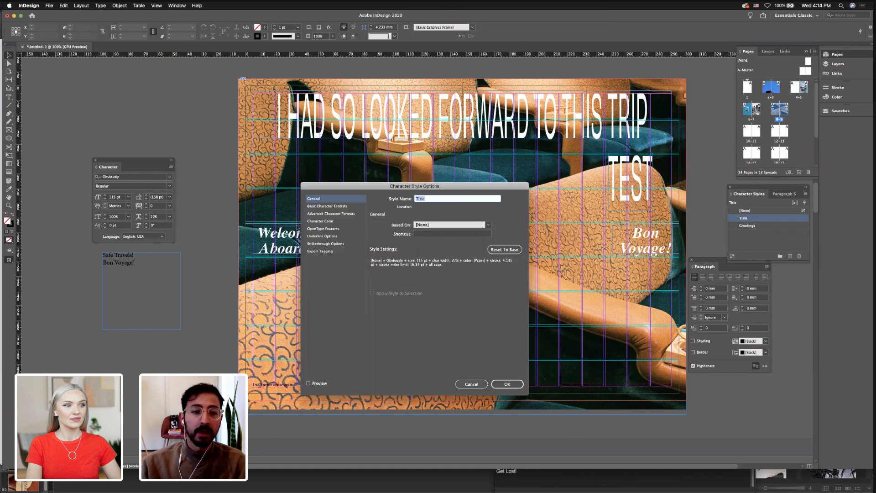
left_click(339, 222)
left_click(340, 206)
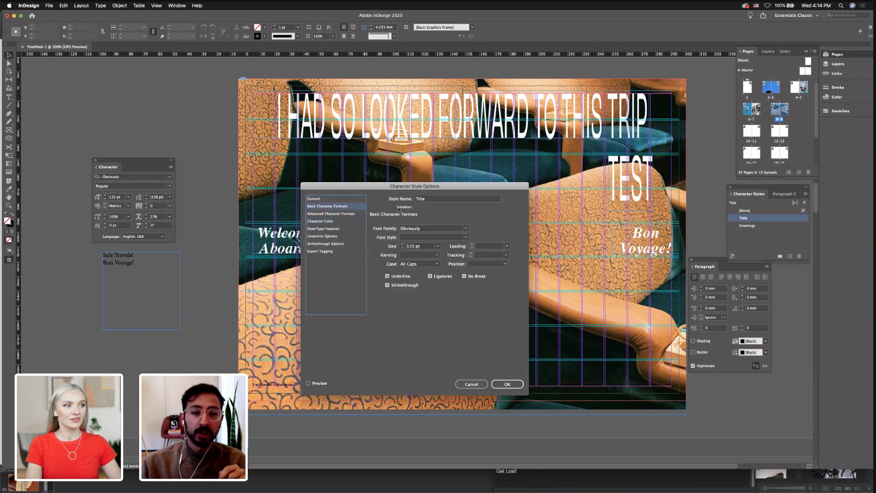
left_click(466, 228)
left_click(438, 250)
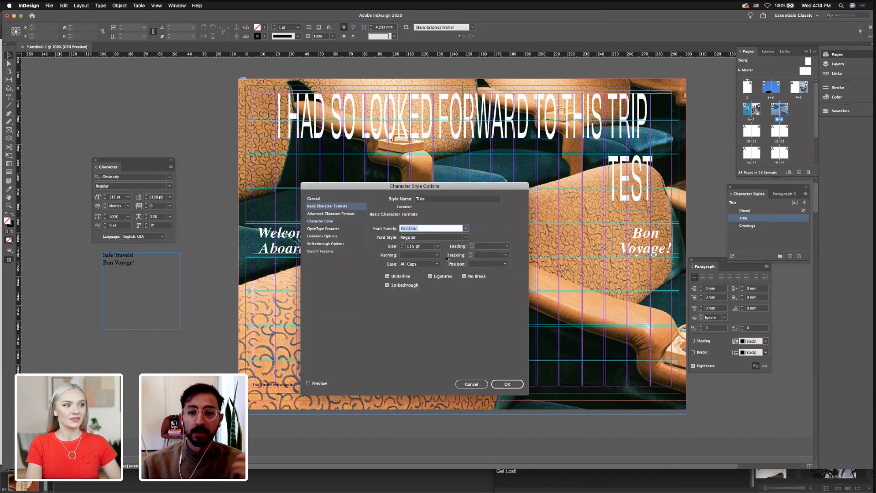
left_click(309, 383)
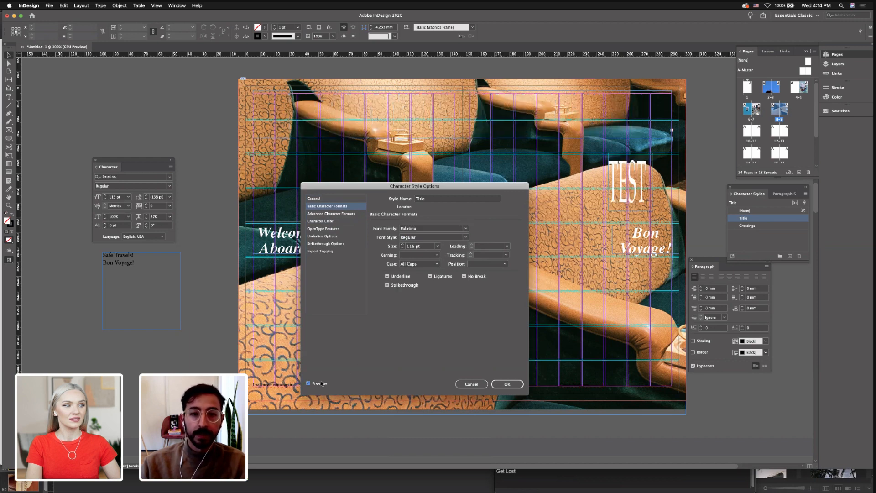
left_click(322, 383)
left_click(466, 228)
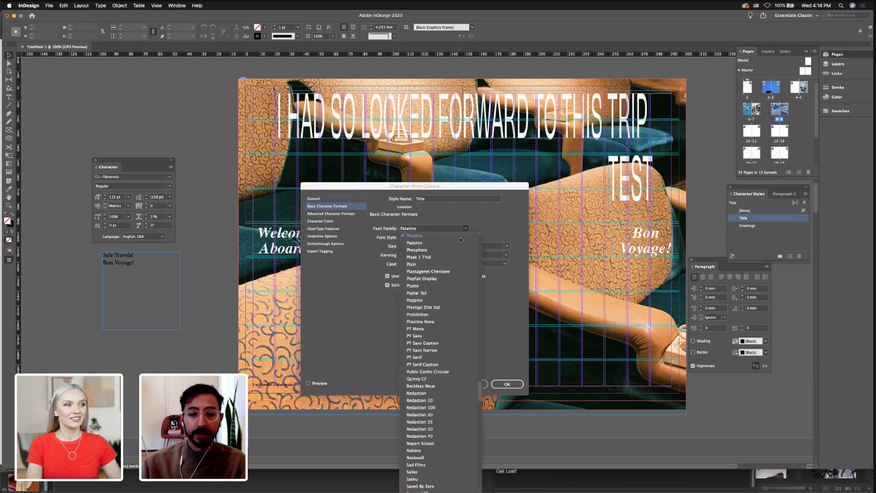
left_click(440, 266)
left_click(318, 383)
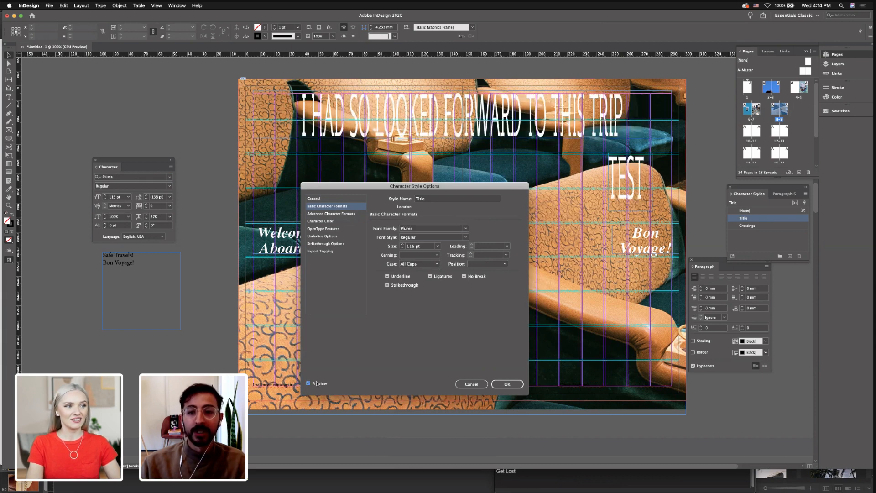
left_click(472, 384)
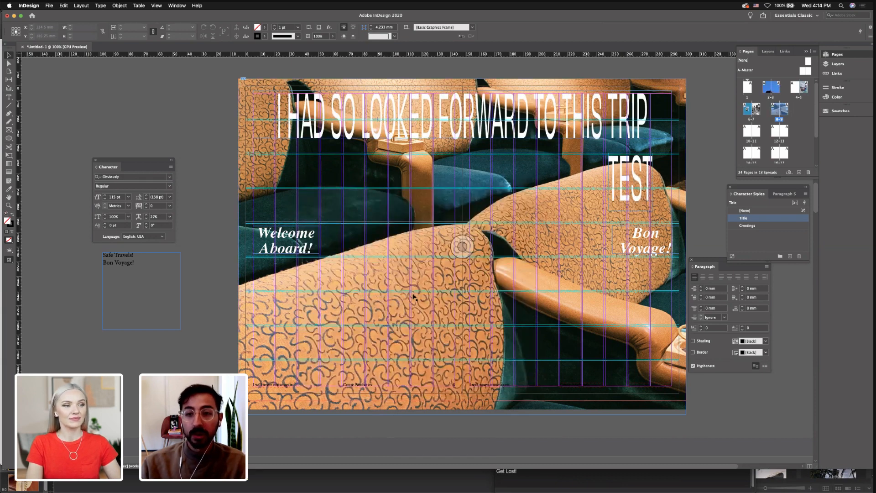
Move the TEST frame off the page back onto the pasteboard beside it and deselect it
left_click(621, 185)
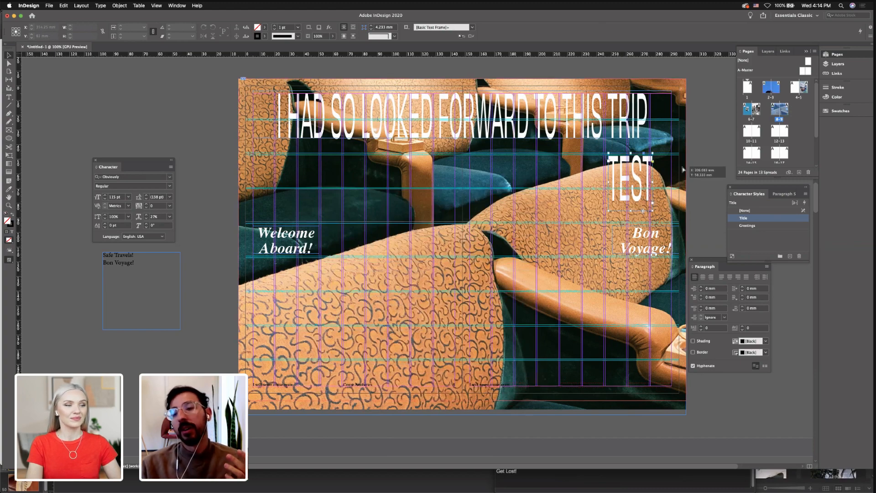
left_click_drag(705, 163, 714, 162)
key("super+shift+a")
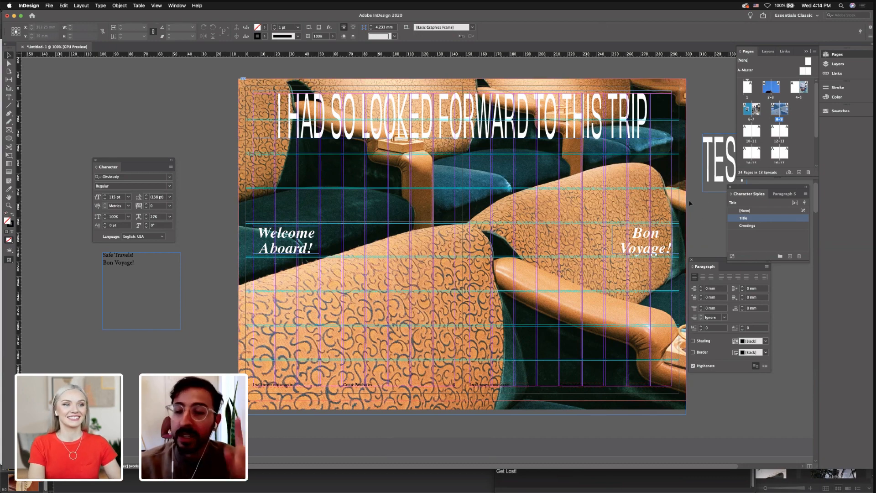
Move the "Bon Voyage!" frame 5 mm left to X 268.333 mm and check the page in preview mode
left_click(652, 242)
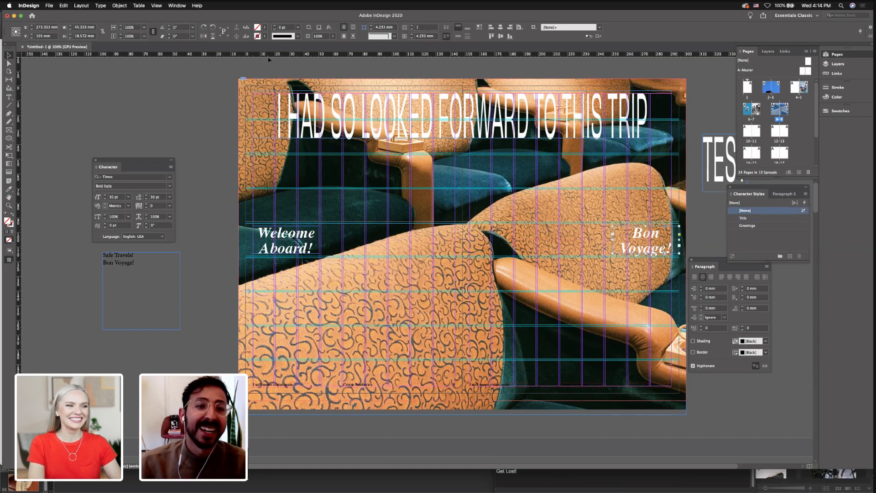
left_click_drag(654, 249, 647, 250)
key("w")
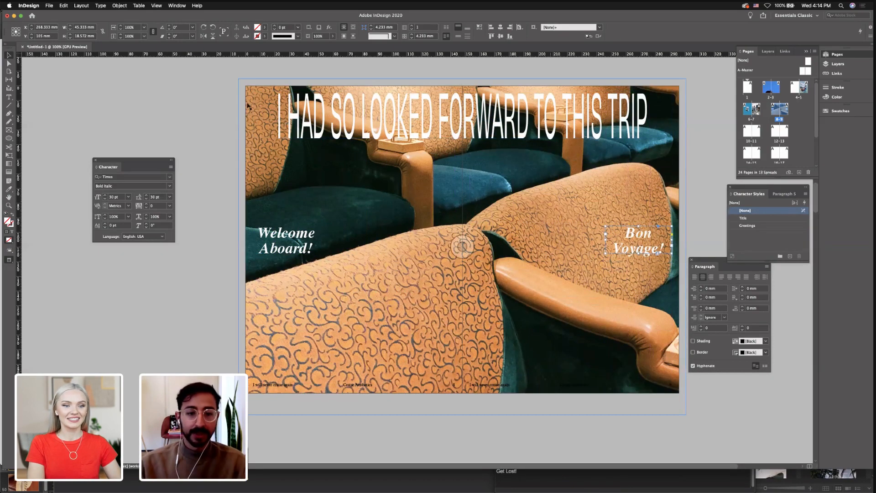
left_click(222, 105)
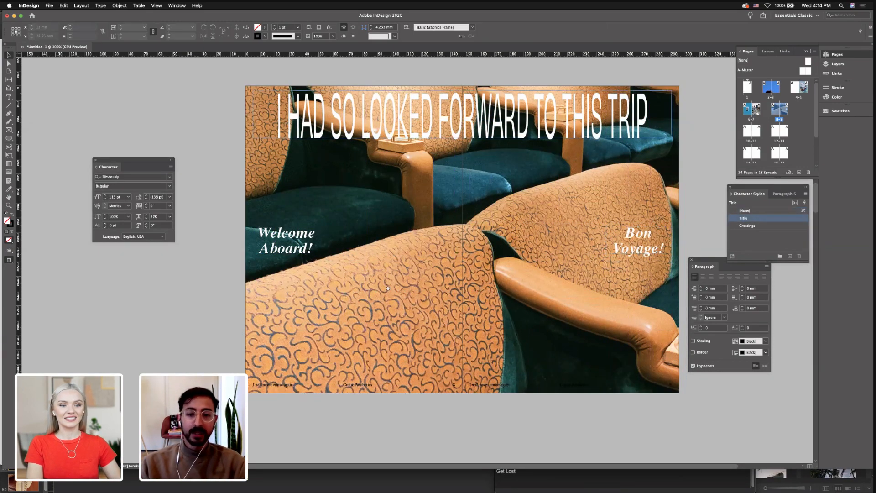
Duplicate the spread on pages 8–9 to create a matching spread on pages 10–11
scroll(349, 315, "up", 10)
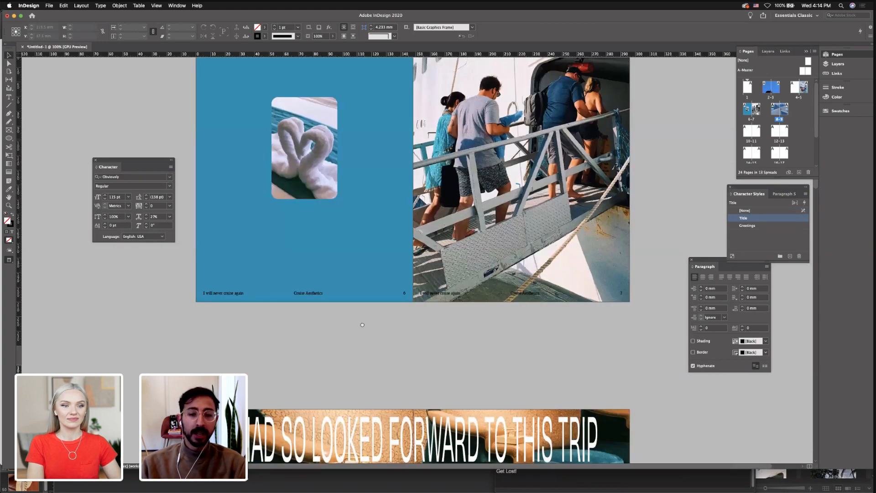
scroll(669, 184, "down", 10)
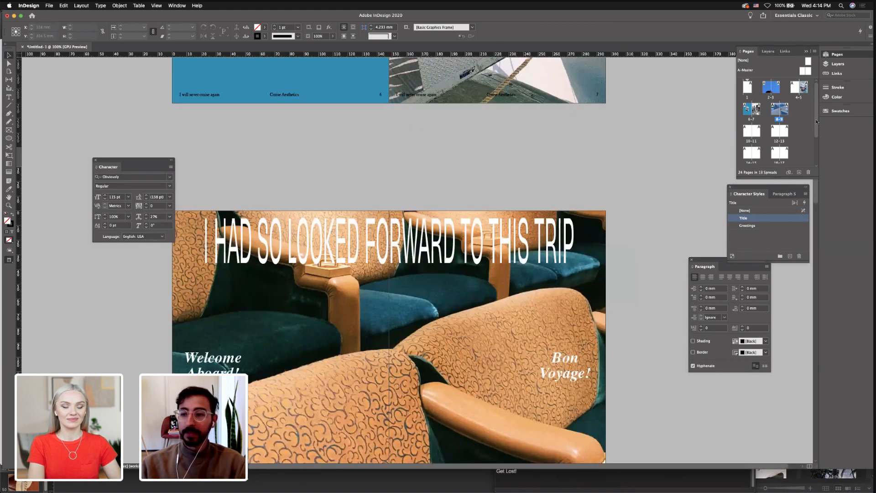
scroll(720, 160, "down", 3)
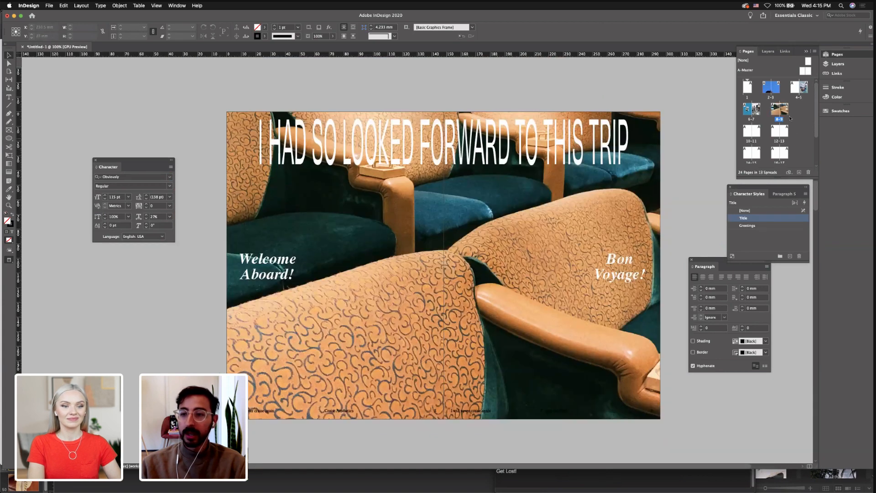
left_click(777, 115)
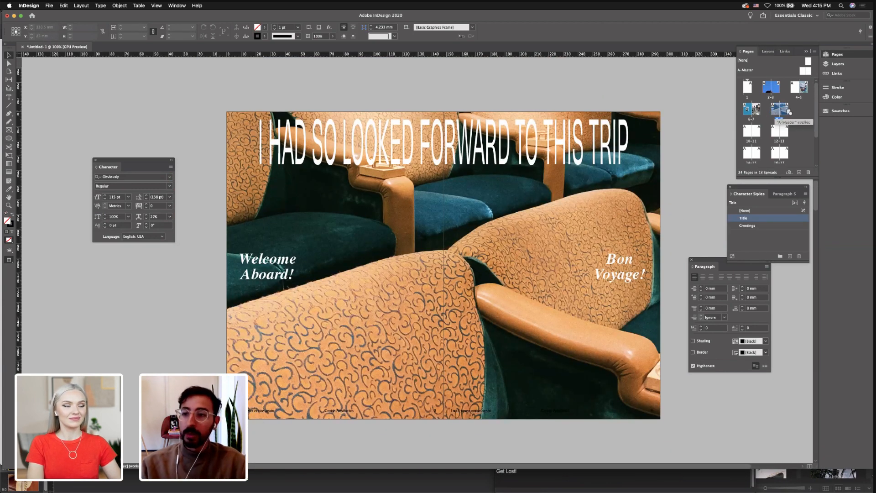
left_click_drag(788, 112, 778, 124)
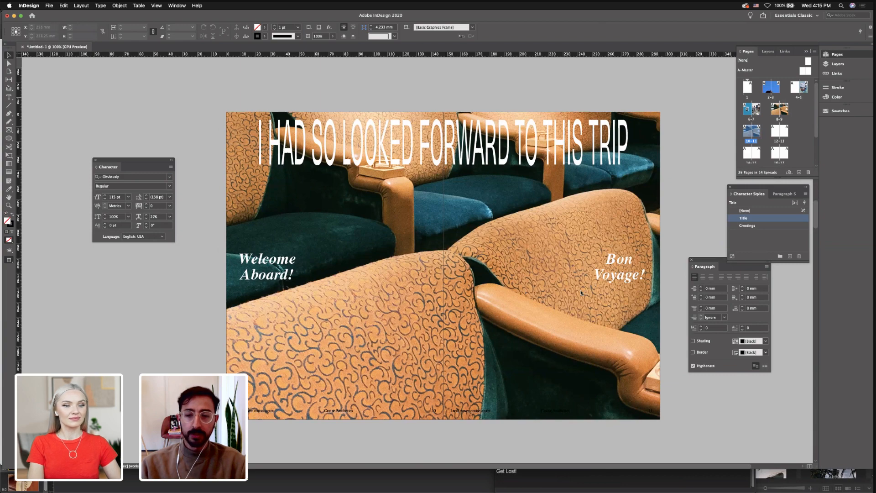
Replace the title on the 10–11 spread with "SO, DON'T FALL IN THE RESTROOM" from the chapter list in TextEdit
key("super+Tab")
left_click_drag(582, 294, 508, 295)
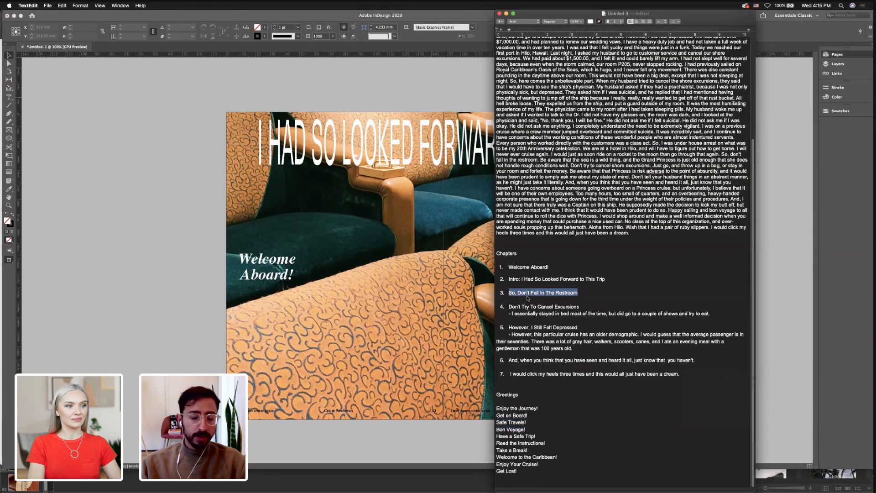
left_click(382, 156)
triple_click(387, 150)
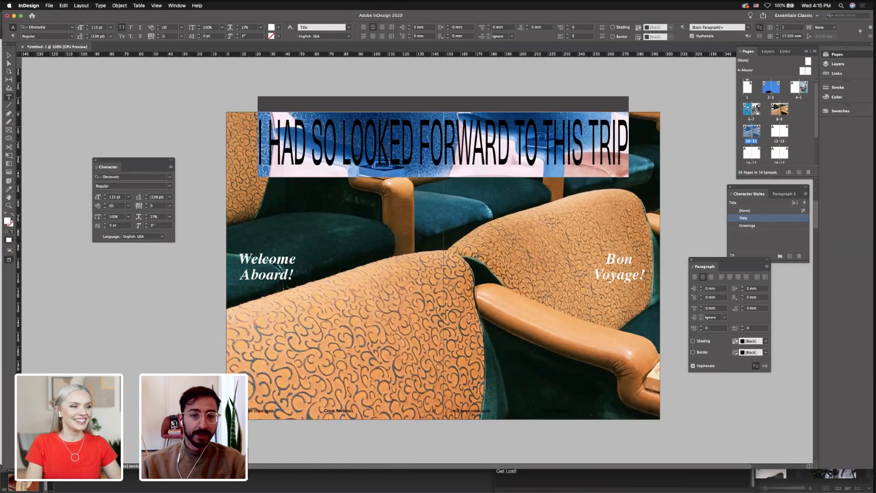
double_click(386, 150)
double_click(387, 149)
key("super+a")
type("SO, DON'T FALL IN THE RESTROOM")
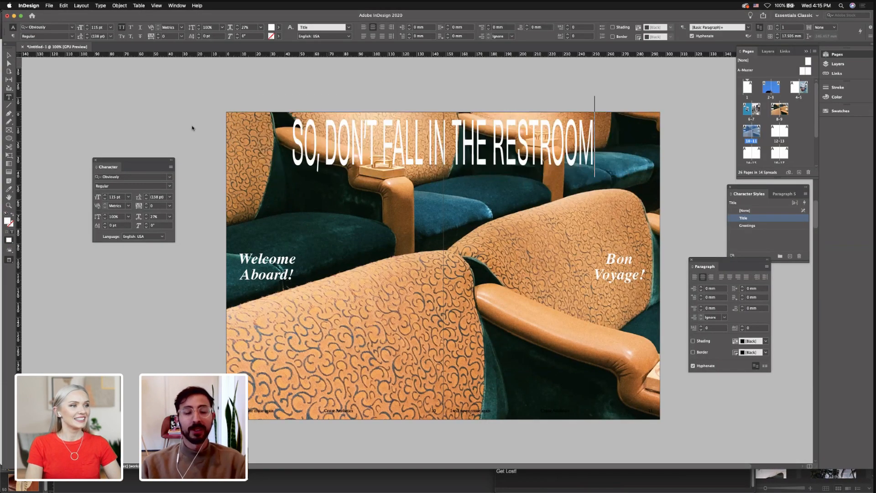
left_click(145, 142)
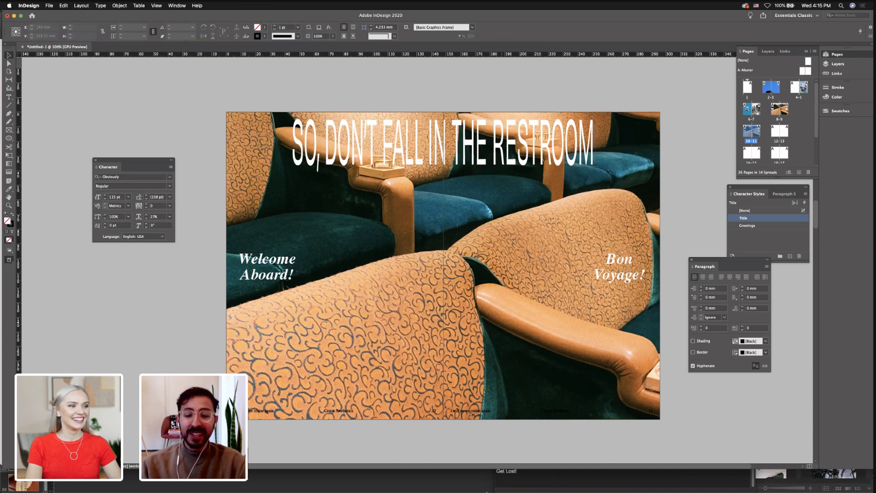
Browse the Photos folder in Adobe Bridge and replace the spread's seat photo in InDesign with the deck chairs and blue sandals photo
mouse_move(479, 488)
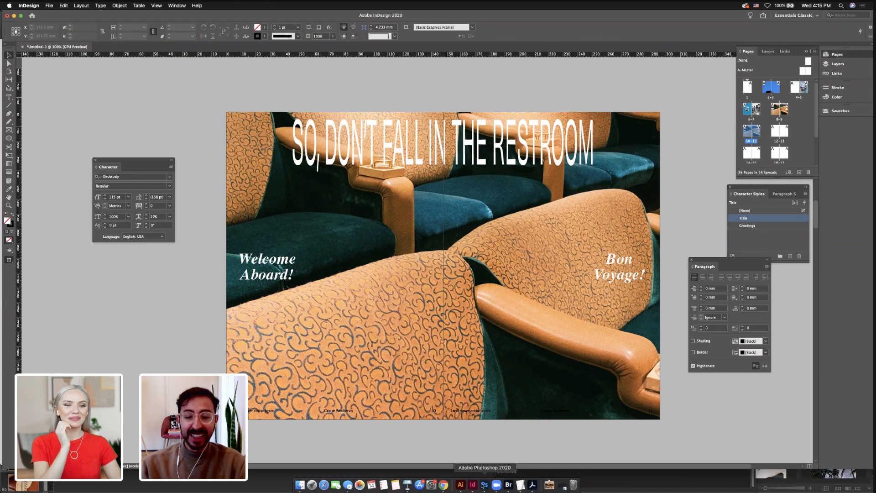
left_click(506, 487)
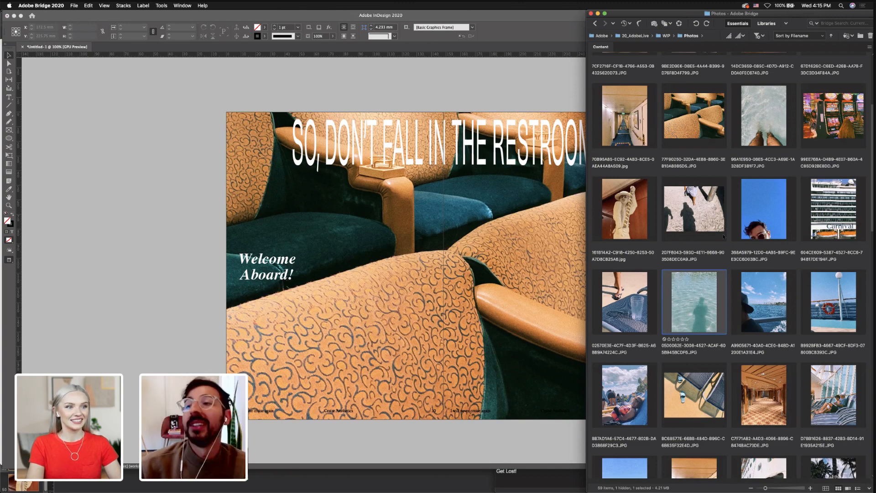
scroll(723, 236, "up", 4)
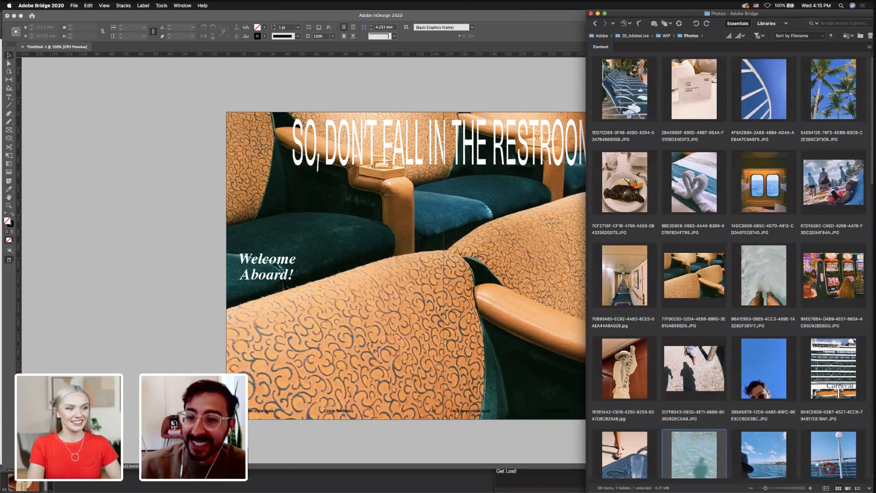
scroll(723, 254, "down", 2)
scroll(723, 254, "down", 3)
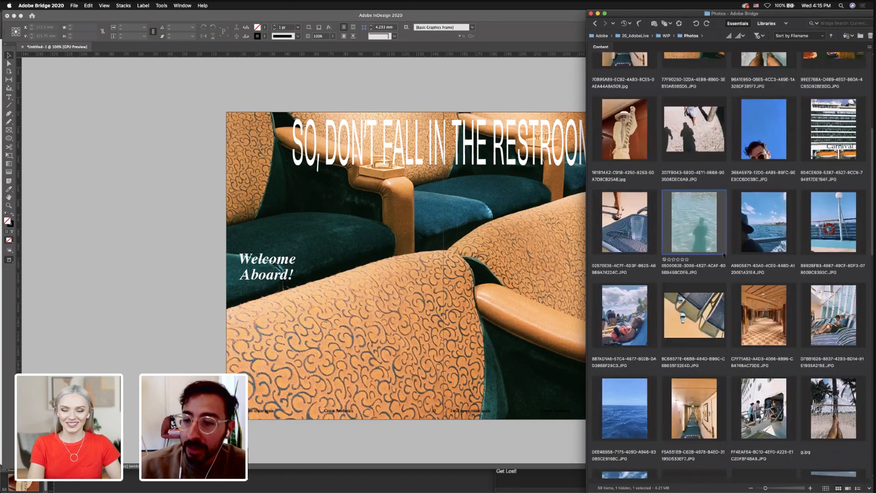
scroll(723, 255, "down", 4)
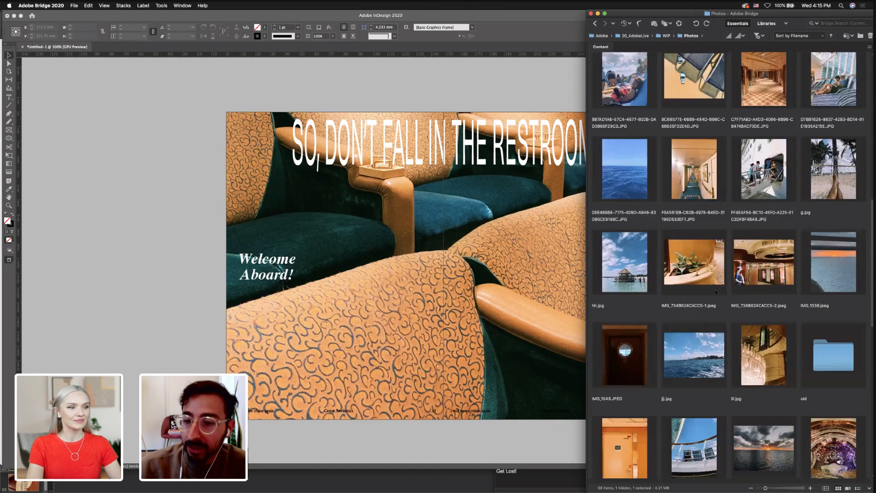
scroll(715, 292, "down", 4)
scroll(716, 293, "down", 2)
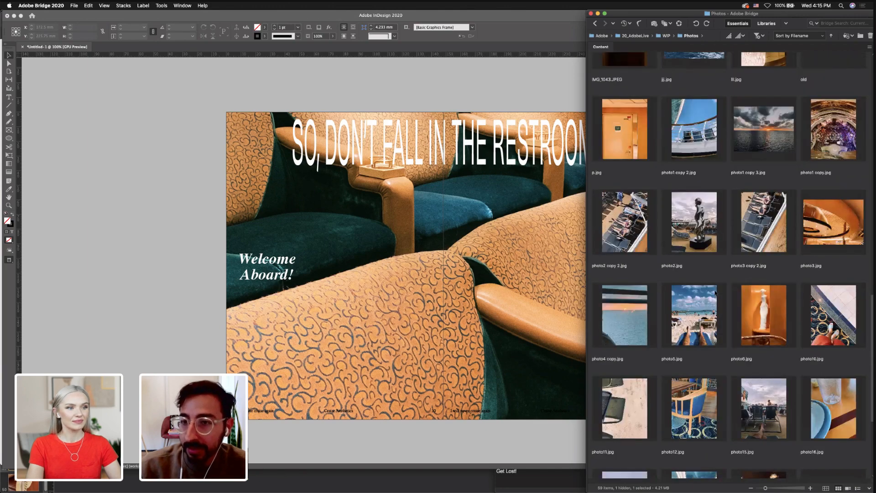
scroll(716, 292, "down", 2)
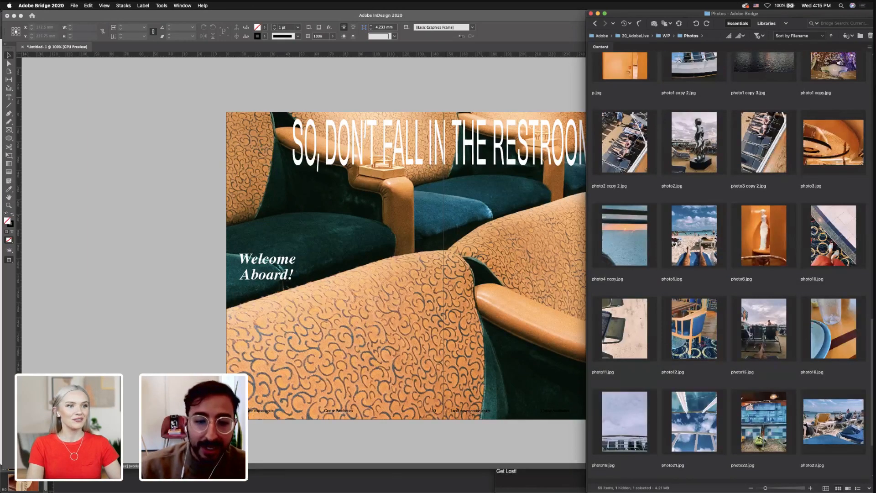
scroll(696, 224, "up", 4)
left_click(696, 224)
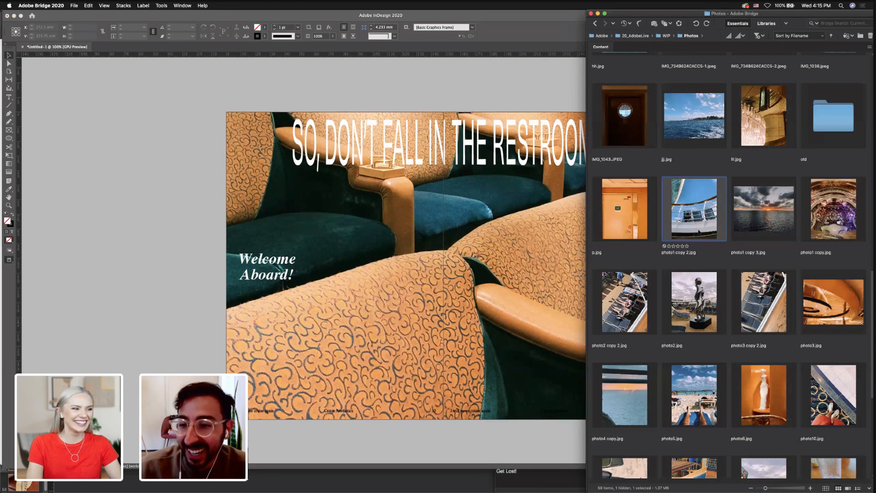
scroll(699, 232, "up", 4)
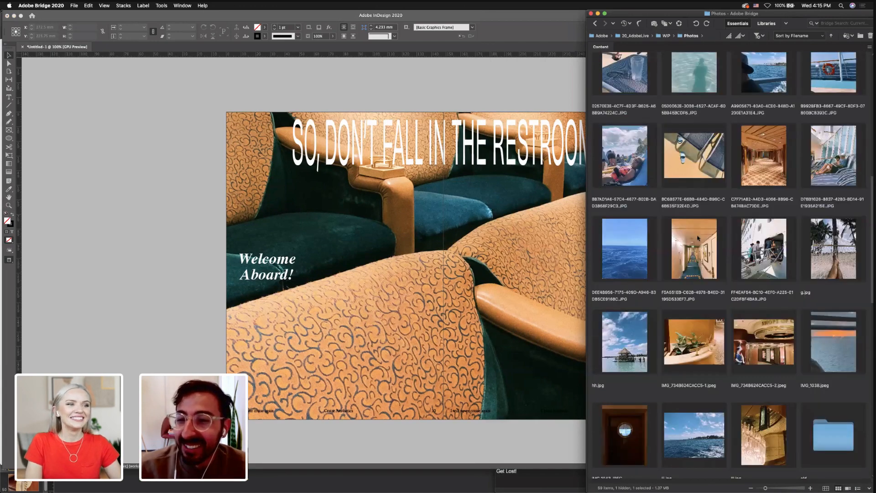
scroll(699, 238, "up", 3)
scroll(702, 233, "up", 3)
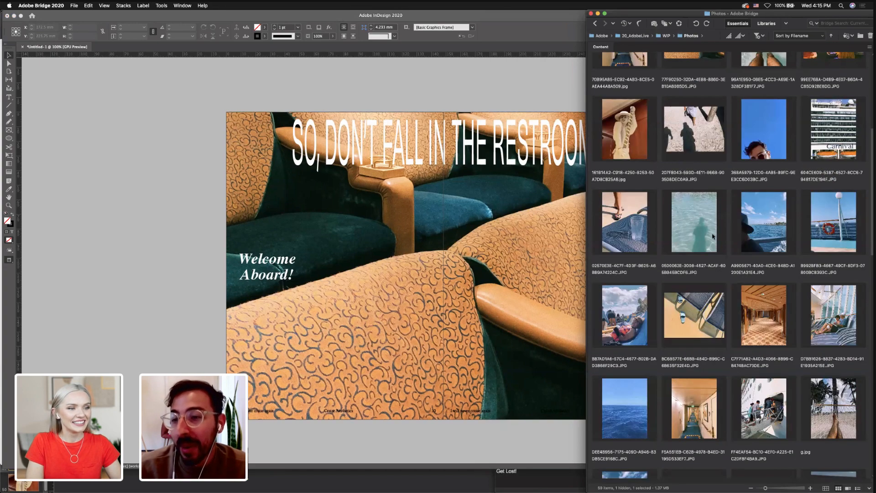
scroll(757, 210, "up", 6)
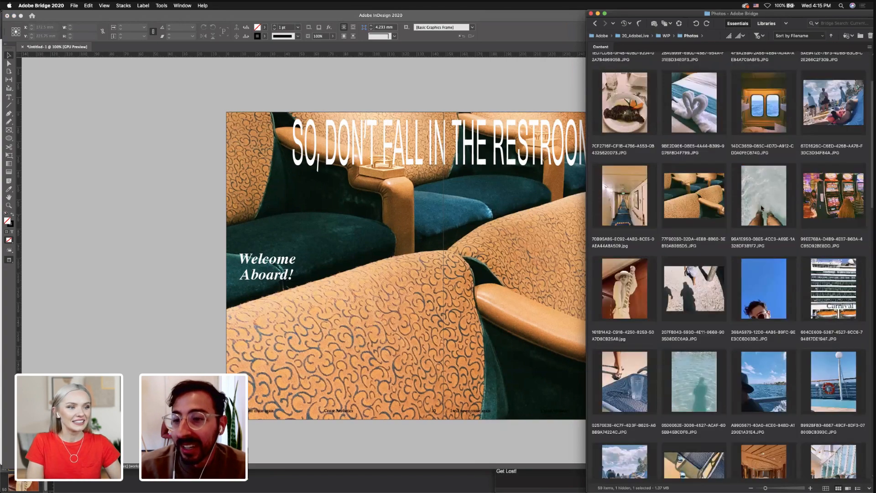
scroll(741, 225, "down", 6)
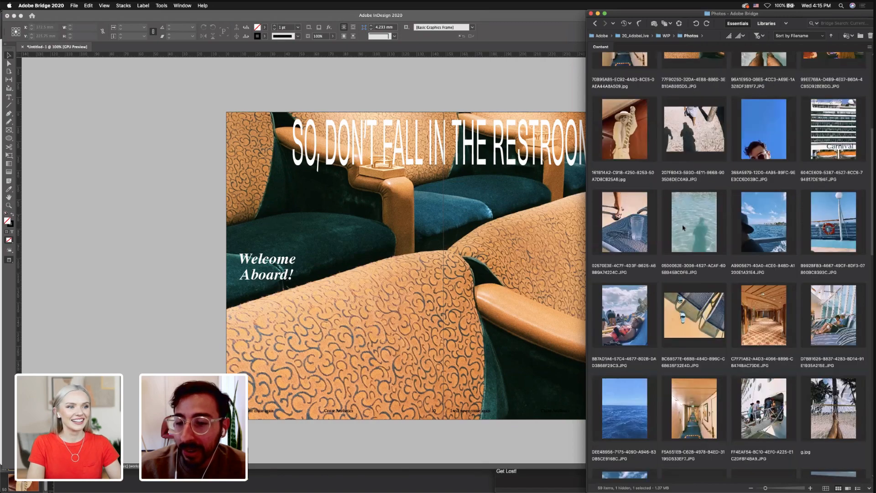
left_click_drag(446, 257, 449, 275)
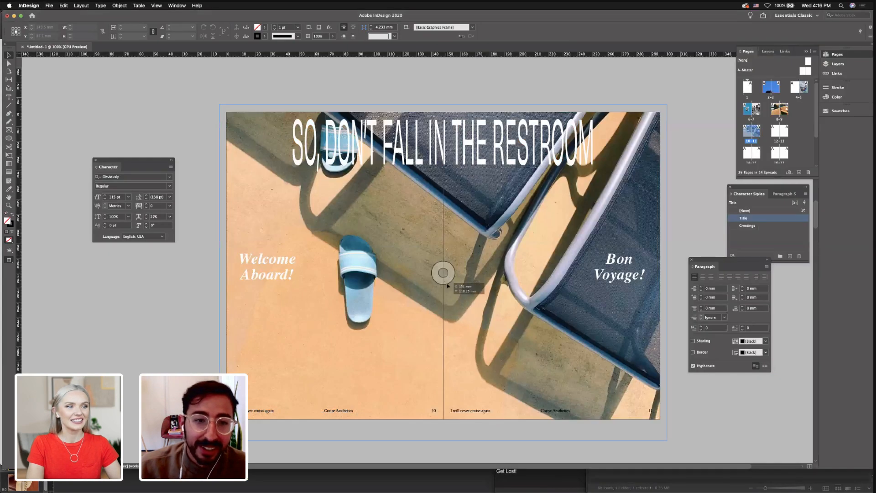
Shift the deck chair photo slightly down and left within its frame, to about X 152 mm, Y 114.75 mm
left_click(443, 279)
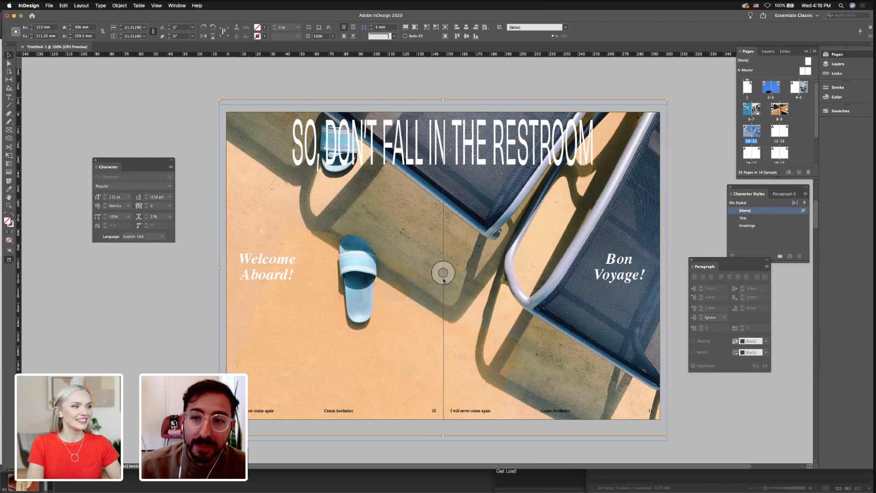
left_click_drag(439, 283, 434, 288)
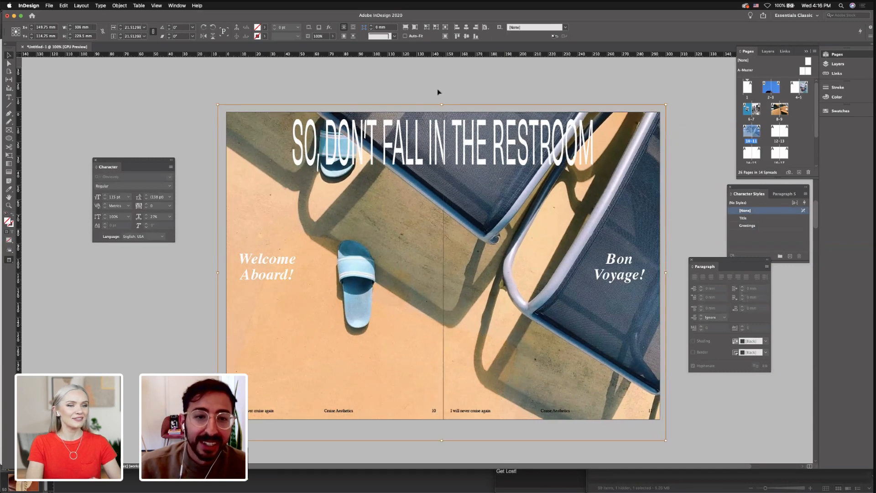
left_click(437, 89)
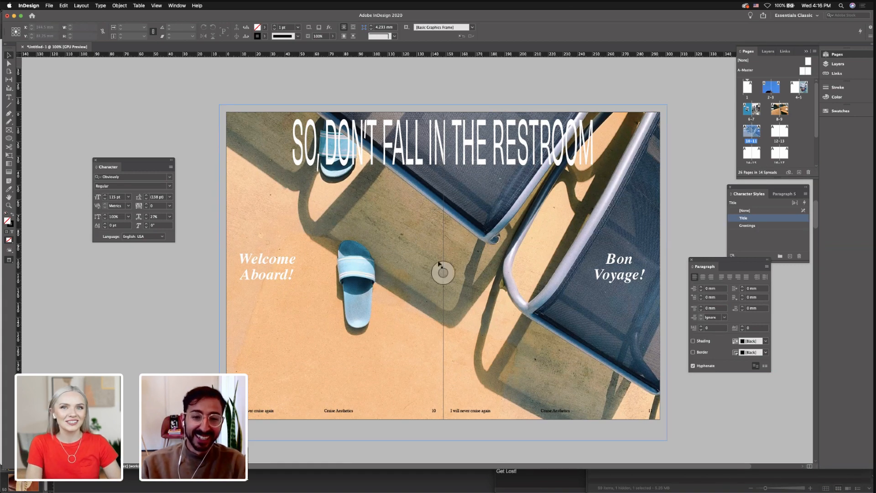
Rotate the deck chair photo 180° inside its frame and deselect it
left_click(442, 269)
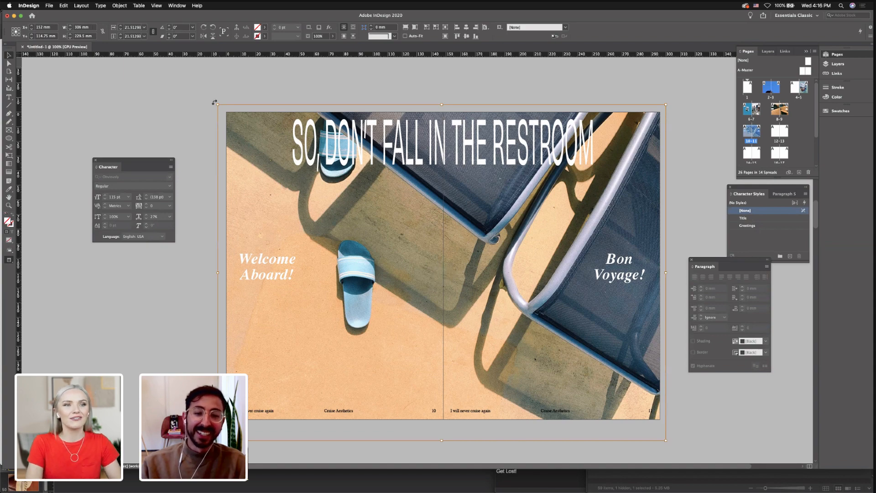
left_click_drag(213, 106, 487, 321)
key("super+z")
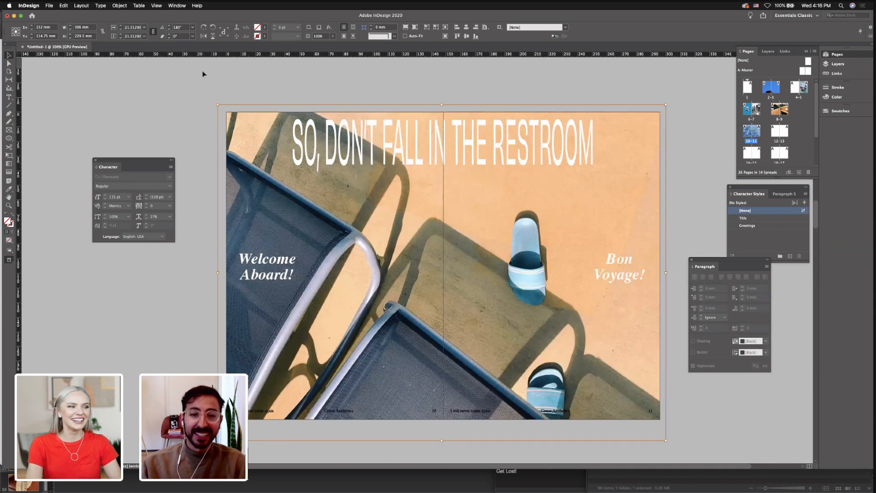
left_click(203, 74)
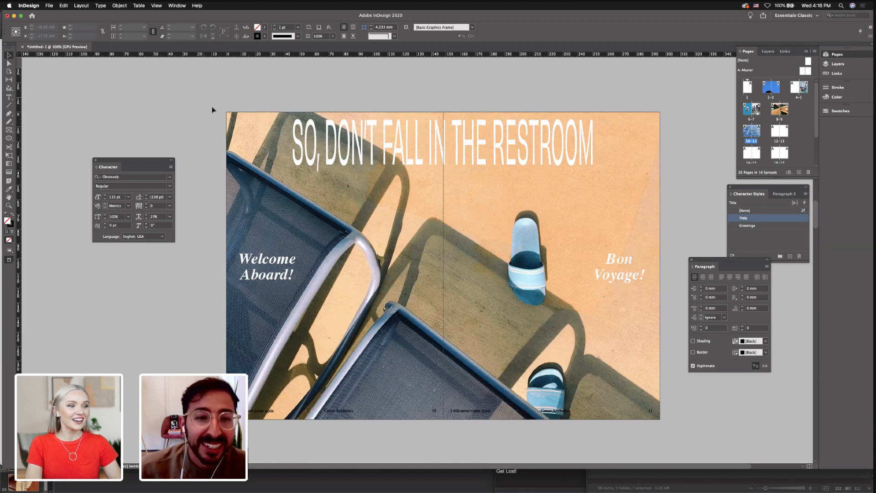
scroll(213, 109, "up", 5)
scroll(211, 107, "down", 5)
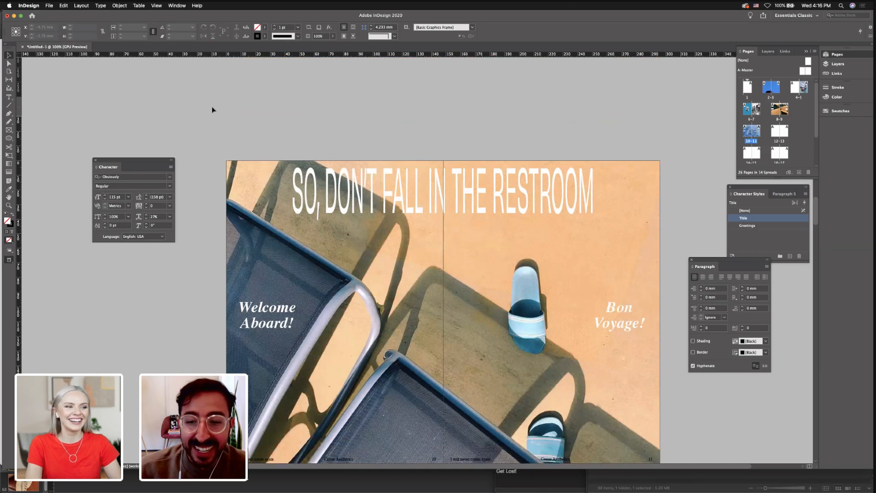
scroll(186, 130, "down", 3)
scroll(210, 133, "up", 4)
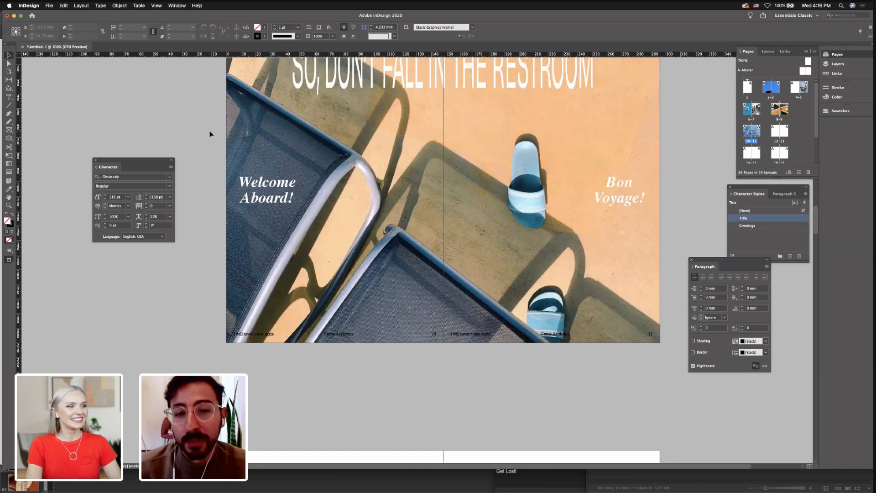
scroll(187, 144, "down", 1)
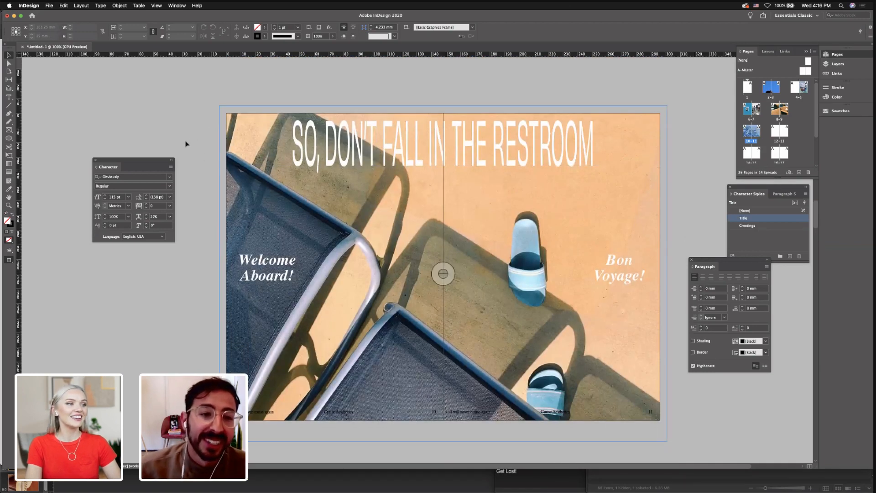
scroll(215, 107, "down", 1)
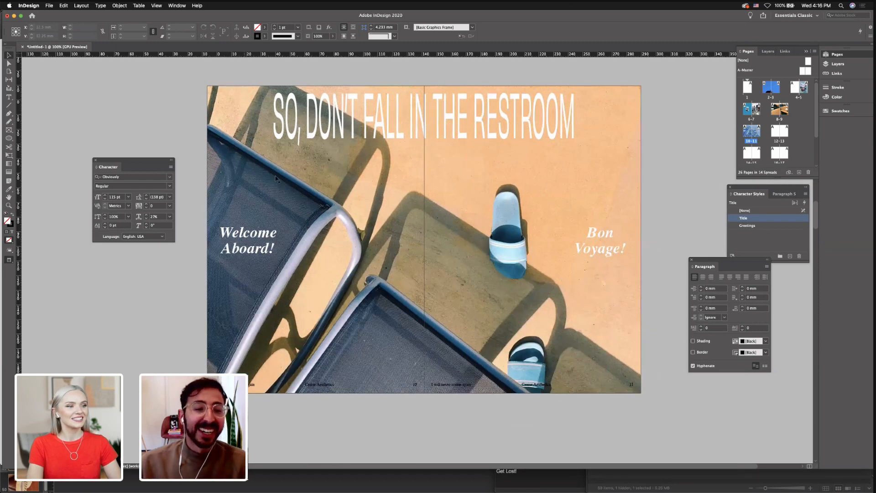
Undo the photo's rotation to compare with the original orientation, and turn it 180° again
left_click_drag(283, 153, 272, 142)
left_click_drag(279, 184, 315, 207)
left_click(254, 114)
key("super+z")
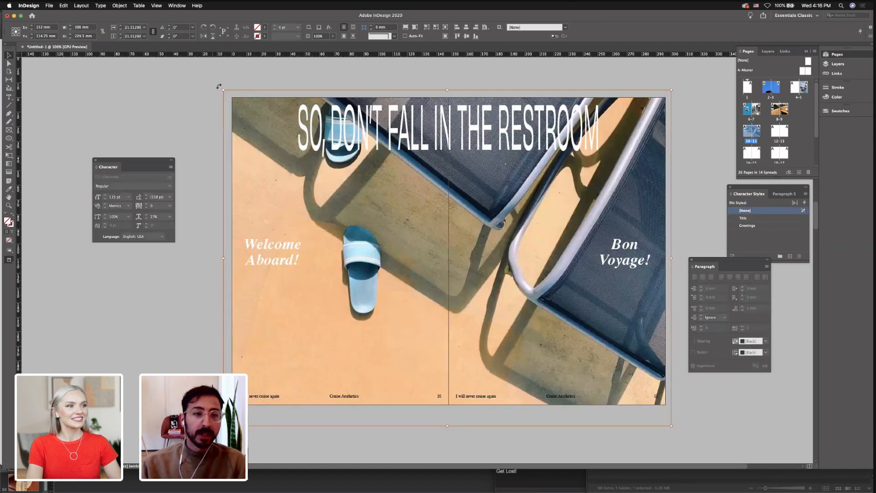
left_click_drag(218, 86, 176, 94)
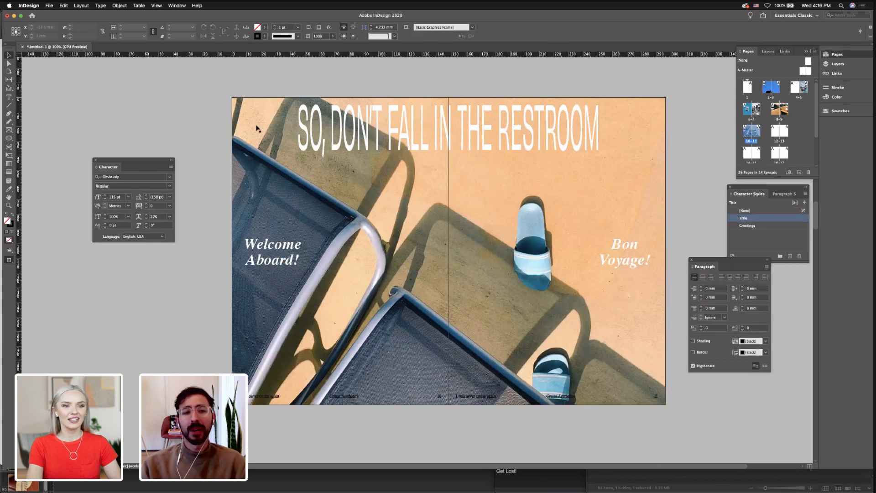
left_click(245, 170)
left_click(189, 122)
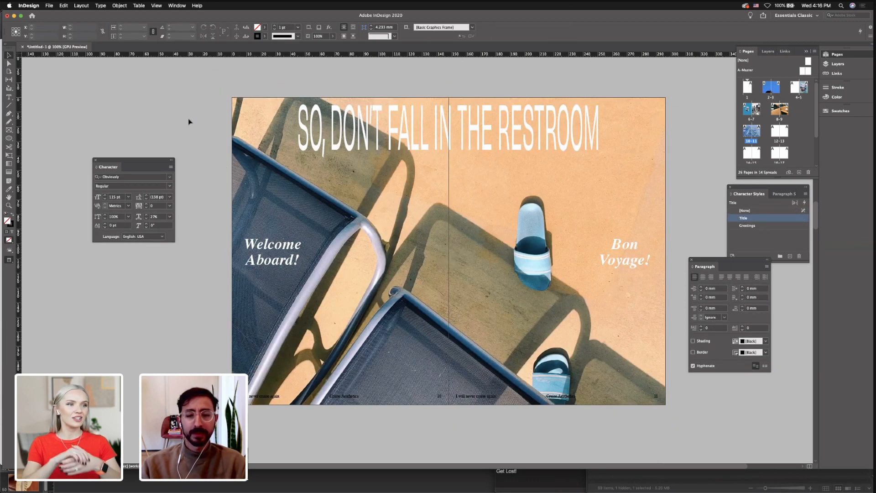
Replace the greeting on the spread's left page with "Bon Appetit!", keeping the Greetings character style
scroll(267, 200, "up", 8)
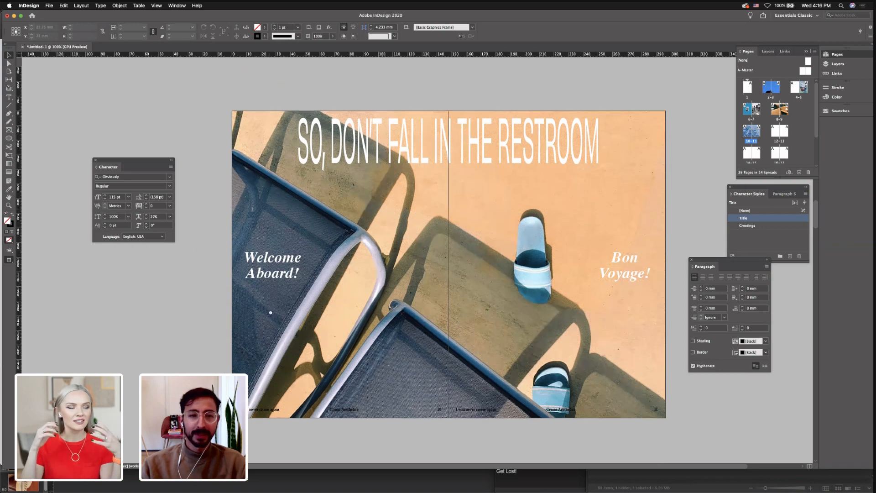
scroll(267, 200, "down", 8)
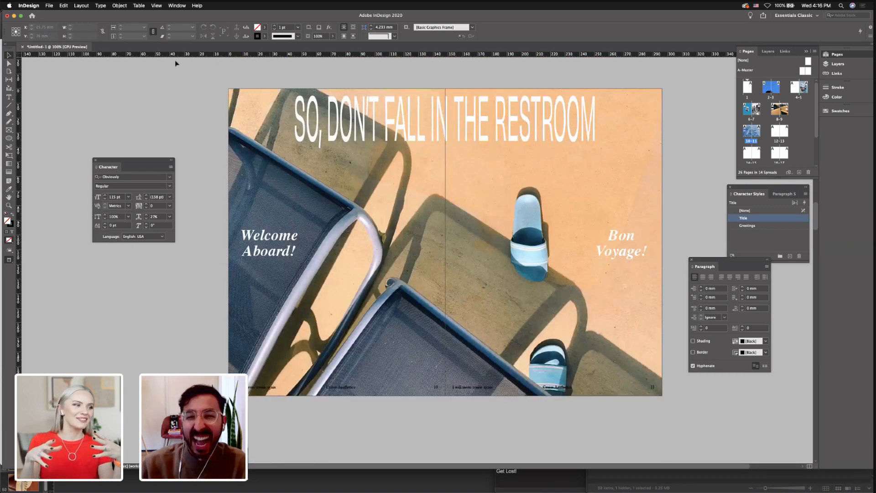
key("w")
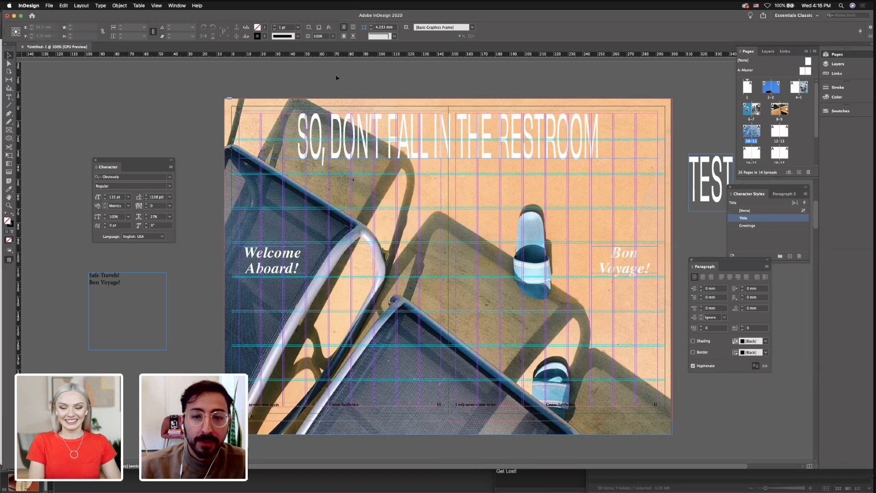
key("w")
key("w")
double_click(285, 276)
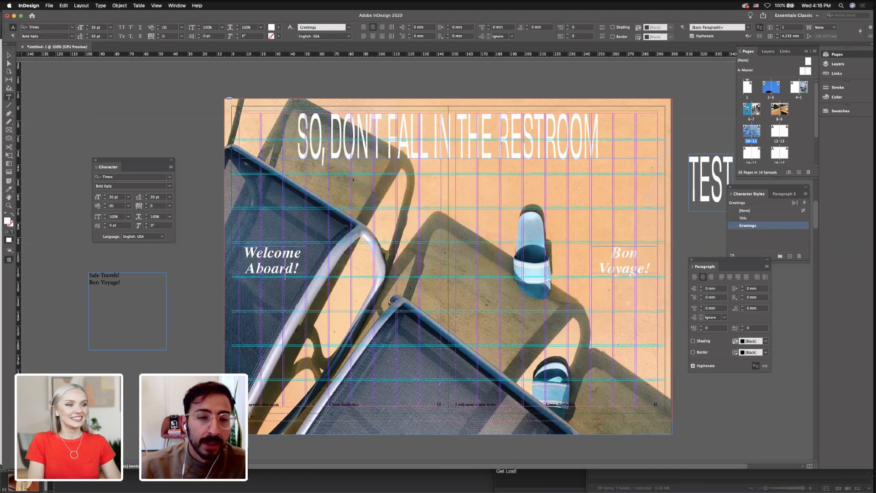
key("super+a")
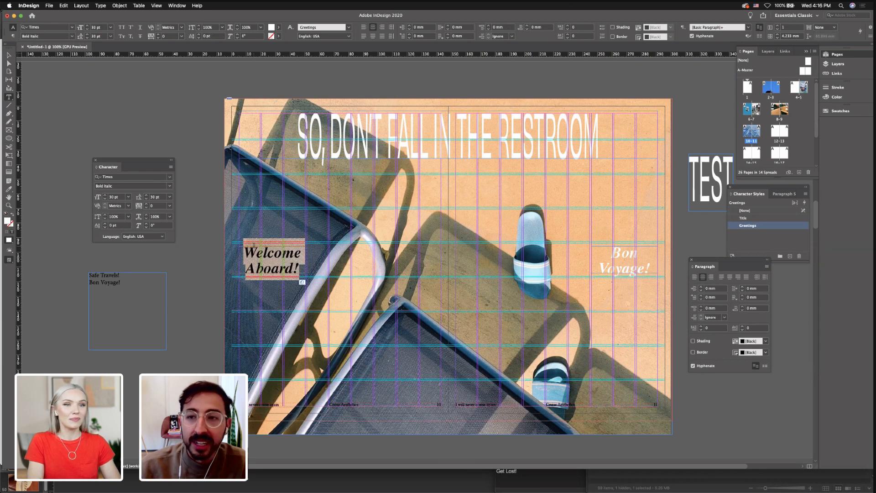
key("Right")
key("super+a")
key("shift+Left")
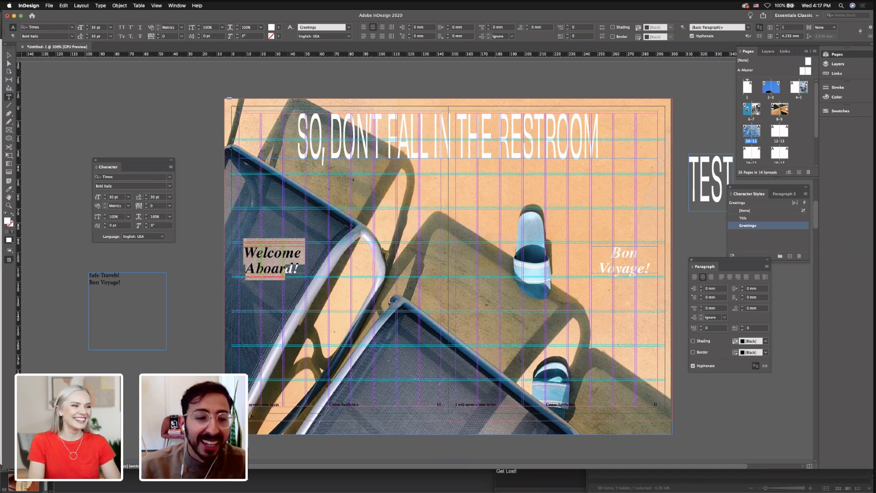
type("Bon A")
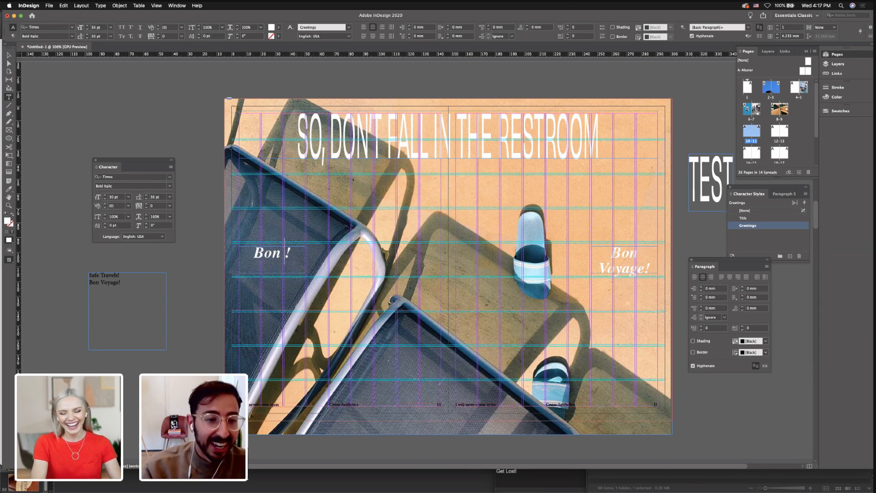
type("ppetit")
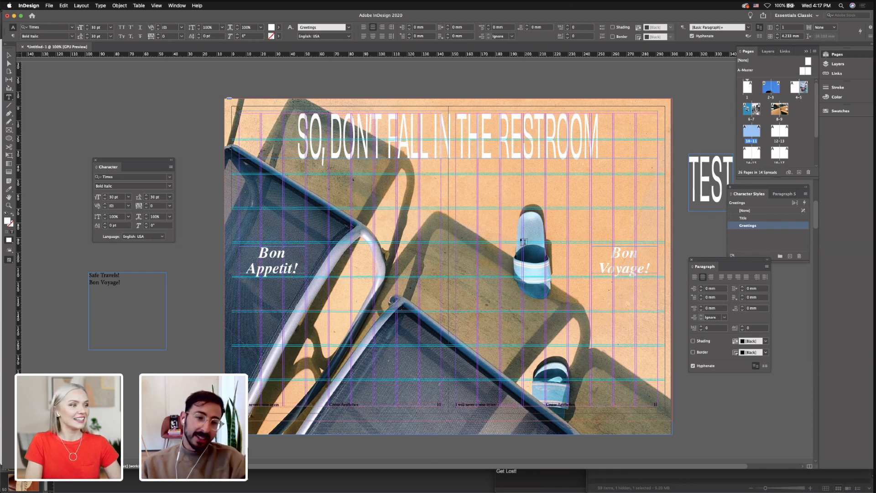
Change the right-page greeting to "Handle With Care!", widen its frame to 49 mm so the text fits, and preview the spread
left_click_drag(611, 249, 644, 273)
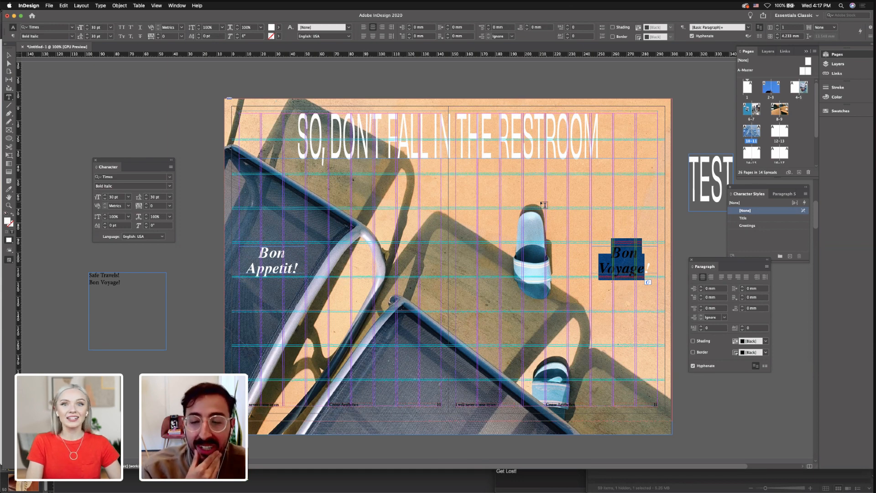
type("Handle ")
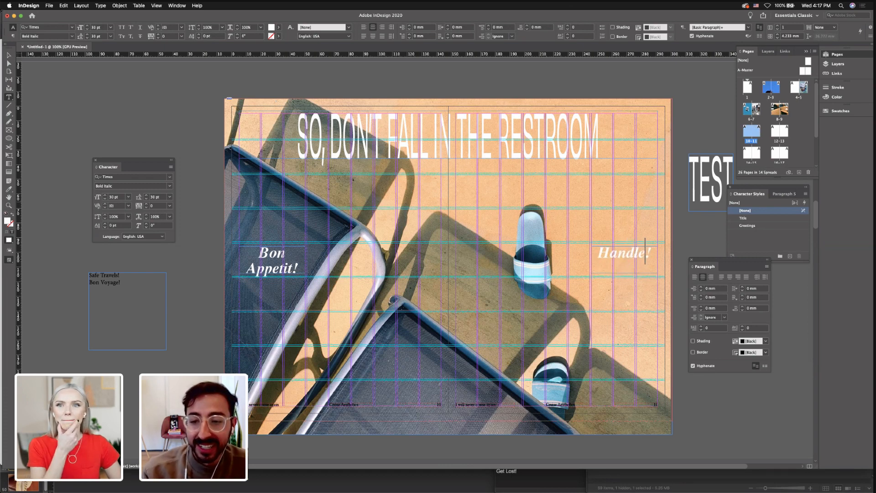
type("With care")
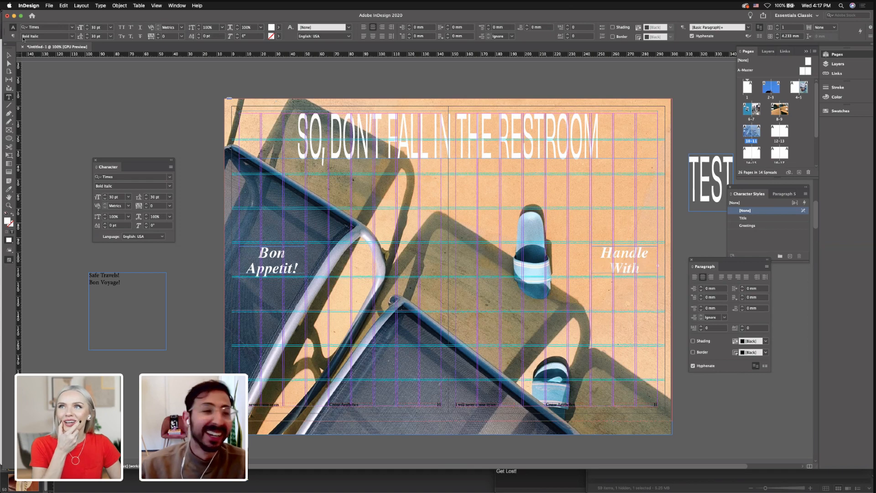
key("Escape")
left_click_drag(590, 260, 586, 261)
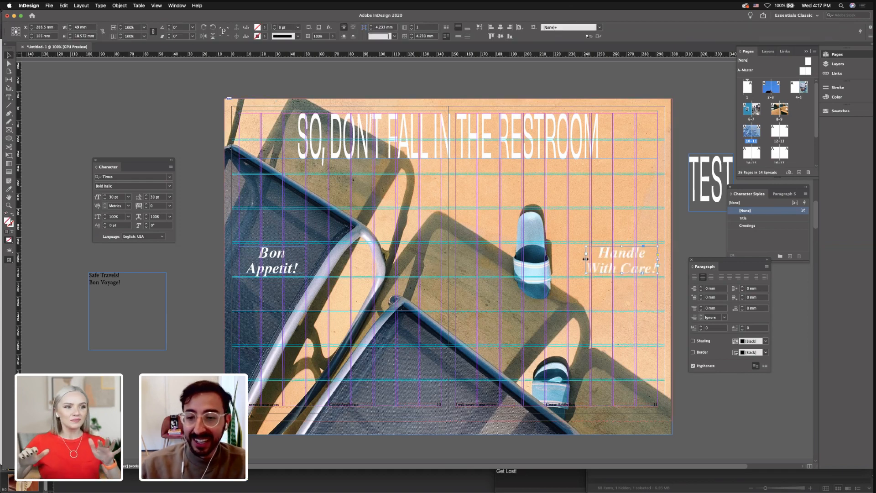
left_click(525, 90)
key("w")
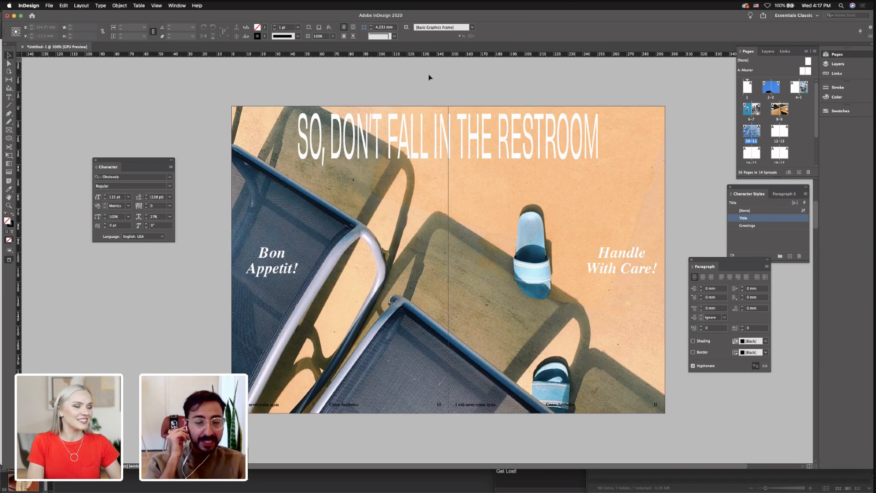
double_click(270, 264)
left_click_drag(256, 249, 293, 272)
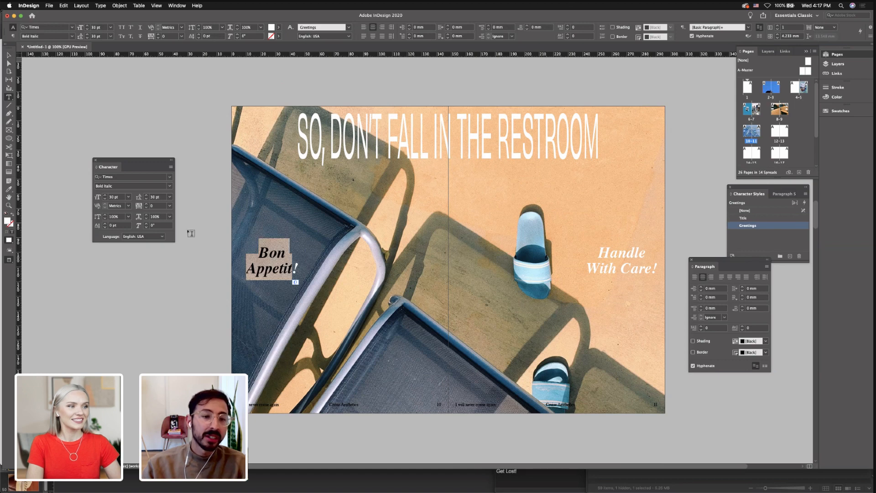
left_click(262, 251)
left_click_drag(262, 252, 293, 270)
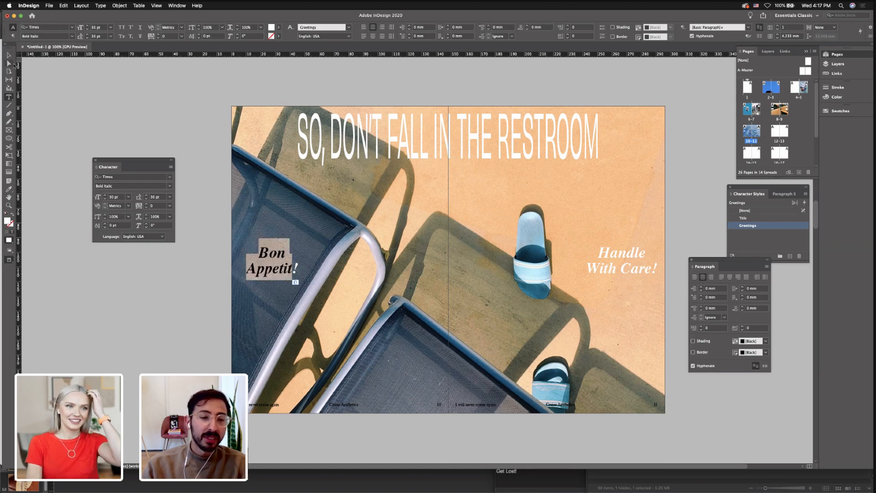
left_click(9, 56)
left_click(100, 93)
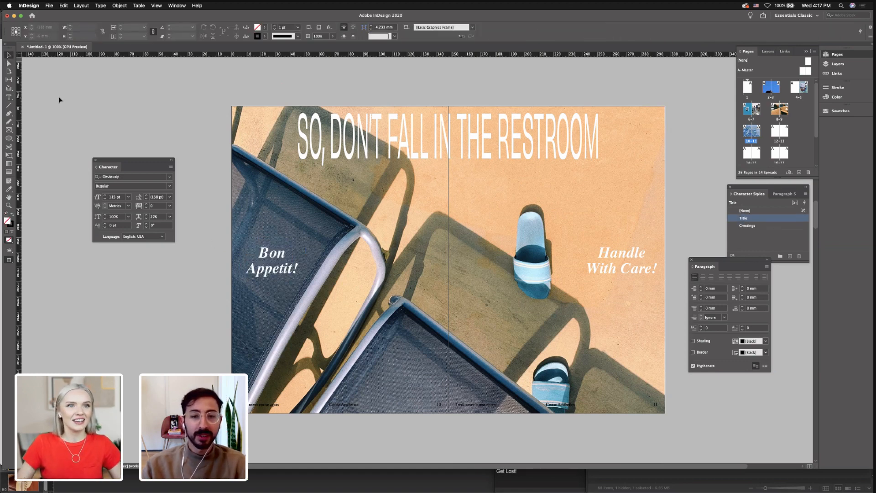
key("w")
key("w")
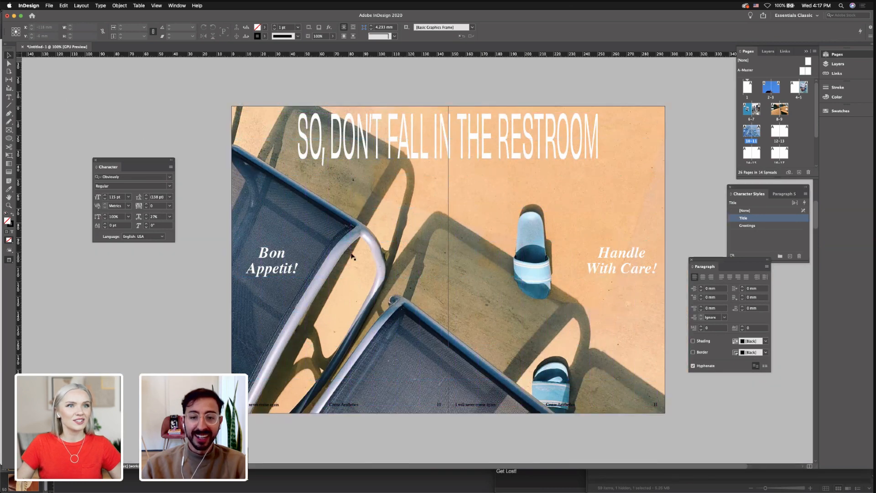
Shift the deck chair photo slightly upward within its frame, keeping X at 152 mm, and deselect it
left_click(370, 255)
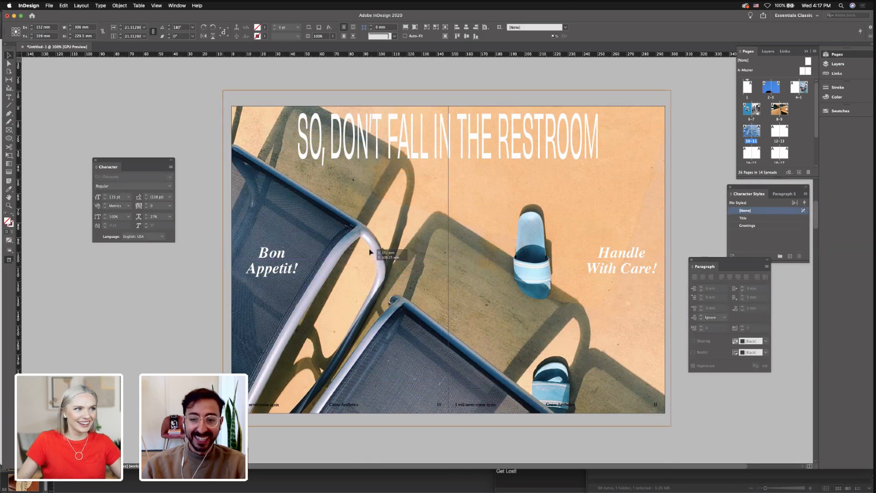
key("super+z")
left_click(201, 294)
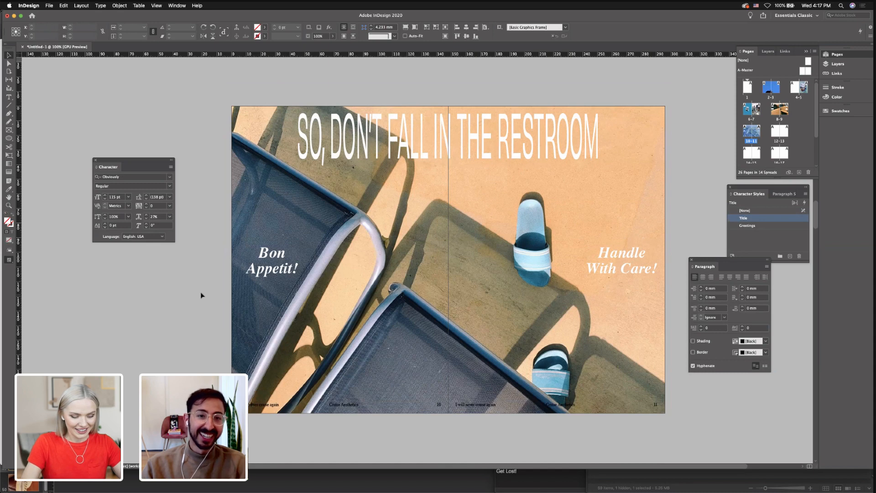
key("w")
key("w")
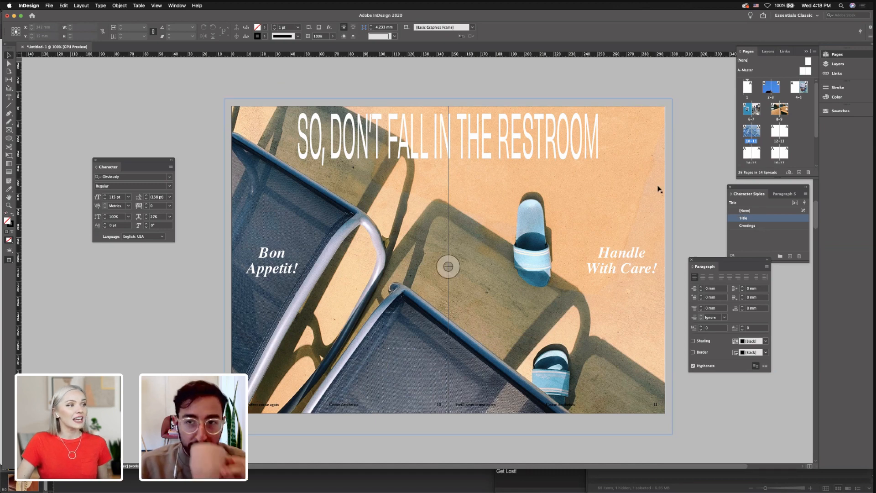
Replace the left-page greeting "Bon Appetit!" with "Use Your Safe!" and deselect the text
left_click(272, 271)
double_click(272, 269)
left_click_drag(258, 253, 293, 270)
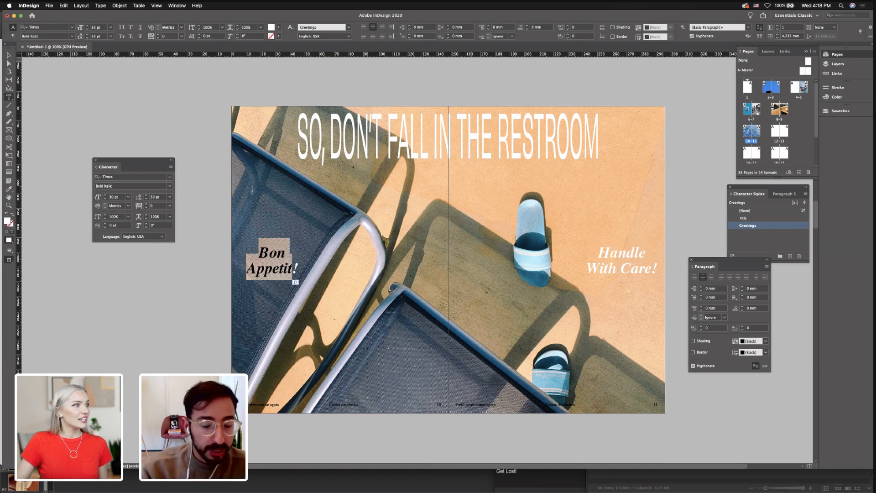
type("Use up")
key("BackSpace")
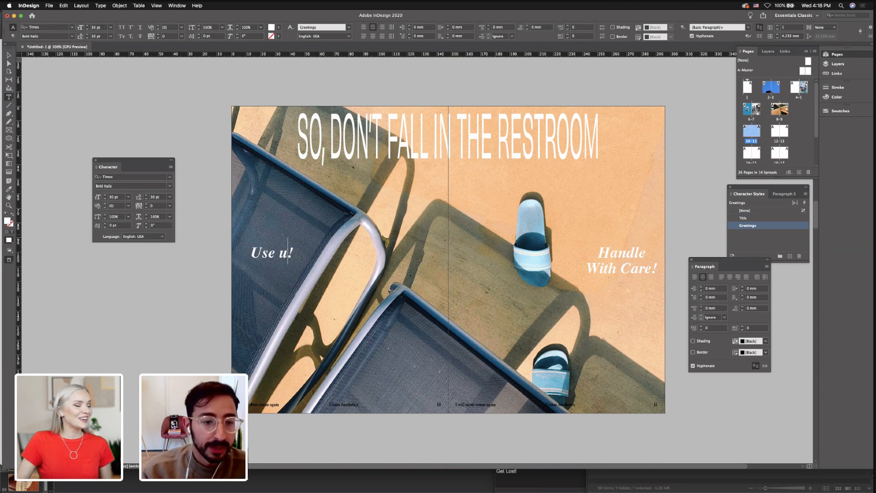
key("BackSpace")
type("U")
key("BackSpace")
type("Yp")
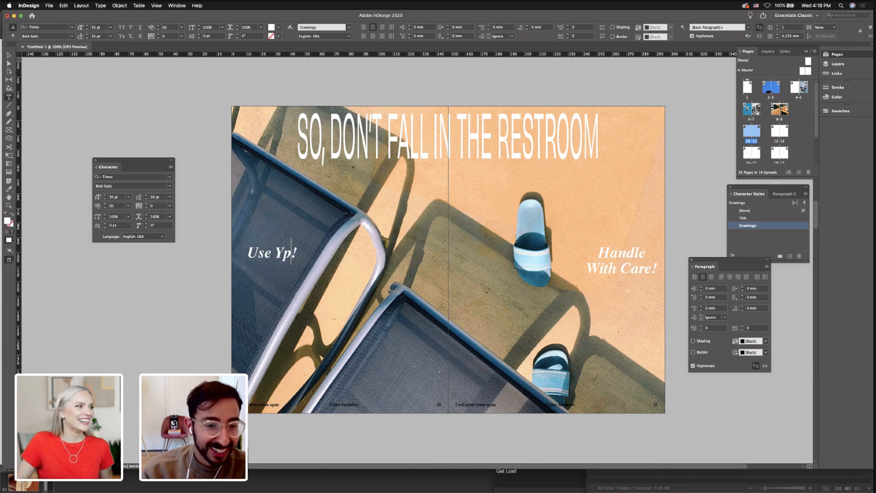
type("a")
key("BackSpace")
key("BackSpace")
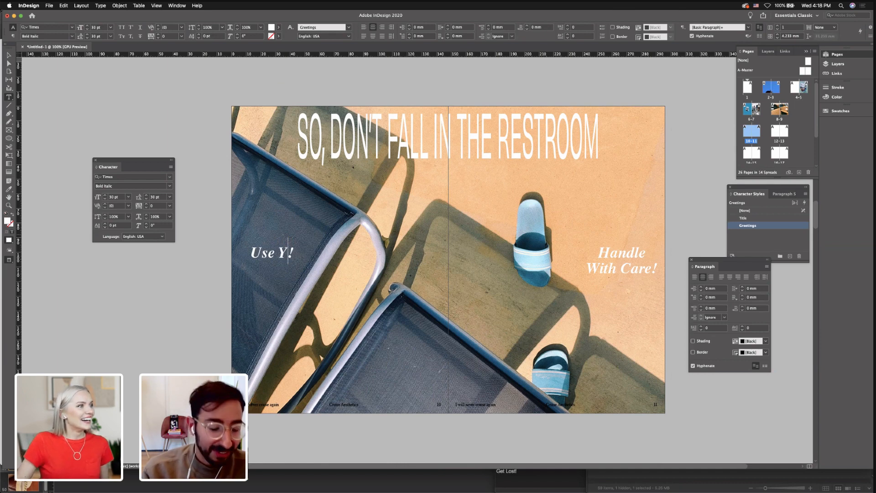
type("our Sage")
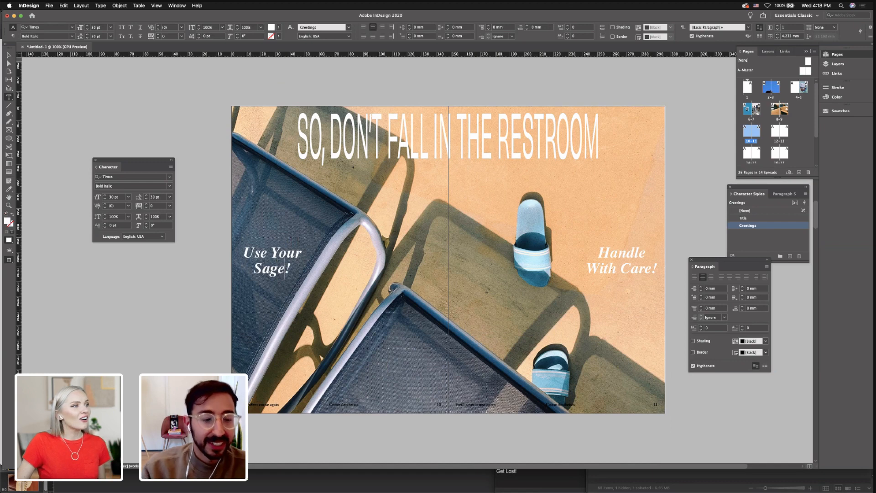
key("BackSpace")
key("BackSpace")
type("fe")
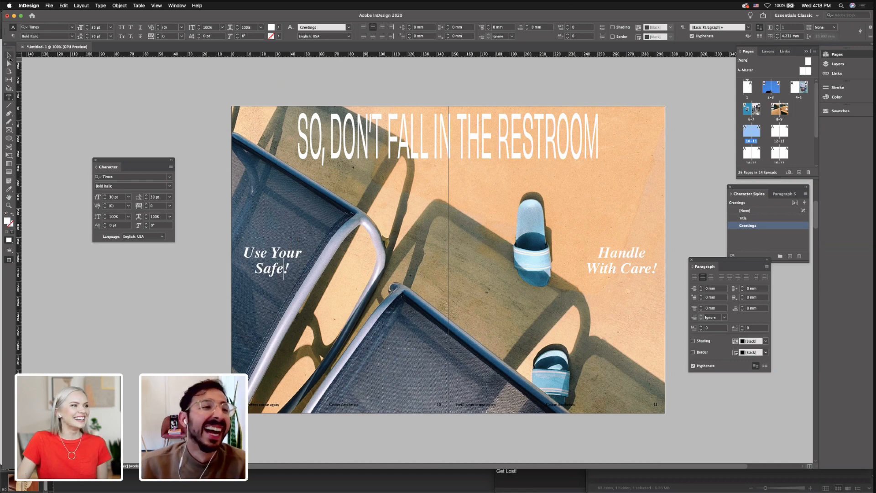
left_click(9, 55)
left_click(59, 108)
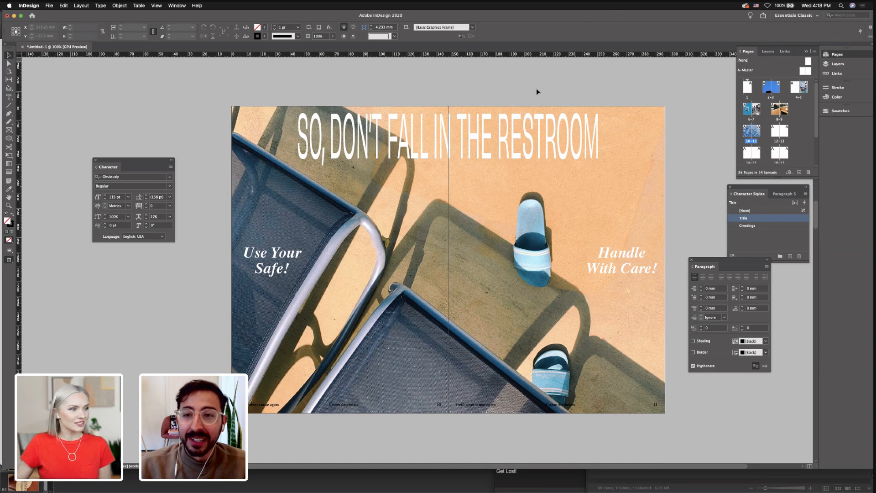
Duplicate spread 10–11 and replace the copy's title with the "Don't Try To Cancel Excursions" chapter title from the TextEdit notes
left_click_drag(542, 175, 542, 173)
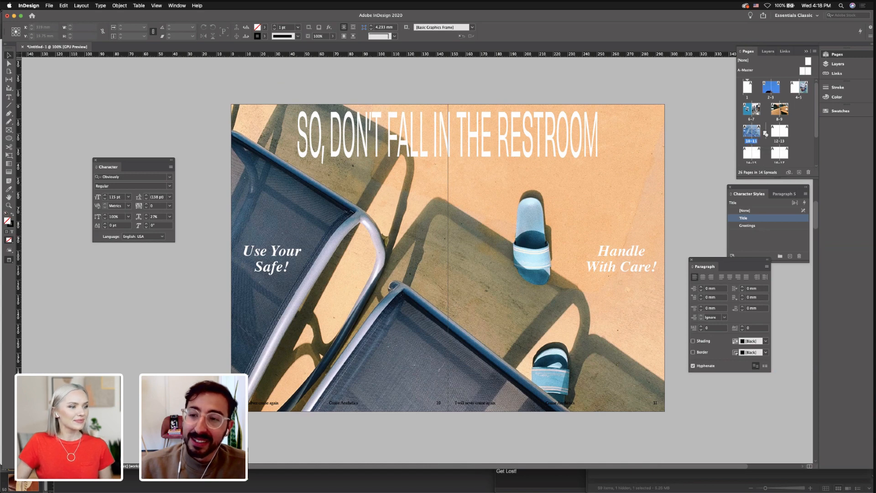
left_click_drag(766, 133, 766, 134)
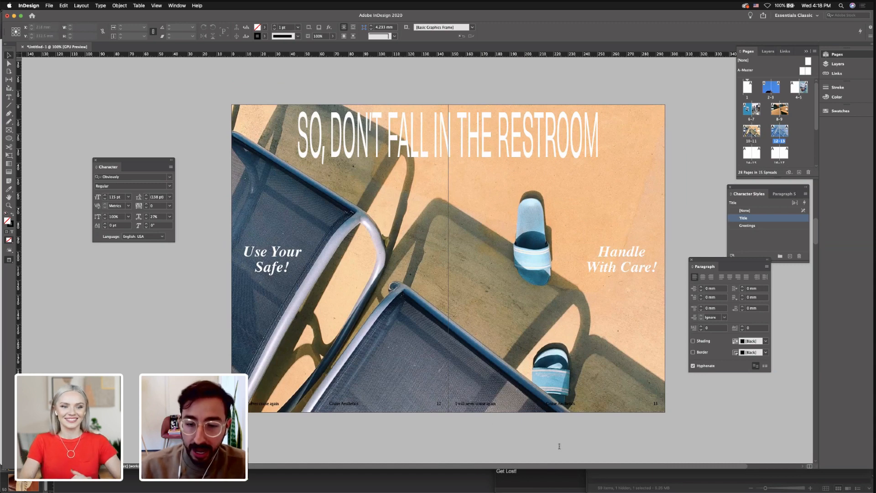
key("super+Tab")
left_click(579, 305)
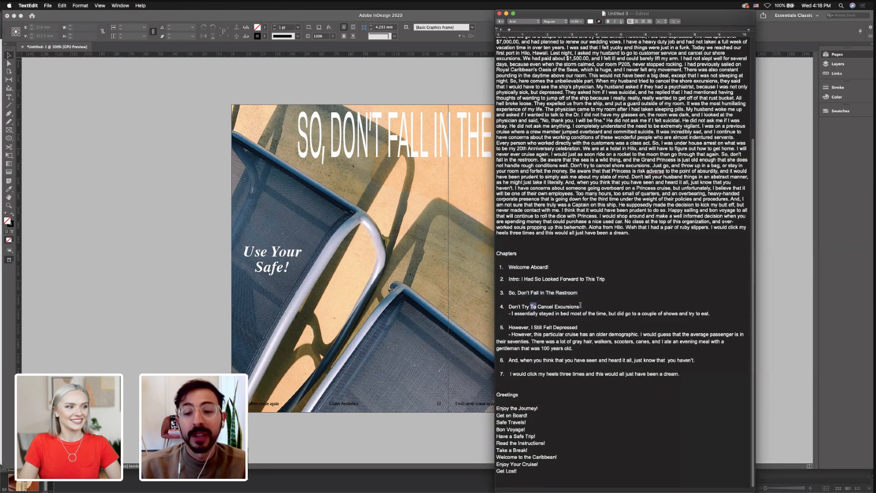
left_click_drag(579, 305, 510, 309)
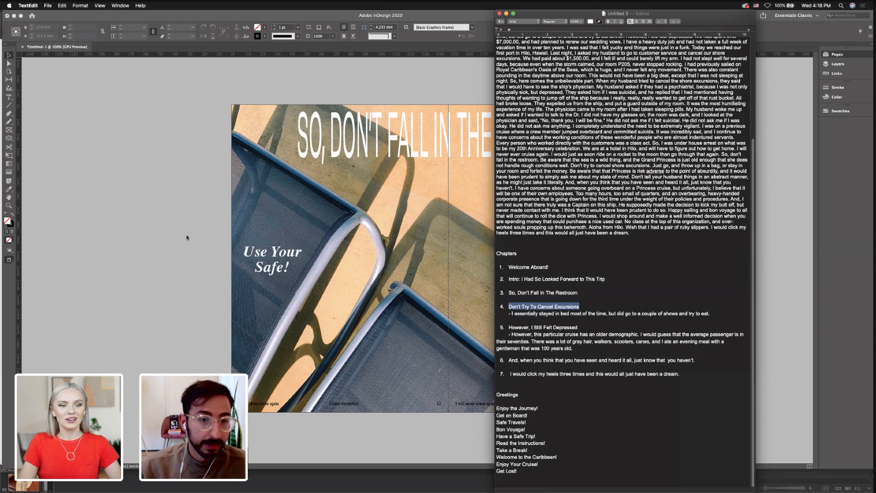
key("super+c")
key("super+Tab")
triple_click(425, 143)
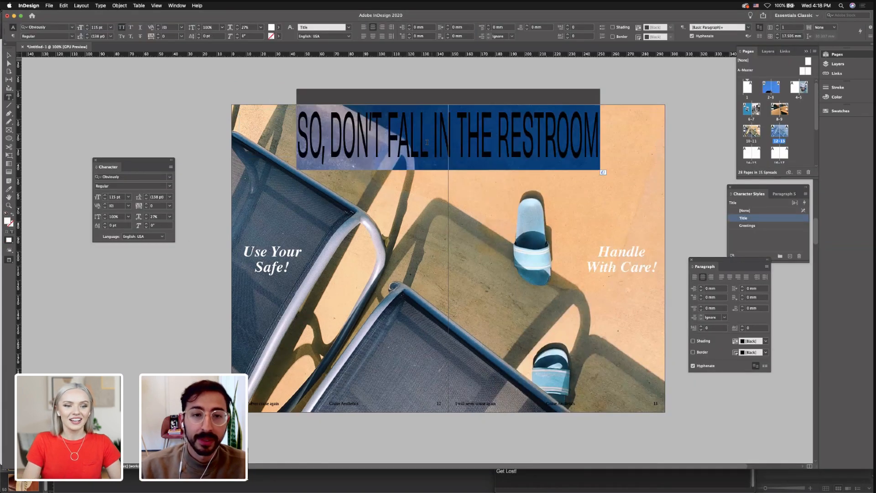
key("super+v")
key("Escape")
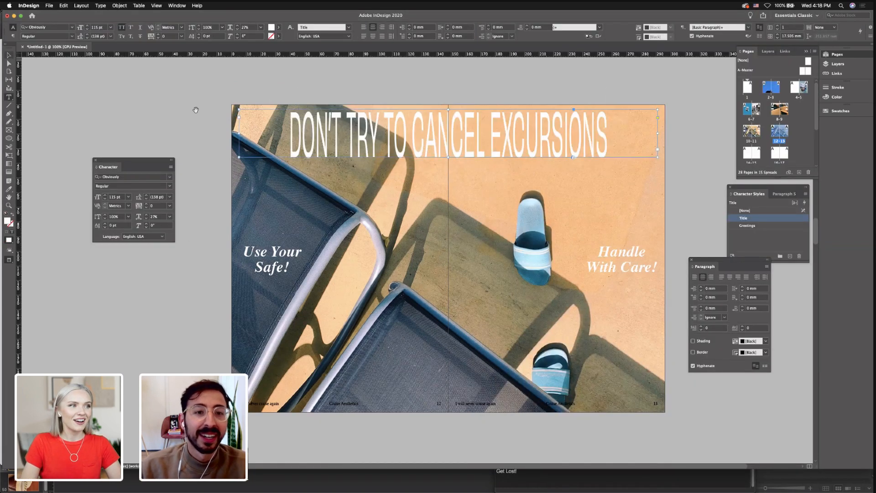
left_click(197, 292)
Add "Ahoy!" as a new line to the greetings list on the pasteboard beside spread 12–13 and deselect it
scroll(219, 247, "up", 5)
scroll(256, 182, "down", 5)
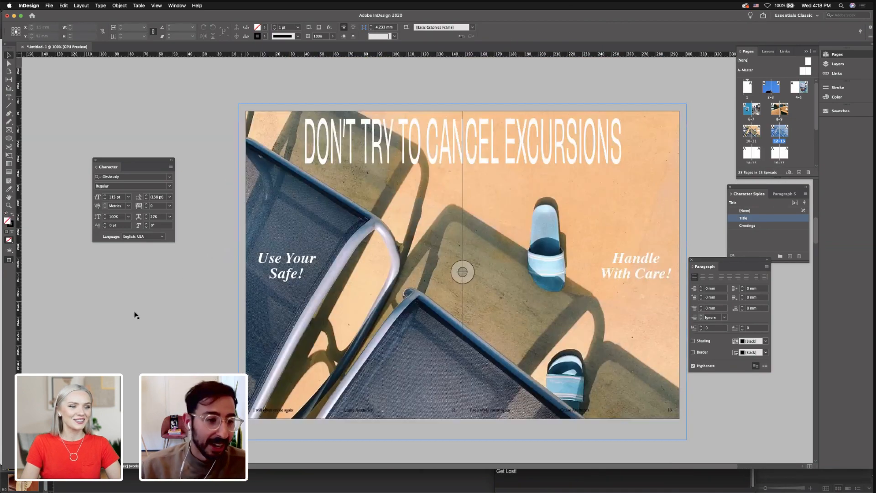
key("w")
double_click(152, 297)
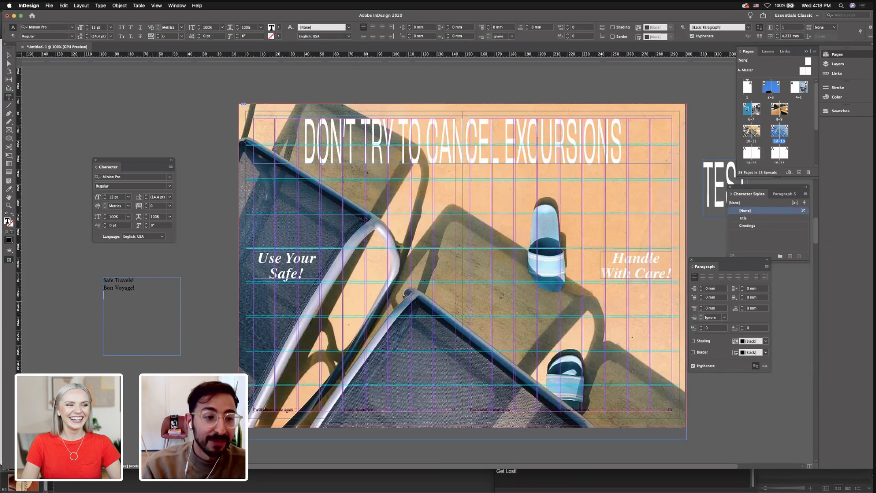
type("Ahoy!")
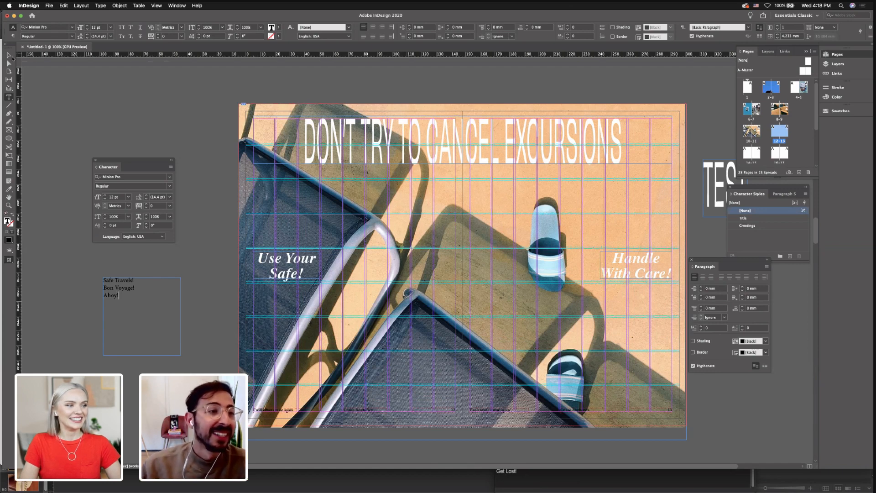
left_click(10, 55)
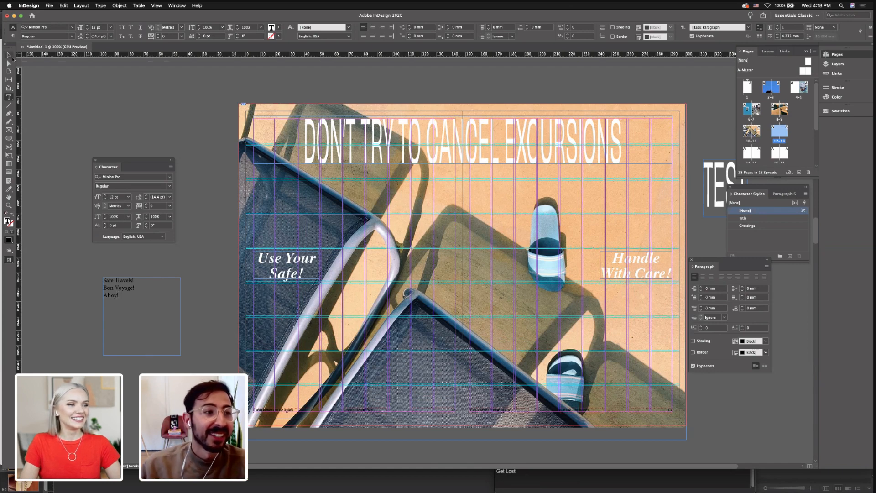
left_click(98, 81)
Switch to Bridge, browse the Photos folder and place the hat-silhouette sea photo into the background frame of spread 12–13
mouse_move(479, 487)
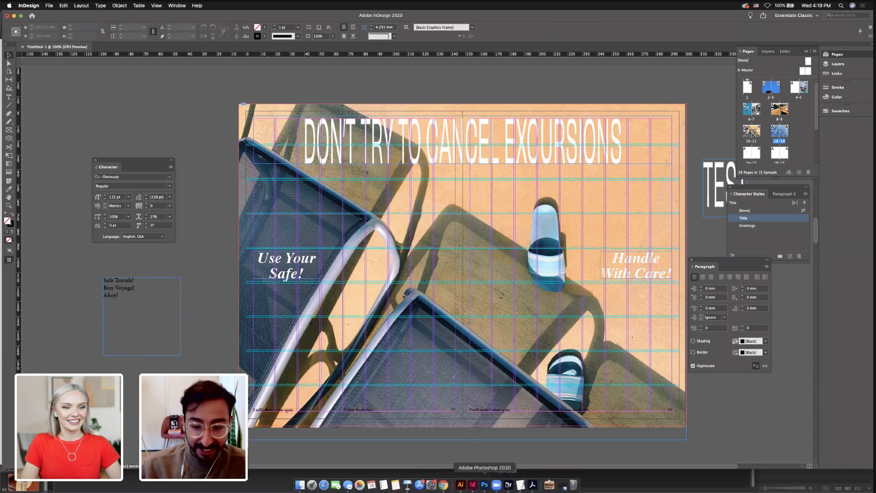
left_click(511, 487)
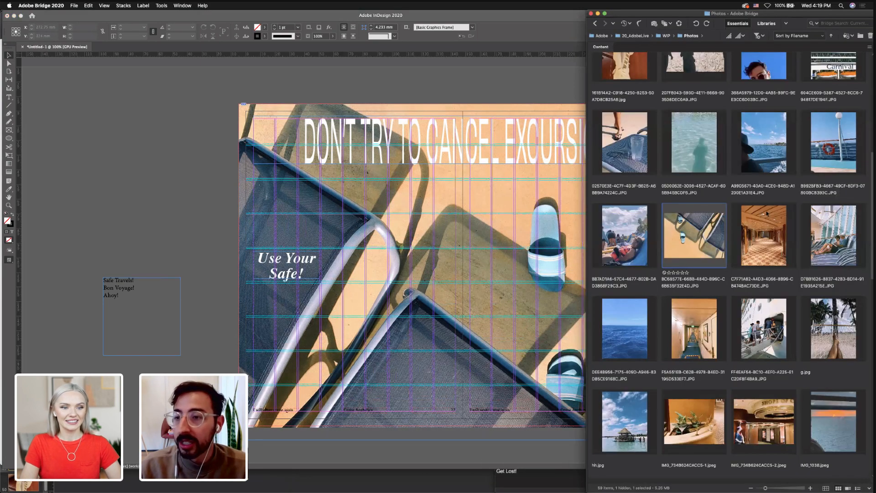
scroll(772, 300, "up", 3)
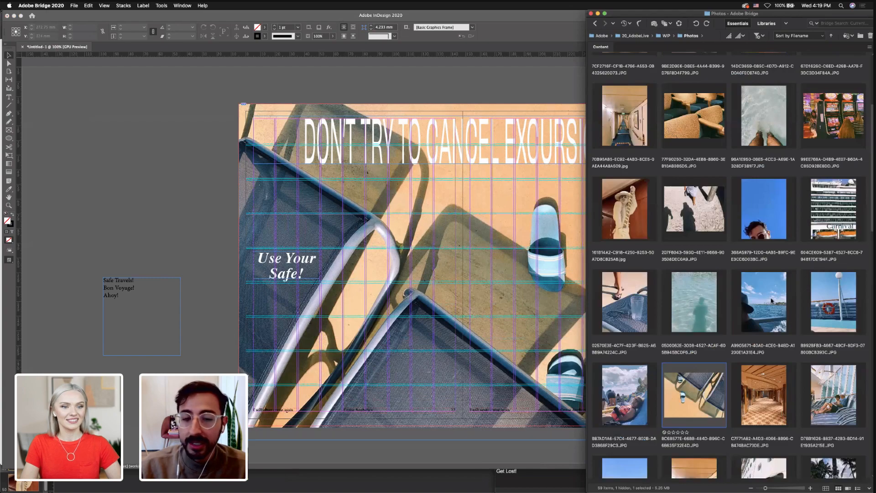
left_click(772, 300)
key("space")
key("space")
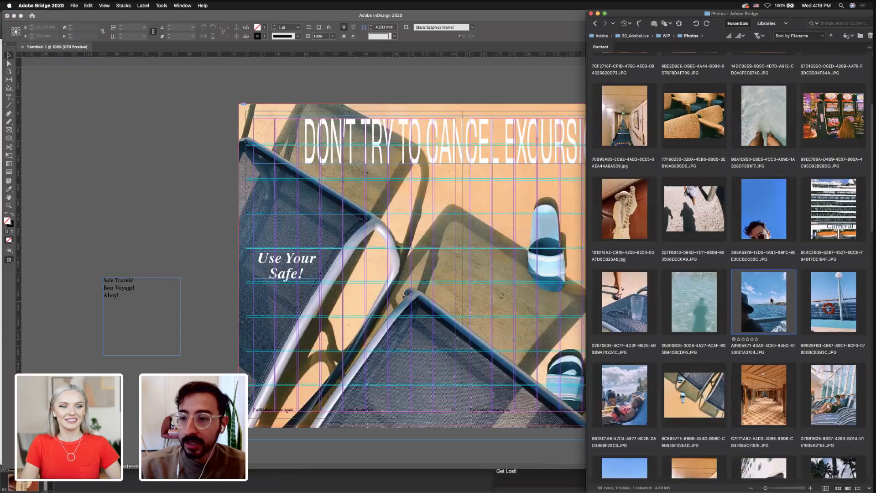
left_click(699, 227)
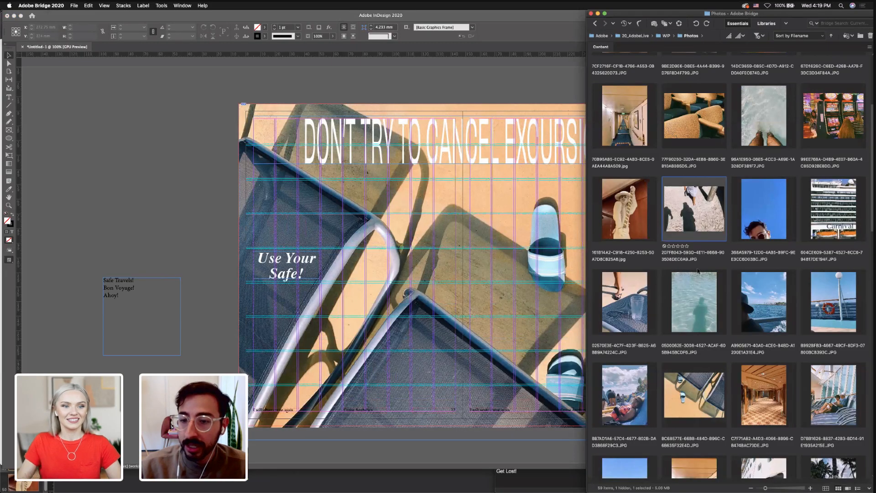
scroll(659, 254, "down", 3)
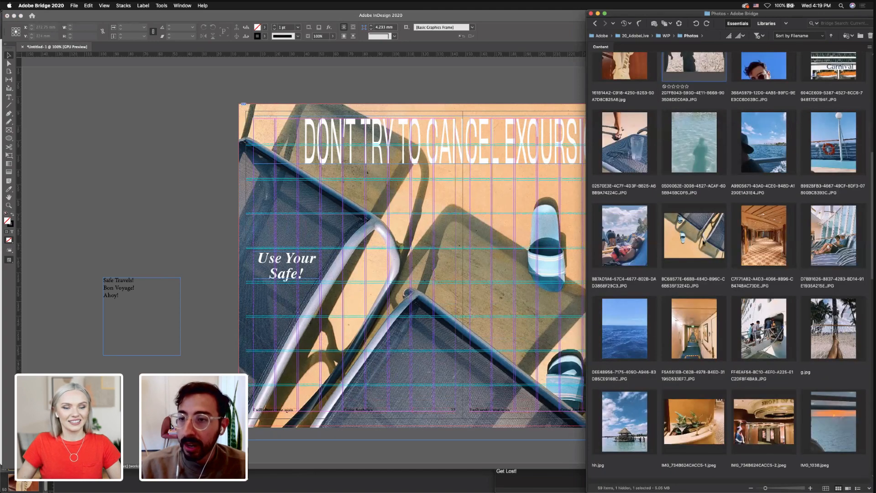
scroll(759, 245, "up", 3)
left_click(772, 219)
left_click_drag(437, 248, 446, 248)
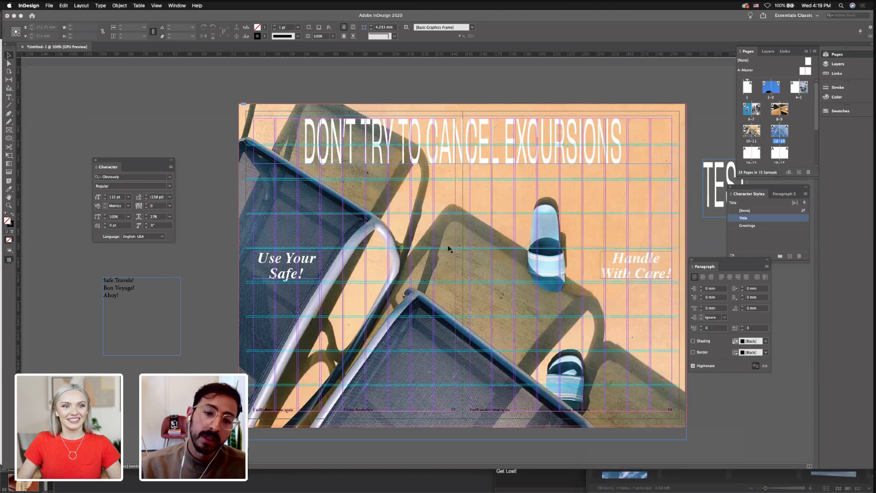
Rotate the placed sea photo upright to 0° within its frame, position it to fill the spread, and deselect it
left_click(464, 266)
left_click(463, 269)
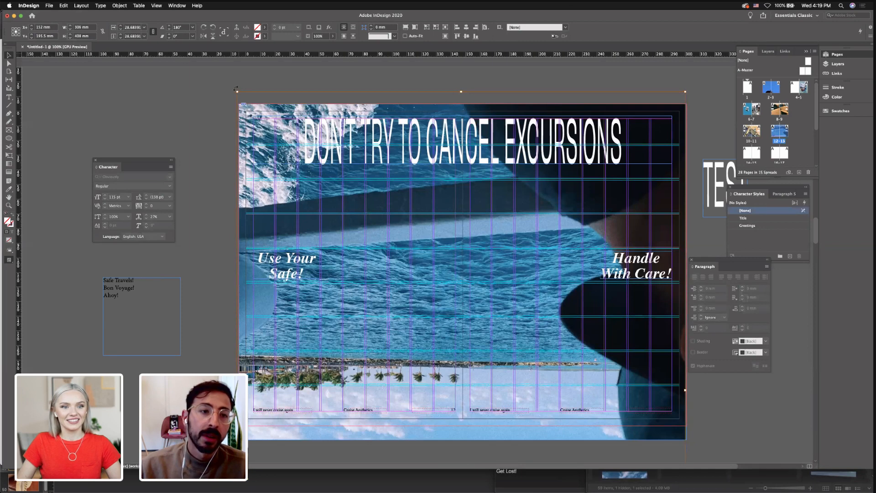
left_click_drag(236, 89, 589, 353)
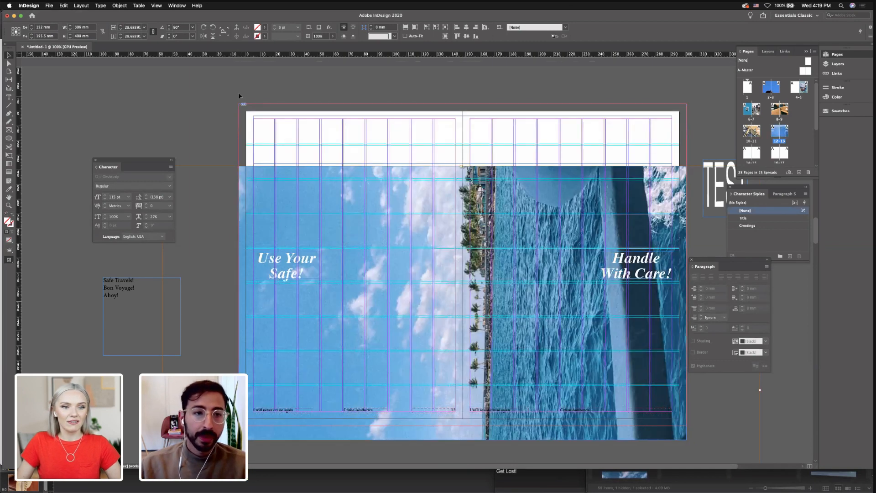
key("super+minus")
key("super+minus")
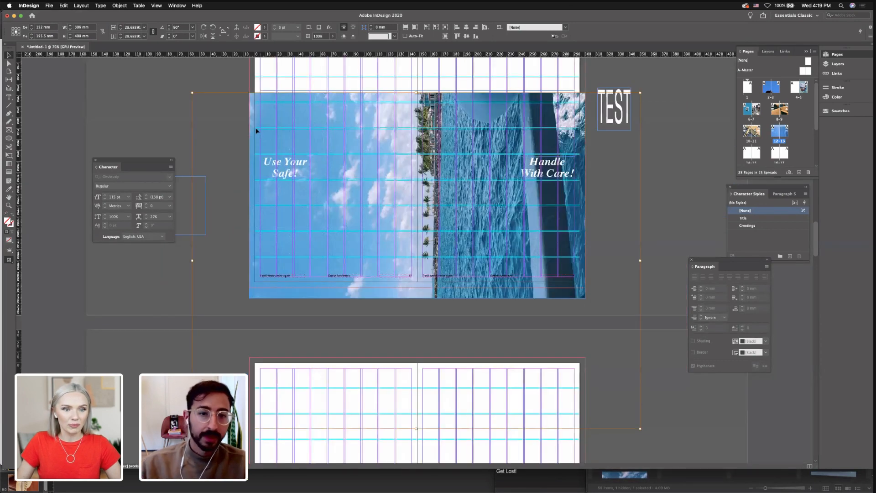
left_click_drag(473, 211, 469, 193)
left_click_drag(451, 224, 467, 201)
left_click_drag(441, 225, 425, 211)
left_click(271, 138)
scroll(296, 286, "up", 5)
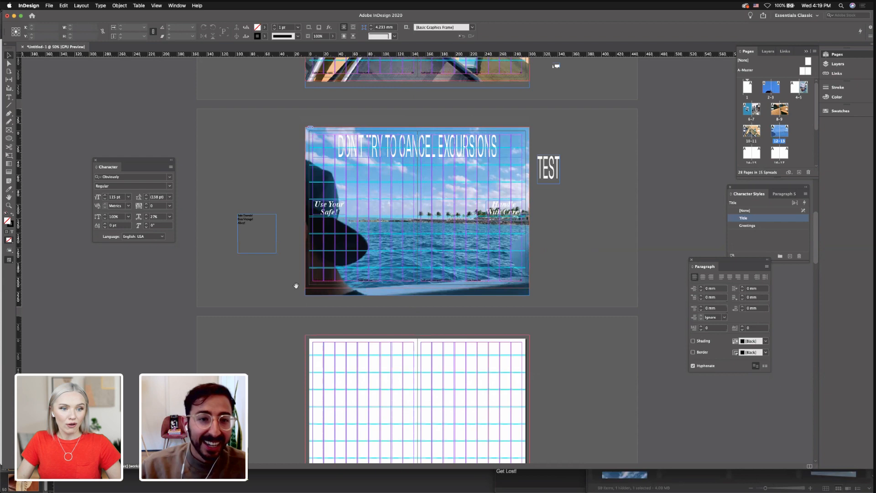
Check the greetings list on the pasteboard beside spread 10–11 and return to spread 12–13
double_click(263, 169)
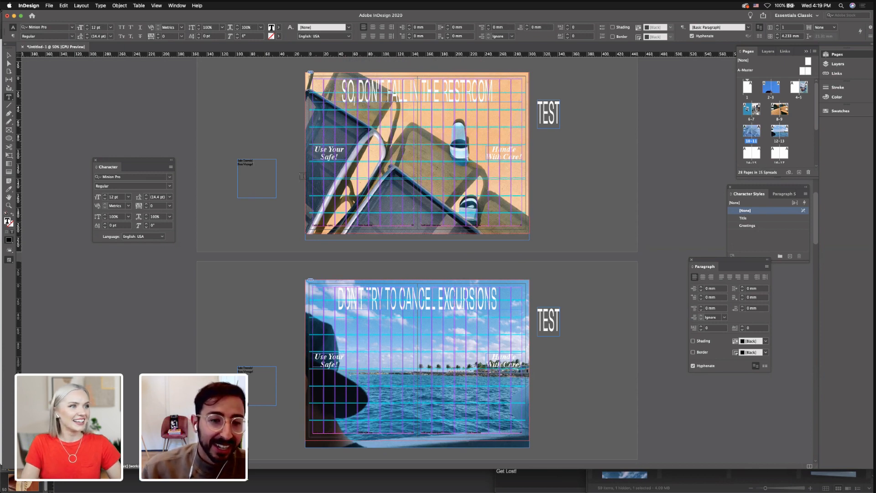
left_click(8, 55)
scroll(235, 299, "down", 4)
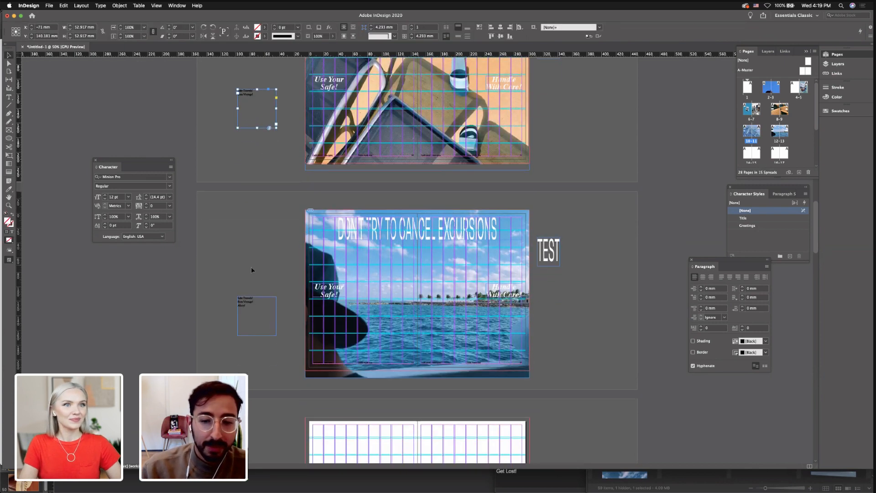
left_click(249, 268)
Preview spread 12–13, move the sea photo upward within its frame to X 153 mm, Y 80 mm, and deselect it
key("w")
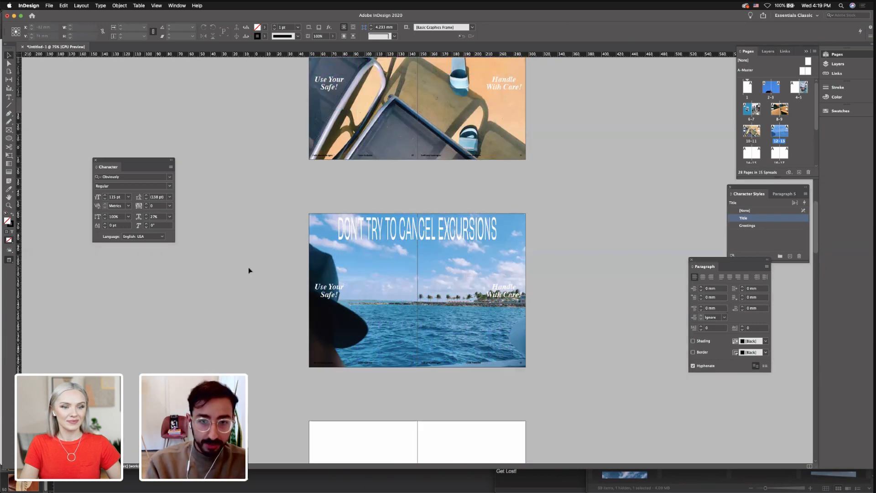
key("super+equal")
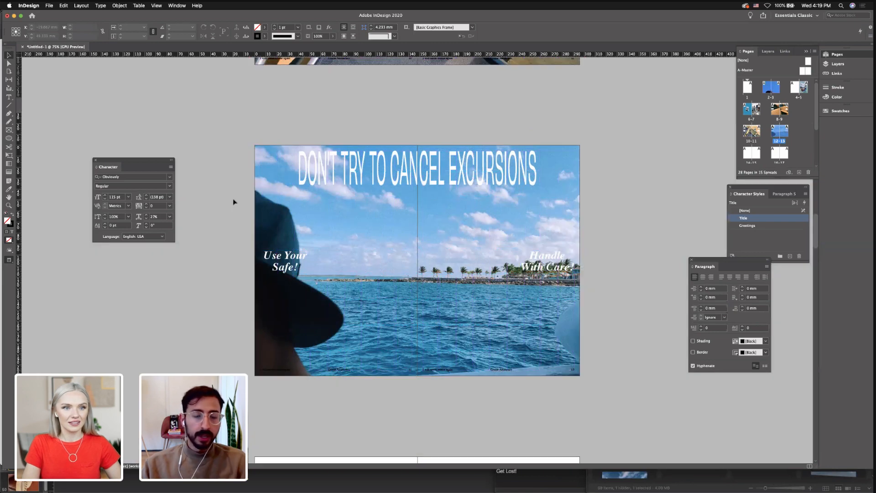
double_click(345, 279)
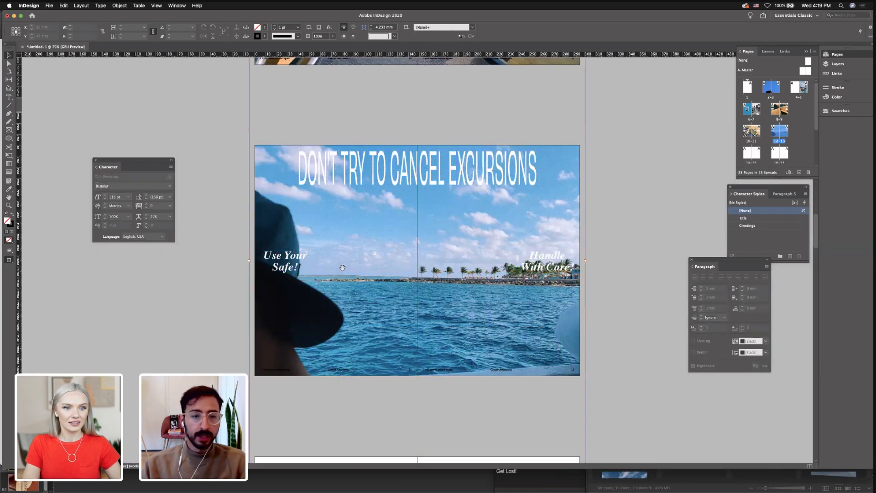
mouse_move(345, 278)
left_mouse_down()
mouse_move(345, 255)
mouse_move(345, 275)
left_mouse_up()
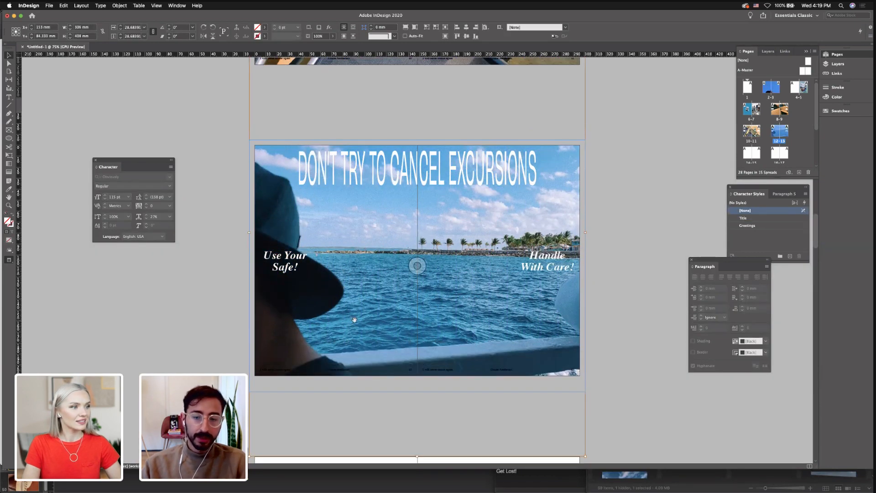
left_click_drag(354, 319, 354, 315)
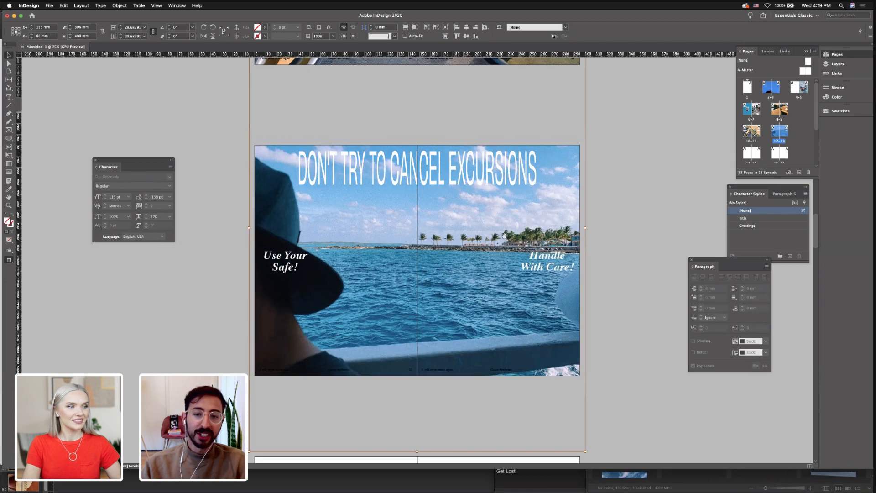
left_click(604, 238)
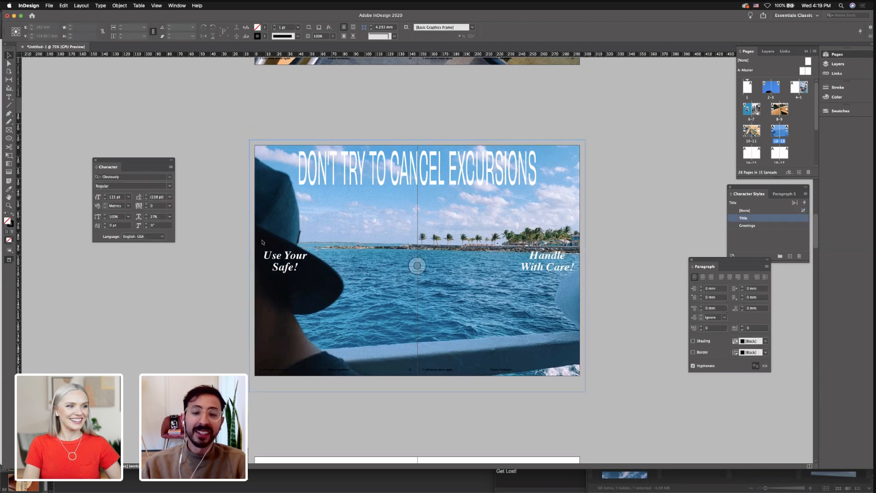
Consult the pasteboard greetings list and replace the left-page greeting "Use Your Safe!" with "Enjoy Your Day!"
left_click(424, 258)
left_click(174, 260)
key("w")
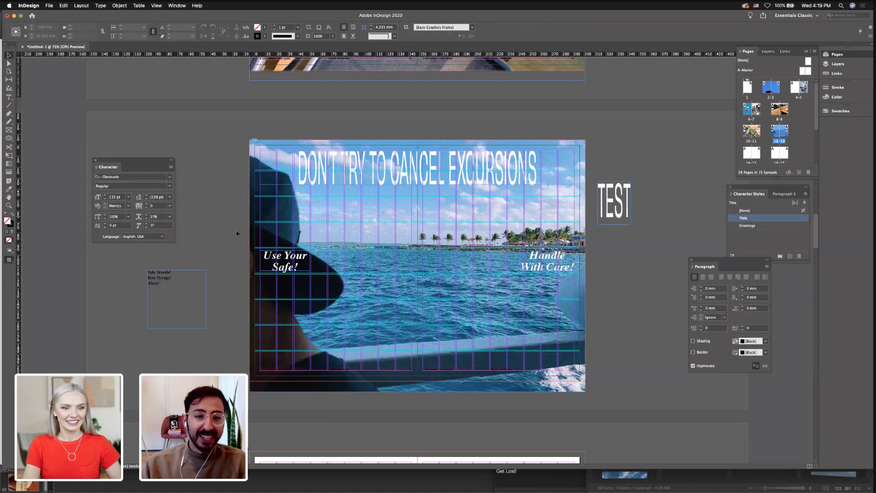
key("w")
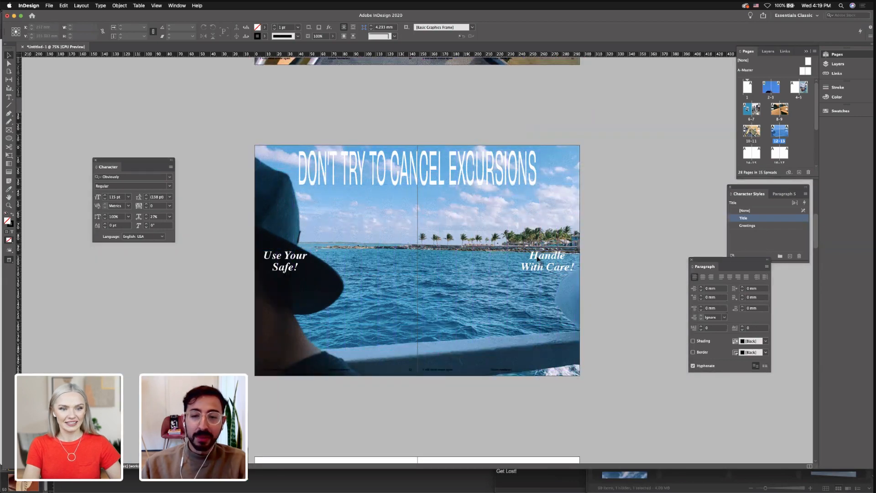
double_click(540, 259)
left_click_drag(265, 257, 298, 271)
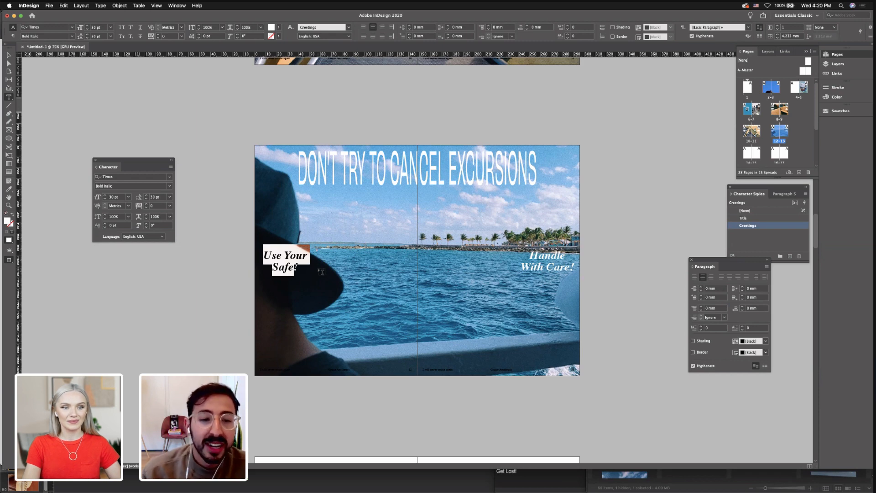
type("Enjoy")
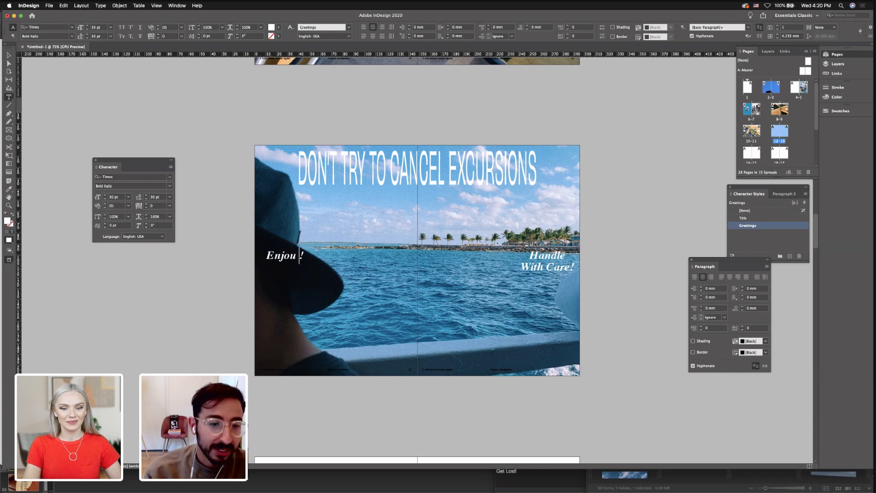
type(" Y")
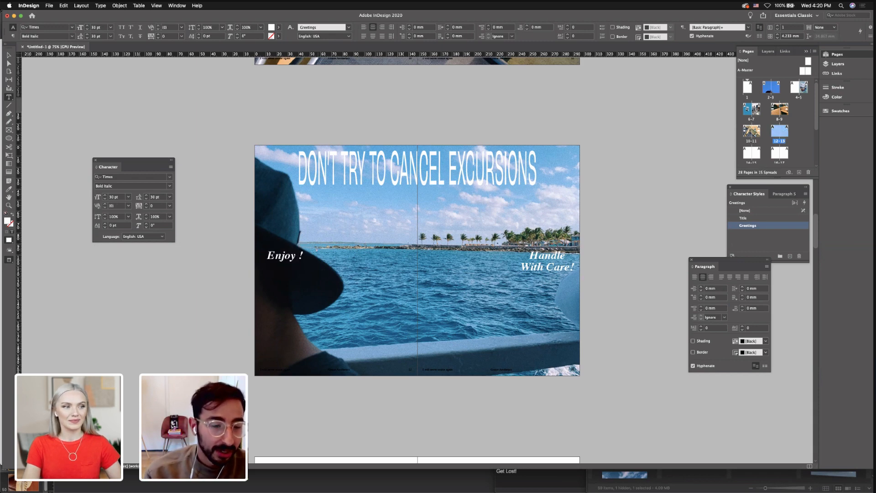
type("our Day!")
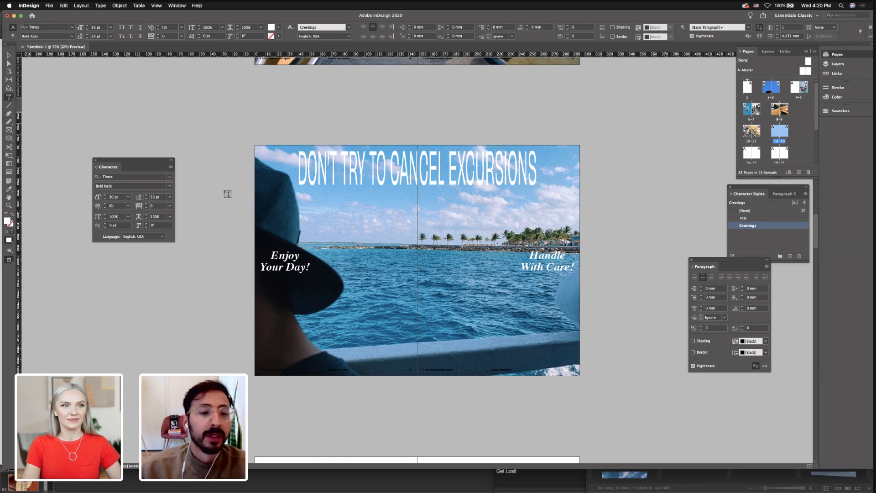
Replace the right-page greeting with "Welcome to the Caribbean!" and widen its frame leftward to about 68 mm so the text fits
left_click_drag(529, 255, 568, 267)
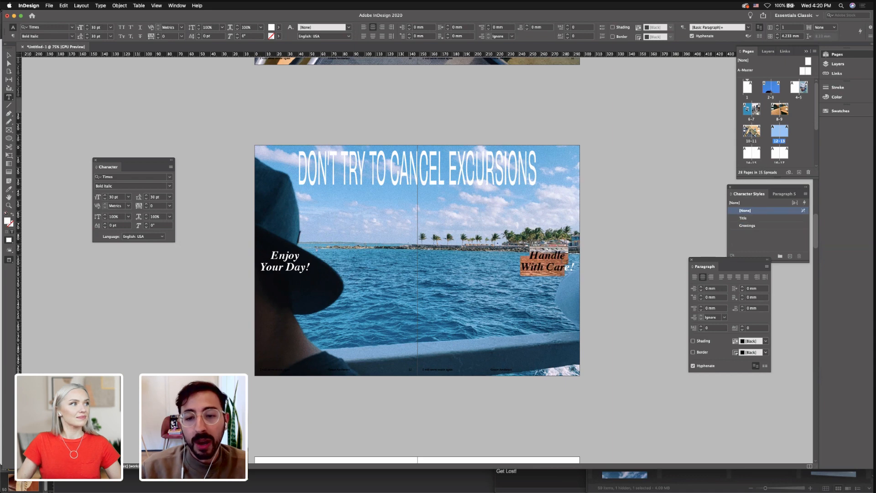
type("Welcom")
type("e to the ")
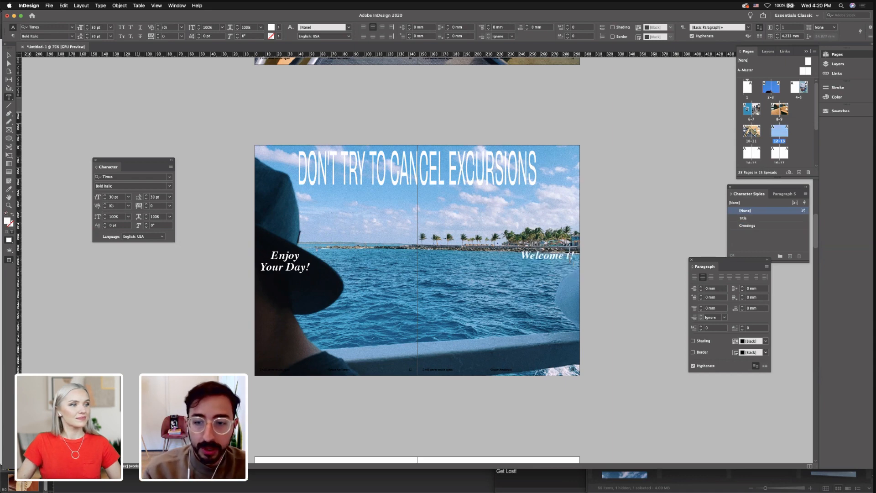
type("cA")
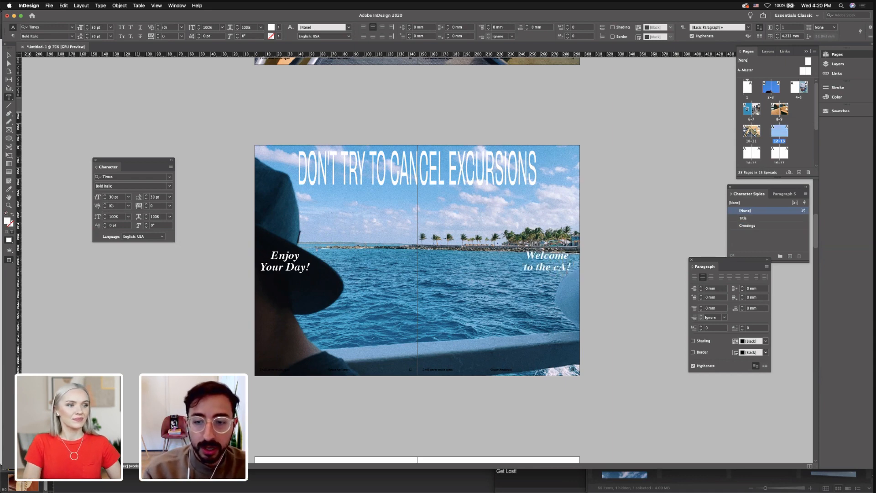
key("BackSpace")
key("BackSpace")
type("Carib")
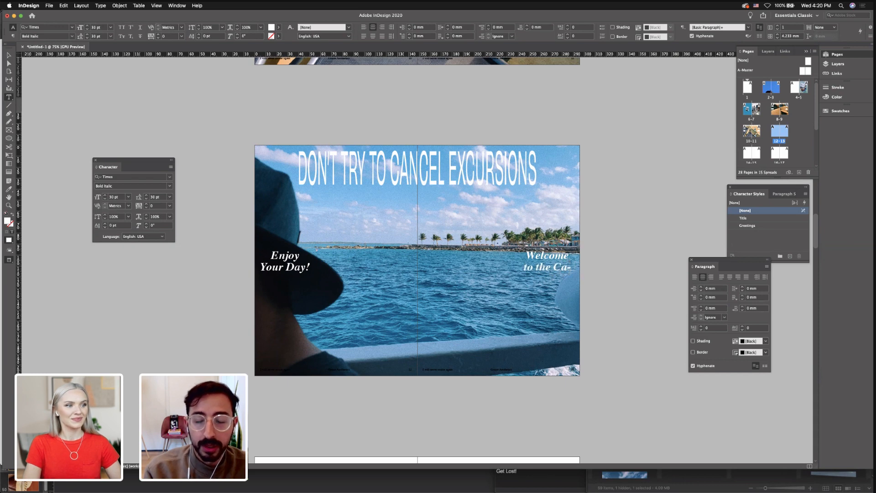
left_click(9, 55)
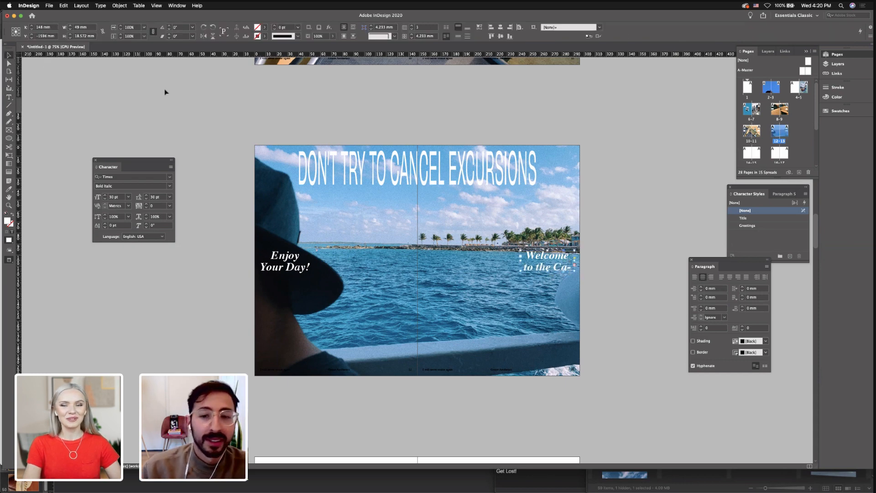
left_click_drag(519, 261, 497, 261)
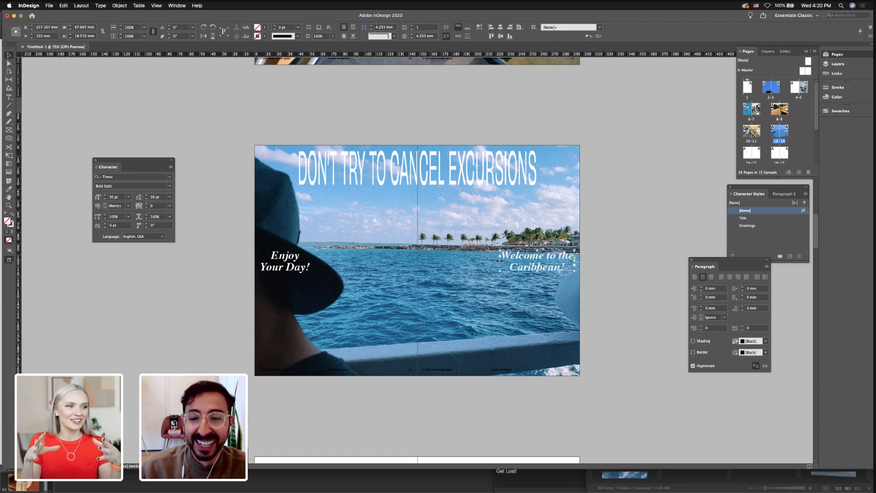
Shift the sea photo on spread 12–13 slightly upward within its frame, to Y about 71 mm, and deselect it
left_click(629, 235)
double_click(534, 231)
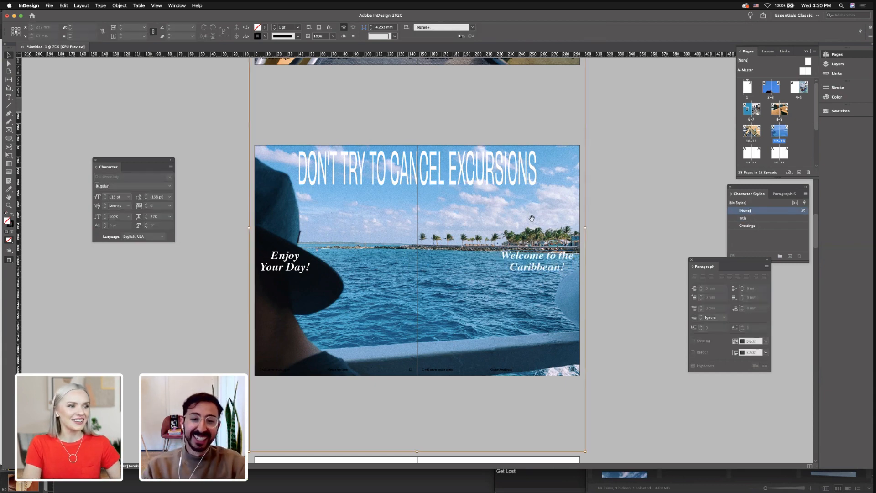
left_click_drag(533, 232, 533, 227)
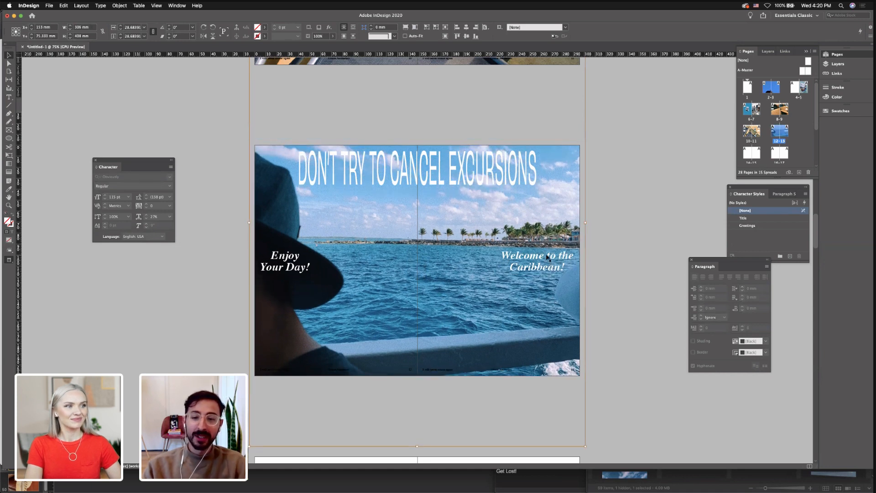
left_click(616, 247)
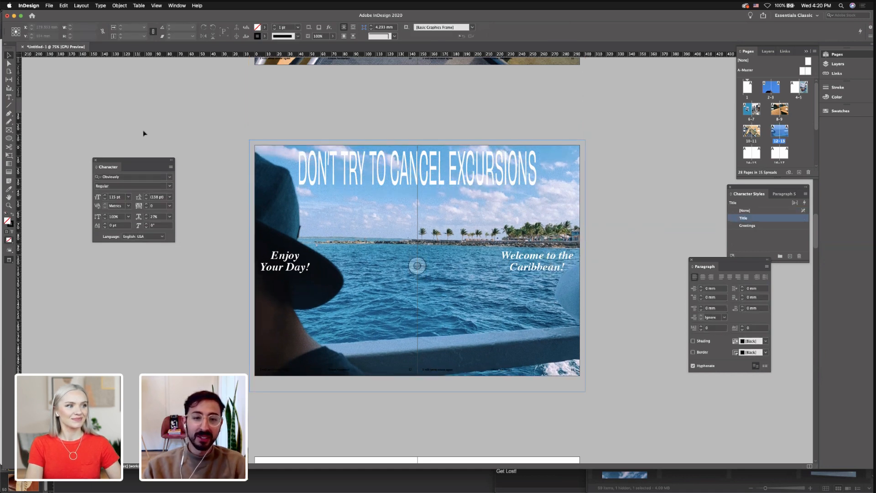
Review spreads 10–11 and 12–13, and duplicate spread 12–13 as a new spread 14–15 ahead of the blank pages
scroll(297, 182, "up", 5)
scroll(302, 226, "up", 5)
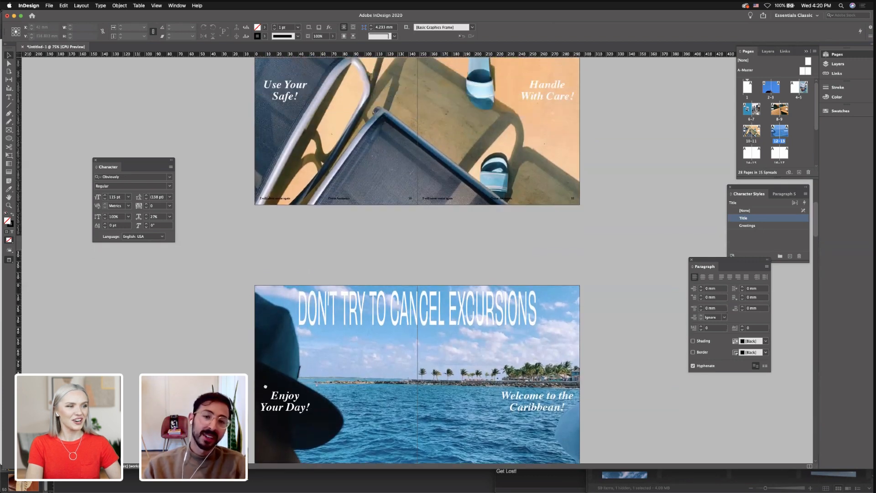
scroll(256, 182, "down", 6)
scroll(248, 160, "up", 1)
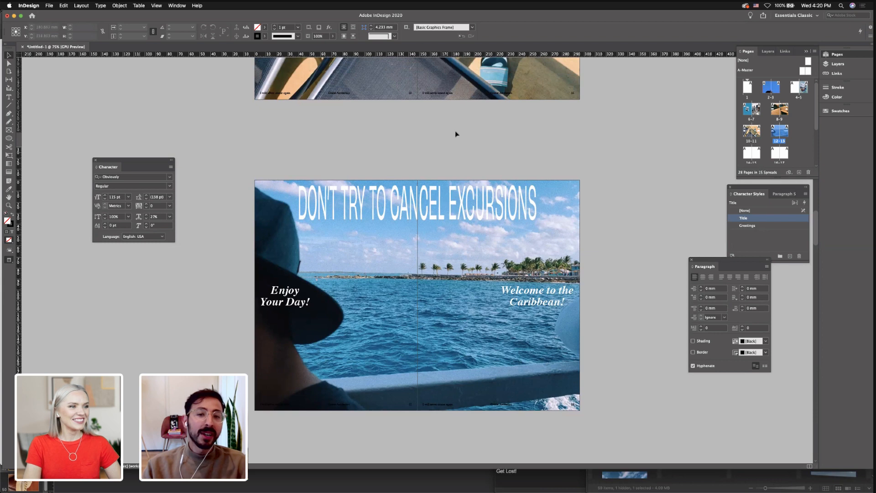
scroll(470, 140, "down", 1)
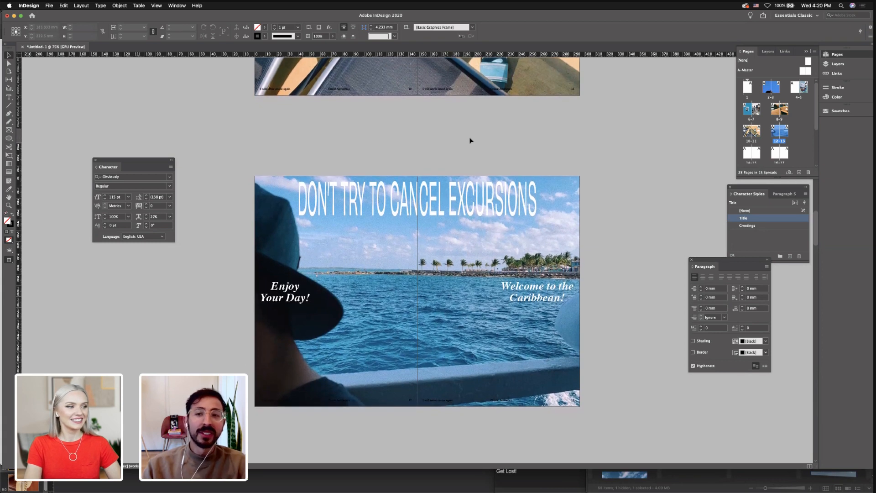
scroll(600, 149, "down", 8)
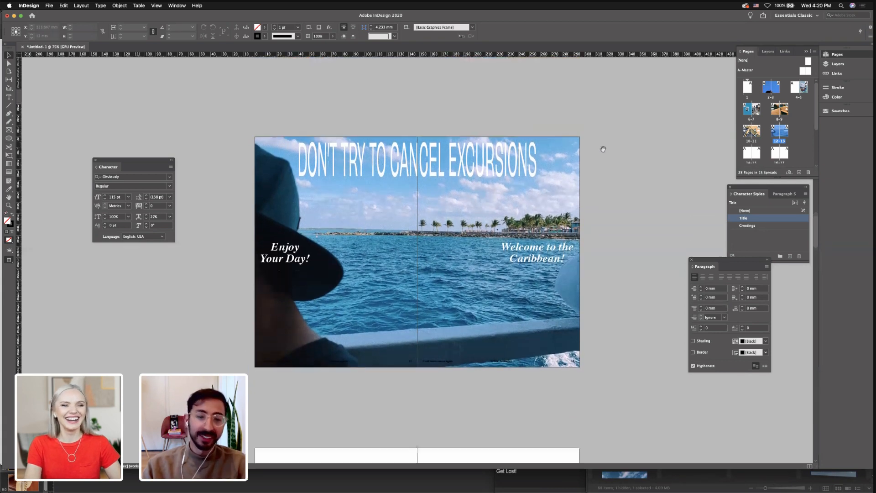
scroll(598, 121, "down", 4)
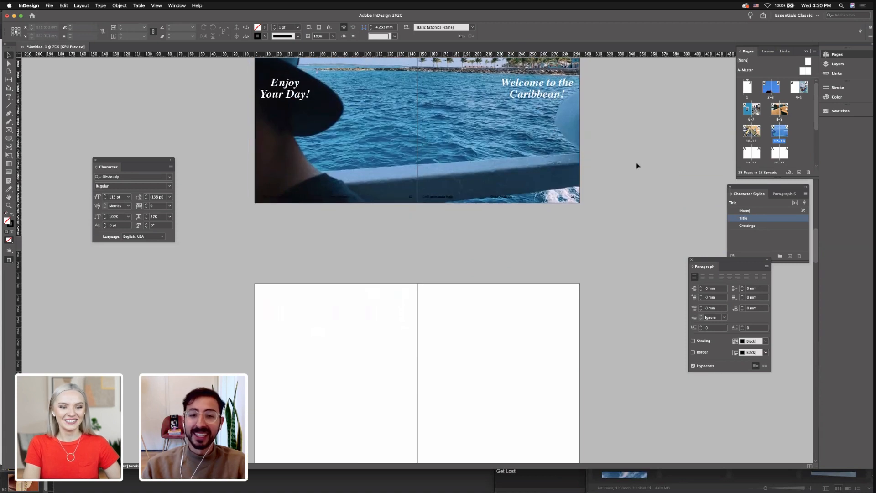
scroll(626, 173, "up", 1)
scroll(626, 173, "up", 1)
left_click_drag(774, 139, 791, 139)
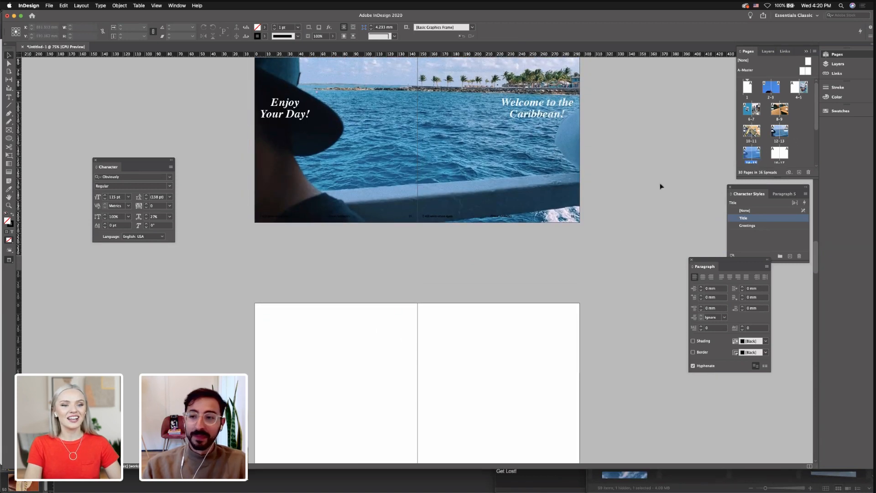
scroll(619, 192, "down", 6)
scroll(658, 302, "up", 4)
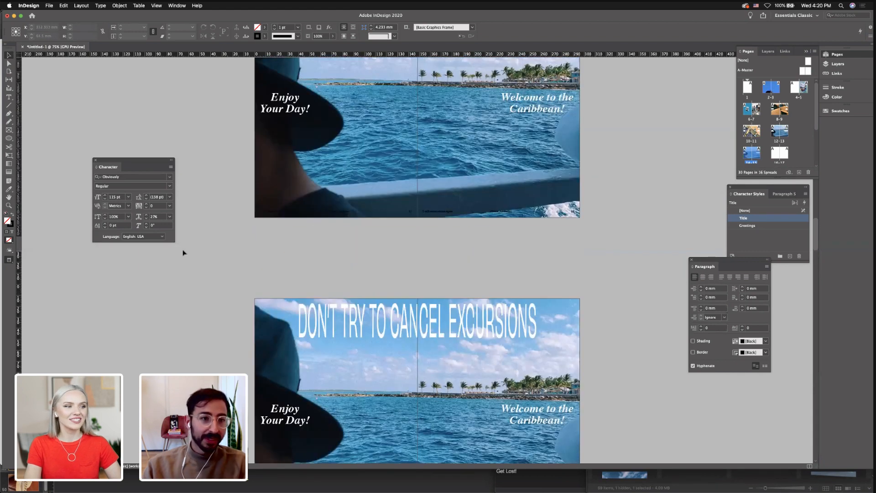
Show the guides and pasteboard, and replace the left-page greeting "Enjoy Your Day!" on the duplicated spread with "No Refunds!" on two lines
key("w")
double_click(184, 133)
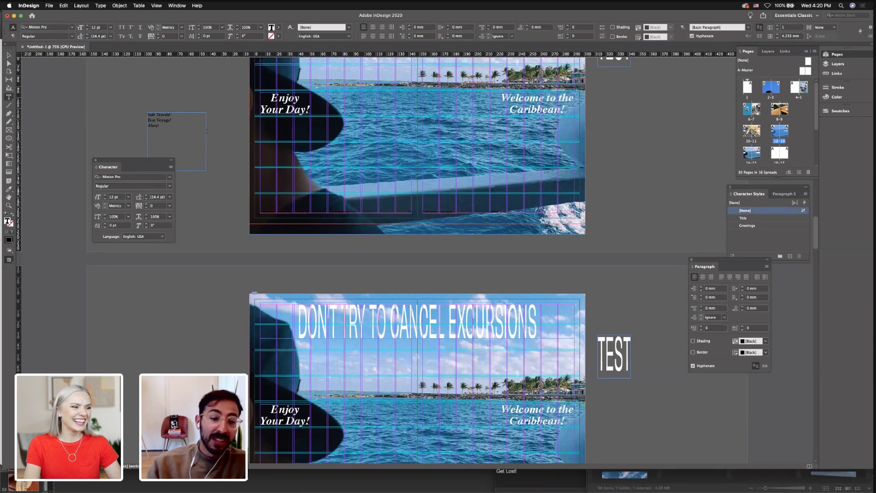
scroll(272, 355, "down", 4)
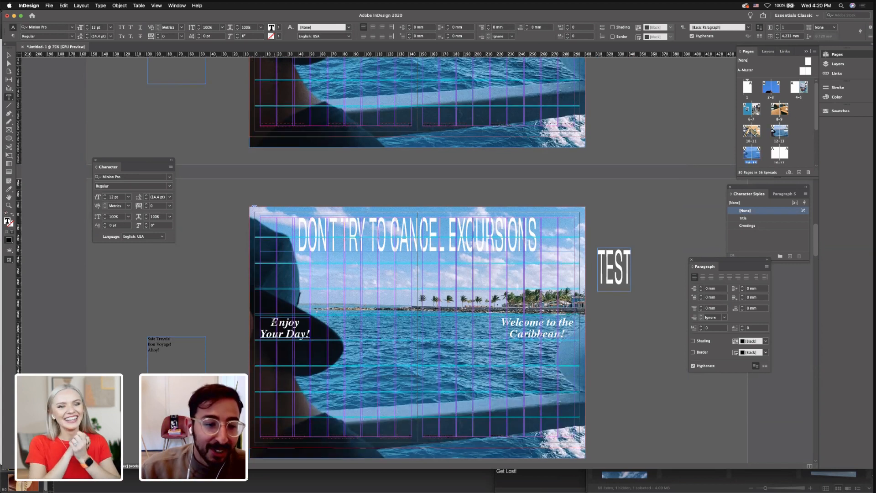
left_click_drag(270, 323, 306, 332)
type("No!")
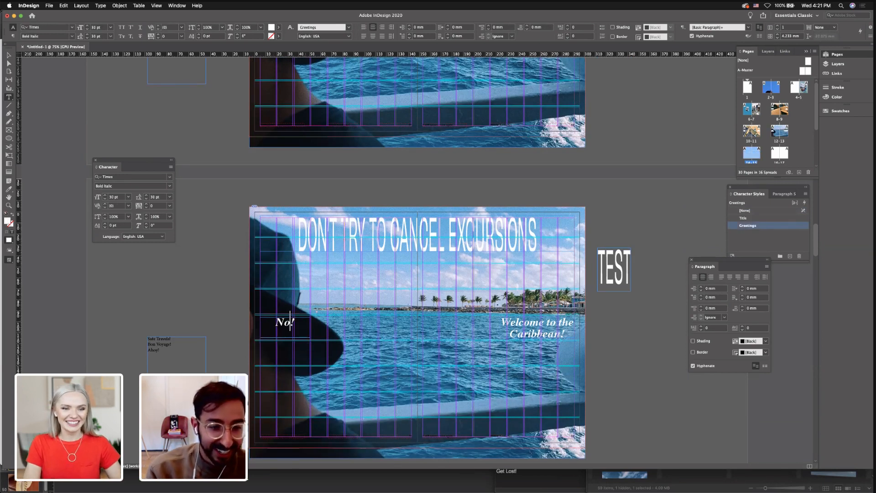
key("Return")
type("Refuns")
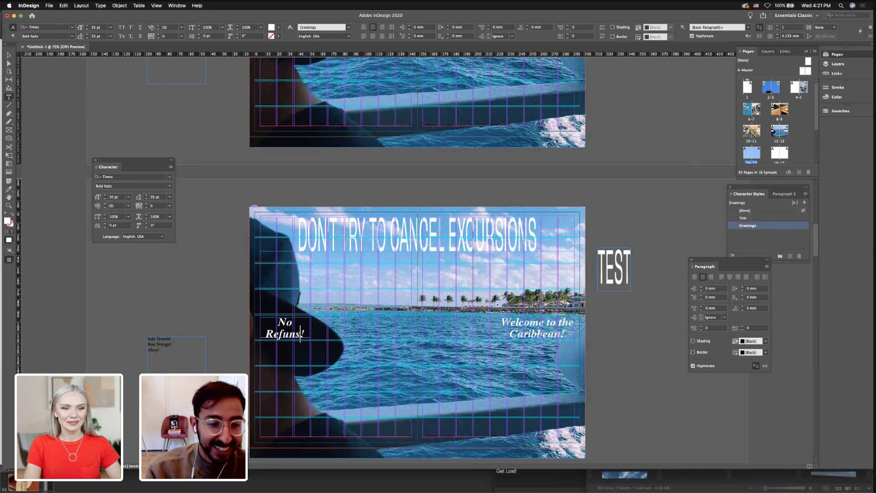
key("BackSpace")
type("ds")
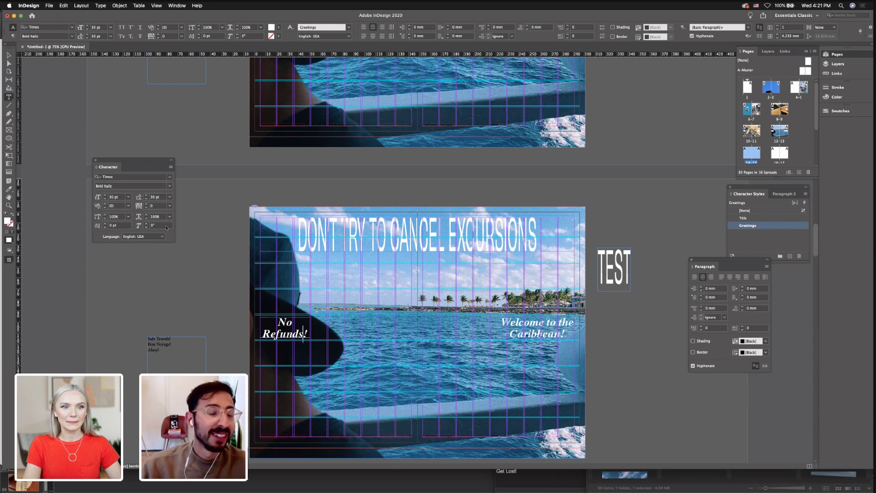
Deselect the greeting text and preview the "No Refunds!" spread without guides
key("super+Tab")
key("super+Tab")
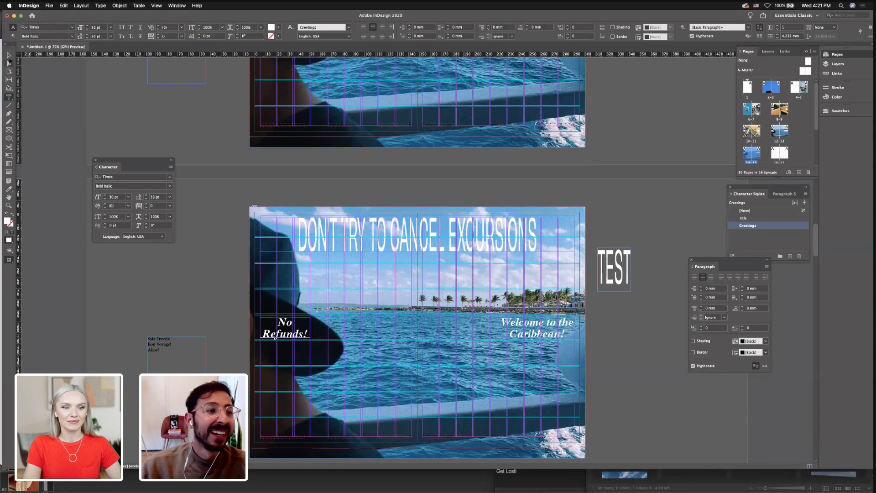
left_click(9, 60)
left_click(211, 280)
key("w")
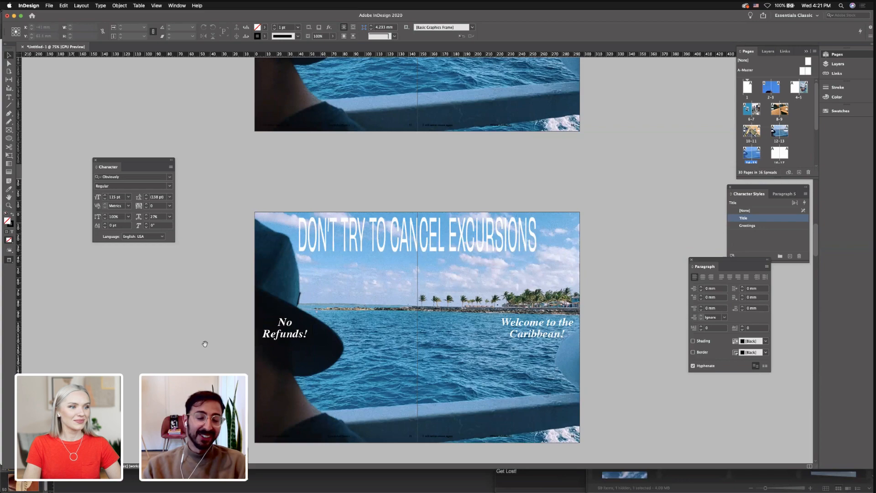
Turn the guides back on and move the "Enjoy Your Day!" spread after the "No Refunds!" spread, making it pages 14–15
key("w")
scroll(620, 139, "down", 10)
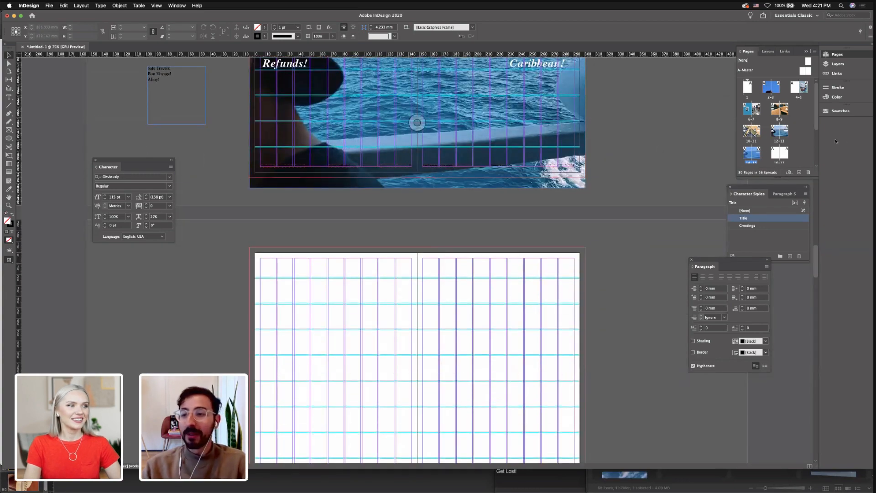
scroll(616, 145, "up", 10)
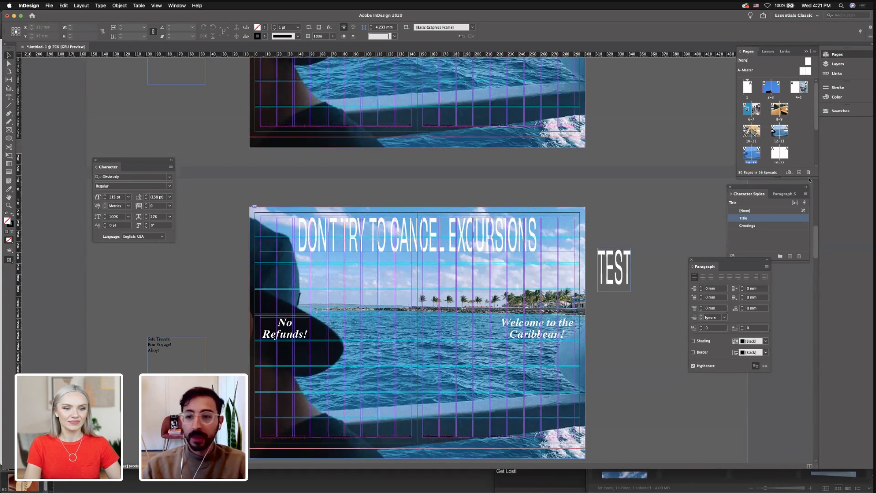
double_click(780, 133)
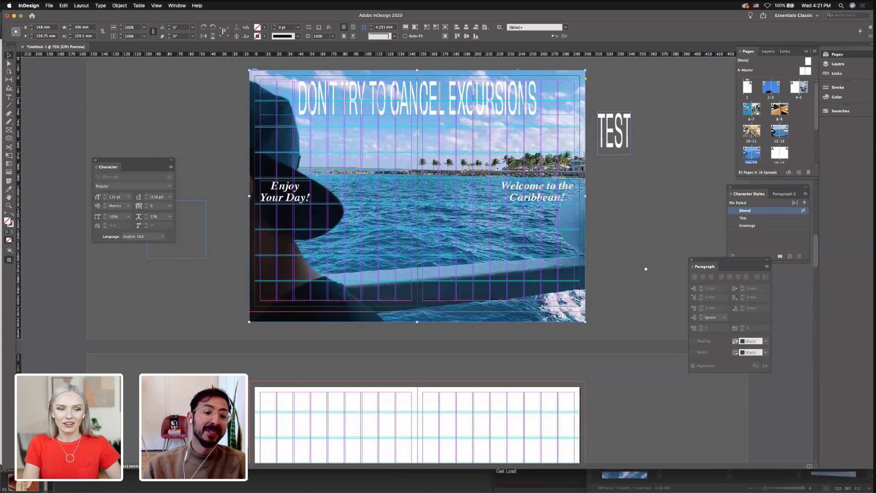
Add "Iceberg Ahead!" and "Don't Turn Bottom Up!" to the pasteboard greetings list beside the "Enjoy Your Day!" spread and deselect it
scroll(427, 313, "up", 3)
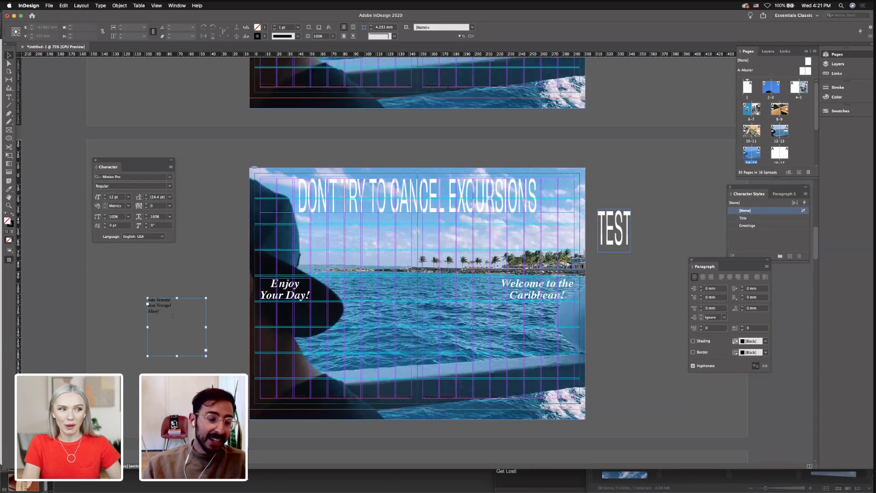
double_click(158, 315)
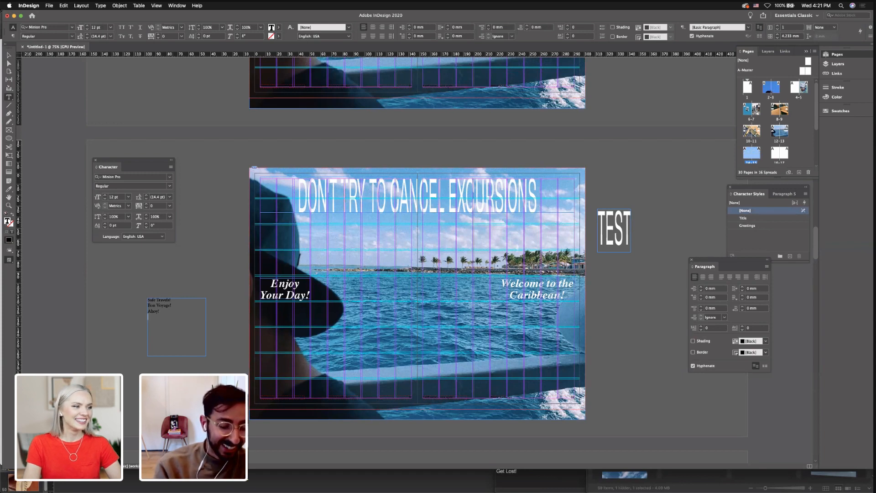
type("Iceberg")
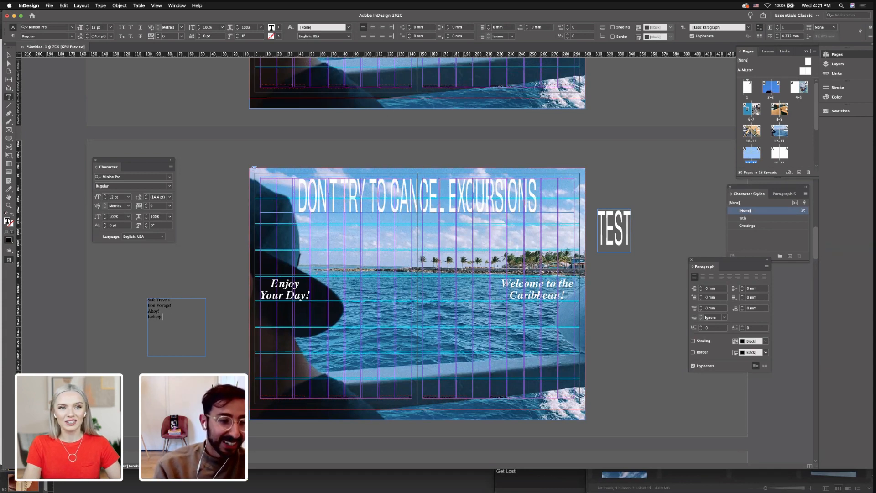
type(" Ahead!")
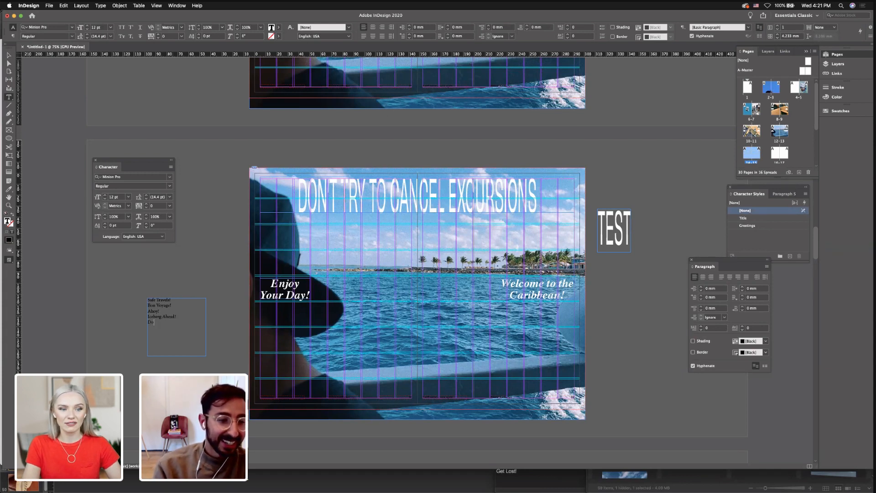
key("BackSpace")
key("BackSpace")
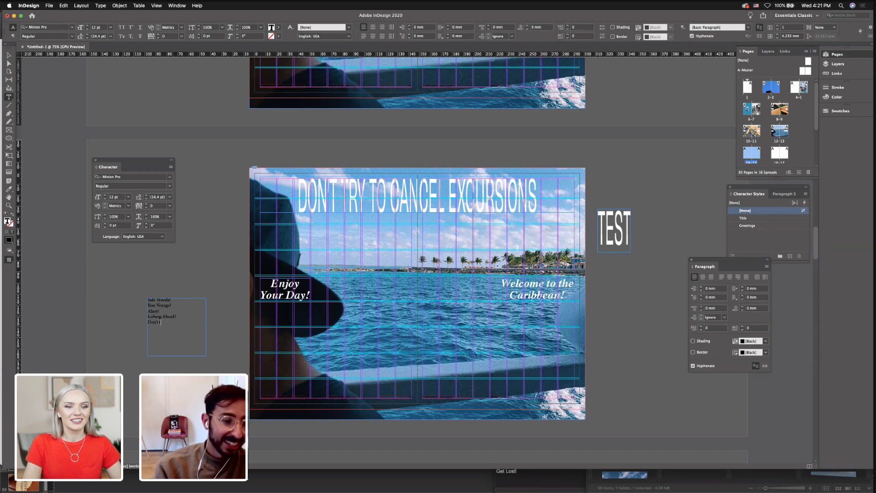
type("urn B")
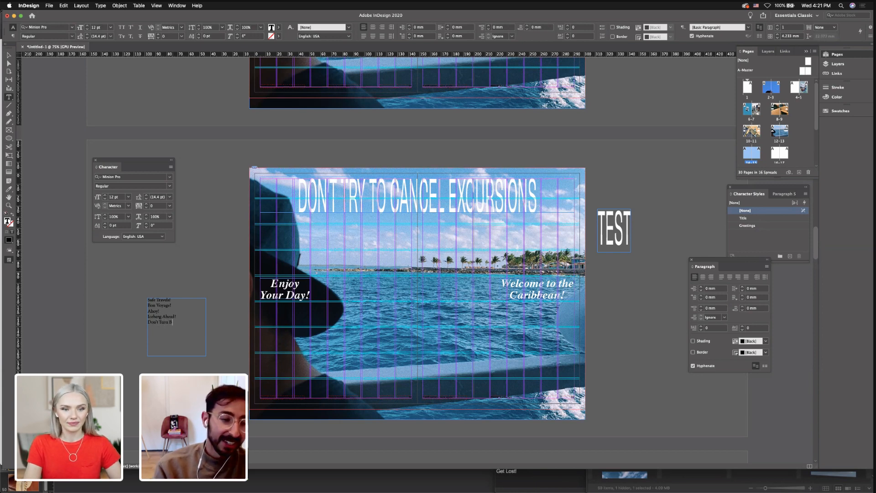
type("ottom u")
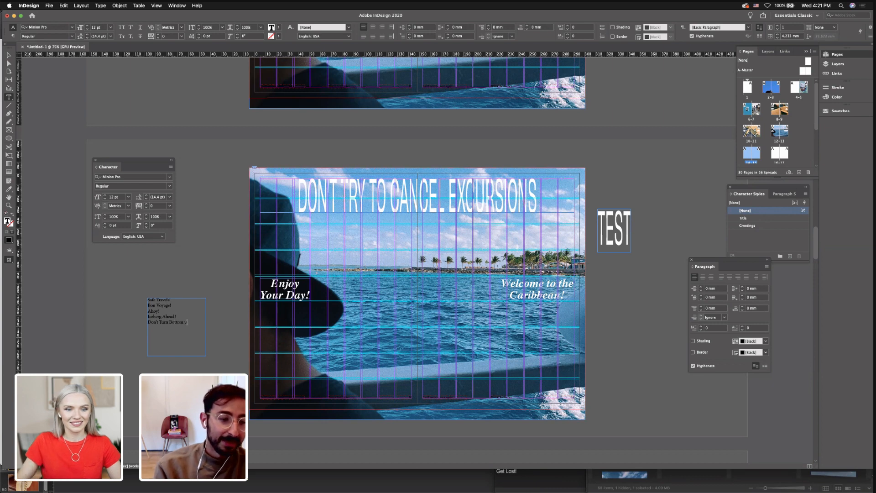
type("P!")
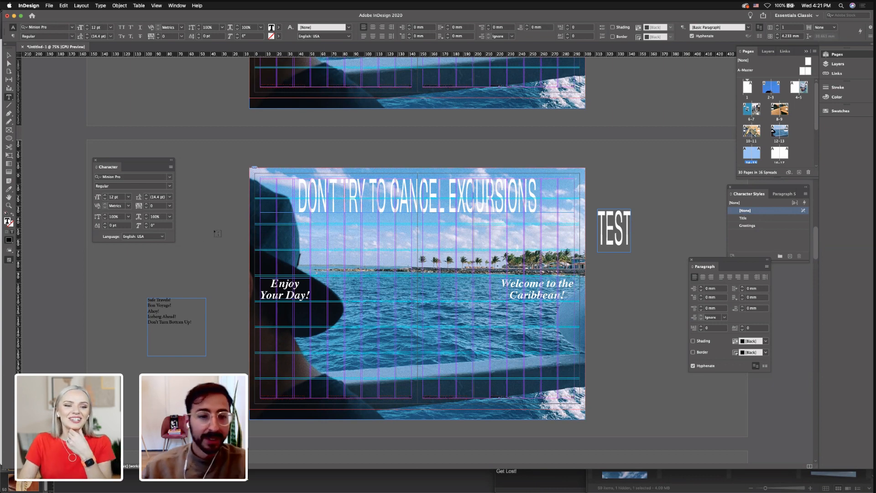
left_click(9, 55)
left_click(256, 133)
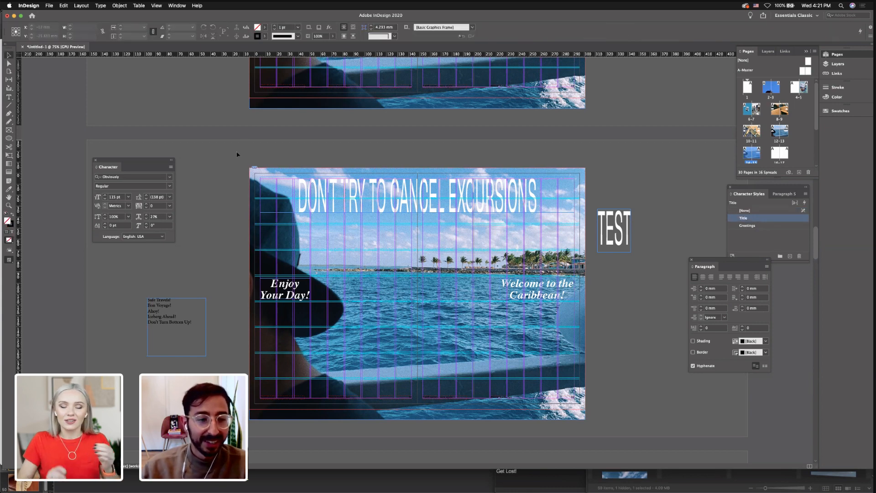
scroll(237, 154, "up", 3)
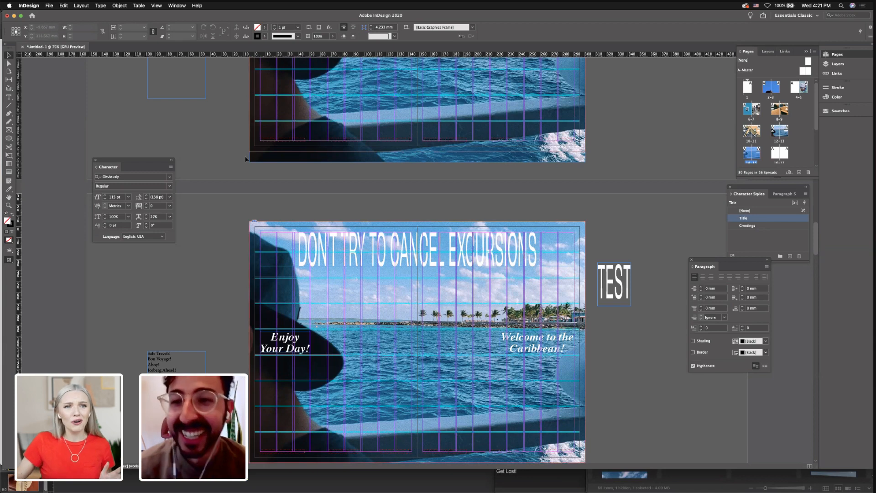
scroll(296, 229, "down", 5)
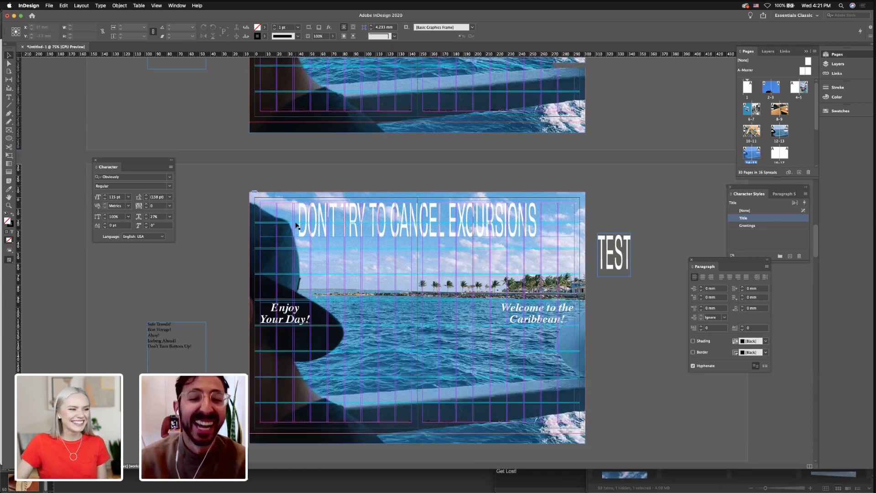
scroll(297, 229, "down", 14)
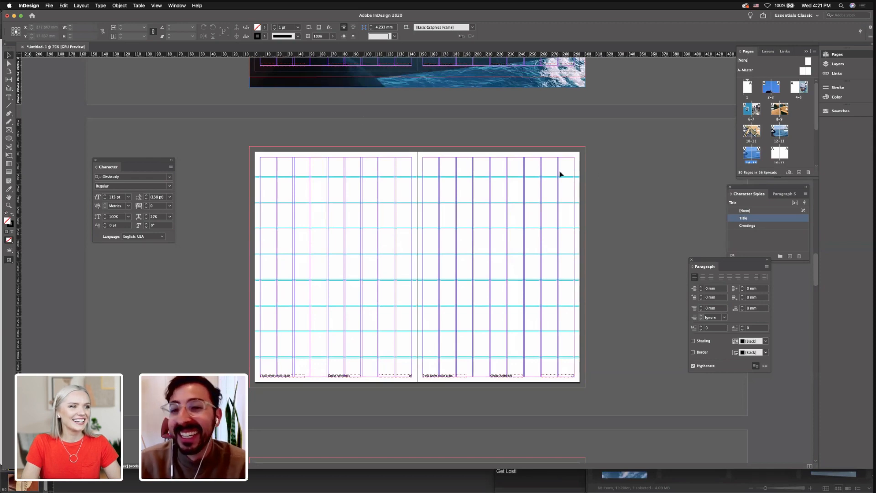
scroll(561, 174, "up", 16)
scroll(451, 168, "up", 6)
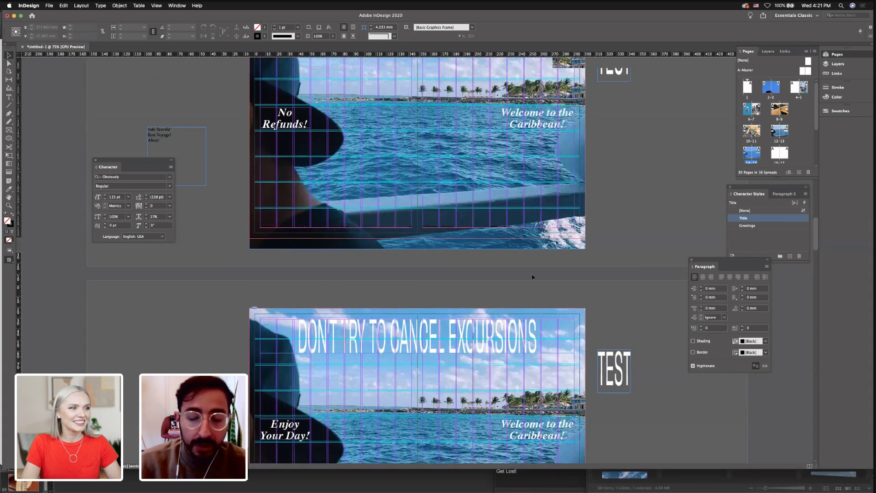
scroll(532, 275, "down", 6)
Copy "However, I Still Felt Depressed" from the TextEdit chapters list, replace the "Enjoy Your Day!" spread's title with it and deselect it
left_click(580, 479)
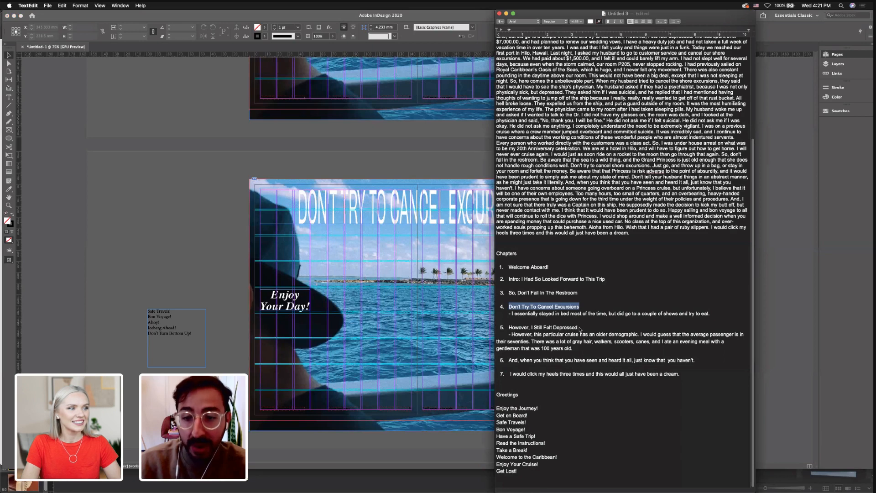
left_click_drag(578, 328, 509, 327)
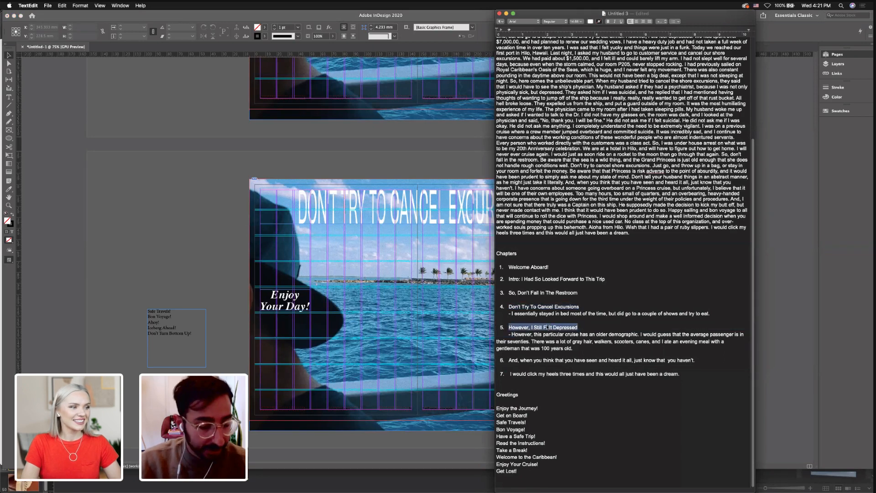
key("super+c")
double_click(364, 210)
key("super+a")
key("super+v")
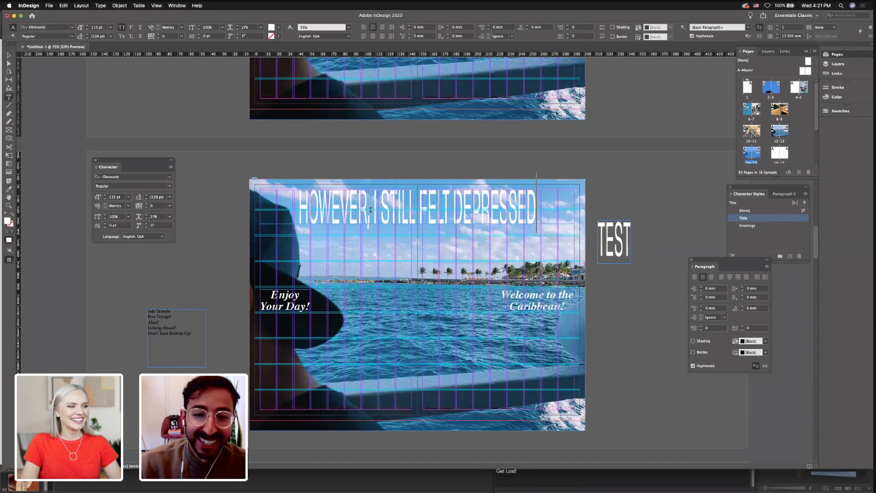
left_click(8, 55)
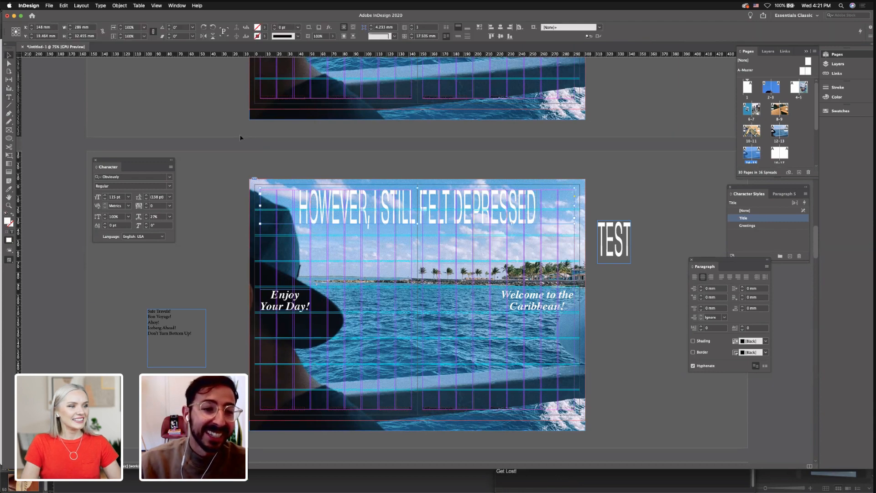
left_click(638, 393)
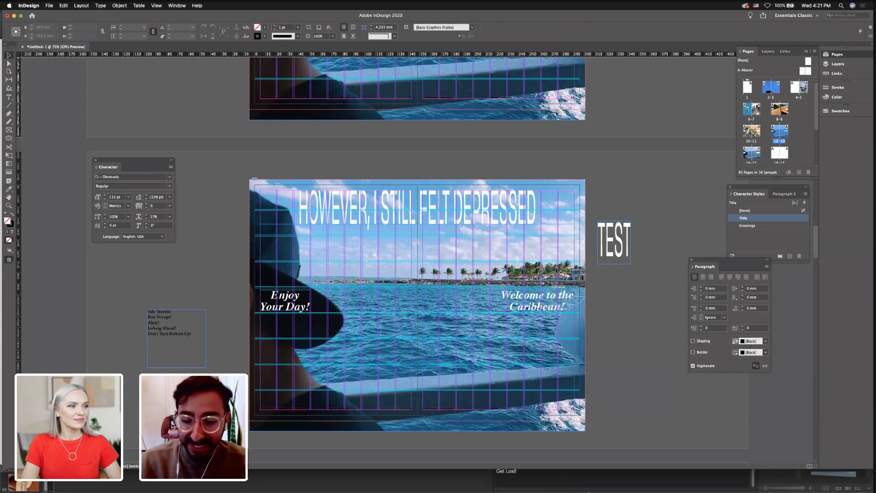
Switch to Adobe Bridge, pick the ship corridor photo with the blue carpet and preview it full screen
left_click(510, 488)
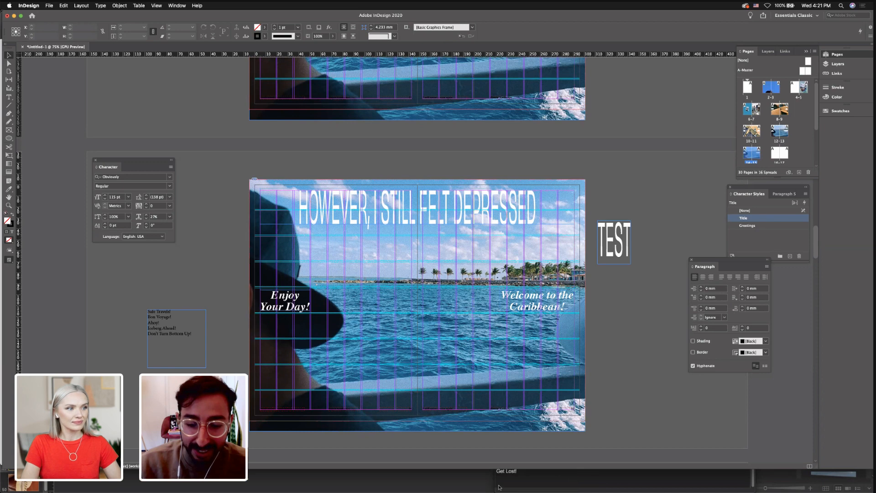
left_click(504, 487)
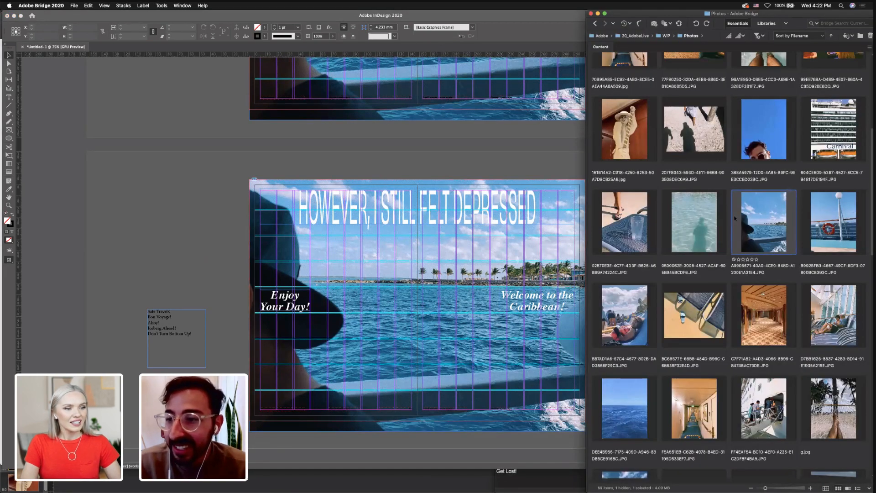
scroll(734, 218, "up", 5)
scroll(735, 218, "down", 5)
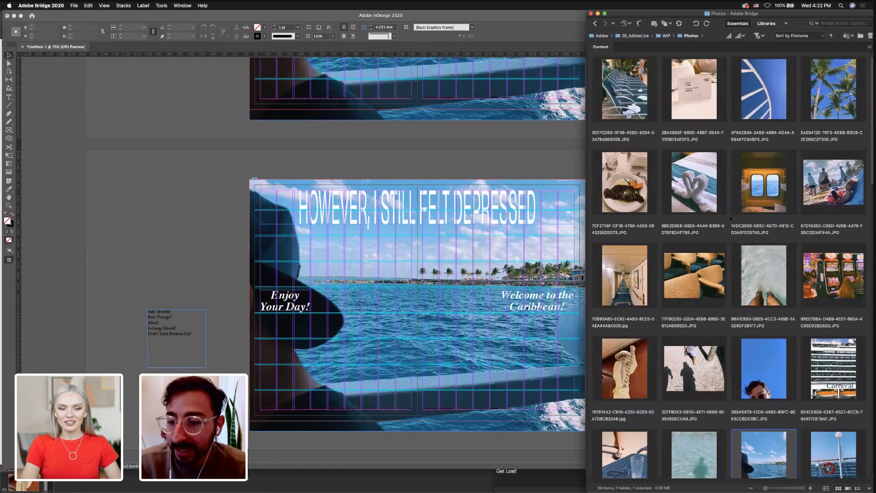
left_click(708, 301)
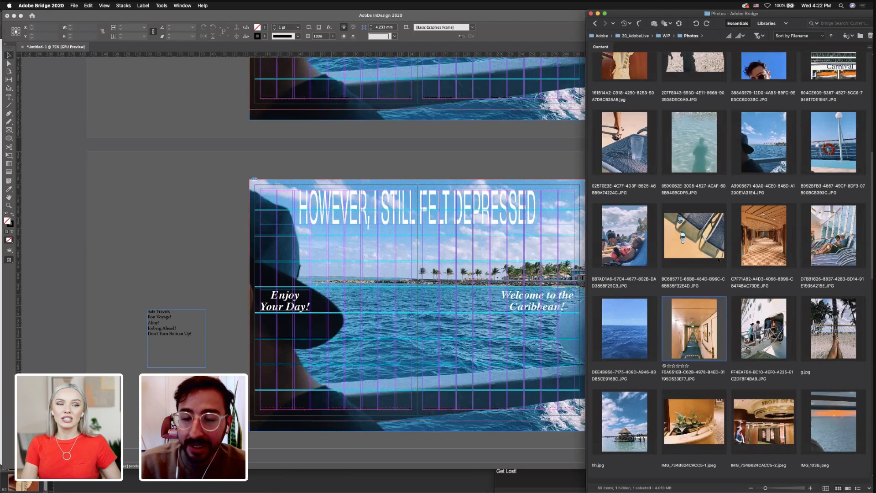
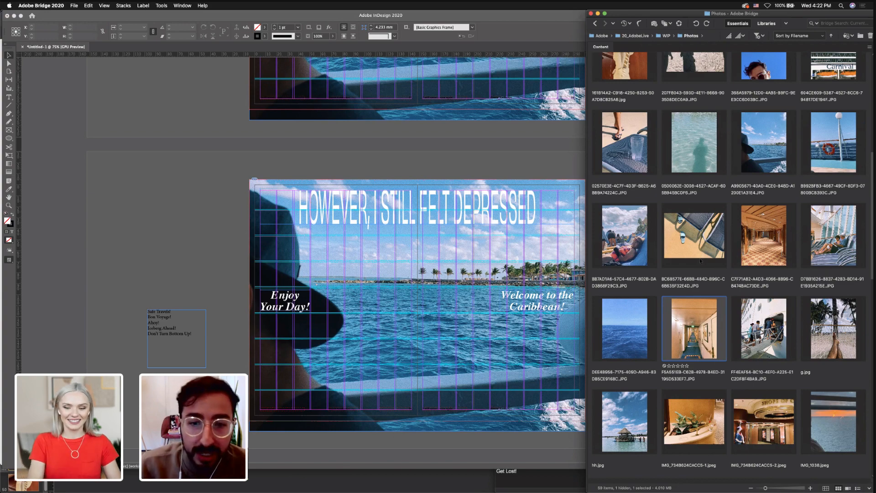
scroll(692, 186, "down", 3)
key("space")
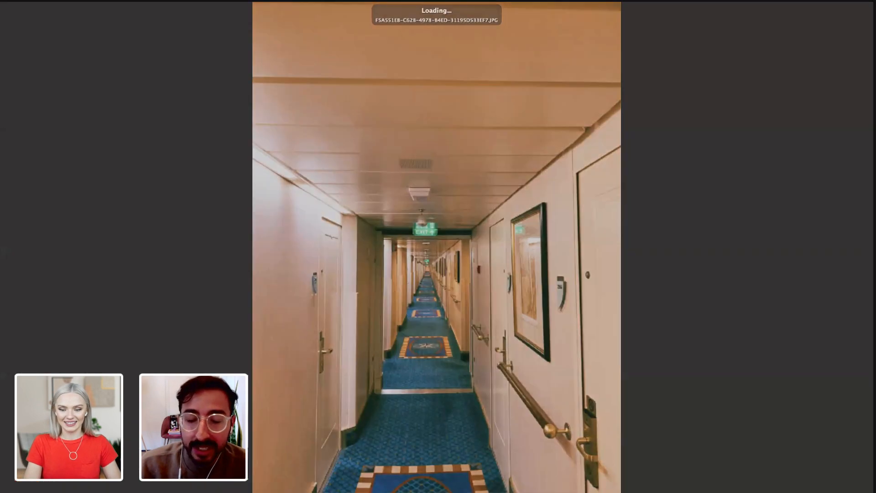
key("space")
left_click_drag(692, 178, 464, 284)
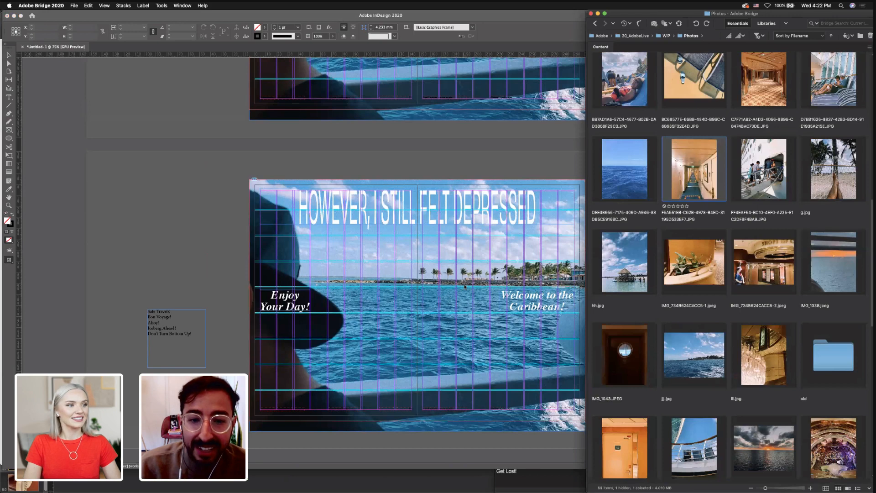
left_click(463, 283)
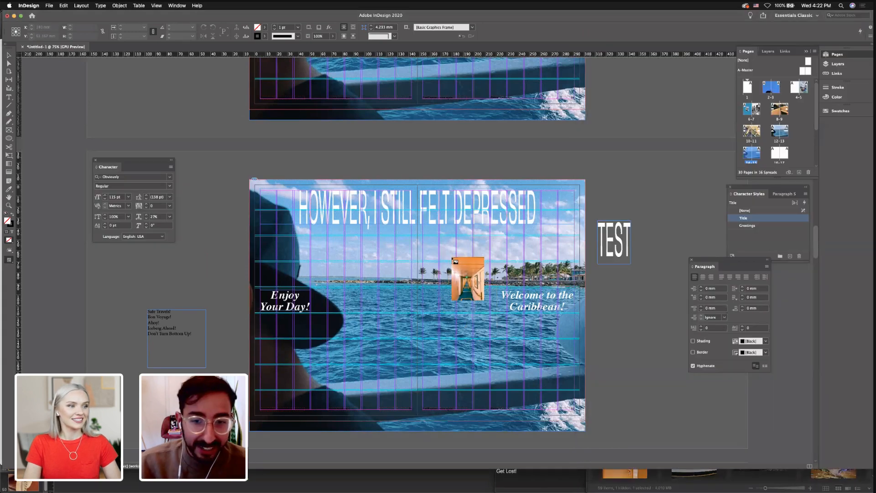
key("w")
key("w")
mouse_move(453, 259)
left_mouse_down()
mouse_move(473, 263)
mouse_move(454, 259)
left_mouse_up()
key("BackSpace")
Replace the full-bleed background photo on the "However, I Still Felt Depressed" spread with the corridor photo and undo the sideways shift
left_click(425, 250)
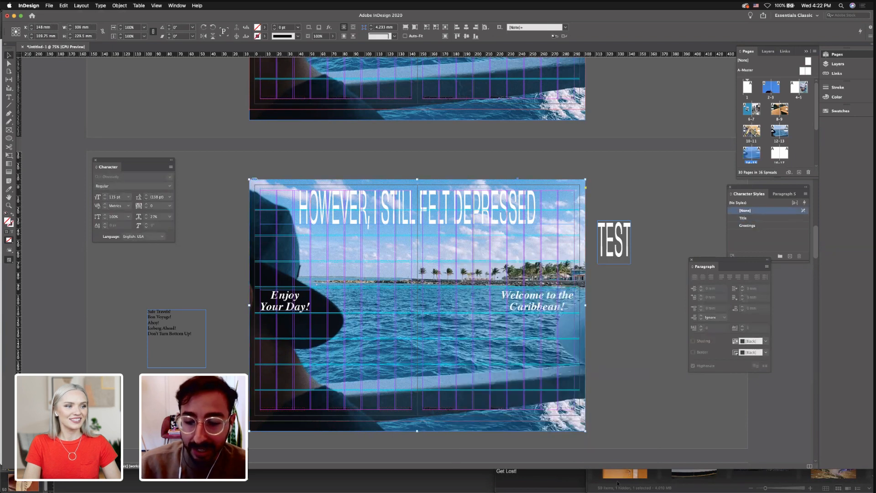
key("super+Tab")
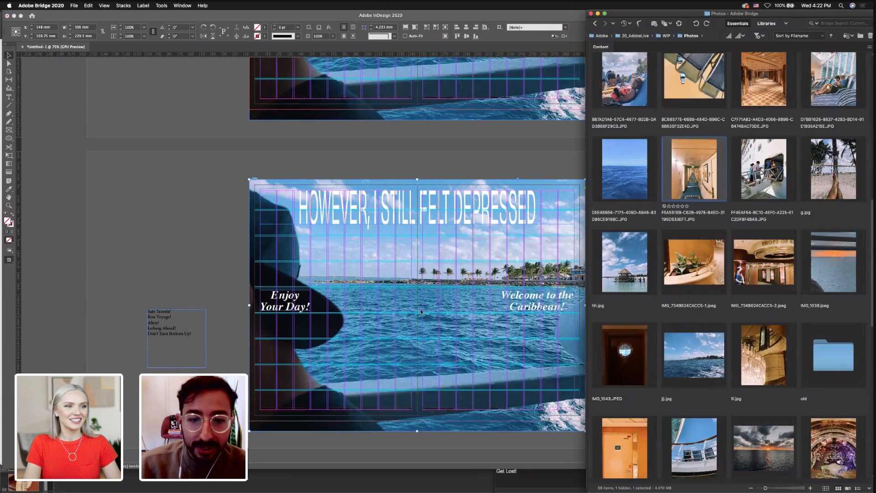
left_click_drag(421, 311, 413, 283)
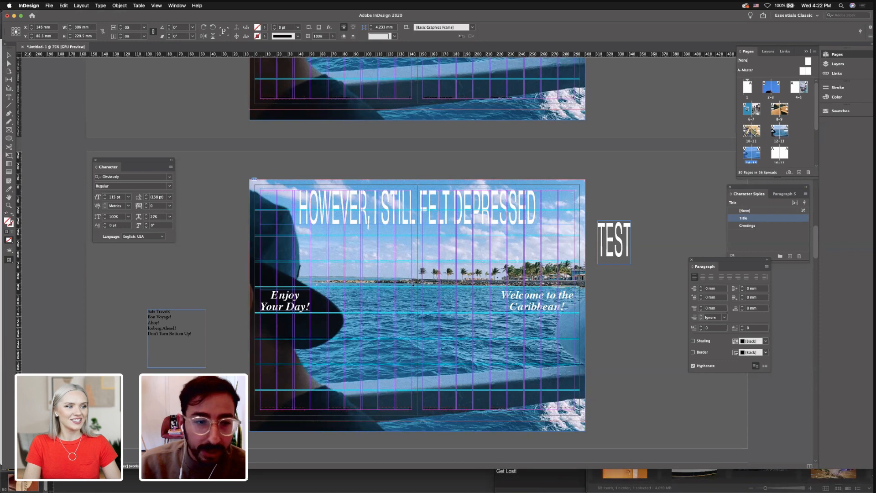
left_click(417, 303)
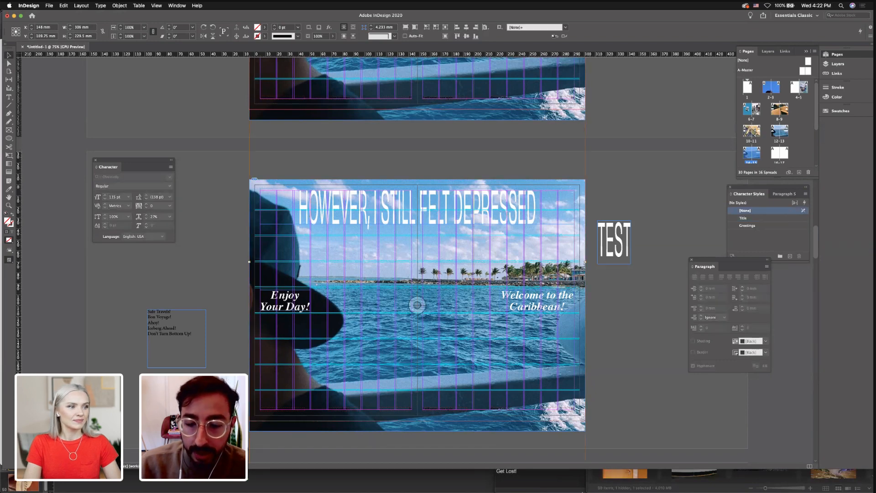
left_click(510, 484)
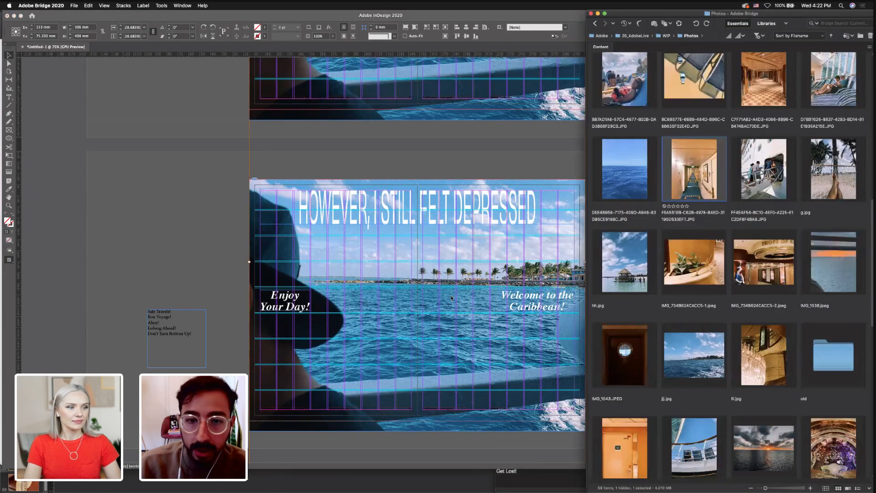
left_click_drag(452, 298, 431, 298)
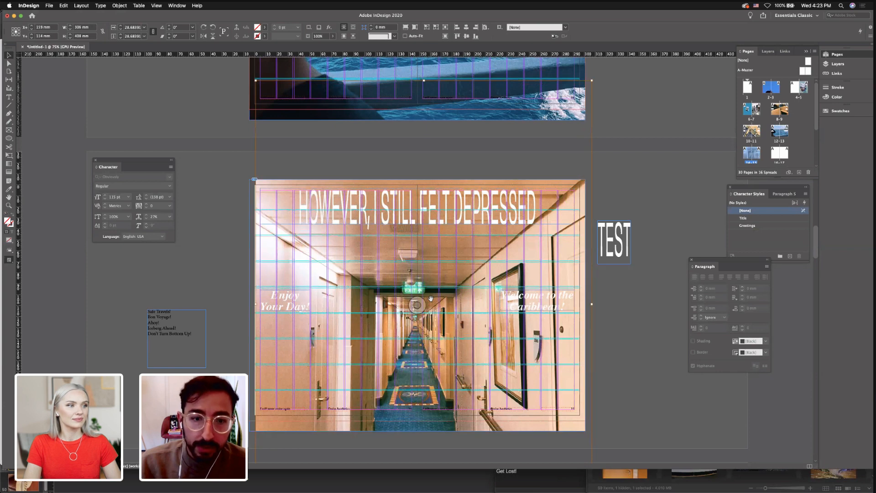
key("super+z")
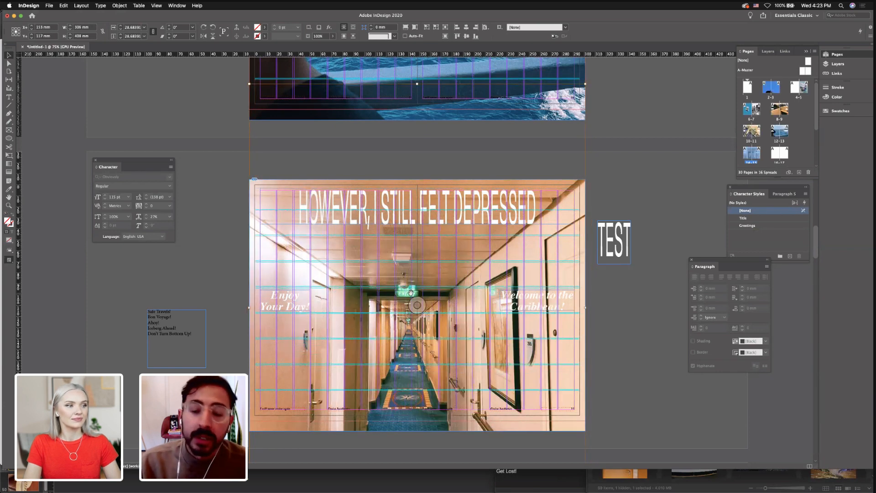
Enlarge the corridor photo proportionally inside its frame to about 331 × 441 mm
key("super+minus")
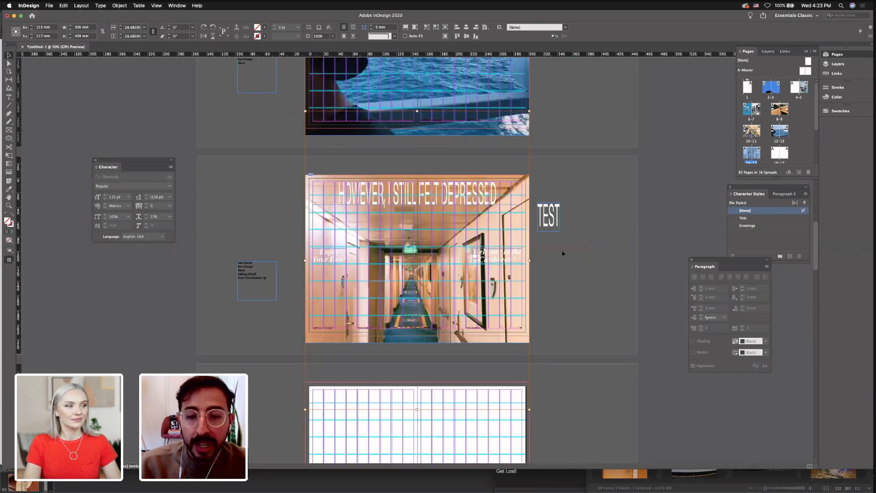
scroll(561, 298, "up", 3)
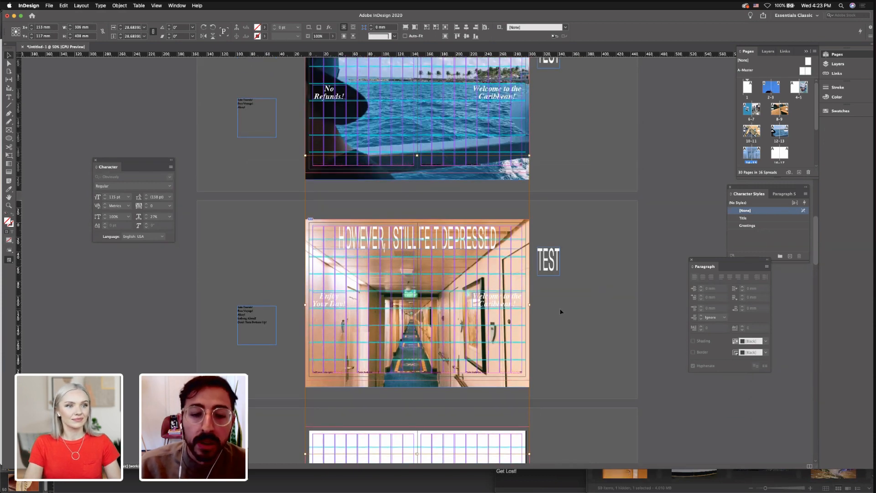
scroll(549, 260, "up", 4)
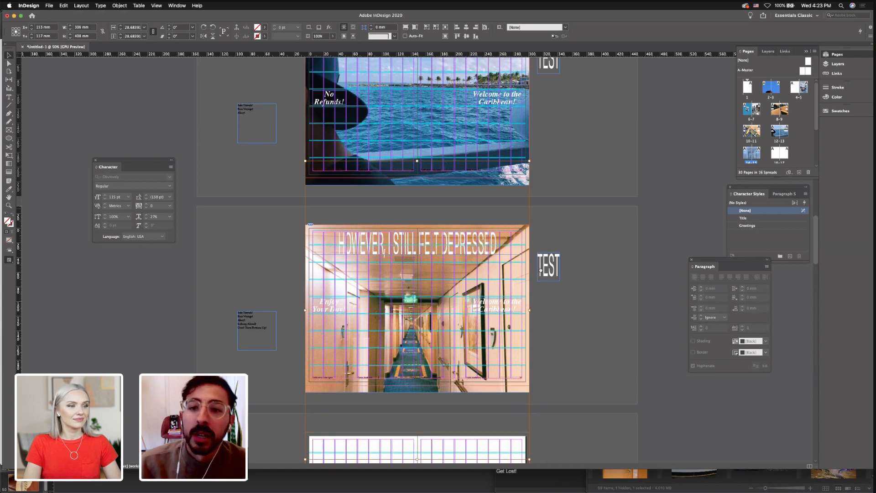
scroll(546, 239, "down", 4)
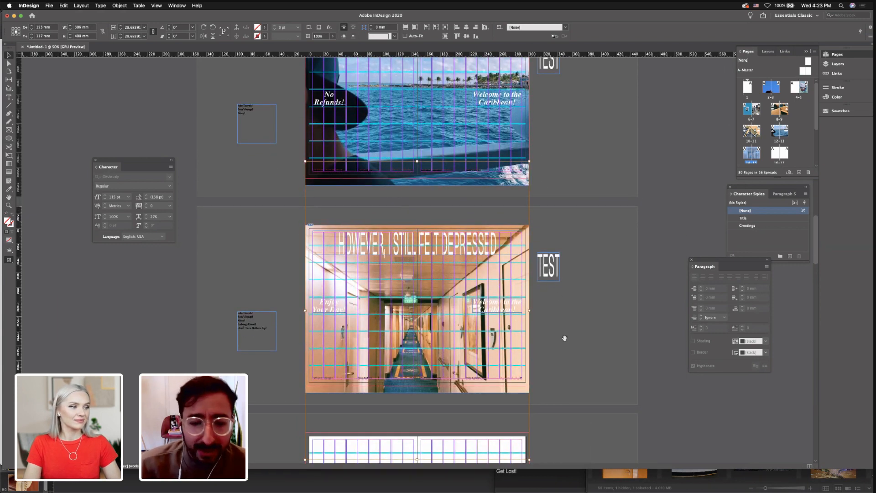
scroll(564, 192, "up", 3)
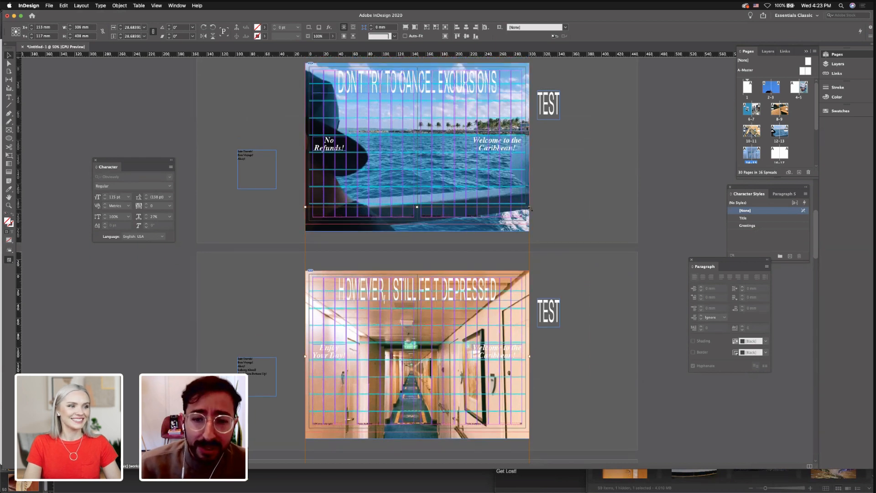
left_click_drag(530, 207, 547, 206)
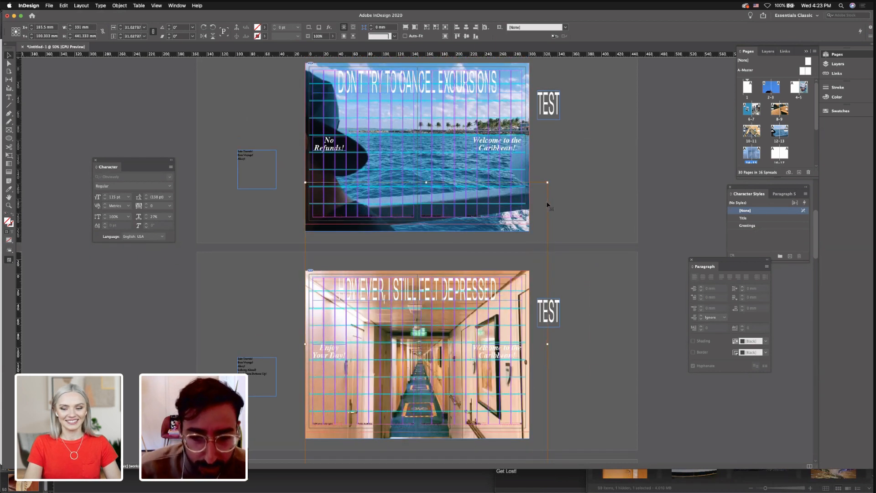
Nudge the corridor photo right and down within its frame to about X 166.9 mm, Y 102.45 mm
key("Right")
key("Right")
key("Right")
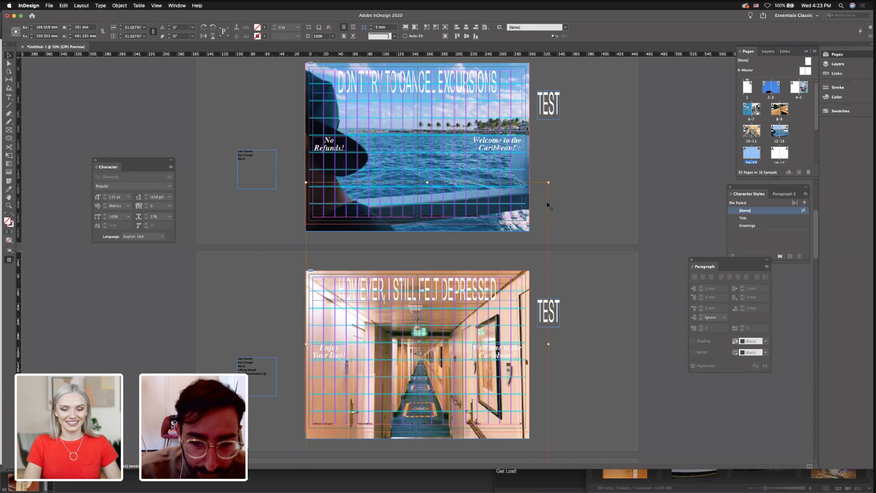
key("Right")
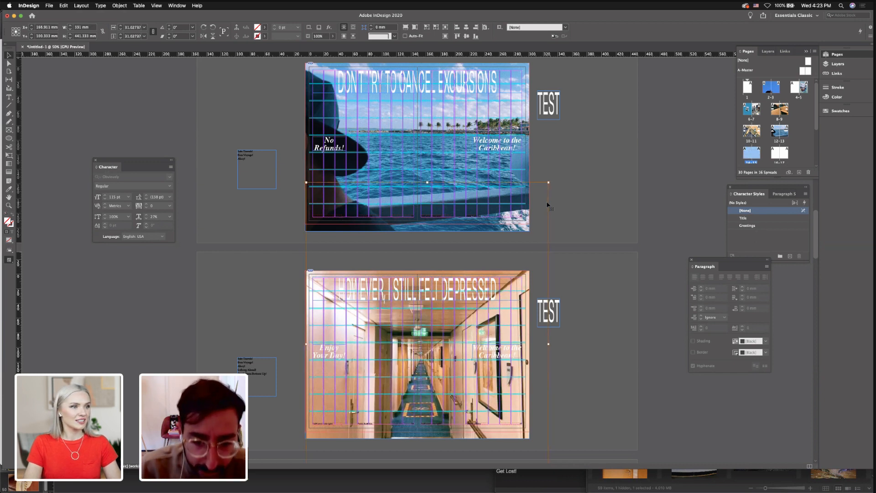
key("Up")
key("Up")
key("Up")
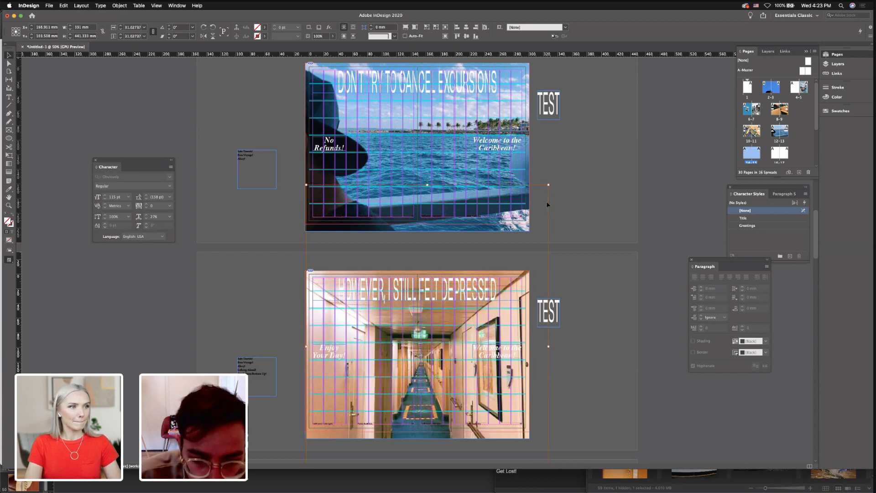
key("Up")
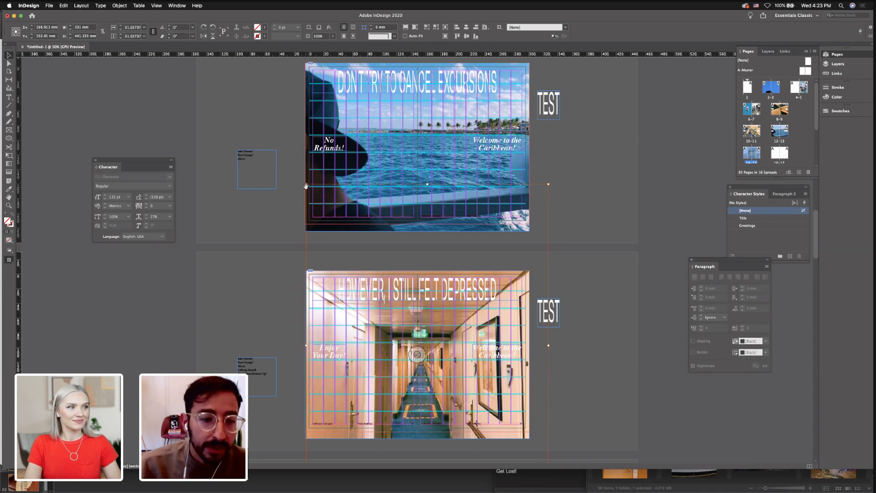
left_click_drag(306, 185, 293, 170)
key("super+z")
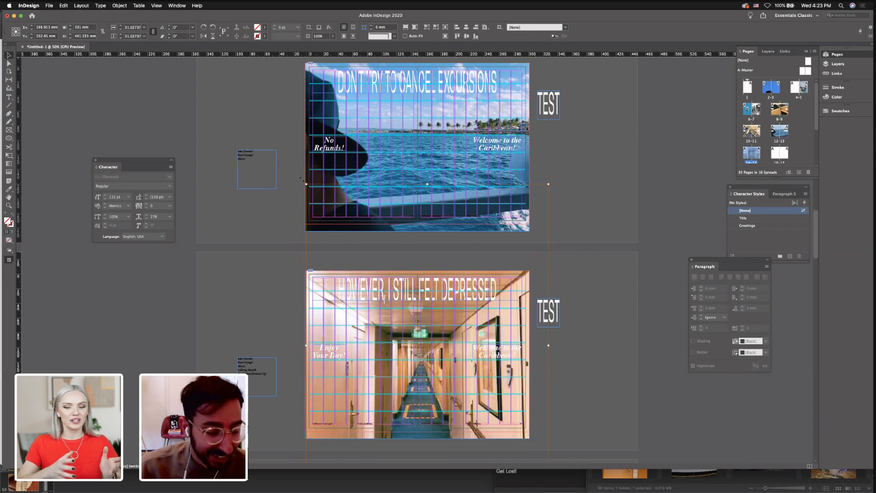
Enlarge the corridor photo proportionally to about 411 × 548 mm and nudge it left and up to about X 168.3 mm, Y 96.1 mm
left_click_drag(306, 184, 278, 168)
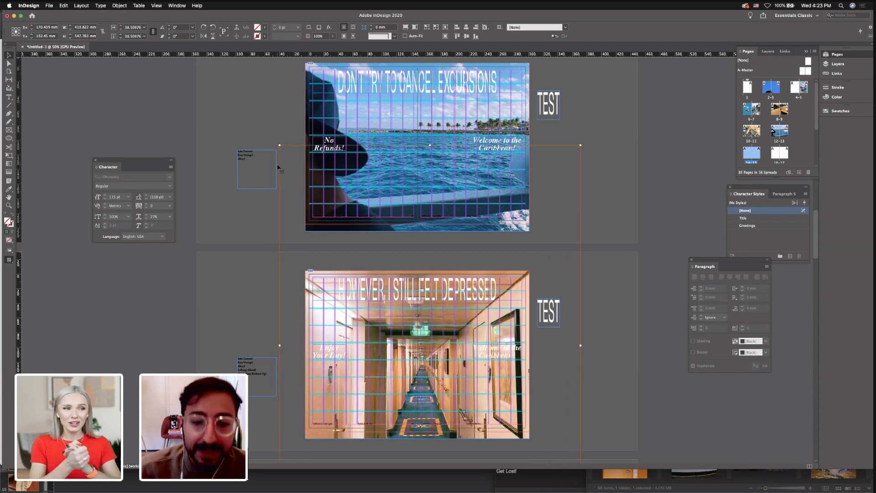
key("Left")
key("Left")
key("Left")
key("Left")
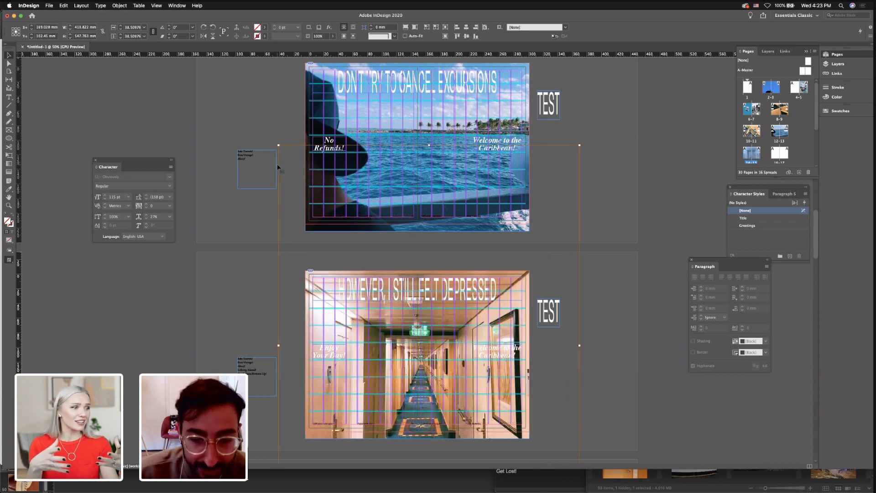
key("Left")
key("Left")
key("shift+Up")
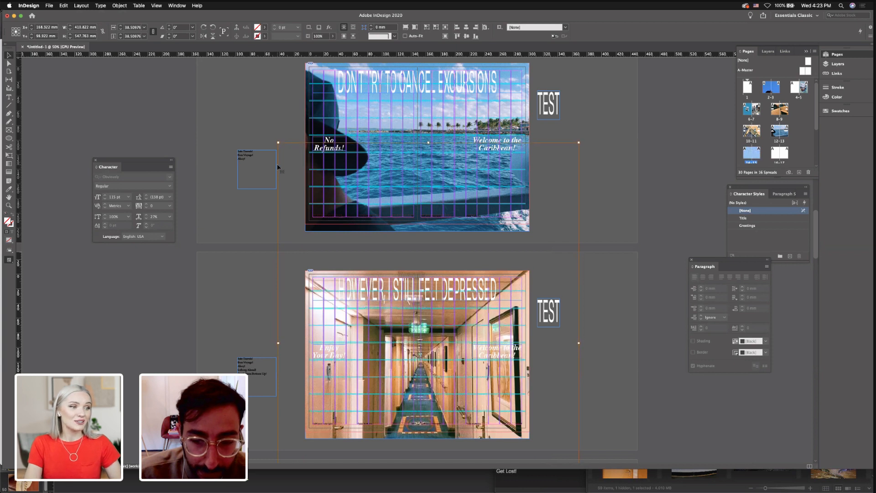
key("Up")
key("Up")
key("Up")
key("Up")
key("Up")
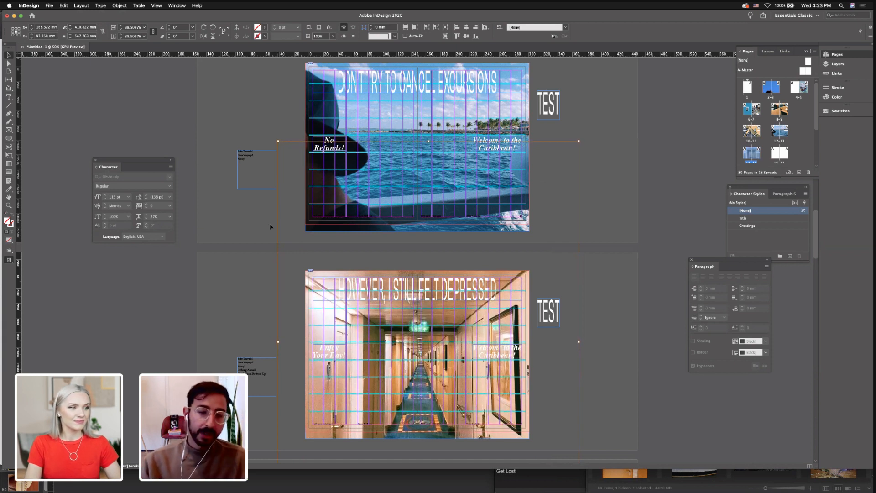
key("Up")
key("Up")
key("Up")
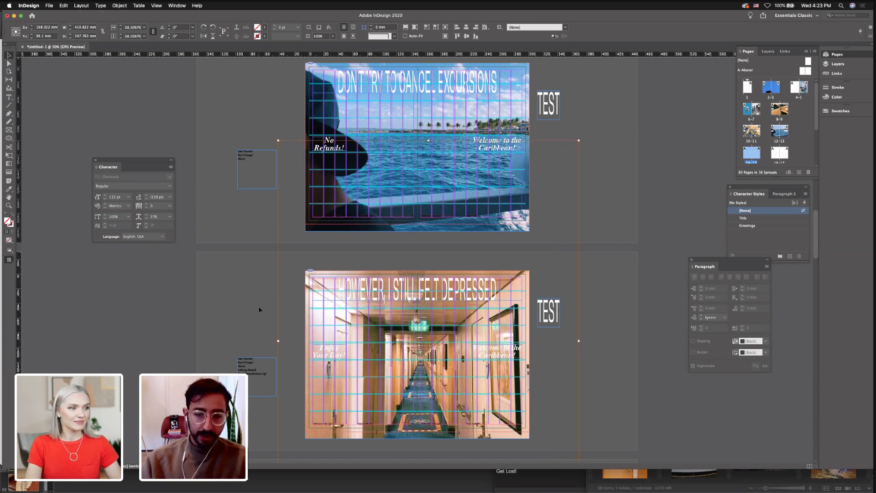
Preview the spread without guides and nudge the corridor photo left and slightly up to about X 164.1 mm, Y 95 mm
key("w")
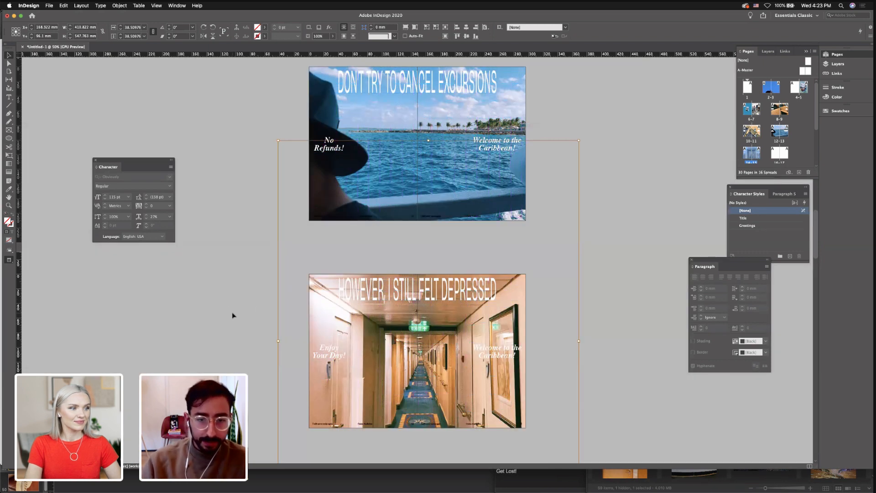
key("Left")
key("Left")
key("Left")
key("Left")
key("Left")
key("Left")
key("Left")
key("Left")
key("Left")
key("Left")
key("Left")
key("Left")
key("Up")
key("Up")
key("Up")
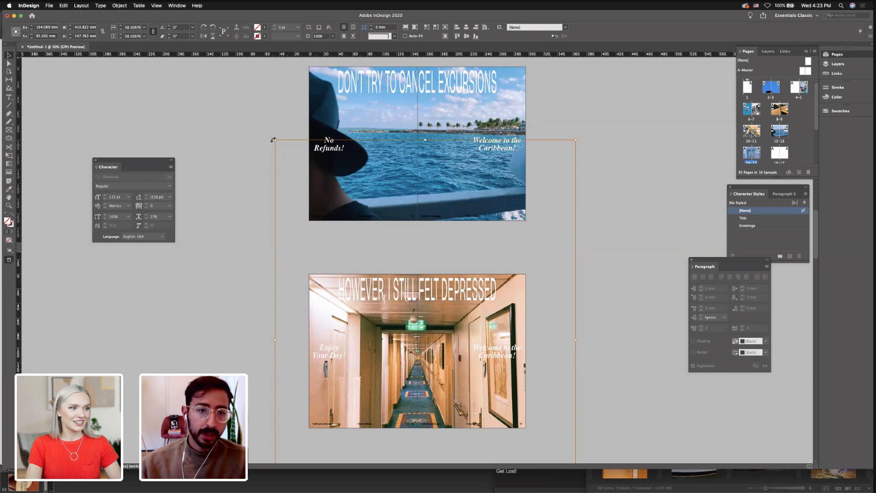
Scale the corridor photo down slightly to 409.5 × 546 mm and nudge it down to about X 164.4 mm, Y 117.4 mm
left_click_drag(274, 141, 275, 142)
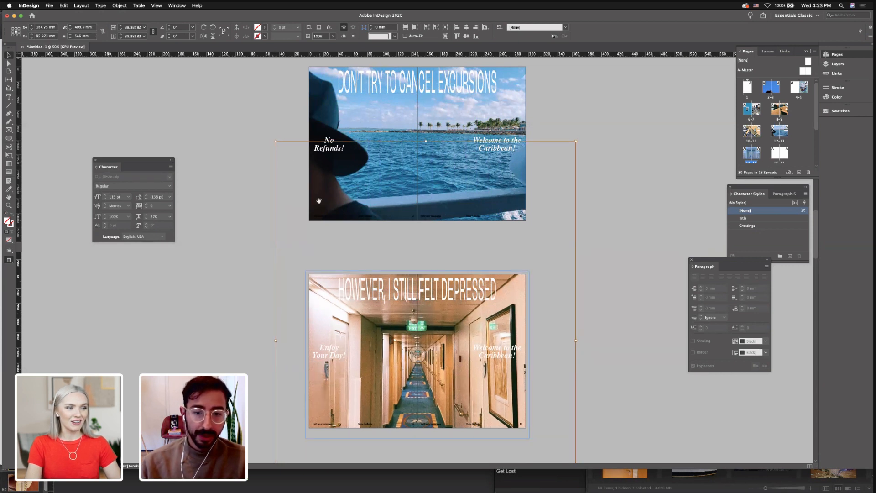
key("Left")
key("Down")
key("Down")
key("Down")
key("Down")
key("Down")
key("Down")
key("Down")
key("Down")
key("Down")
key("Down")
key("Down")
key("Down")
key("Down")
key("Down")
key("Down")
key("Down")
key("Down")
key("Down")
key("Down")
key("Down")
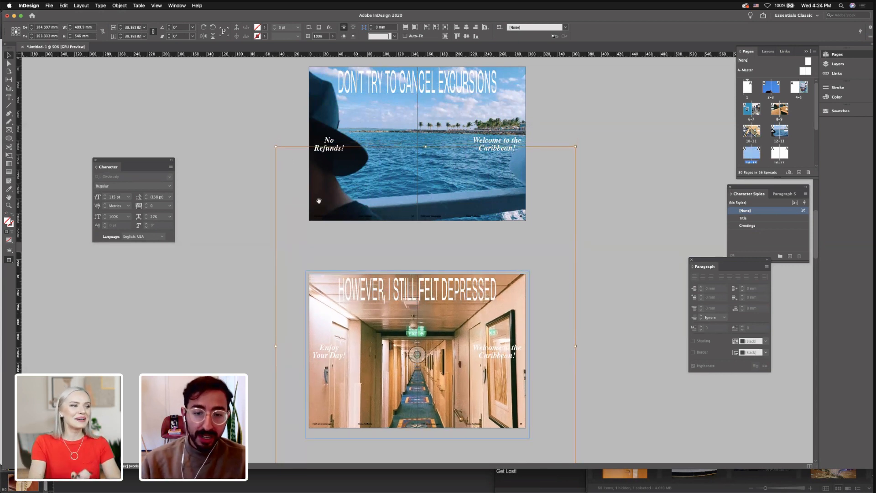
key("Down")
key("Down")
key("Down")
key("Down")
key("Down")
key("Down")
key("Down")
key("Down")
key("Down")
key("Down")
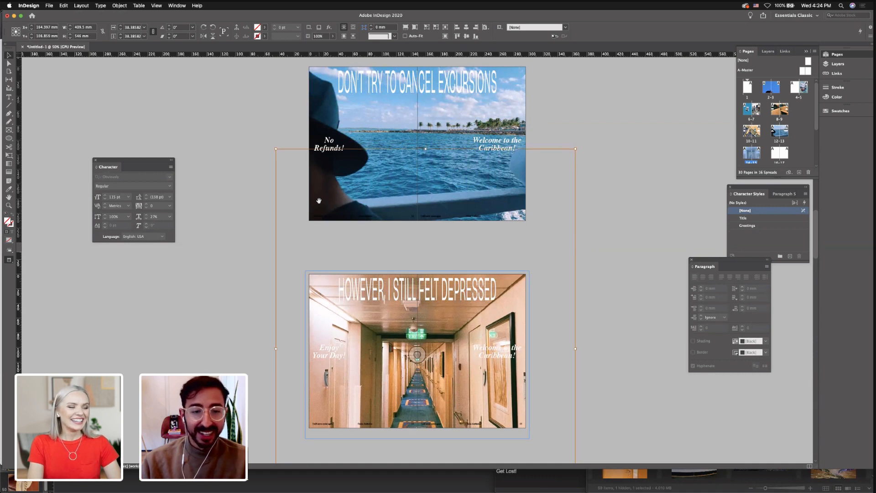
key("Down")
key("Down")
key("Down")
key("Down")
key("Down")
key("Down")
key("Down")
key("Down")
key("Down")
key("Down")
key("Down")
key("Down")
key("Down")
key("Down")
key("Down")
key("Down")
key("Down")
key("Down")
key("Down")
key("Down")
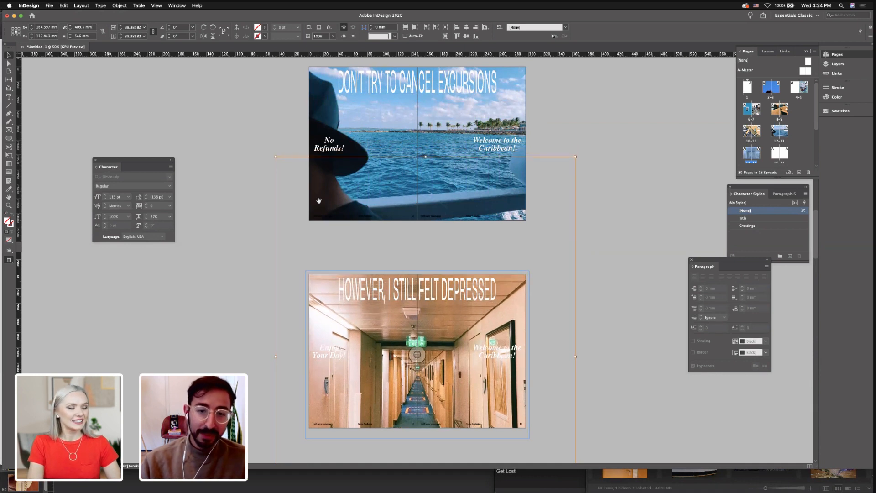
left_click(229, 296)
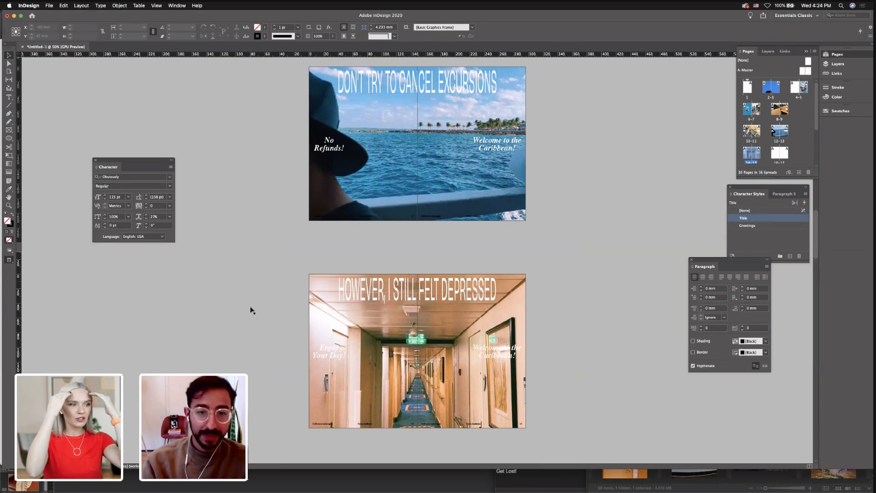
Nudge the corridor photo further down within its frame to about Y 124.5 mm and deselect it
key("super+equal")
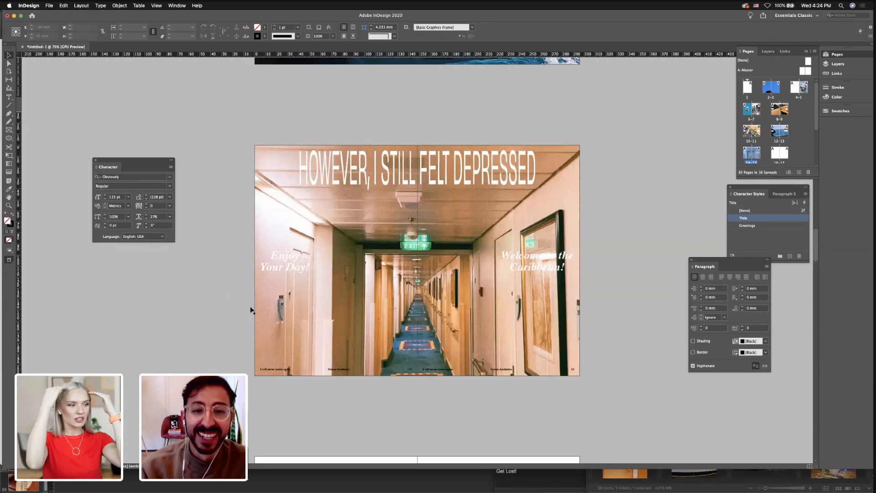
left_click(416, 261)
key("shift+Down")
key("shift+Down")
key("shift+Down")
key("shift+Down")
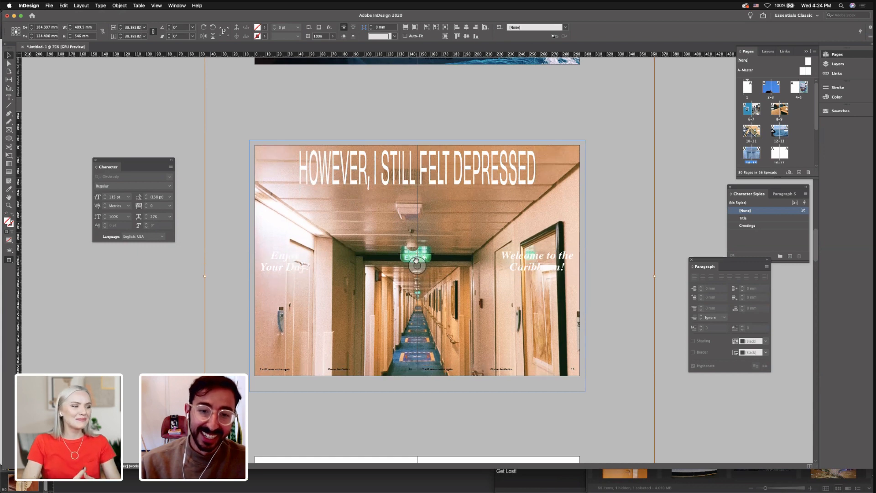
left_click_drag(206, 270, 126, 324)
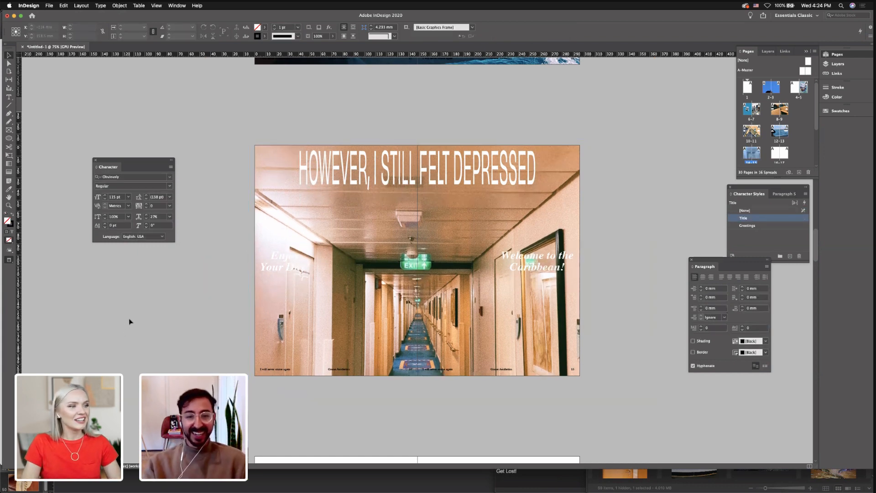
Show the guides again and replace the left greeting "Enjoy Your Day!" with "Iceberg Ahead!", undoing any accidental shift of the photo
key("e")
key("w")
key("w")
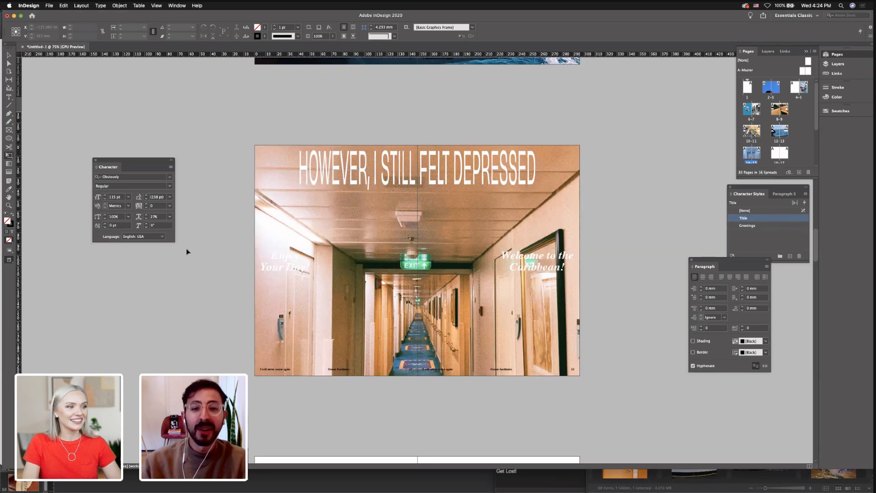
key("w")
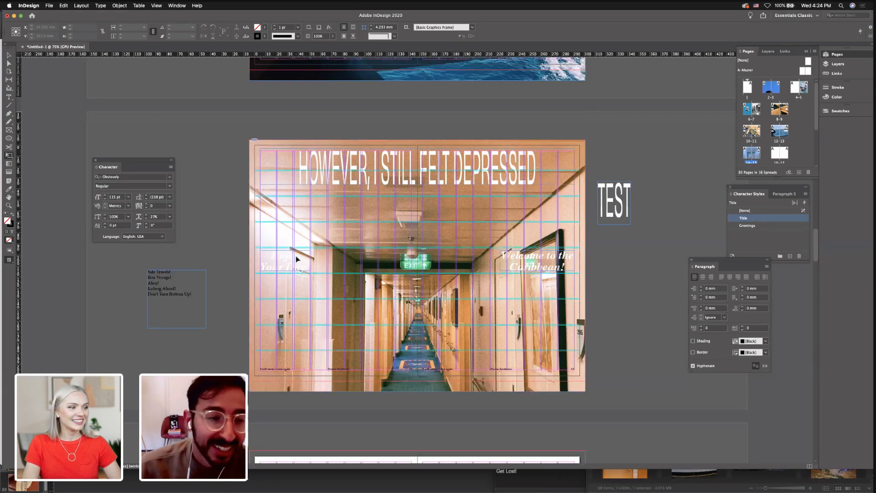
left_click(281, 262)
left_click(269, 257)
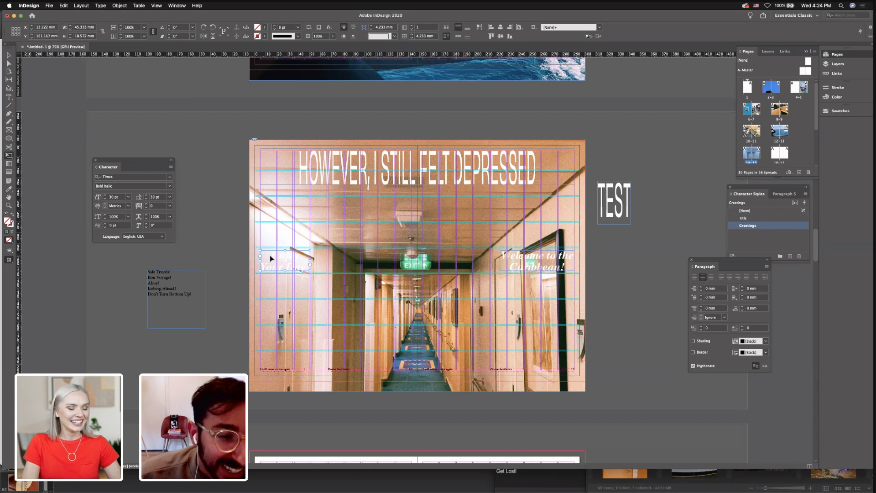
double_click(283, 263)
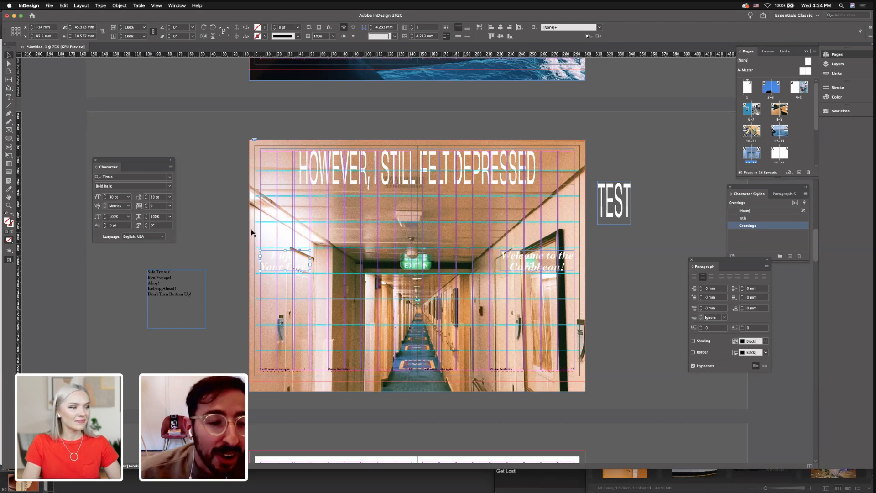
key("super+a")
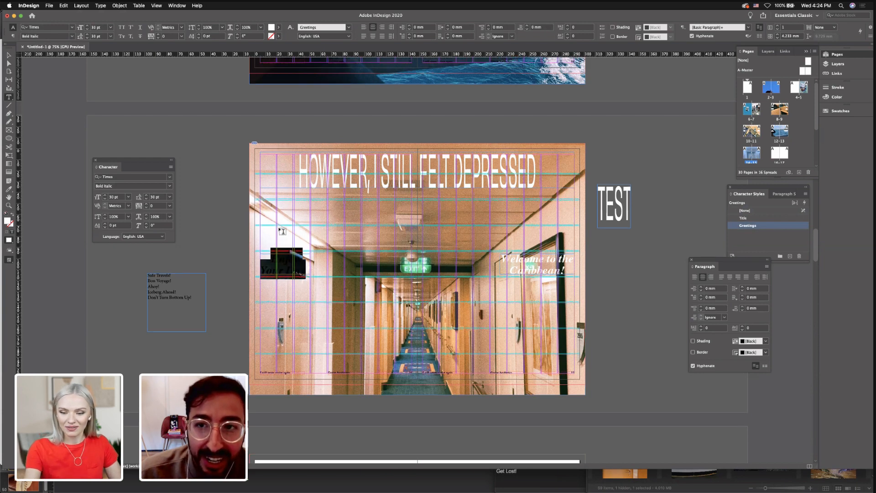
scroll(285, 225, "up", 1)
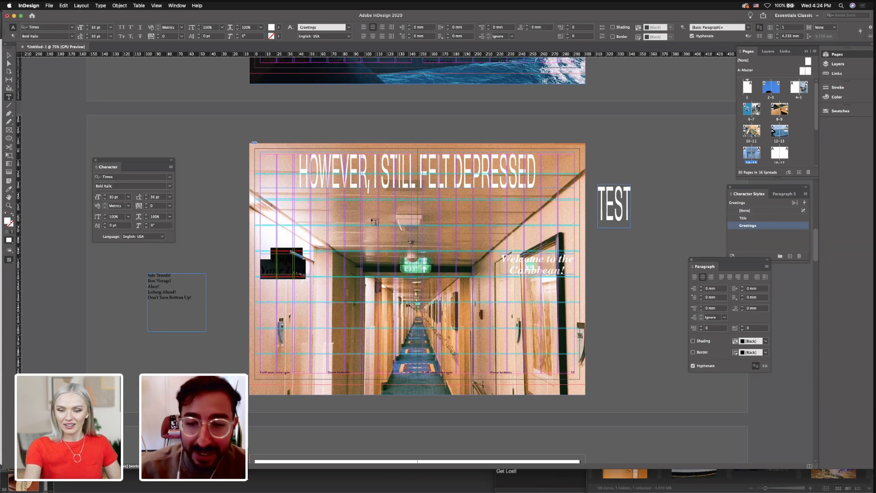
left_click_drag(503, 254, 564, 280)
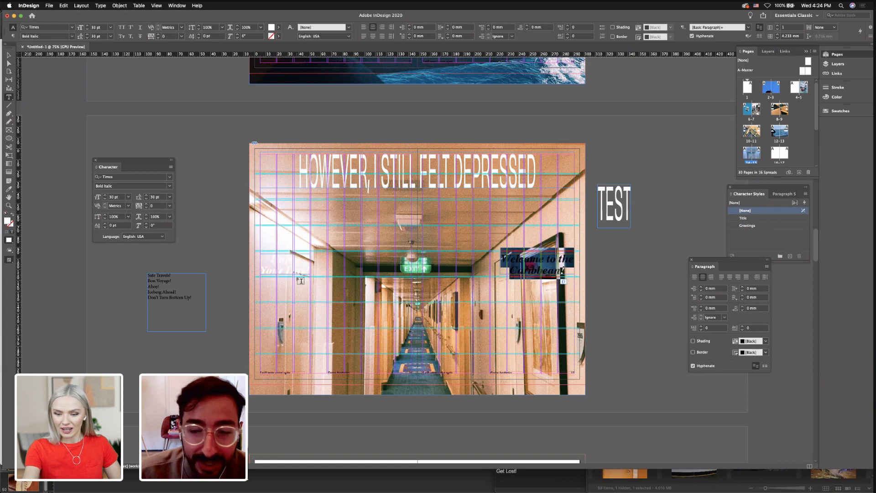
left_click_drag(271, 258, 304, 266)
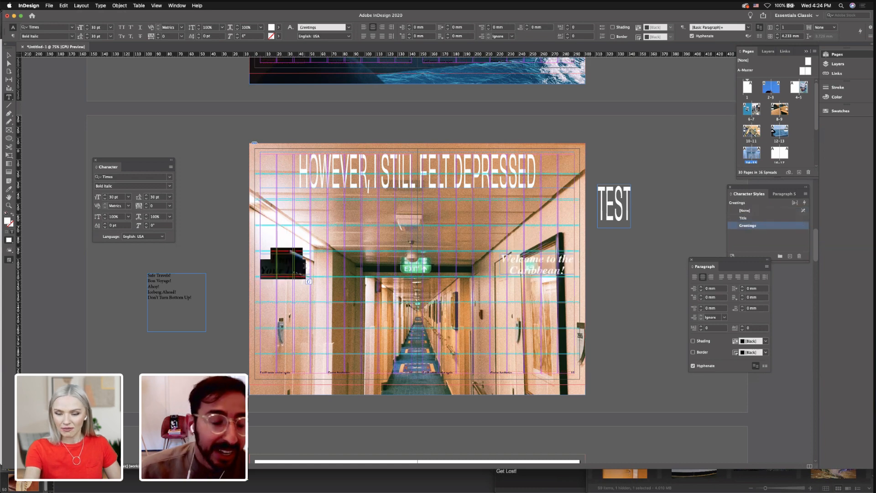
left_click(304, 267)
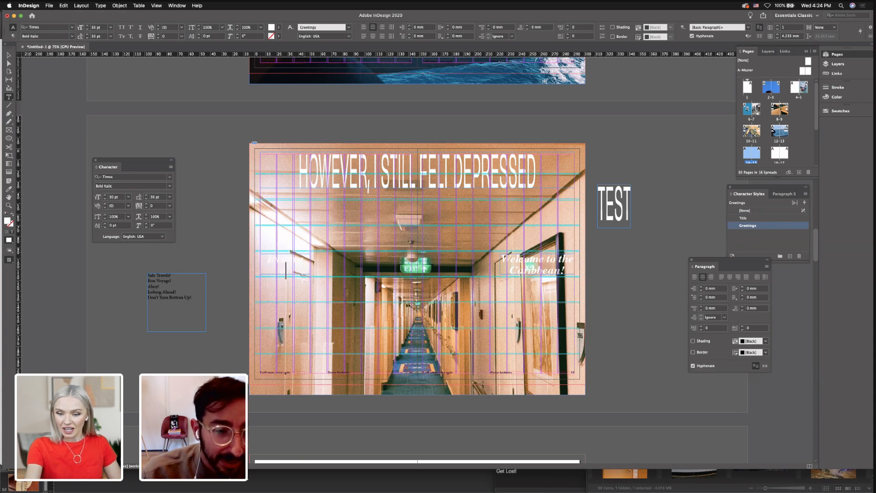
type("Iceberg Ahead!")
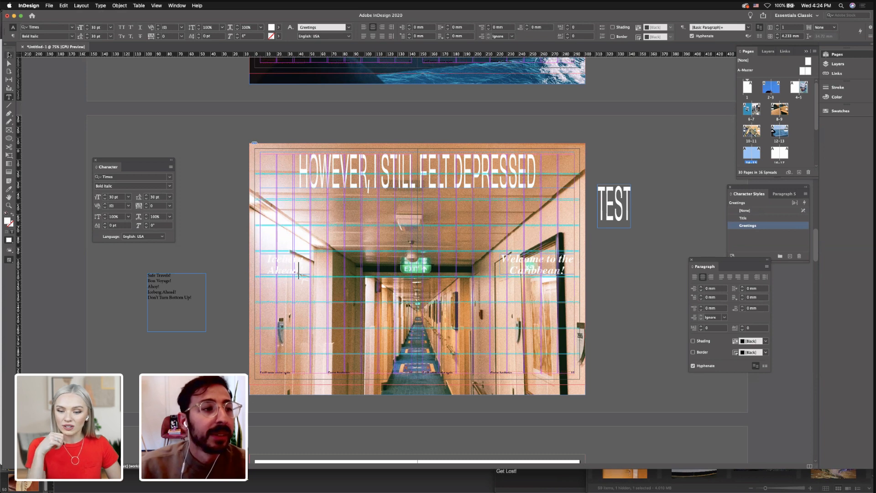
key("Escape")
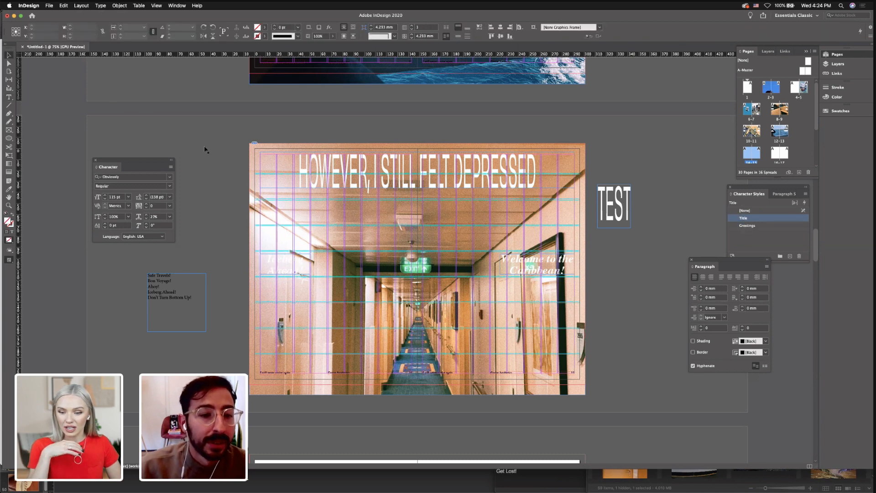
left_click_drag(299, 220, 298, 222)
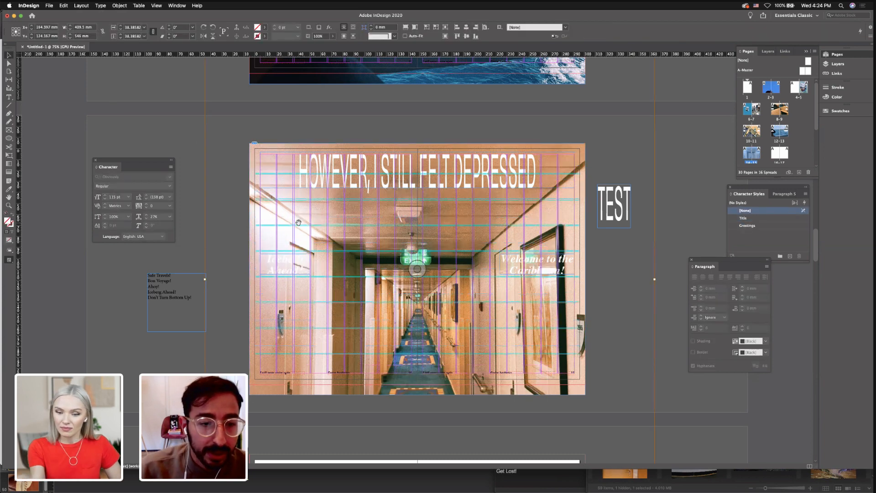
key("super+z")
Add the line "Watch your belongings!" at the end of the greetings list on the pasteboard
double_click(546, 259)
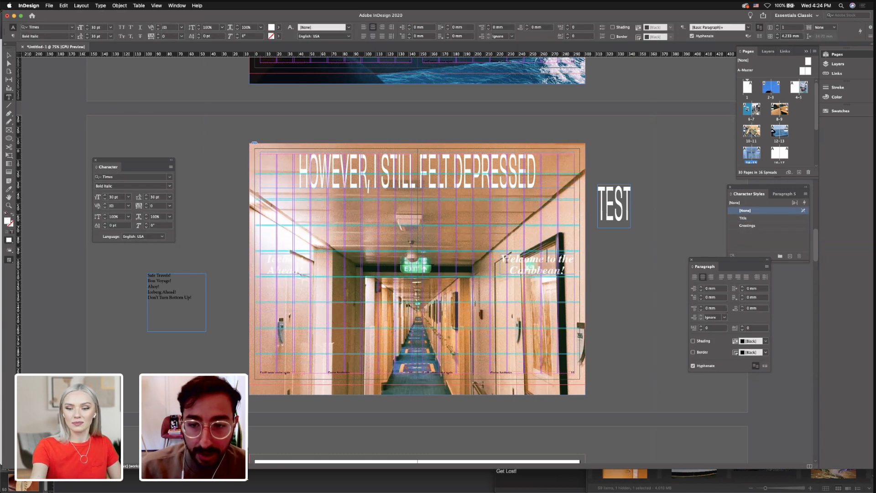
left_click(508, 260)
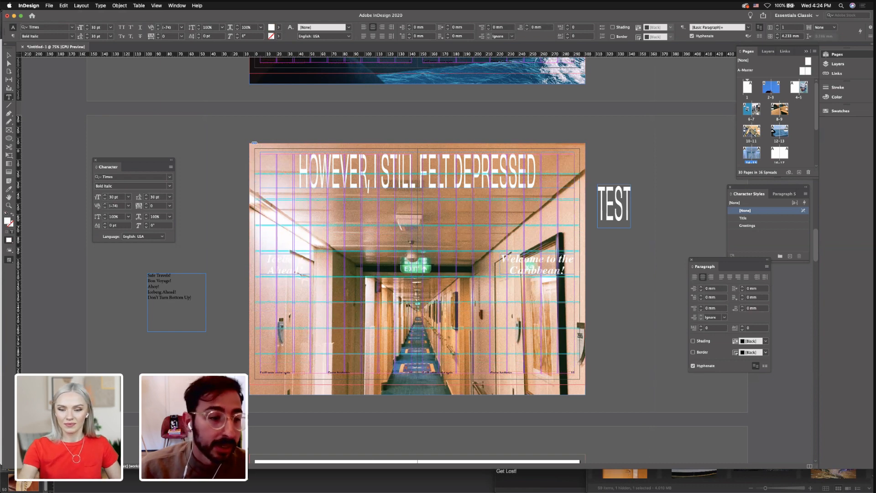
left_click(190, 298)
key("Return")
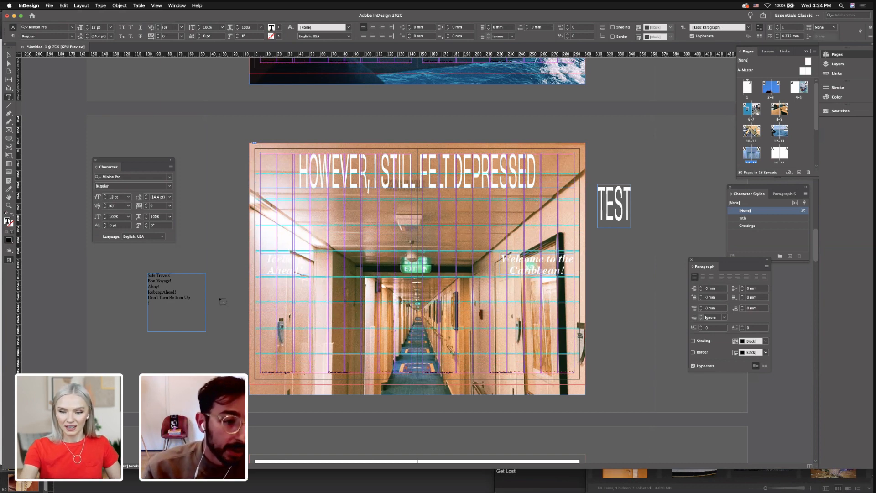
type("W")
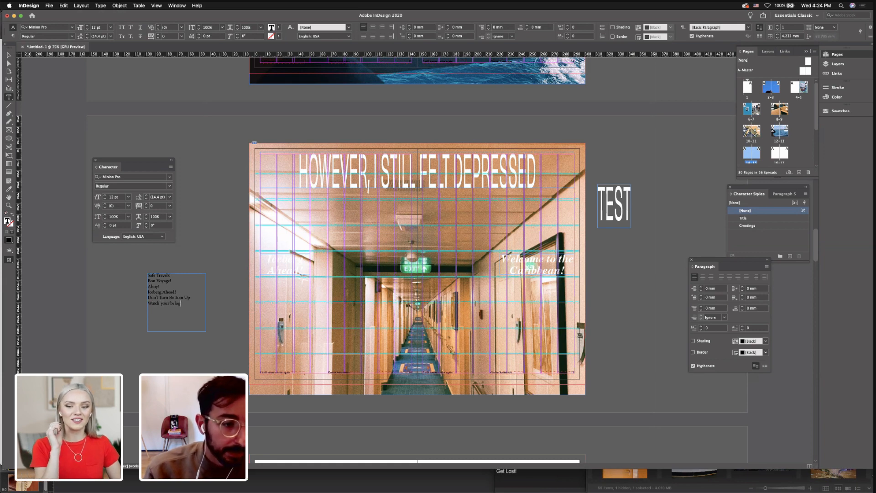
type("atch your belongings!")
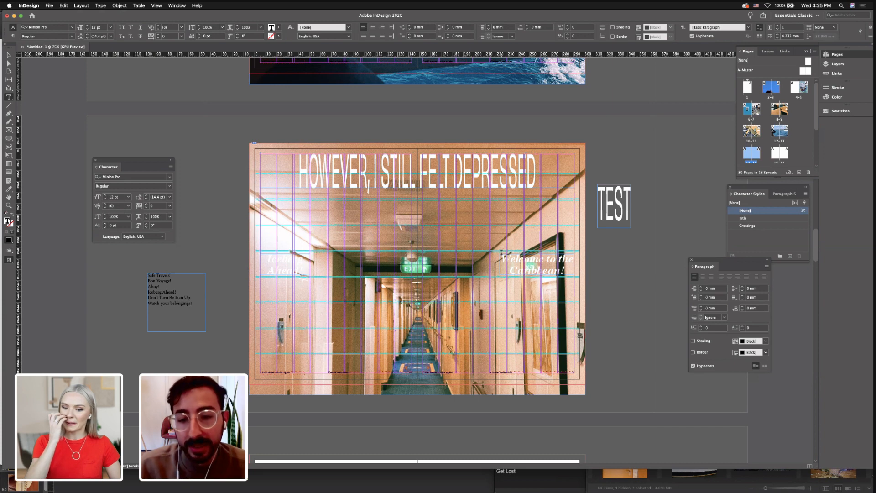
Replace the "Welcome to the Caribbean!" greeting on the corridor spread with "Use Other Exit!"
left_click_drag(502, 254, 563, 273)
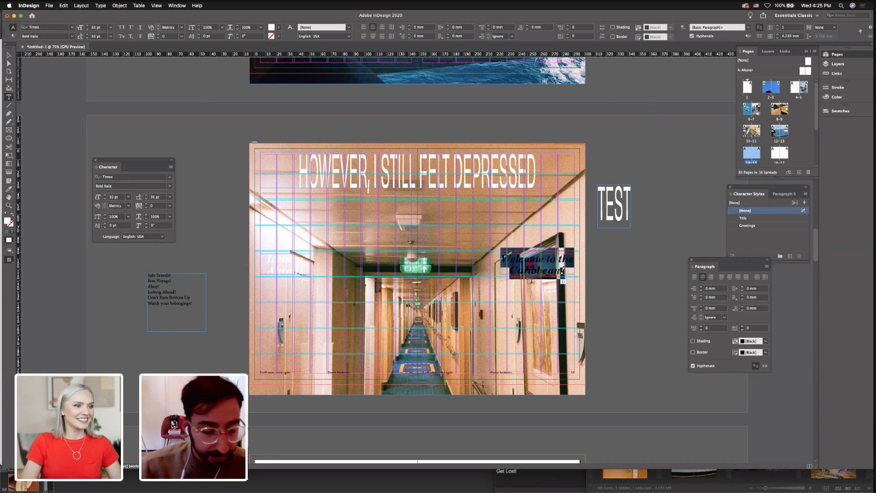
type("Use Other E")
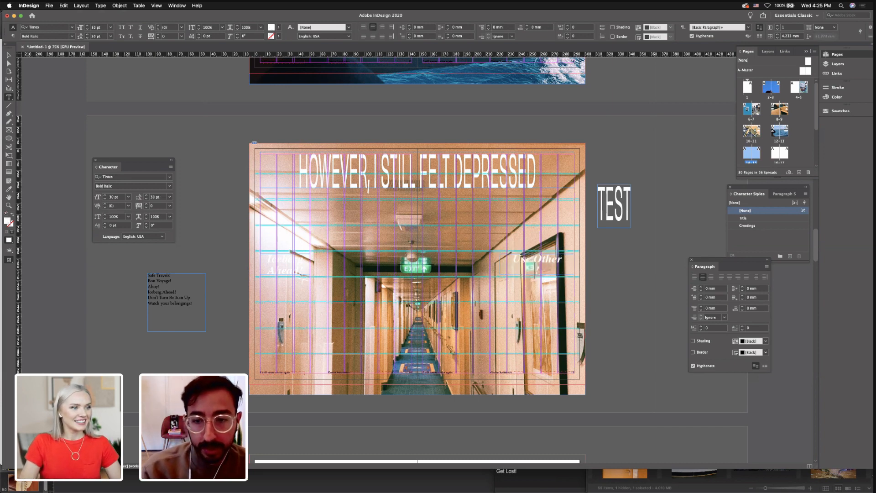
type("xit!")
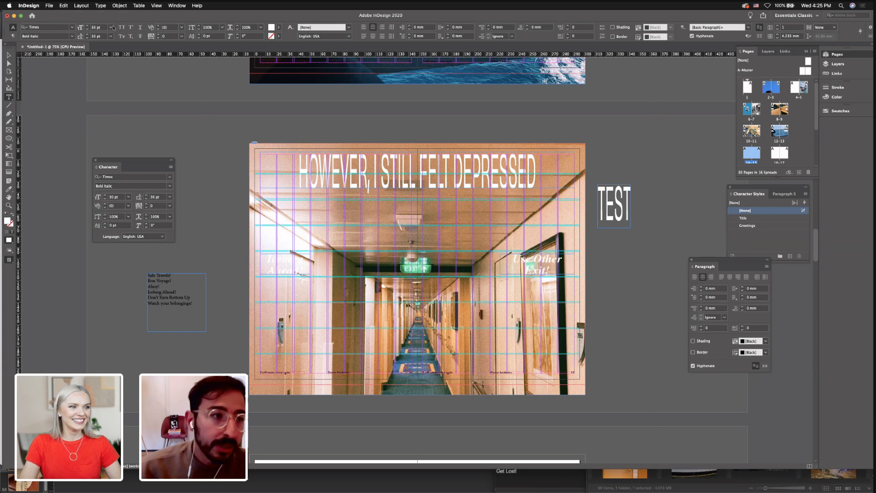
Narrow the "Use Other Exit!" text frame by pulling in its left edge, deselect it and preview the spread without guides
key("Escape")
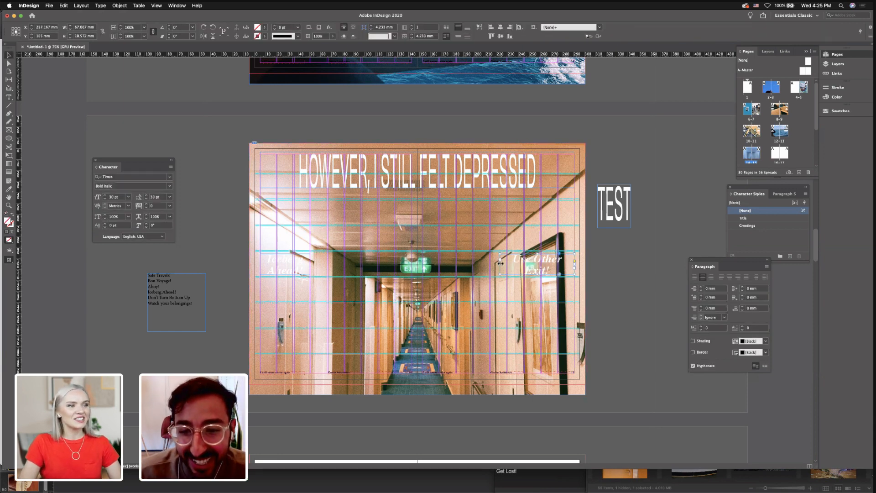
left_click_drag(500, 265, 526, 264)
left_click(611, 256)
key("w")
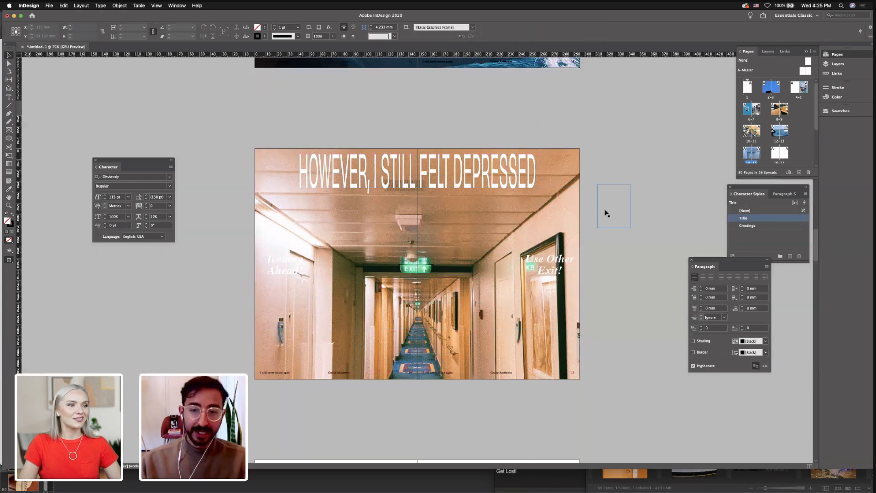
Select the corridor photo inside its frame and open it in Photoshop for editing
left_click(264, 265)
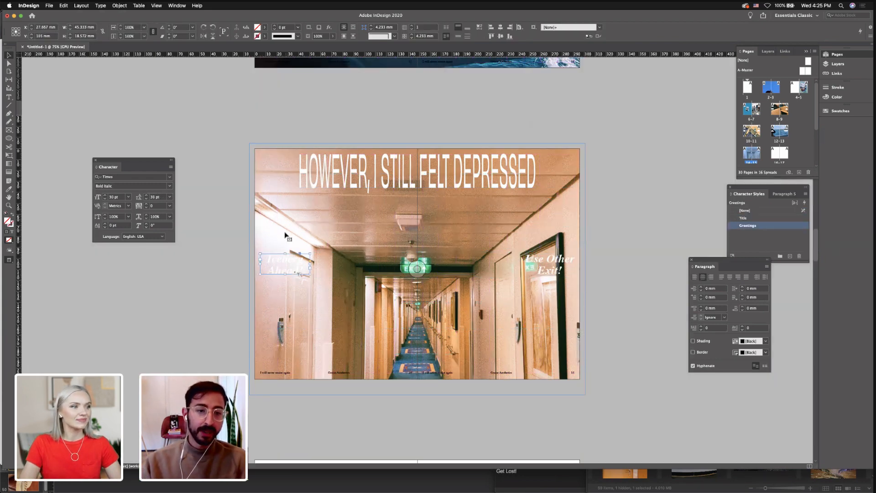
left_click(281, 241)
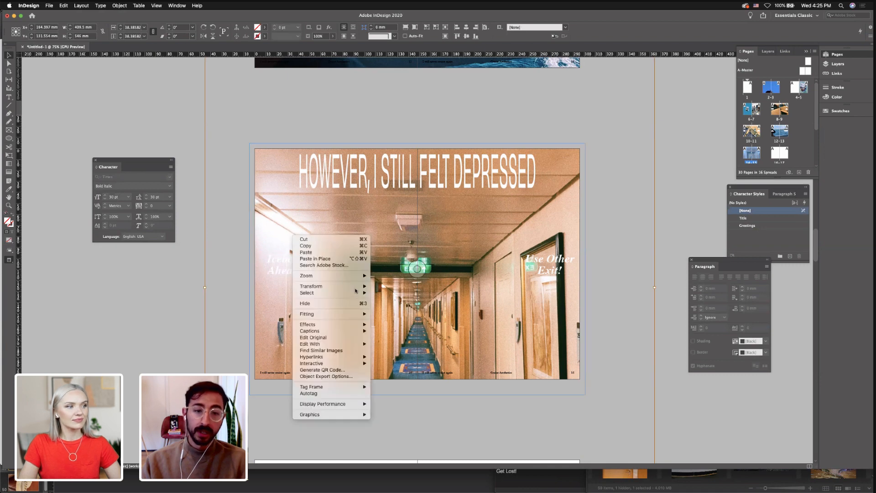
right_click(293, 235)
mouse_move(346, 291)
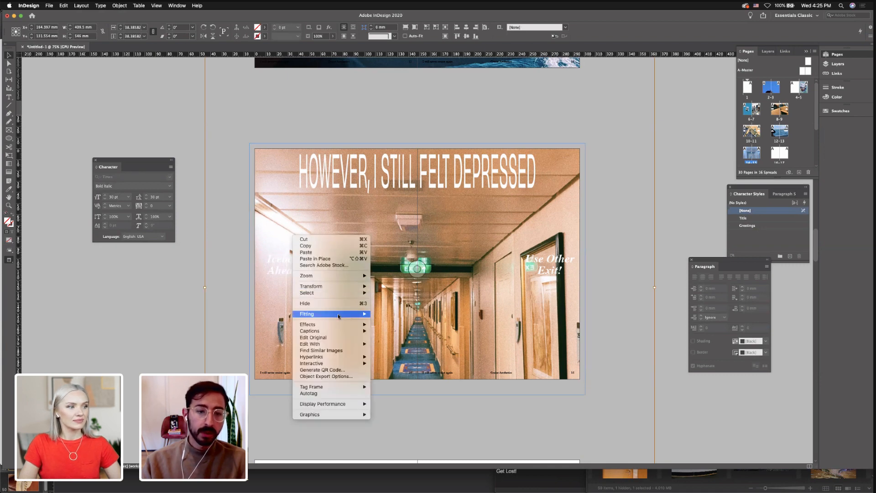
mouse_move(332, 346)
left_click(390, 350)
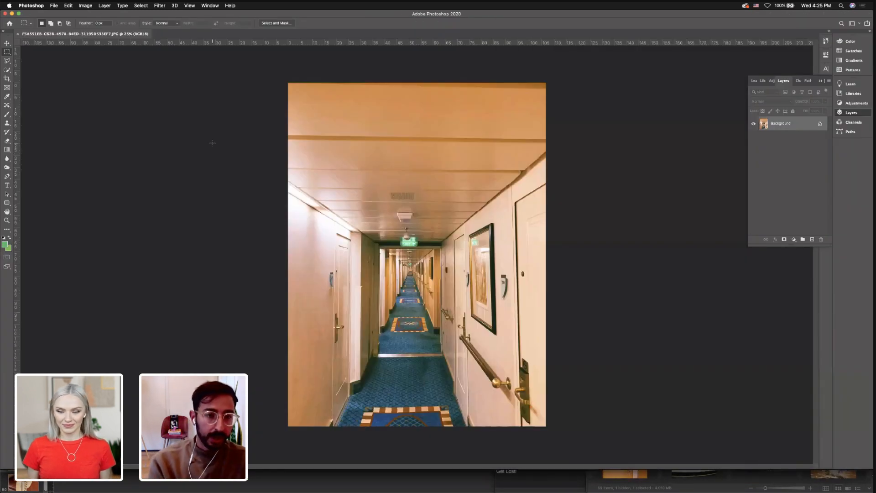
Darken the bright wall below the ceiling light with a smaller Burn tool brush, using the Midtones range at 50% exposure
key("super+plus")
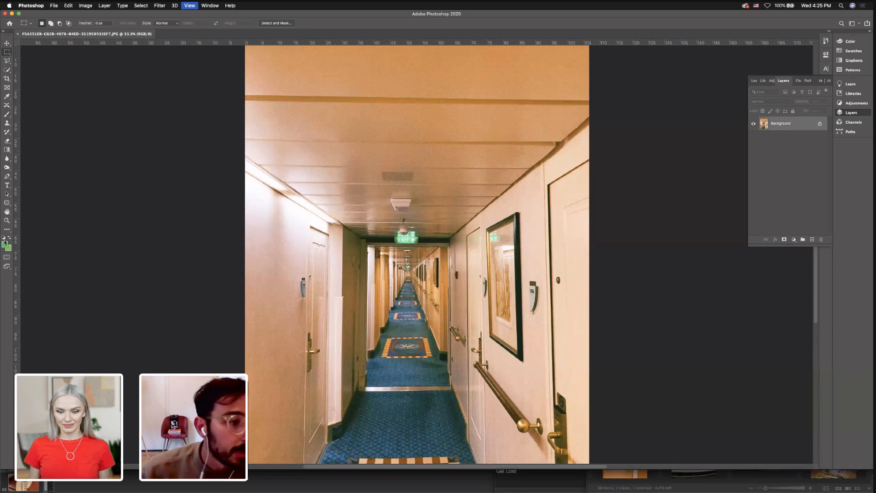
key("super+plus")
left_click(7, 229)
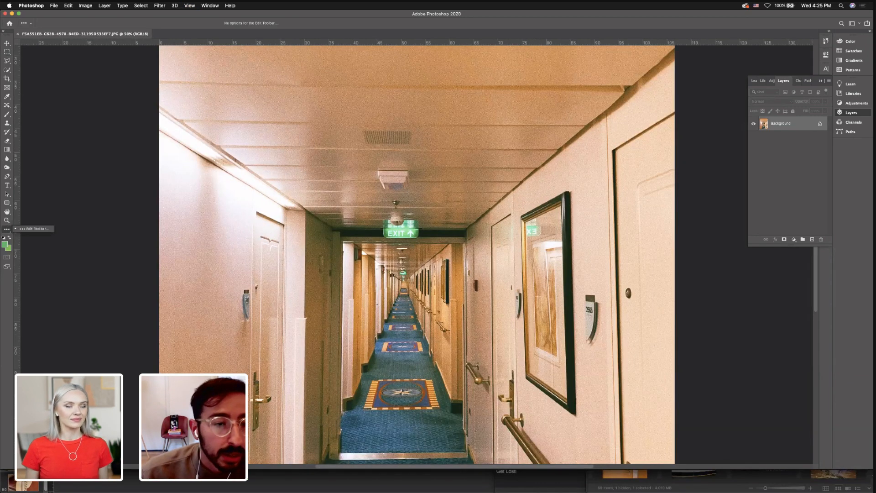
key("o")
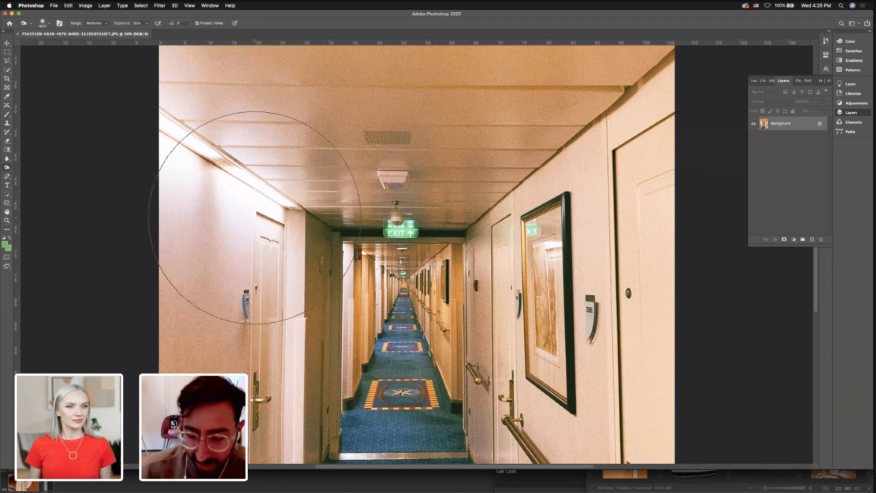
key("bracketleft")
key("bracketleft")
key("bracketleft")
key("bracketleft")
key("bracketleft")
key("bracketleft")
key("bracketleft")
key("bracketleft")
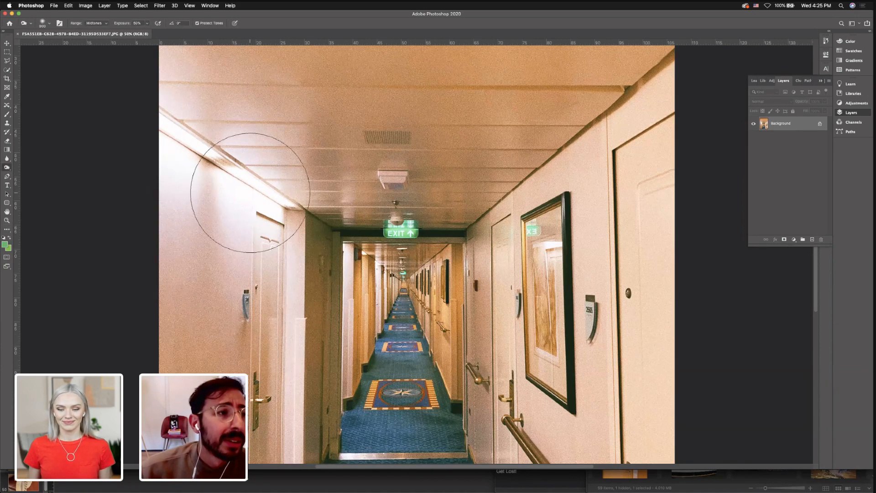
key("bracketleft")
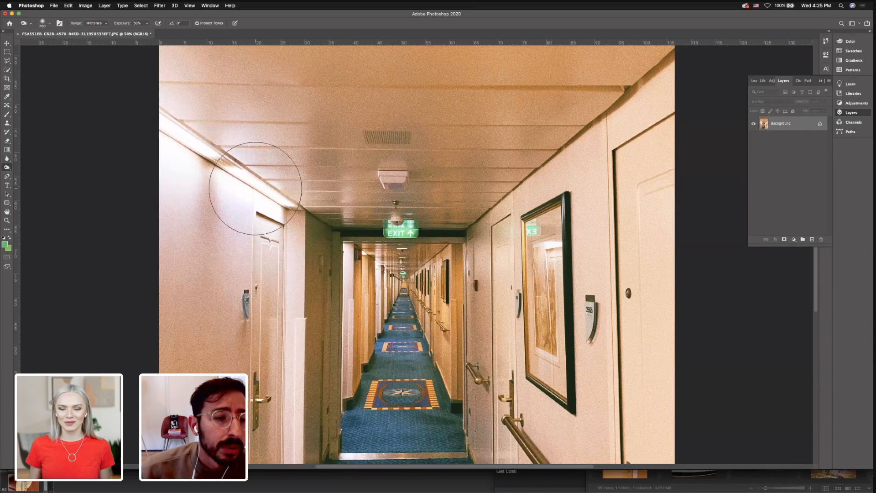
Try burning the ceiling light area with the Highlights range, undo the strokes and set the range back to Midtones
left_click(106, 24)
left_click(97, 31)
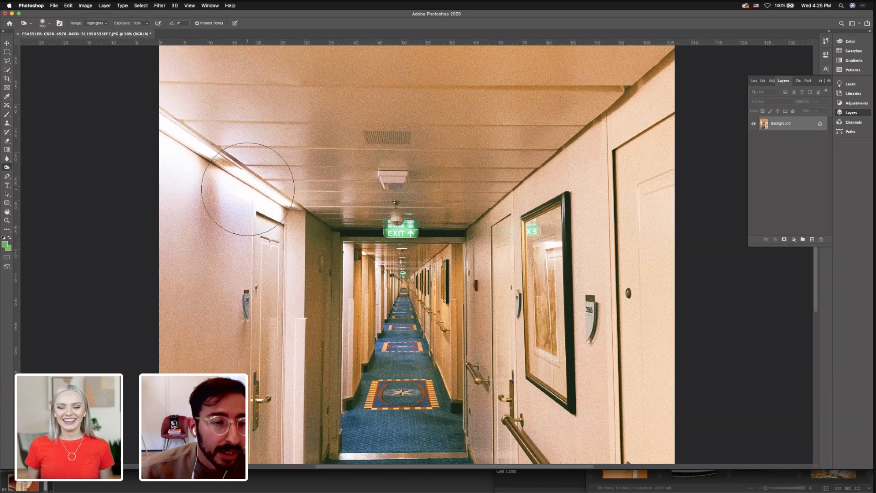
left_click_drag(235, 182, 277, 201)
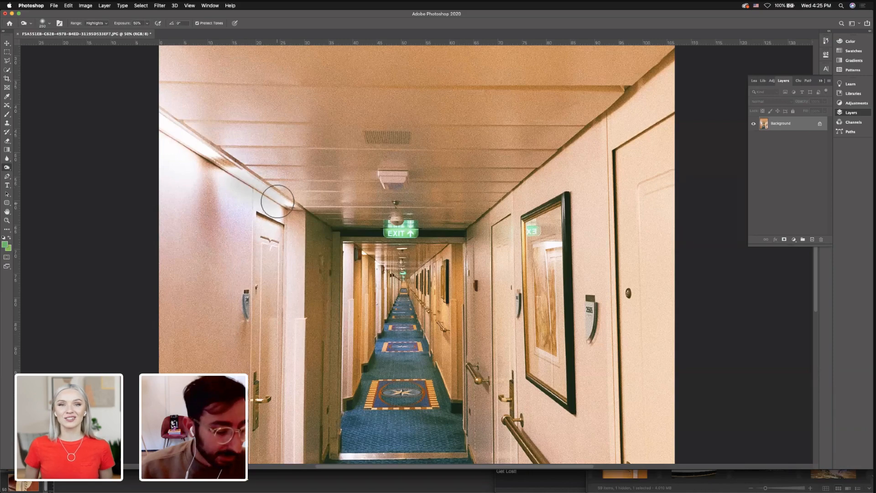
key("bracketleft")
key("super+z")
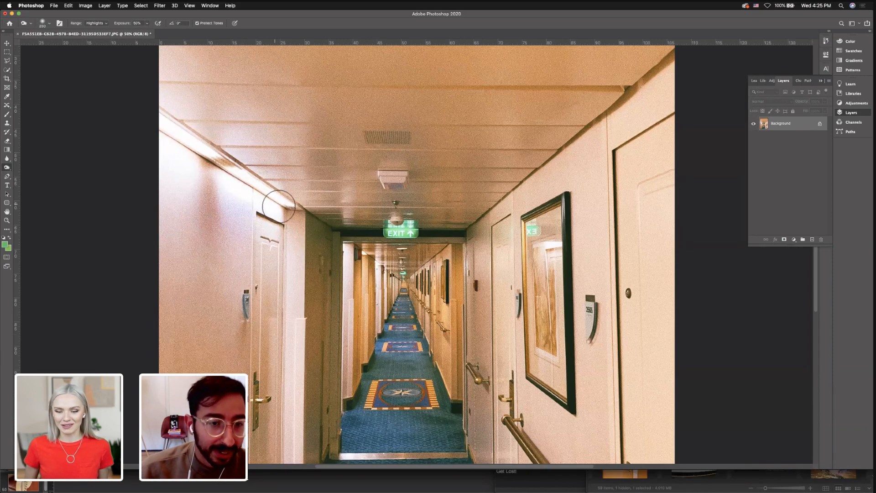
mouse_move(232, 177)
left_mouse_down()
mouse_move(219, 171)
mouse_move(238, 185)
left_mouse_up()
key("super+z")
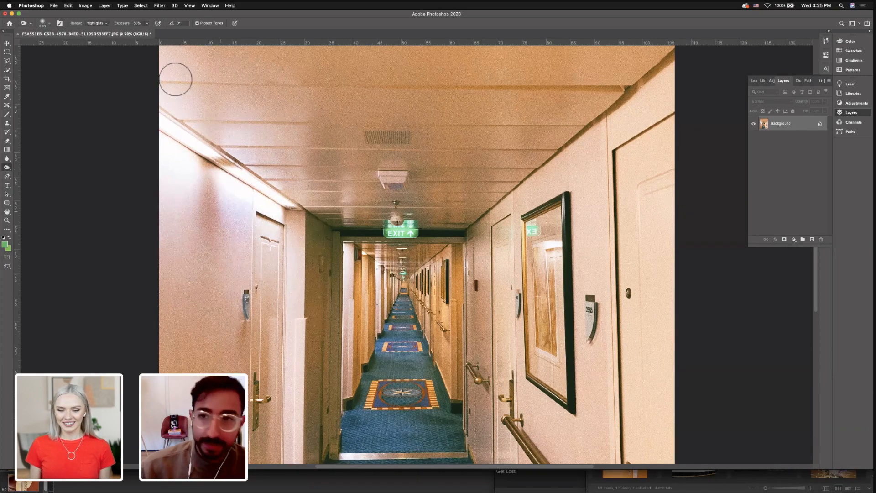
left_click(103, 24)
left_click(95, 17)
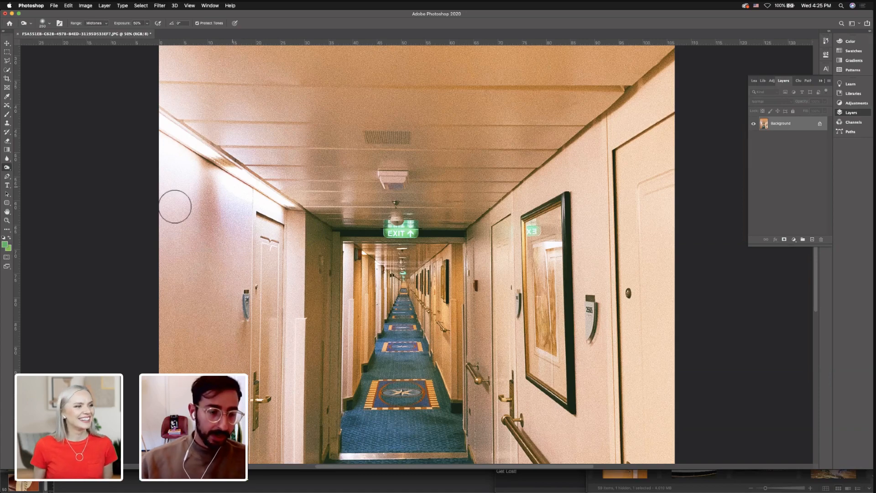
Switch back to InDesign, move the corridor photo up within its frame to about Y 110 mm and deselect it
key("super+minus")
key("super+minus")
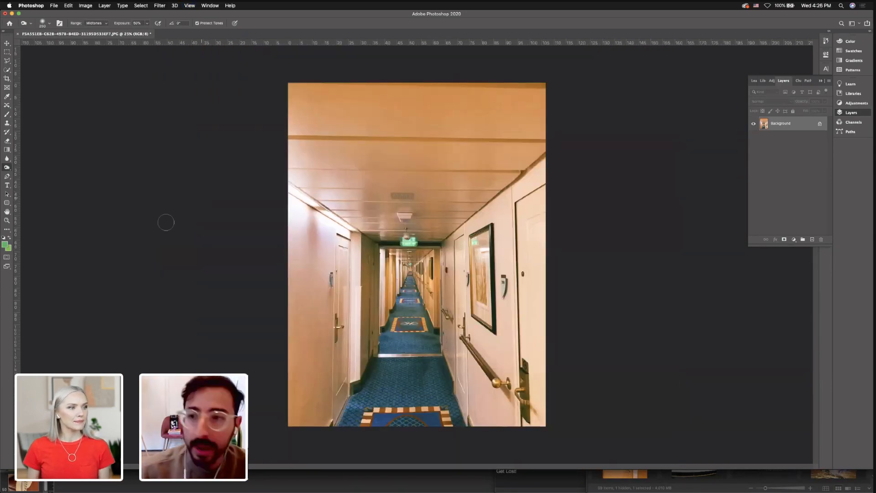
key("h")
key("super+Tab")
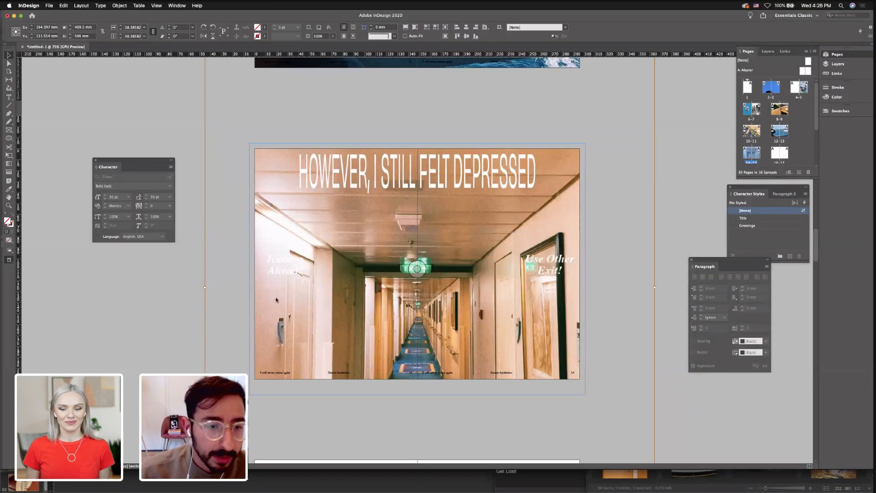
left_click_drag(272, 299, 324, 300)
left_click(208, 264)
double_click(324, 303)
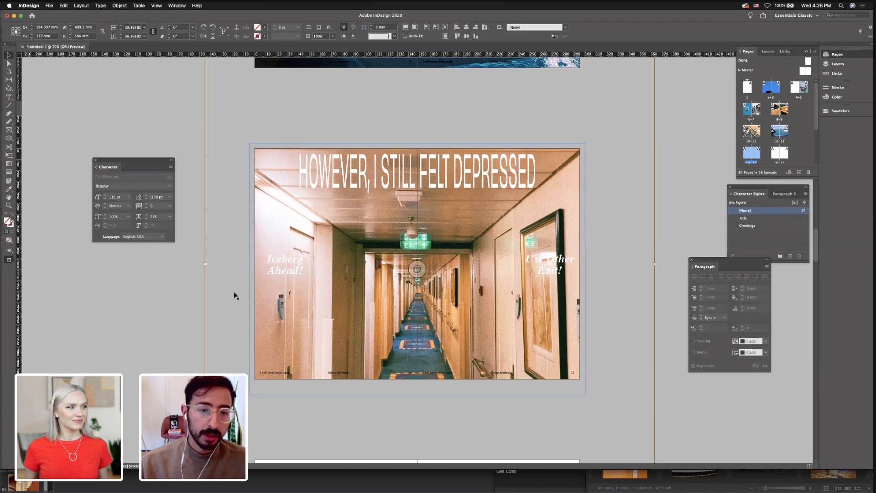
left_click(190, 283)
left_click(348, 219)
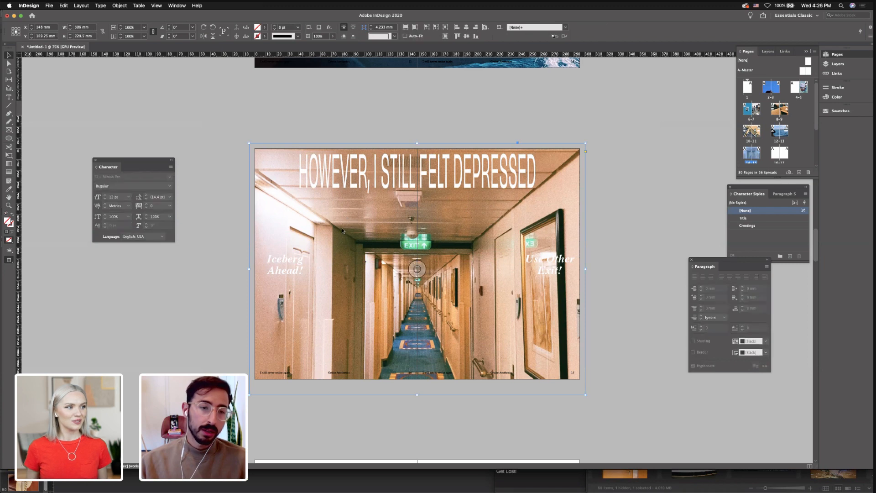
left_click(233, 188)
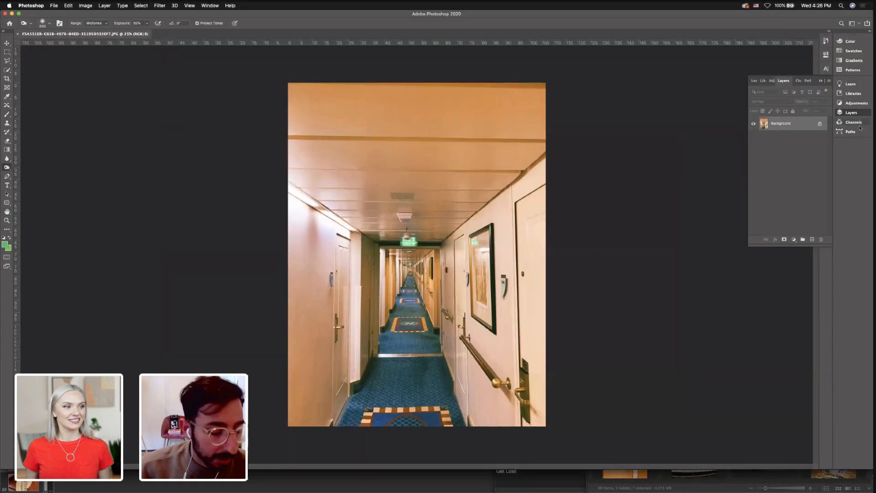
Return to InDesign, fine-tune the corridor photo within its frame to about X 163.75 mm and Y 110 mm, and deselect it
key("super+Tab")
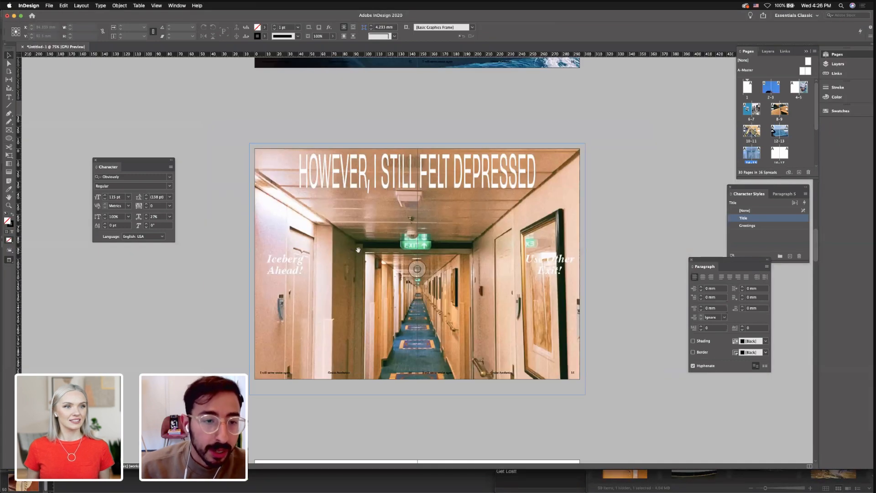
left_click(343, 268)
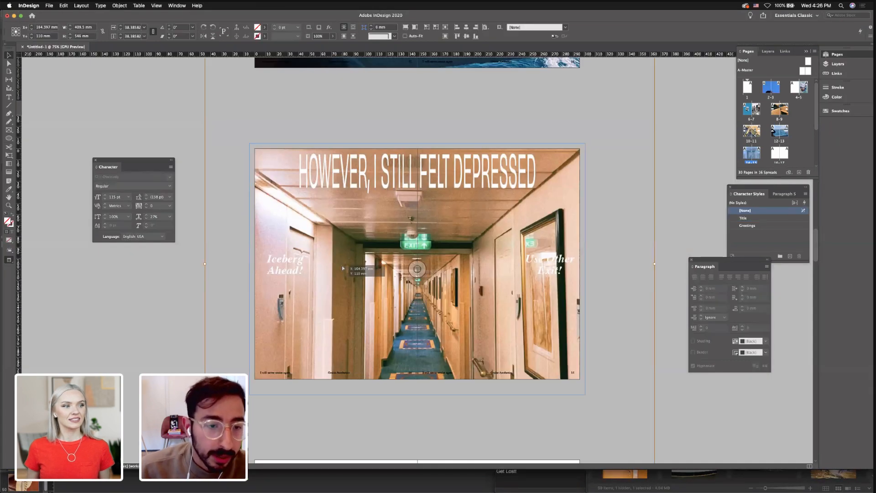
mouse_move(344, 269)
left_mouse_down()
mouse_move(343, 282)
mouse_move(343, 259)
left_mouse_up()
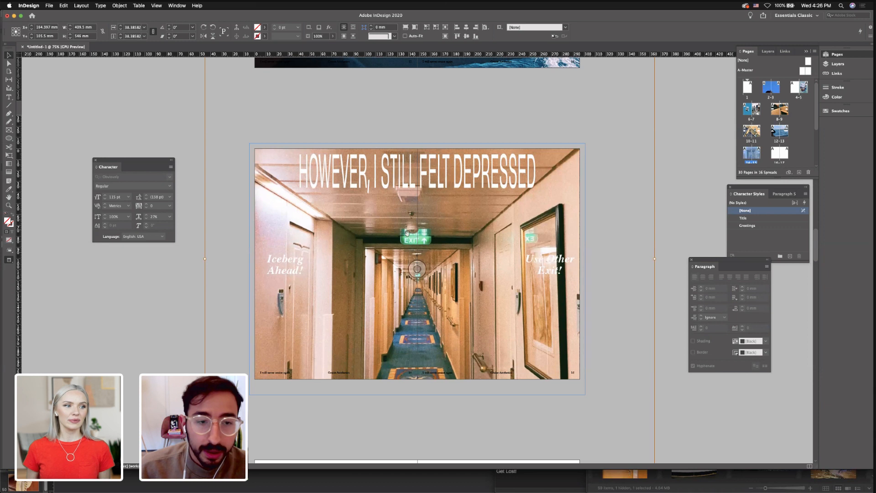
left_click(197, 310)
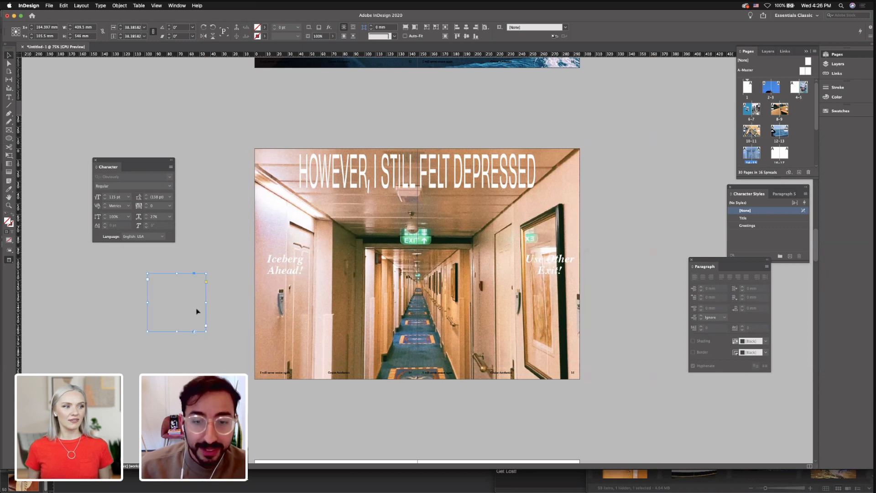
double_click(364, 275)
left_click_drag(366, 275, 366, 275)
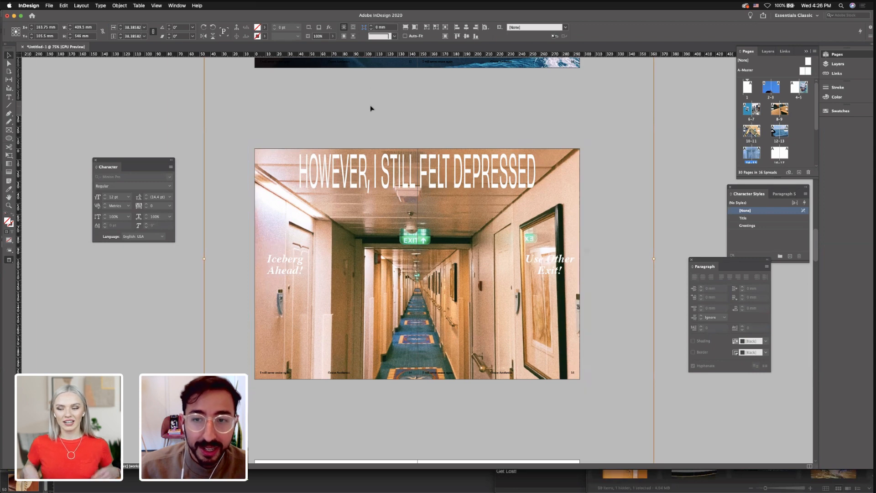
left_click(373, 234)
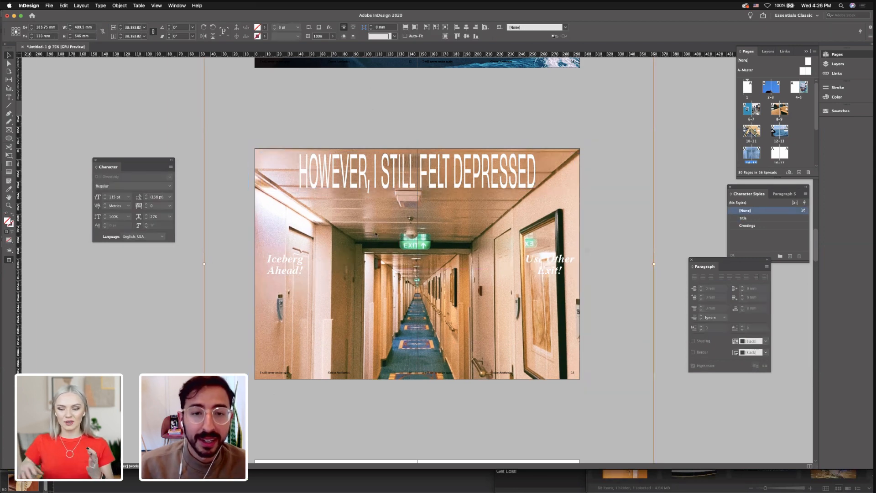
left_click(381, 127)
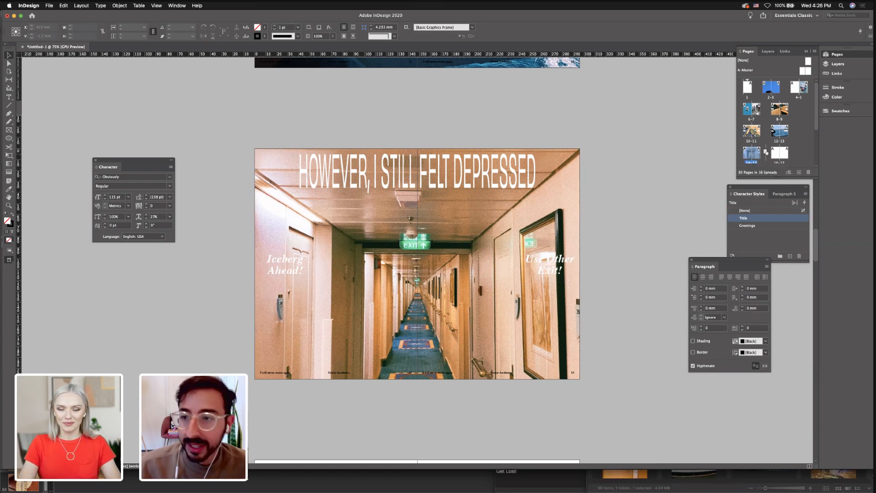
Duplicate the corridor spread, shift the photo on the original spread about 8 mm up within its frame and deselect it
left_click_drag(767, 154, 768, 154)
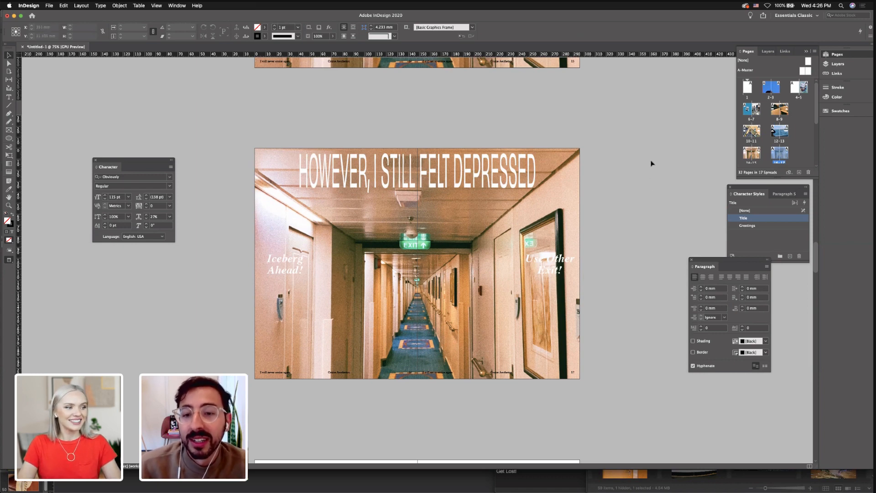
scroll(625, 161, "up", 5)
double_click(549, 211)
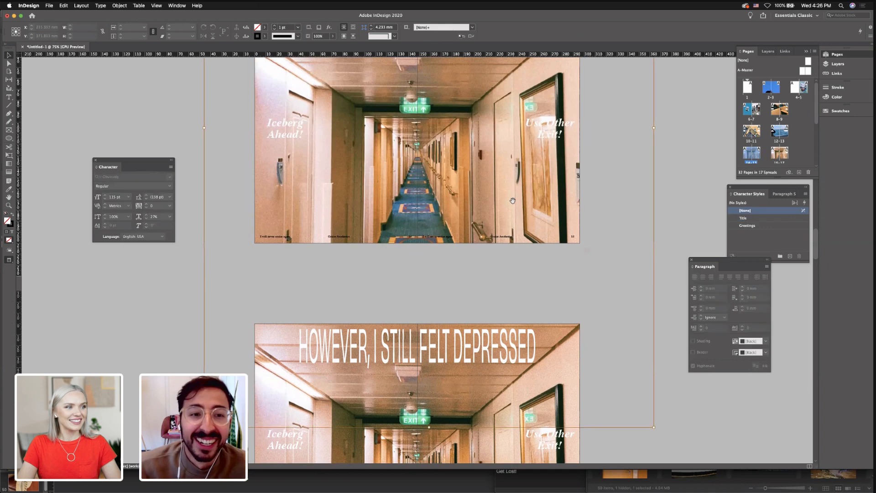
left_click_drag(514, 195, 515, 186)
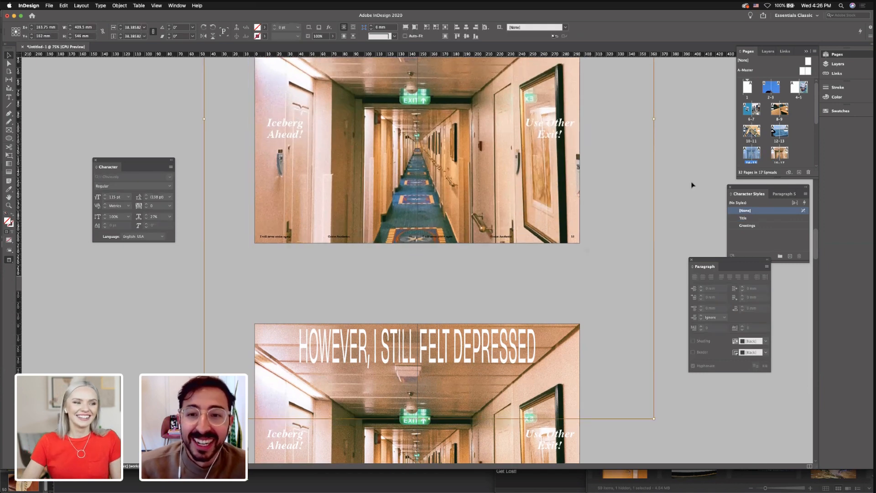
left_click(692, 186)
In the TextEdit notes, copy the chapter 6 title "And, when you think that you have seen and heard it all, just know that you haven't."
scroll(621, 272, "up", 2)
scroll(622, 272, "up", 2)
scroll(612, 196, "down", 10)
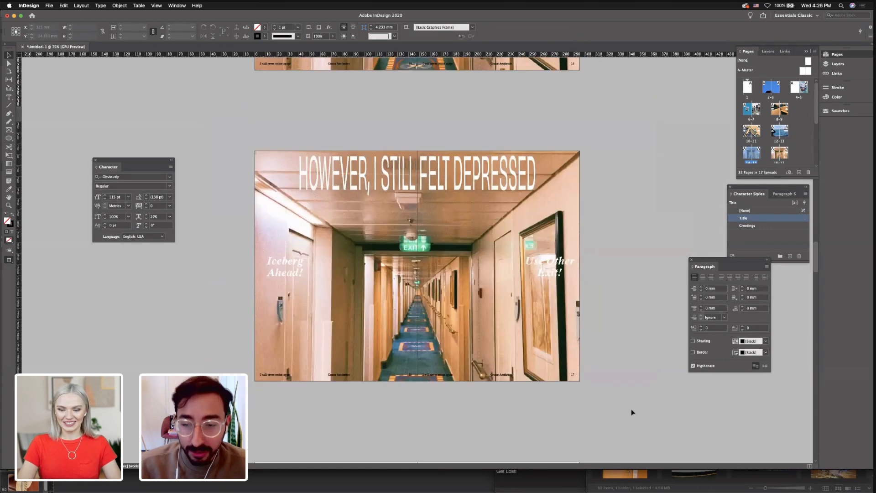
left_click(542, 489)
left_click(546, 476)
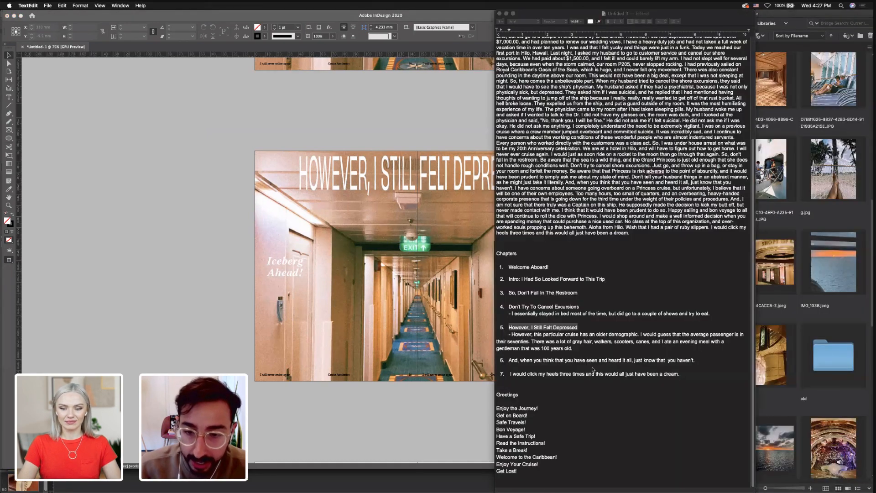
left_click(693, 364)
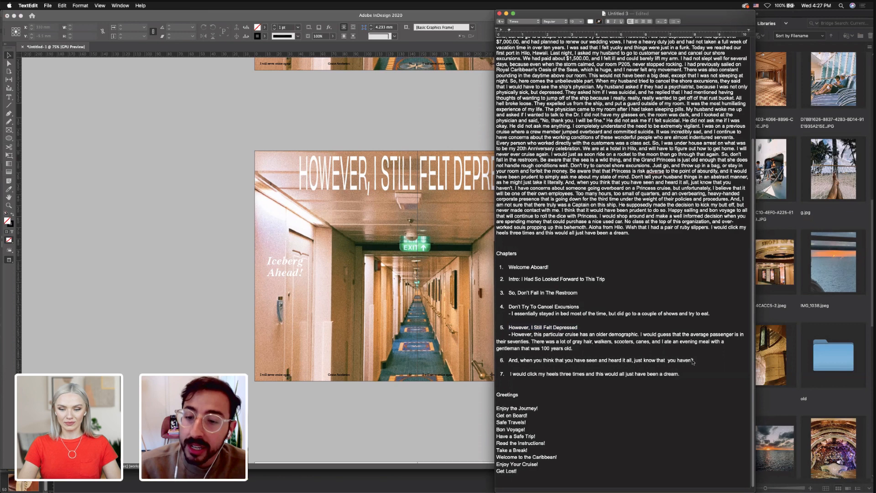
left_click_drag(691, 363, 512, 363)
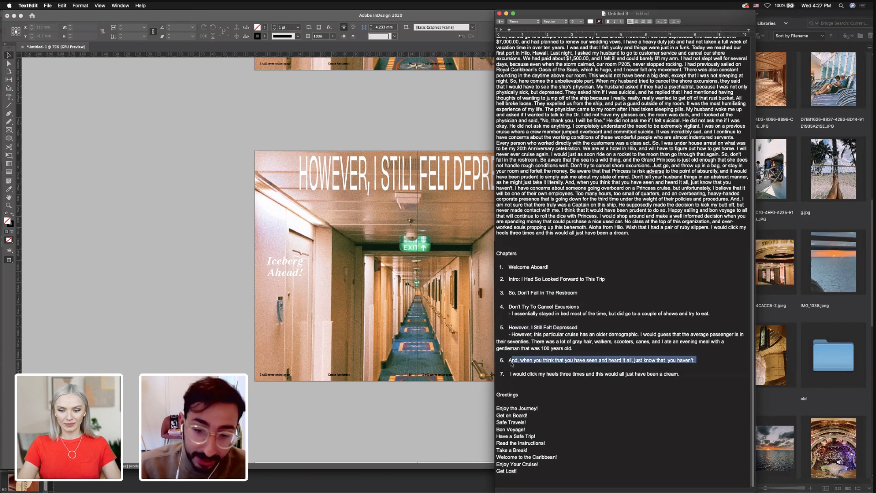
Return to InDesign, replace the duplicated spread's title with the copied text and extend its frame downward to about 148 mm tall
left_click(454, 352)
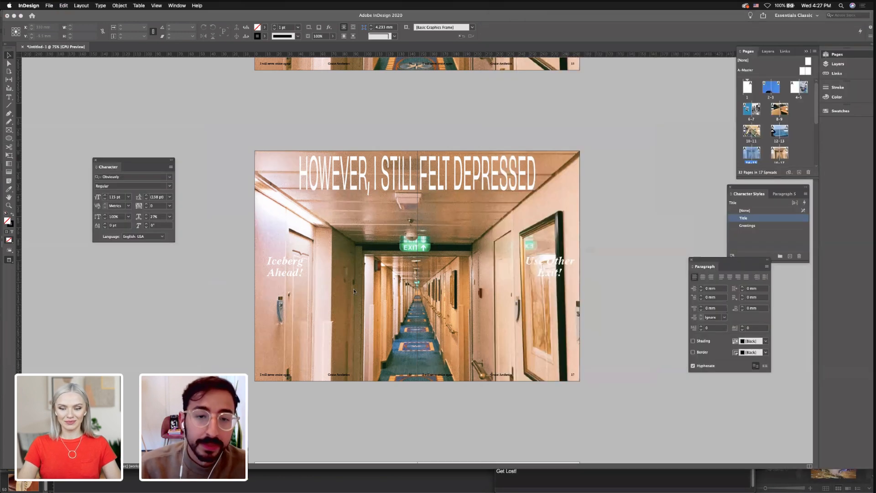
triple_click(392, 181)
key("super+v")
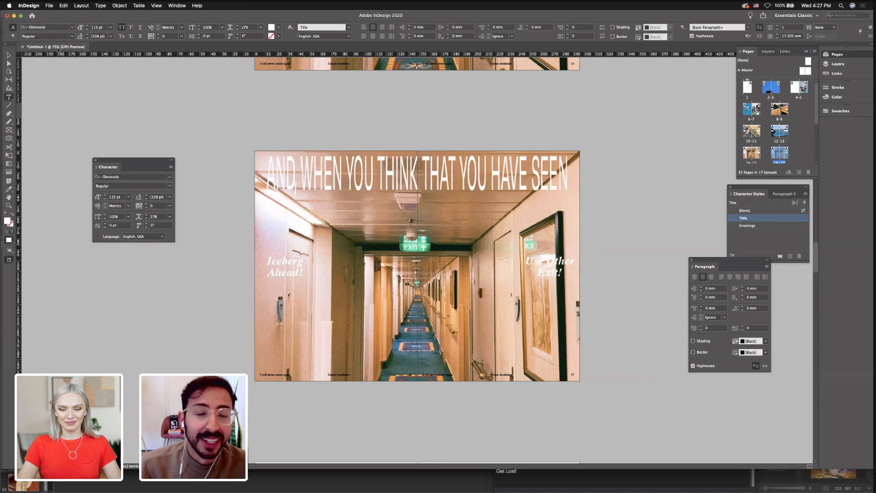
key("Escape")
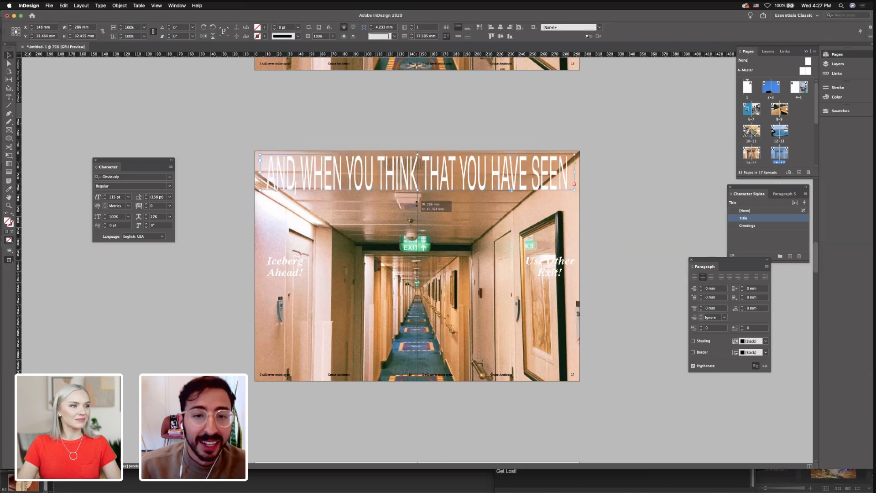
left_click_drag(417, 235, 416, 316)
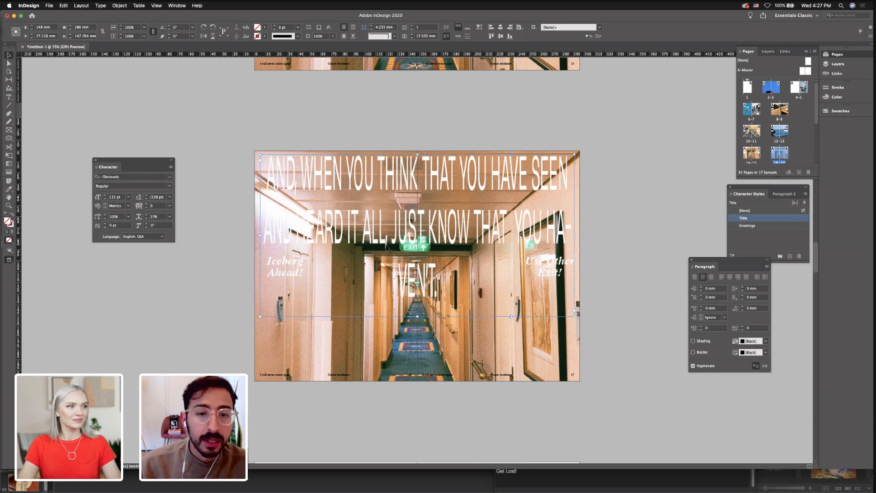
Tighten the leading of the three-line title to 108 pt
left_click(157, 197)
left_click(158, 198)
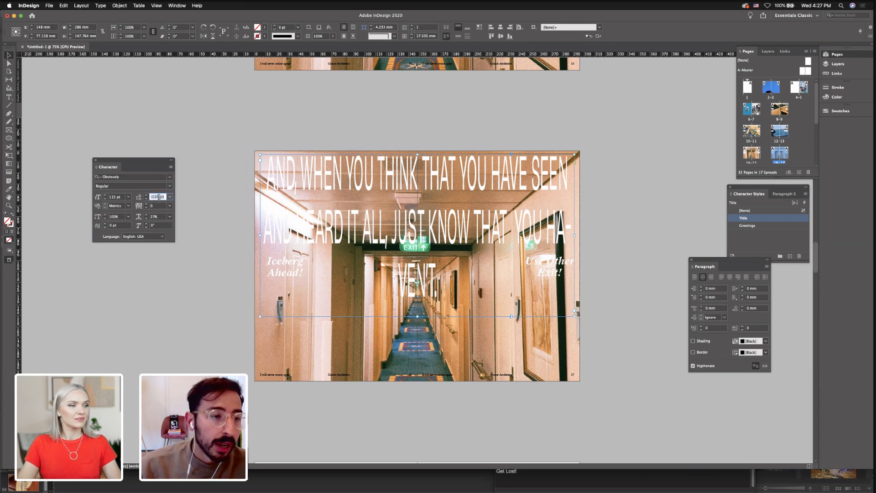
type("115")
key("Return")
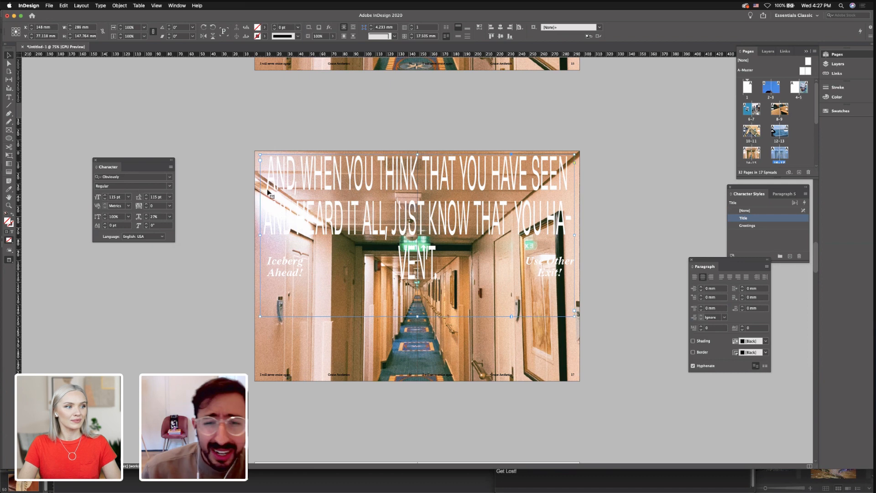
left_click(146, 199)
left_click(146, 199)
left_click(146, 200)
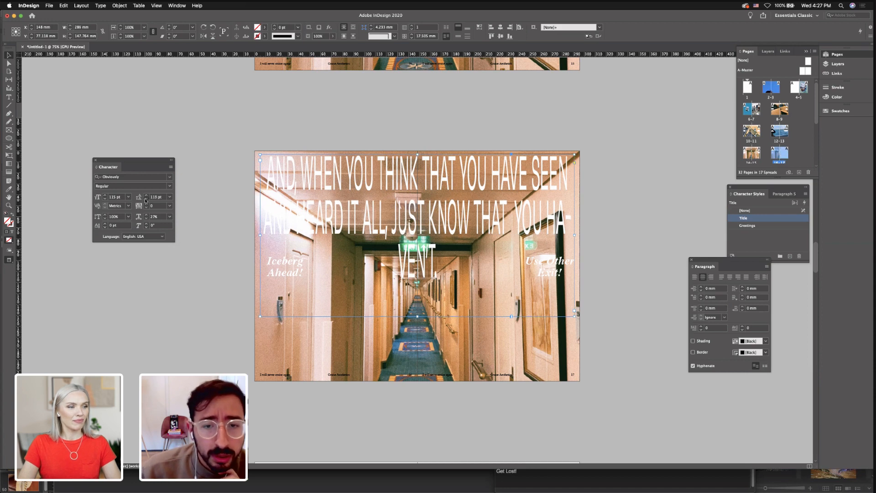
left_click(146, 199)
left_click(146, 199)
left_click(146, 200)
left_click(146, 199)
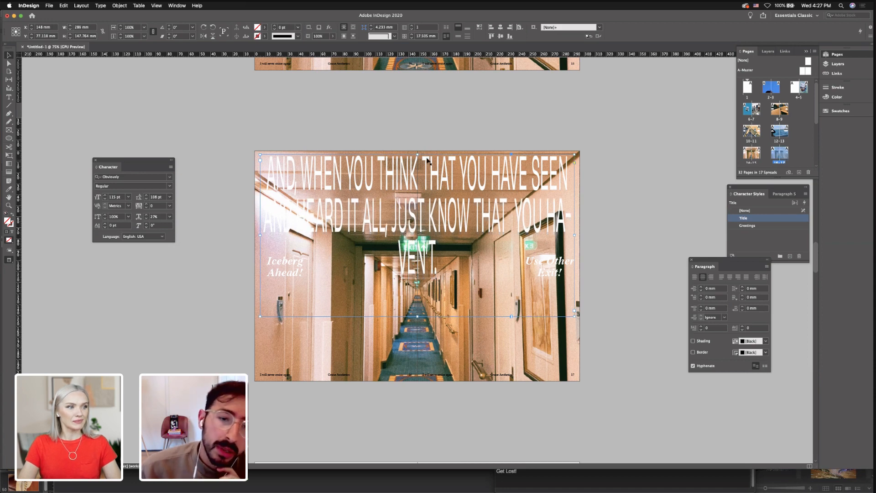
Insert a line break before "you haven't" so those words sit on the title's third line, and deselect the frame
double_click(519, 186)
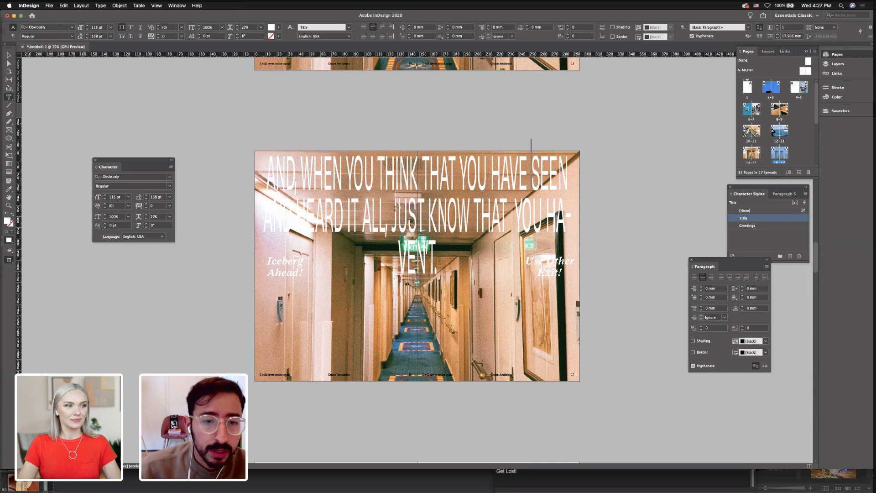
key("Return")
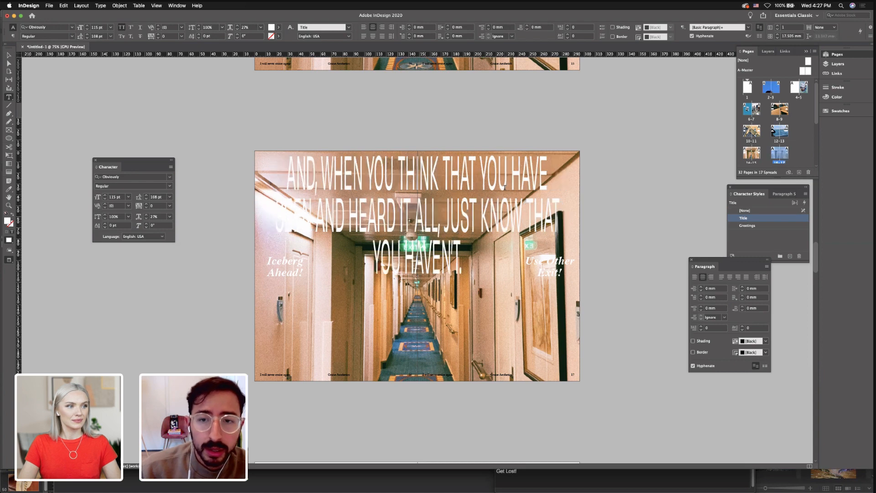
key("BackSpace")
left_click(515, 213)
key("Return")
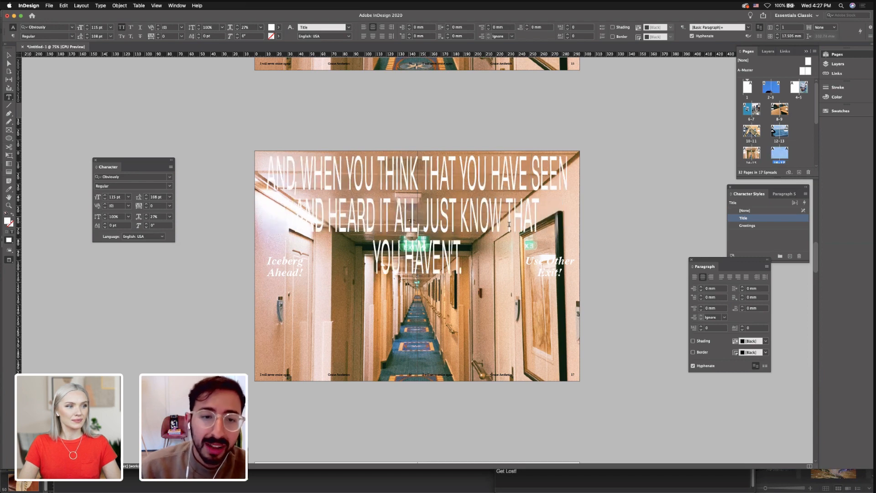
left_click(9, 55)
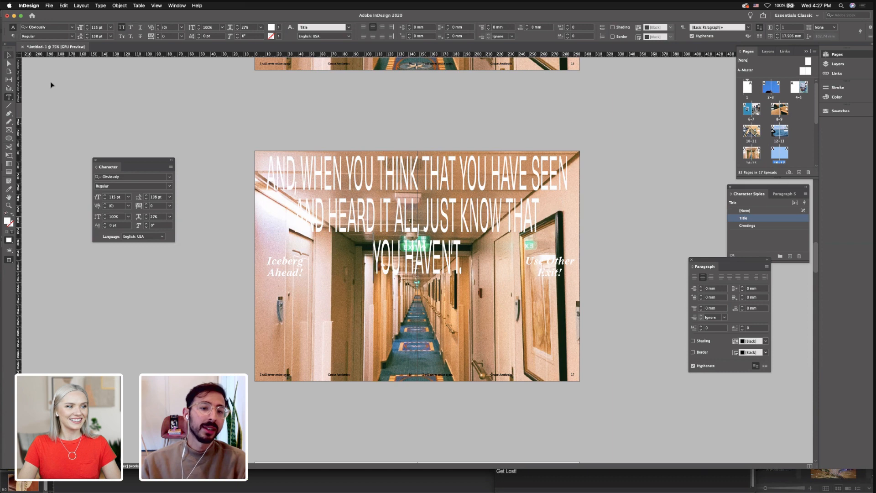
left_click(391, 269)
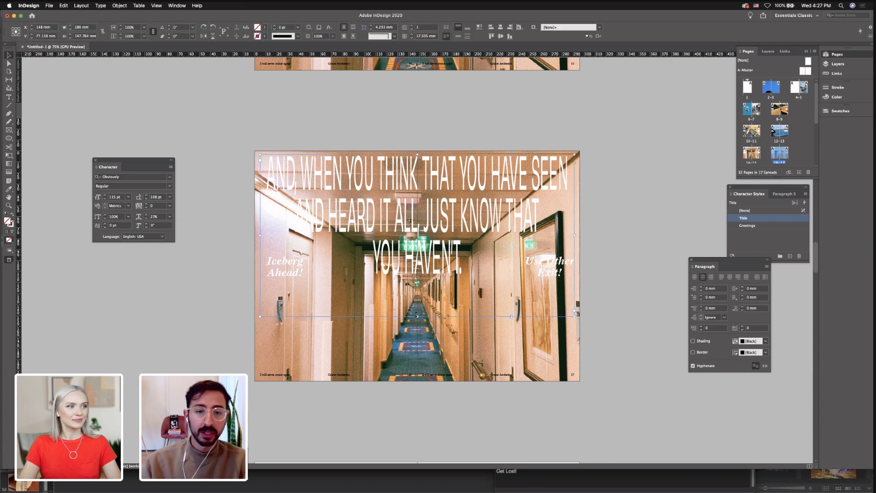
left_click(222, 261)
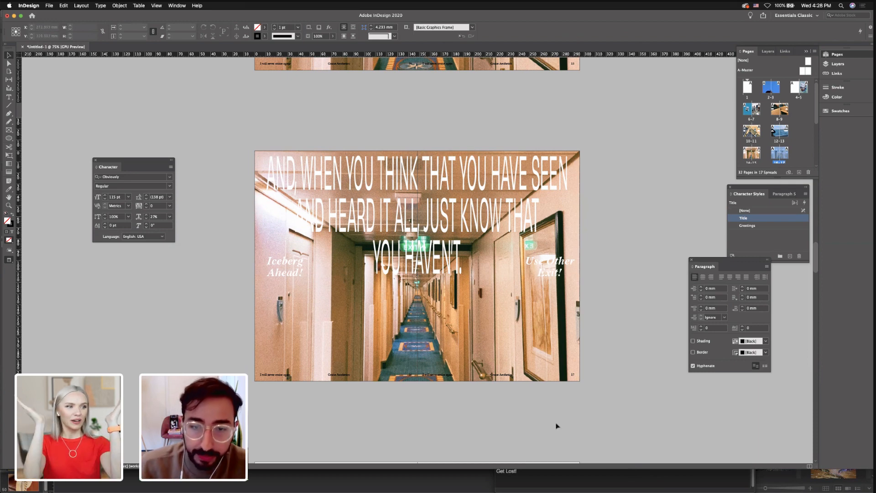
Replace the corridor photo on the new spread with the sunset photo "photo4 copy.jpg" from Adobe Bridge, and deselect it
mouse_move(541, 489)
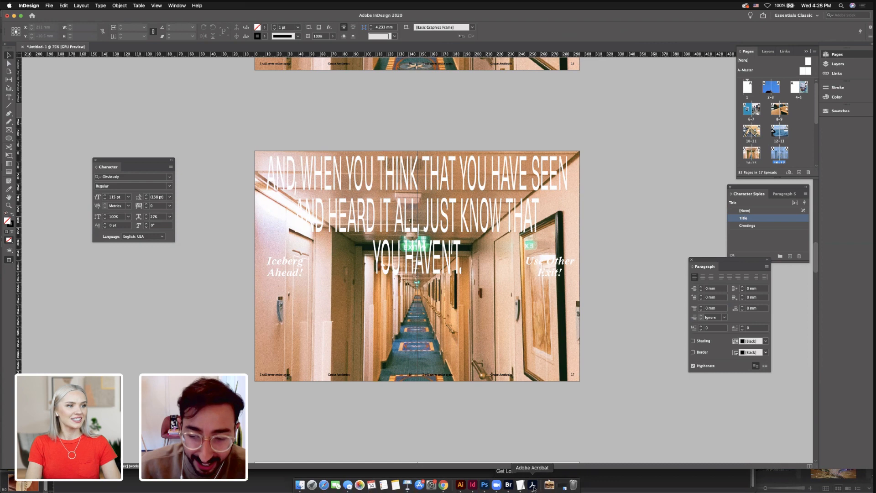
left_click(509, 485)
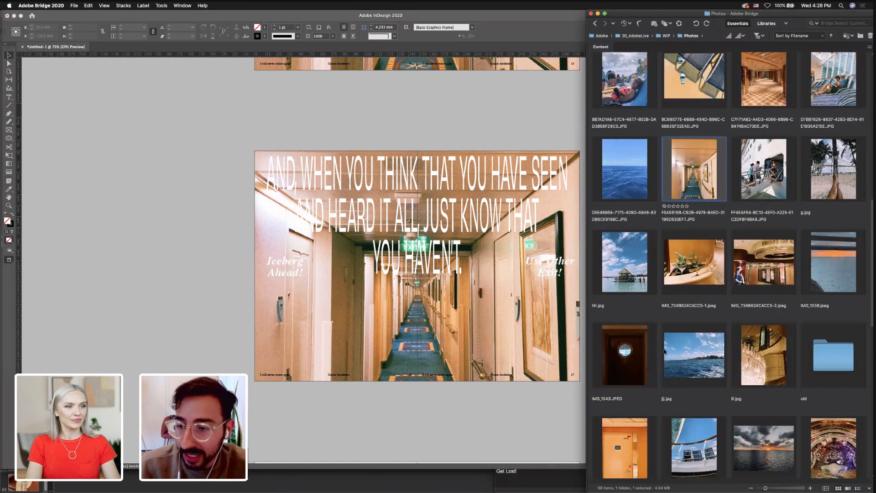
scroll(664, 350, "down", 3)
scroll(663, 349, "down", 3)
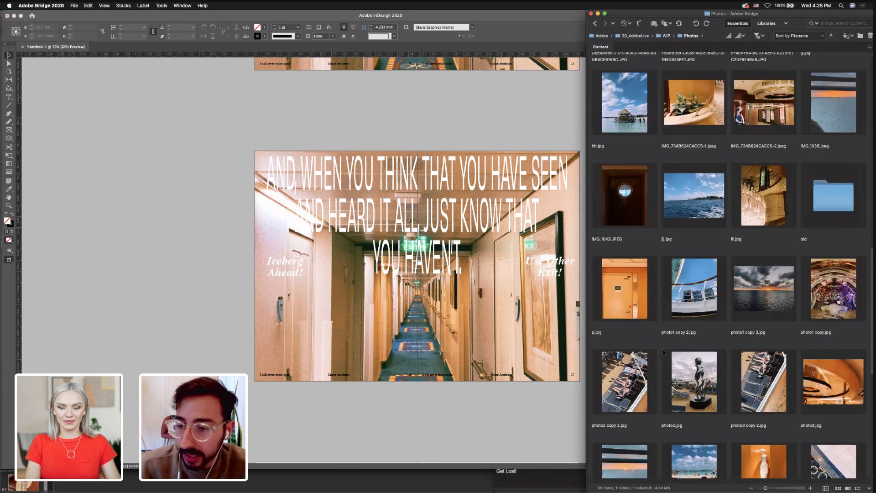
scroll(662, 349, "down", 9)
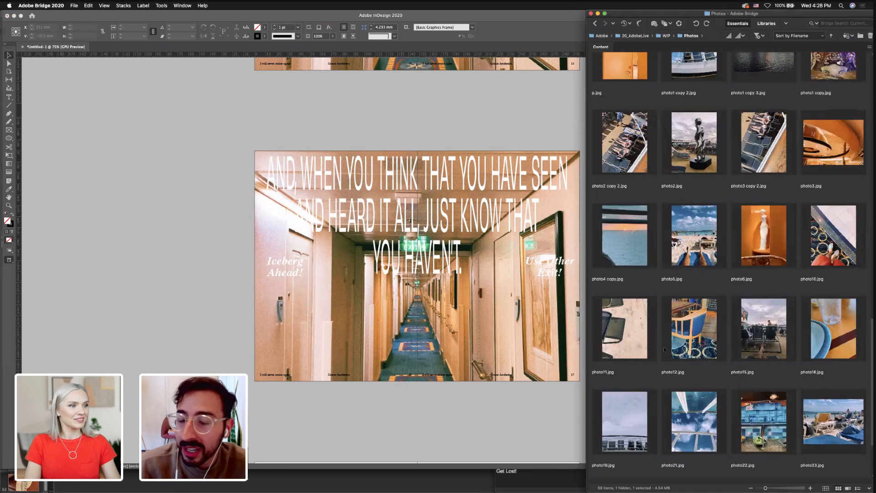
left_click(640, 250)
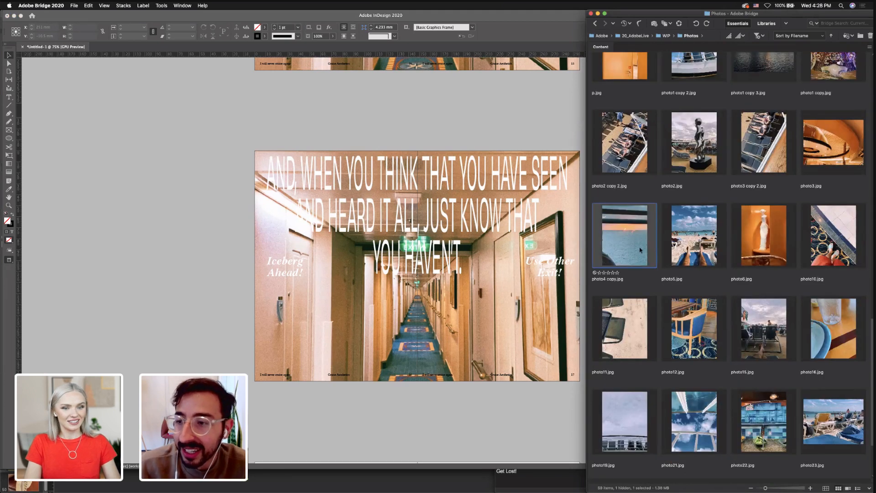
left_click_drag(589, 269, 498, 382)
left_click_drag(496, 308, 495, 325)
left_click(673, 312)
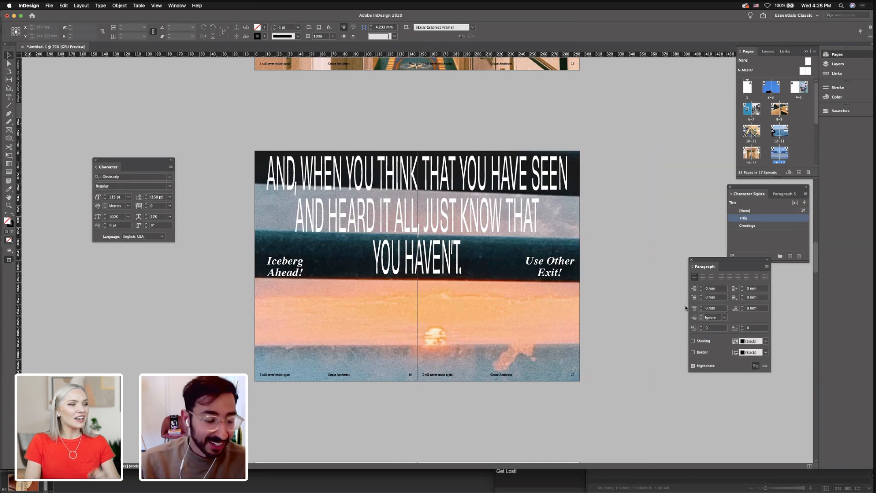
Add the line "Avoid Cabin Fever" to the end of the greetings list on the pasteboard and return to the preview view
key("w")
double_click(194, 306)
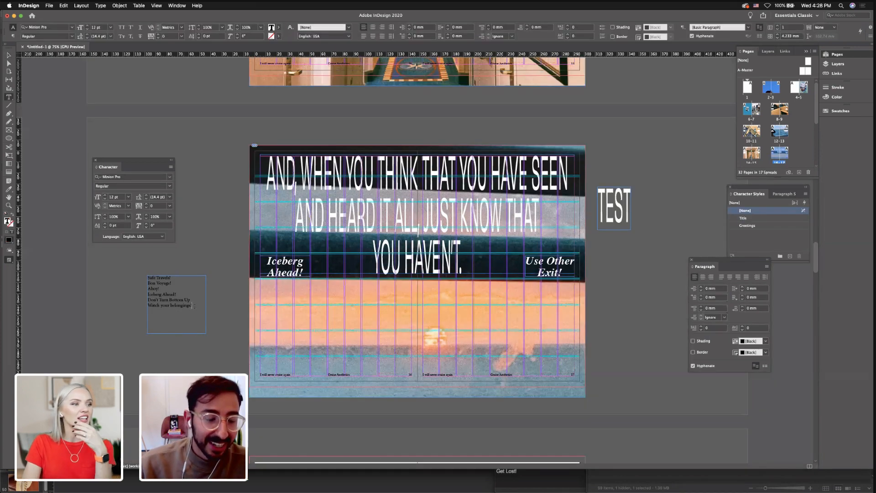
key("Return")
type("Avoid Cabin Fever")
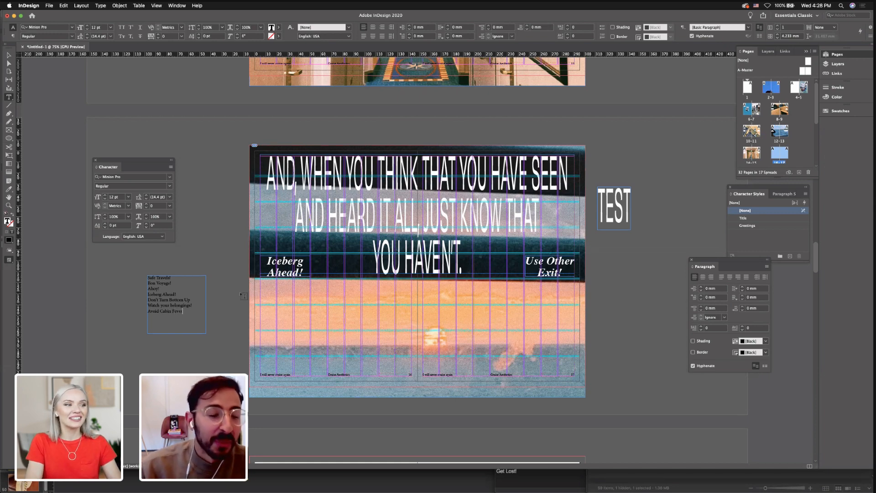
left_click(10, 55)
left_click(147, 119)
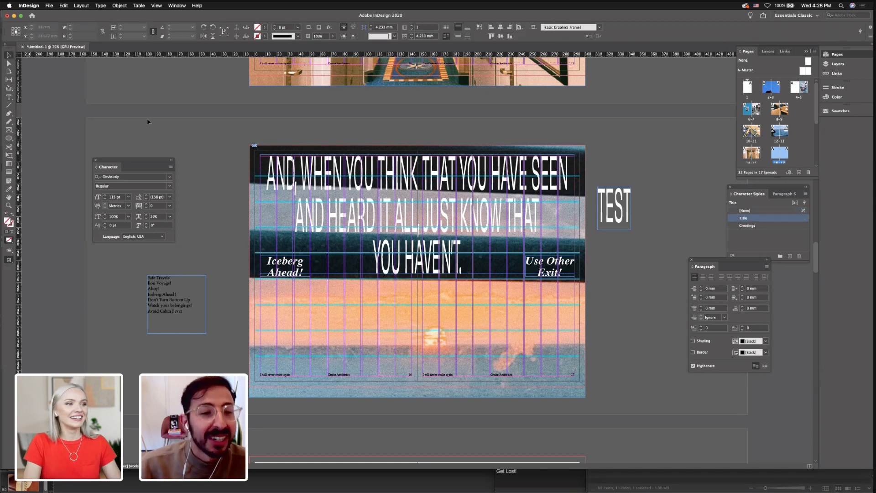
key("w")
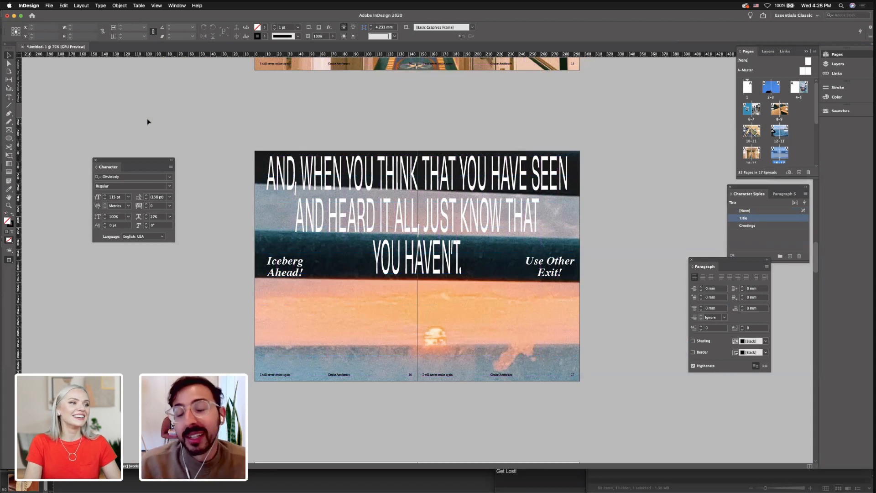
double_click(287, 273)
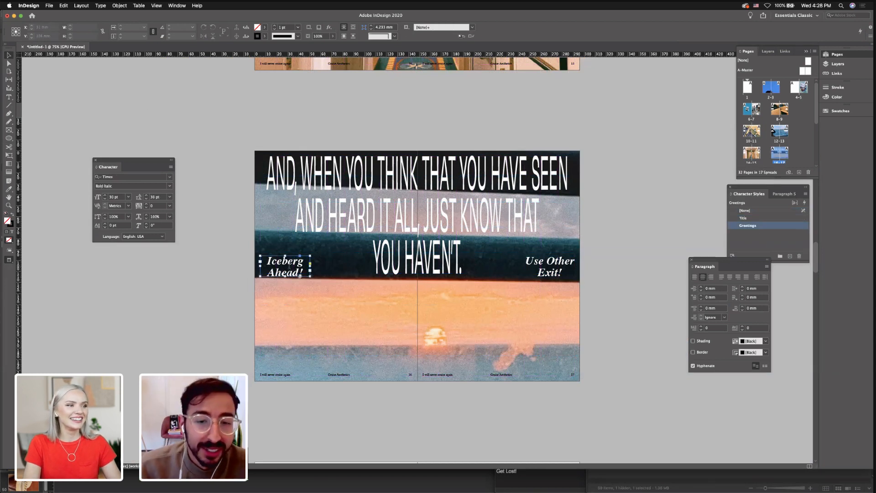
left_click_drag(269, 262, 299, 271)
left_click(299, 268)
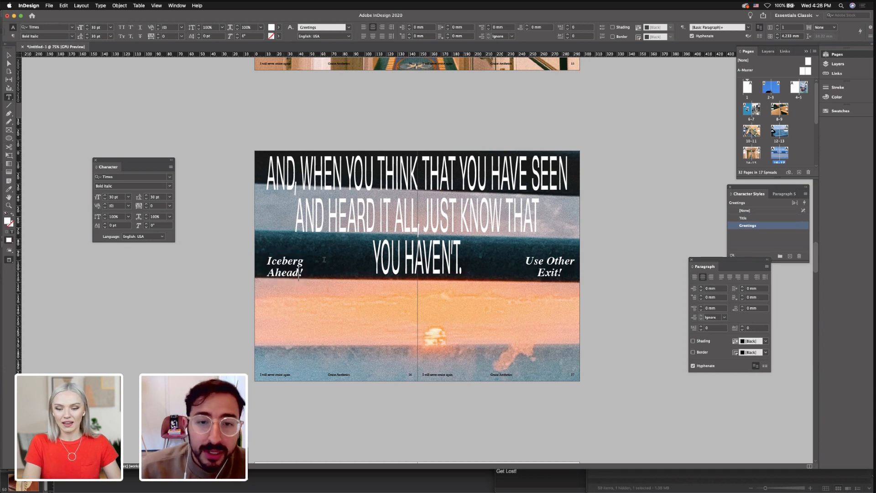
left_click(9, 55)
left_click(139, 89)
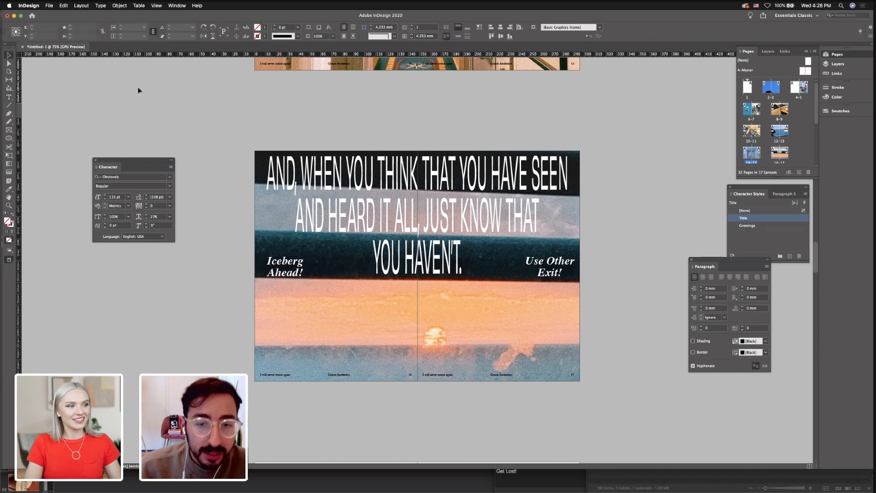
Copy the line "Avoid Cabin Fever" from the greetings list on the pasteboard
key("w")
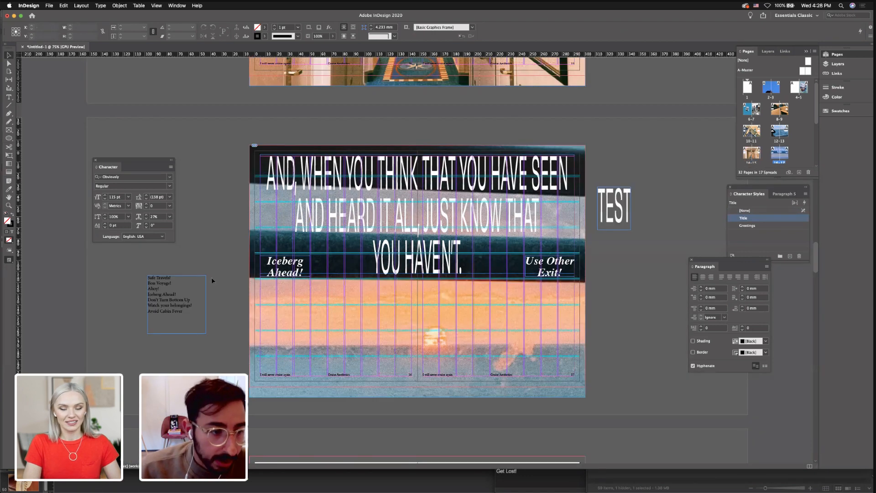
double_click(201, 314)
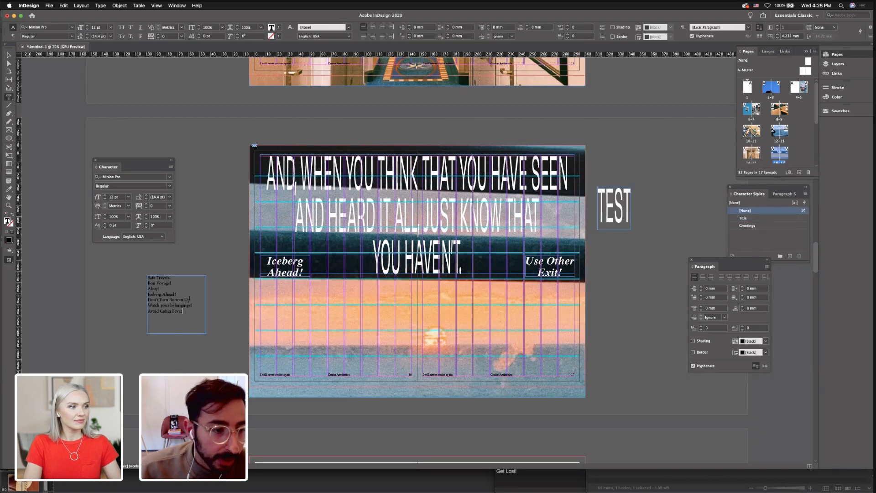
left_click_drag(189, 299, 138, 308)
left_click(191, 305)
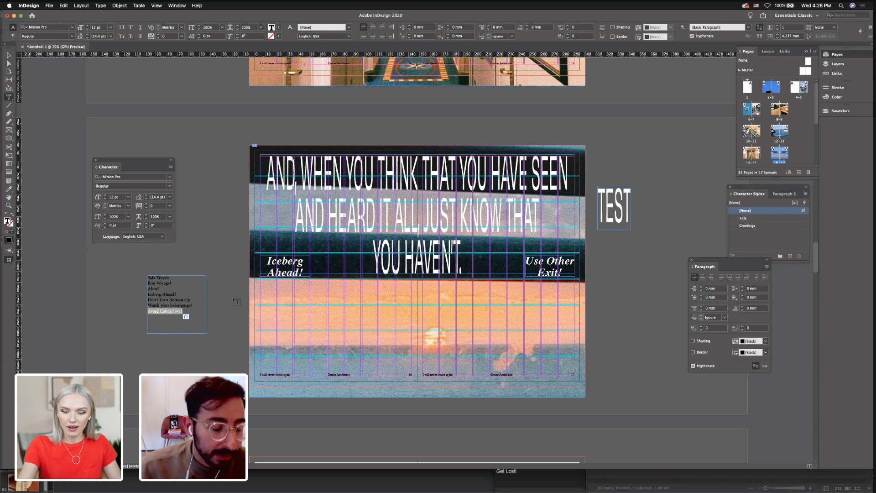
Replace the words "Iceberg Ahead" in the first greeting with "Avoid Cabin Fever", keeping the exclamation mark and the Greetings styling
left_click(296, 273)
left_click_drag(301, 273, 263, 252)
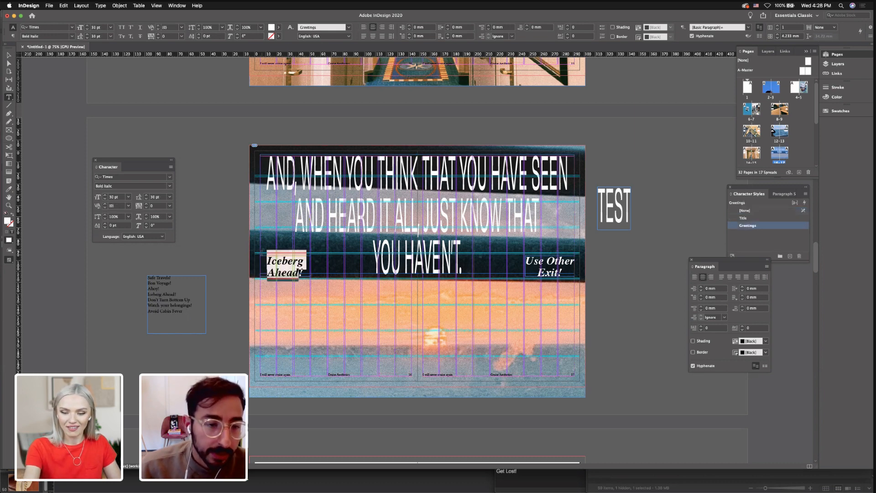
key("BackSpace")
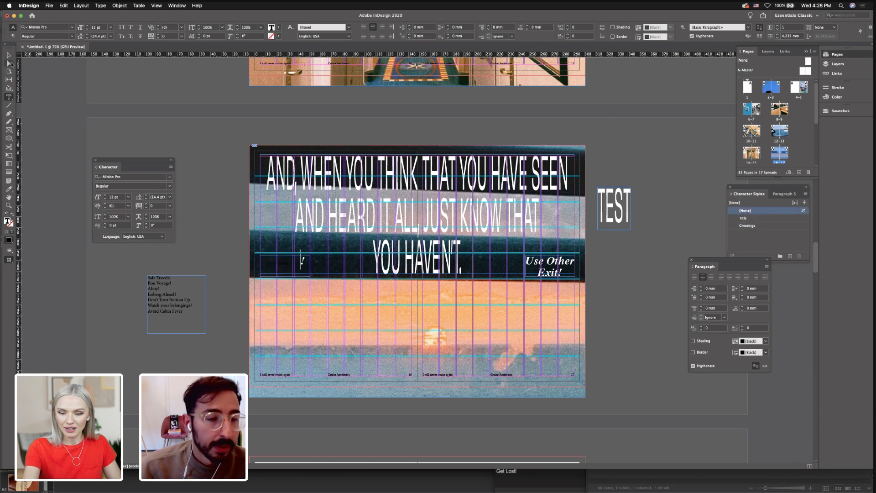
key("super+z")
type("Avo")
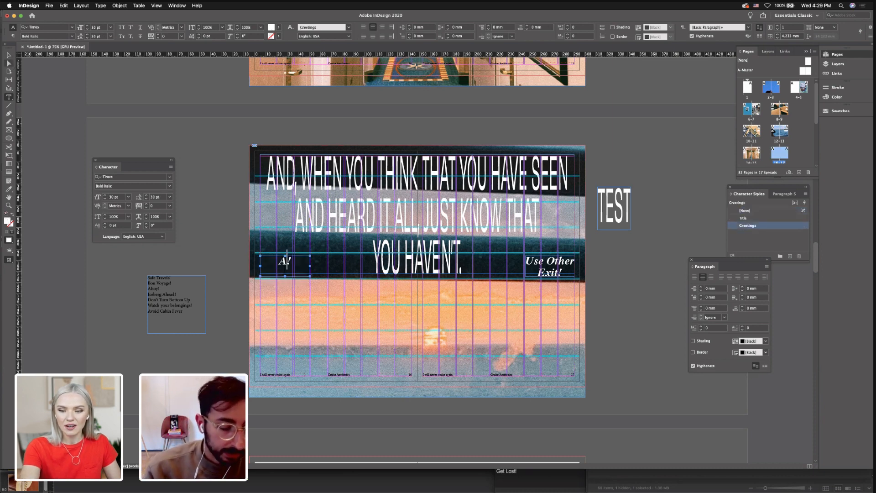
type("id c")
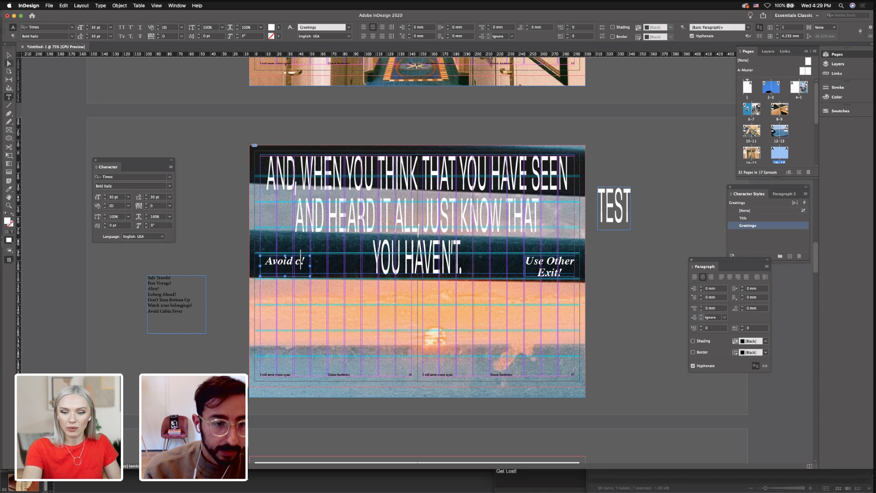
key("BackSpace")
type("Cabin f")
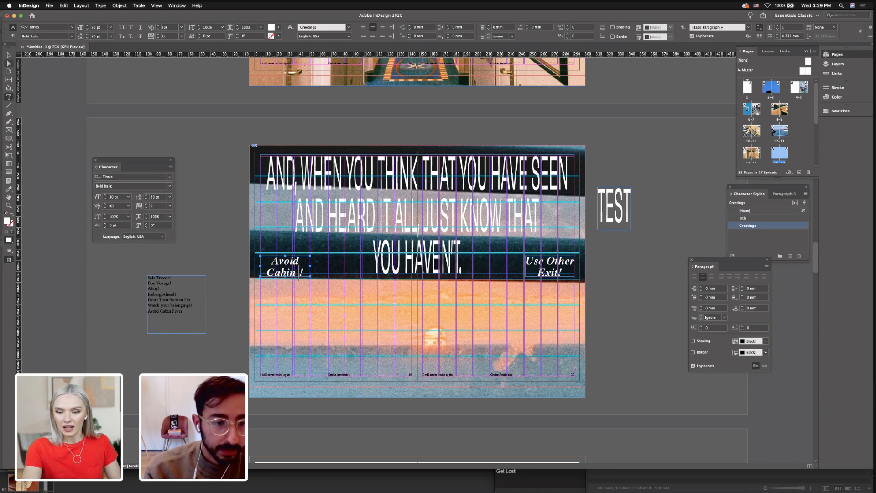
key("BackSpace")
type("Fev")
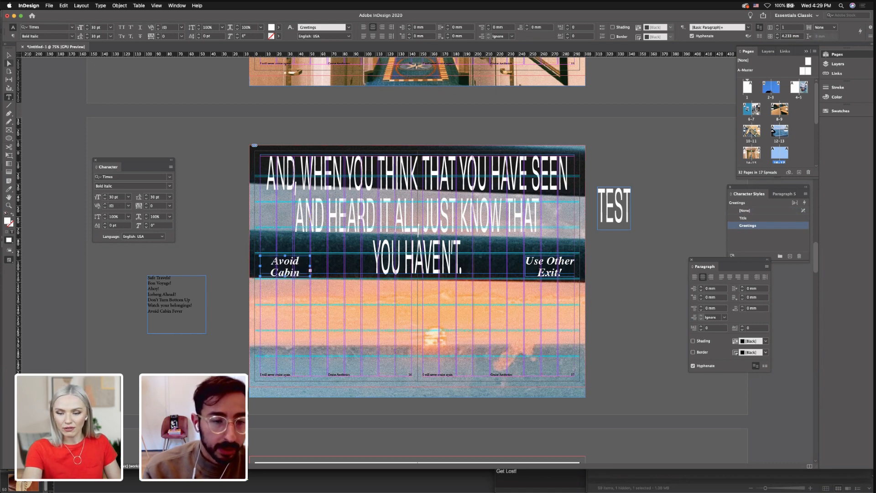
key("BackSpace")
key("BackSpace")
type("e")
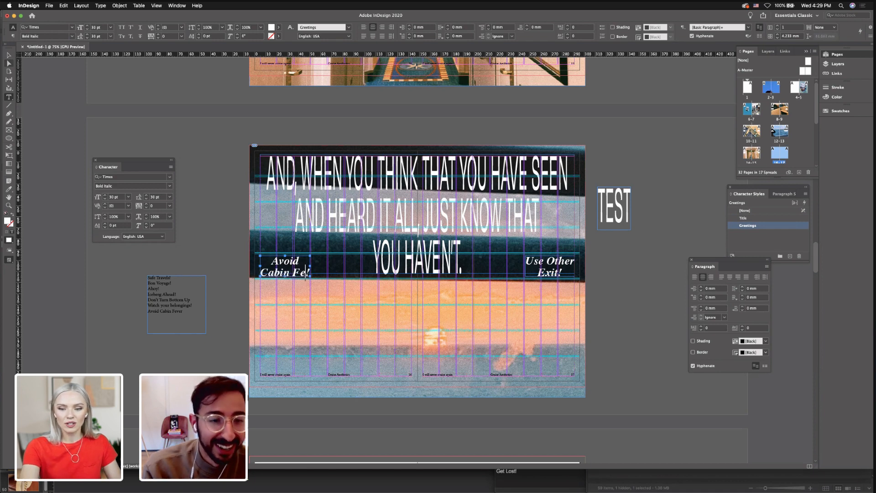
type("v")
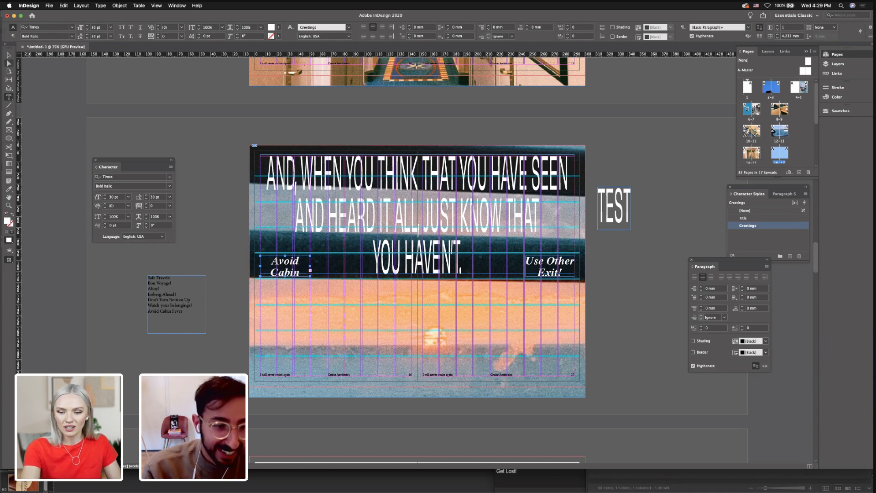
type("e-")
Widen the "Avoid Cabin Fever!" frame until "Avoid Cabin" fits on one line, deselect it and return to the preview view
left_click(9, 54)
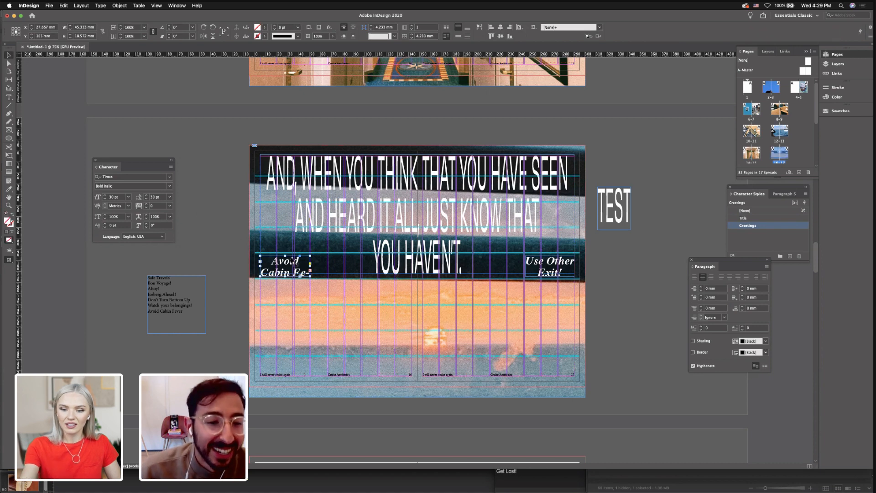
left_click_drag(310, 265, 319, 269)
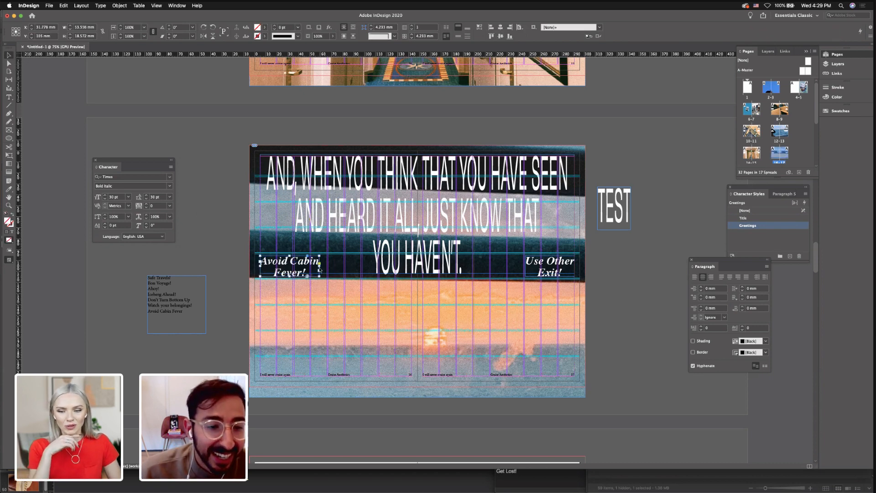
left_click(240, 252)
key("w")
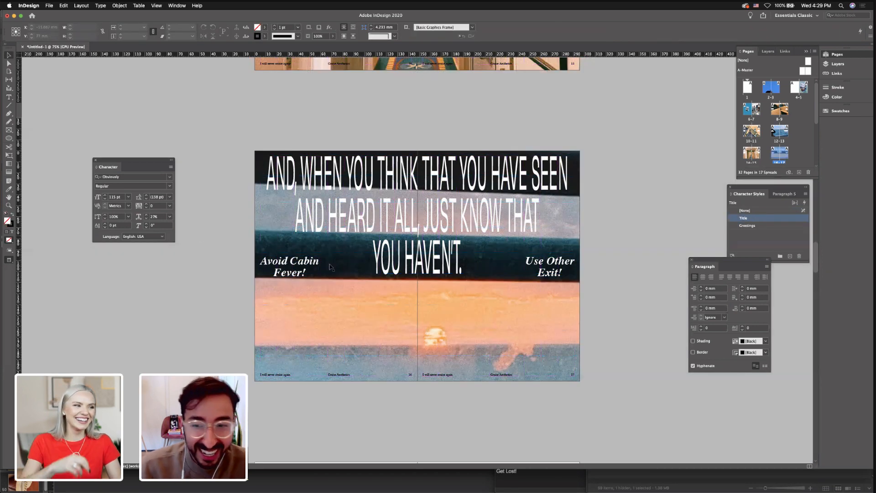
Check the greetings list in TextEdit, return to the layout and clear the words "Use Other Exit" from the second greeting, keeping the exclamation mark
key("w")
double_click(554, 268)
key("super+a")
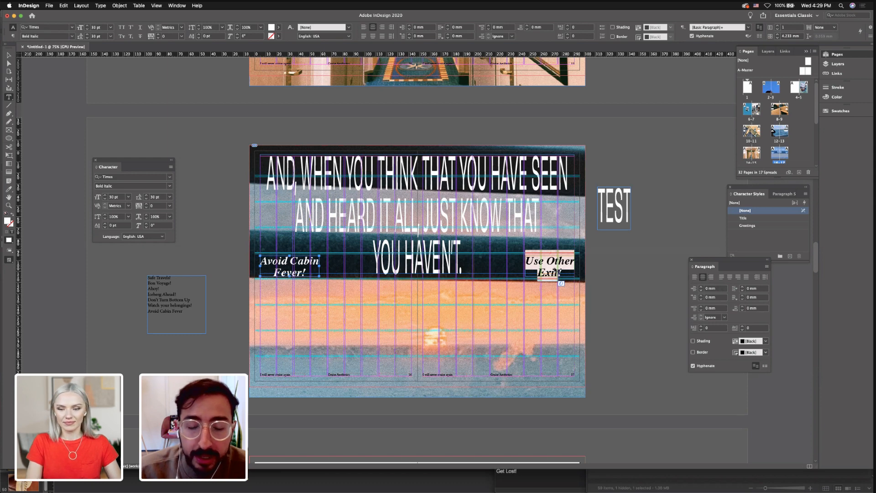
left_click(548, 476)
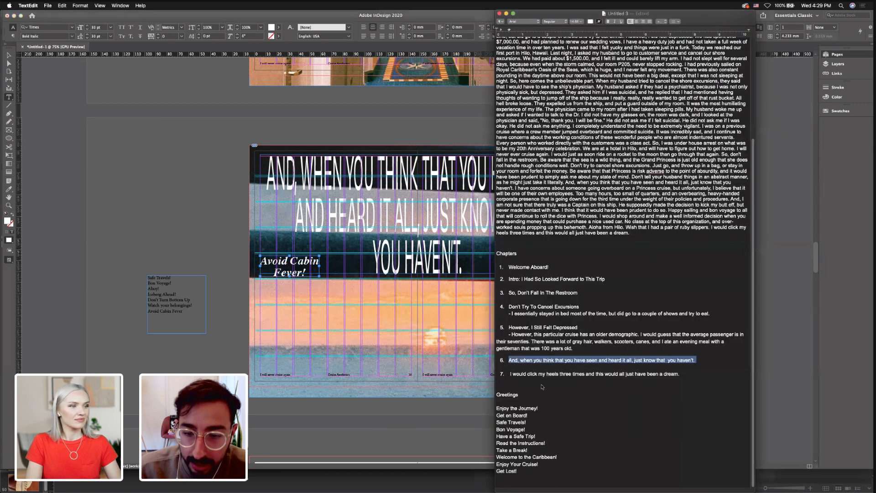
left_click(416, 336)
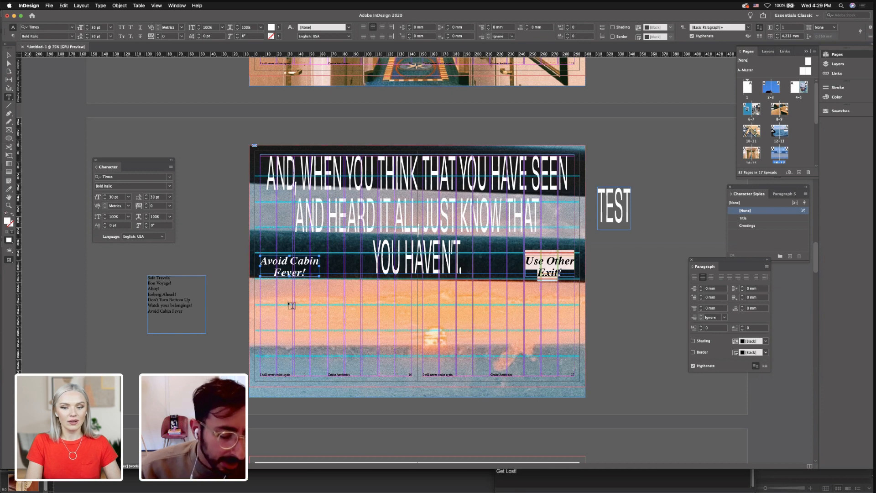
type("Th")
key("BackSpace")
key("BackSpace")
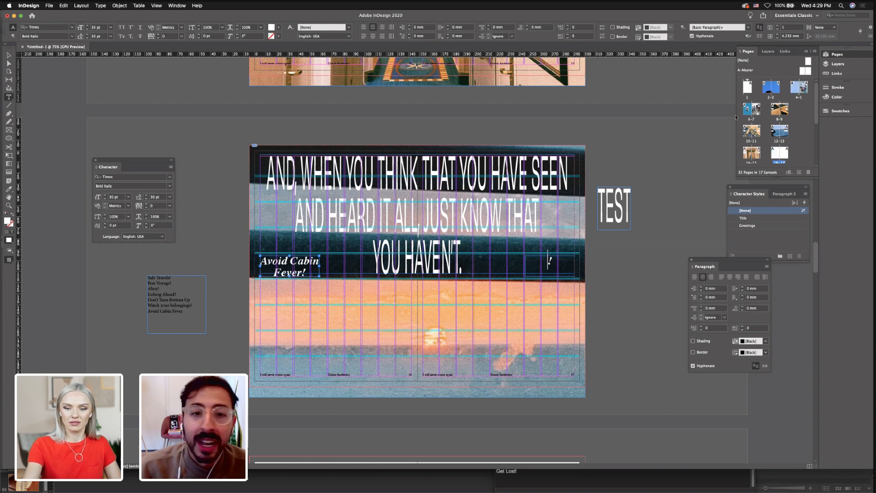
Go to spread 4–5 and try to switch it to the preview view
double_click(798, 91)
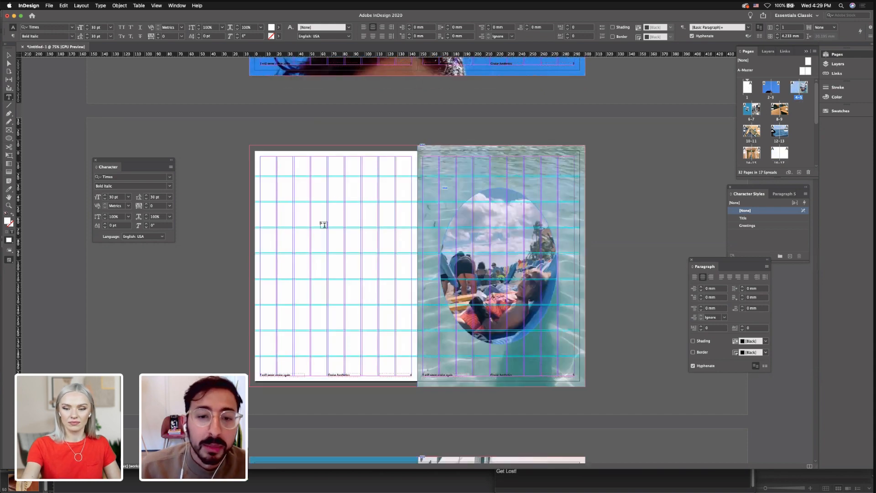
key("super+0")
key("super+minus")
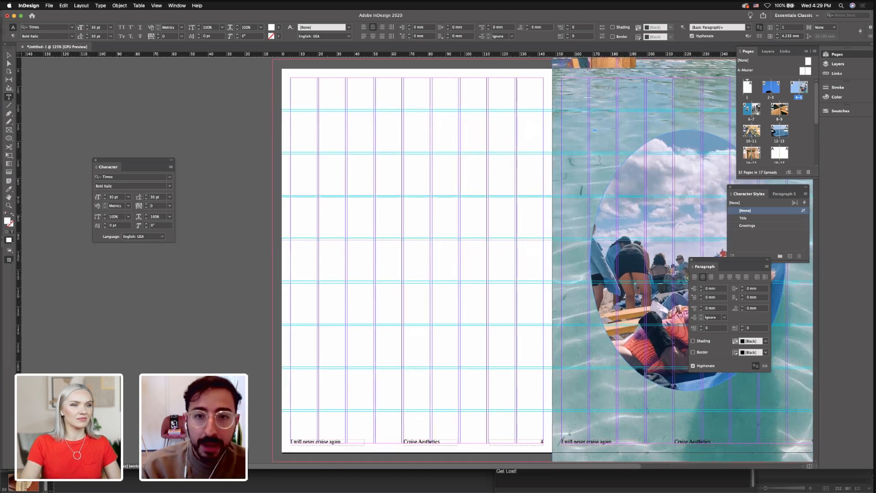
type("W!")
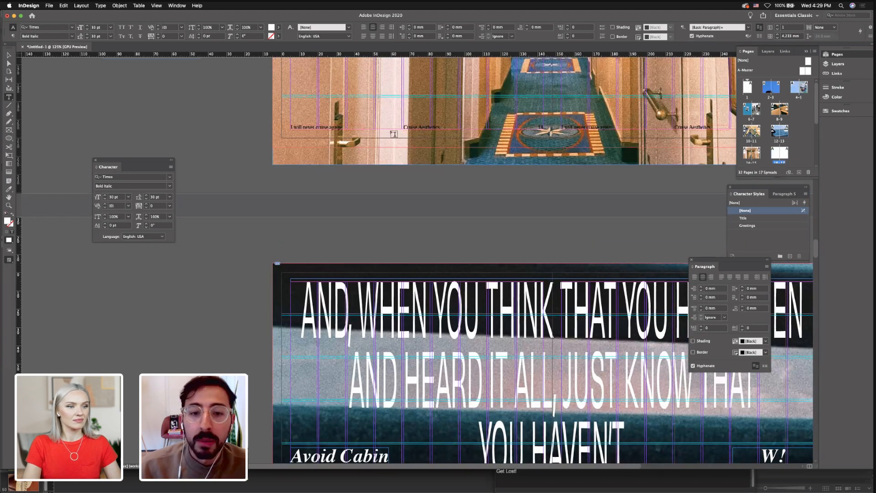
scroll(430, 241, "up", 20)
scroll(428, 218, "down", 6)
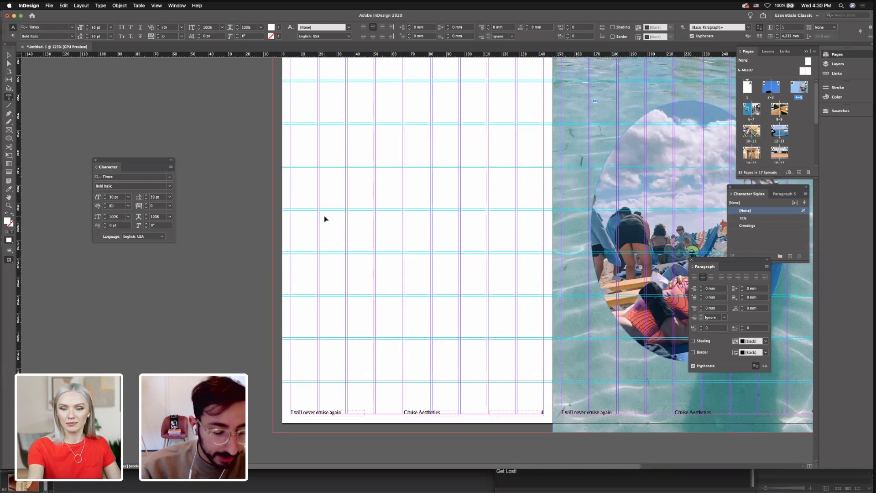
key("super+minus")
key("super+minus")
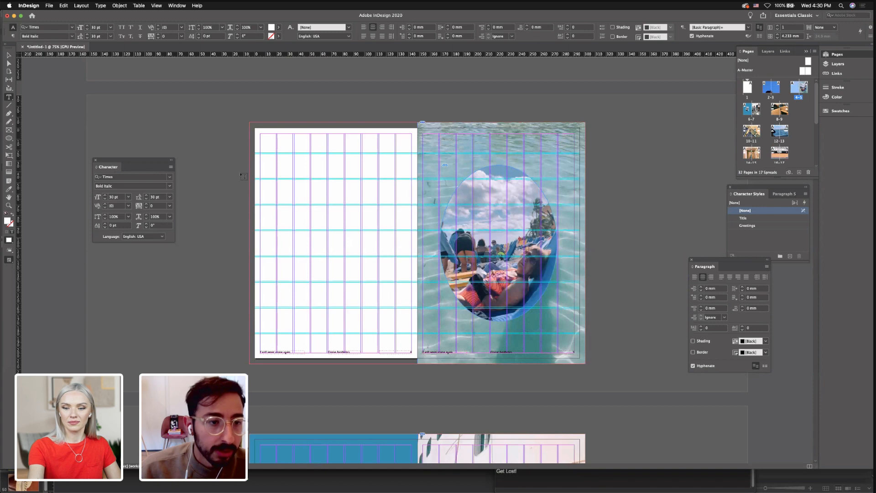
type("WW!")
key("Escape")
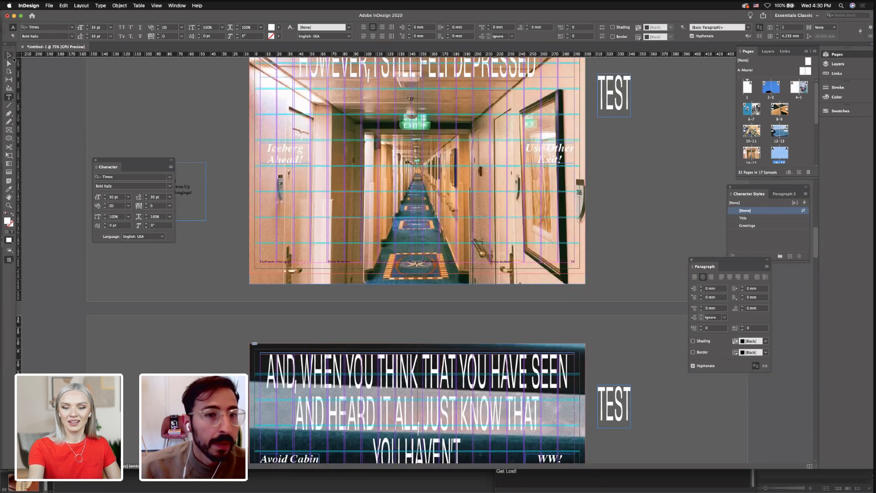
scroll(257, 312, "up", 5)
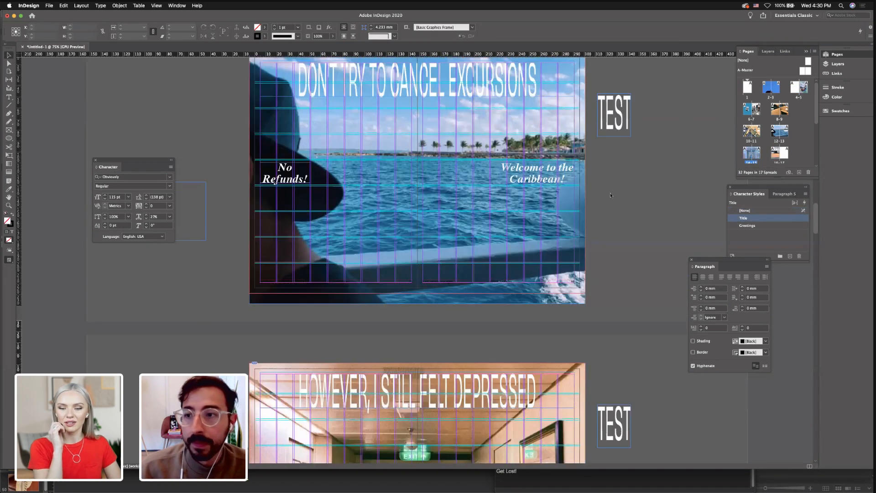
Draw a text frame about 50 by 36 mm on the blank page 4 and enter "ahoy!"
double_click(794, 92)
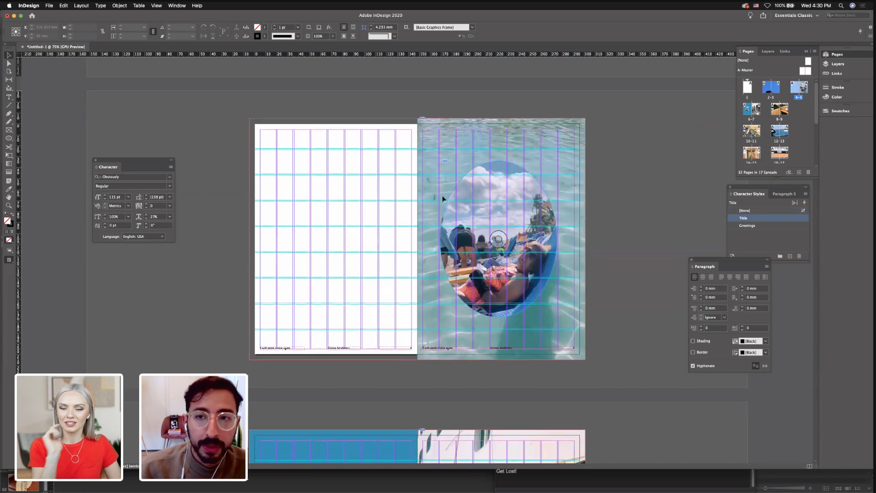
left_click(9, 97)
left_click_drag(295, 204, 349, 244)
type("G")
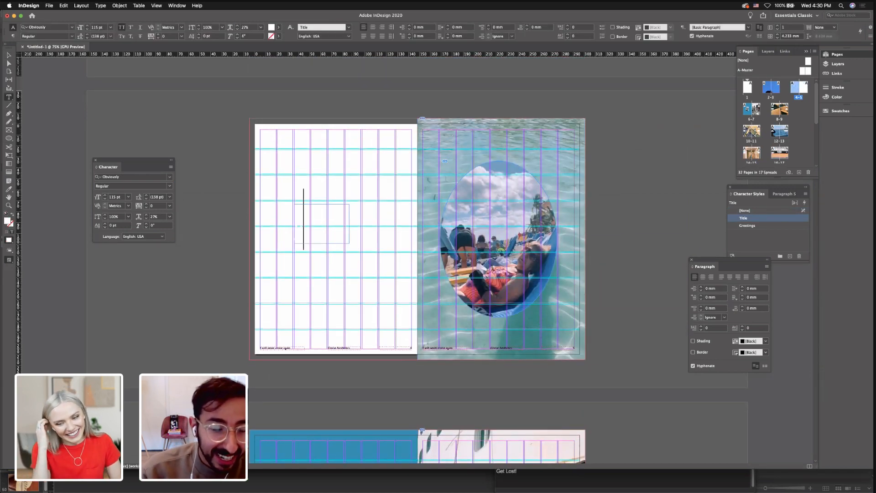
type("et Lost!")
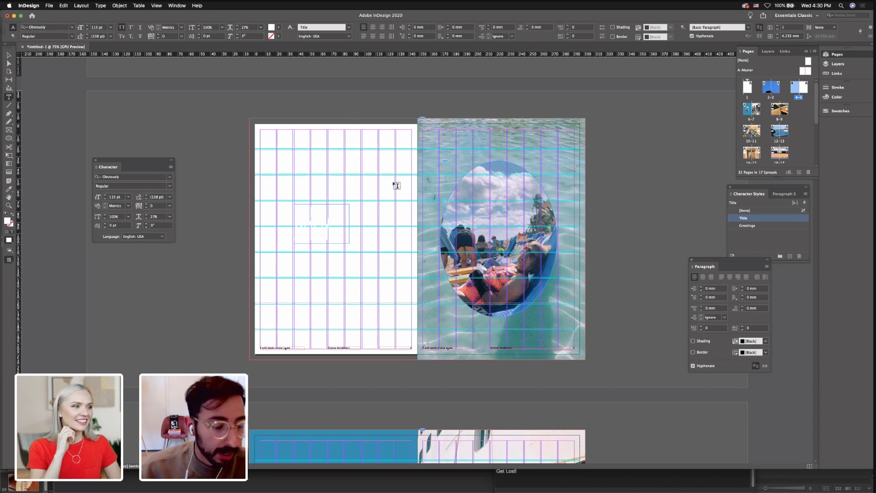
Apply the Greetings character style to the new text and colour it with a blue sampled from the oval photo's upper area
left_click(9, 55)
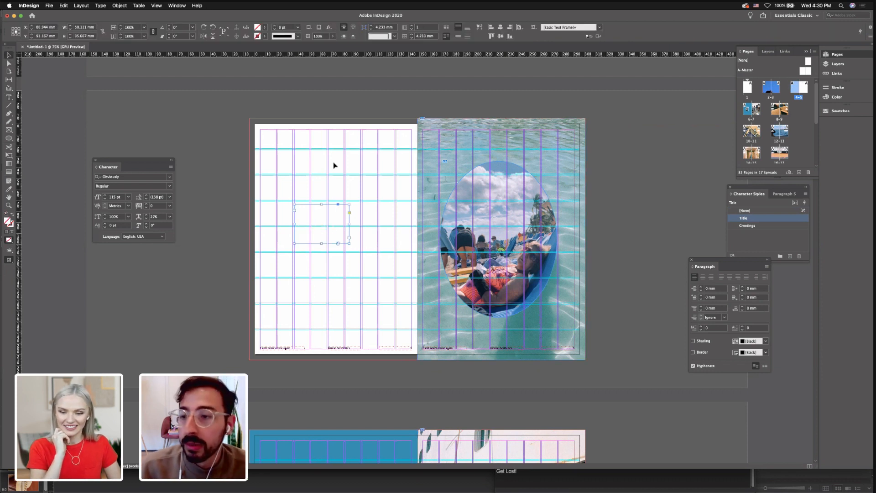
left_click(757, 225)
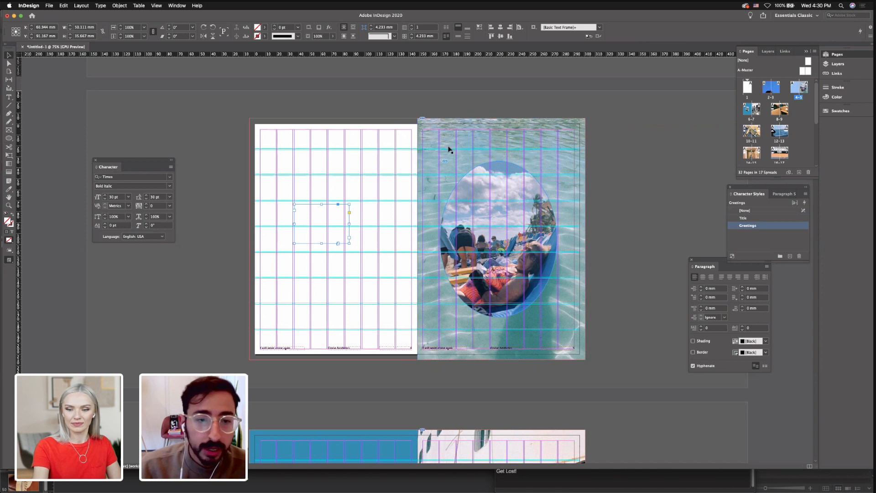
left_click(12, 232)
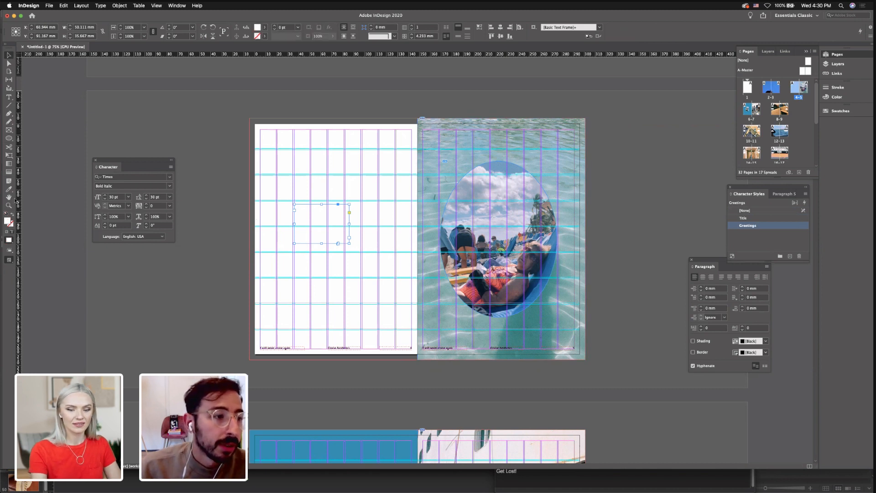
left_click(506, 168)
key("v")
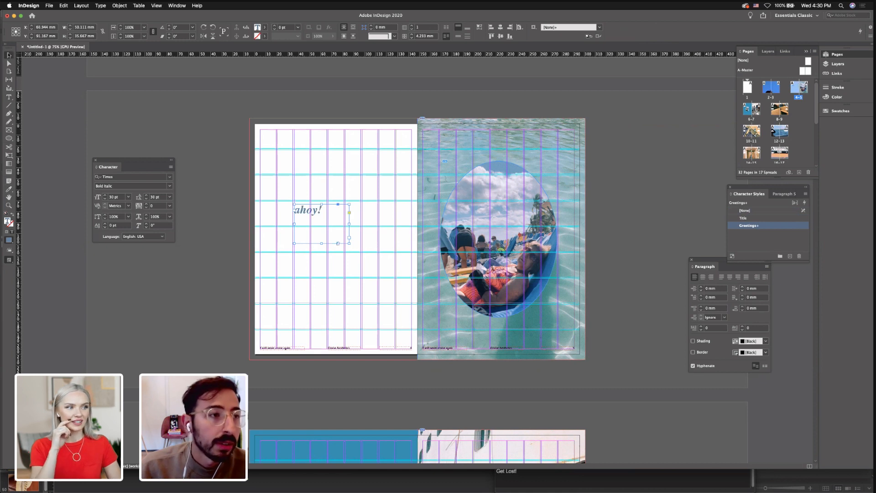
Capitalize the first letter of the greeting on page 4 so it reads "Ahoy!", and finish editing the text
double_click(328, 235)
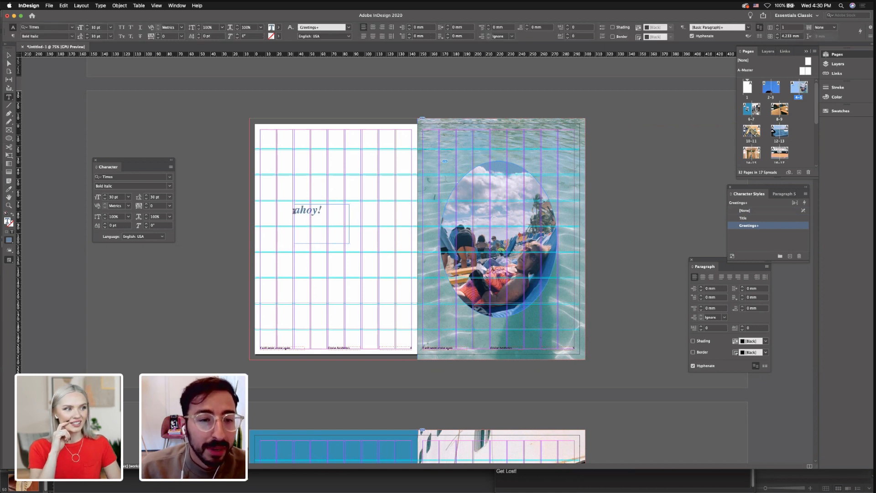
left_click(294, 210)
key("shift+Right")
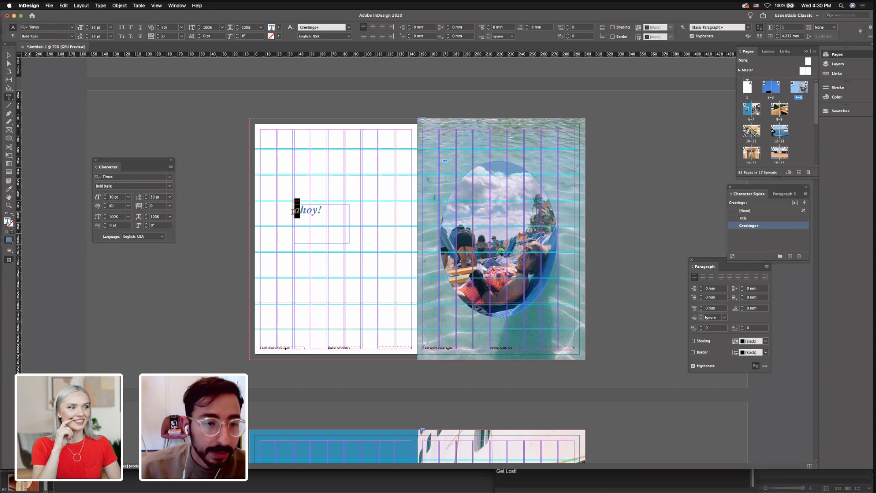
type("A")
left_click(8, 62)
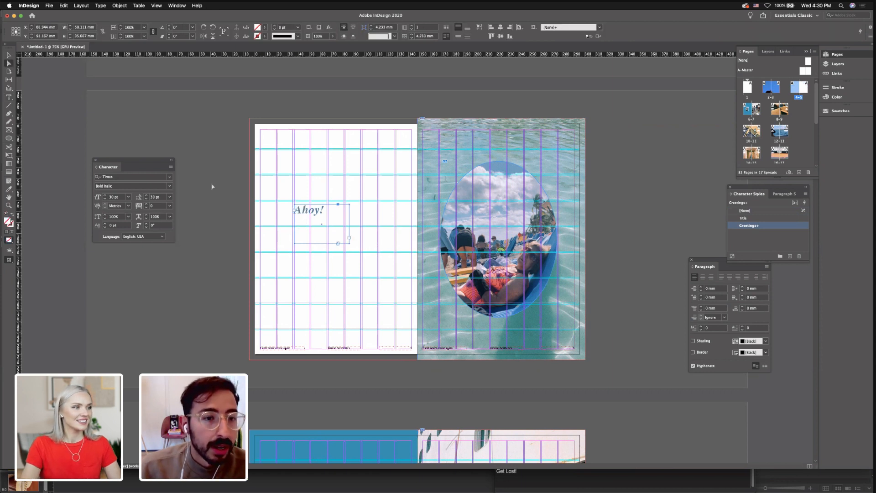
Fit the "Ahoy!" frame to its text and move it to the centre of page 4
left_click(8, 55)
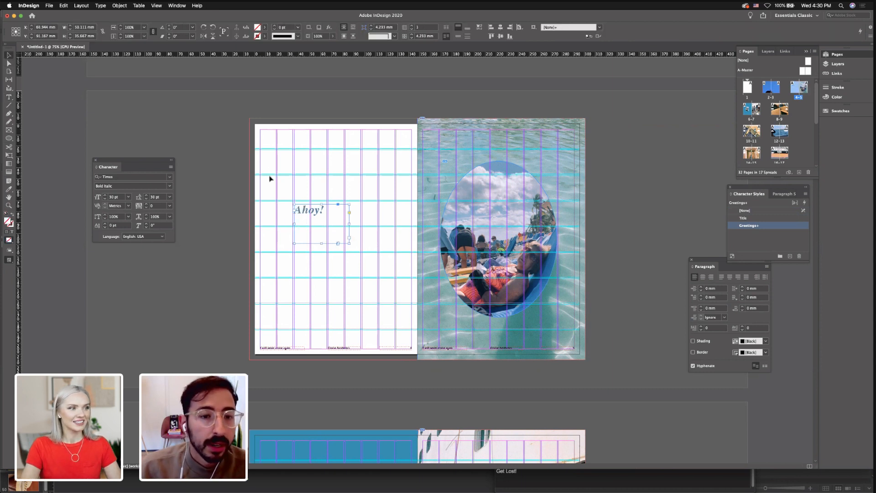
double_click(350, 243)
left_click_drag(308, 215, 336, 246)
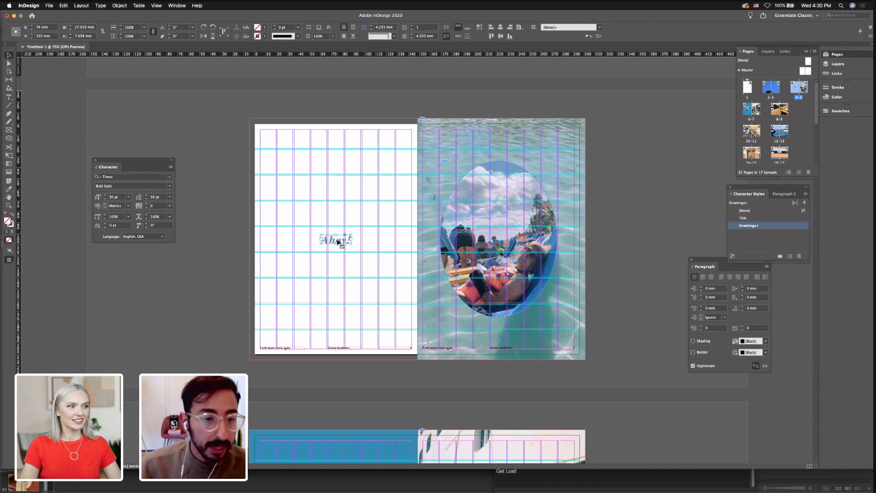
Scale the "Ahoy!" greeting with its text to about 115 by 34 mm and centre it horizontally and vertically on page 4
left_click(8, 155)
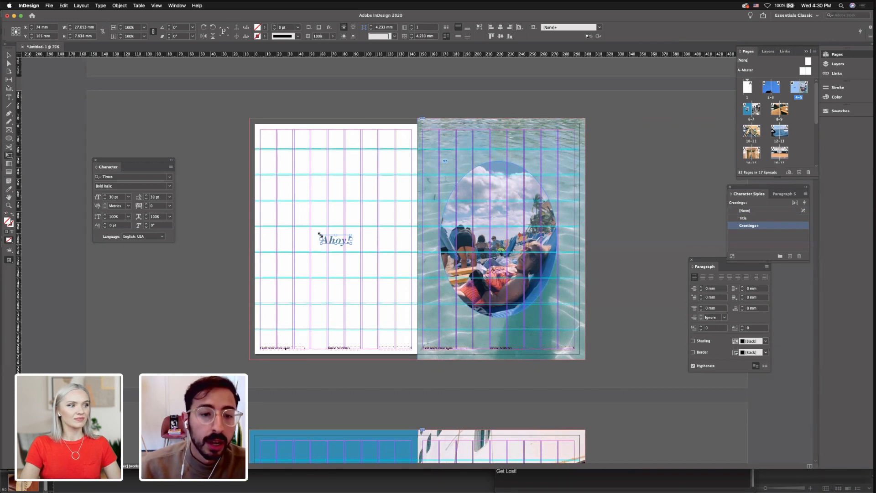
left_click_drag(319, 233, 225, 207)
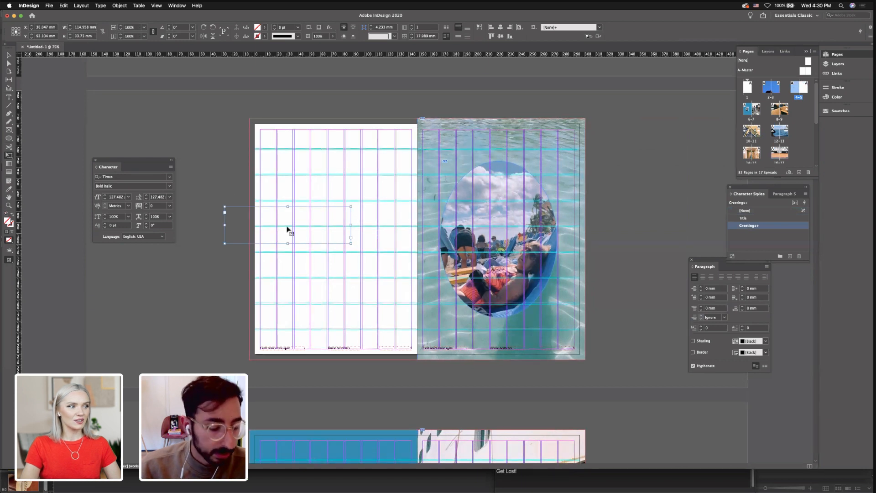
left_click_drag(295, 231, 338, 247)
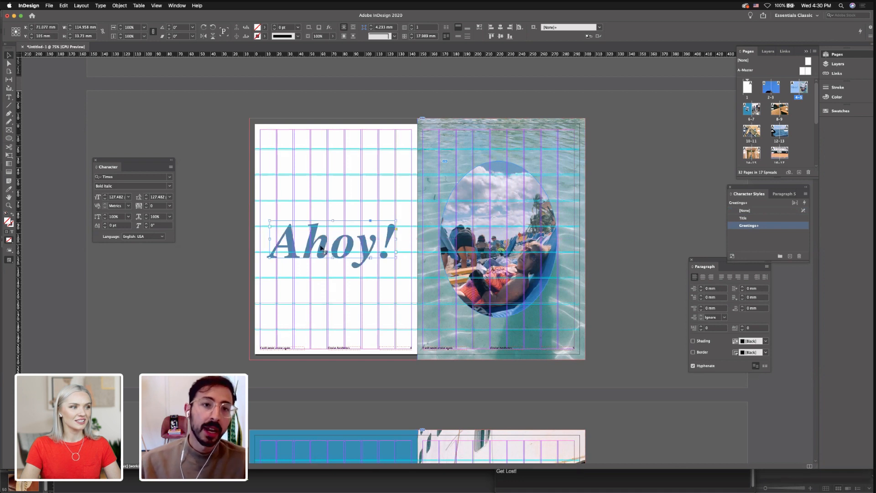
left_click(501, 28)
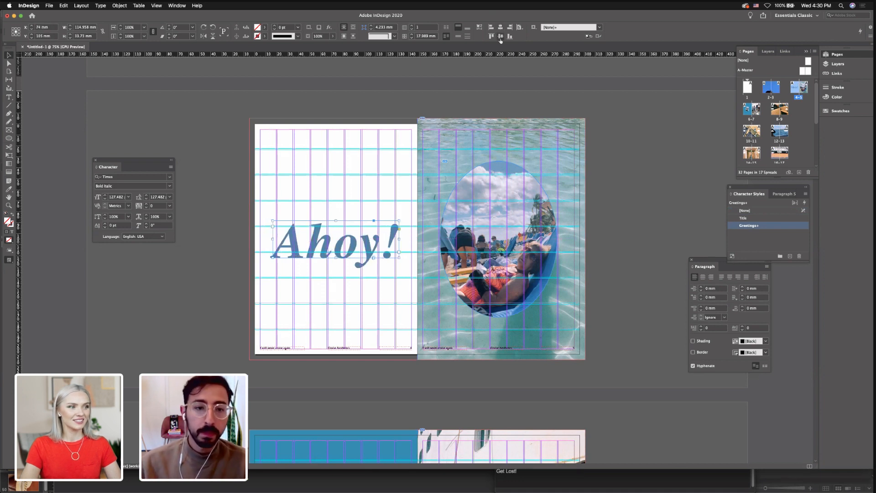
left_click(501, 37)
left_click(180, 220)
Duplicate the "Ahoy!" greeting straight up and nudge the copy so its centre sits on page 4's upper edge, at Y about 0 mm
left_click(329, 250)
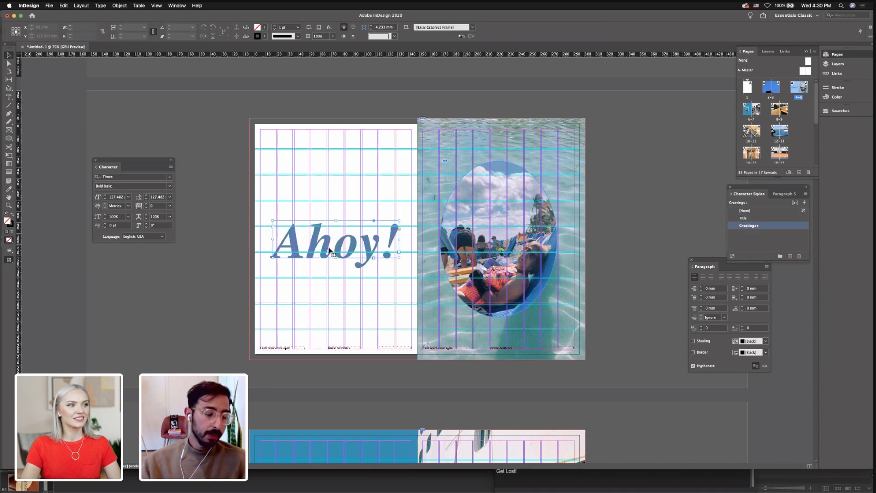
left_click_drag(330, 250, 339, 141)
key("shift+Up")
key("shift+Up")
key("Down")
key("Down")
key("Down")
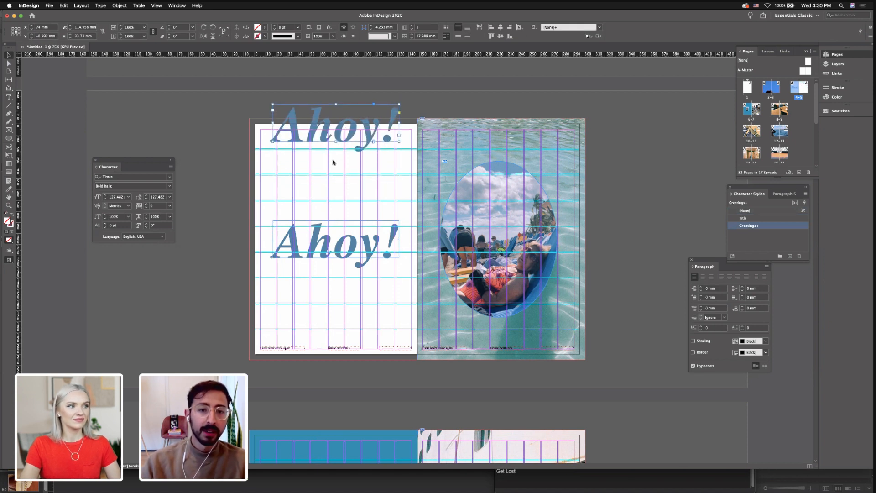
key("Down")
key("Down")
key("Down")
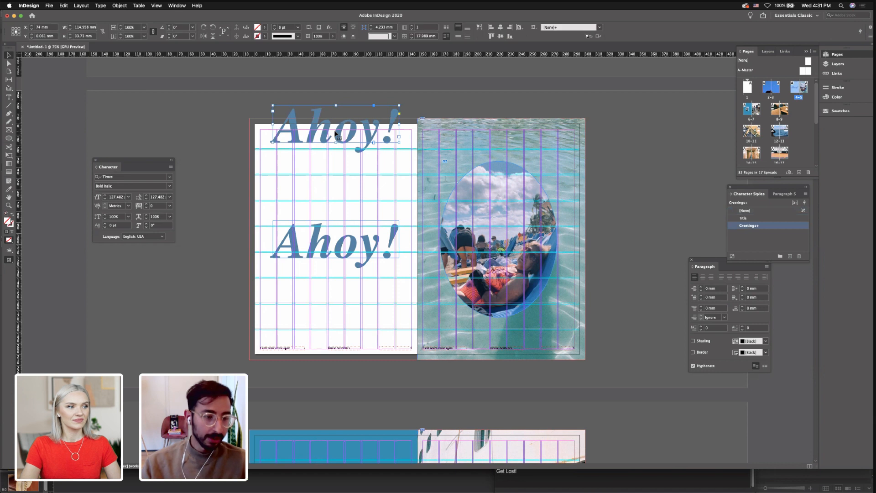
Place another "Ahoy!" copy centred on page 4's lower edge, at Y about 210 mm, and show the spread in preview
left_click_drag(337, 137, 339, 366)
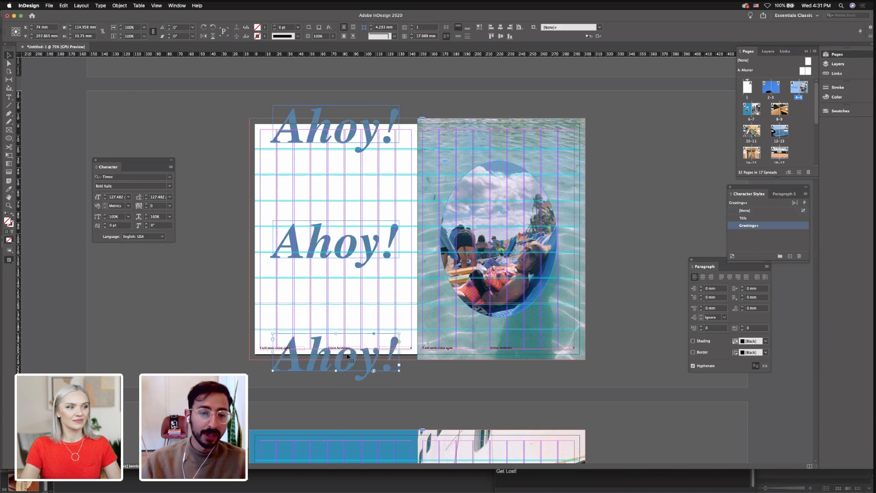
key("Up")
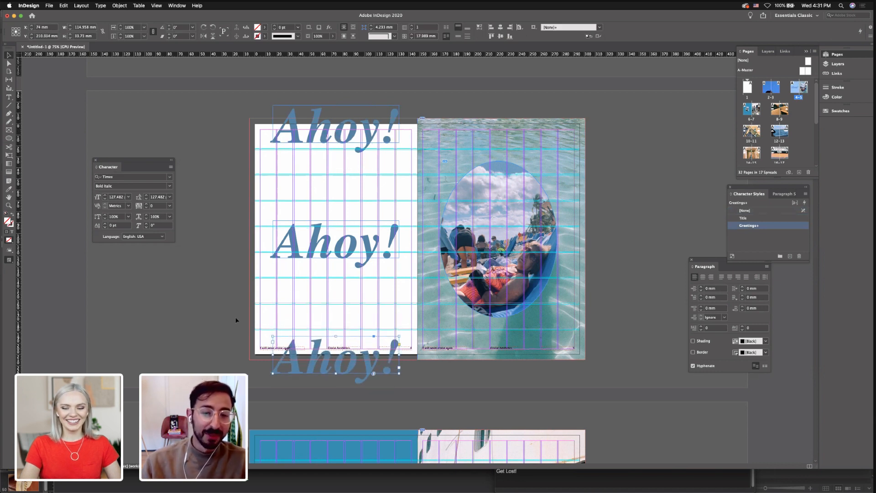
key("w")
left_click(224, 320)
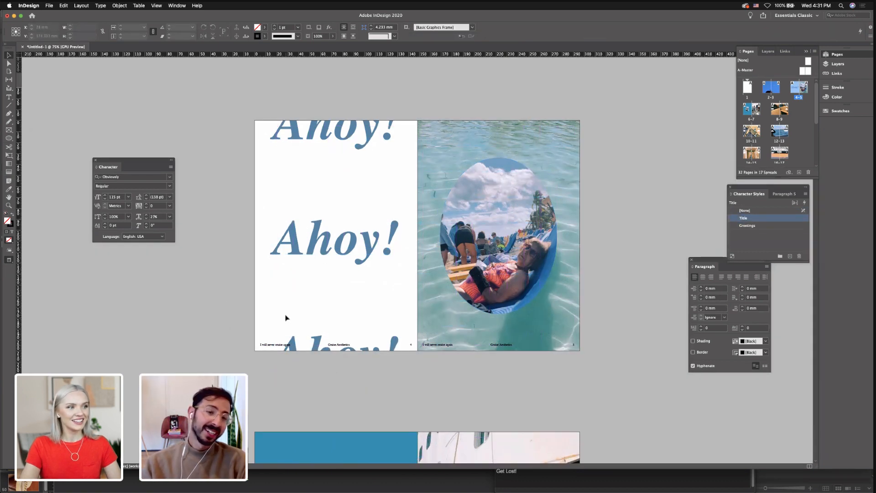
Go to spread 16–17, leave the preview view, and replace "WW" in the page 17 greeting with "Seize The"
scroll(286, 317, "down", 1)
scroll(283, 321, "down", 10)
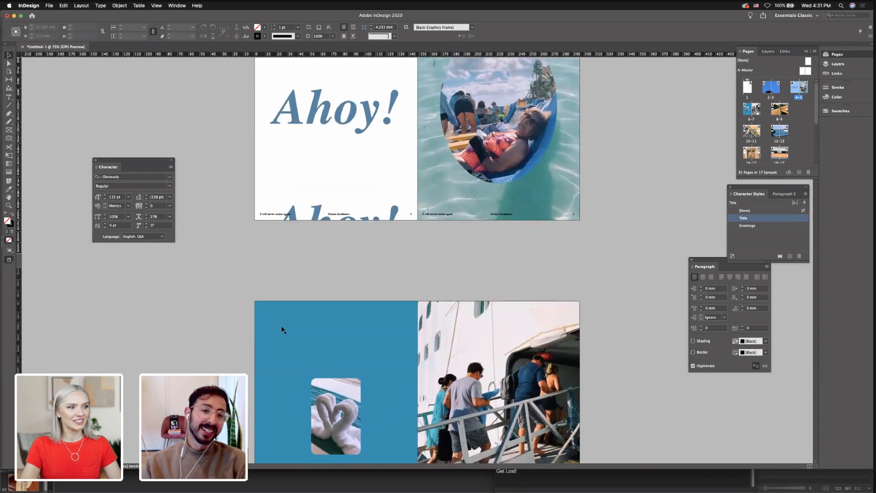
scroll(282, 330, "down", 20)
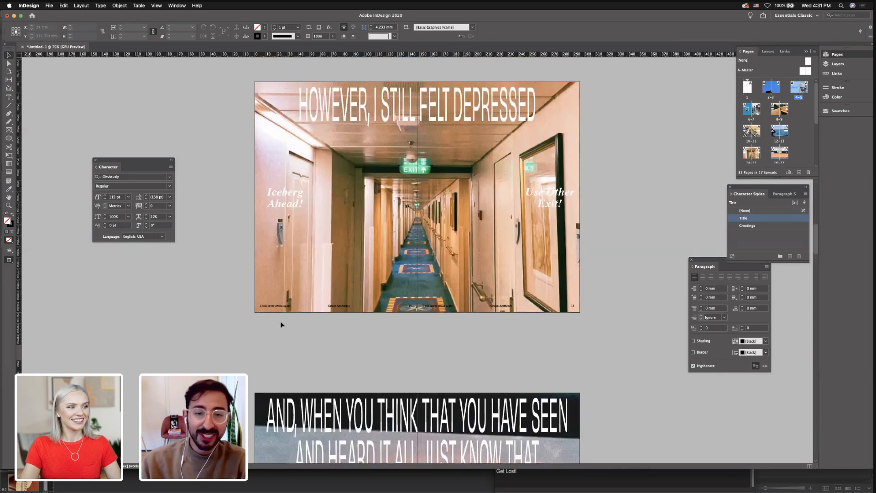
scroll(284, 299, "down", 7)
scroll(284, 299, "up", 4)
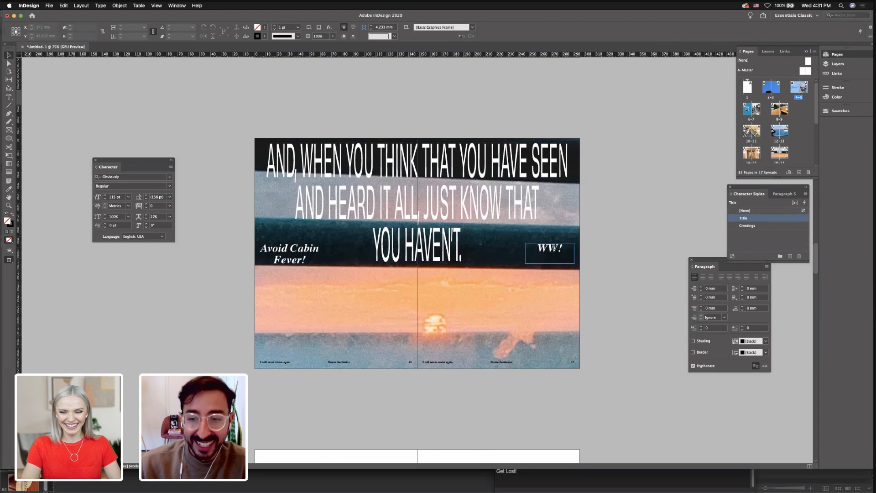
double_click(557, 249)
left_click(8, 55)
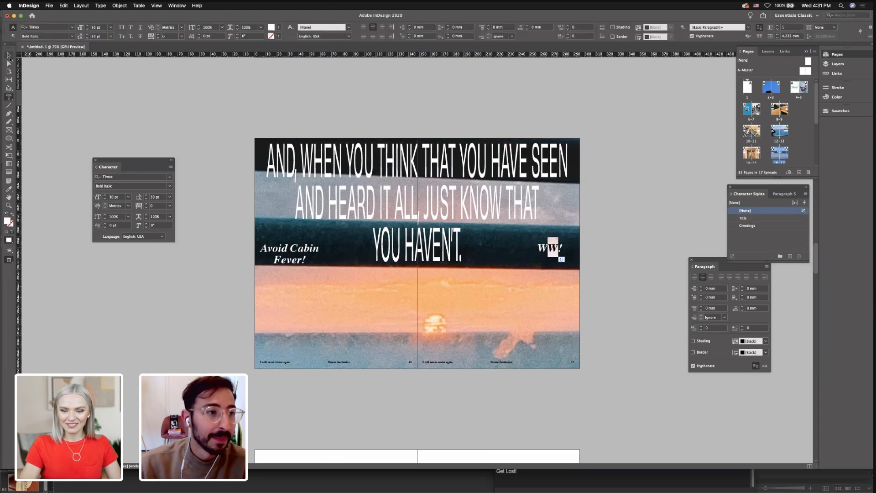
key("w")
double_click(561, 251)
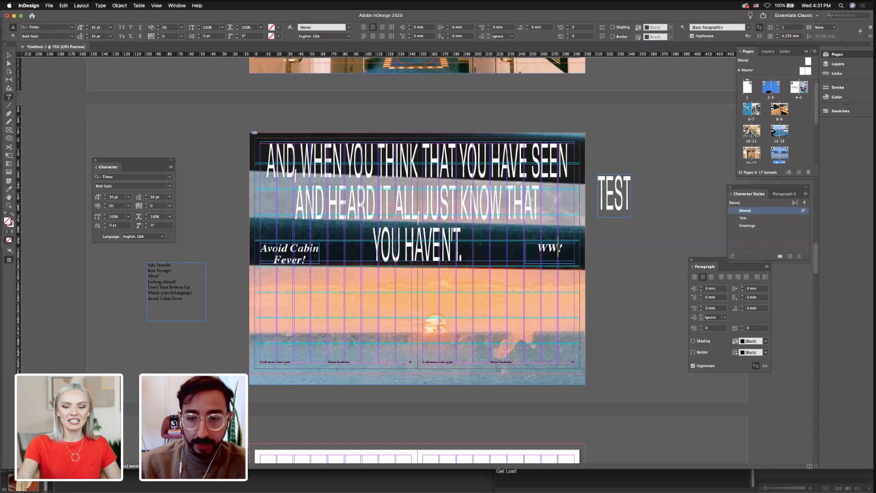
left_click_drag(558, 249, 537, 251)
type("Seize The")
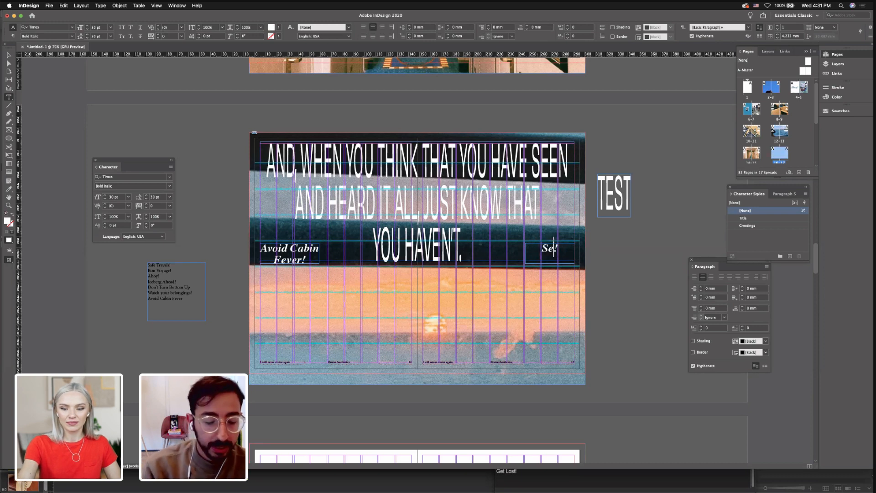
Finish the right-hand greeting on the sunset spread as "Seize The Day!" and display the spread in preview mode
type(" Day")
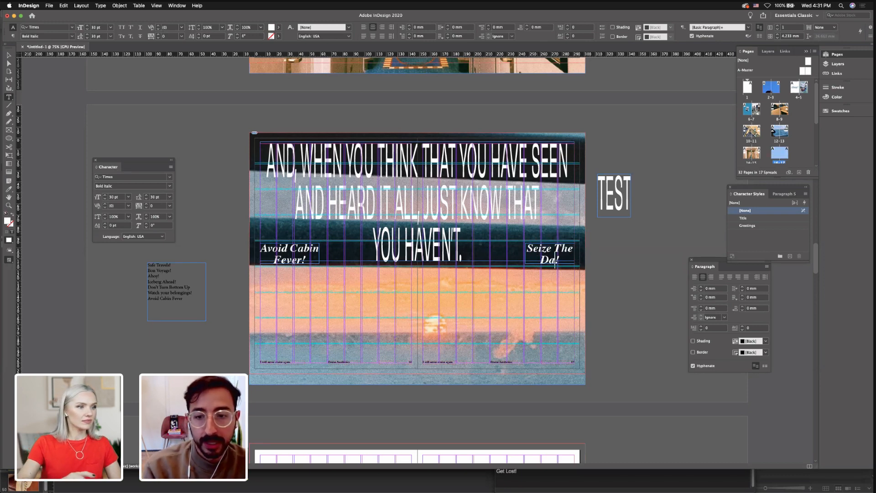
key("Escape")
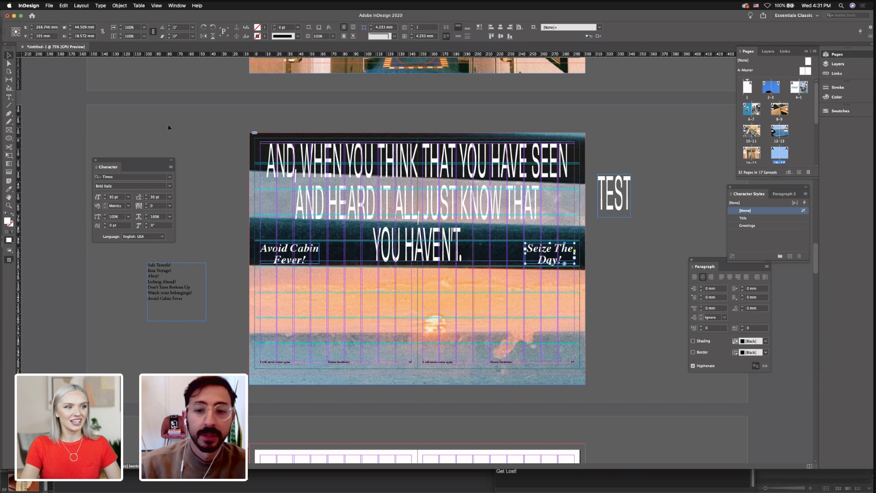
key("w")
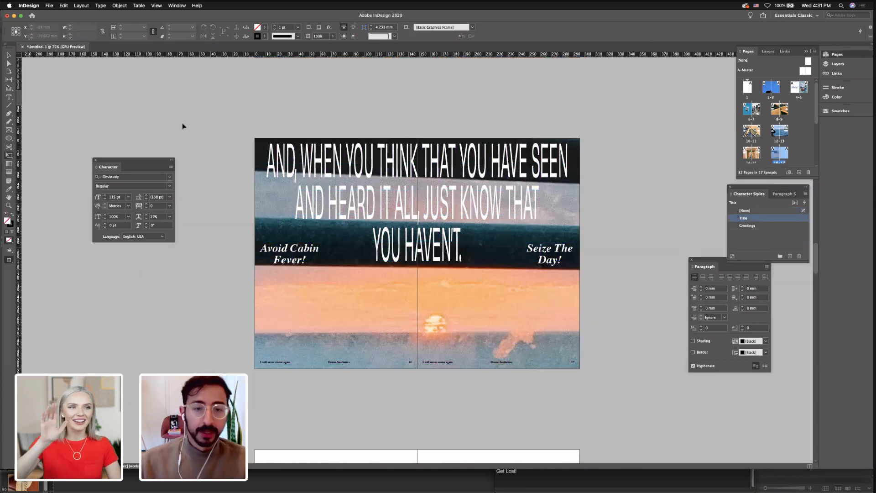
Shift the sunset photo slightly downward inside its frame on spread 16–17
left_click(365, 291)
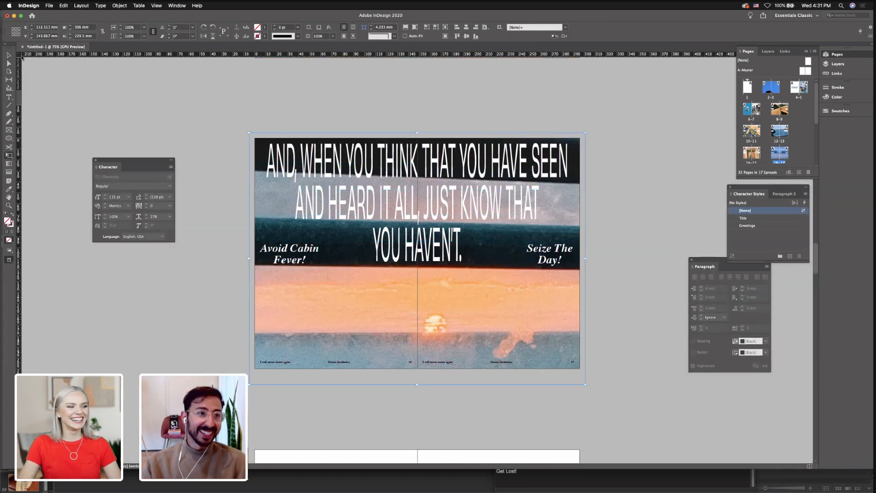
left_click(417, 321)
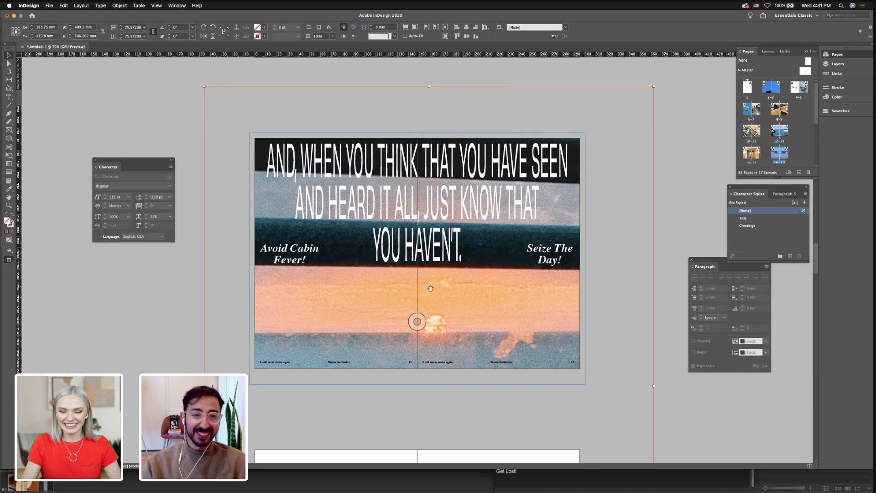
left_click_drag(431, 293, 430, 295)
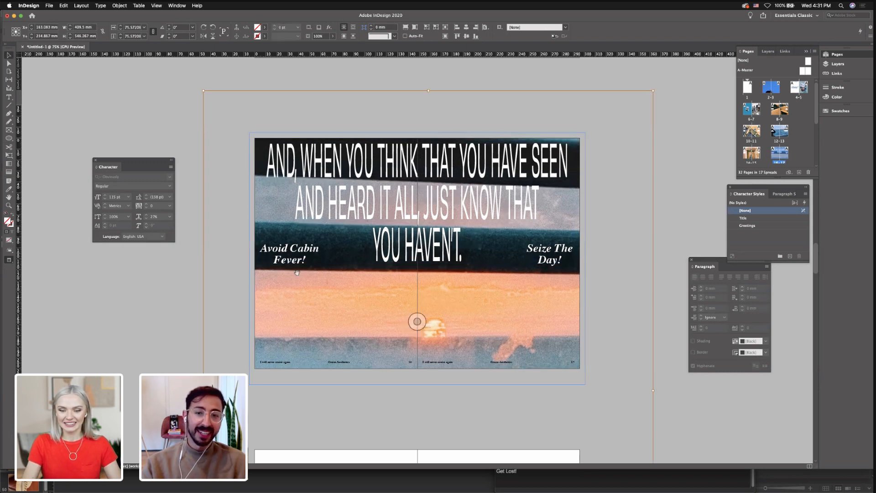
left_click(191, 285)
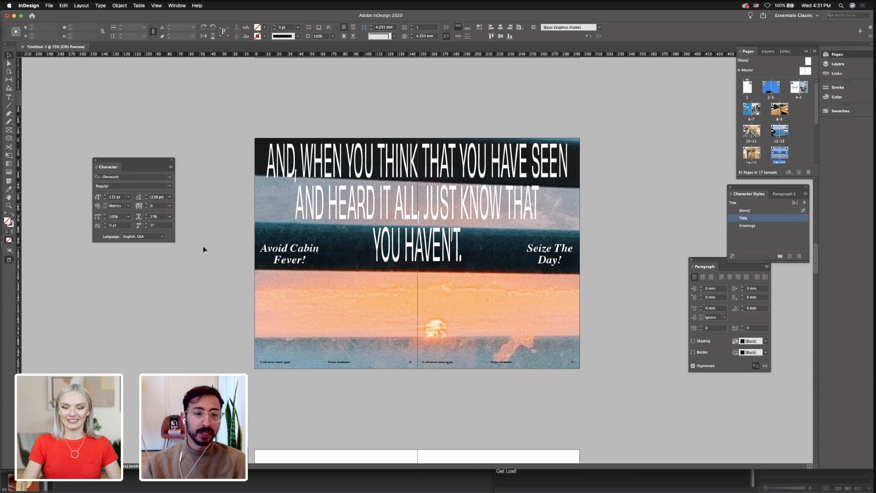
Duplicate the finished sunset spread 16–17 so the copy follows it as spread 18–19
scroll(776, 119, "down", 3)
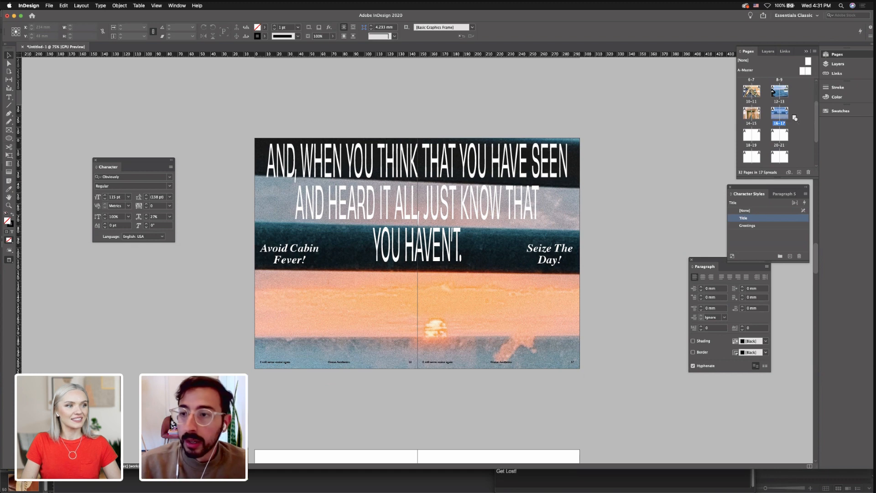
left_click_drag(744, 133, 745, 134)
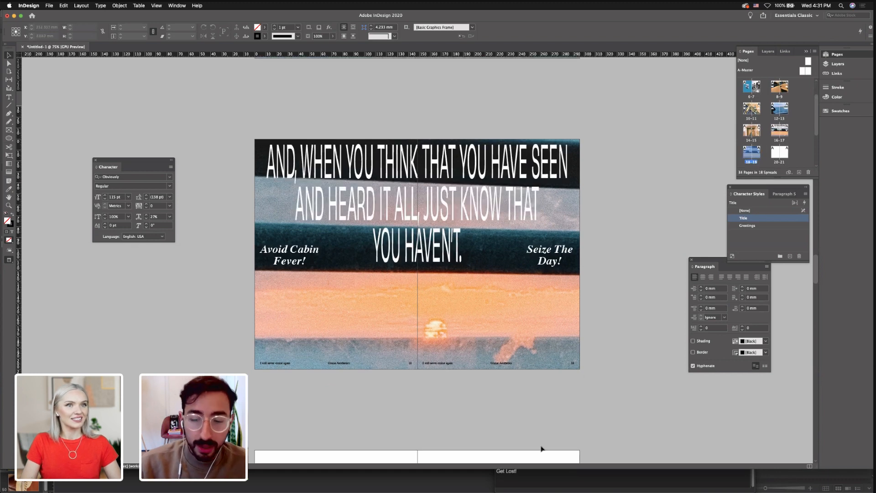
Copy the chapter 7 line from TextEdit and replace the duplicated spread's headline with "I WOULD CLICK MY HEELS THREE TIMES AND THIS WOULD ALL JUST HAVE BEEN A DREAM."
key("super+Tab")
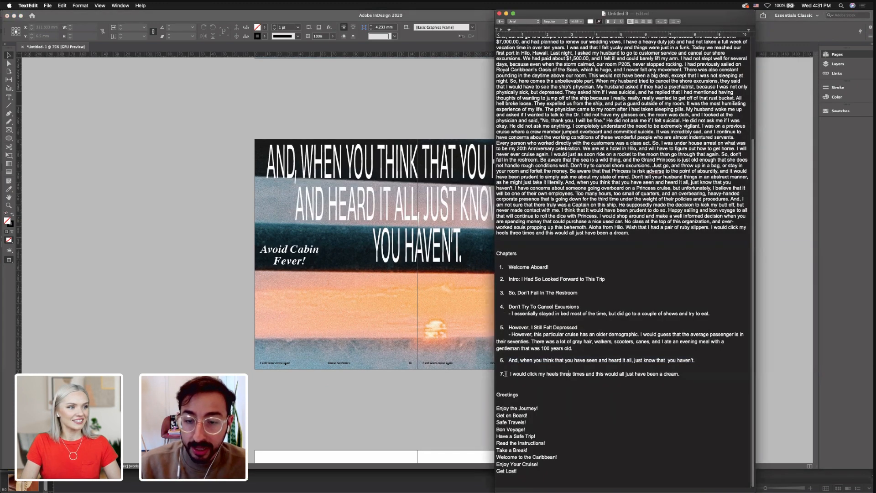
left_click_drag(510, 374, 680, 374)
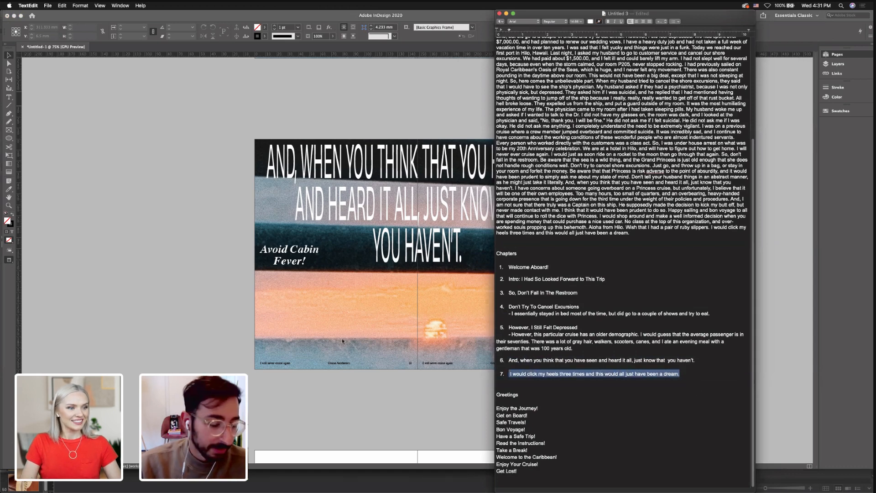
left_click(368, 390)
double_click(399, 170)
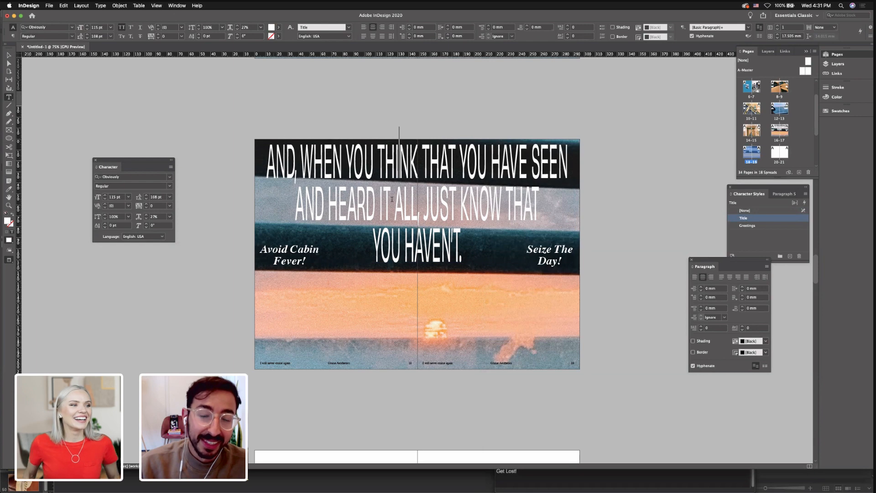
key("super+a")
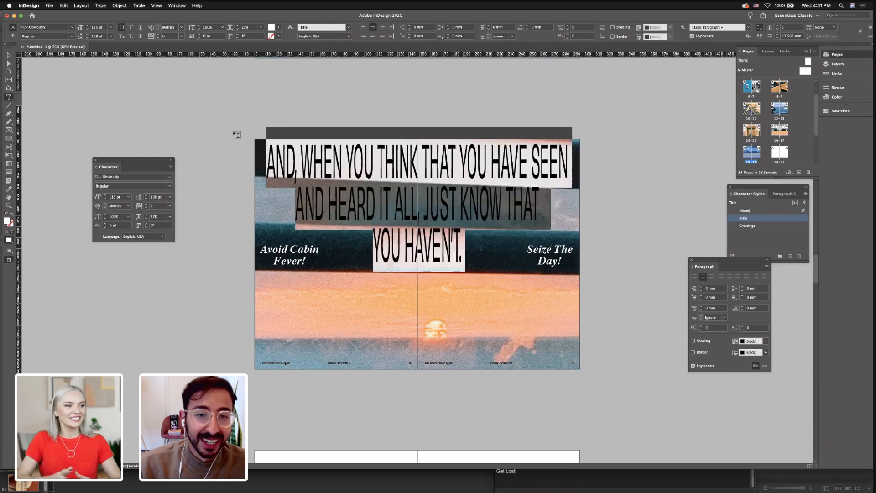
type("I WOULD CLICK MY HEELS THREE TIMES AND THIS WOULD ALL JUST HAVE BEEN A DREAM.")
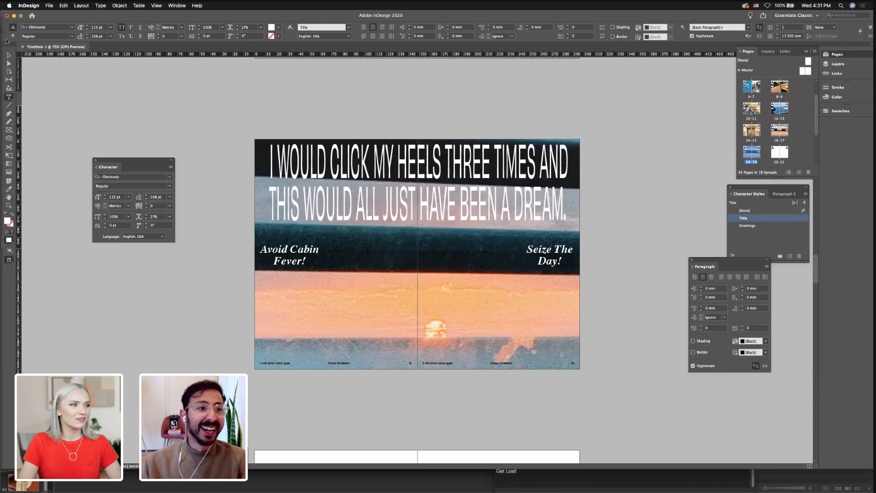
key("Escape")
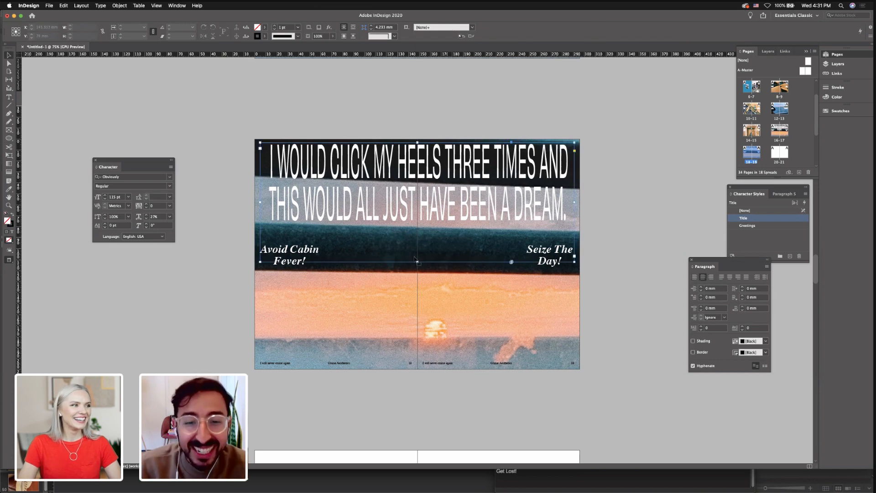
Switch to Adobe Bridge and replace the duplicated spread's sunset background with the palm trees photo, adjusting its position in the frame
left_click(415, 261)
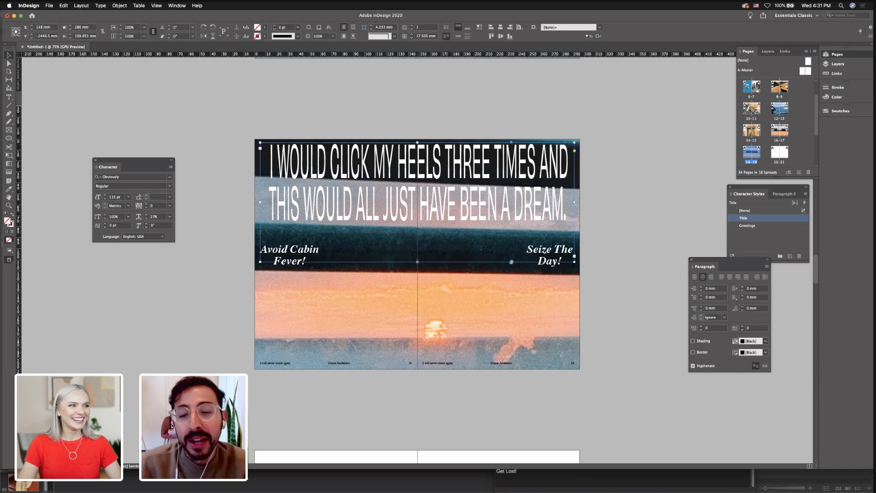
left_click(449, 336)
left_click(651, 310)
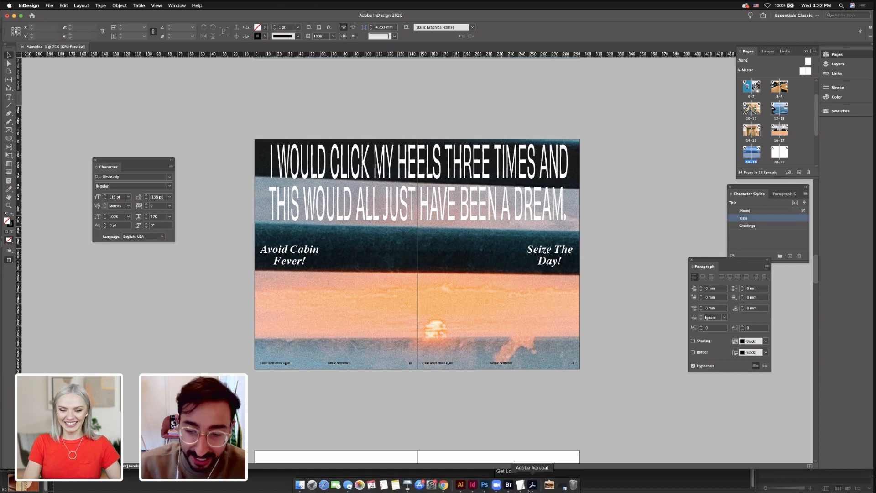
left_click(508, 484)
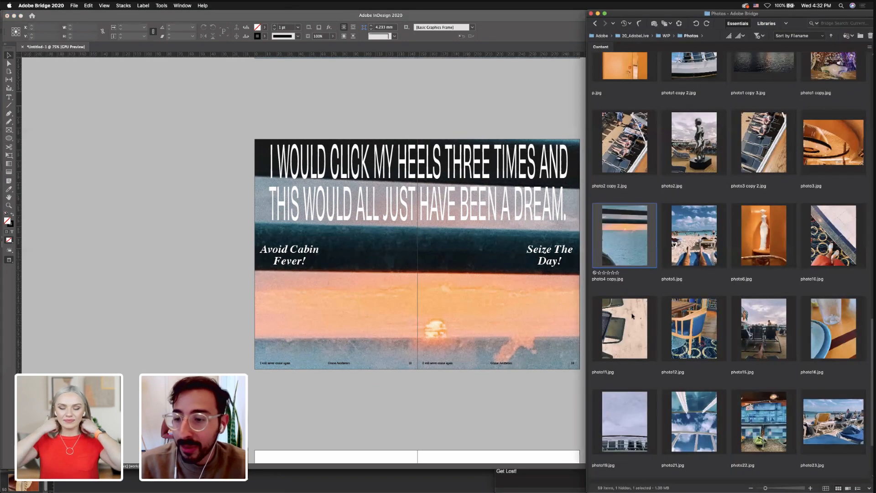
scroll(632, 315, "up", 5)
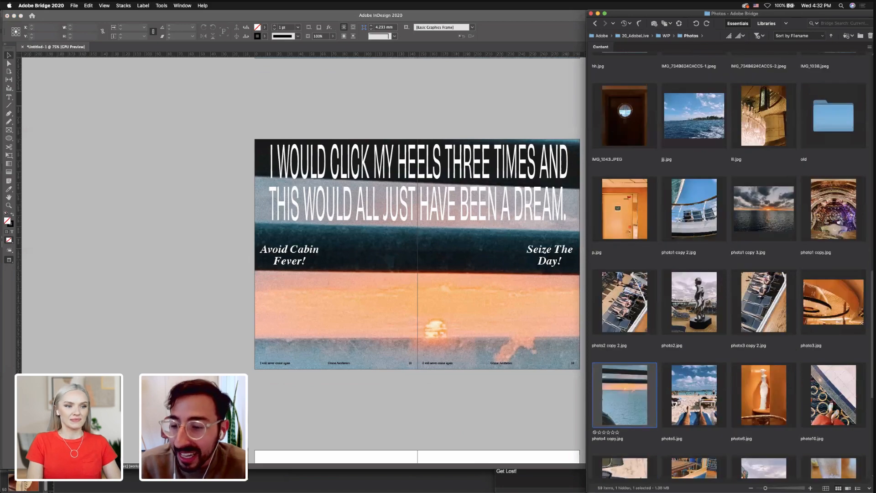
scroll(628, 314, "up", 10)
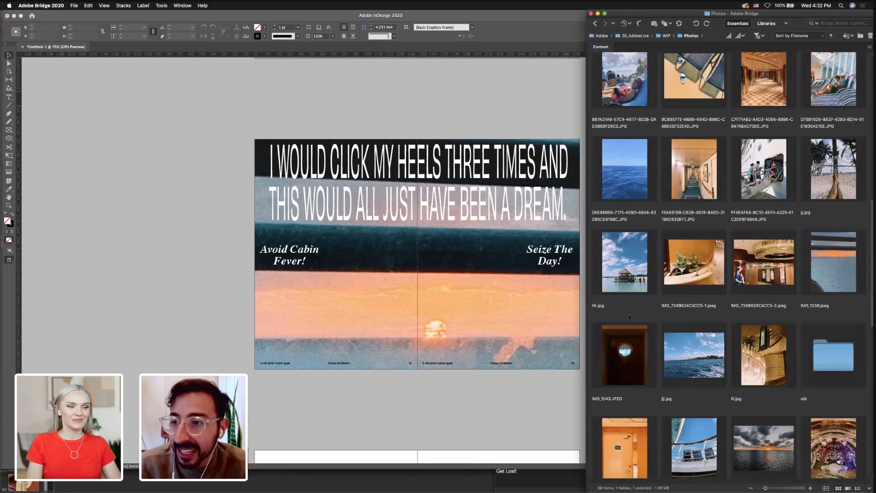
scroll(628, 314, "up", 6)
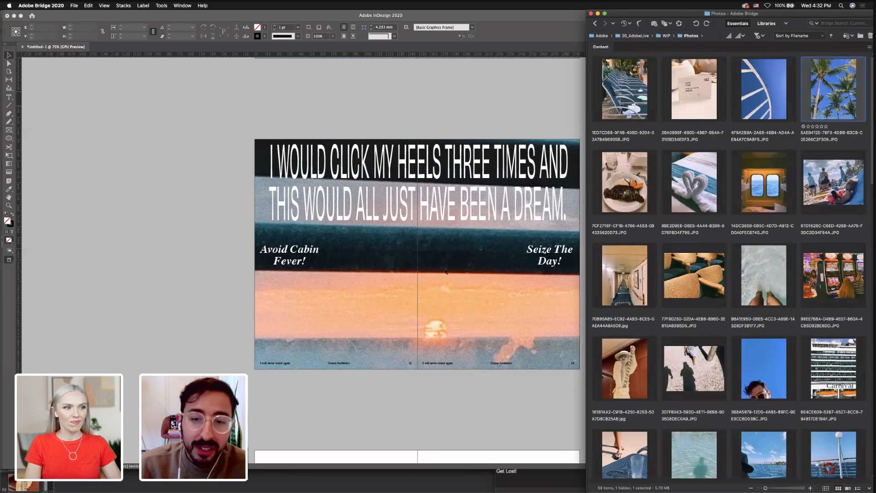
left_click_drag(450, 283, 419, 218)
mouse_move(421, 269)
left_mouse_down()
mouse_move(421, 249)
mouse_move(411, 250)
mouse_move(411, 267)
left_mouse_up()
left_click(405, 111)
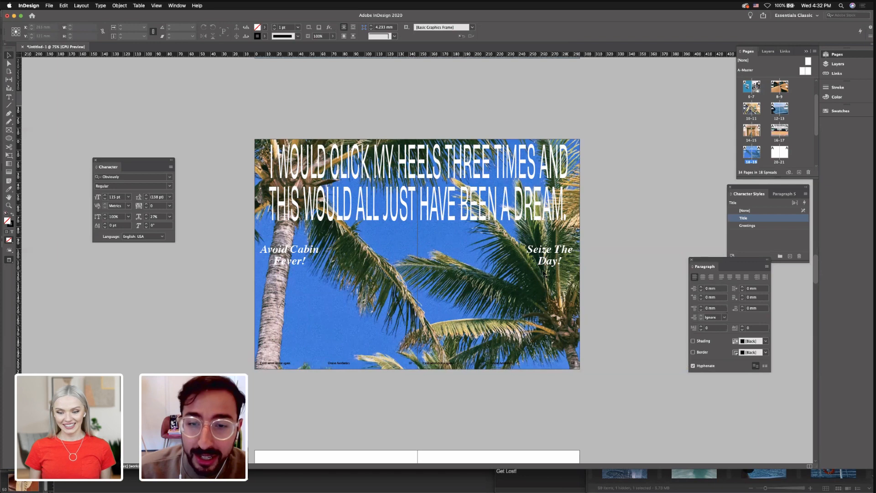
Replace the left page's "Avoid Cabin Fever!" greeting with "Thanks For Your Time!"
key("t")
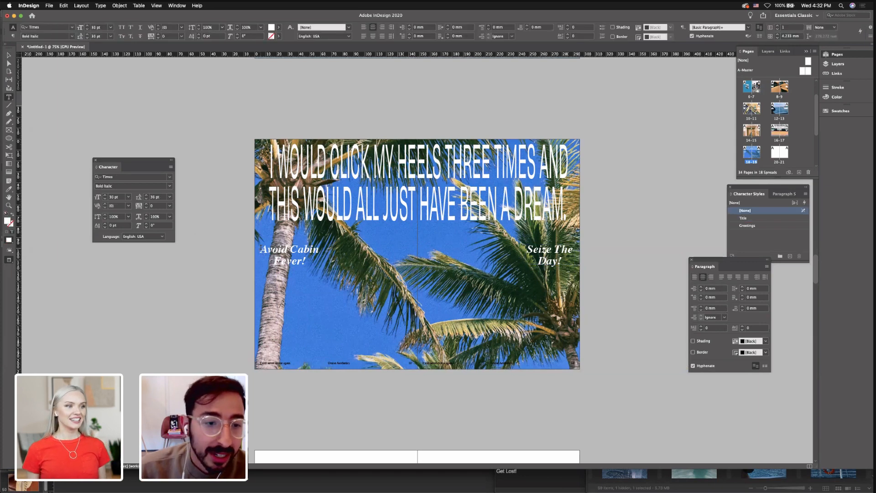
left_click_drag(260, 248, 297, 261)
key("BackSpace")
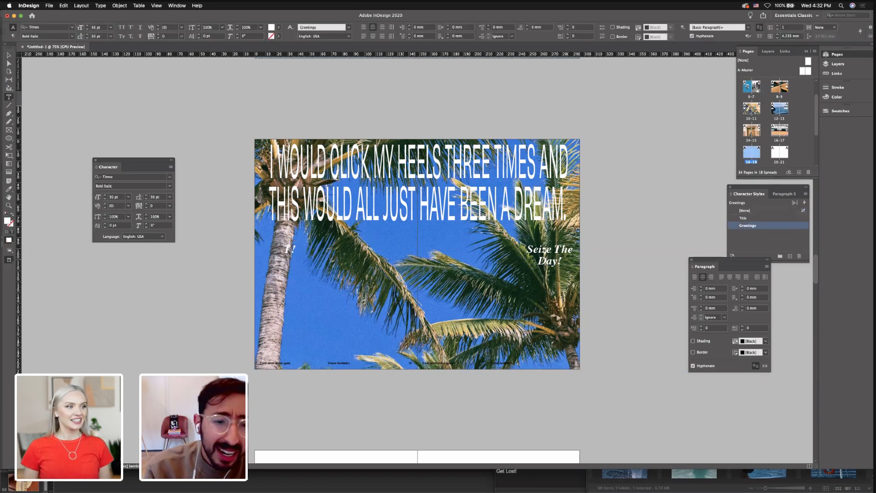
type("Thank")
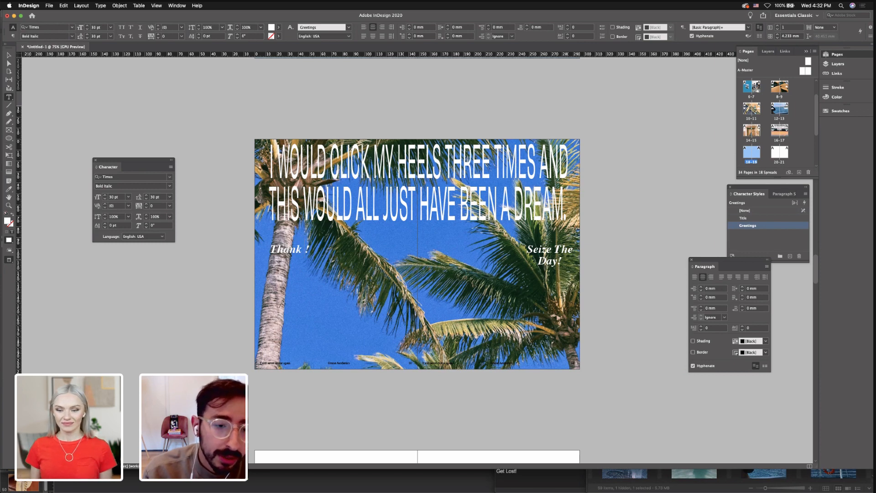
type("s fo")
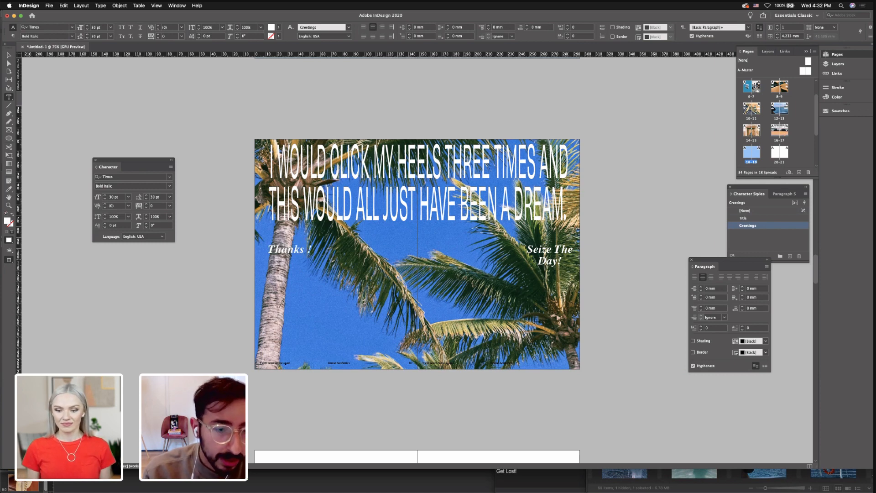
key("BackSpace")
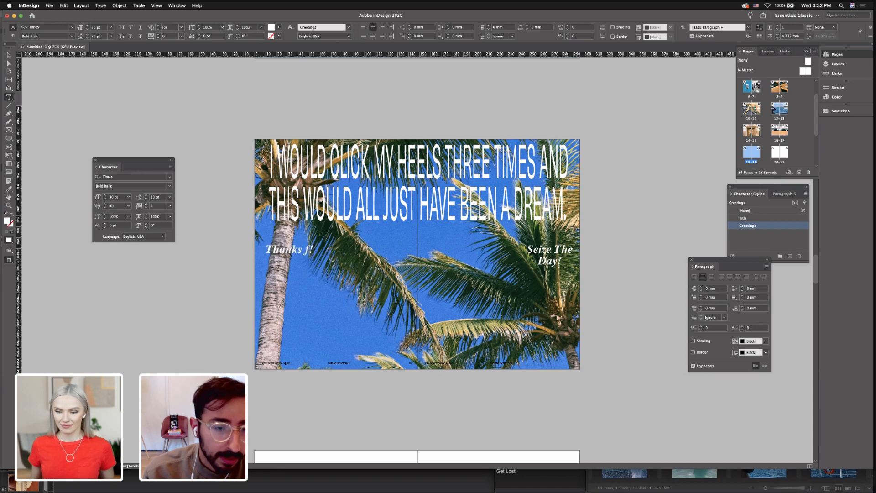
key("BackSpace")
type("For")
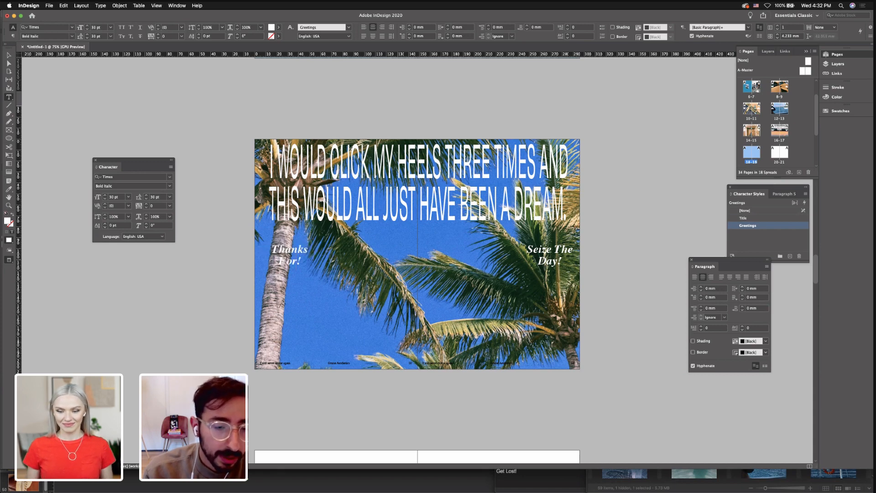
type(" Your tiM")
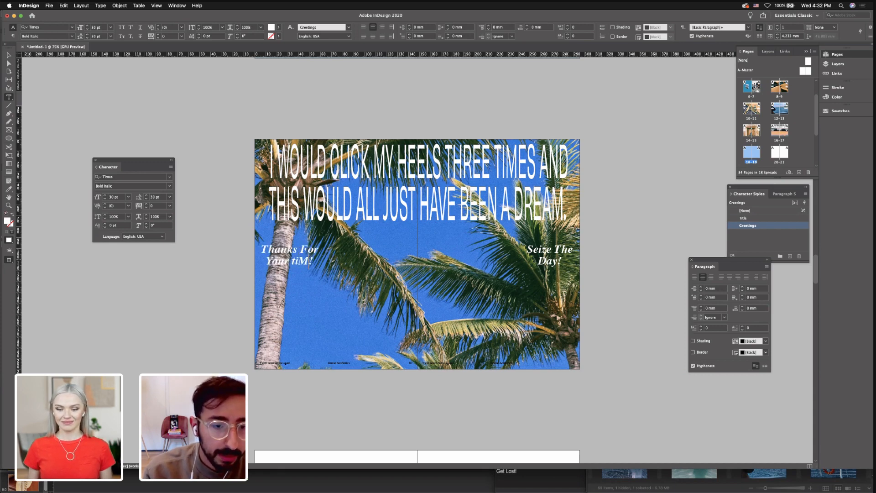
key("BackSpace")
key("BackSpace")
key("BackSpace")
type("Time")
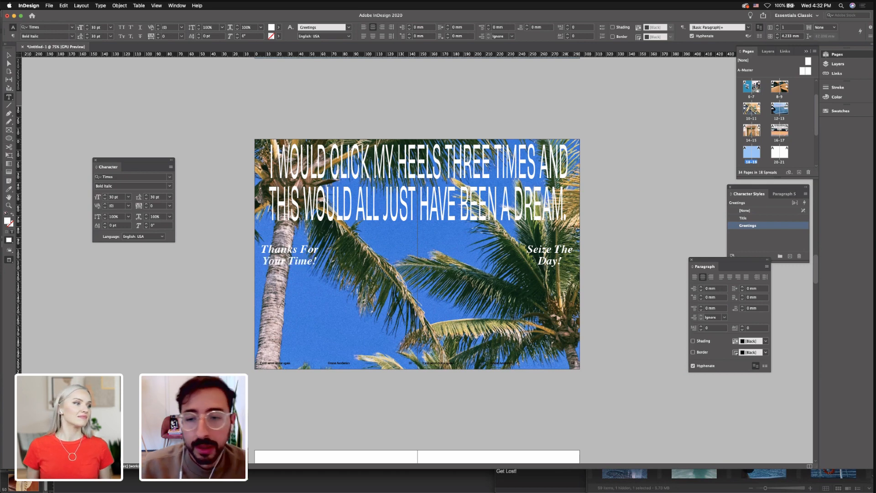
Replace the right page's "Seize The Day!" greeting with "Have A Nice Day!" and leave the text deselected
left_click_drag(527, 249, 559, 261)
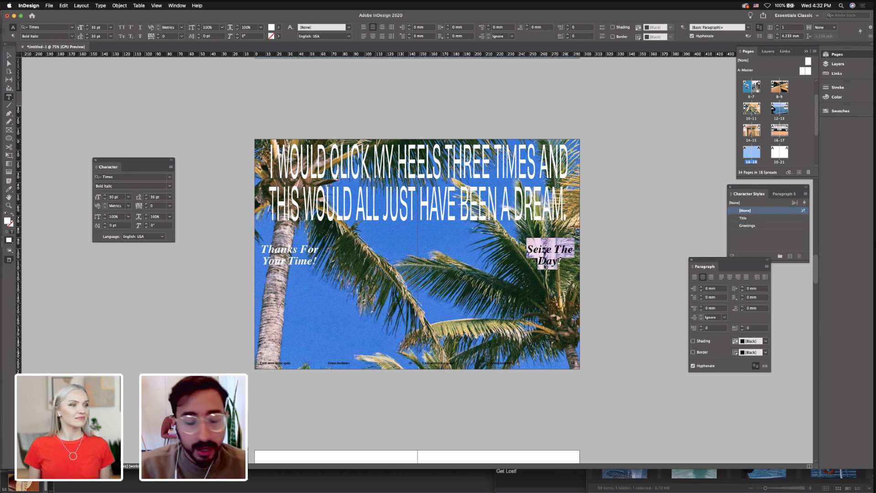
type("Have a !")
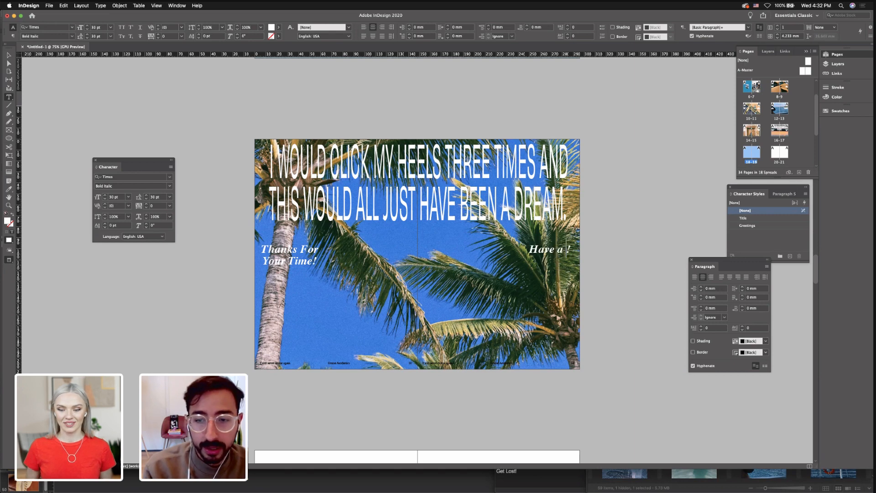
key("BackSpace")
type("A N")
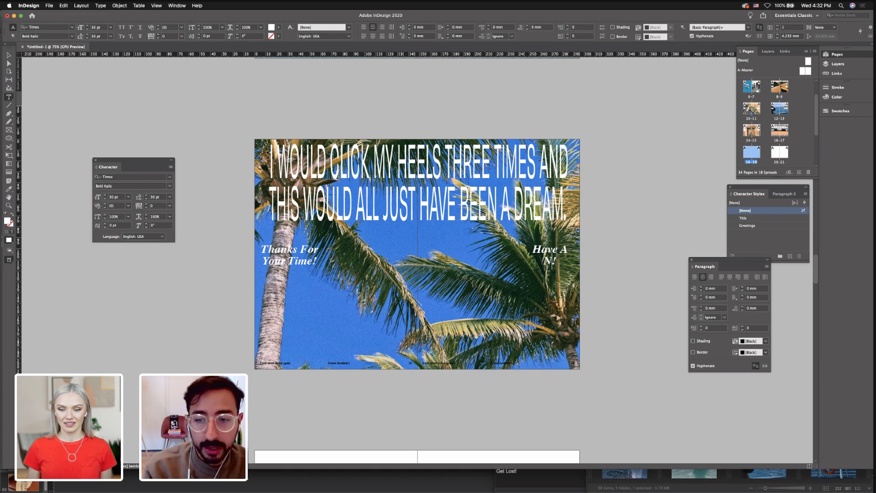
type("ice Day")
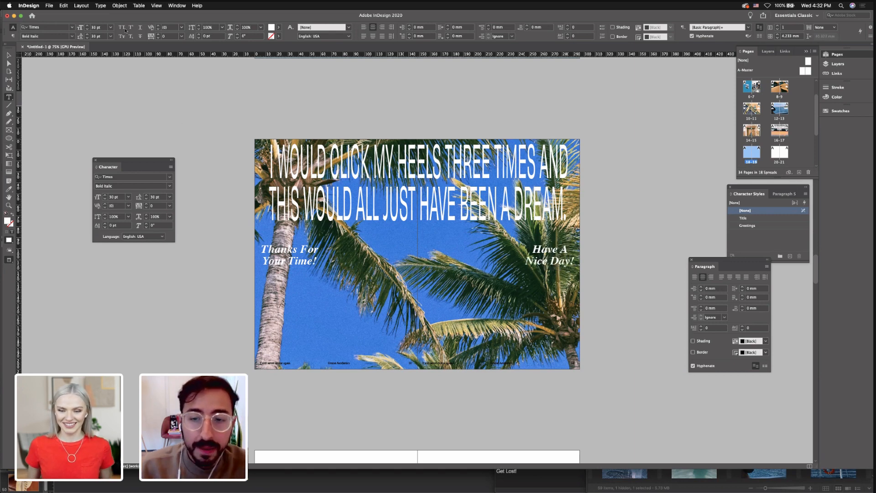
left_click(7, 57)
left_click(285, 101)
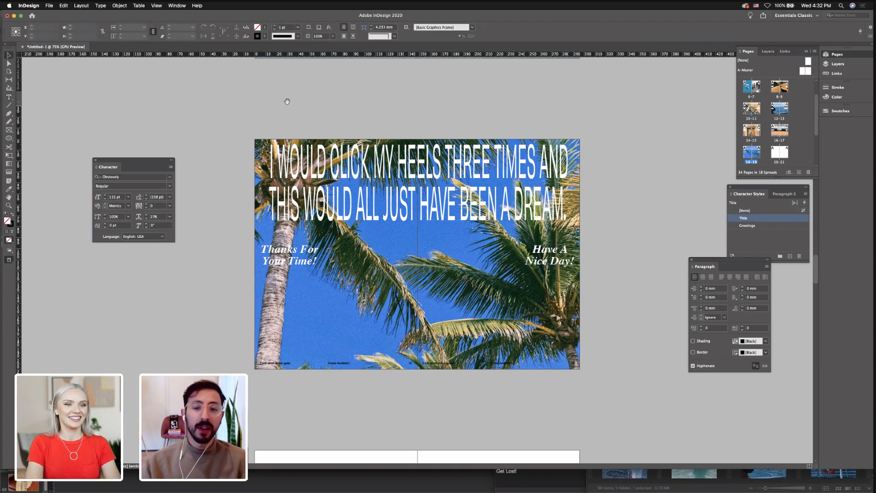
Review the finished chapter spreads from the palm tree spread back to the opening pages, comparing headlines, greetings and photos
scroll(315, 191, "up", 4)
scroll(344, 196, "up", 15)
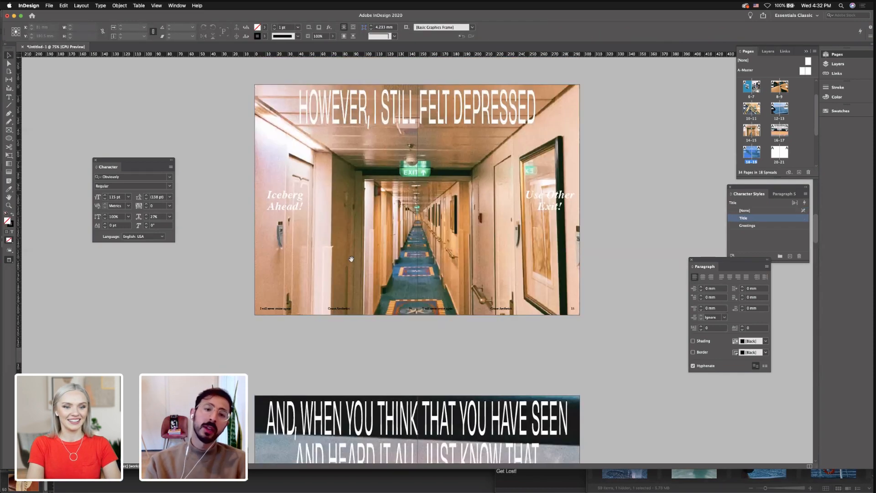
scroll(356, 249, "up", 12)
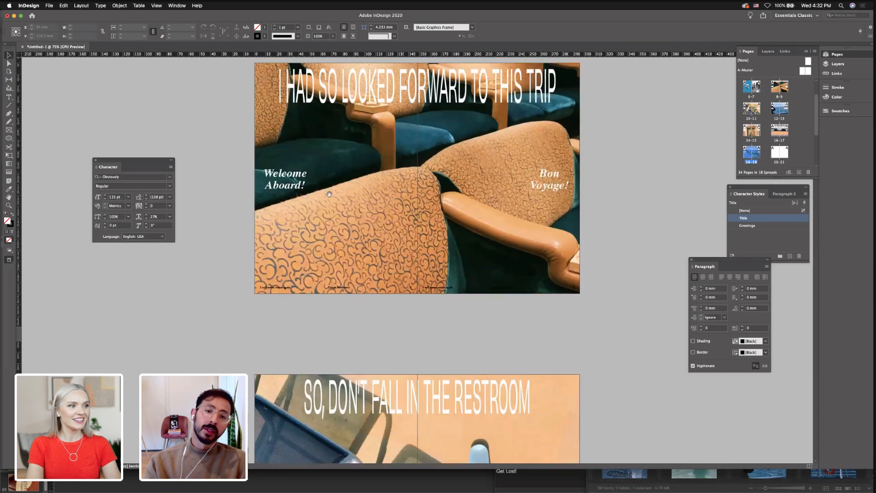
scroll(338, 284, "up", 15)
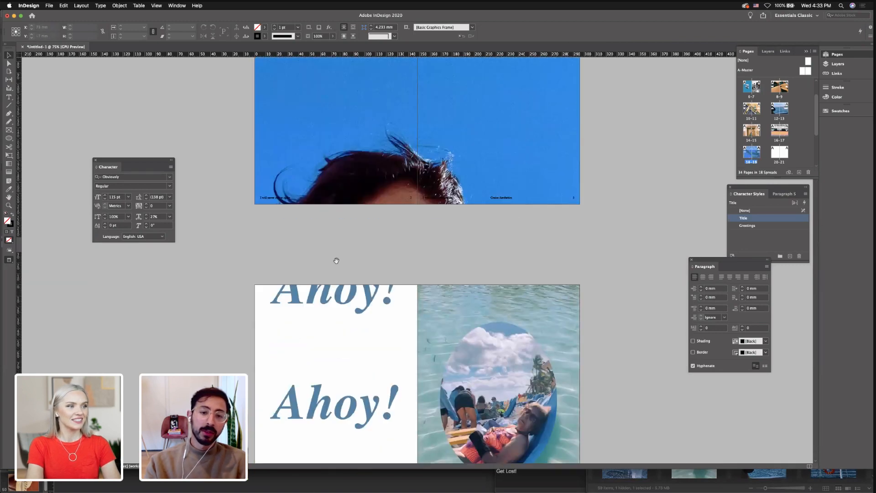
scroll(342, 172, "down", 12)
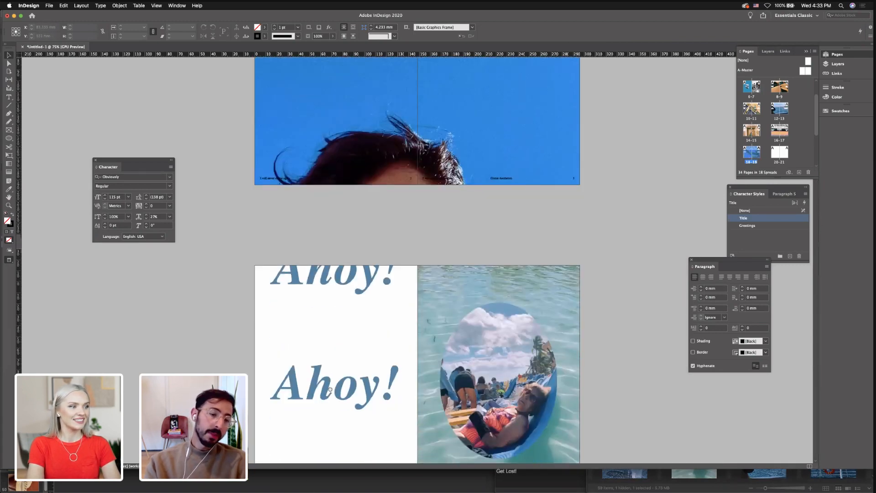
scroll(378, 227, "up", 10)
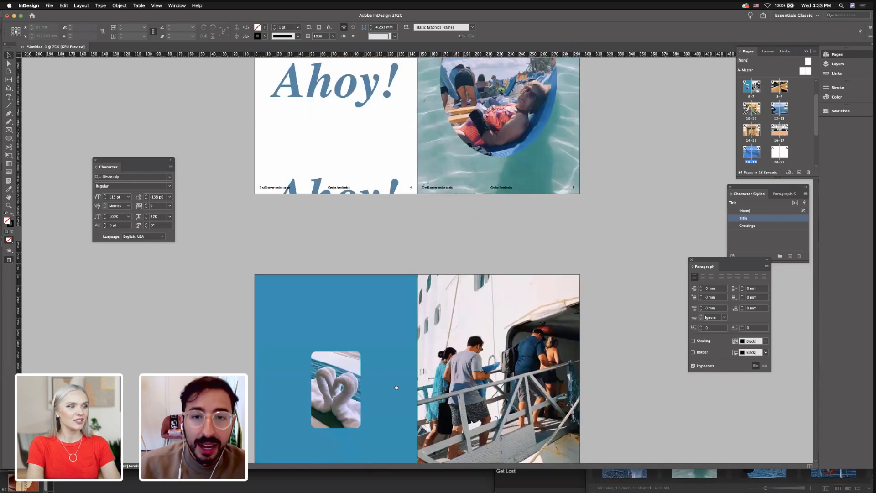
scroll(352, 188, "down", 6)
scroll(353, 187, "down", 10)
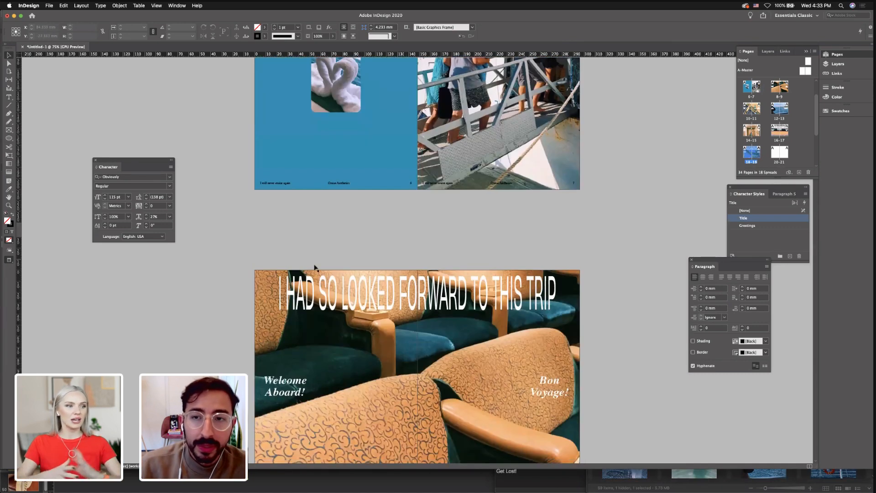
scroll(297, 163, "down", 18)
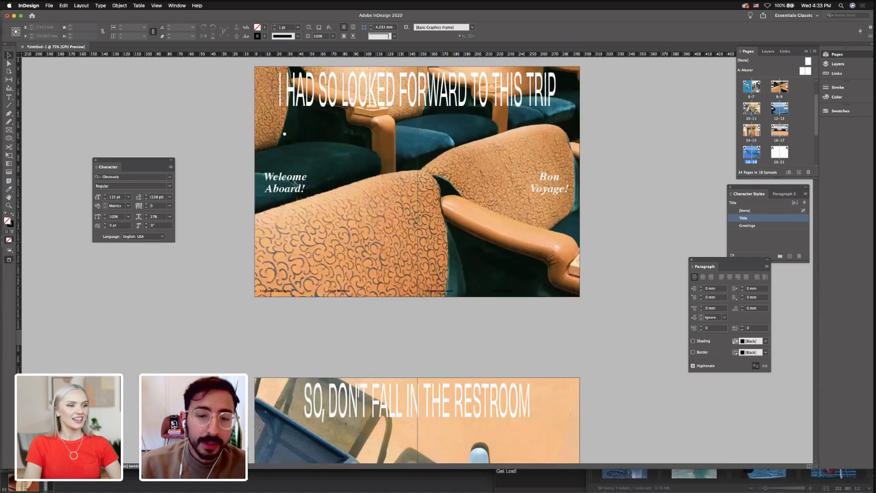
scroll(274, 208, "down", 9)
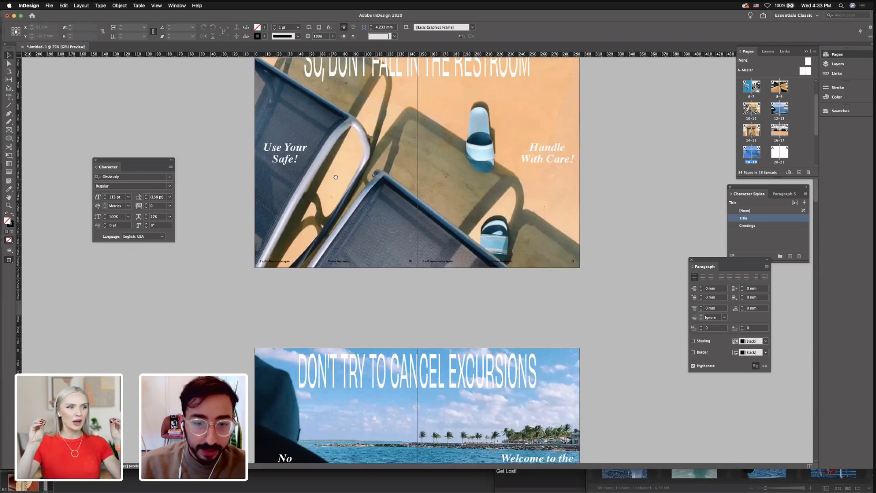
scroll(301, 263, "down", 10)
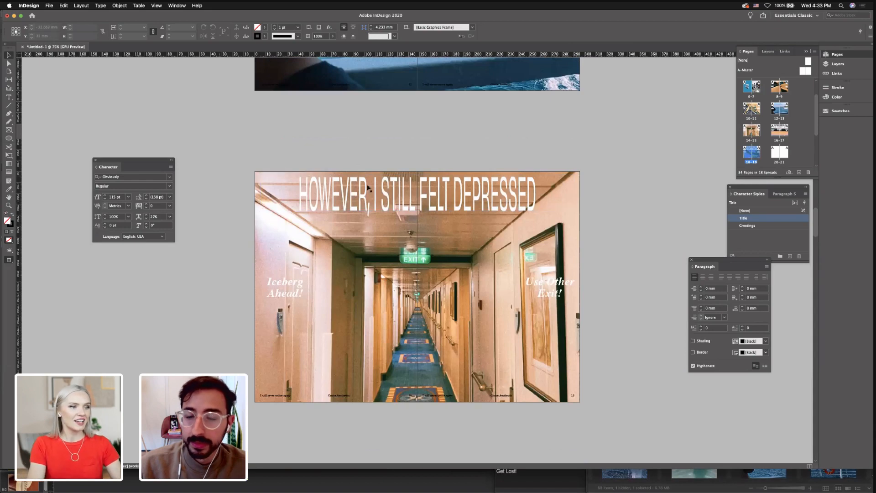
scroll(301, 274, "down", 2)
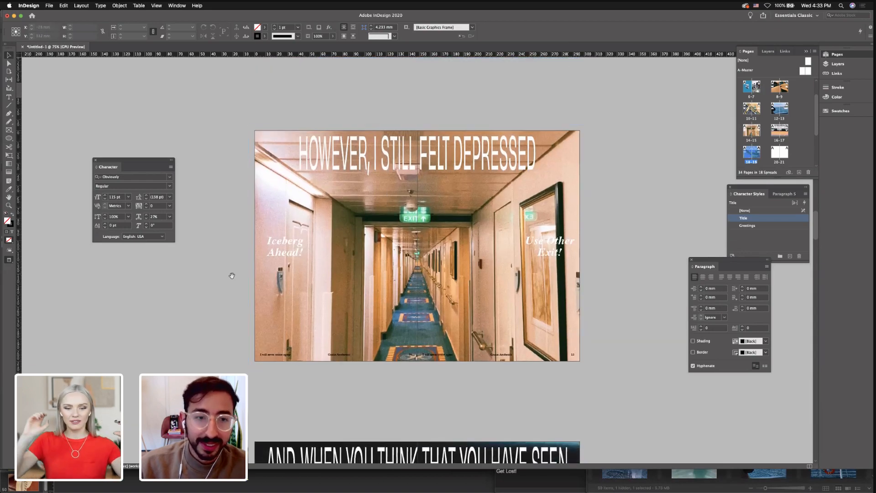
scroll(339, 176, "up", 6)
scroll(351, 303, "up", 7)
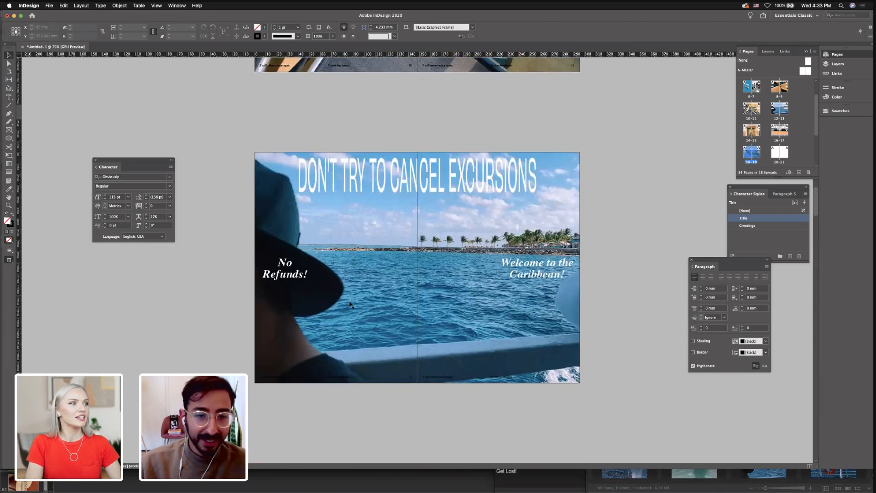
Show the frames, guides and pasteboard to inspect the chapter spreads' layout, and return to the clean preview
left_click(350, 305)
key("w")
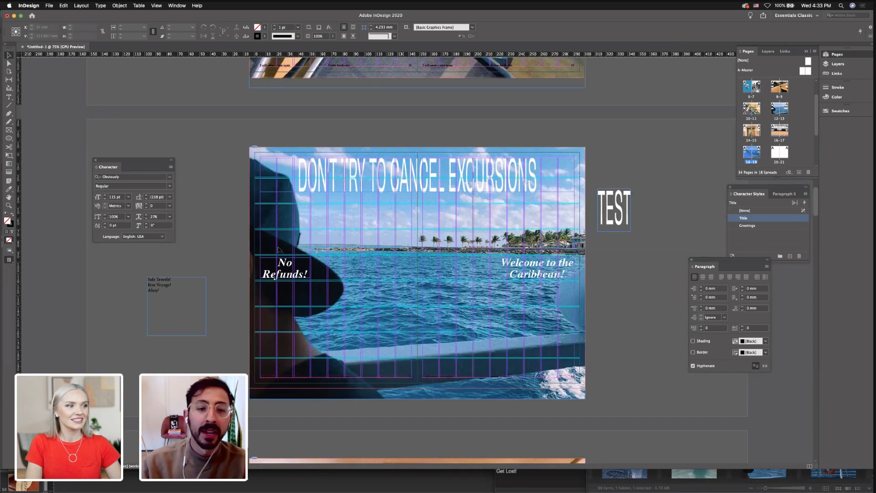
scroll(279, 249, "up", 20)
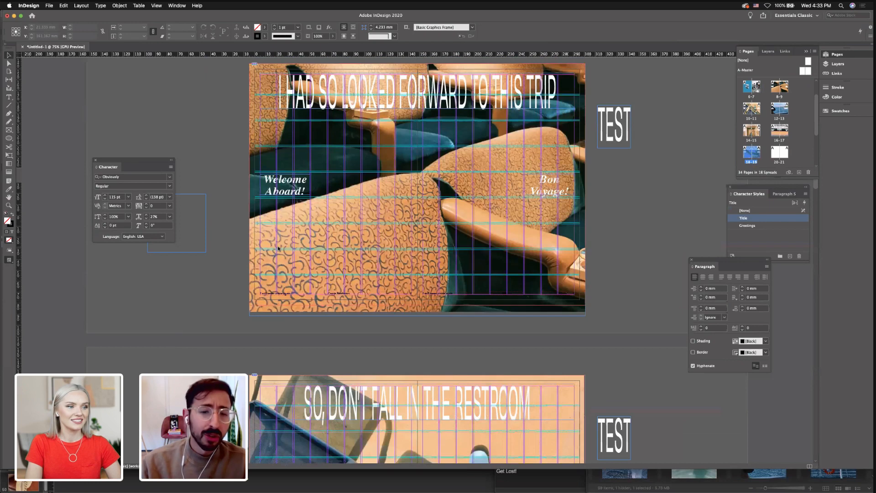
scroll(278, 247, "up", 17)
key("w")
Examine the "Ahoy!" lettering and oval photo on the opening spread and compare them with the layout of the chapter spreads
scroll(287, 265, "up", 5)
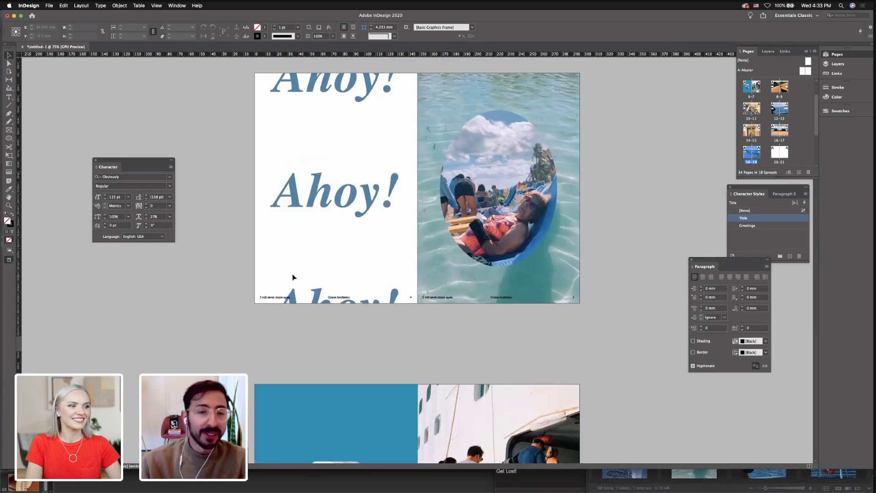
scroll(293, 274, "up", 5)
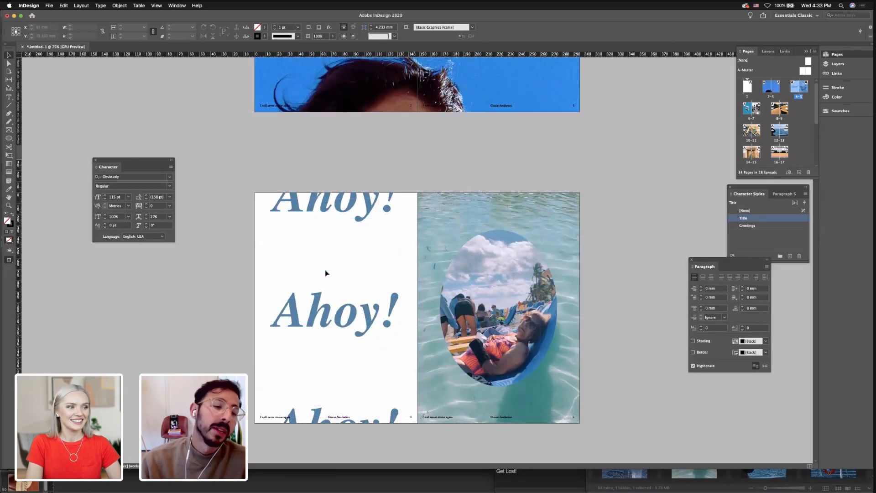
left_click(324, 315)
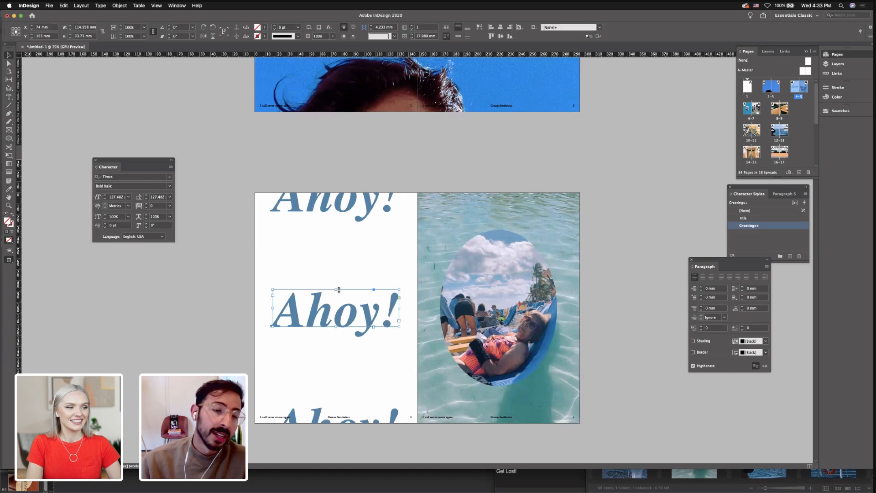
left_click(347, 274)
scroll(347, 278, "down", 15)
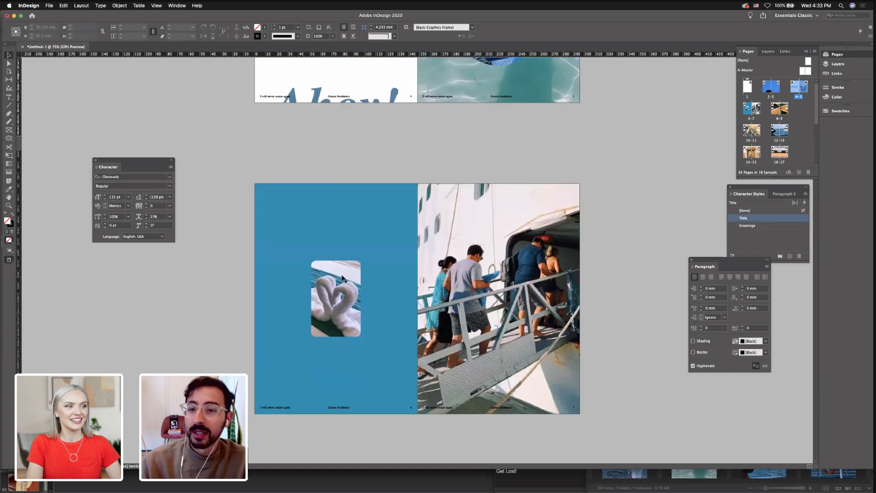
scroll(343, 276, "down", 20)
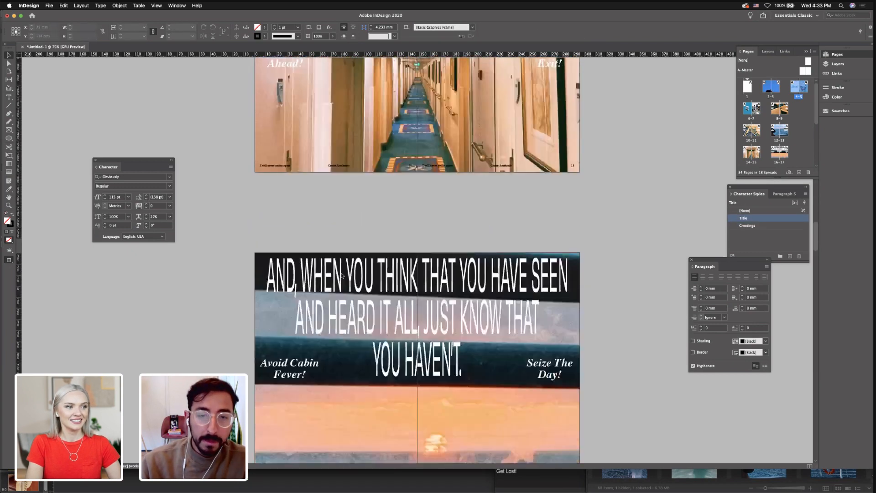
scroll(341, 276, "down", 15)
scroll(341, 276, "up", 20)
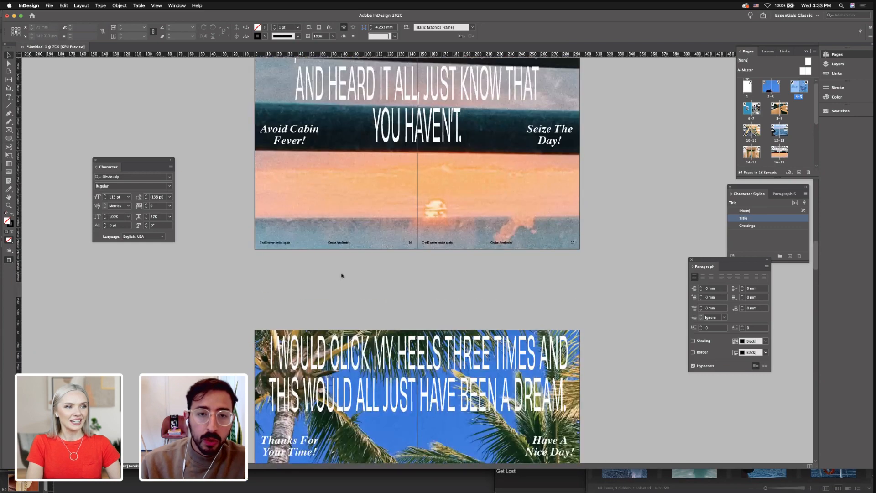
scroll(342, 276, "up", 20)
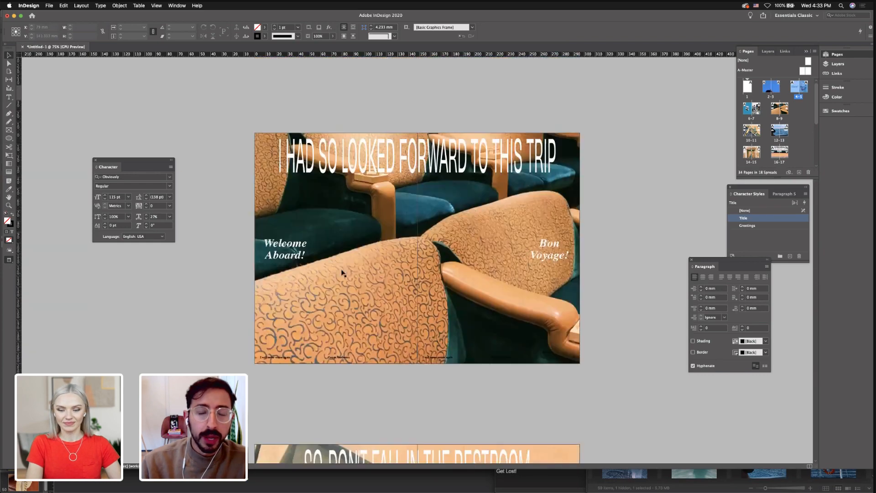
scroll(347, 214, "up", 15)
scroll(324, 211, "down", 2)
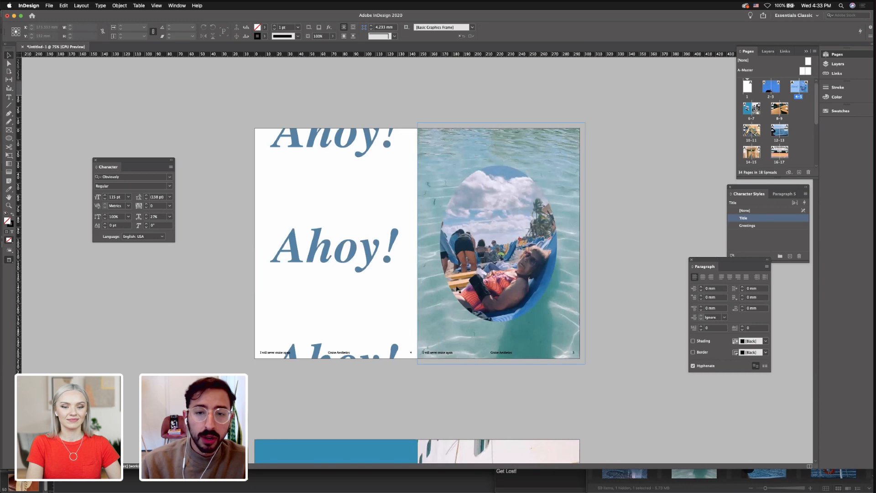
scroll(325, 212, "down", 1)
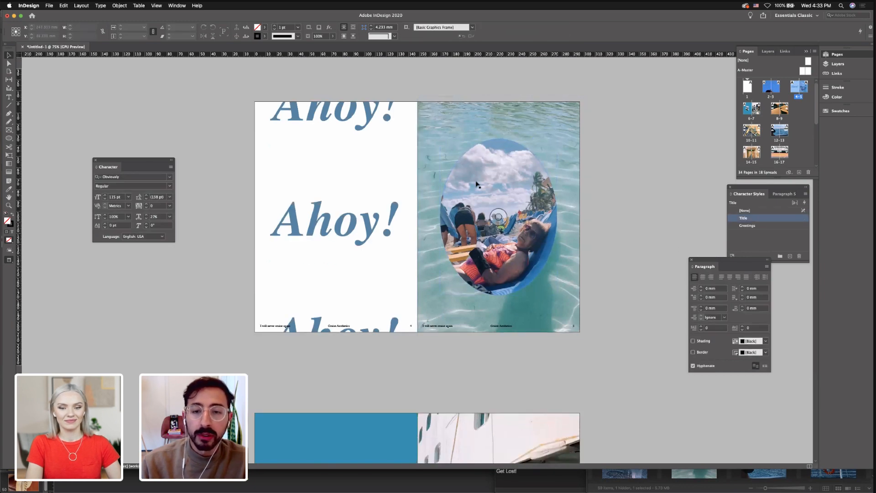
scroll(602, 308, "down", 3)
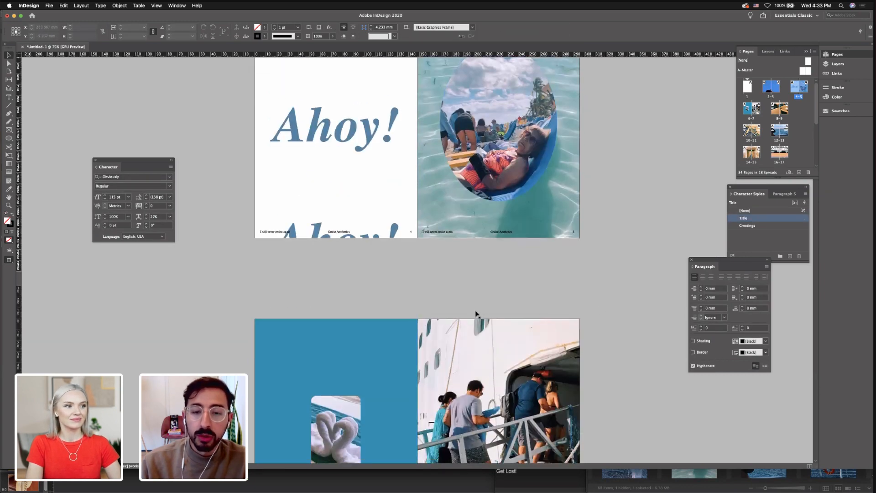
Switch to Adobe Bridge and browse the cruise photos, previewing the window picture and the porthole door image IMG_1043.JPEG full screen
left_click(607, 479)
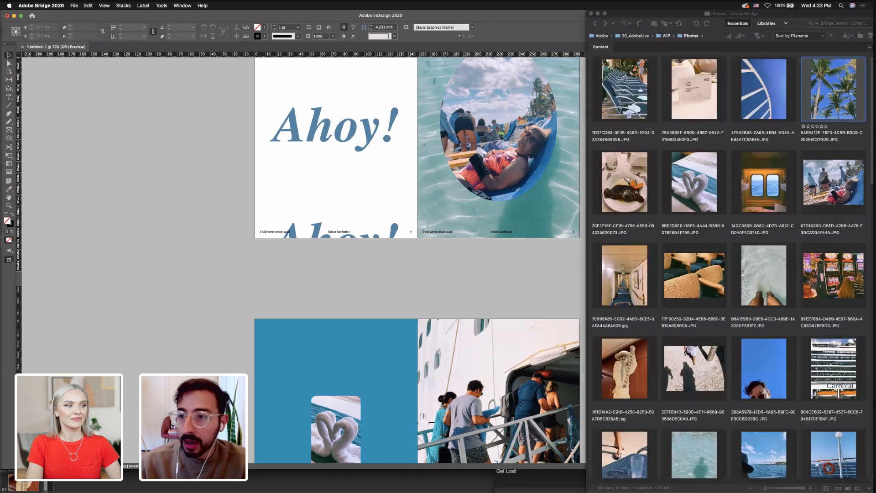
left_click(784, 185)
key("space")
key("space")
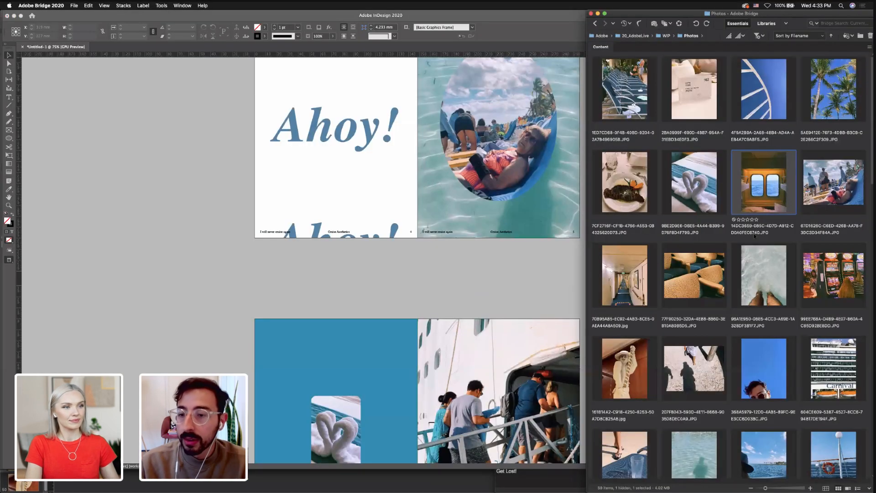
scroll(755, 235, "down", 10)
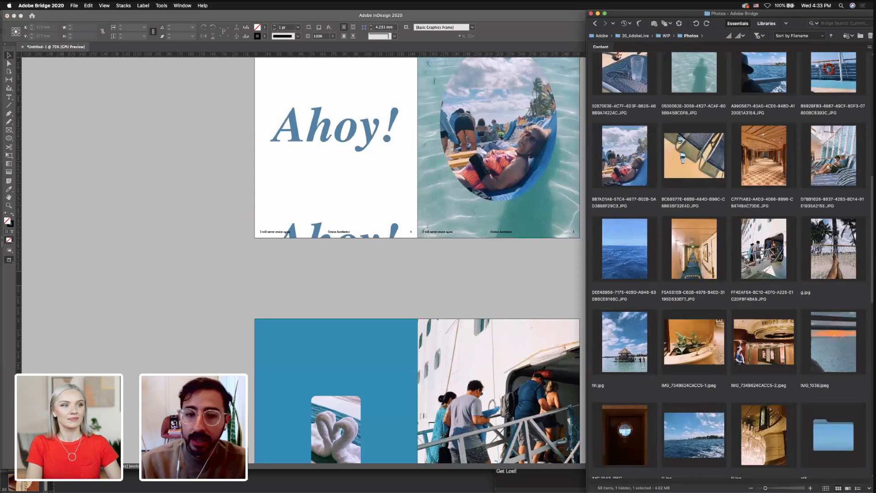
key("space")
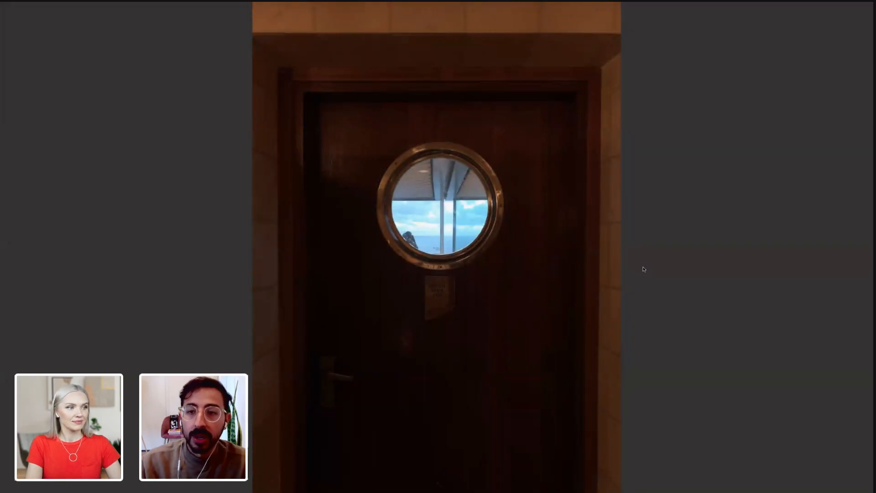
key("space")
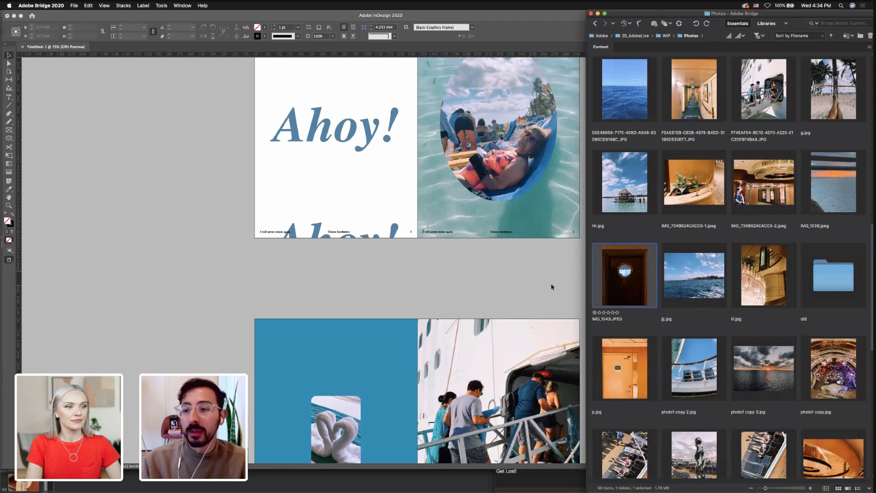
scroll(704, 362, "down", 5)
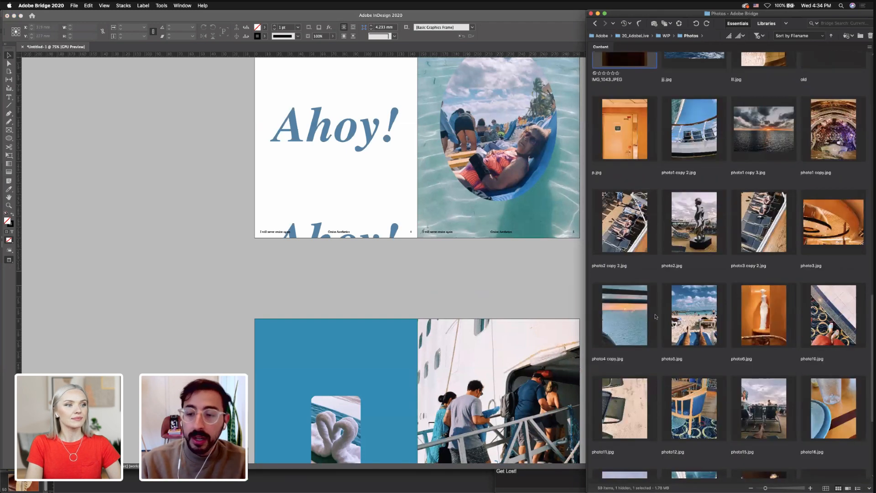
Return to InDesign and review the towel swan and gangway spread, the first chapter spread and the remaining page thumbnails
left_click(533, 280)
scroll(530, 200, "down", 5)
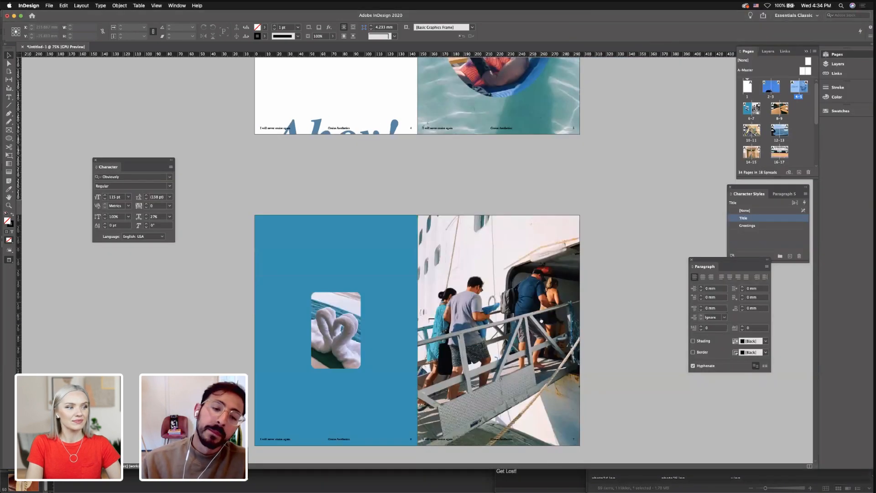
scroll(519, 234, "down", 4)
scroll(532, 303, "up", 6)
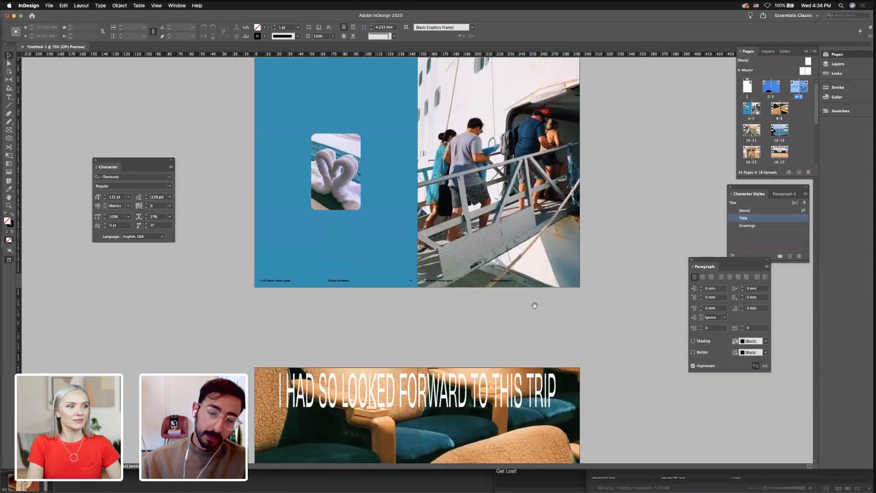
scroll(454, 244, "up", 2)
scroll(457, 249, "down", 6)
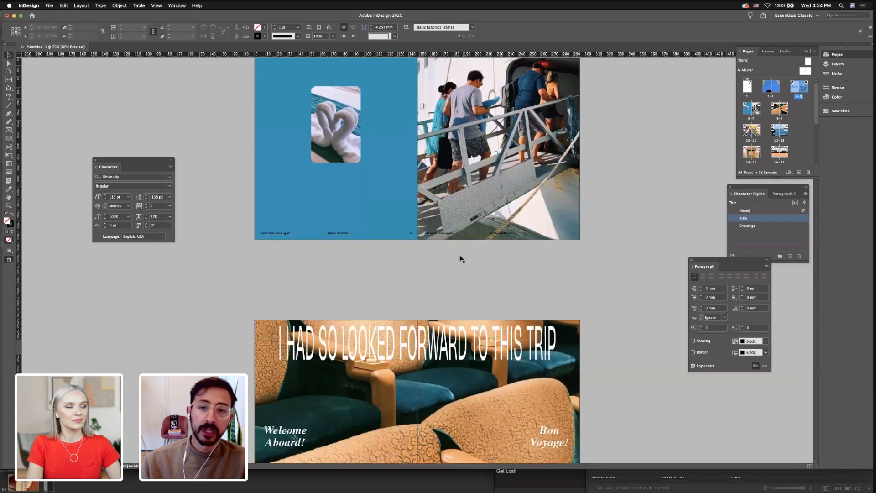
scroll(643, 140, "down", 5)
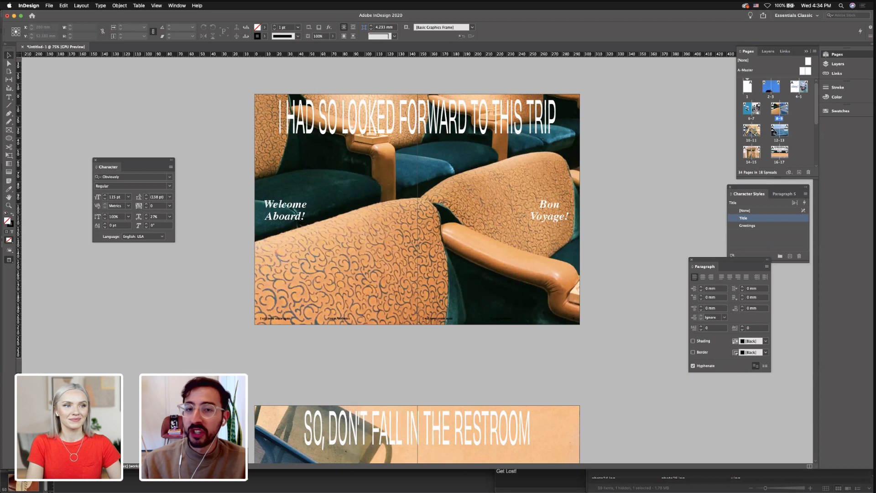
scroll(764, 141, "down", 2)
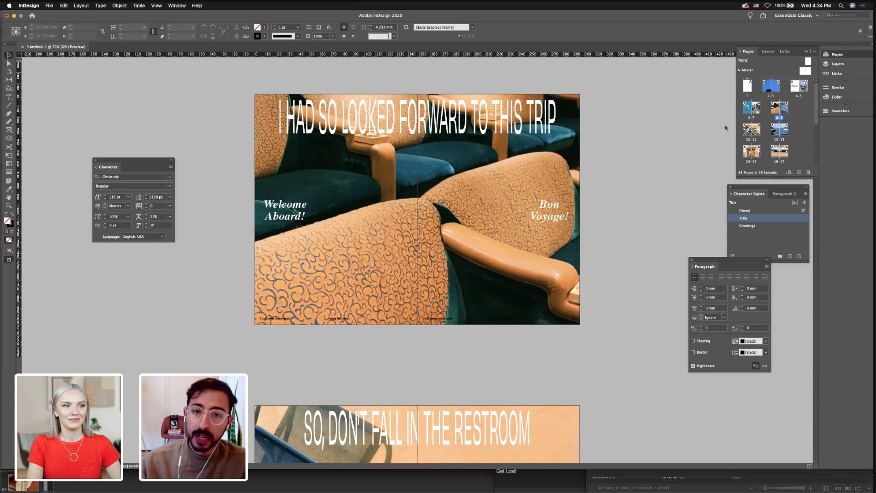
scroll(764, 142, "down", 3)
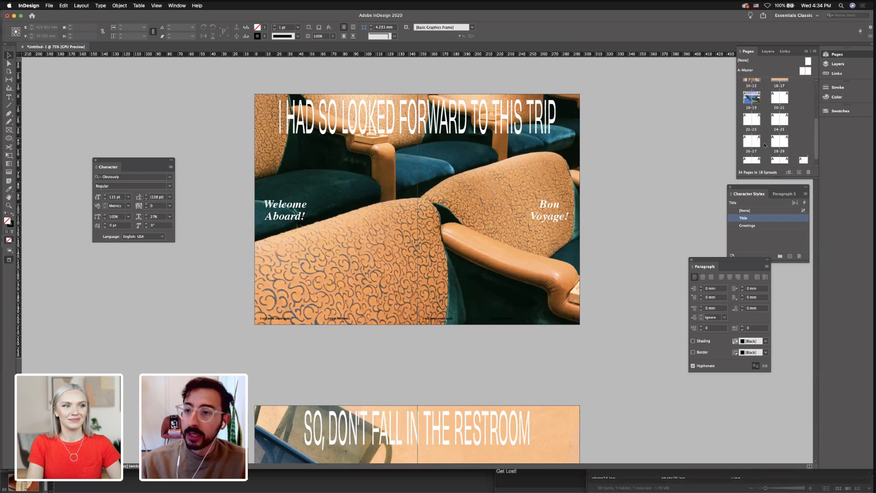
left_click(784, 123, "shift")
left_click(747, 144, "shift")
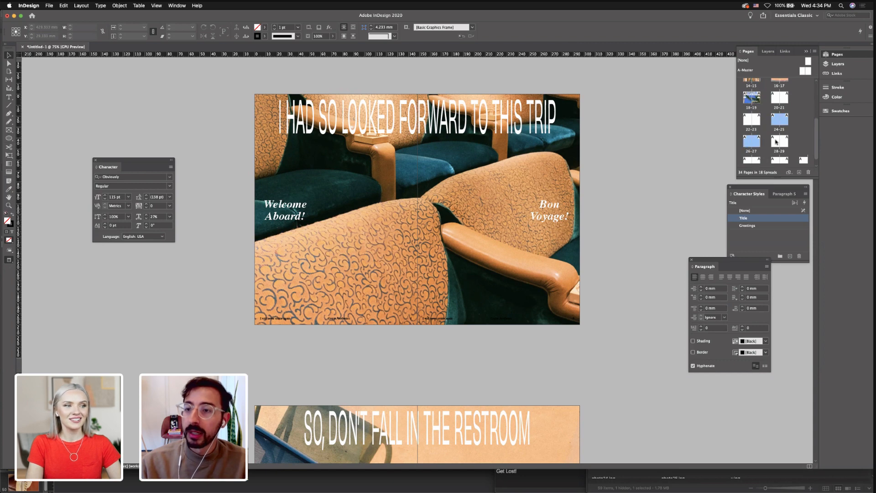
left_click(776, 142, "shift")
left_click(782, 143, "shift")
scroll(786, 109, "up", 3)
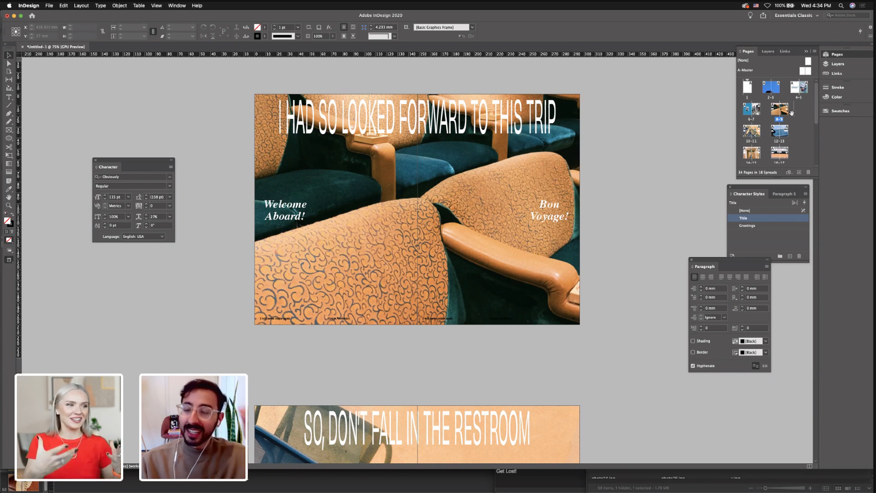
scroll(785, 122, "down", 5)
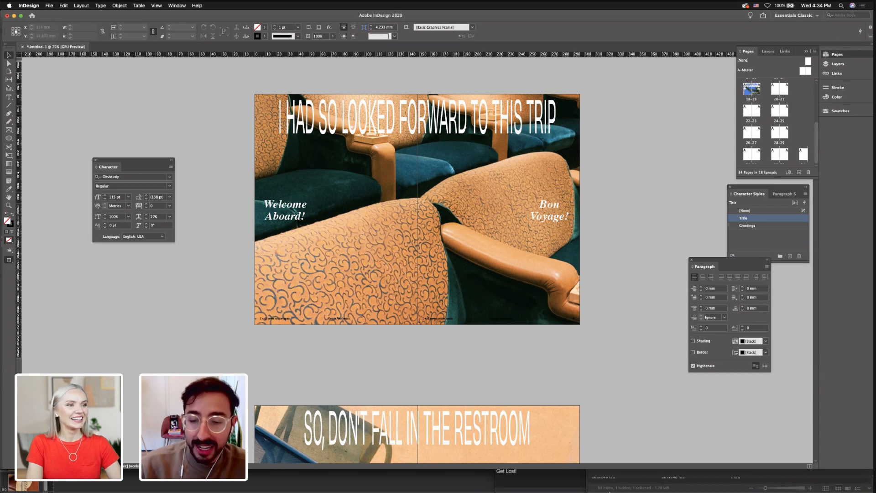
Switch to TextEdit and highlight the passage about gray hair, walkers and the 100-year-old gentleman under chapter 5
key("super+Tab")
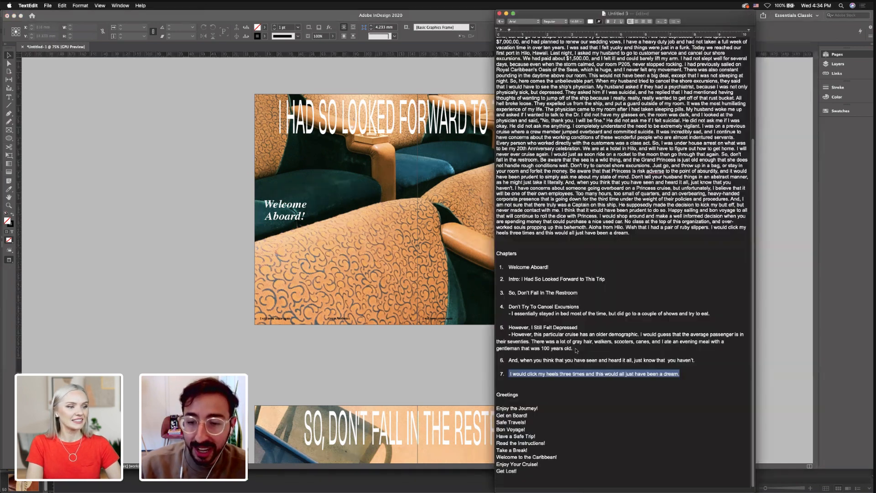
left_click(577, 355)
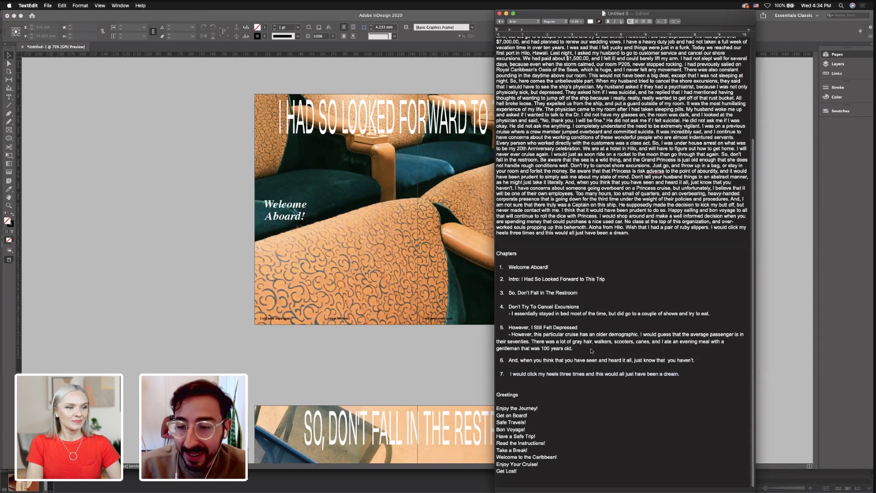
left_click_drag(592, 351, 533, 343)
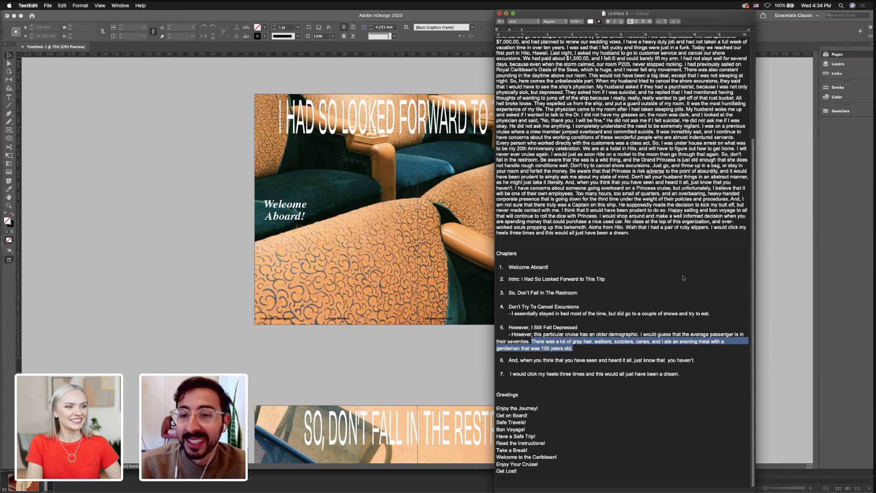
Return to InDesign and move three blank spreads to directly after pages 8-9, ahead of the "So, Don't Fall in the Restroom" spread
key("super+Tab")
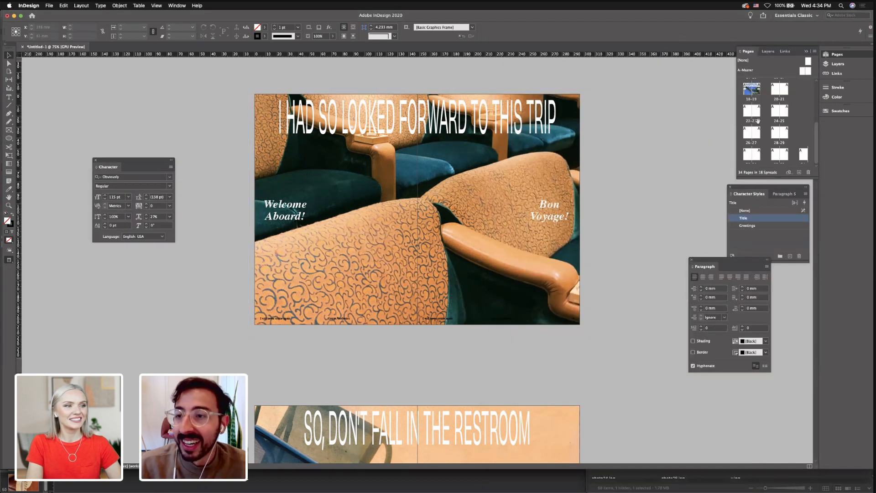
left_click(757, 154)
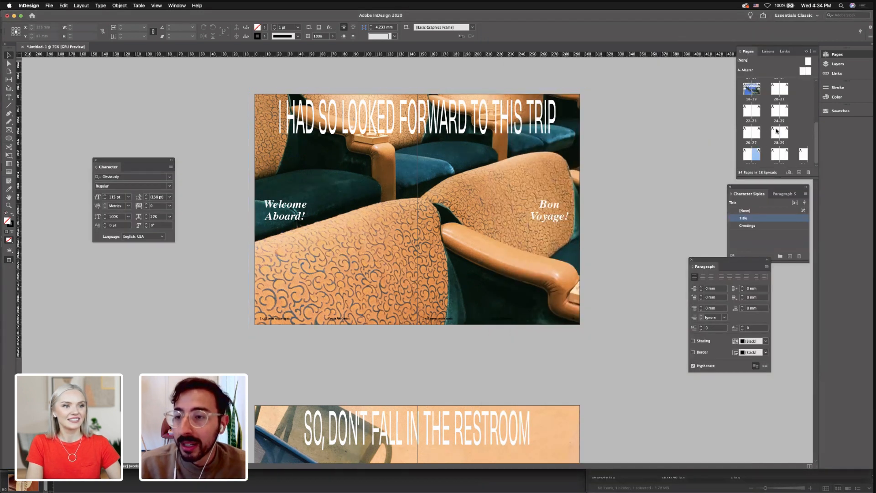
left_click(776, 133)
left_click(784, 154, "shift")
scroll(779, 141, "up", 1)
scroll(774, 131, "up", 5)
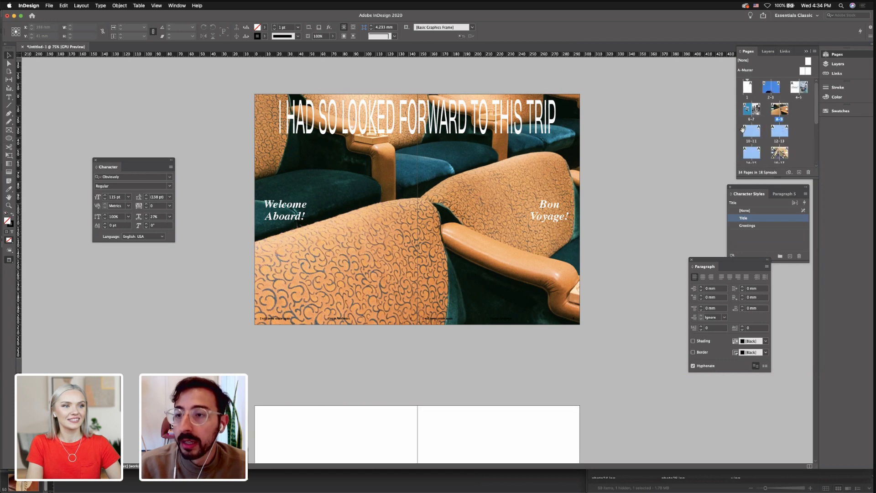
Bring the photo of the deck lounger row from Adobe Bridge and place it over page 11 at about 160 x 213 mm
left_click_drag(623, 214, 615, 152)
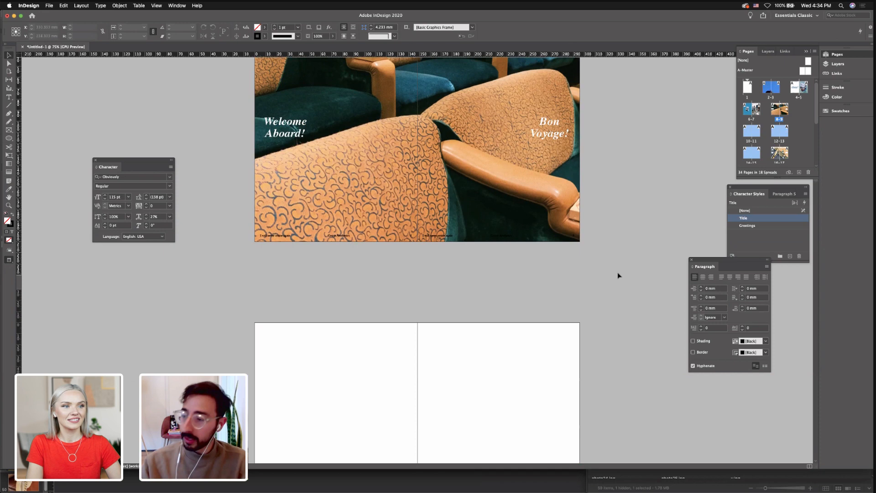
scroll(630, 246, "down", 6)
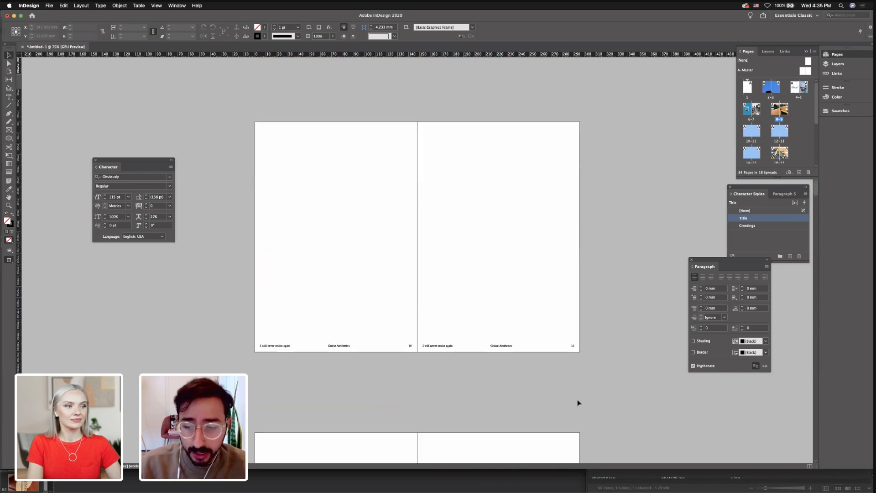
left_click(609, 478)
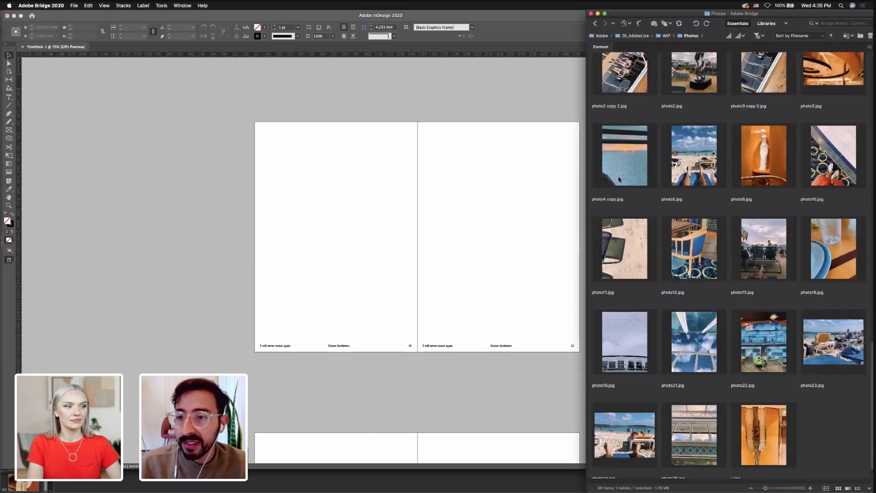
scroll(619, 179, "up", 5)
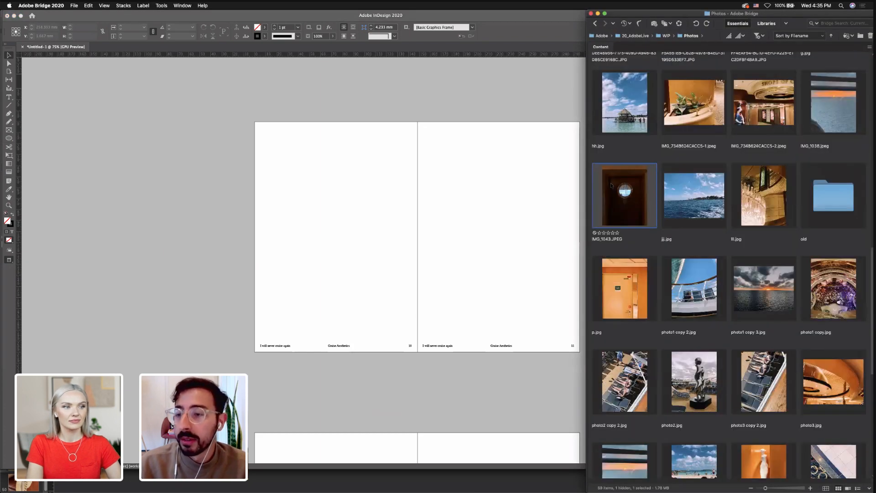
scroll(612, 184, "up", 5)
scroll(631, 189, "up", 4)
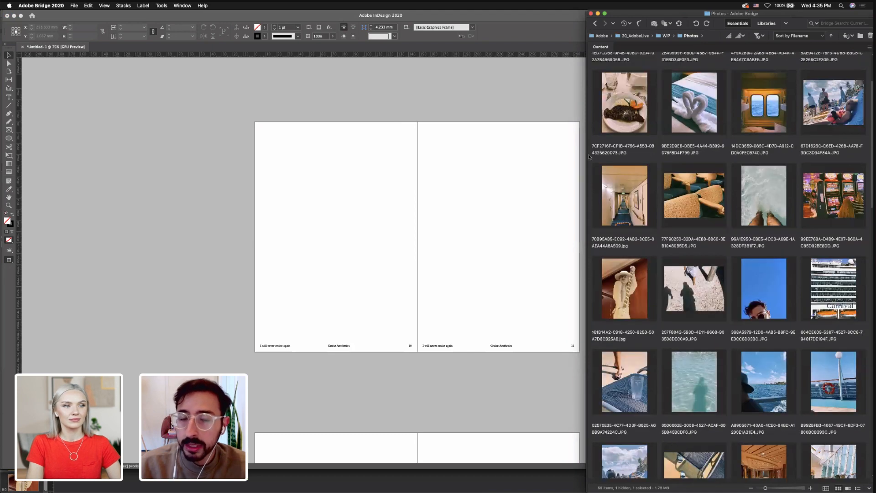
scroll(589, 156, "up", 2)
left_click_drag(625, 92, 505, 229)
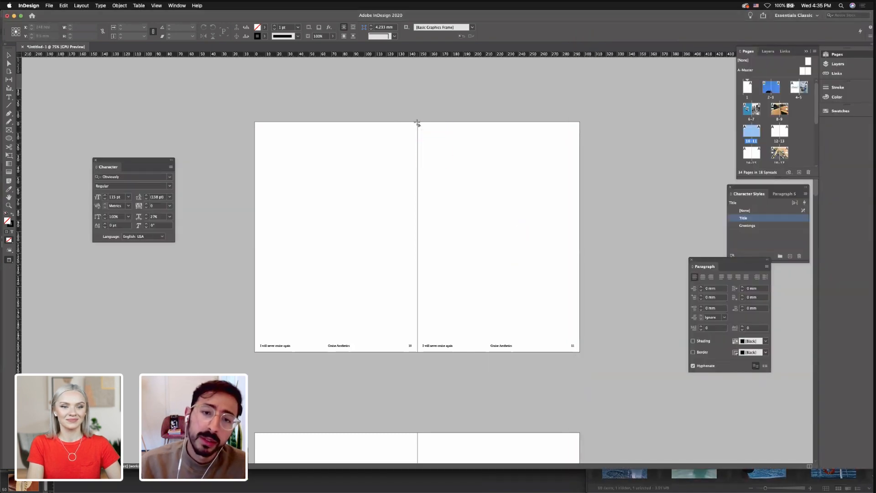
left_click_drag(417, 124, 596, 356)
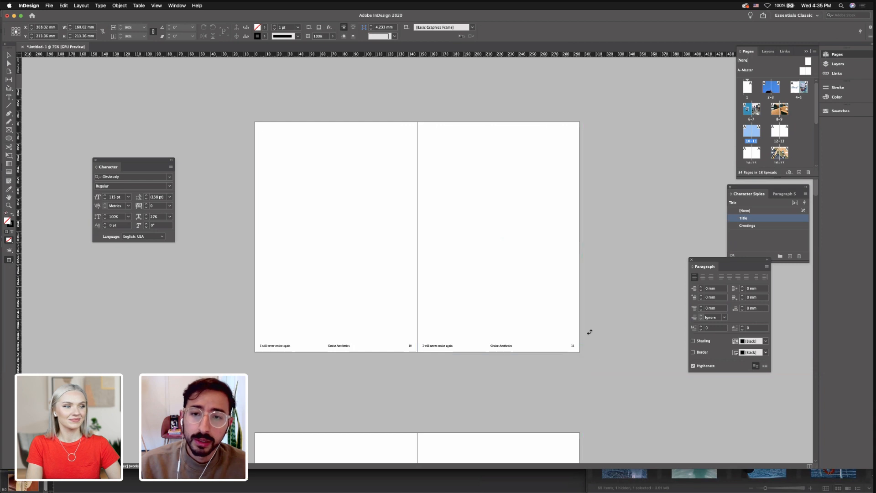
key("w")
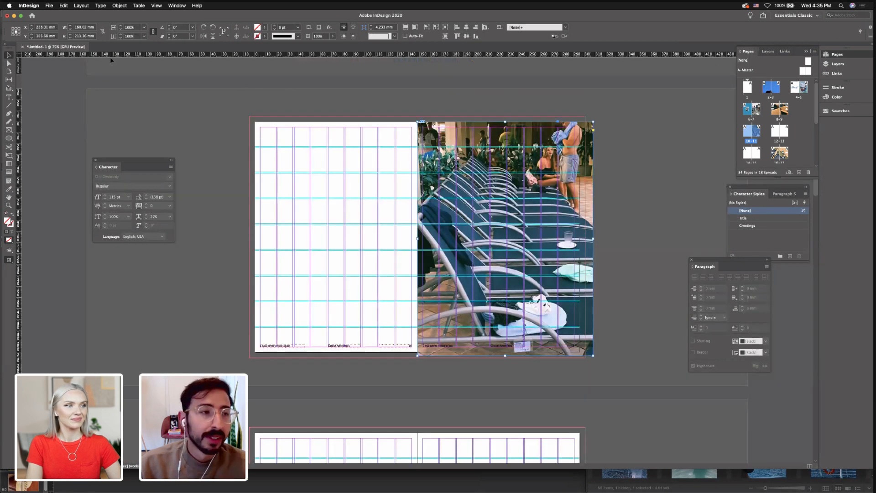
key("w")
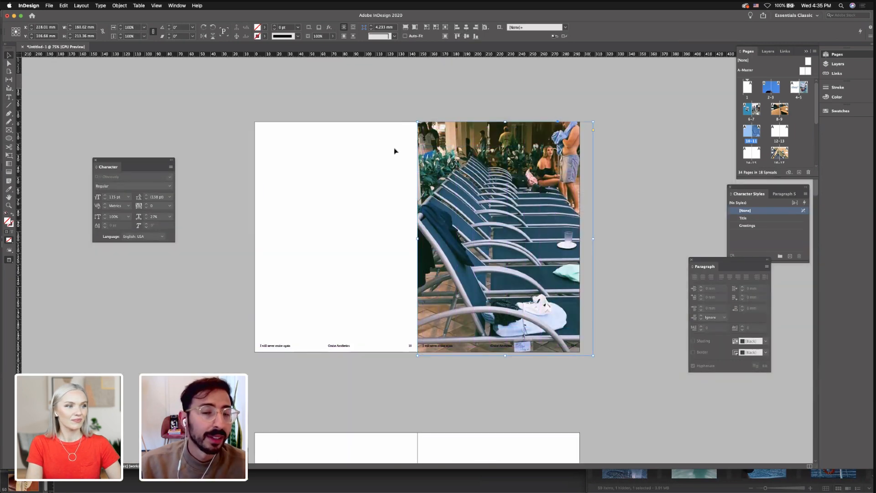
Enlarge the lounger photo inside its frame to about 18% and reposition it so the seated woman and the loungers fill the page
left_click(505, 238)
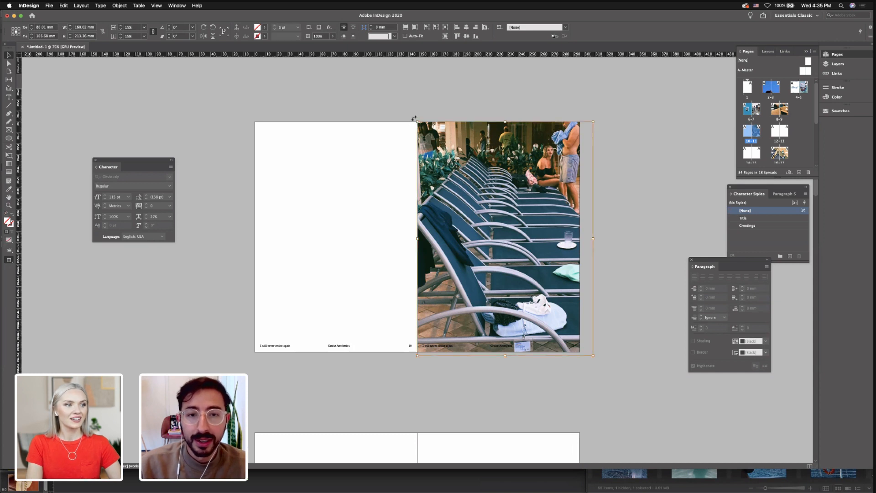
left_click_drag(417, 121, 399, 105)
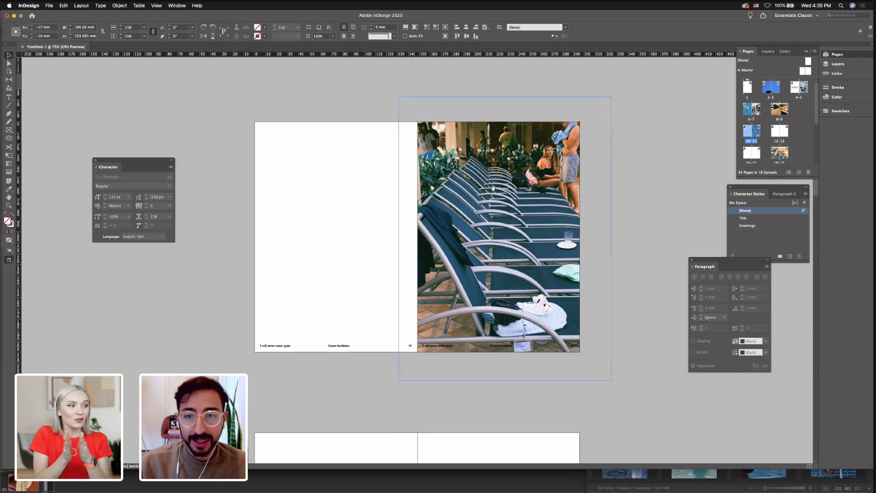
mouse_move(497, 192)
left_mouse_down()
mouse_move(497, 183)
mouse_move(490, 195)
left_mouse_up()
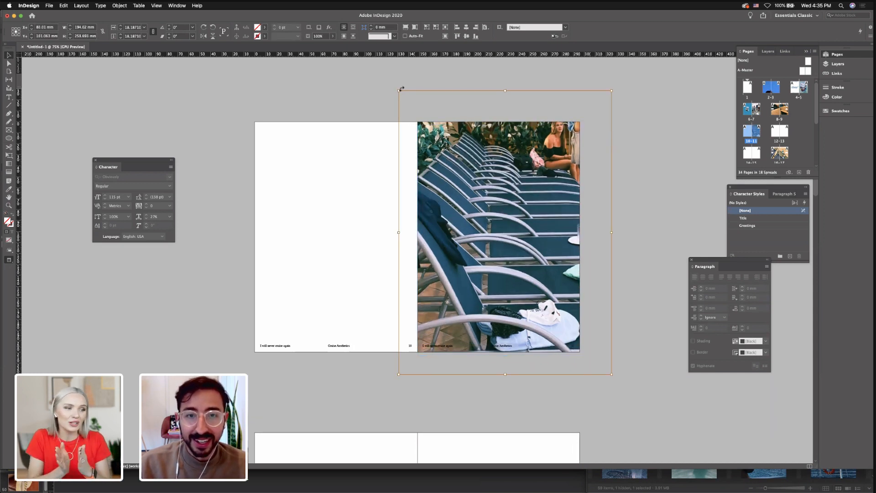
left_click_drag(396, 87, 394, 85)
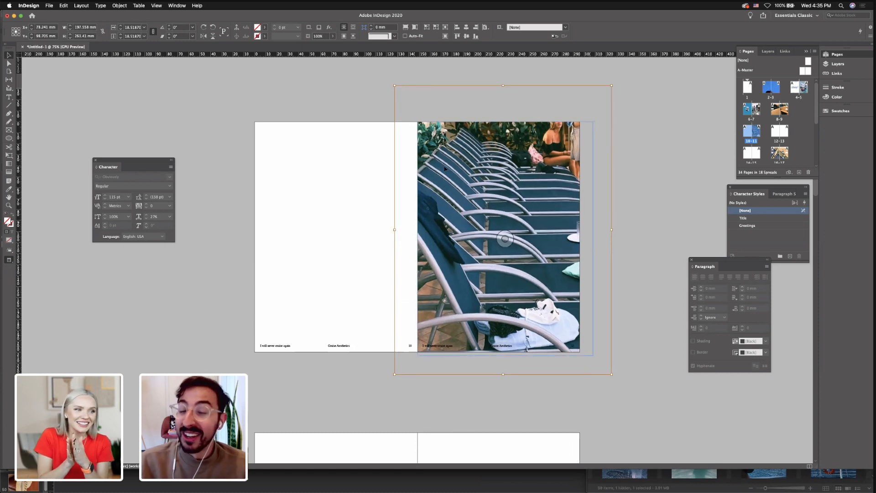
left_click(339, 131)
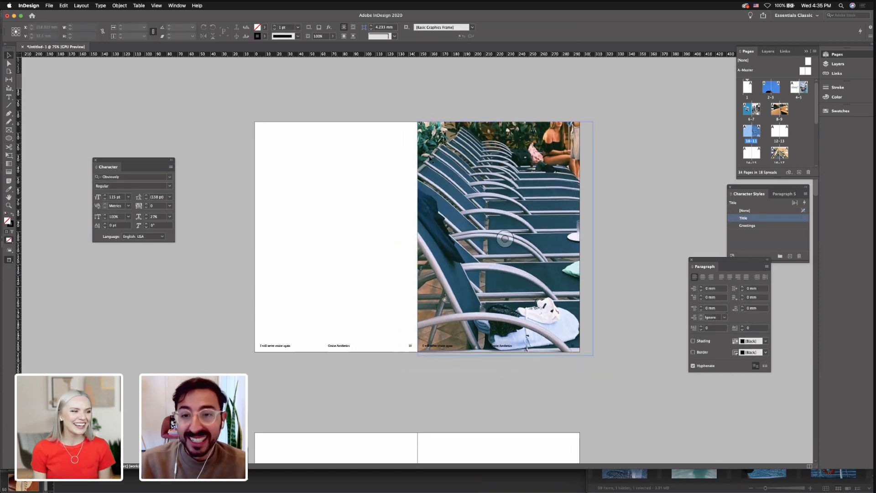
double_click(430, 159)
left_click_drag(607, 86, 604, 90)
left_click_drag(541, 162, 540, 173)
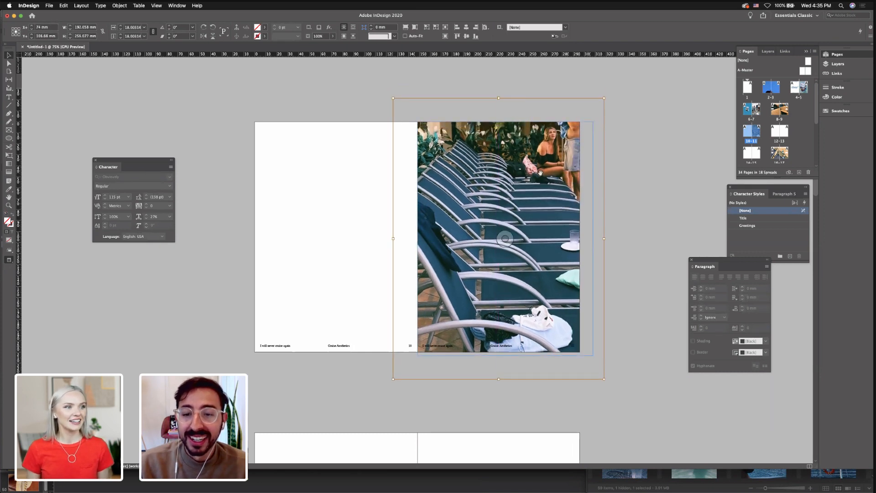
left_click(344, 150)
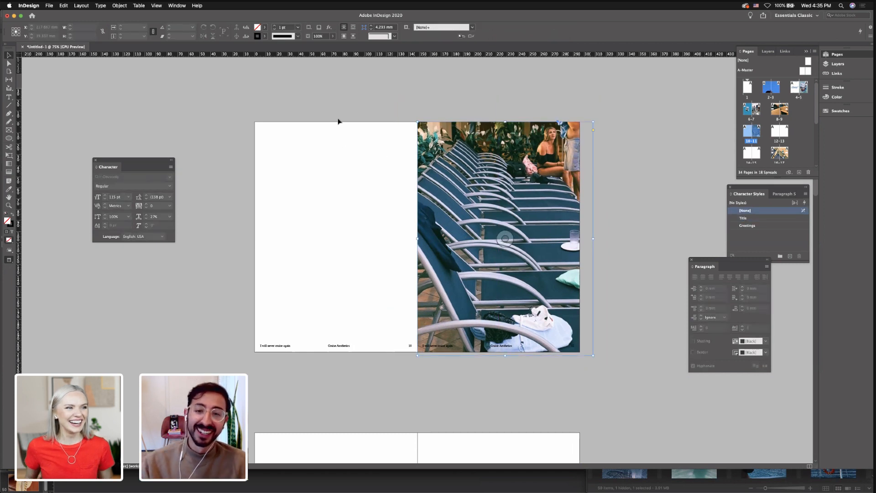
Adjust the side edges of the lounger photo's frame on page 11
left_click(484, 172)
left_click_drag(580, 239, 604, 238)
left_click_drag(394, 239, 418, 238)
left_click(393, 141)
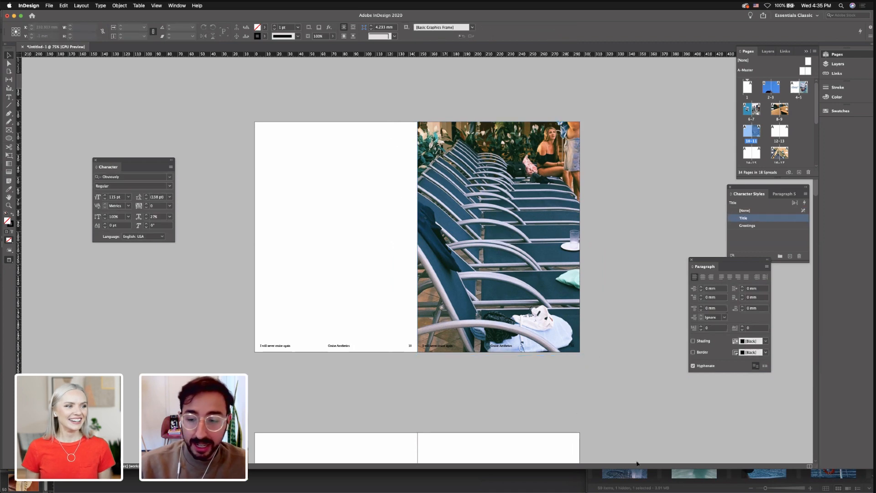
Bring the beach photo with the shadows on the sand from Adobe Bridge and place it from page 10's corner at about 280 x 210 mm
left_click(647, 475)
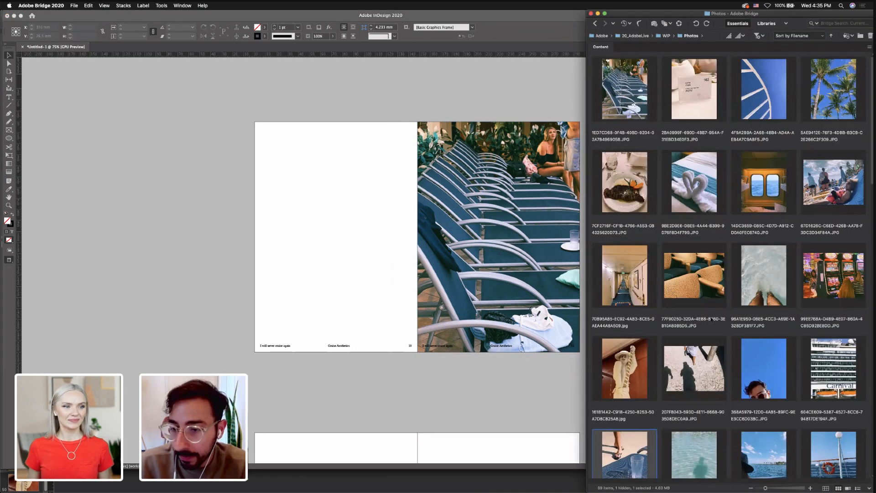
scroll(710, 320, "down", 3)
left_click_drag(359, 196, 359, 197)
left_click(384, 209)
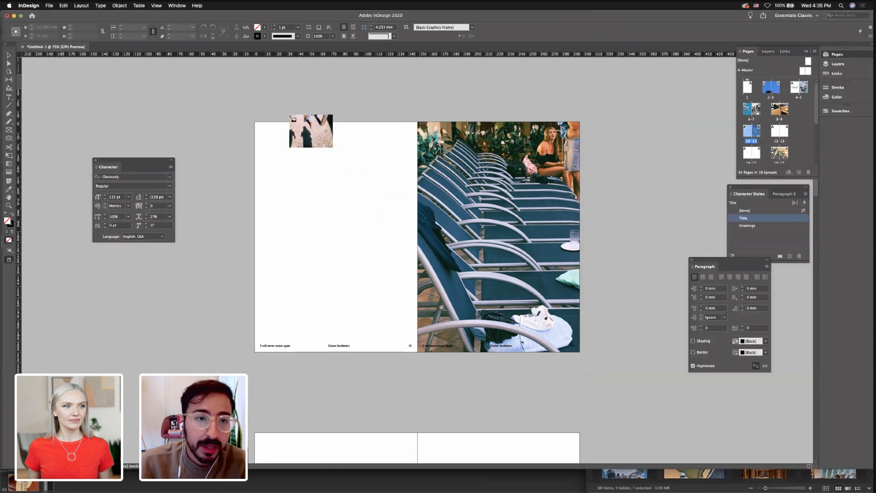
left_click_drag(254, 122, 562, 378)
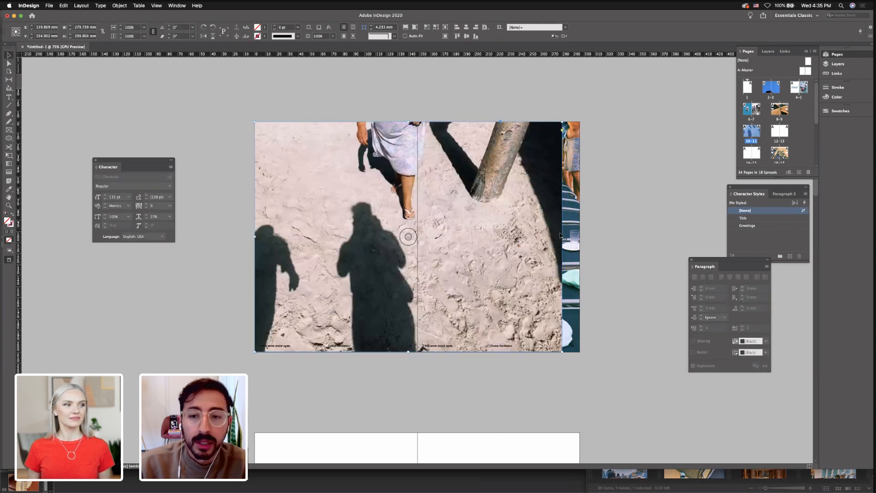
Crop the beach shadow photo's frame to page 10's width of 148 mm and shift the photo inside it to center the large shadow
left_click_drag(558, 237, 449, 228)
left_click_drag(421, 229, 416, 230)
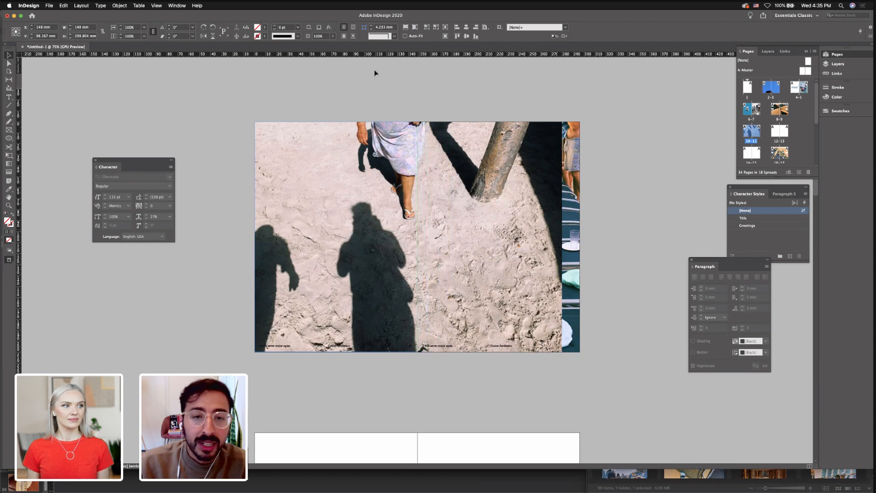
double_click(350, 211)
left_click_drag(350, 211, 323, 209)
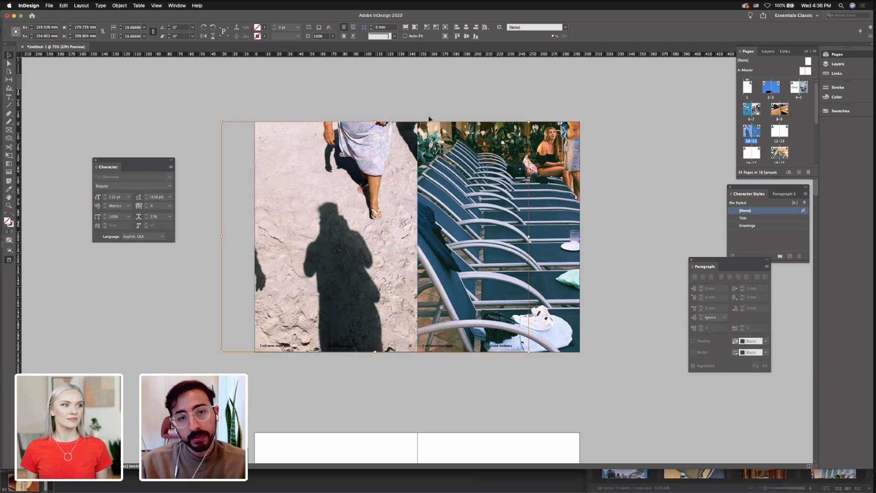
mouse_move(377, 155)
left_mouse_down()
mouse_move(365, 157)
mouse_move(380, 163)
left_mouse_up()
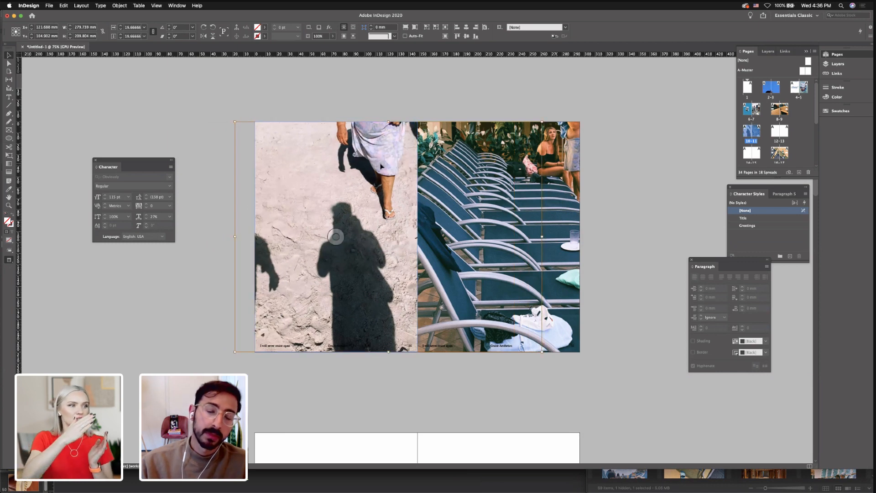
left_click(355, 91)
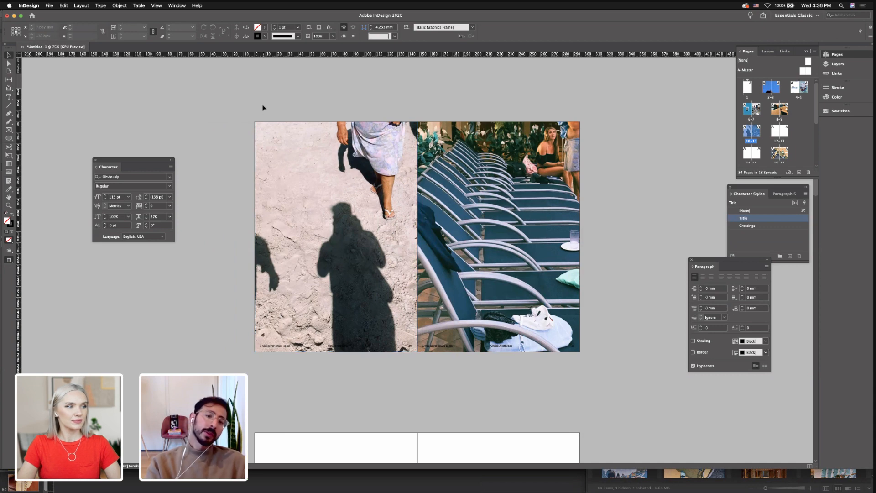
scroll(263, 108, "down", 3)
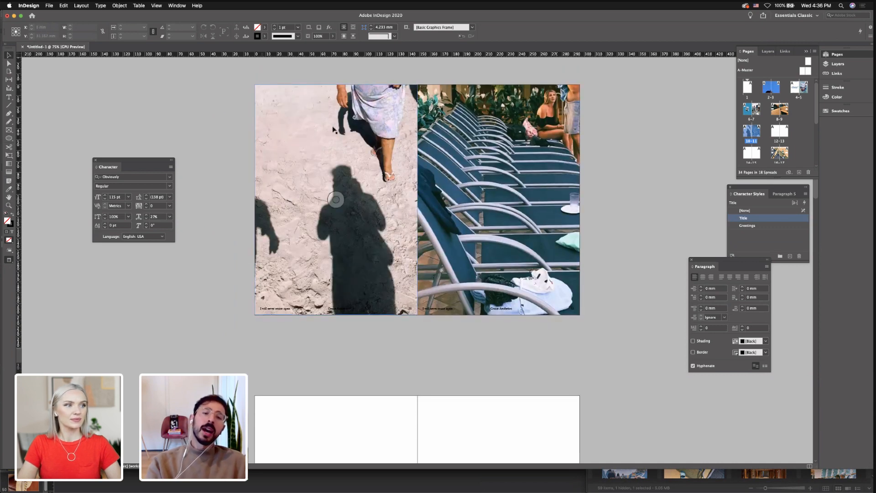
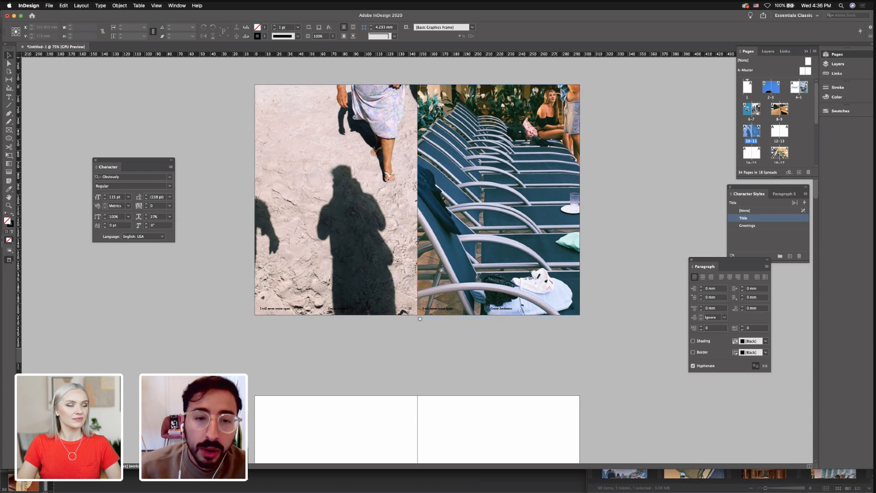
Copy the framed towel-swan picture from page 6 and paste it in place over the beach shadow photo on page 10
scroll(295, 166, "up", 2)
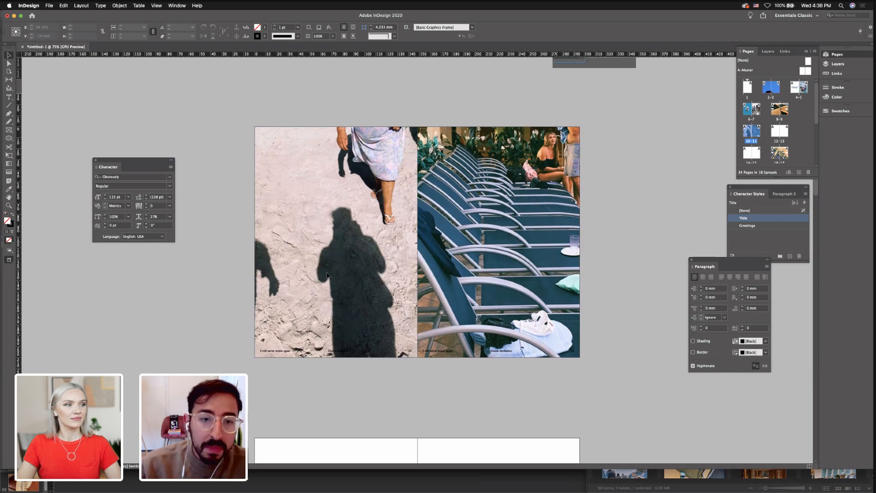
scroll(327, 275, "up", 3)
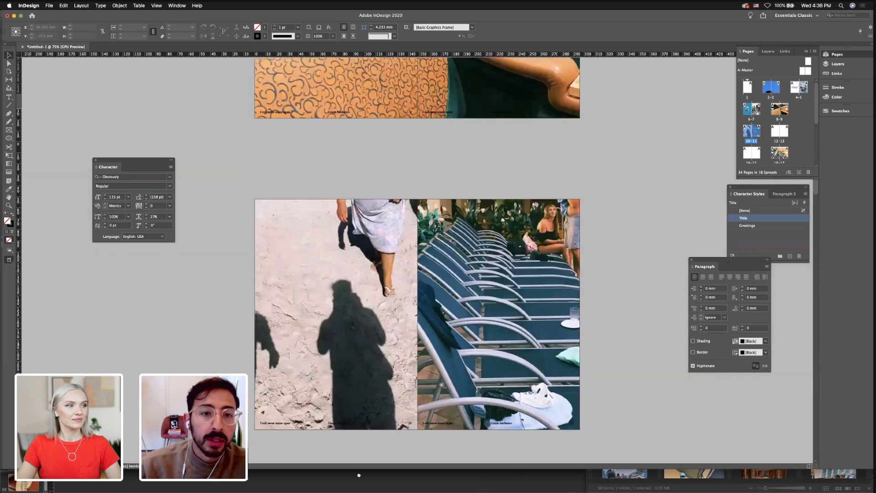
scroll(341, 149, "up", 15)
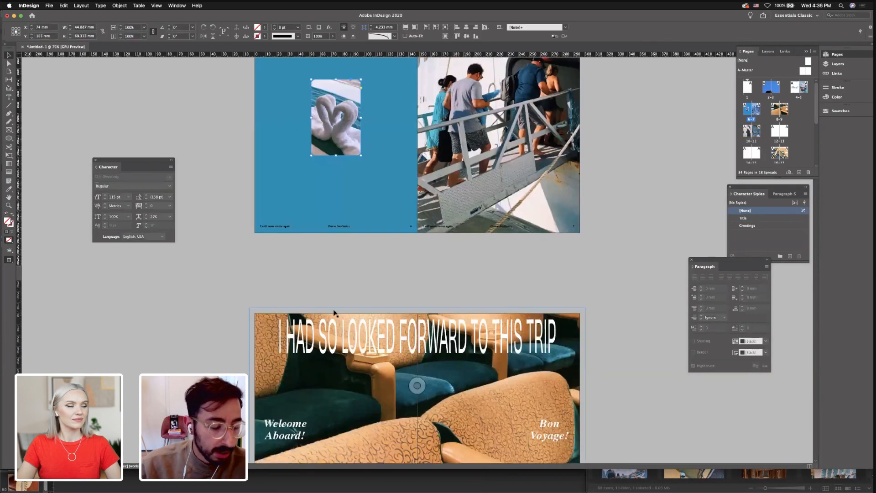
scroll(336, 303, "down", 12)
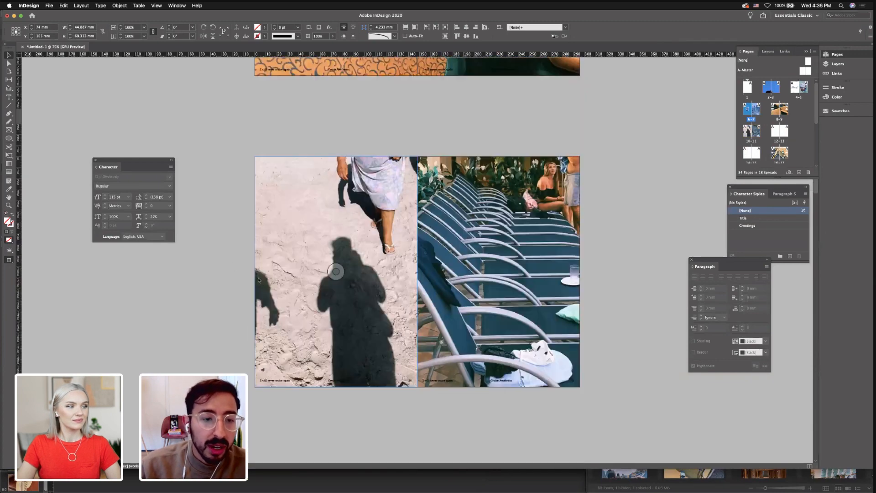
right_click(234, 267)
left_click(246, 270)
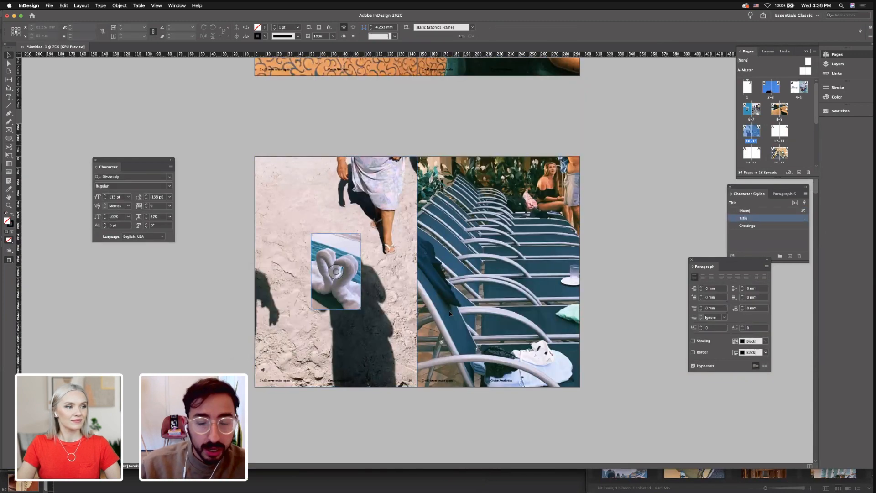
left_click(646, 386)
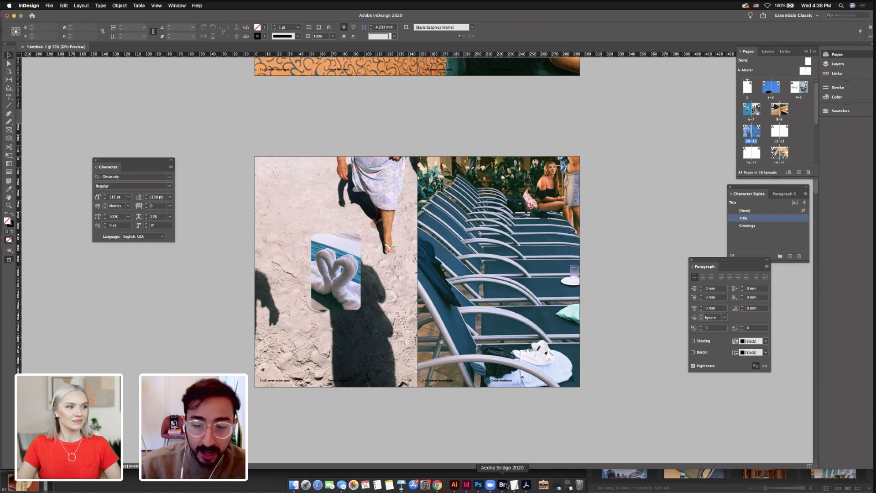
Replace the towel-swan image in page 10's inset frame with the blue-sky selfie photo from Adobe Bridge
left_click(502, 485)
left_click_drag(363, 260, 340, 281)
left_click(226, 237)
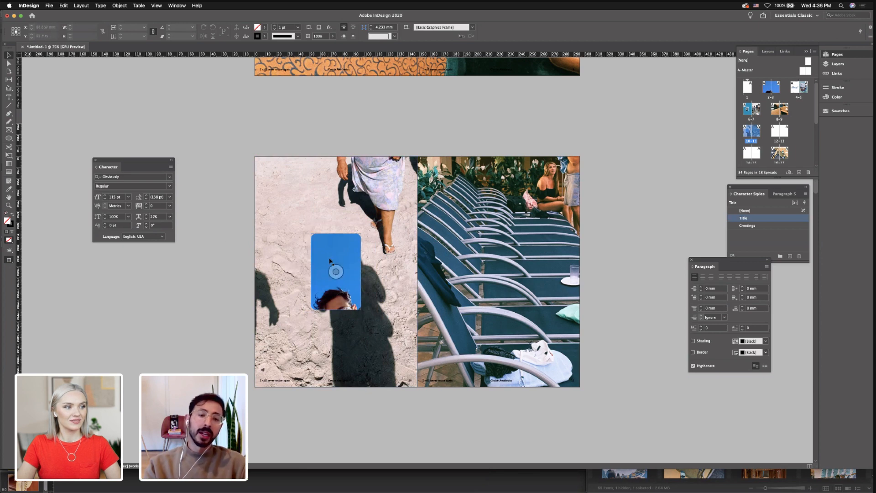
left_click(330, 262)
left_click(240, 244)
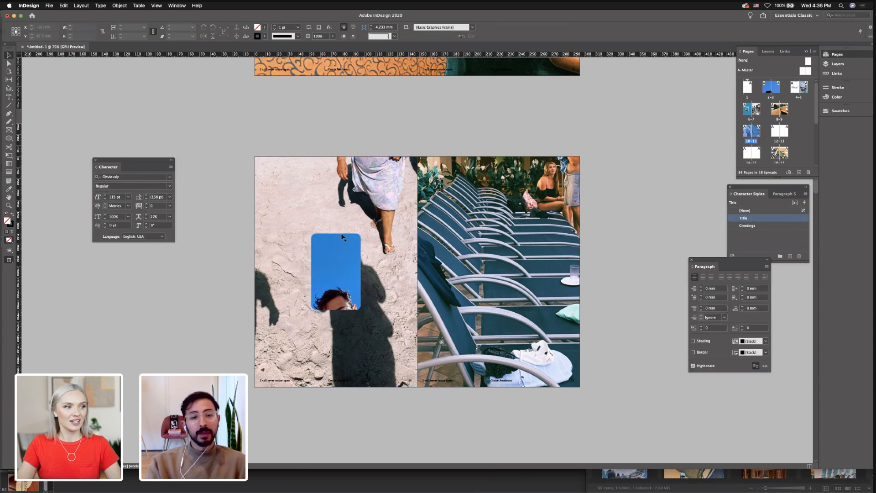
scroll(250, 181, "down", 1)
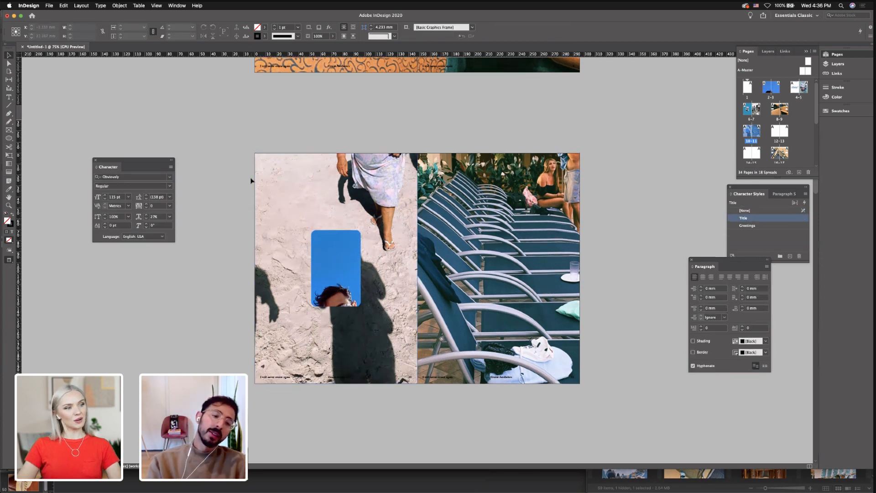
scroll(251, 180, "down", 5)
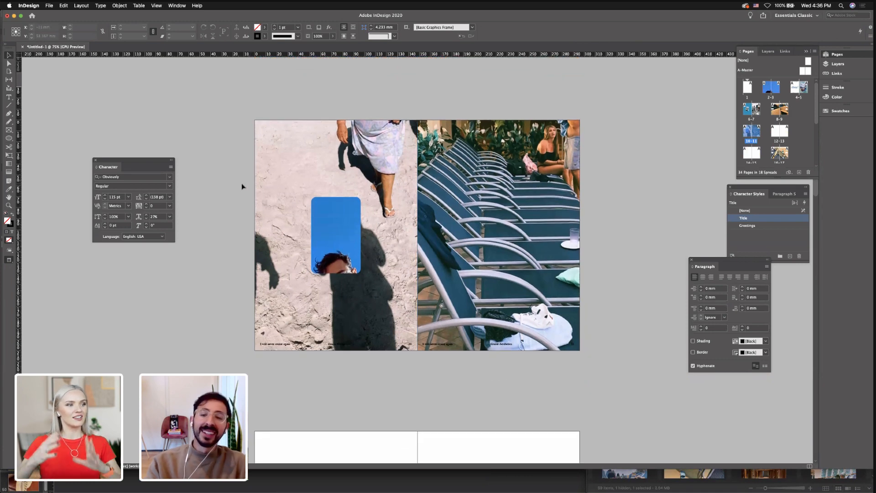
scroll(266, 197, "down", 4)
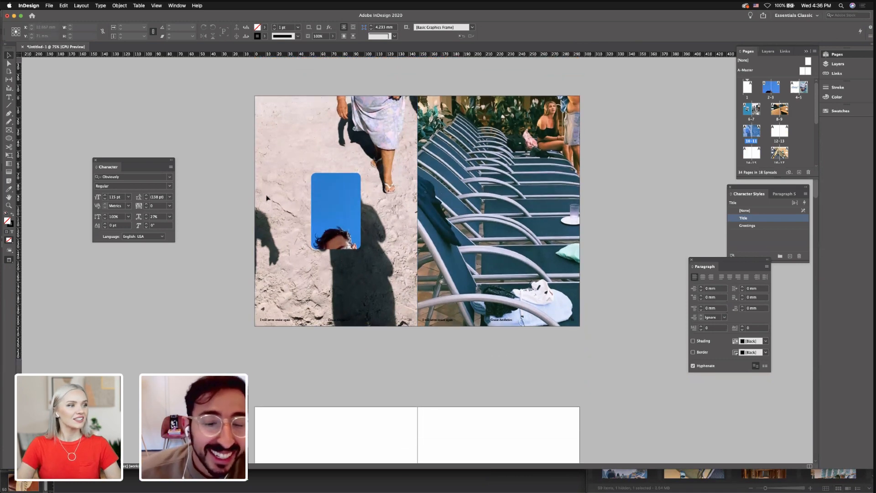
scroll(266, 197, "down", 15)
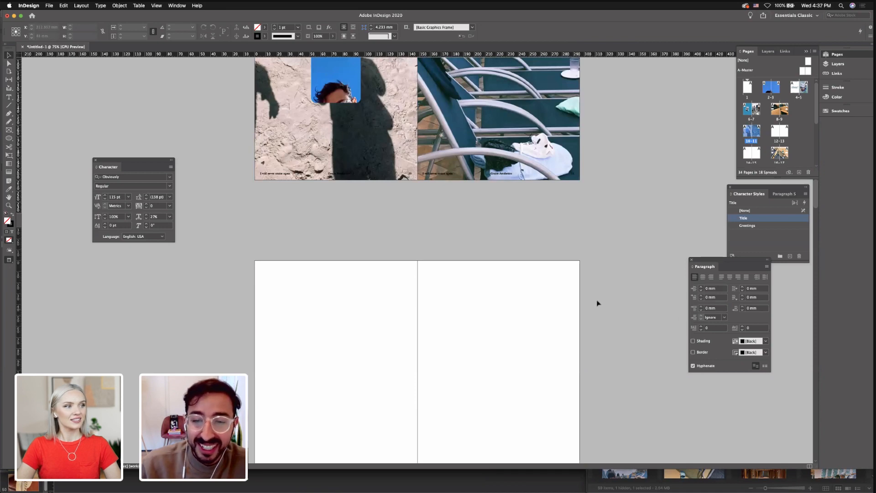
scroll(579, 304, "up", 15)
scroll(580, 292, "down", 3)
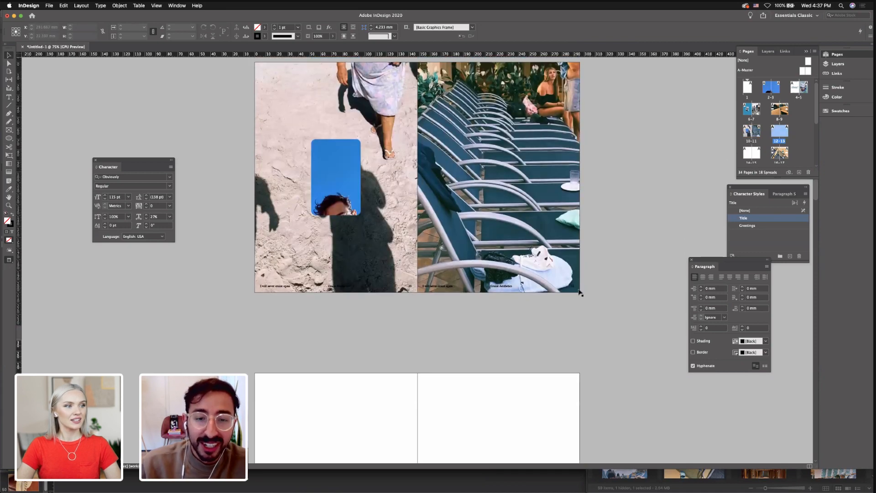
Preview the Carnival ship photo in Adobe Bridge and place it in InDesign from page 12's corner at about 158 x 211 mm
scroll(580, 292, "down", 15)
left_click(661, 476)
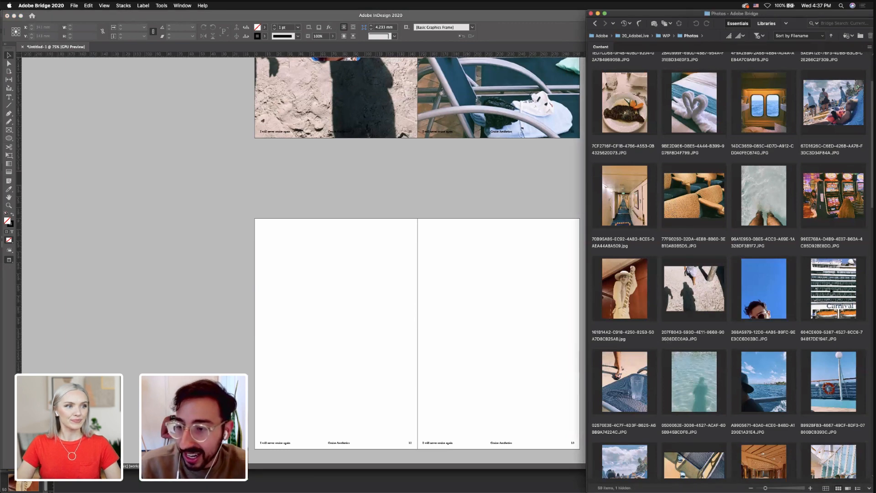
left_click(830, 290)
key("space")
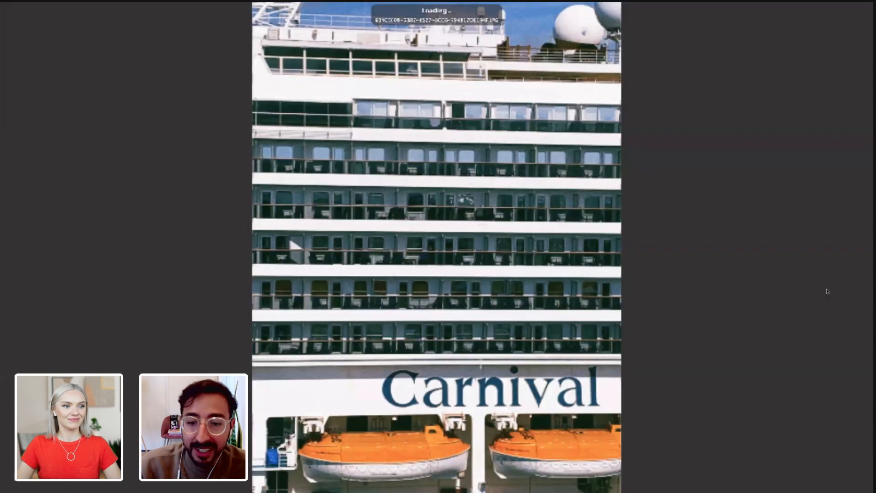
key("space")
left_click_drag(829, 292, 429, 301)
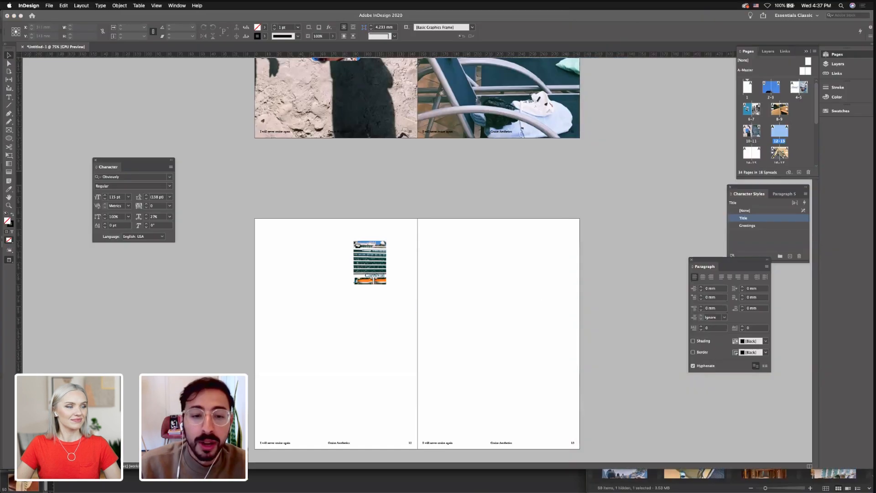
left_click_drag(254, 219, 428, 450)
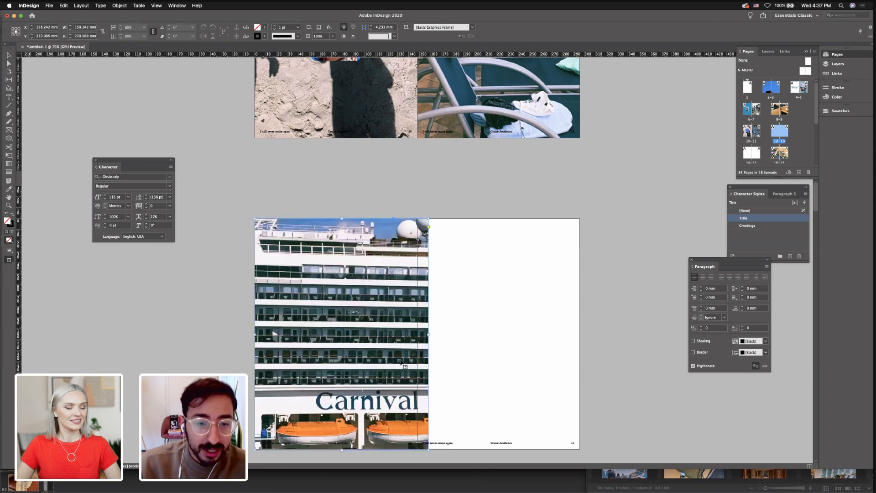
Align the ship photo's frame with the spine on page 12 and enlarge and reposition the image inside it to about 19%
left_click_drag(392, 347, 373, 364)
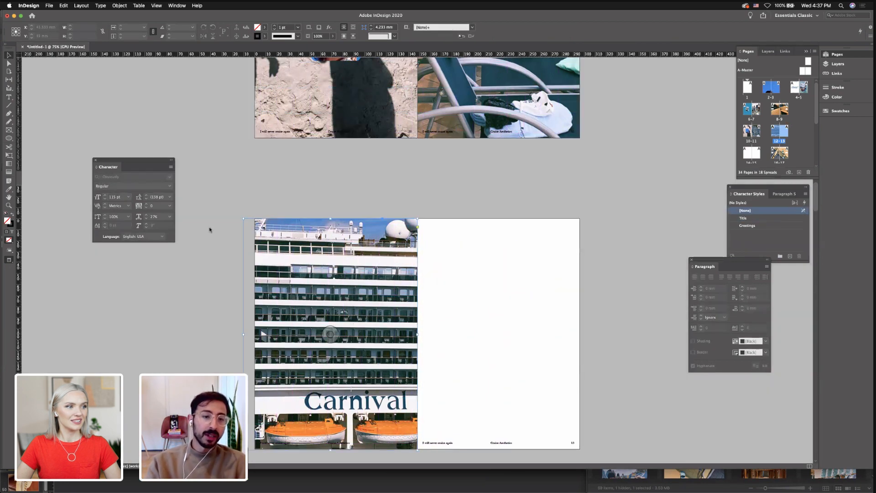
double_click(244, 219)
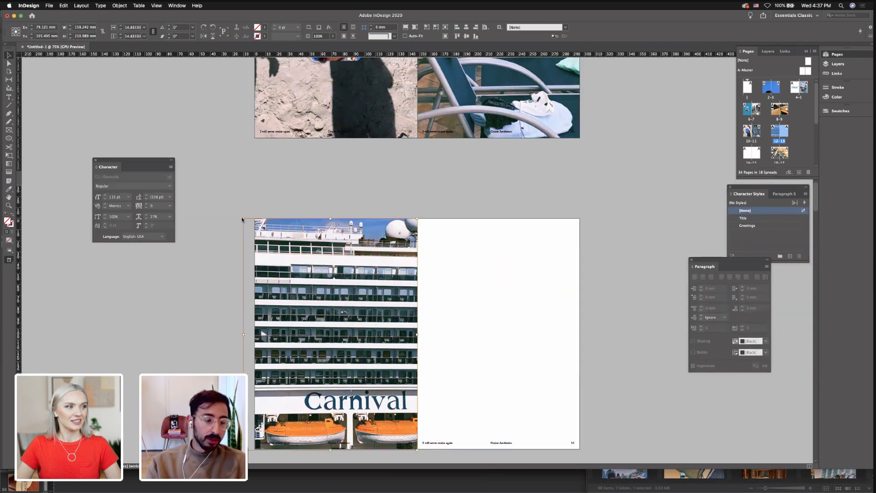
left_click_drag(243, 219, 217, 168)
mouse_move(320, 303)
left_mouse_down()
mouse_move(301, 303)
mouse_move(301, 288)
mouse_move(311, 308)
mouse_move(326, 309)
left_mouse_up()
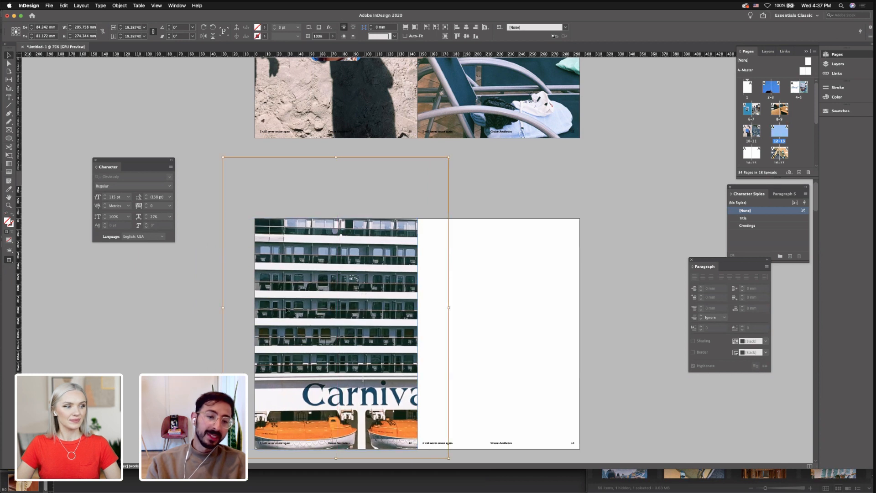
left_click_drag(346, 343, 347, 337)
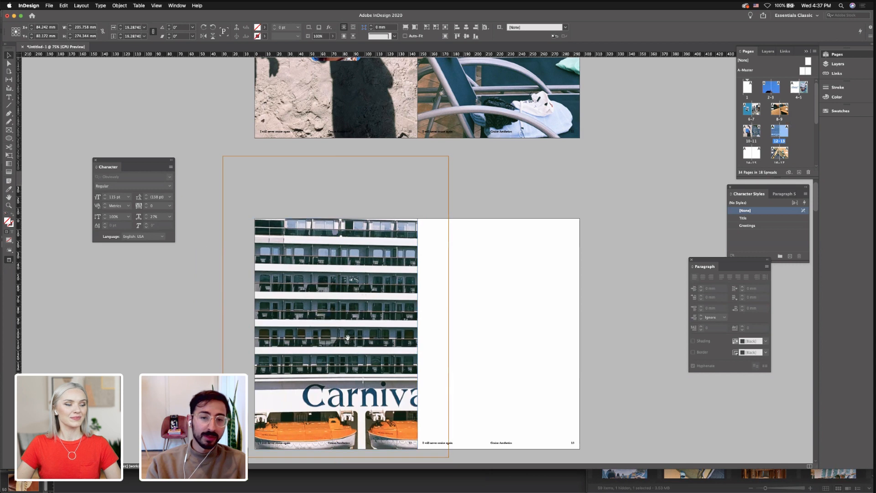
left_click(206, 341)
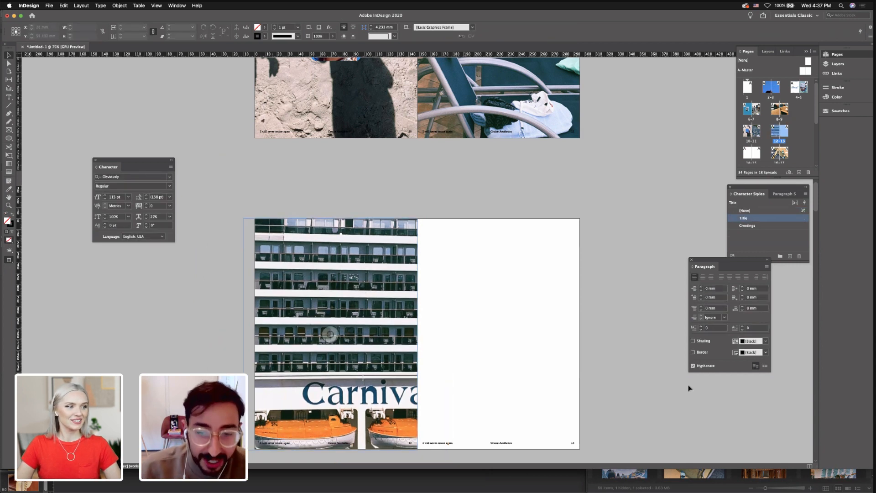
Pick the cloudy sky and railing photo photo19.jpg in Adobe Bridge and place it on page 13 at about 158 x 211 mm
left_click(478, 485)
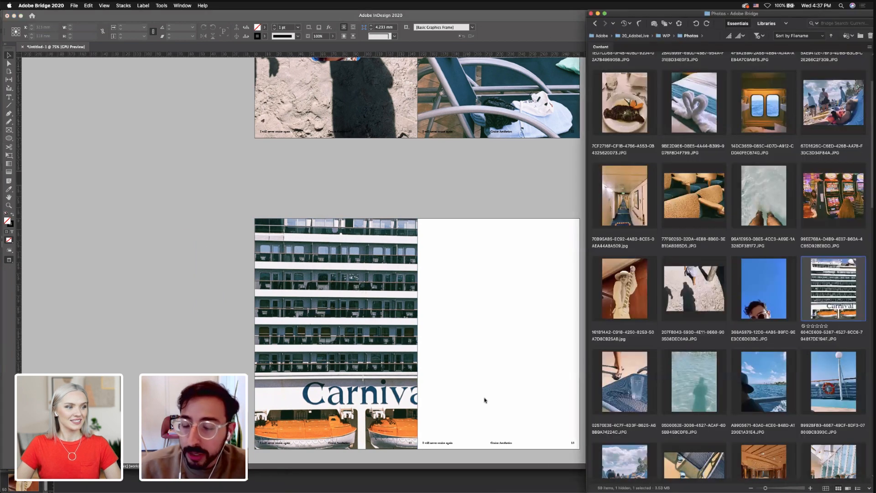
scroll(696, 293, "up", 3)
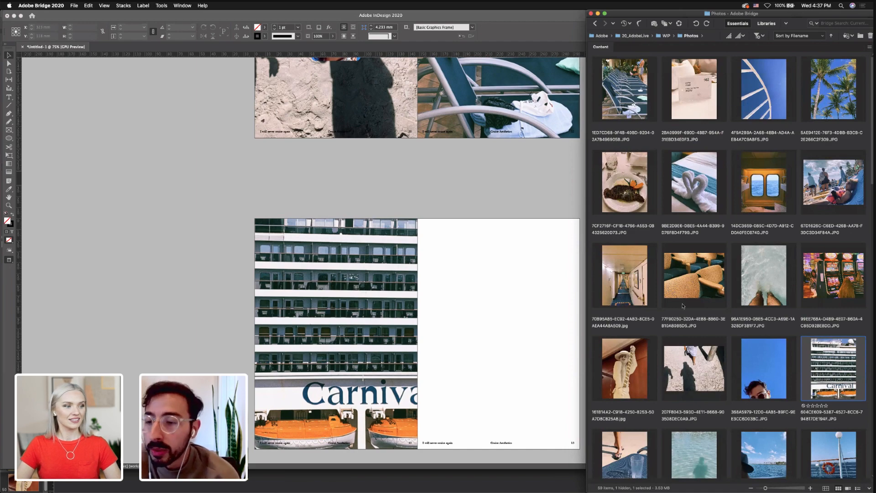
scroll(683, 306, "down", 3)
scroll(683, 306, "down", 3)
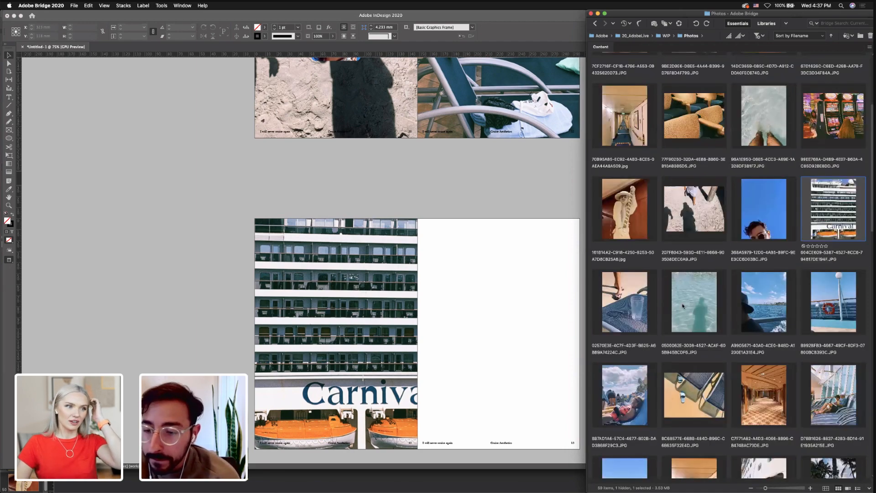
scroll(683, 306, "down", 6)
scroll(684, 305, "down", 6)
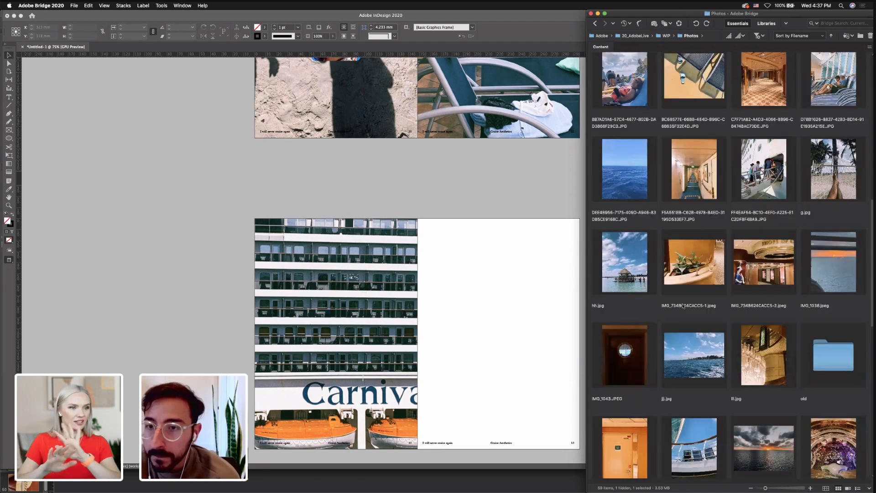
scroll(683, 306, "up", 3)
scroll(683, 306, "up", 5)
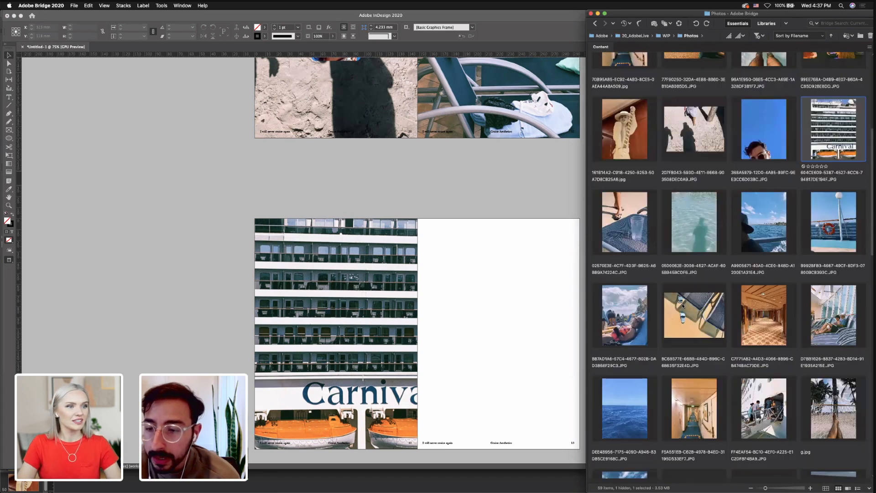
scroll(683, 305, "down", 12)
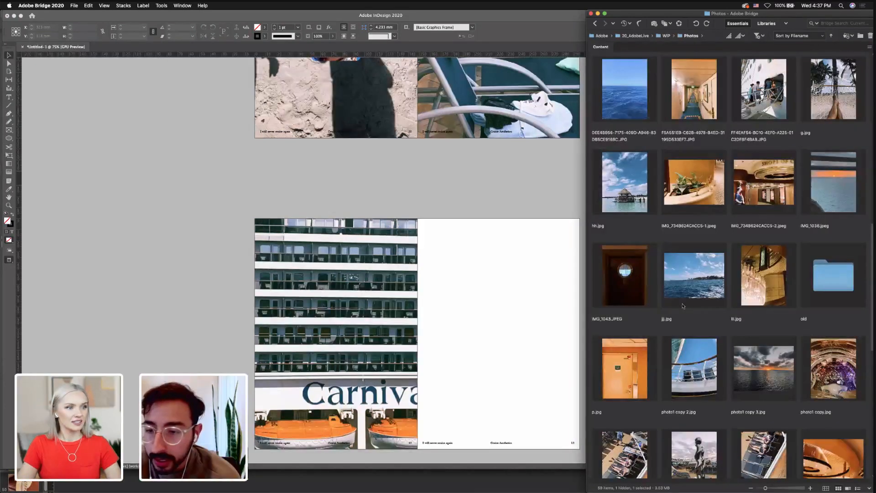
scroll(683, 306, "down", 3)
scroll(683, 306, "down", 6)
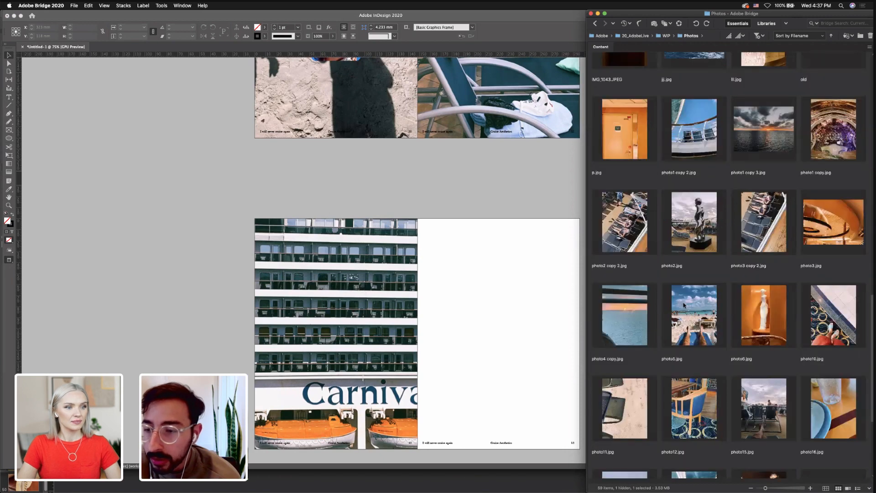
scroll(684, 305, "down", 6)
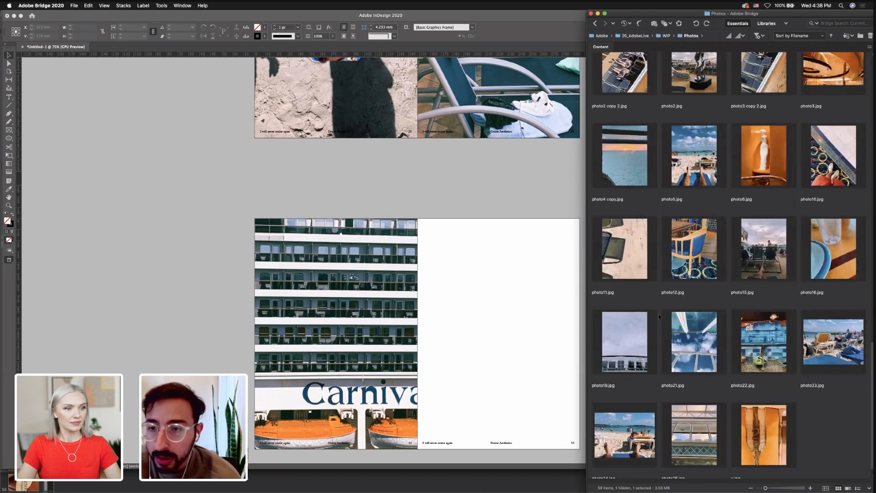
left_click_drag(624, 343, 593, 406)
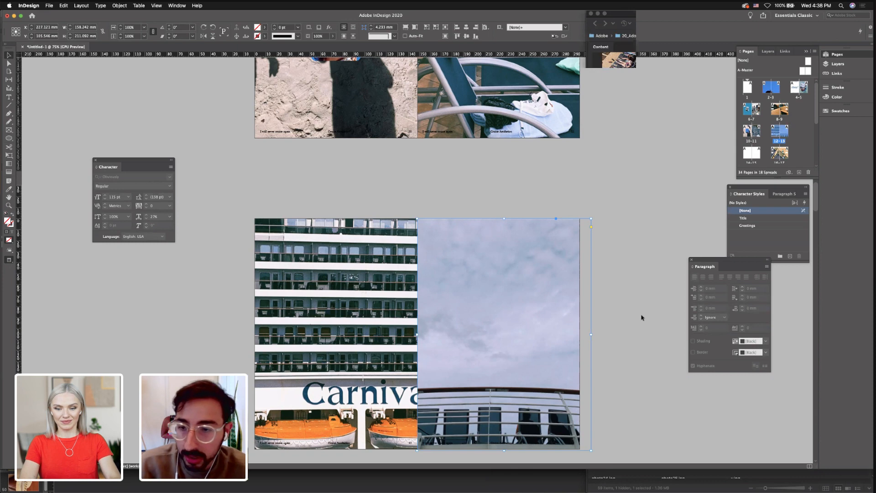
Find the flip-flops and plastic cup photo in Adobe Bridge and use it to replace the cloudy sky photo on InDesign page 13
key("super+Tab")
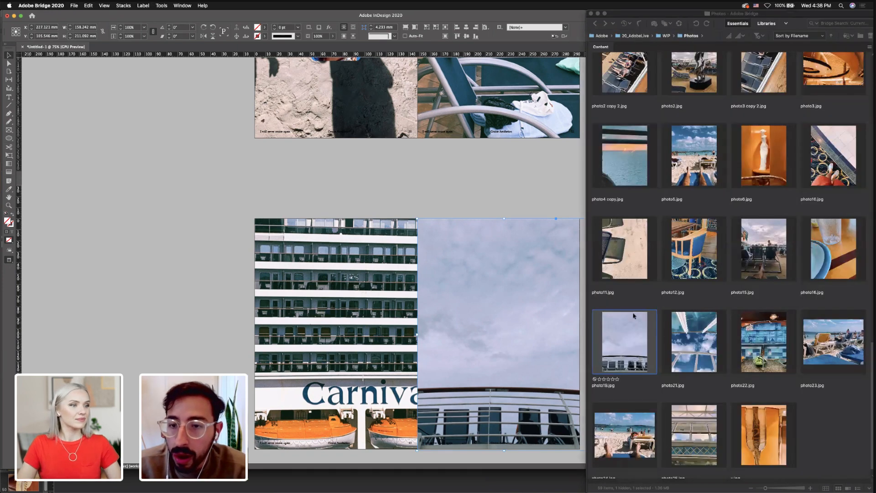
scroll(633, 315, "up", 2)
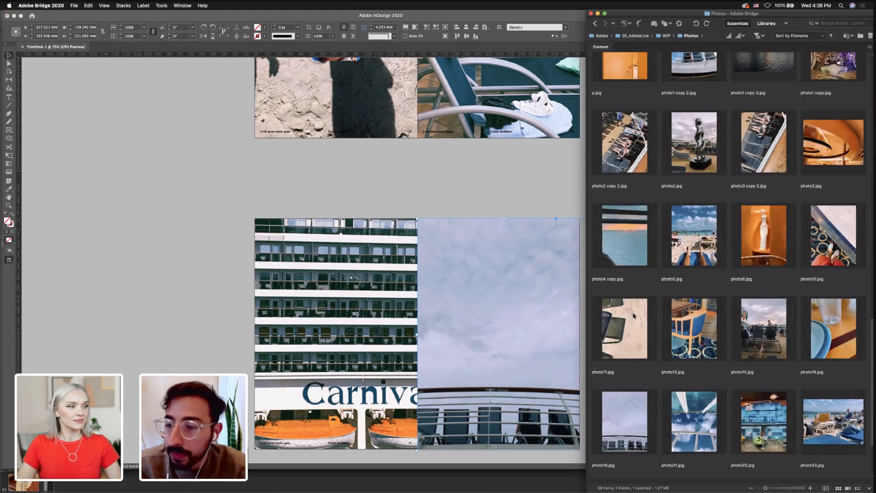
scroll(610, 312, "up", 5)
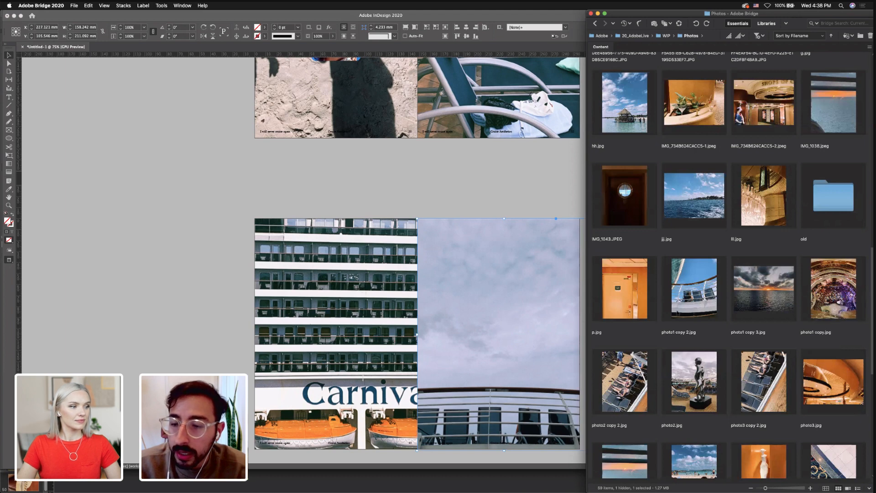
scroll(695, 314, "up", 5)
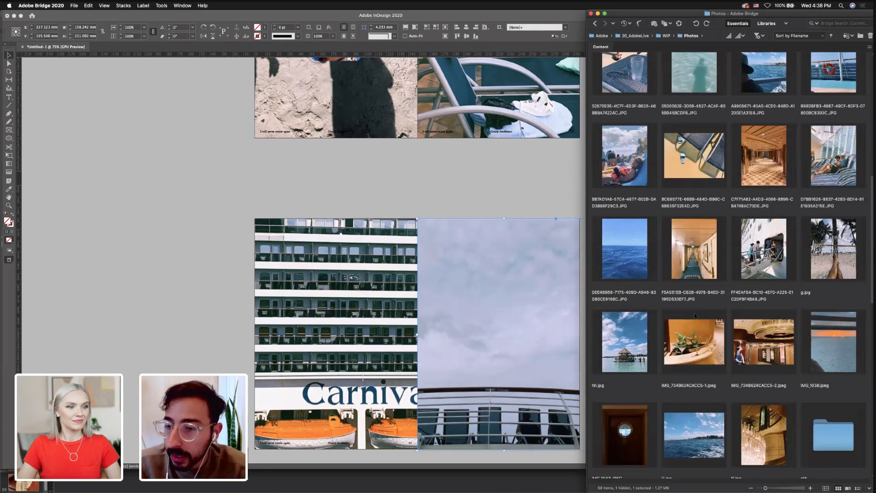
scroll(695, 315, "up", 3)
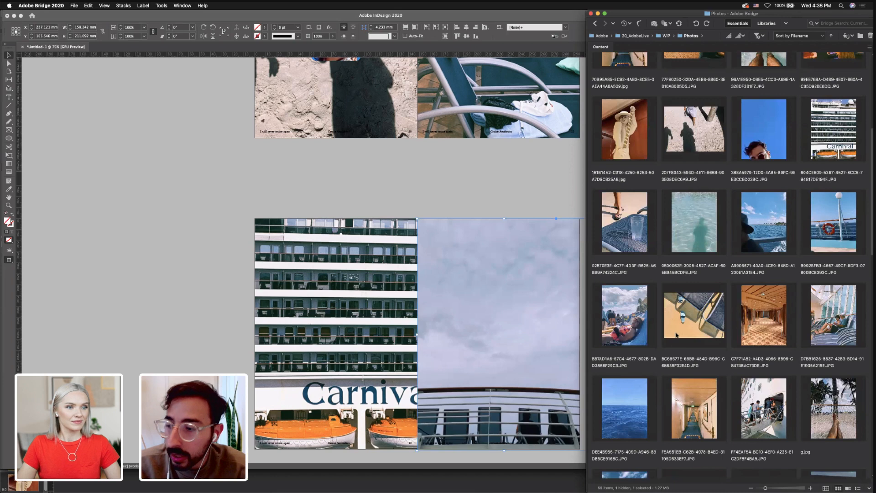
scroll(627, 409, "up", 5)
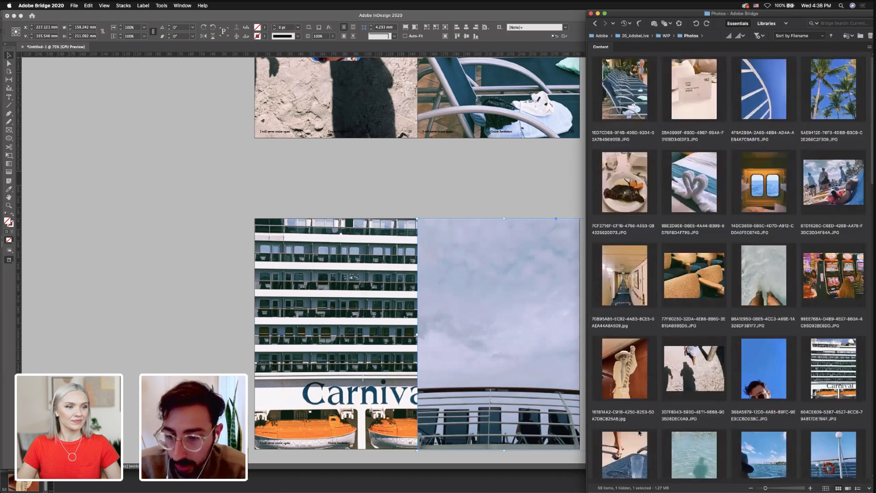
left_click_drag(500, 281, 527, 325)
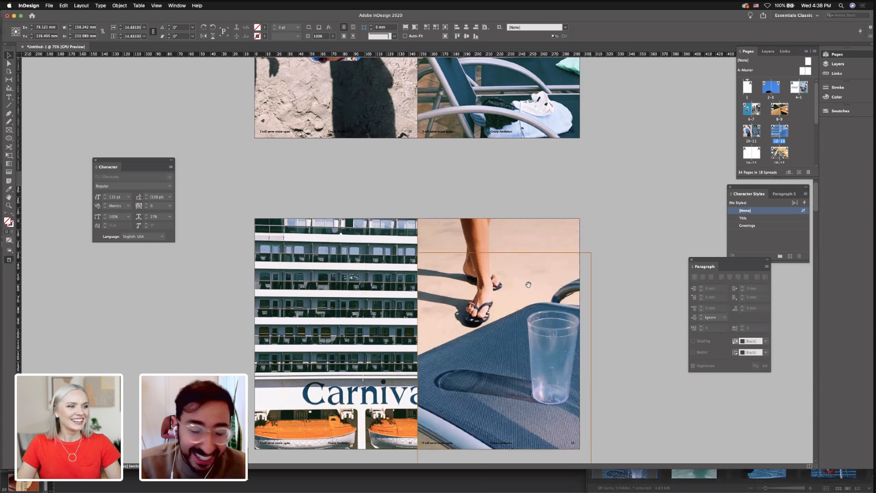
key("super+z")
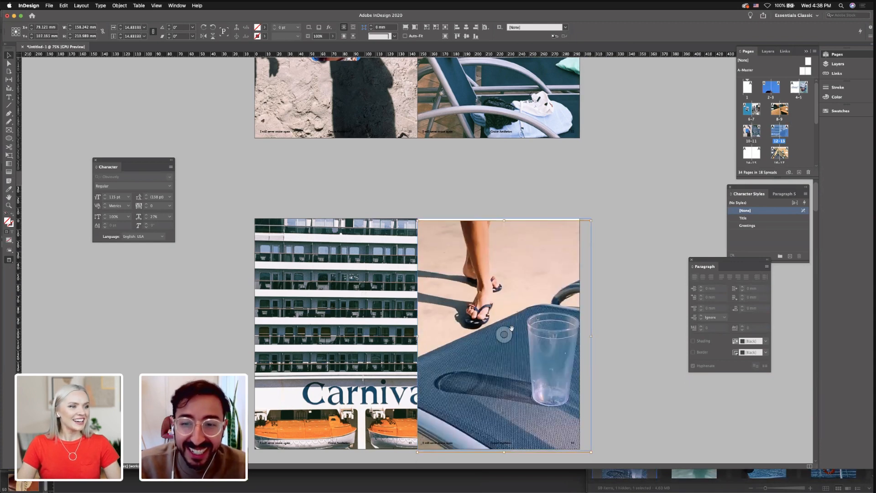
left_click_drag(505, 337, 541, 349)
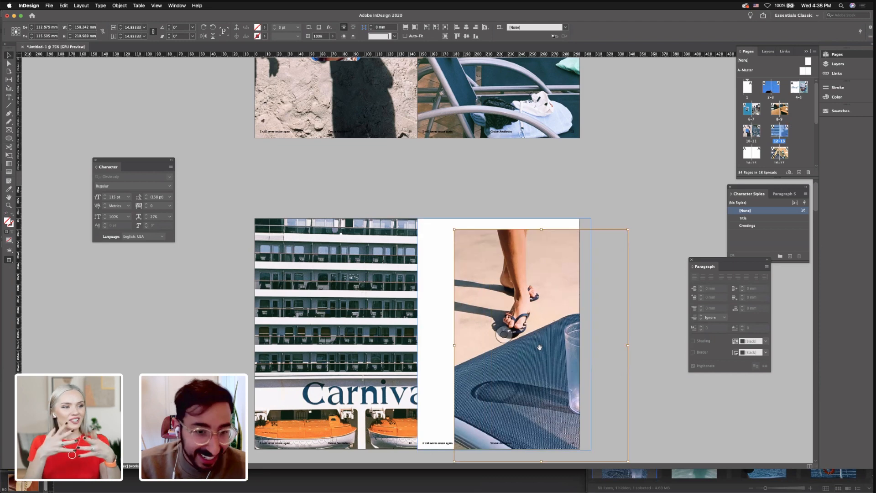
key("super+z")
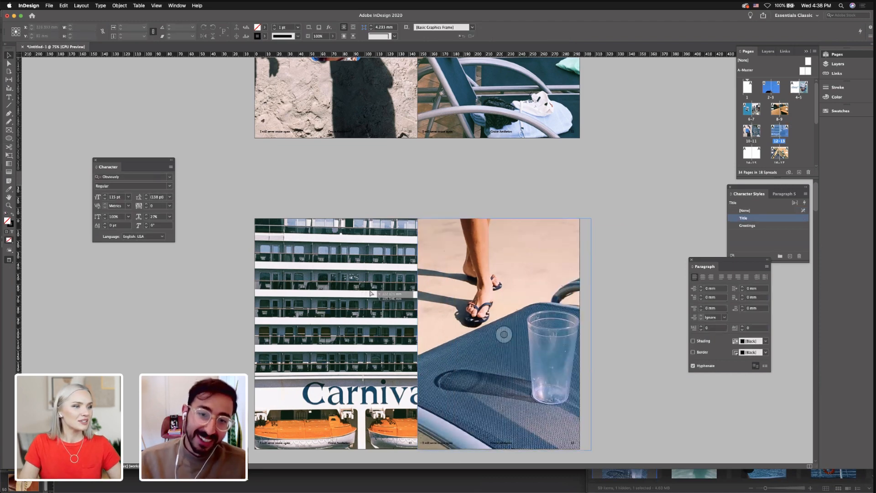
Swap the spread's photos, putting the plastic cup photo on page 12 and the Carnival ship on page 13, each aligned to the spine
mouse_move(526, 296)
left_mouse_down()
mouse_move(393, 296)
mouse_move(539, 287)
left_mouse_up()
left_click_drag(310, 281, 373, 280)
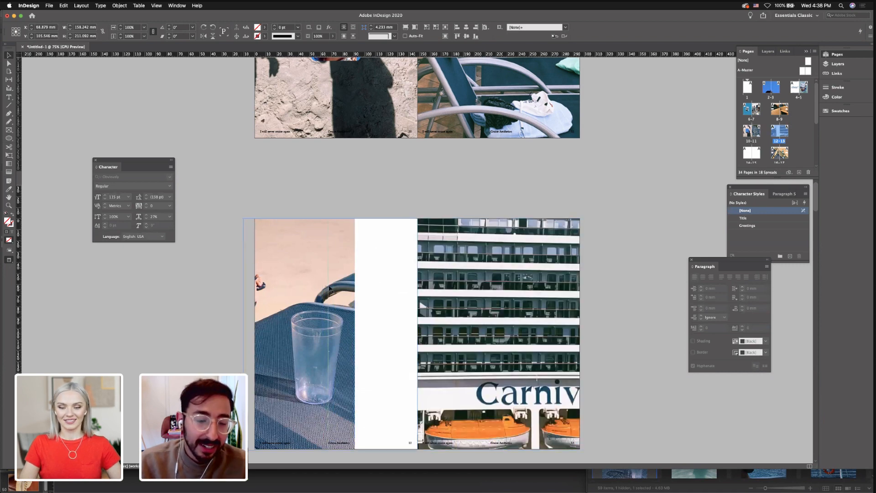
left_click_drag(325, 303, 321, 288)
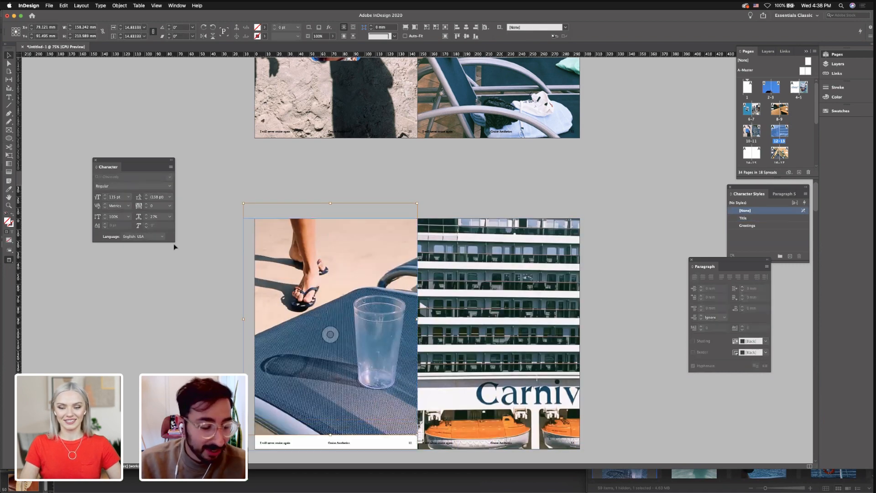
key("super+z")
Enlarge the plastic cup image inside page 12's frame to about 16.3% and shift it up and left until its edge meets the spine
scroll(370, 240, "down", 3)
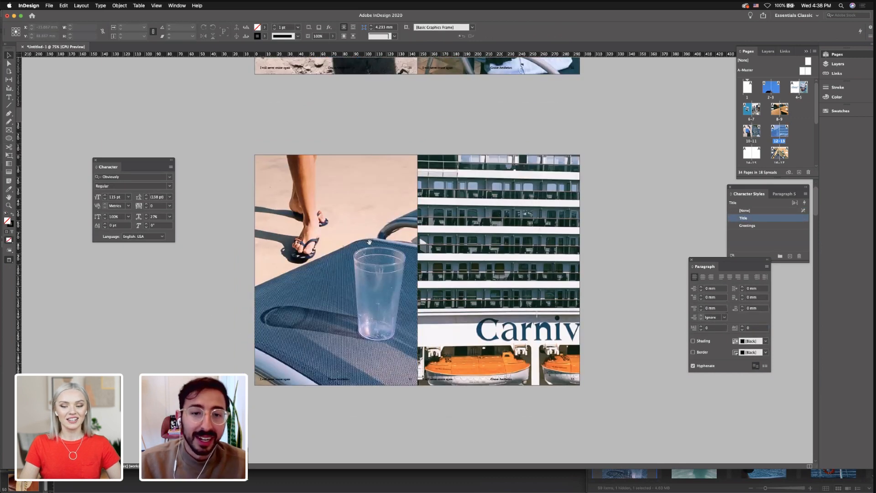
scroll(369, 242, "down", 2)
left_click(370, 244)
left_click(331, 220)
double_click(319, 163)
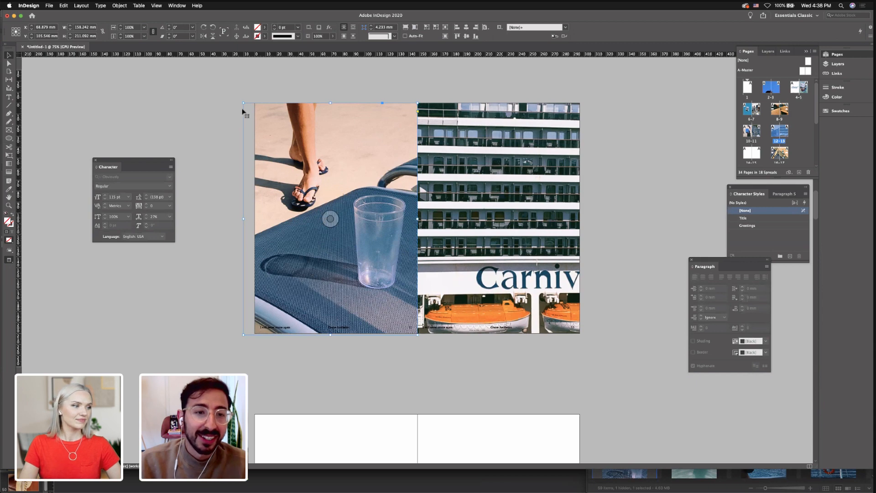
left_click_drag(240, 101, 236, 93)
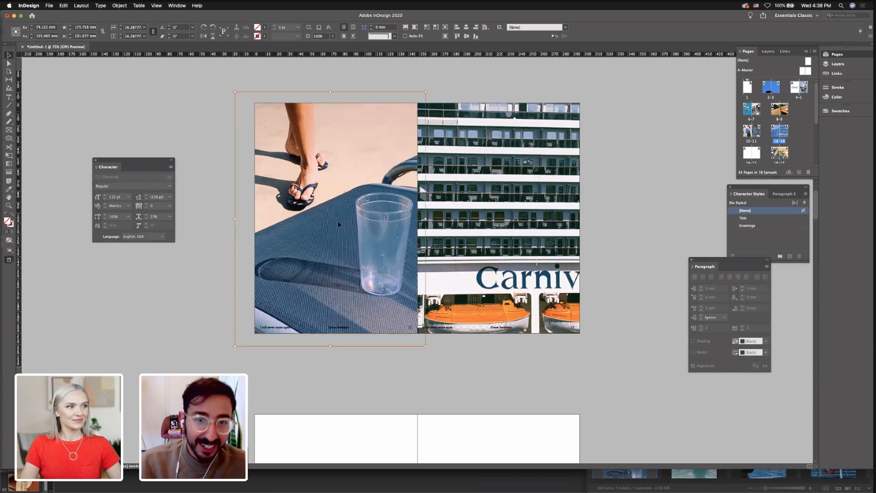
left_click_drag(338, 224, 332, 224)
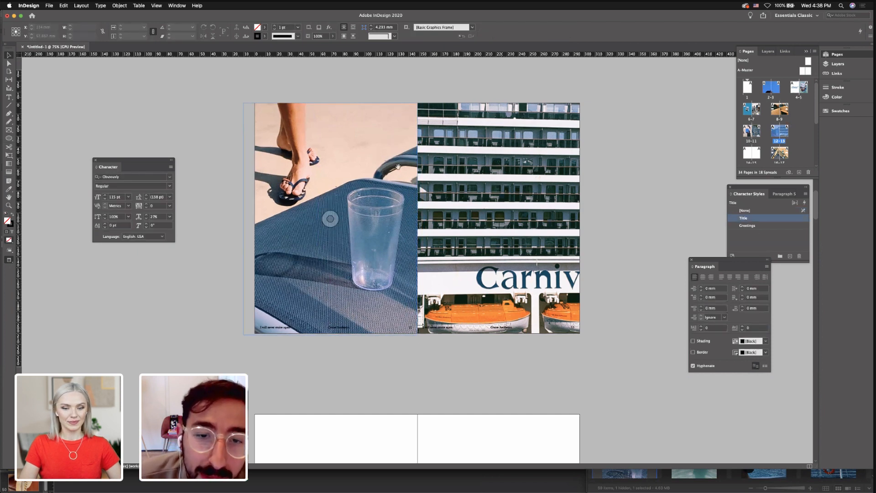
left_click_drag(399, 172, 398, 171)
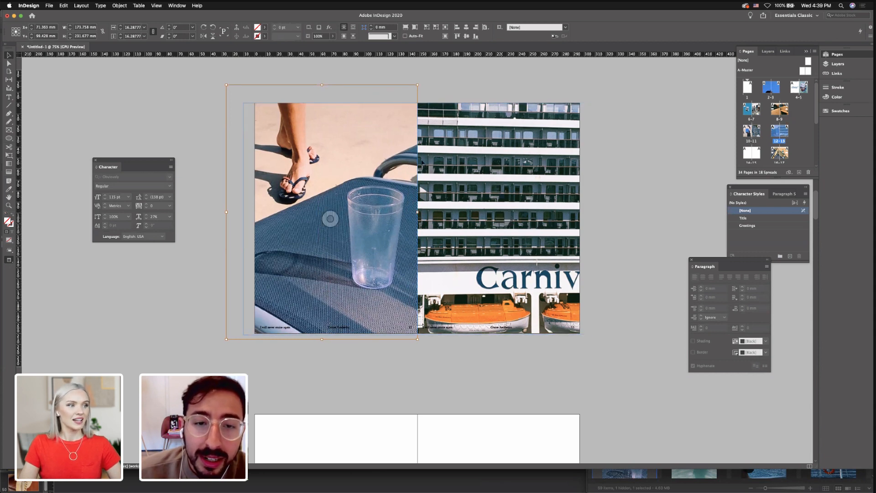
left_click(450, 97)
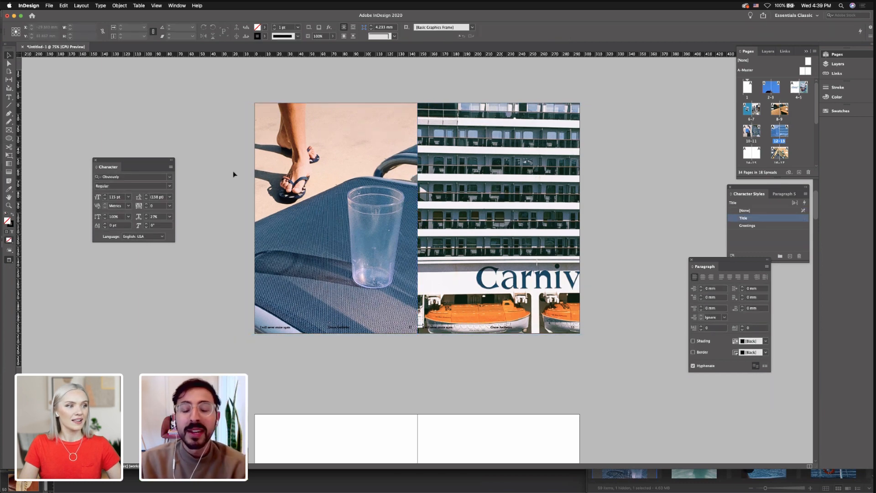
Draw a horizontal 148 mm line with the Line tool across the Carnival ship photo on page 13
scroll(234, 212, "up", 3)
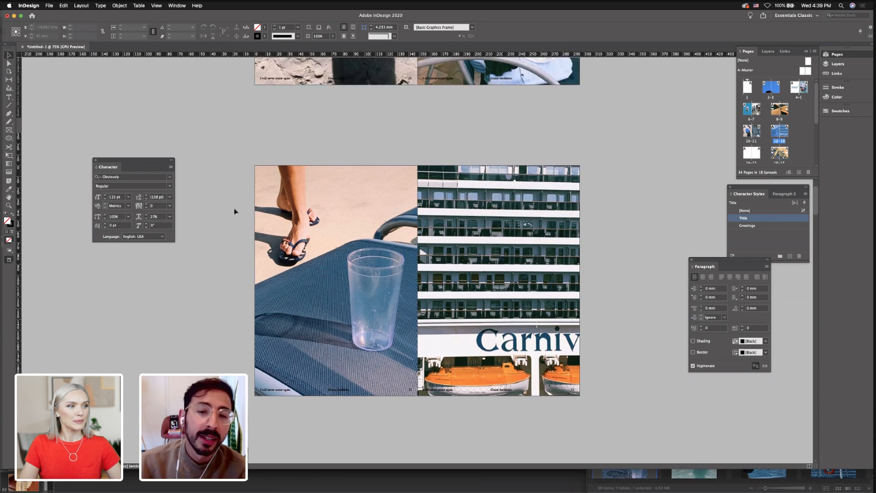
scroll(235, 212, "down", 1)
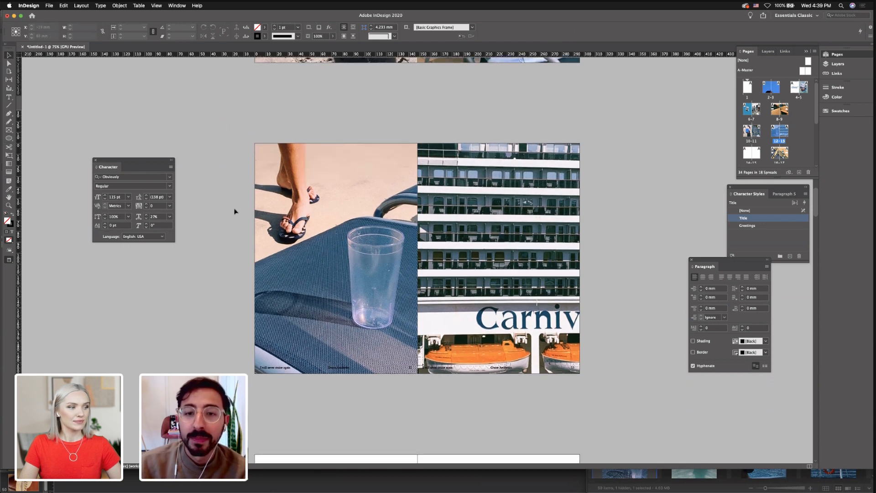
scroll(235, 212, "down", 1)
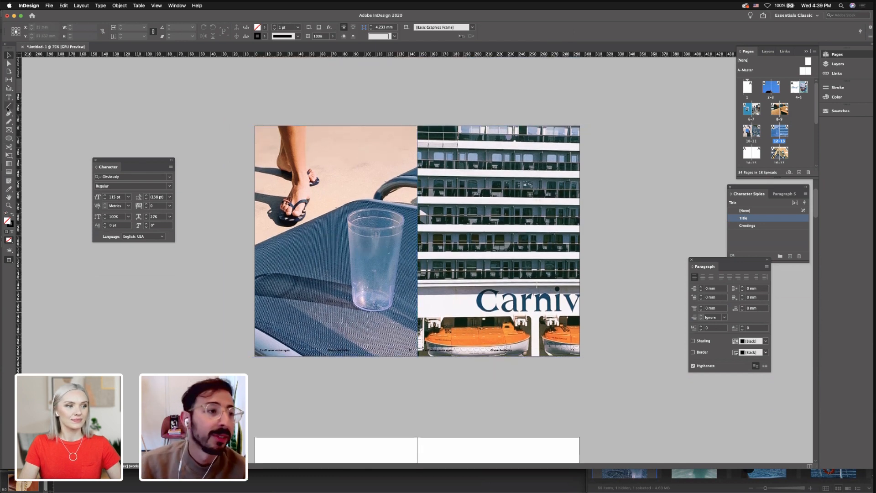
key("backslash")
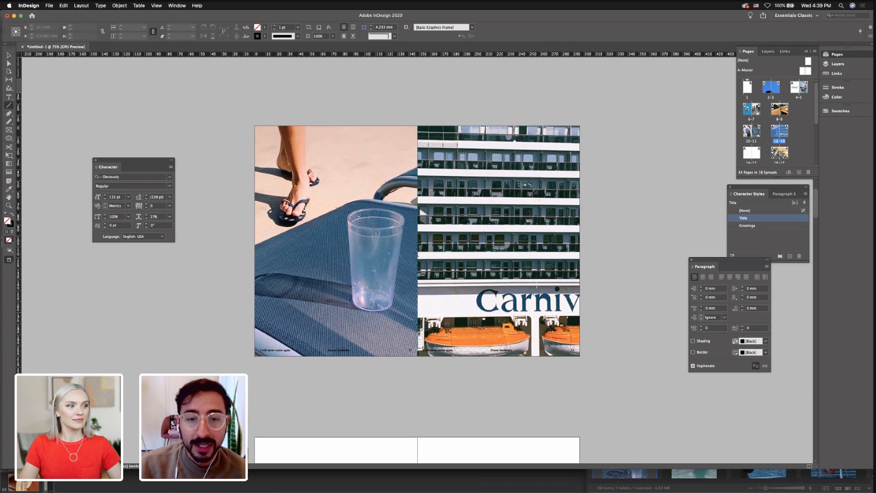
left_click_drag(420, 257, 578, 257)
left_click(579, 258)
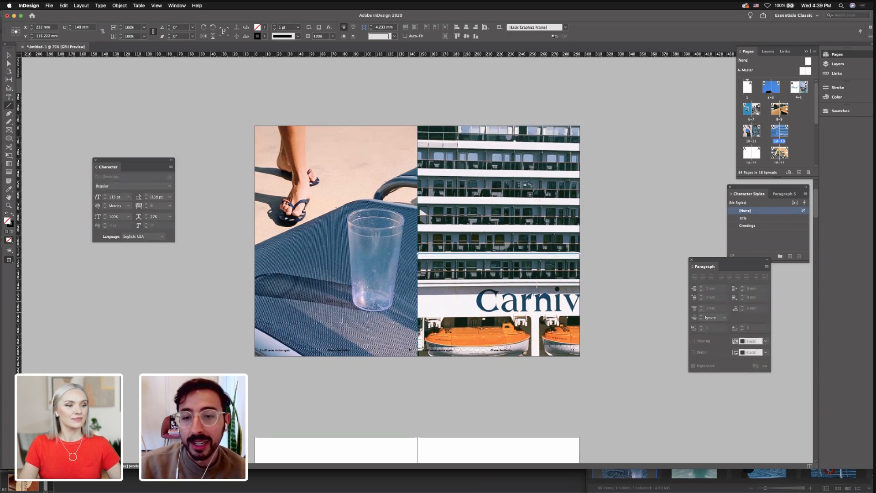
left_click(517, 282)
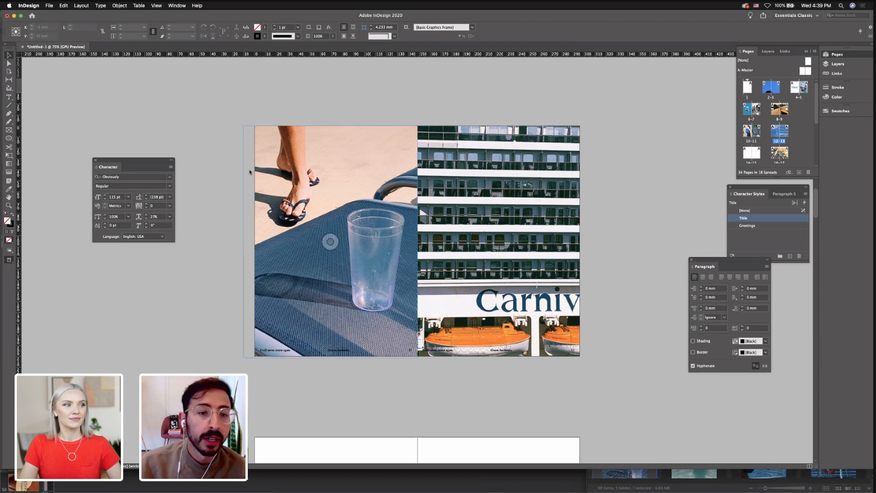
scroll(250, 173, "up", 1)
scroll(249, 172, "down", 3)
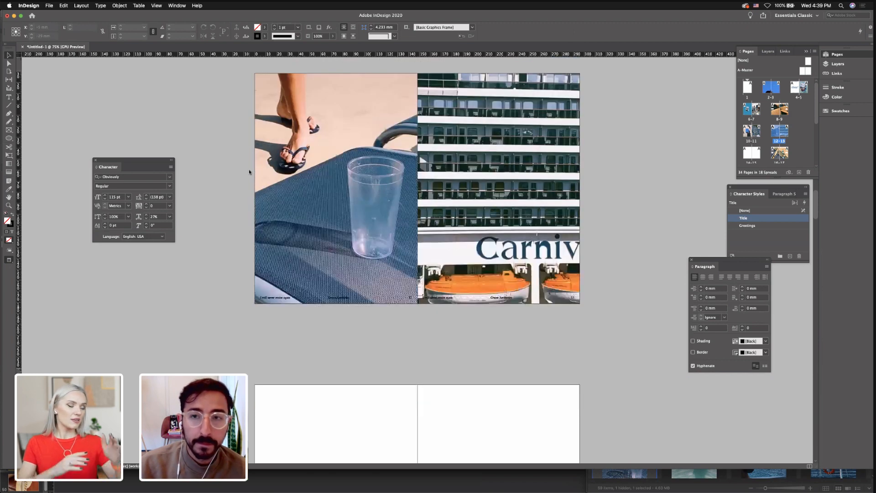
scroll(249, 172, "down", 12)
scroll(251, 149, "up", 12)
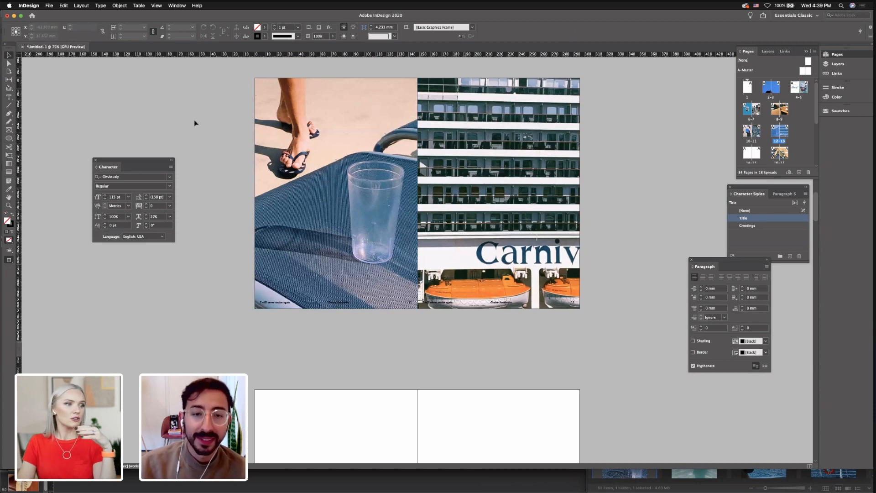
scroll(195, 123, "up", 6)
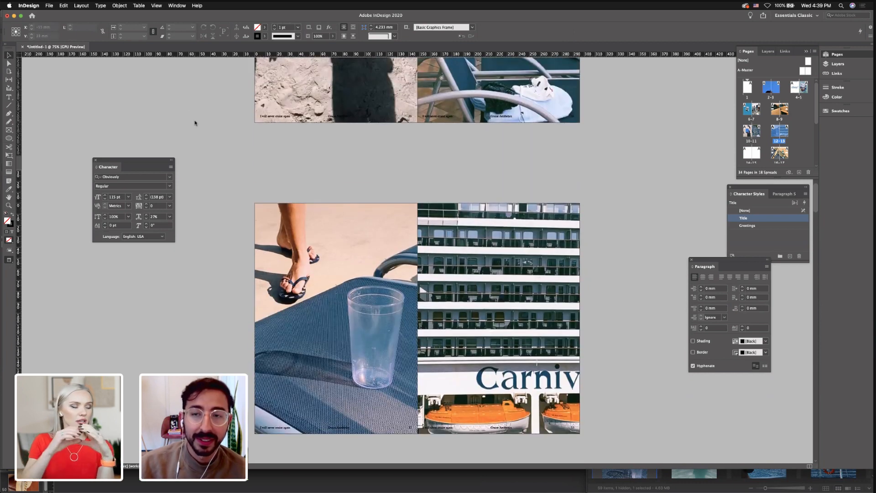
scroll(195, 122, "down", 6)
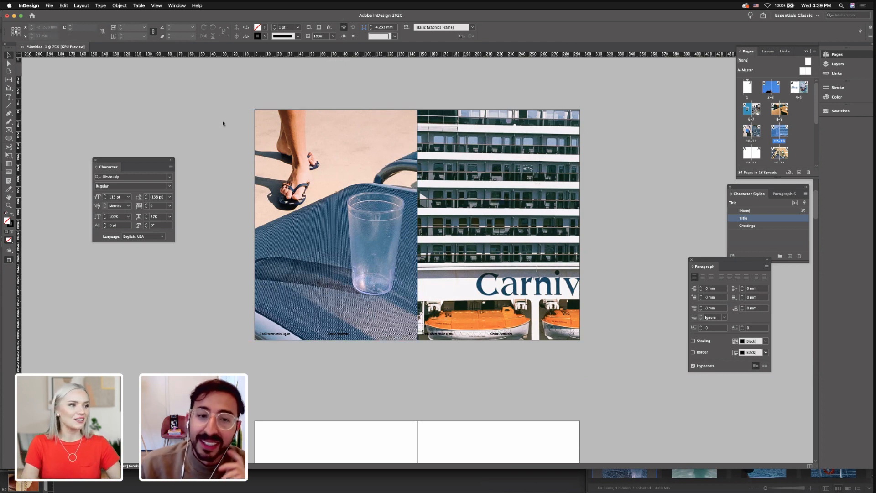
scroll(222, 123, "down", 3)
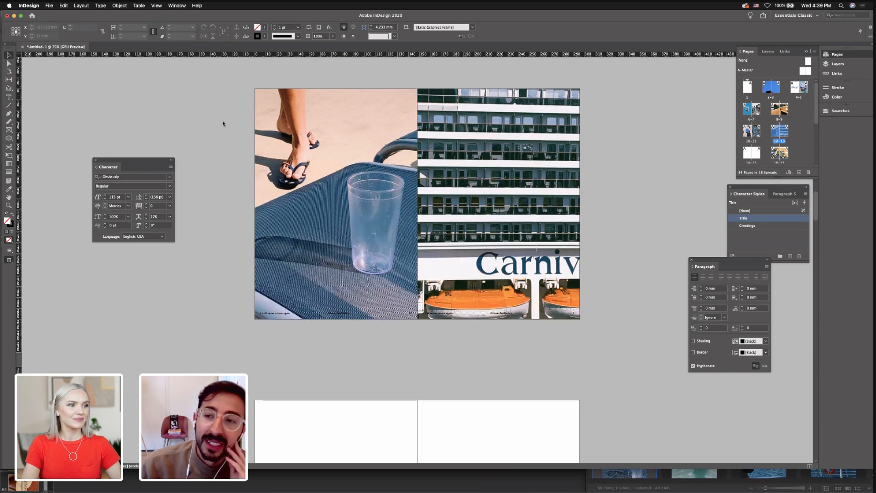
Go to the blank spread on pages 14-15 and turn off preview mode to show its column and row guides
scroll(222, 123, "down", 10)
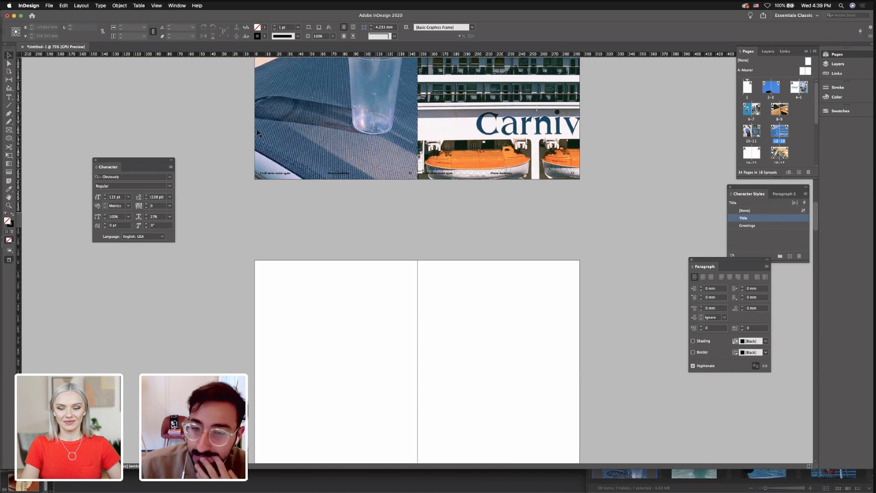
scroll(341, 163, "down", 6)
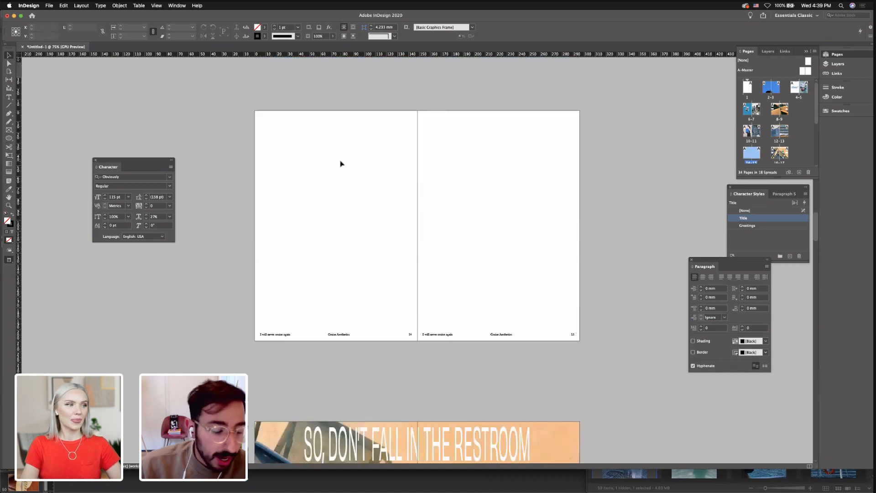
key("w")
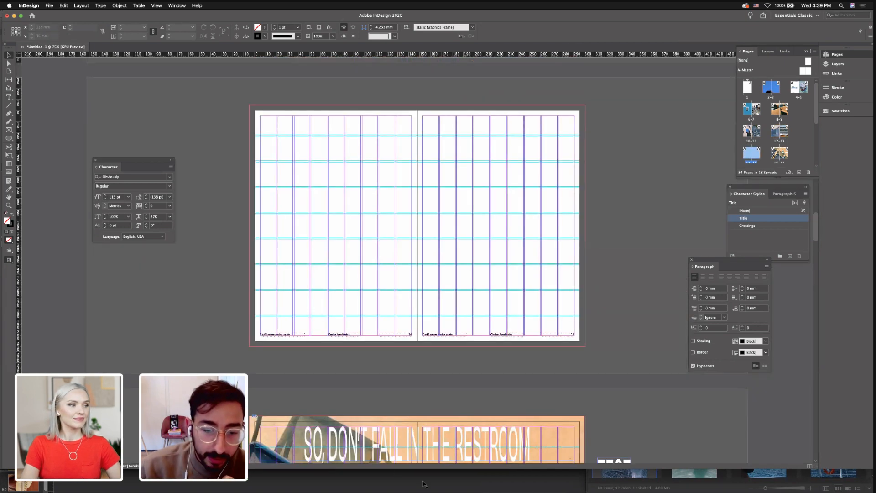
Switch to Chrome and return from the magazine pin to the ZINE board on Pinterest for layout references
left_click(522, 476)
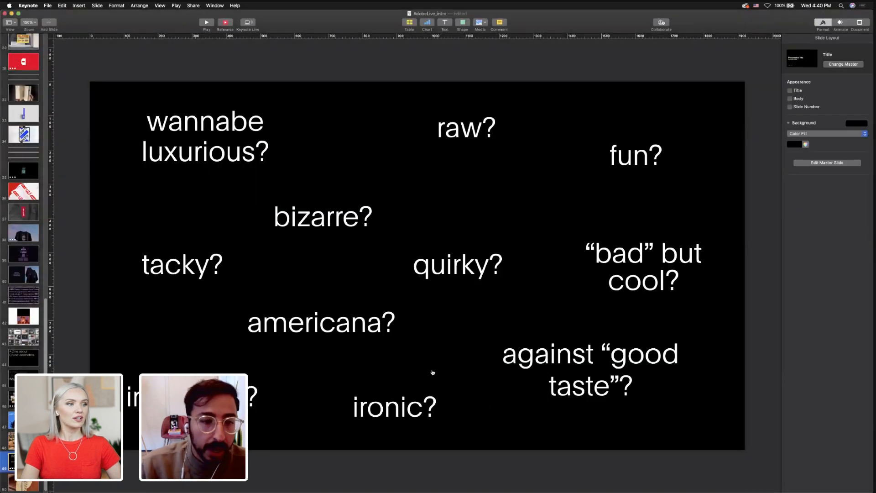
key("super+Tab")
key("super+Tab")
key("super+Tab")
key("super+Tab")
key("super+Tab")
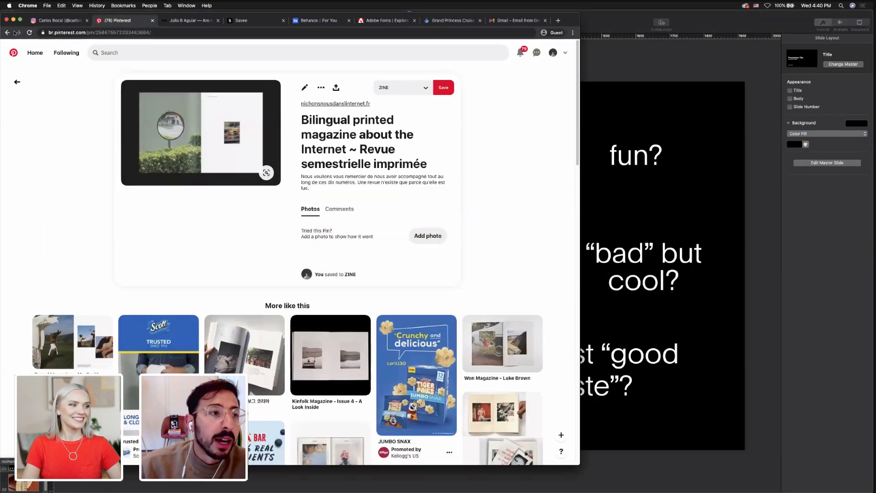
left_click(7, 32)
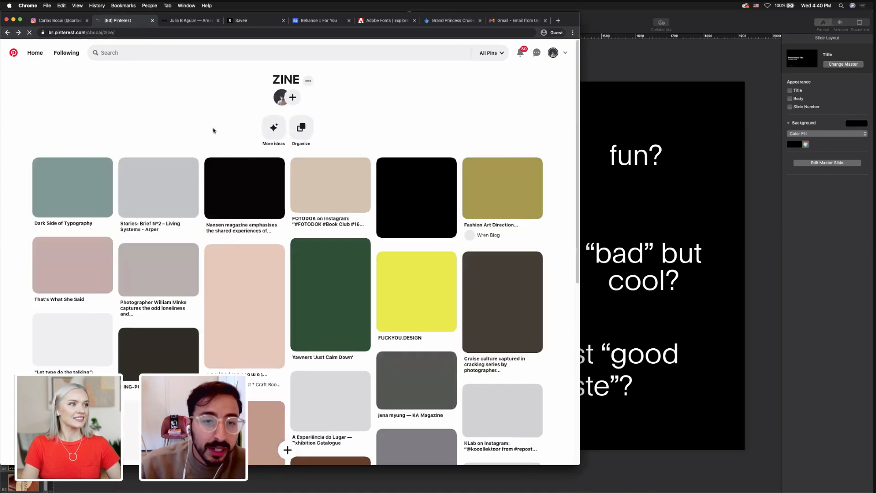
Find the "Arbeiten 2010 - 2014" open-book pin on the ZINE board, open it and copy its image
scroll(214, 140, "down", 1)
scroll(213, 139, "down", 1)
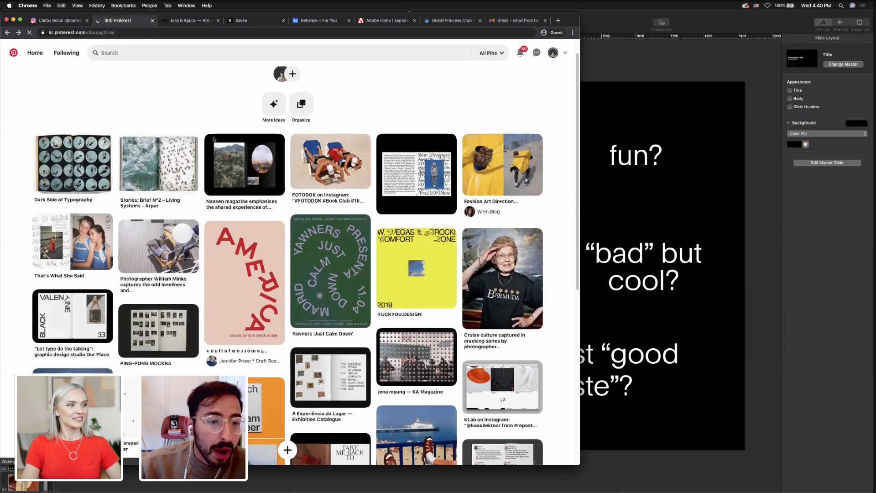
scroll(214, 139, "down", 3)
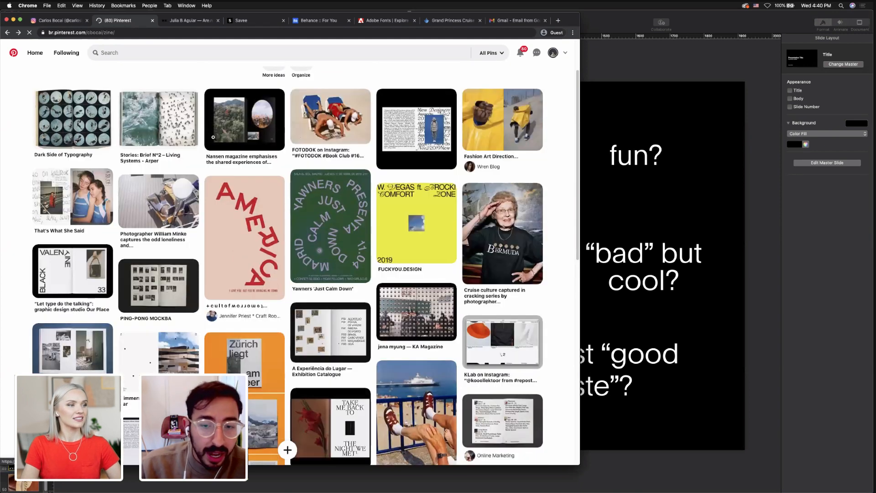
scroll(214, 139, "down", 4)
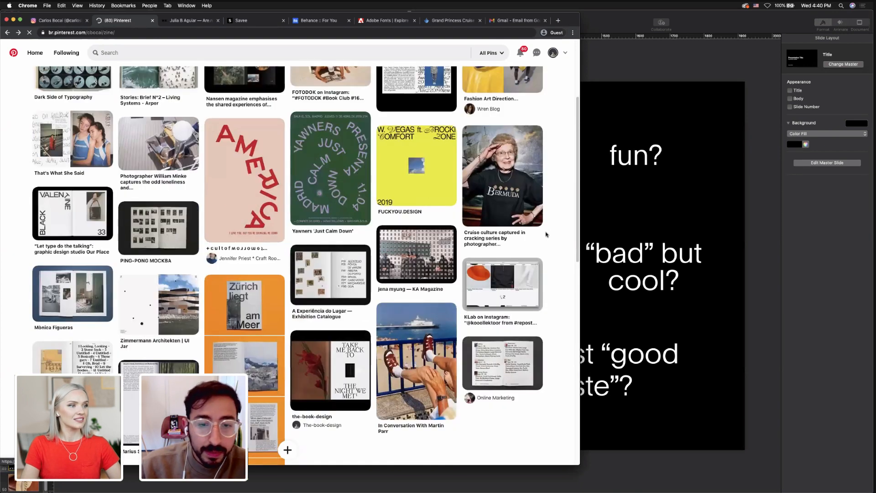
scroll(545, 234, "down", 15)
scroll(503, 146, "down", 1)
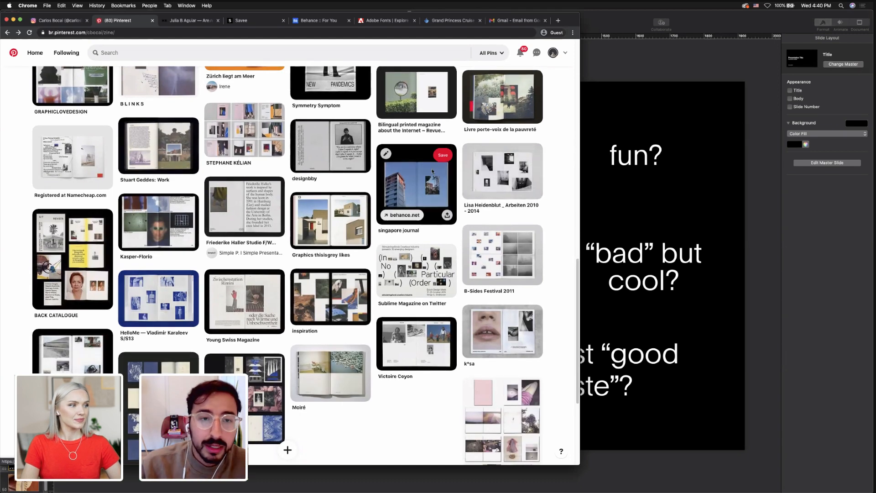
left_click(502, 167)
right_click(219, 127)
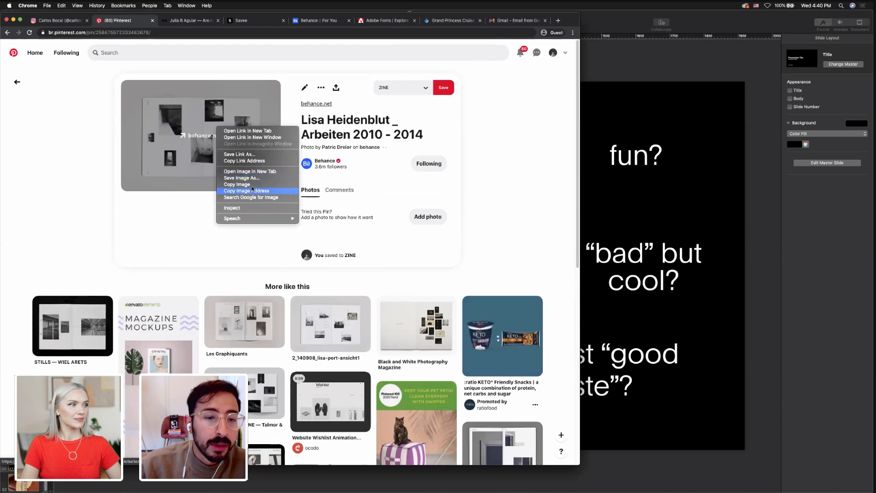
left_click(238, 185)
Switch to InDesign, paste the copied reference image and move it onto the pasteboard beside page 15
left_click(749, 280)
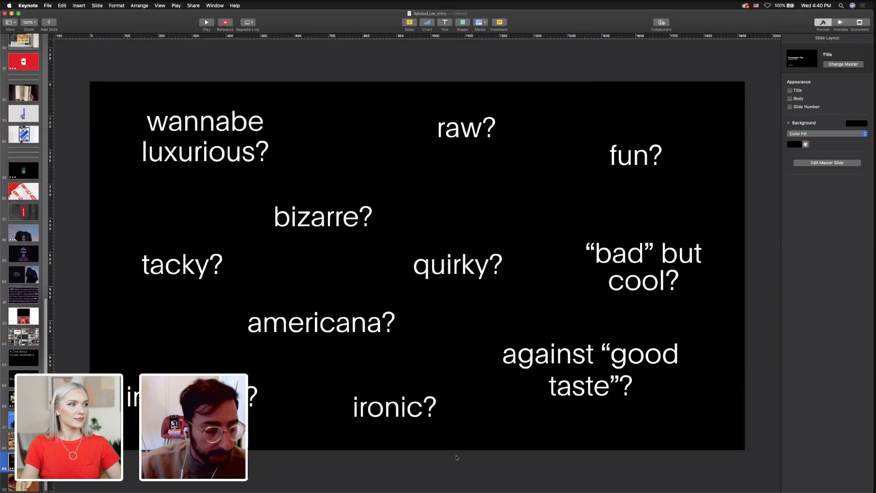
key("super+Tab")
key("super+Tab")
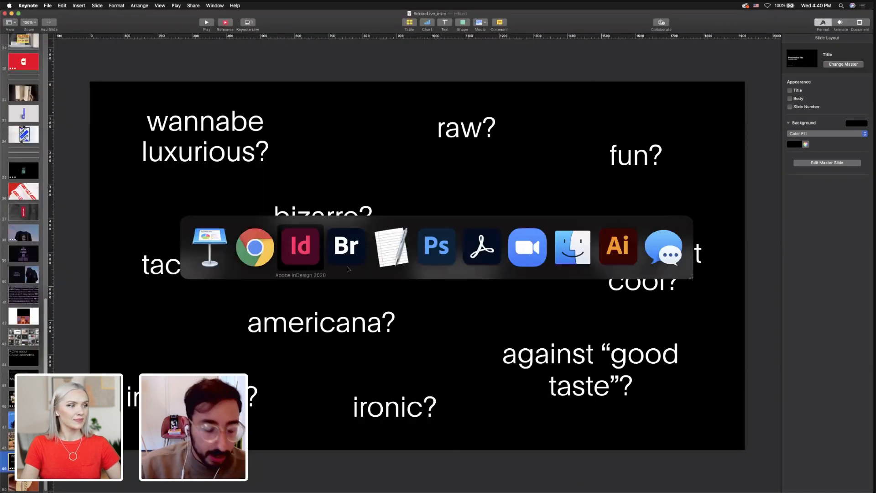
key("super+v")
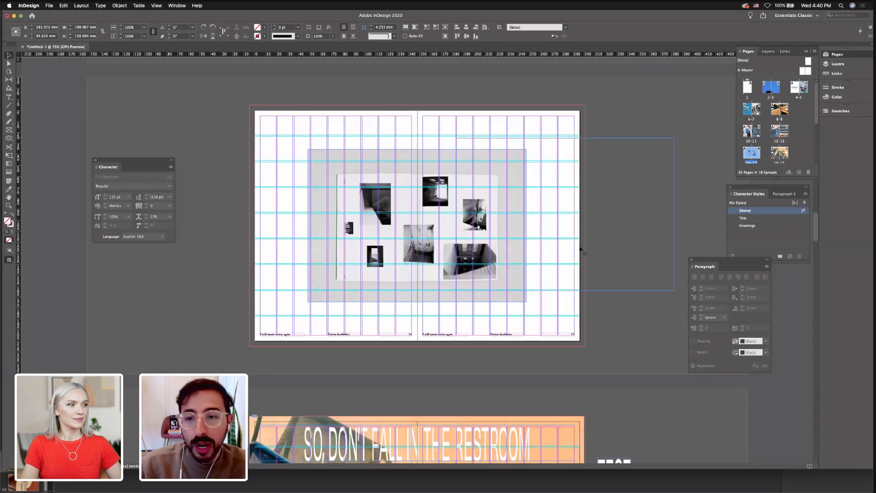
left_click_drag(406, 255, 618, 217)
left_click(621, 295)
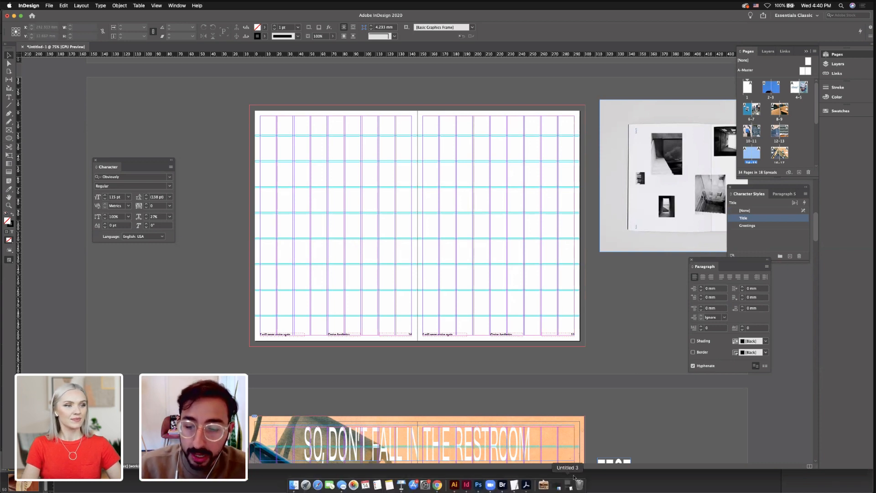
Bring the photo of the two cabin windows from Adobe Bridge and place it on the upper part of page 15
left_click(501, 487)
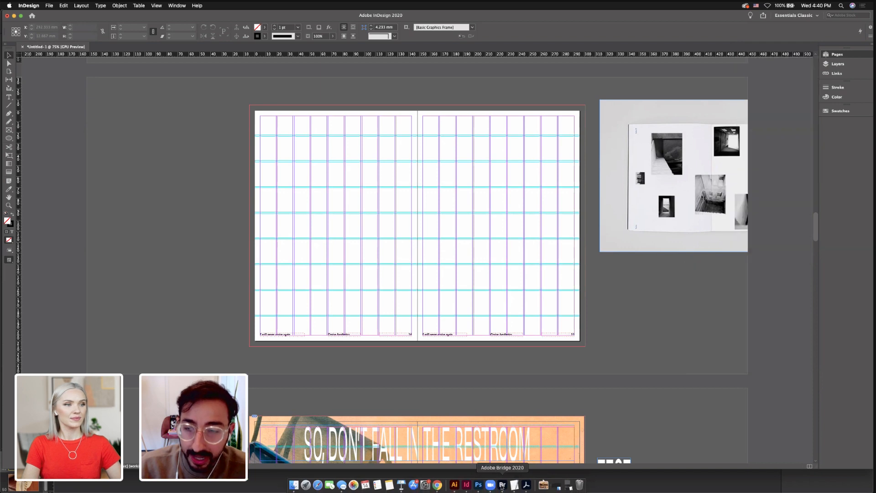
left_click_drag(753, 192, 500, 180)
left_click_drag(456, 136, 555, 239)
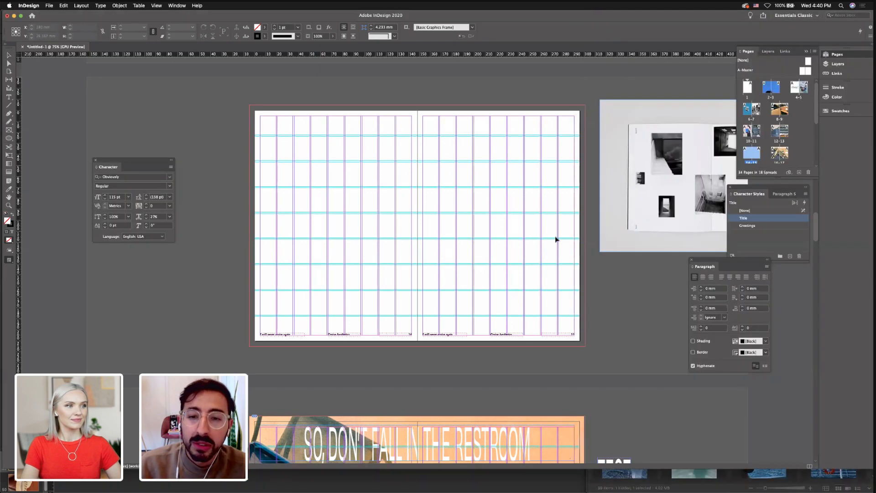
Bring the porthole door photo IMG_1043.JPEG from Adobe Bridge and place it in the middle of page 14
mouse_move(557, 486)
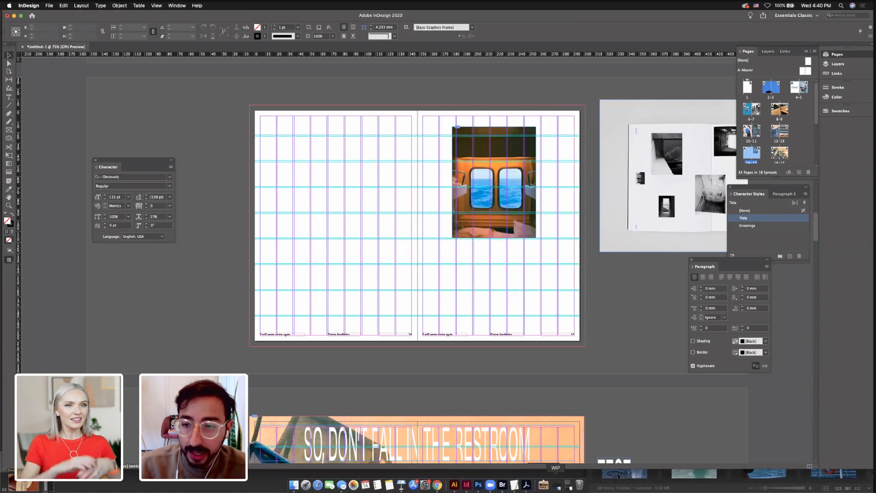
key("super+Tab")
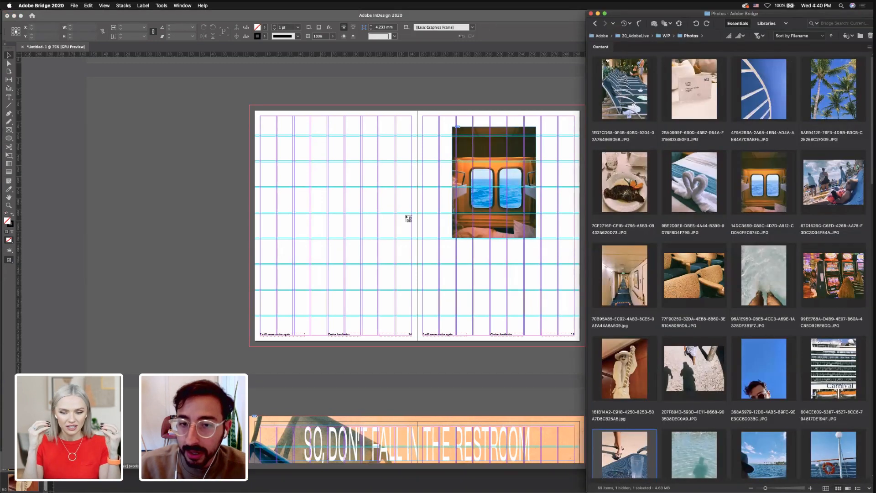
scroll(645, 325, "down", 10)
left_click_drag(481, 307, 483, 303)
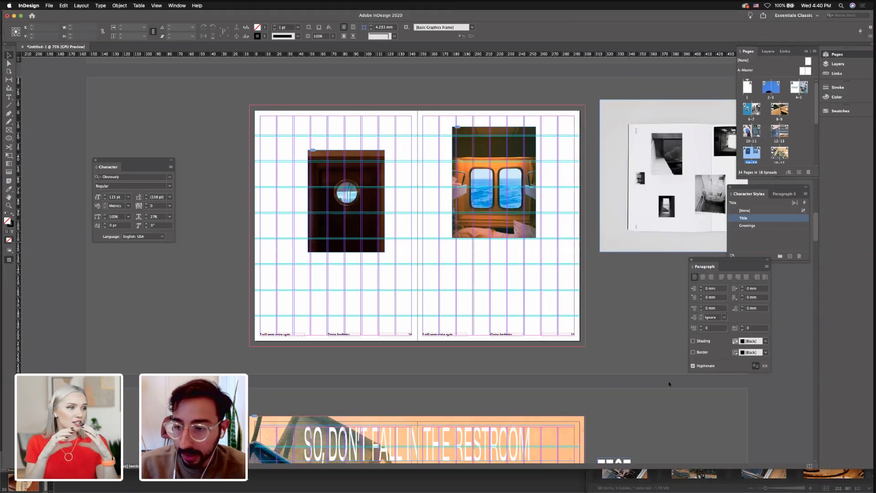
Browse the Photos folder in Adobe Bridge for further cruise pictures that suit the spread on pages 14-15
key("super+Tab")
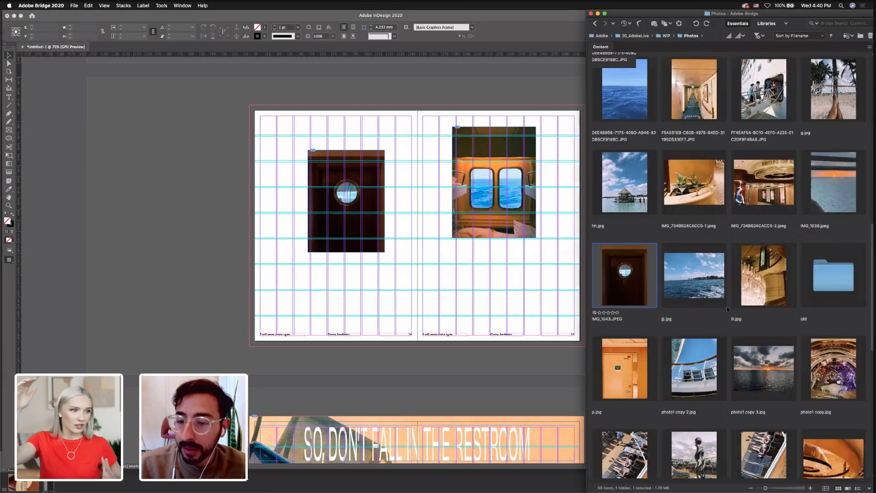
scroll(728, 309, "down", 2)
scroll(727, 309, "down", 2)
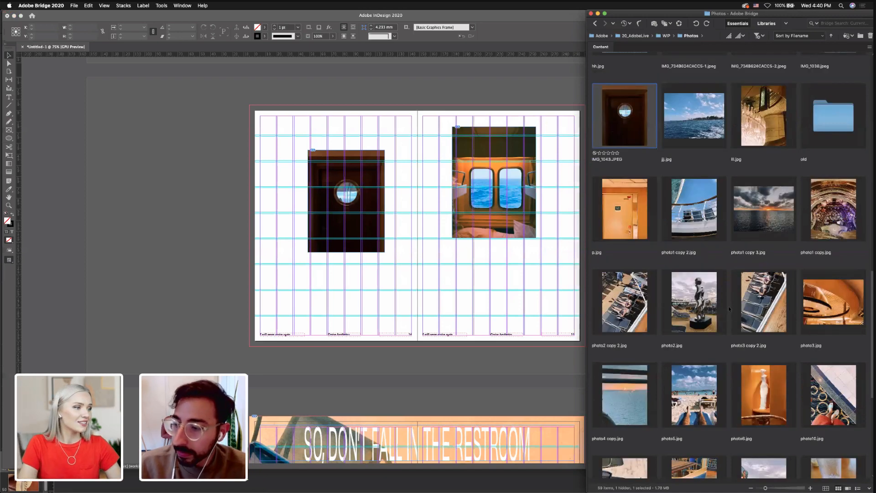
scroll(728, 305, "down", 2)
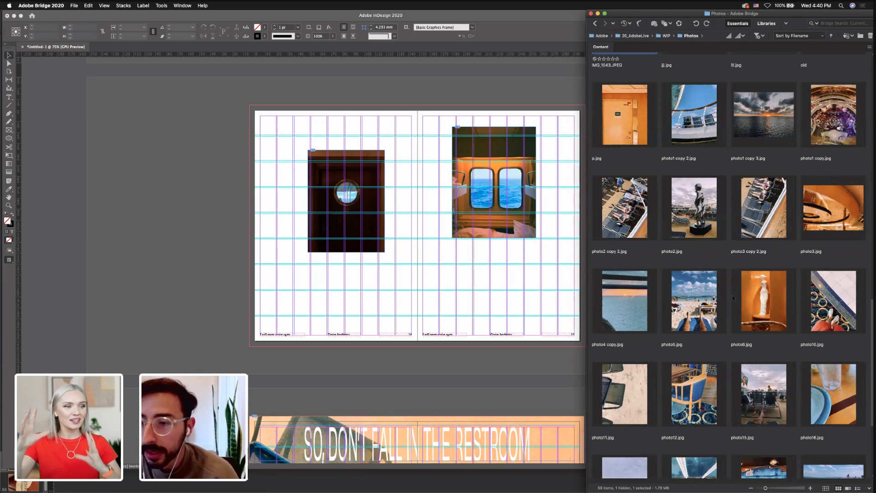
scroll(733, 298, "up", 2)
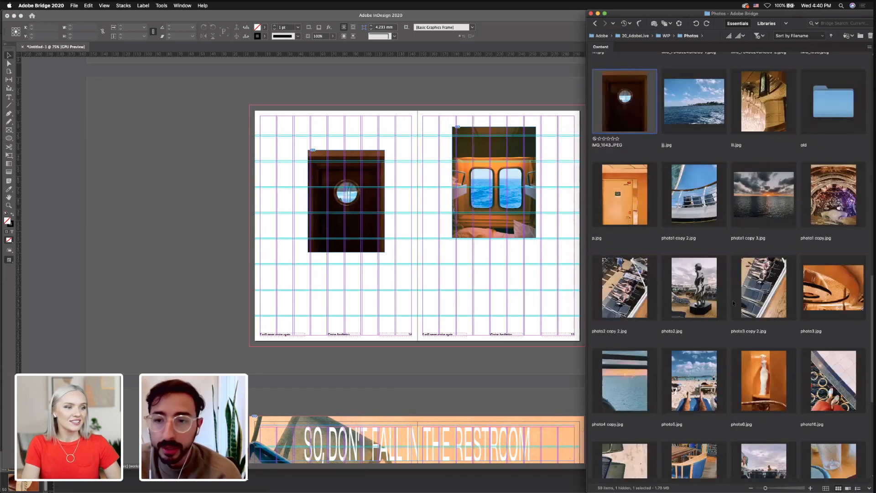
scroll(733, 300, "up", 8)
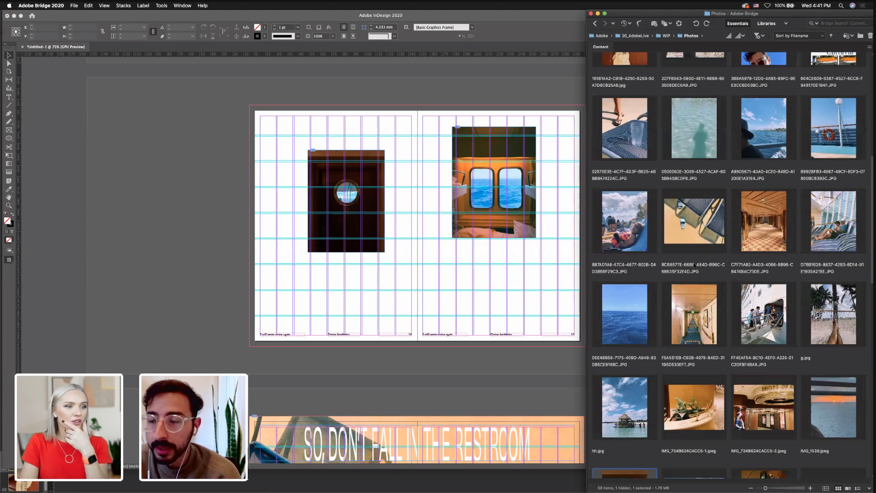
scroll(757, 187, "up", 7)
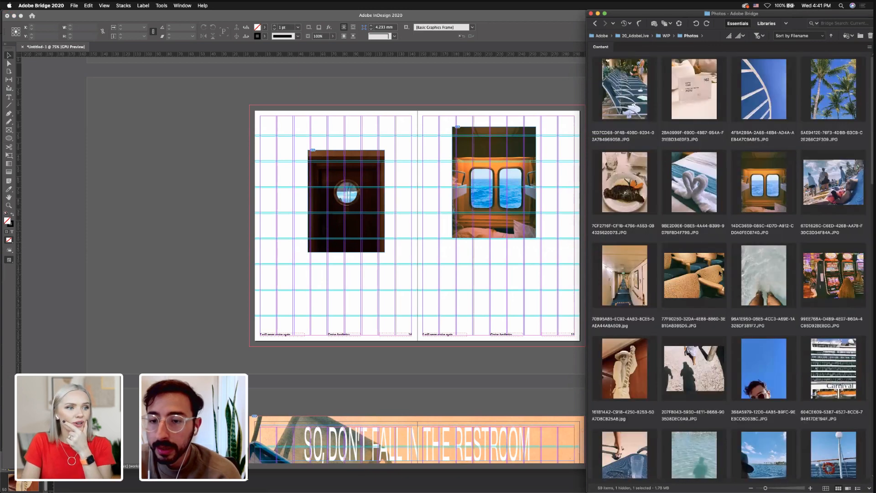
left_click(698, 190)
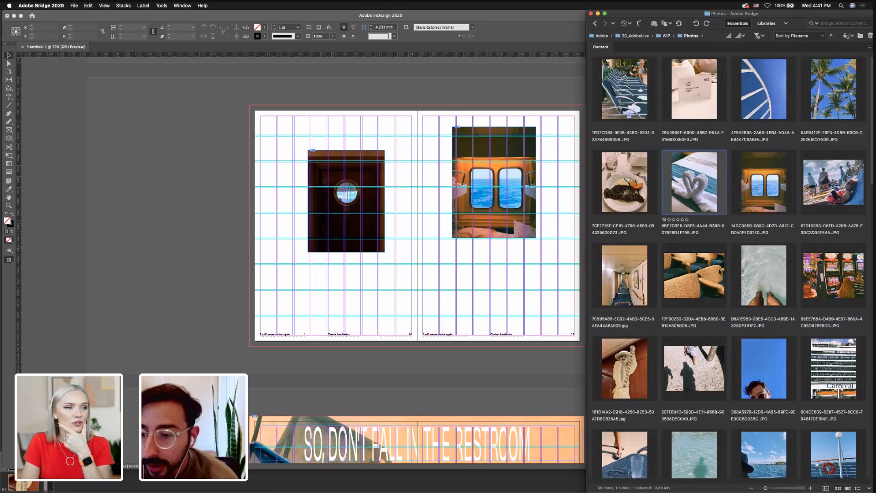
left_click(763, 183)
scroll(764, 183, "down", 4)
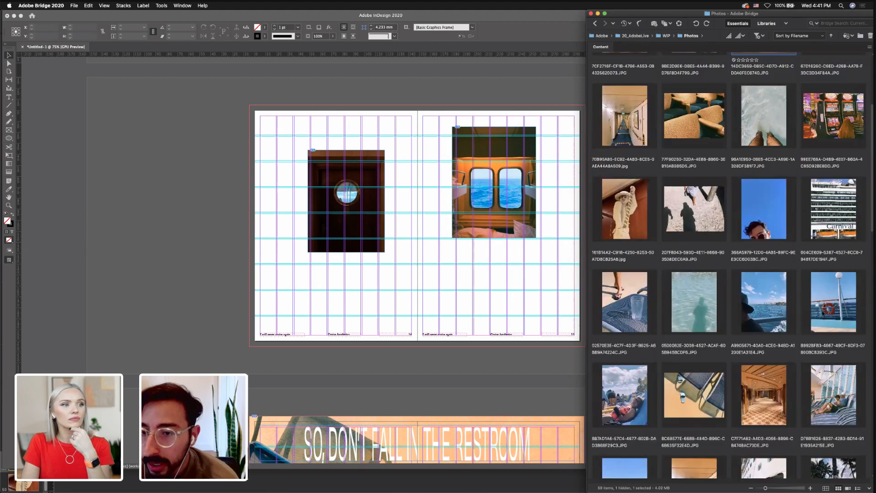
scroll(731, 241, "down", 2)
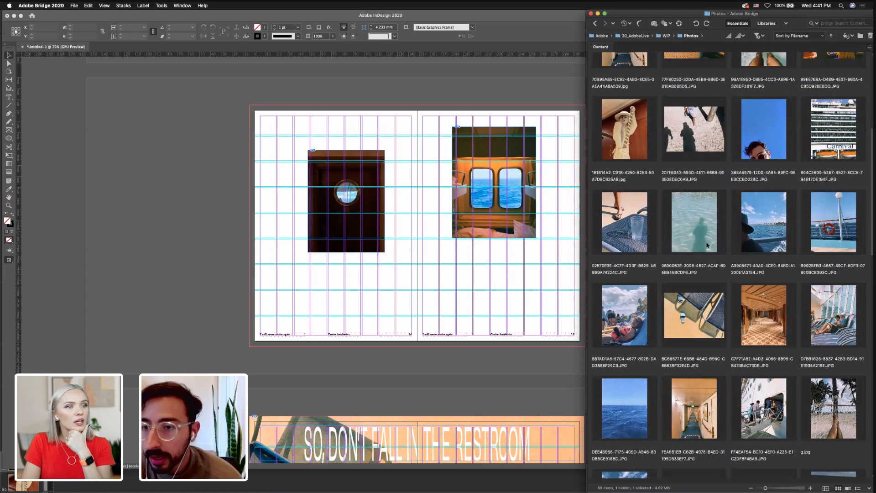
scroll(707, 245, "down", 15)
left_click(833, 155)
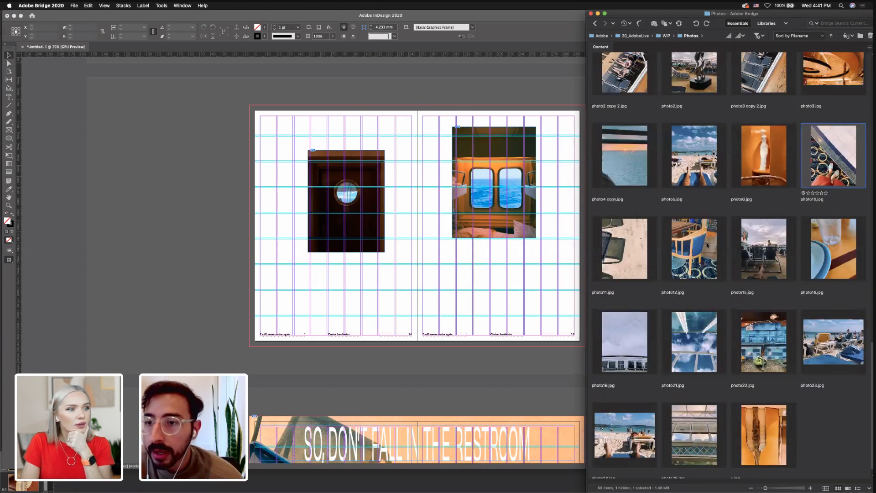
left_click(707, 245)
scroll(707, 245, "up", 2)
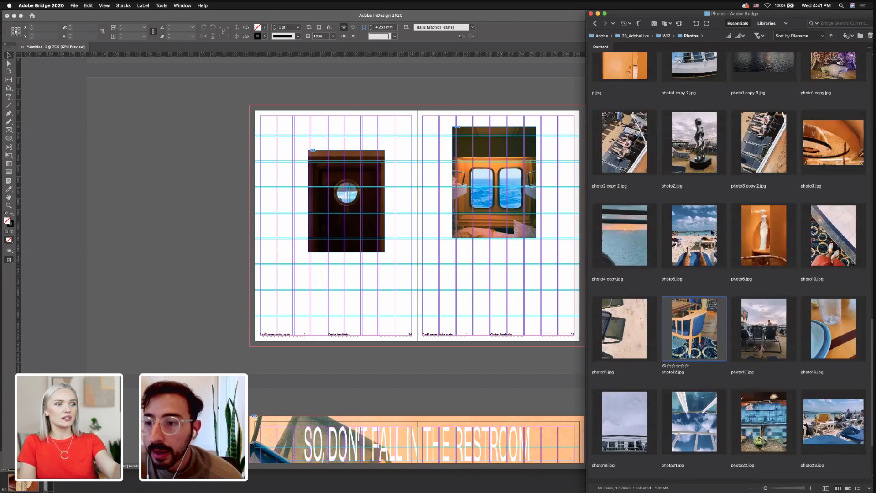
key("Up")
key("Up")
key("Up")
key("Up")
key("Up")
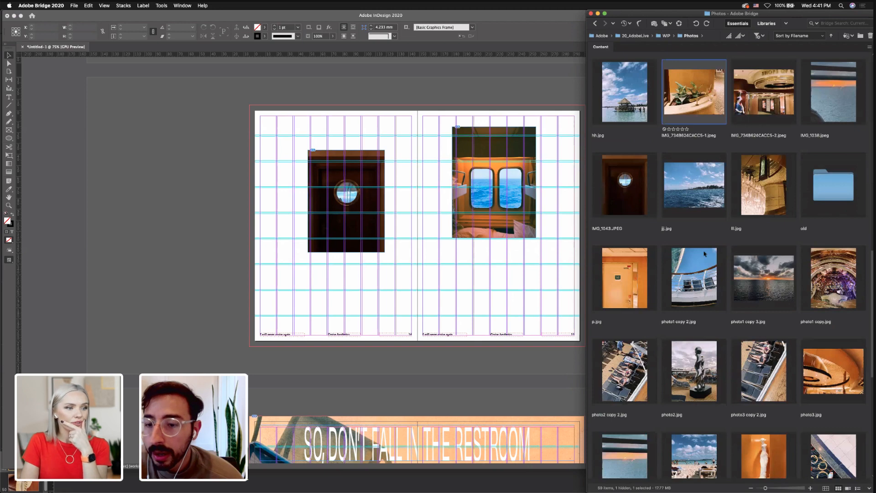
key("Up")
key("Right")
scroll(704, 253, "down", 4)
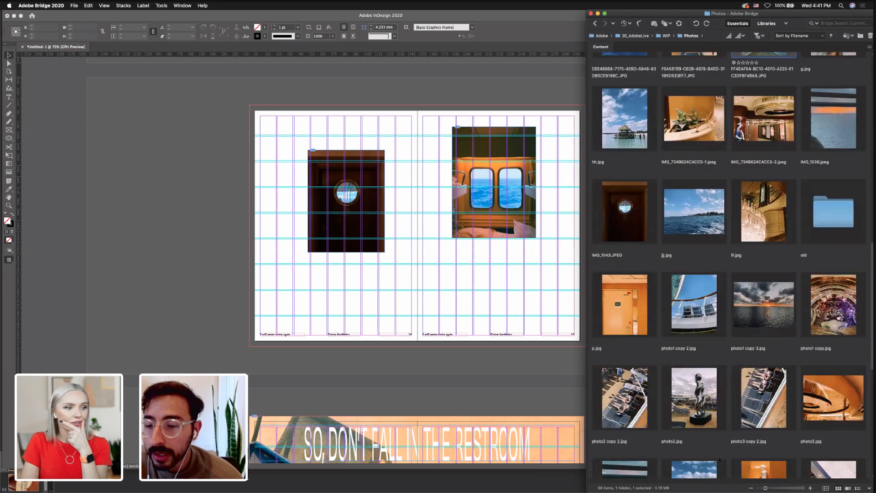
scroll(730, 264, "down", 3)
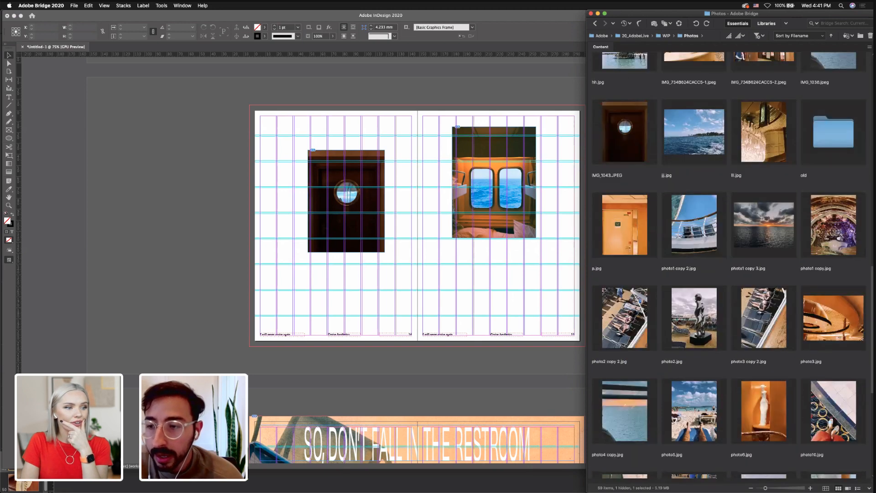
scroll(699, 423, "down", 3)
Place photo12.jpg, the blue chair on patterned carpet, on the pasteboard beside page 15, overlapping the reference image
left_click(700, 423)
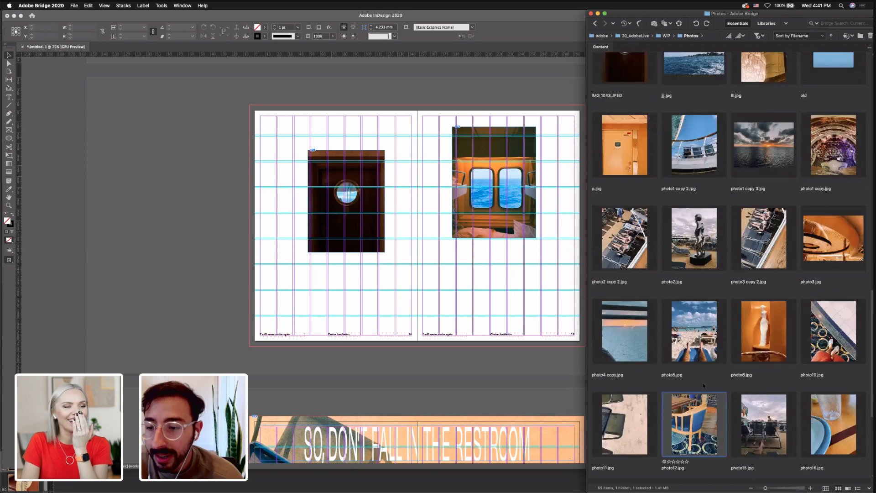
scroll(706, 379, "down", 6)
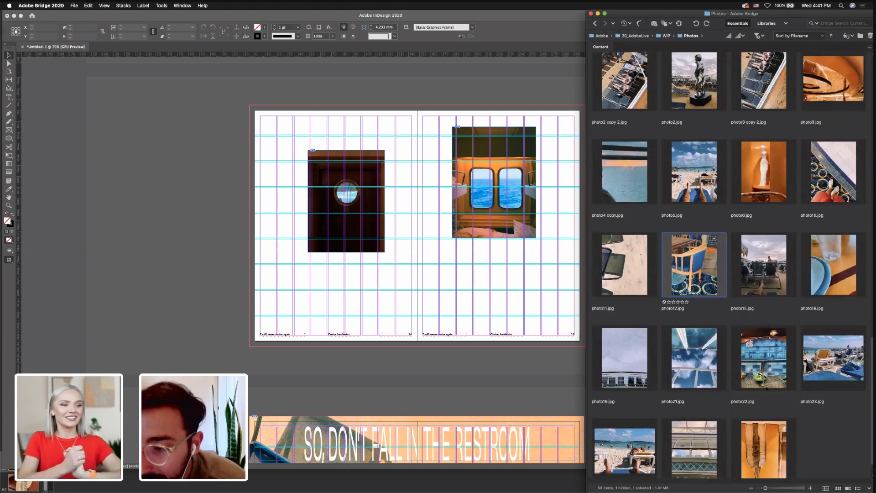
left_click_drag(694, 265, 656, 289)
left_click(652, 334)
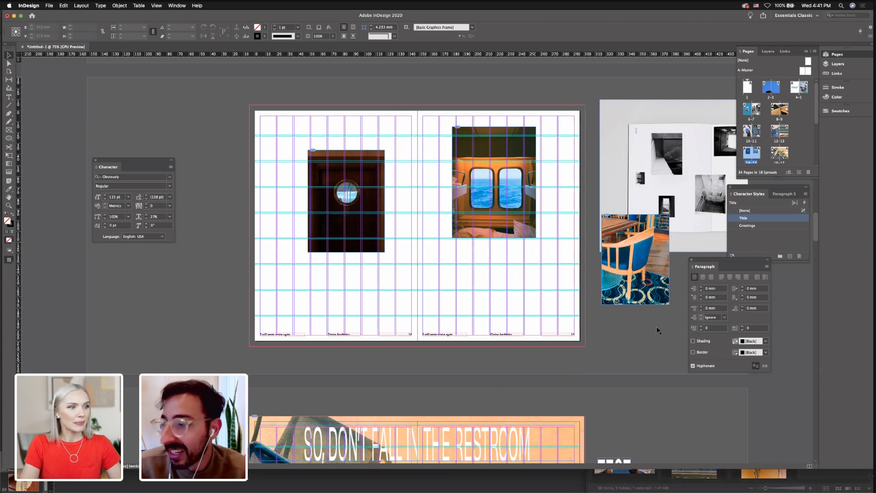
Move the porthole door photo to the lower part of page 15 and the cabin windows photo to page 14's upper-left margin corner
left_click_drag(347, 201, 512, 268)
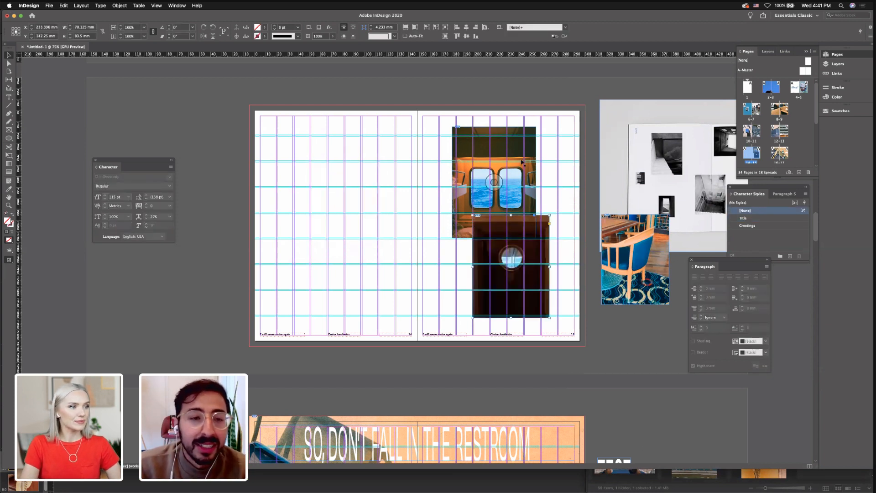
left_click_drag(522, 162, 327, 157)
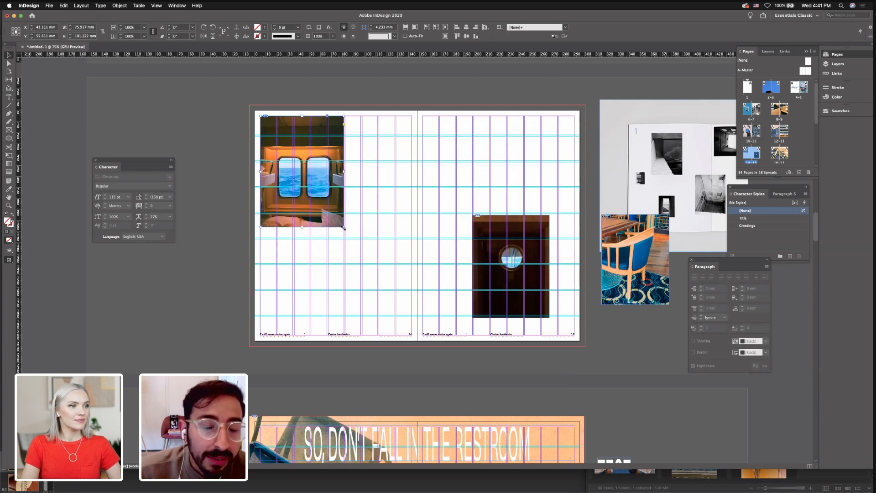
Crop the cabin windows photo's frame on page 14 to about 91 by 64 mm, enlarging and repositioning the image to fill it
left_click_drag(344, 228, 360, 188)
left_click(310, 153)
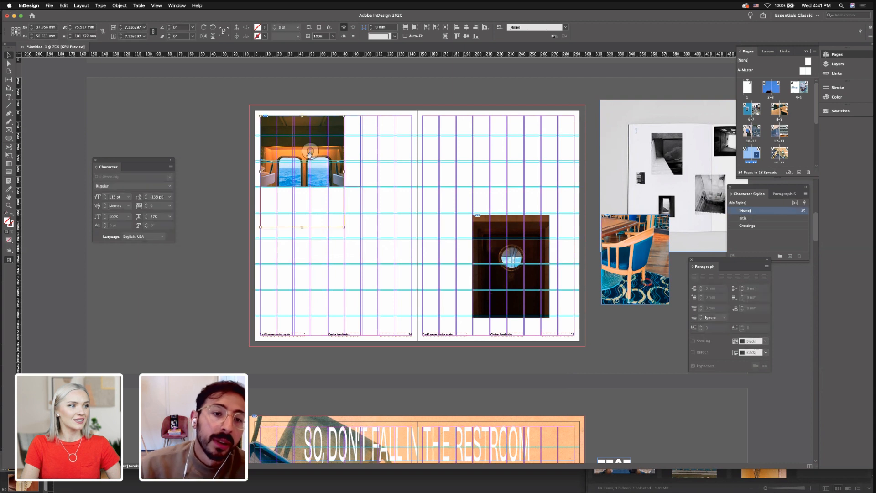
left_click_drag(310, 154, 307, 133)
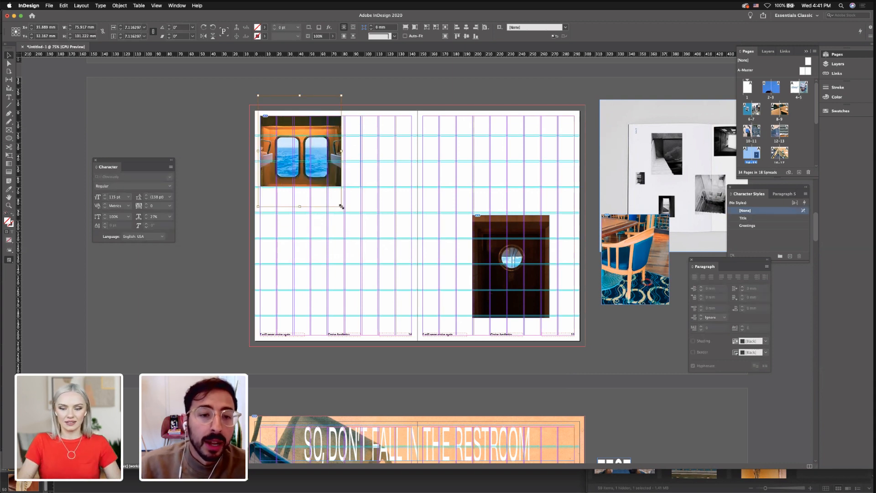
left_click_drag(342, 207, 371, 222)
mouse_move(319, 156)
left_mouse_down()
mouse_move(315, 136)
mouse_move(316, 153)
left_mouse_up()
left_click(218, 122)
left_click_drag(234, 291, 235, 294)
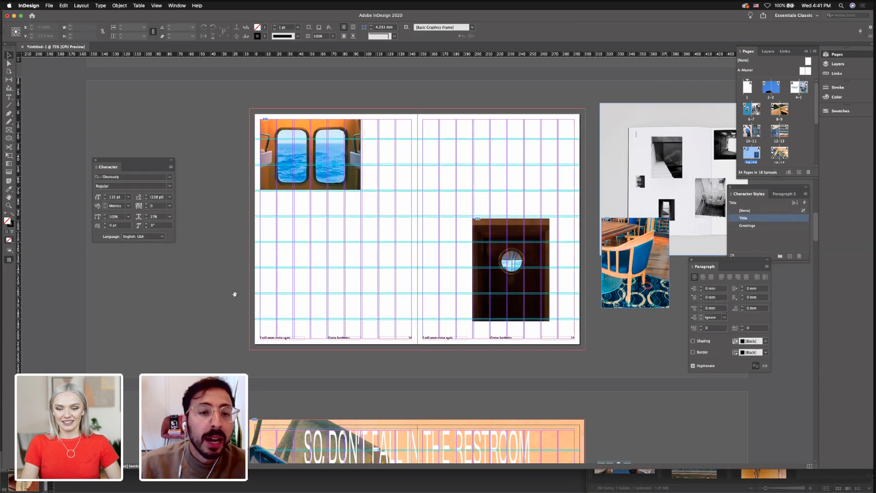
Preview the layout without guides and check the corner radius of the towel swan photo on page 6
scroll(234, 294, "up", 5)
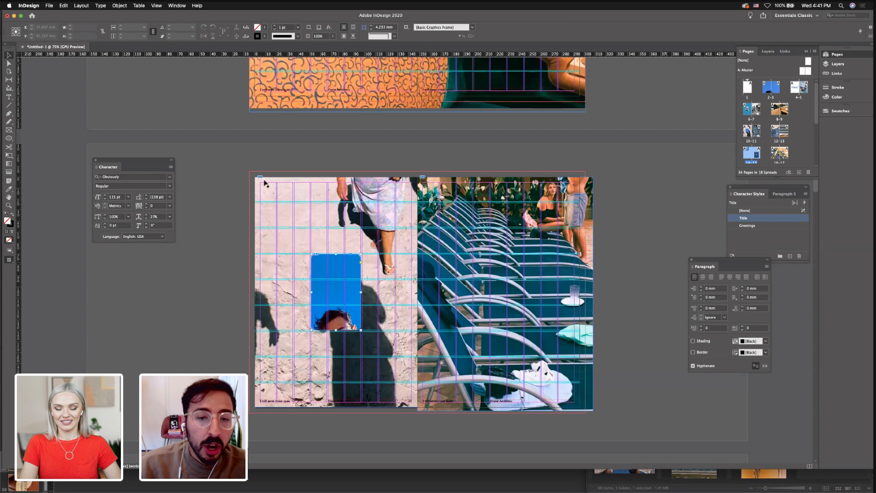
key("w")
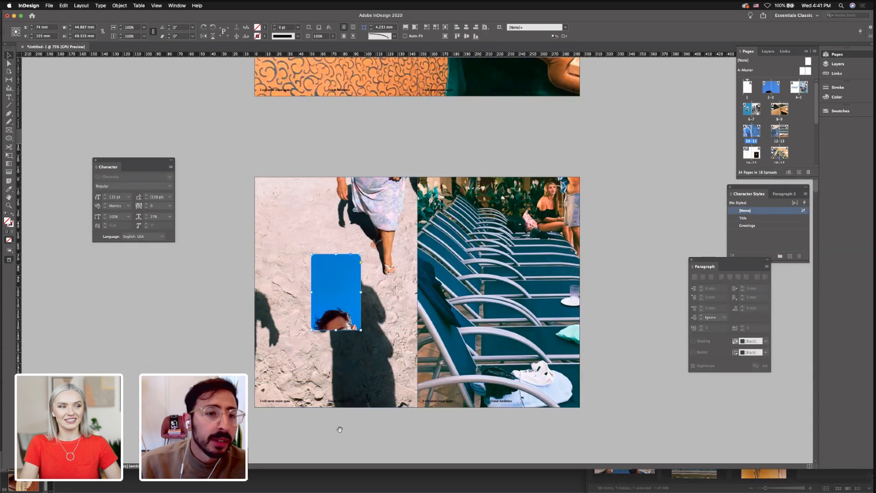
scroll(336, 211, "up", 11)
left_click(325, 216)
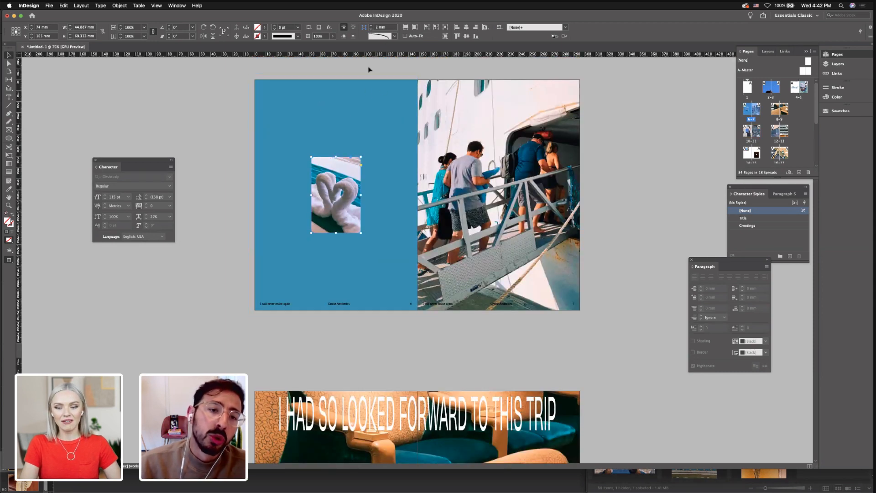
left_click(368, 117)
Set the corner radius of the small blue sky photo on page 10 to 3 mm
scroll(370, 115, "down", 5)
scroll(370, 210, "down", 4)
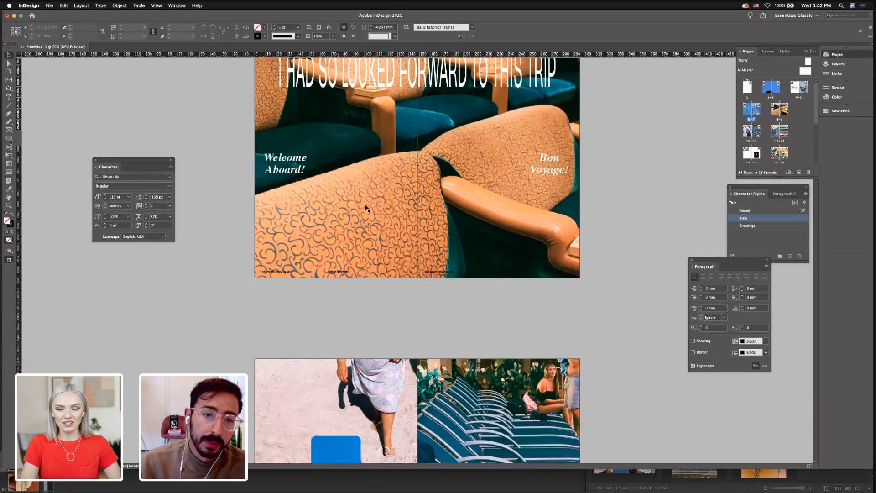
scroll(338, 235, "down", 3)
left_click(338, 235)
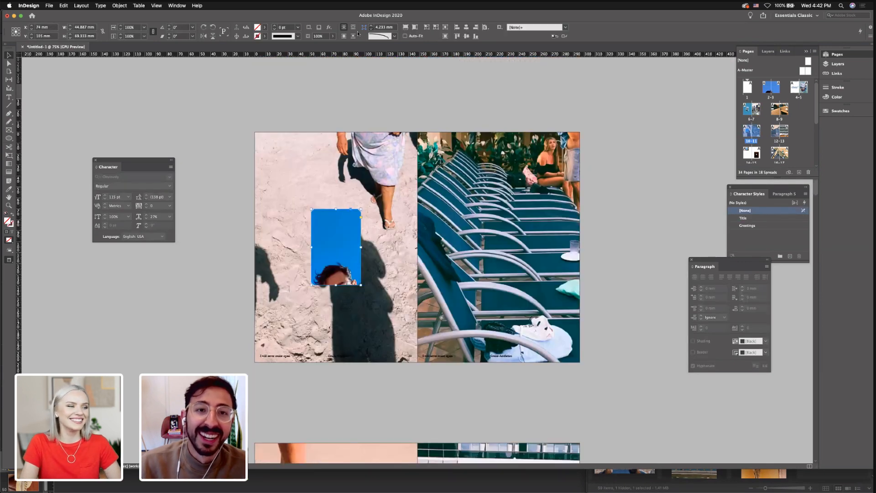
left_click(371, 29)
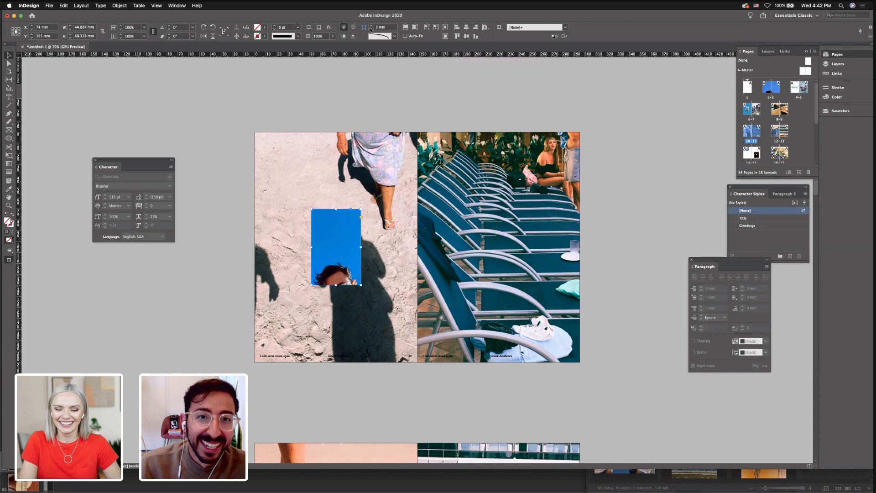
left_click(358, 140)
Give the cabin windows photo on page 14 Rounded corners with a 2 mm radius
scroll(346, 163, "down", 4)
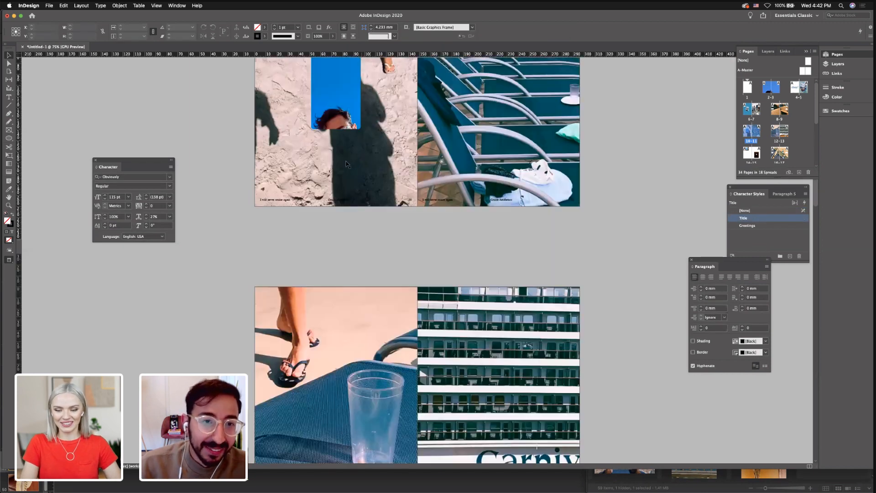
scroll(347, 163, "down", 6)
left_click(311, 183)
left_click(395, 36)
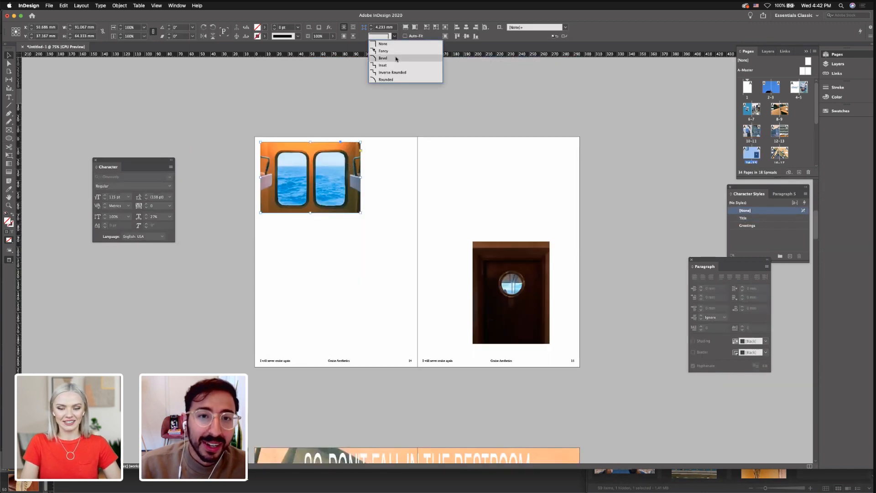
left_click(385, 79)
scroll(419, 188, "up", 2)
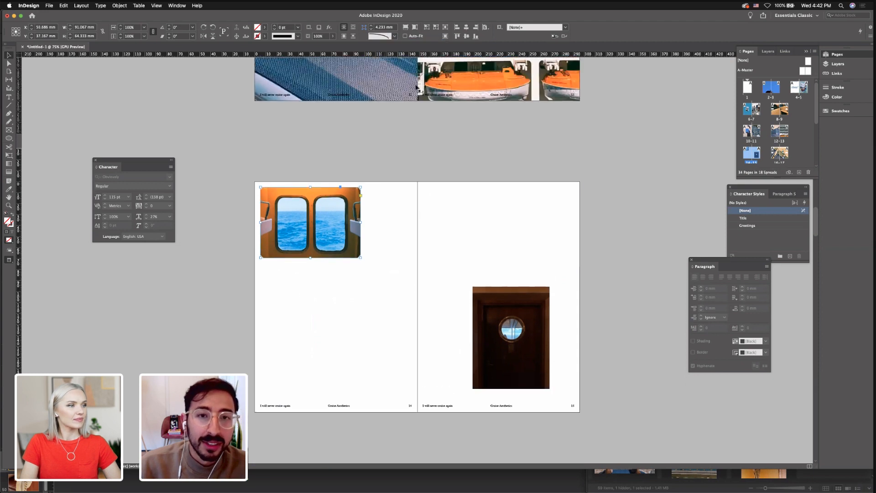
scroll(418, 86, "up", 2)
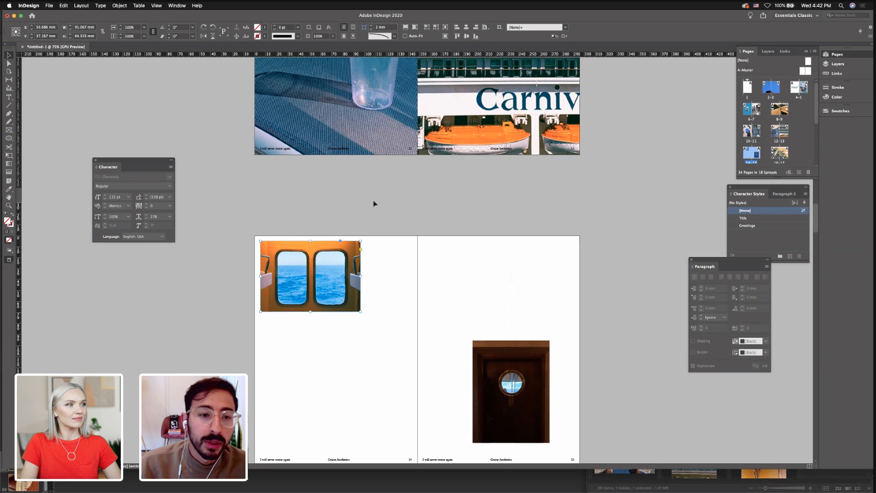
left_click(382, 223)
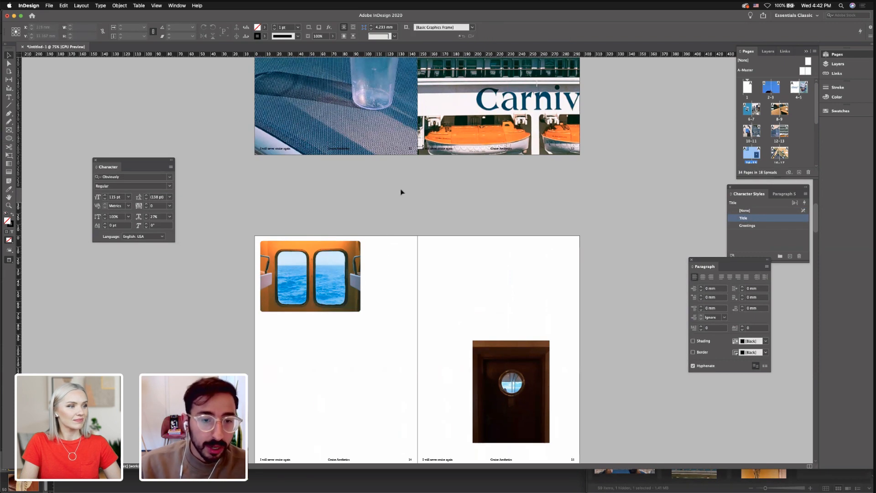
Enlarge the image inside the cabin windows frame to about 105 mm wide and adjust its position within the frame
scroll(401, 190, "down", 3)
left_click(309, 206)
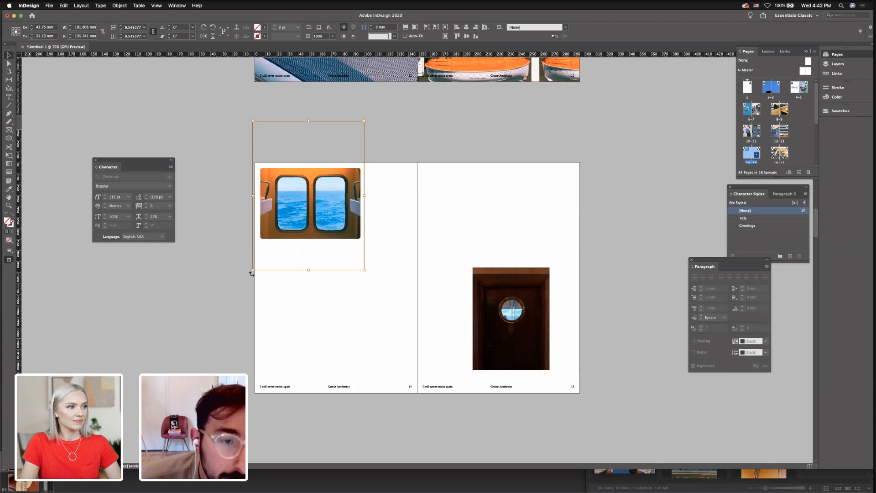
left_click_drag(251, 272, 249, 271)
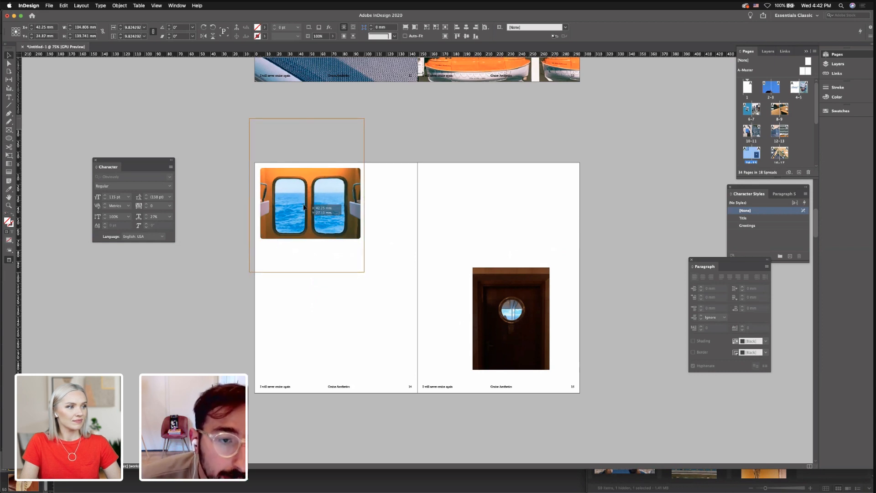
left_click_drag(304, 205, 304, 204)
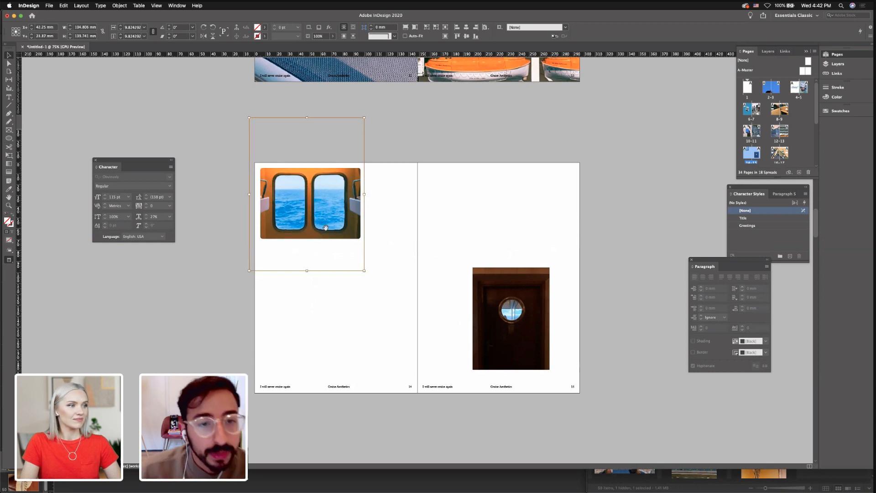
key("Down")
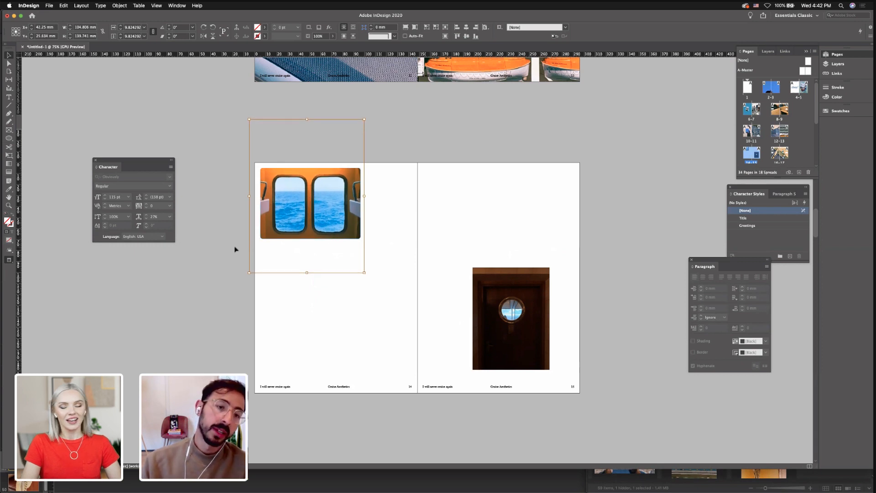
left_click(235, 249)
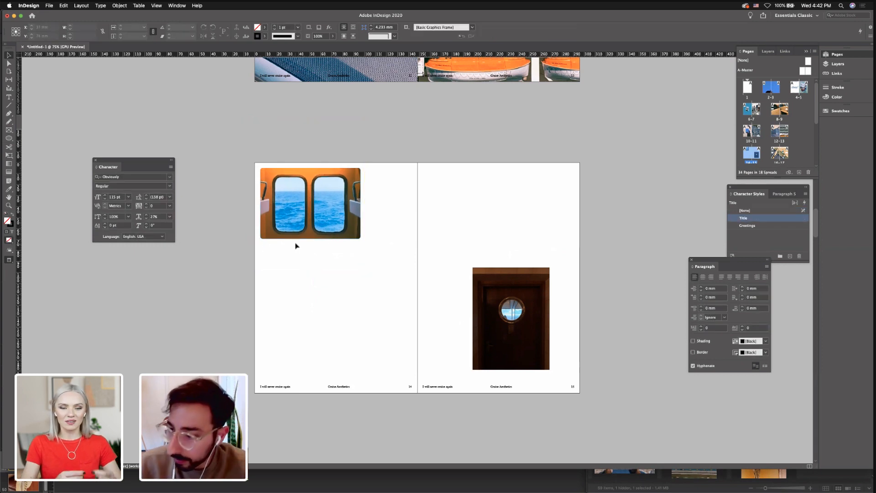
Show the guides again and move the porthole door photo to the lower part of page 14's left margin, undoing a trial rotation
key("w")
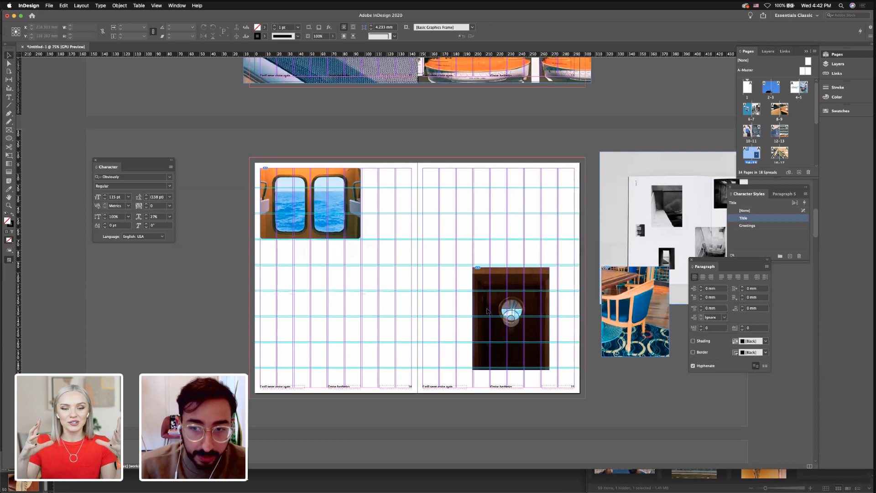
left_click_drag(490, 304, 395, 280)
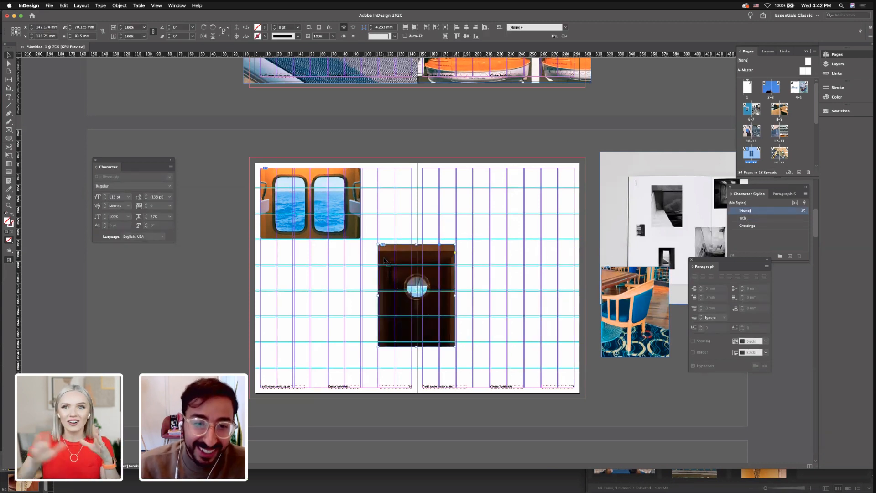
left_click_drag(384, 260, 269, 295)
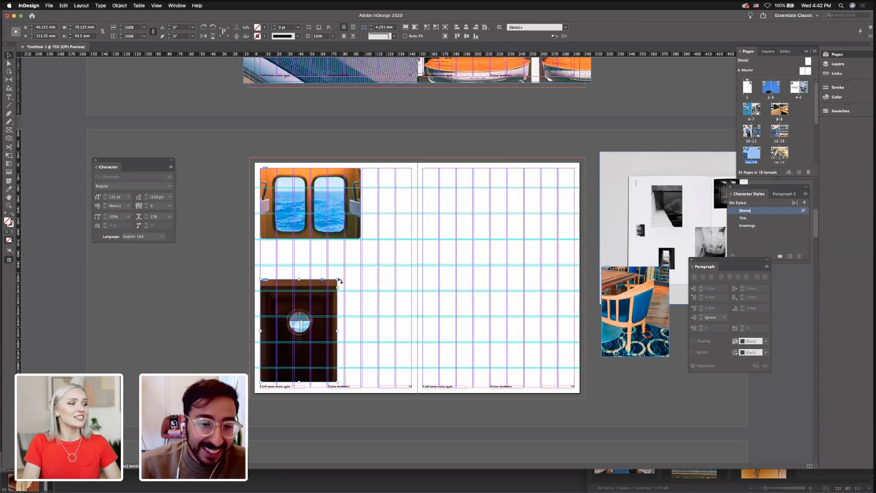
left_click_drag(326, 295, 358, 309)
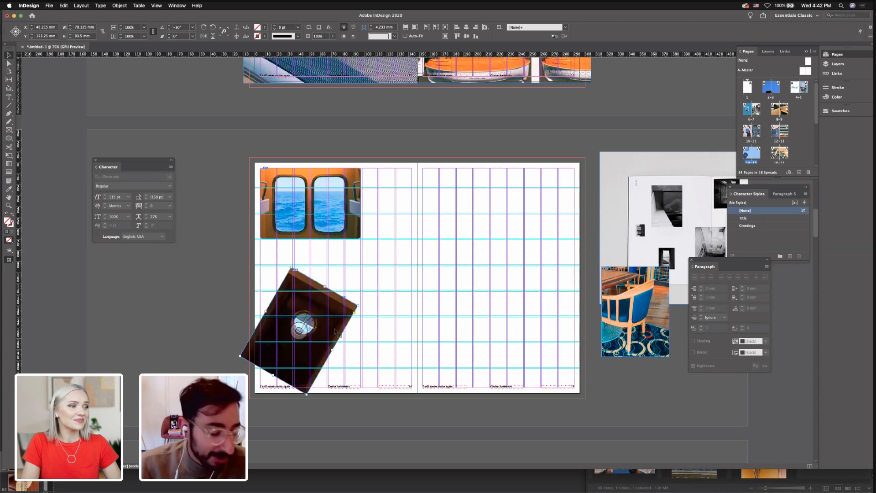
key("super+z")
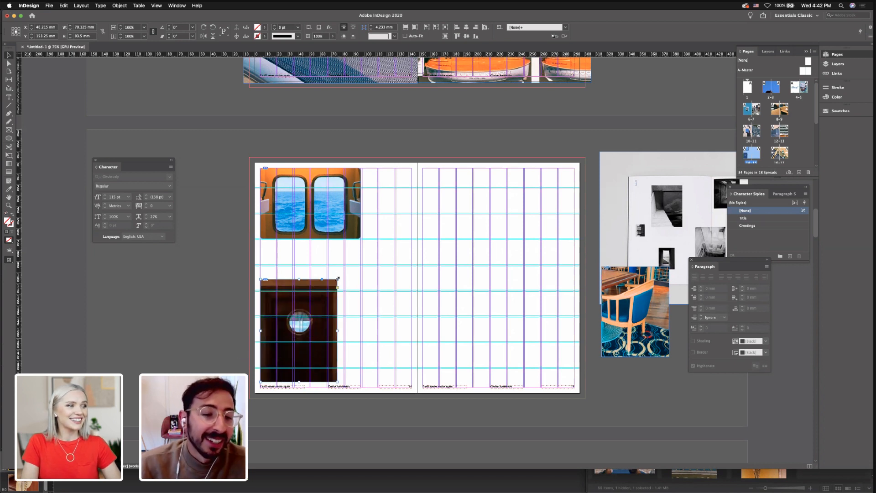
Crop the porthole door photo's frame to about 45 by 36 mm and shift the image so the porthole shows inside it
left_click_drag(337, 280, 273, 366)
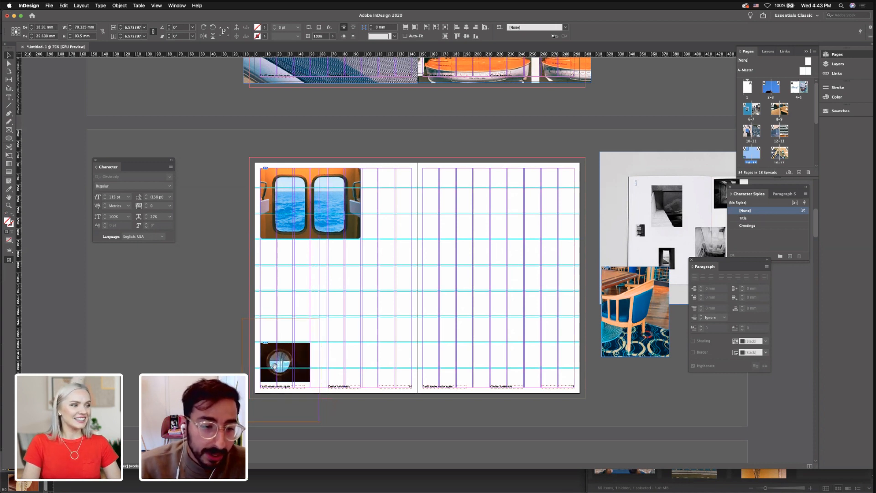
key("Down")
key("Left")
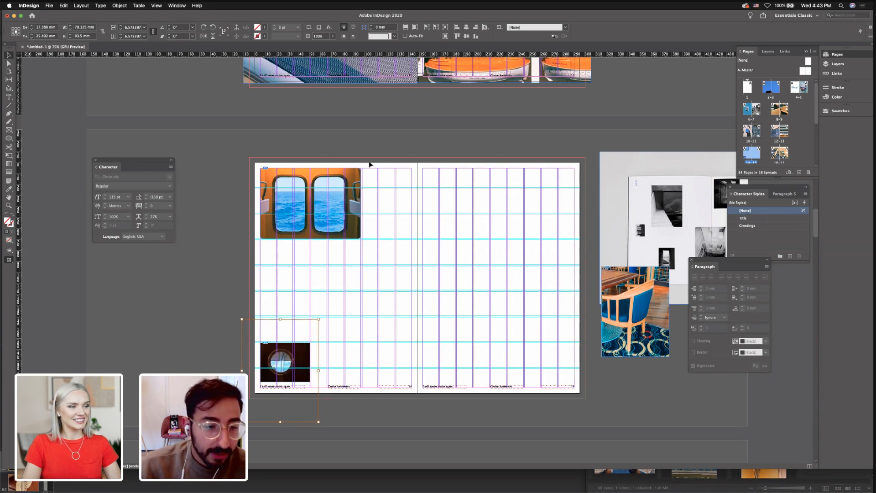
left_click(212, 323)
Narrow the porthole photo's frame from its right side to about 38 mm wide
left_click(299, 355)
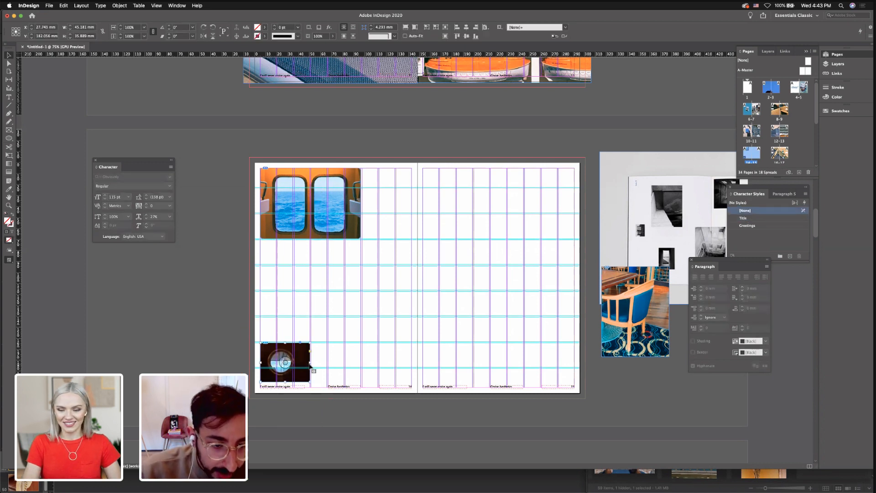
left_click_drag(310, 363, 303, 364)
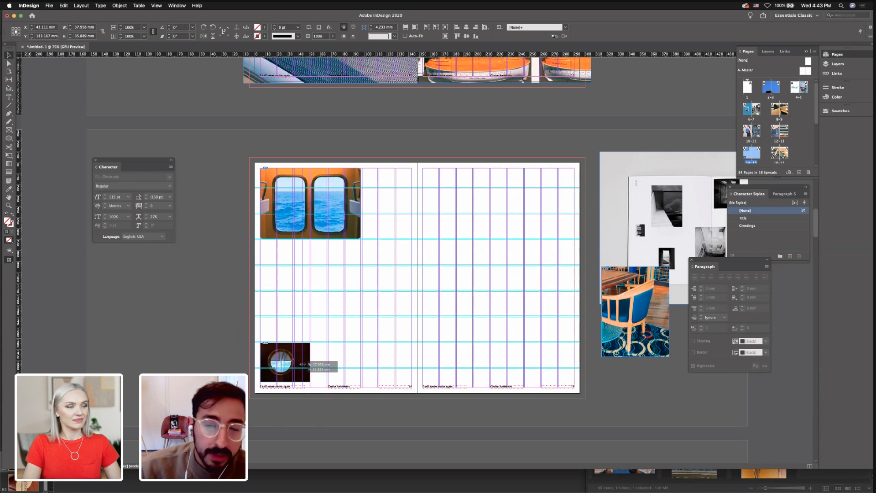
left_click_drag(303, 364, 304, 366)
left_click(315, 351)
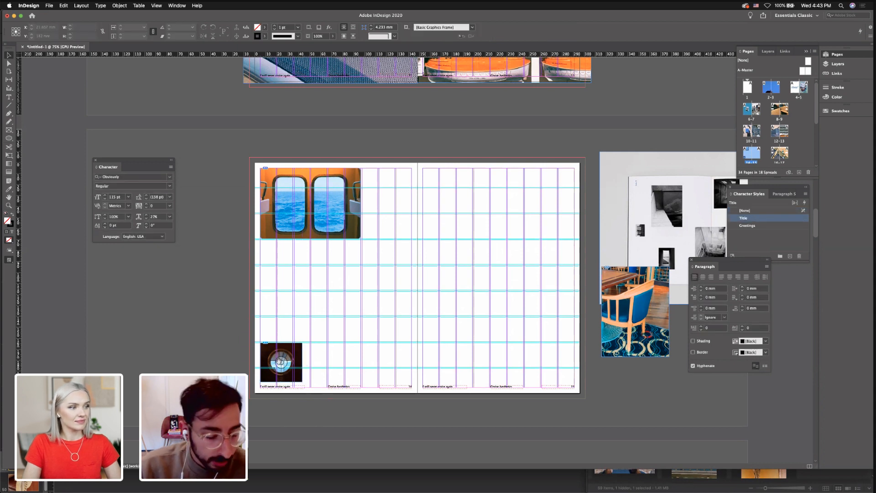
In the guide-free preview, enlarge the image inside the porthole frame and centre the round window in the crop
key("w")
left_click(279, 361)
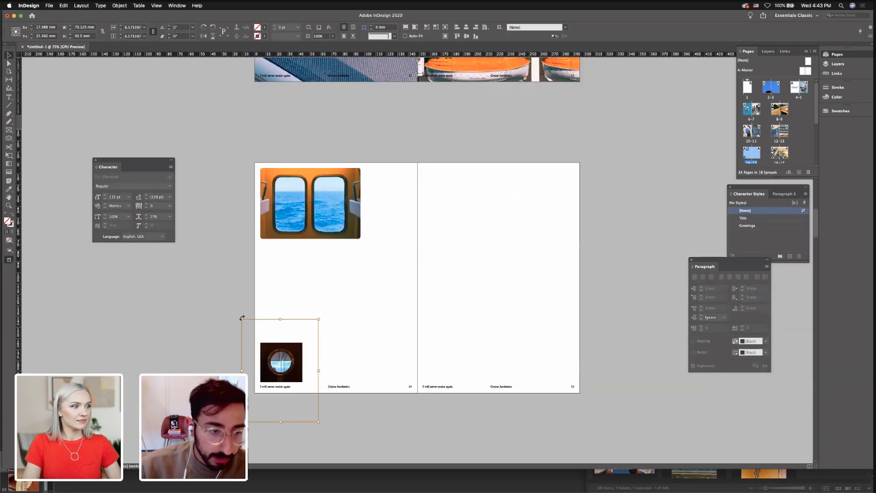
left_click_drag(242, 318, 238, 315)
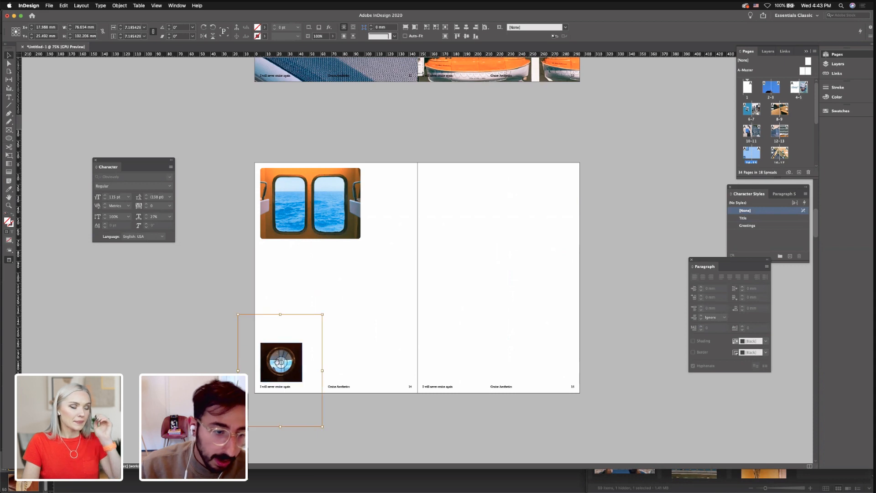
left_click_drag(278, 363, 278, 366)
left_click_drag(237, 316, 232, 309)
left_click_drag(276, 370, 280, 368)
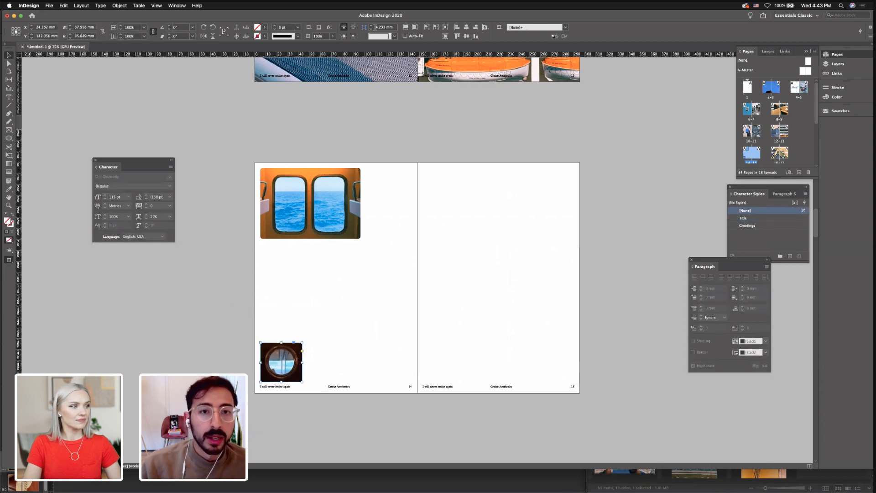
Give the porthole photo Rounded corners with a 3 mm radius and return to the view with guides
left_click(379, 36)
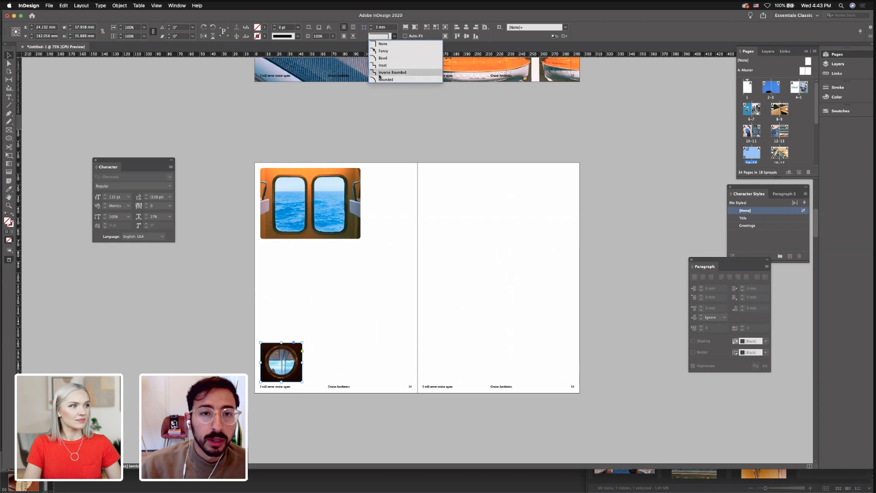
left_click(397, 78)
left_click(411, 269)
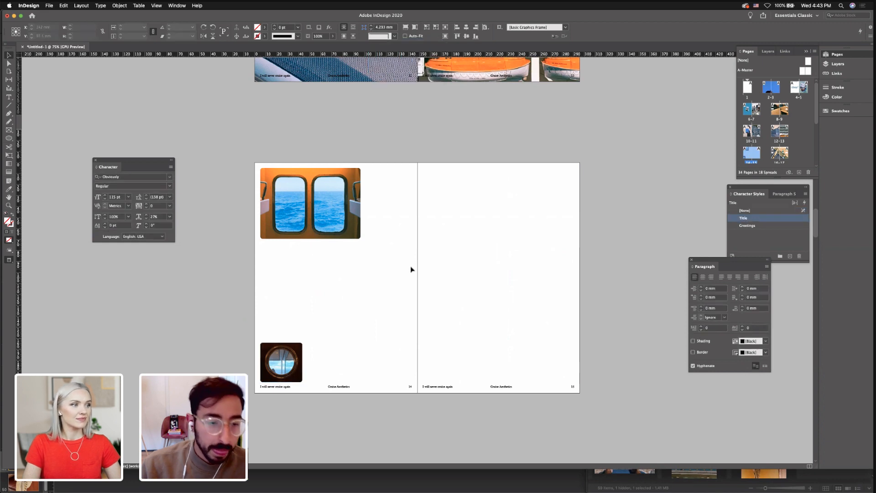
key("w")
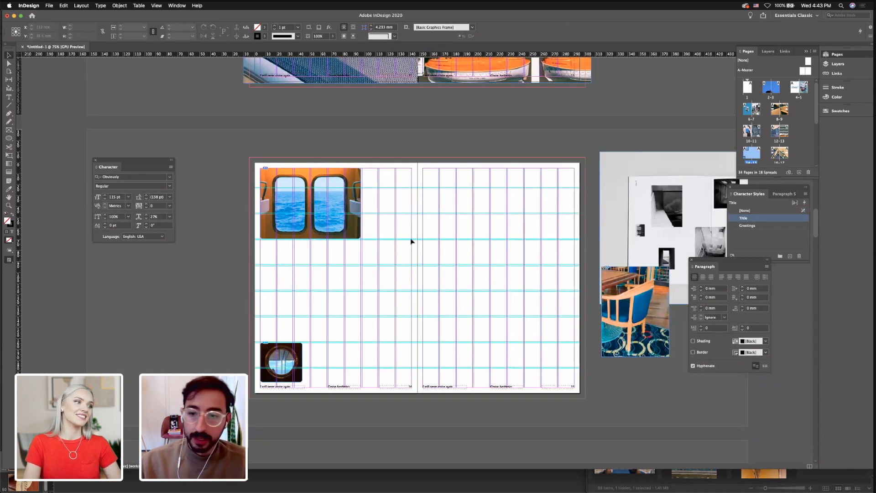
Move the blue chair photo from the pasteboard onto page 14 and crop its frame to about 45 by 59 mm
scroll(456, 235, "up", 1)
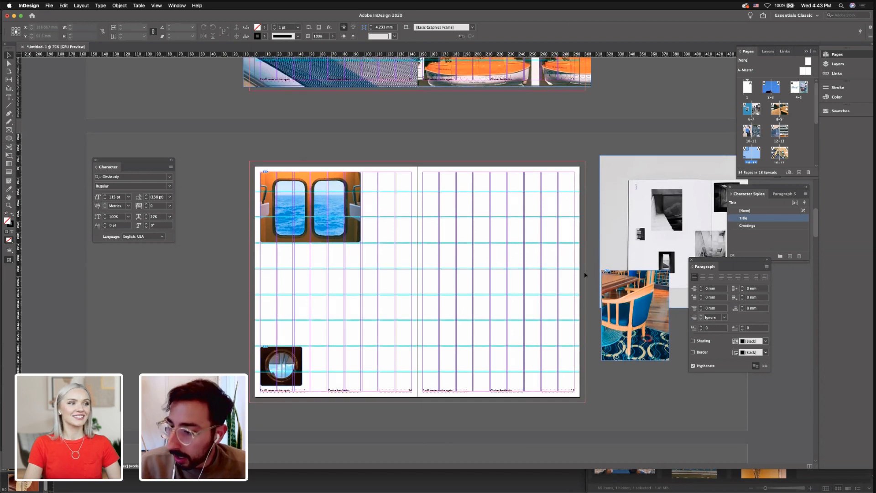
left_click_drag(616, 299, 344, 293)
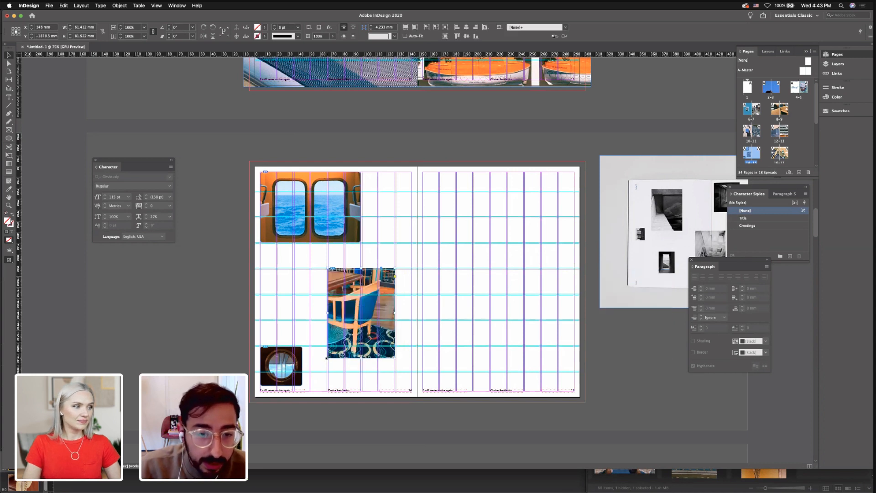
left_click_drag(326, 358, 345, 336)
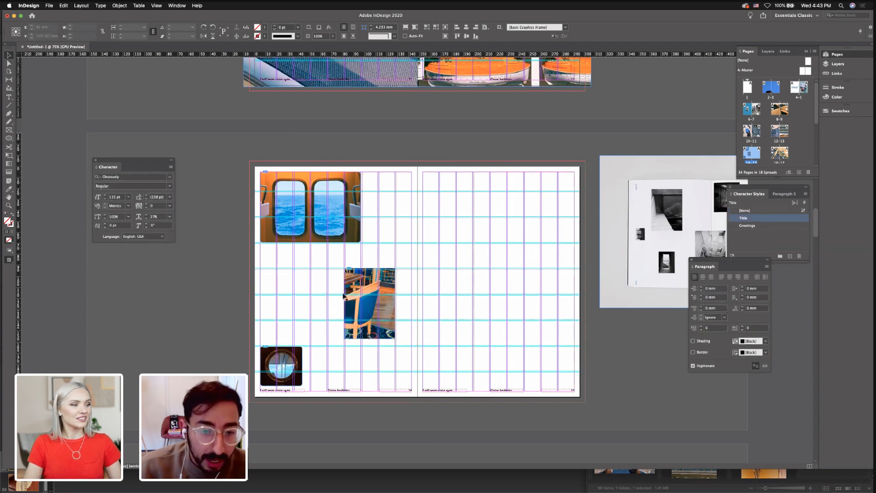
left_click_drag(344, 304, 345, 304)
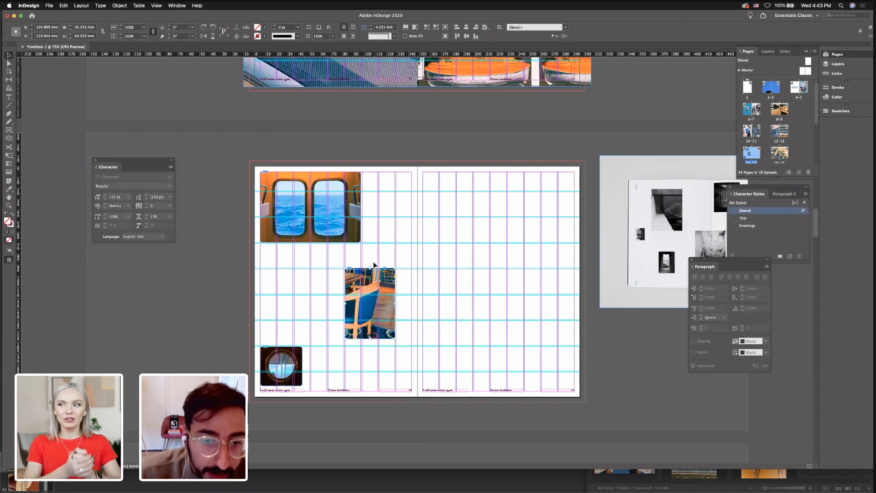
left_click_drag(372, 269, 373, 269)
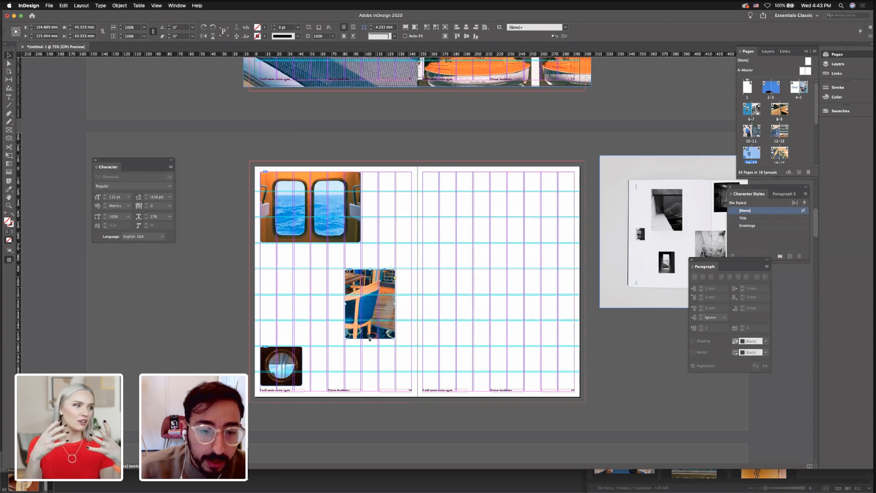
left_click_drag(370, 339, 370, 335)
Enlarge the image inside the chair photo's frame to about 173 by 231 mm and shift it so the carpet pattern fills the crop
left_click(311, 300)
left_click(370, 304)
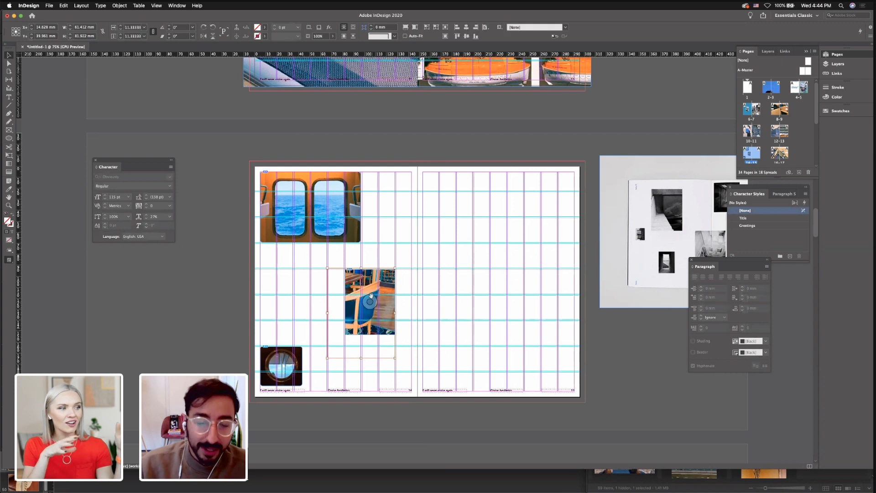
left_click_drag(325, 266, 304, 237)
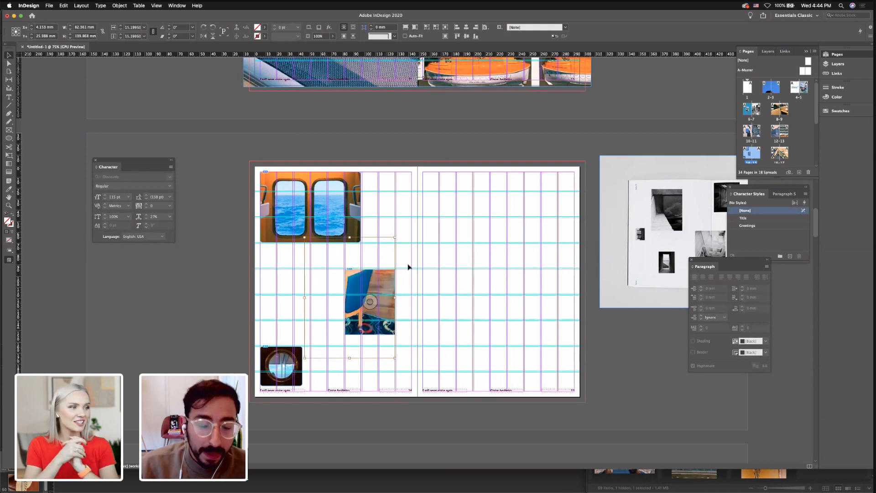
left_click_drag(395, 237, 445, 214)
left_click_drag(389, 298, 404, 236)
mouse_move(375, 327)
left_mouse_down()
mouse_move(366, 302)
mouse_move(365, 316)
left_mouse_up()
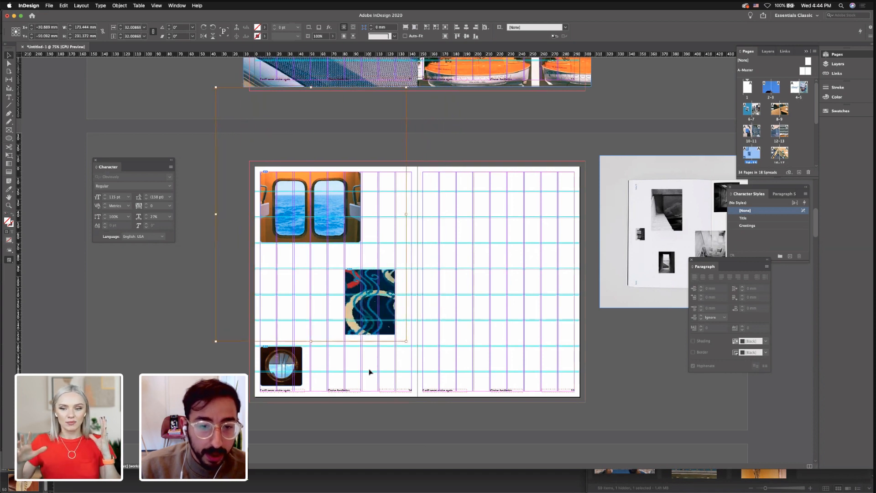
left_click(370, 372)
Give the carpet photo Rounded corners with a 2 mm radius and check the spread in the guide-free preview
left_click(360, 322)
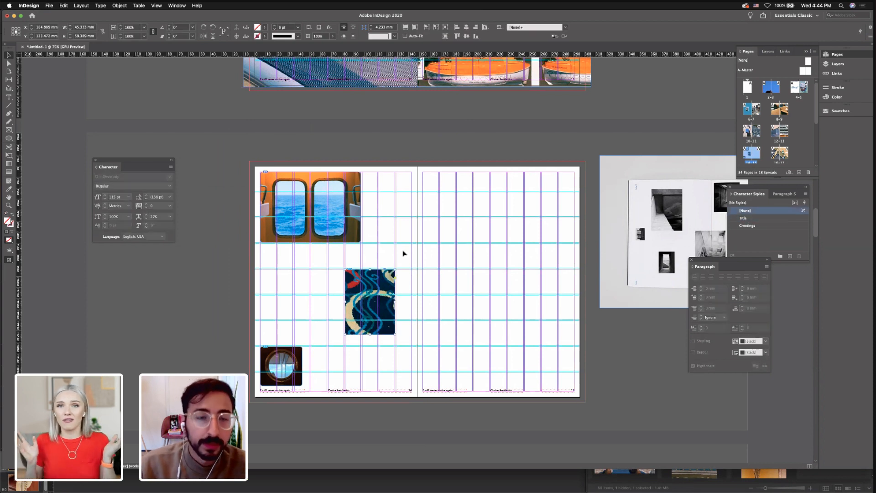
left_click(394, 36)
left_click(383, 80)
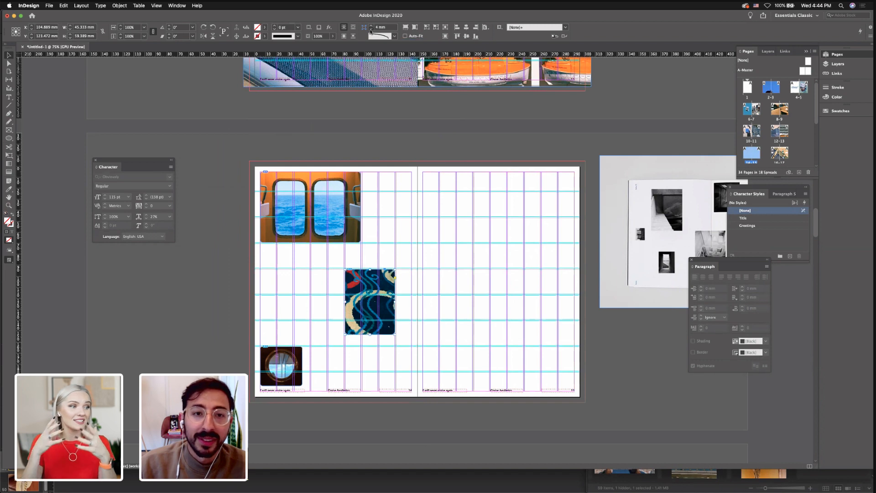
left_click(378, 138)
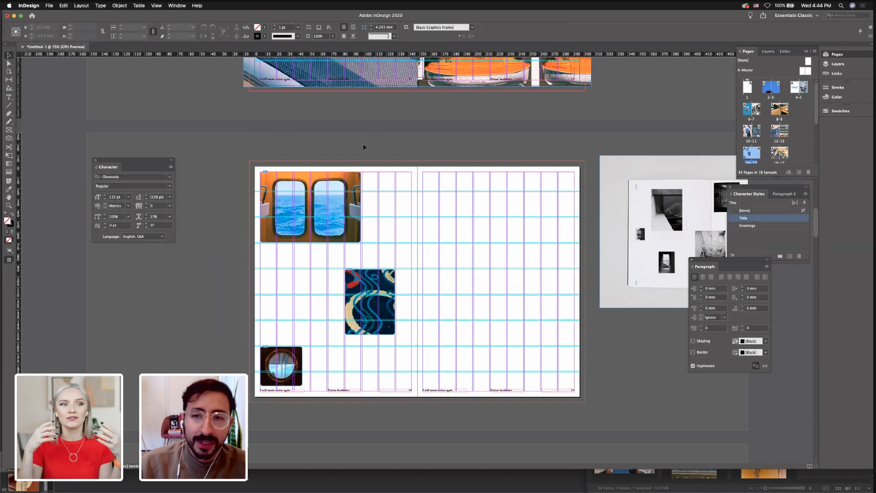
key("w")
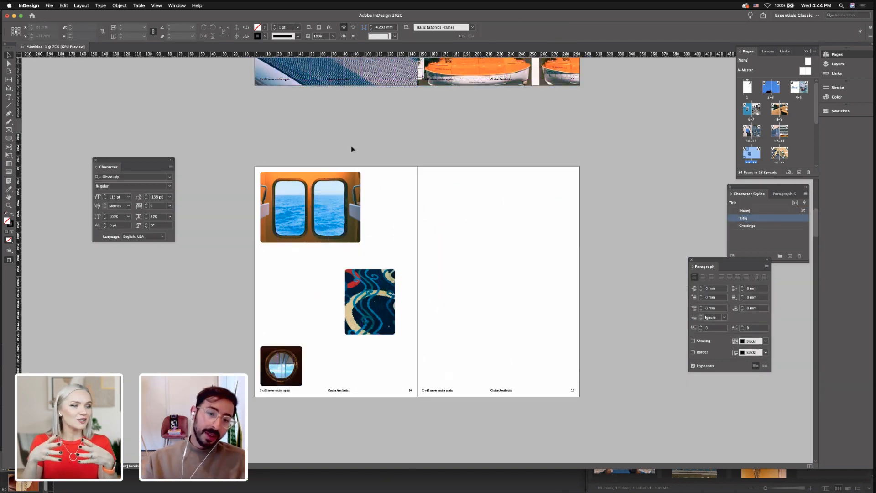
key("w")
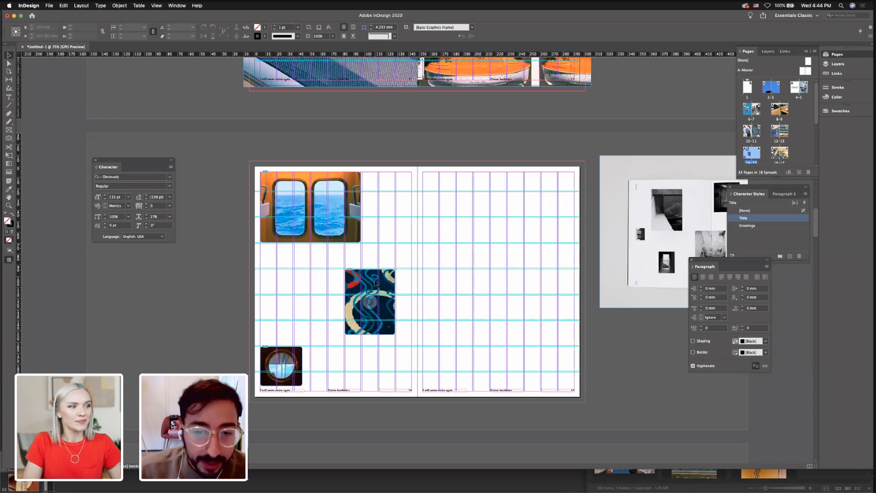
Move the carpet photo one column over to align with page 14's inner margin and check the placement without guides
left_click(392, 279)
left_click_drag(395, 279, 413, 279)
left_click(413, 279)
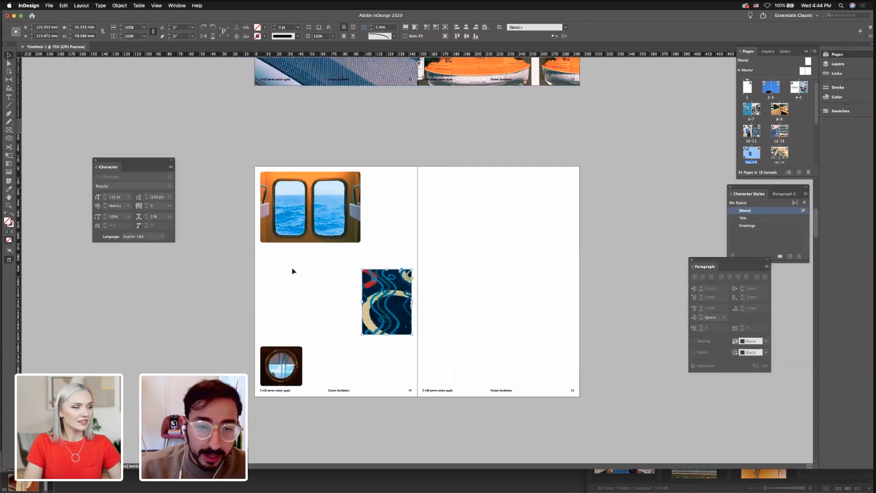
key("w")
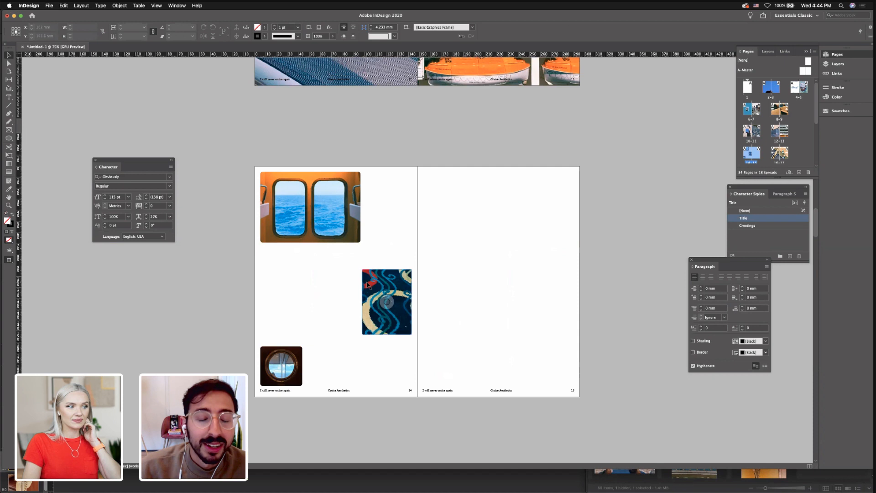
key("w")
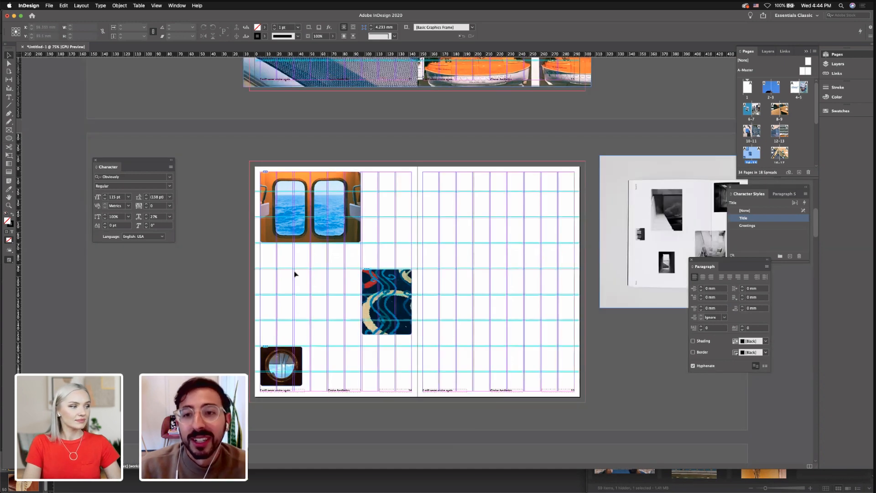
Nudge the zine reference closer to the spread and duplicate the carpet photo onto the middle of page 15
mouse_move(621, 244)
left_mouse_down()
mouse_move(518, 215)
mouse_move(553, 232)
mouse_move(616, 235)
mouse_move(596, 238)
mouse_move(593, 248)
mouse_move(502, 239)
mouse_move(570, 235)
mouse_move(610, 247)
left_mouse_up()
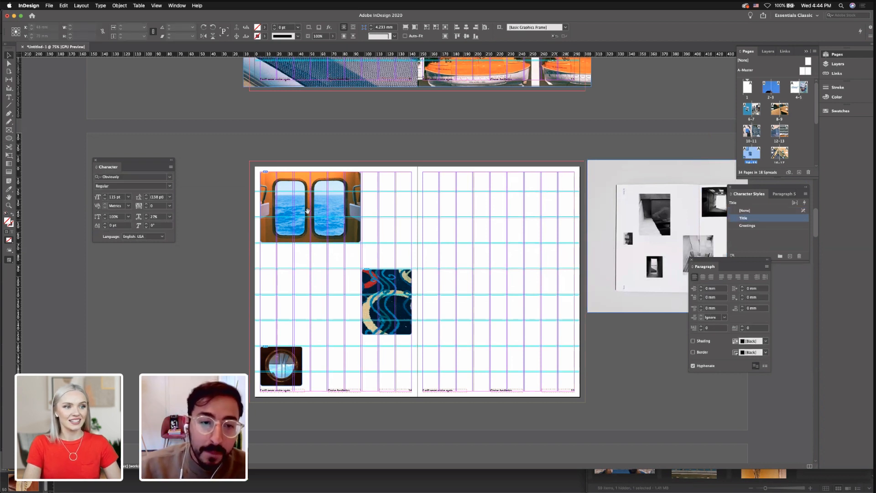
left_click(374, 285)
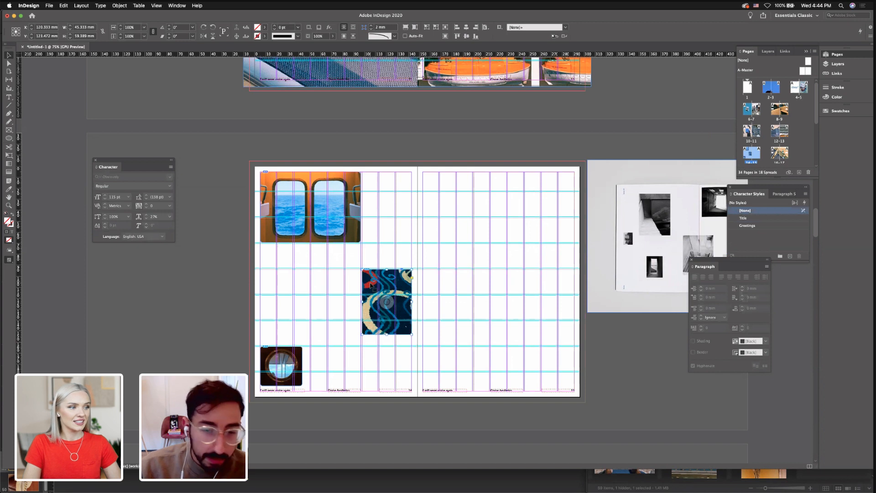
left_click_drag(372, 285, 460, 337)
left_click_drag(485, 316, 486, 361)
key("super+z")
key("super+z")
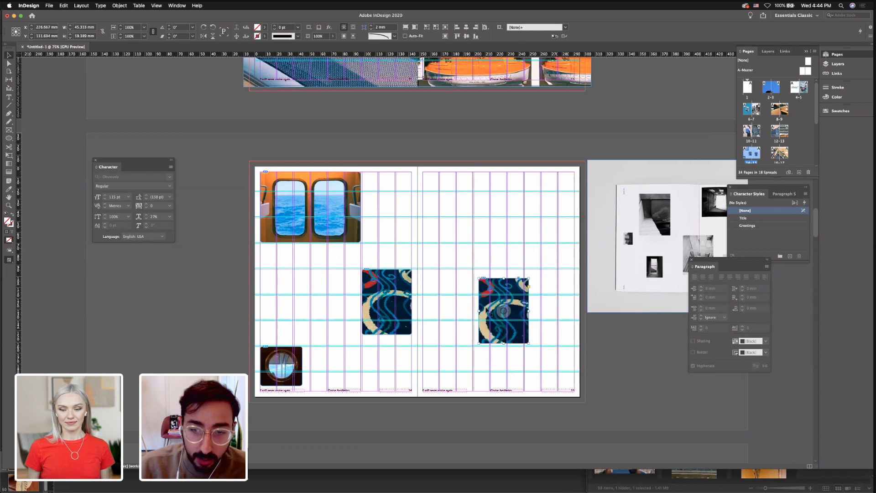
Turn the carpet photo copy to landscape, about 92 by 59 mm, and fit it to the grid at the foot of page 15
left_click_drag(475, 272, 537, 288)
left_click_drag(485, 299, 489, 351)
left_click_drag(539, 336, 516, 321)
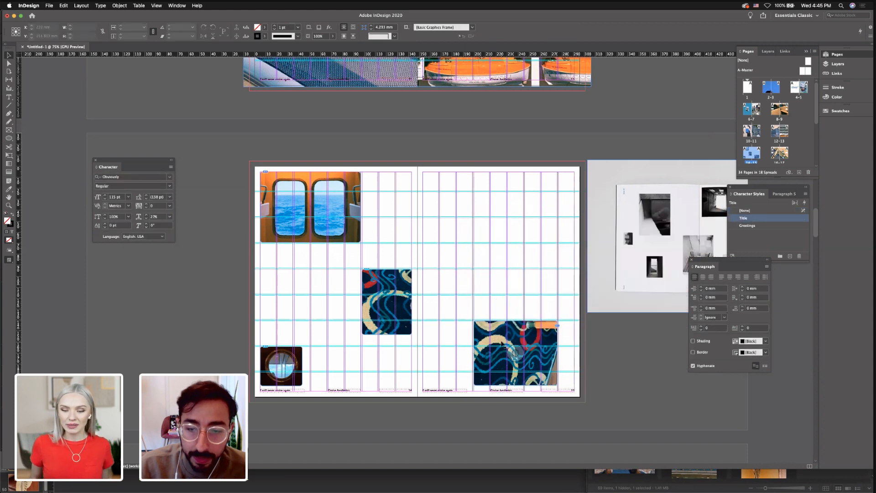
mouse_move(474, 353)
left_mouse_down()
mouse_move(457, 356)
mouse_move(507, 353)
mouse_move(467, 354)
left_mouse_up()
left_click(434, 342)
left_click(387, 246)
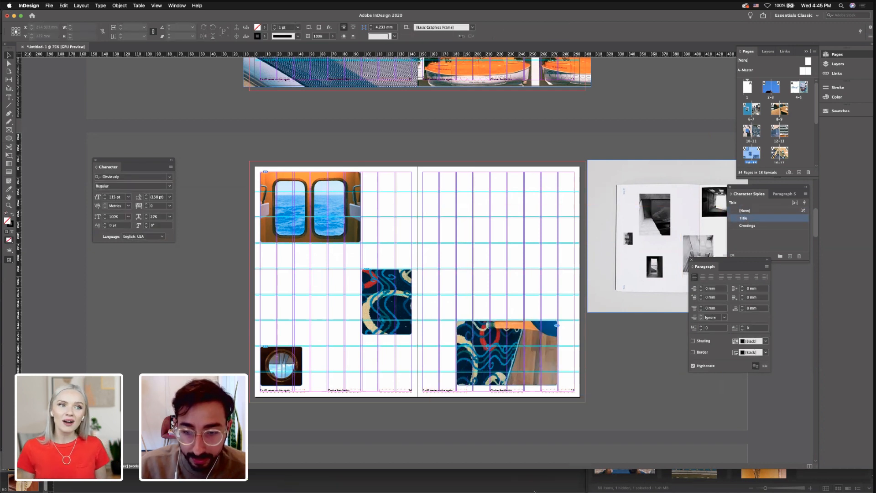
Switch to Adobe Bridge and replace the landscape carpet image on page 15 with the floral-patterned staircase photo
left_click(502, 486)
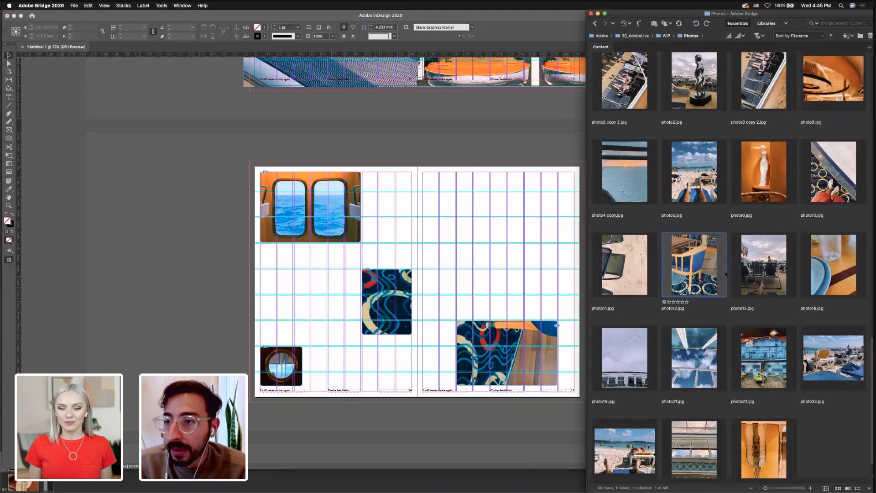
scroll(725, 272, "up", 8)
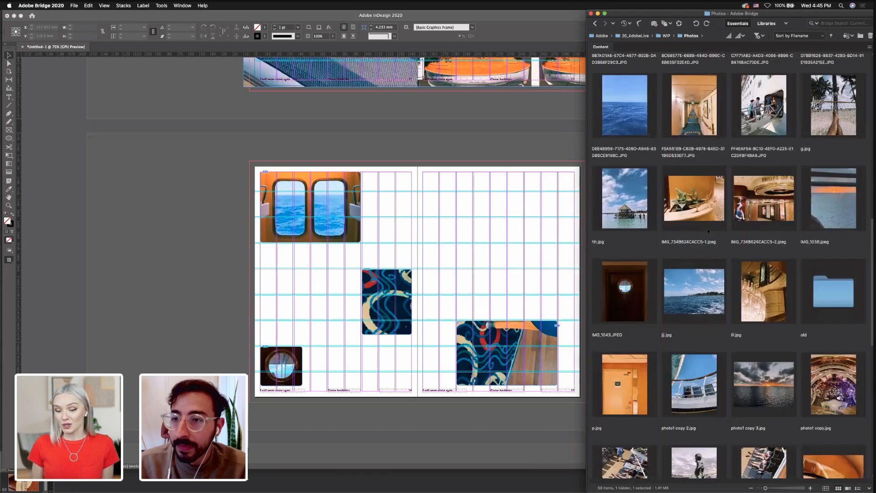
scroll(756, 185, "up", 4)
left_click_drag(755, 184, 520, 347)
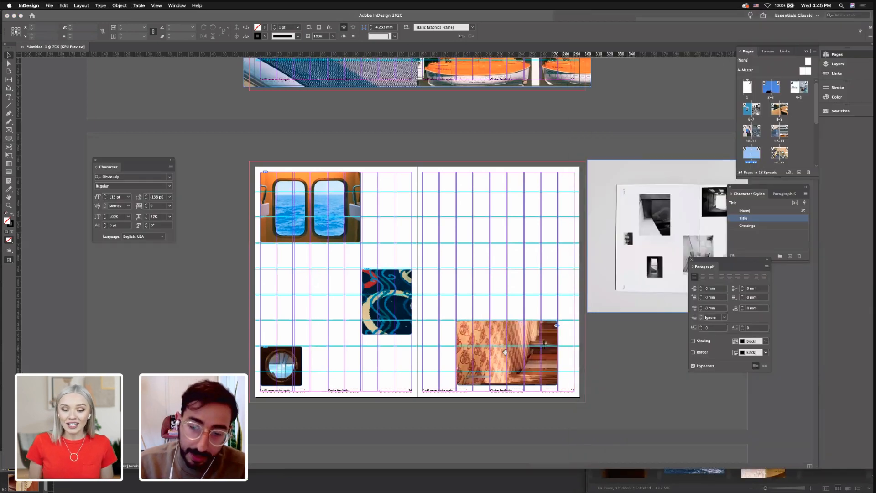
Reposition the staircase image inside its frame so only the floral pattern fills the crop, and check it in the preview
left_click_drag(423, 204, 454, 399)
left_click_drag(481, 341, 498, 348)
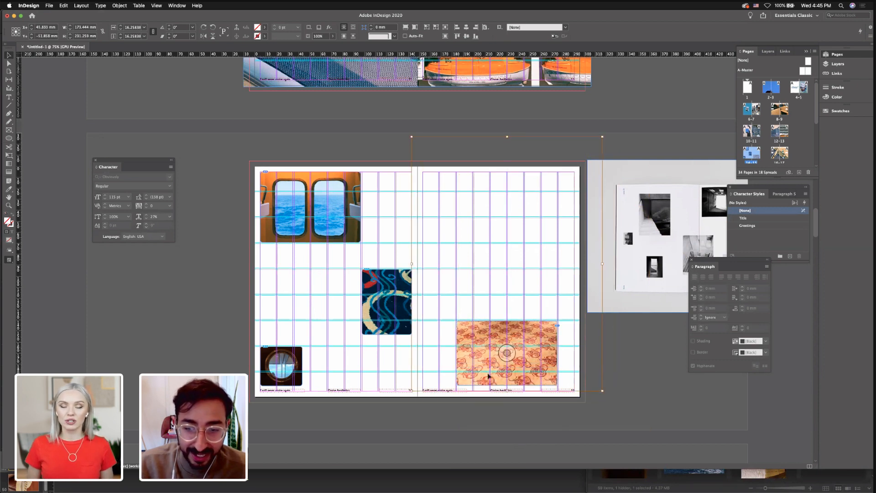
left_click(470, 417)
key("w")
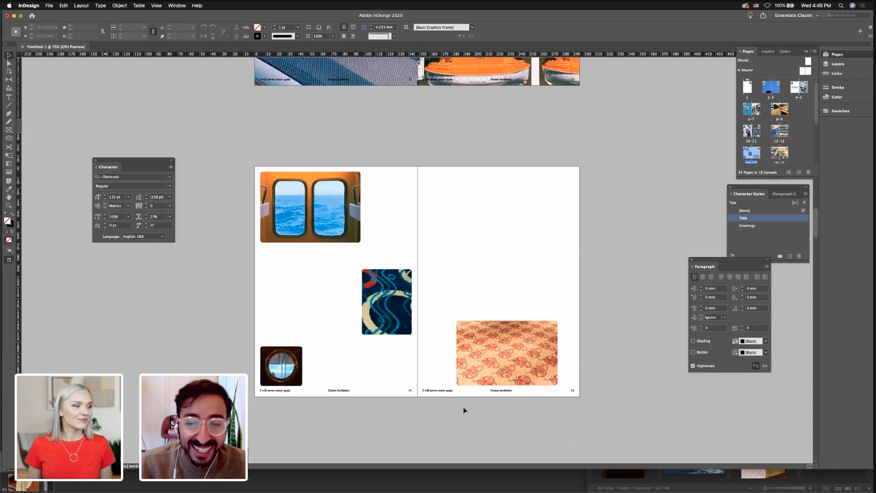
key("w")
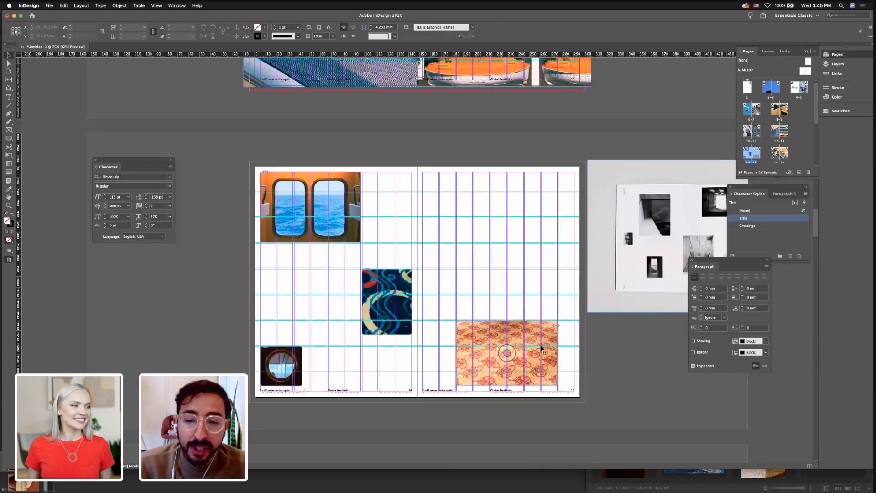
Try narrowing the floral photo's frame from its right side, and undo the resize
left_click(555, 357)
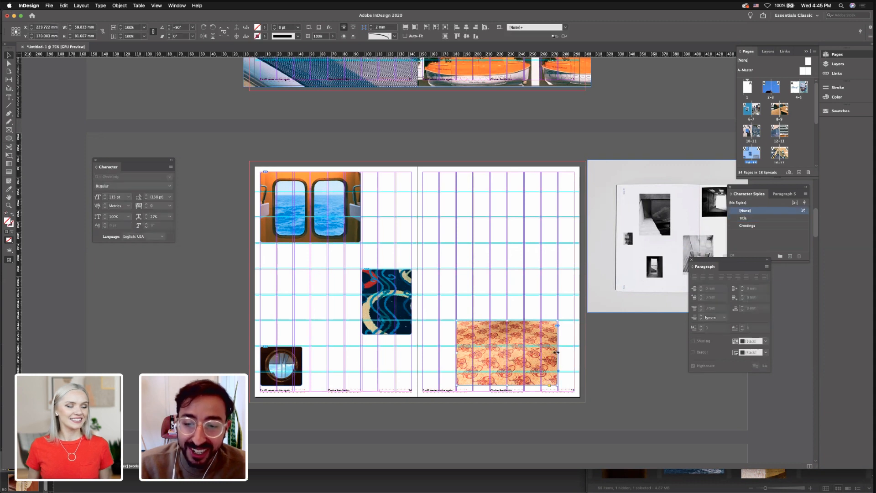
left_click_drag(557, 353, 549, 353)
key("super+z")
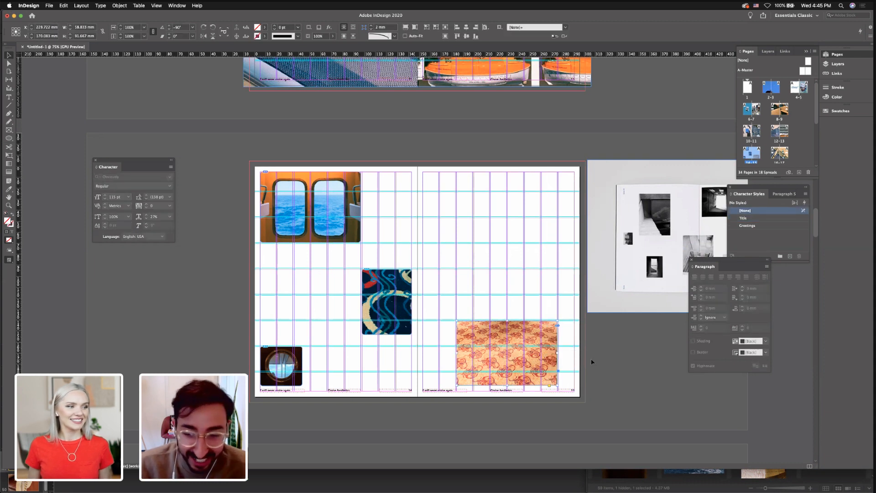
In the guide-free preview, enlarge the floral image inside its frame to about 189 by 253 mm and shift the pattern within the crop
left_click(617, 373)
key("w")
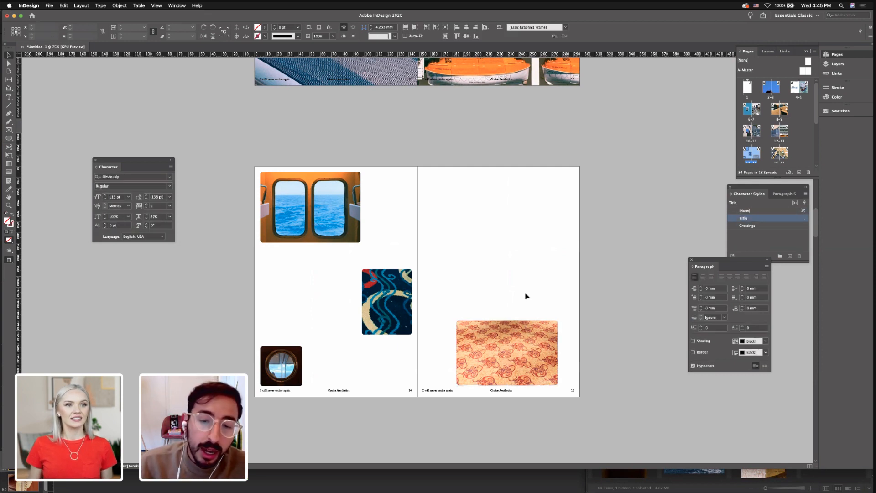
left_click(512, 348)
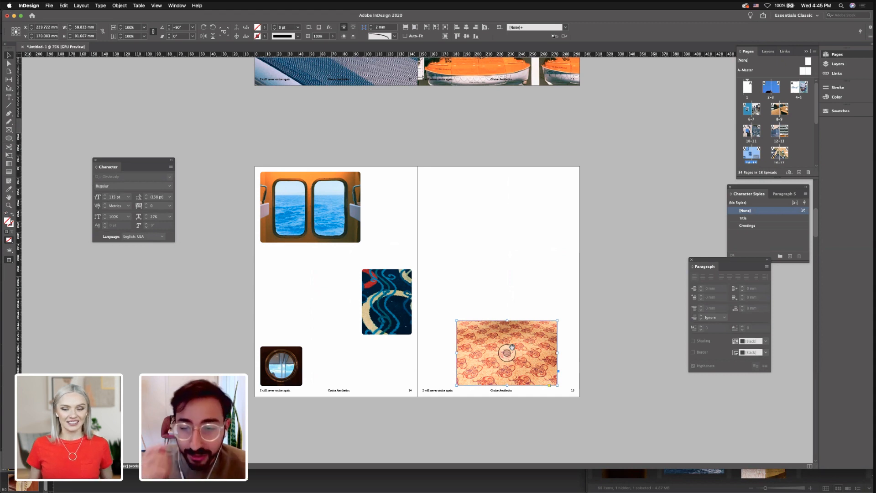
left_click(510, 351)
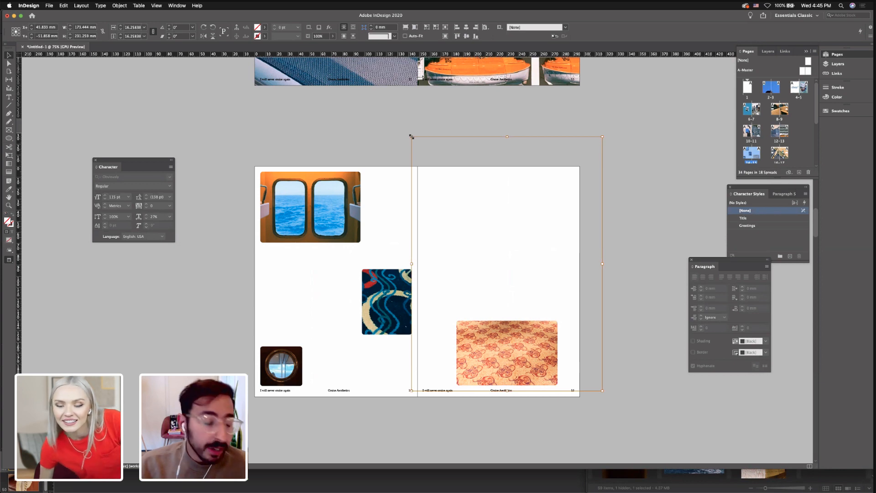
left_click_drag(411, 137, 403, 125)
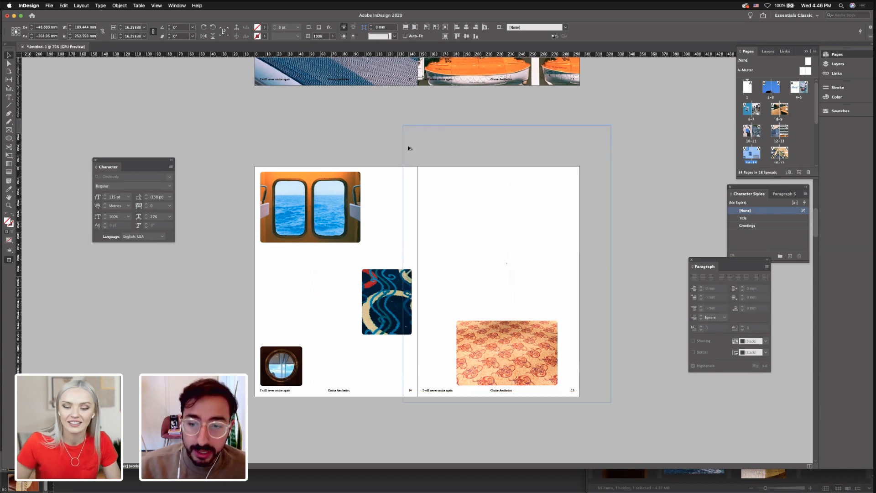
mouse_move(513, 343)
left_mouse_down()
mouse_move(506, 335)
mouse_move(501, 357)
mouse_move(501, 348)
left_mouse_up()
left_click(630, 329)
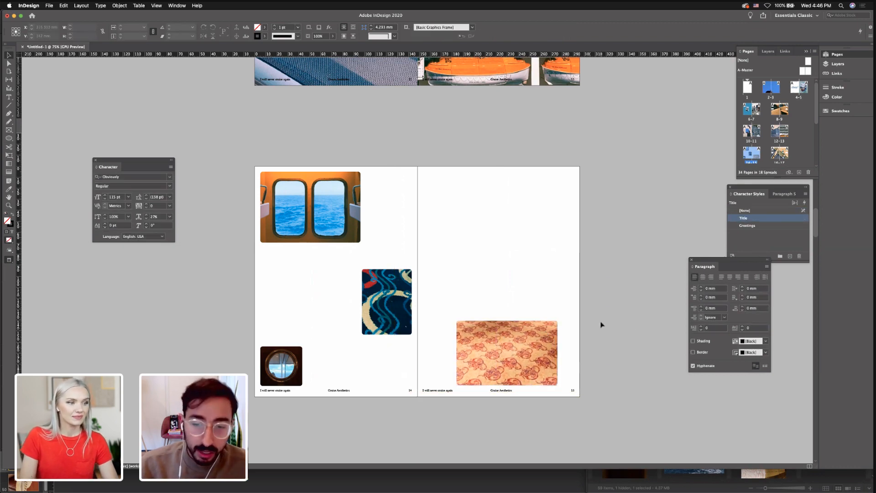
key("w")
key("w")
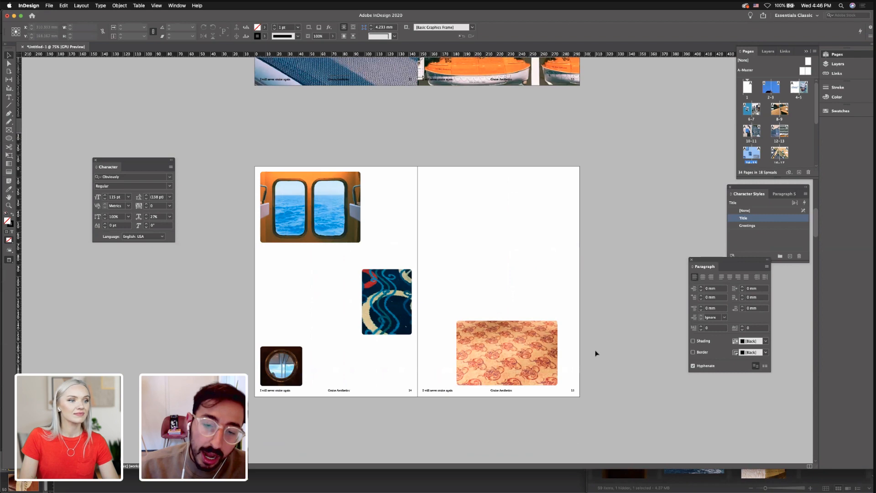
Compare the pages 14-15 spread with and without guides, and shorten the blue swirl carpet photo's frame to about 45 by 46 mm
key("w")
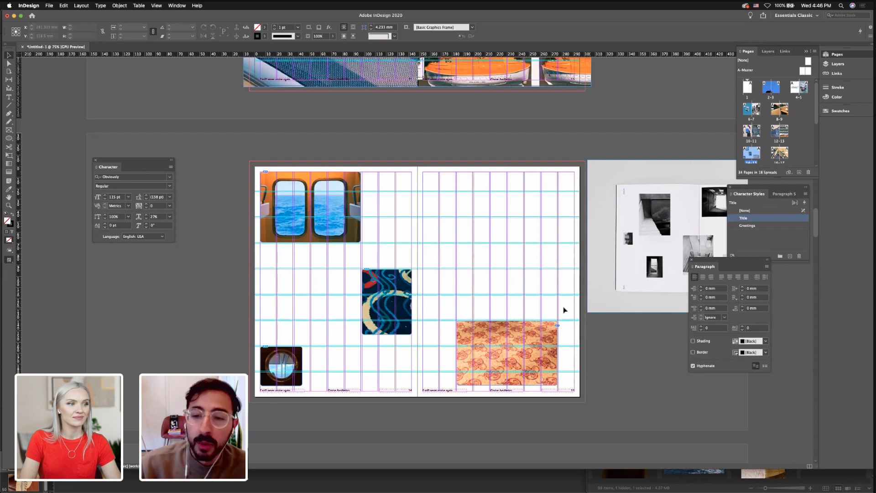
key("w")
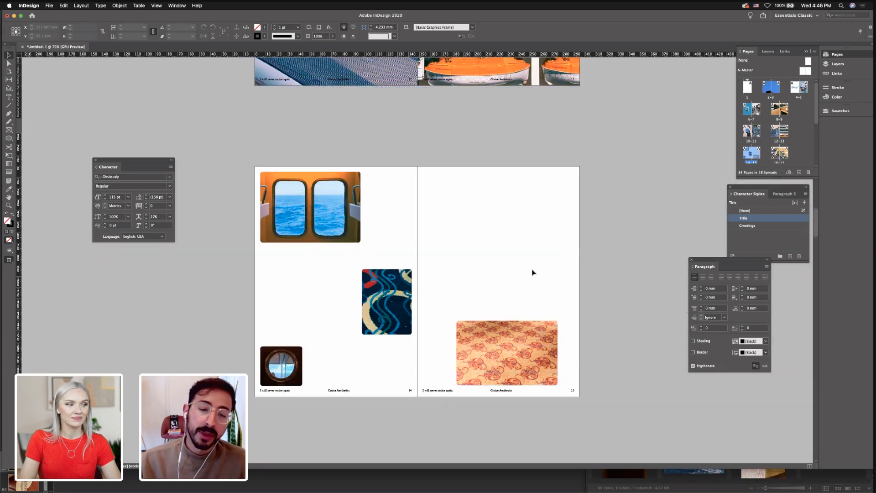
key("w")
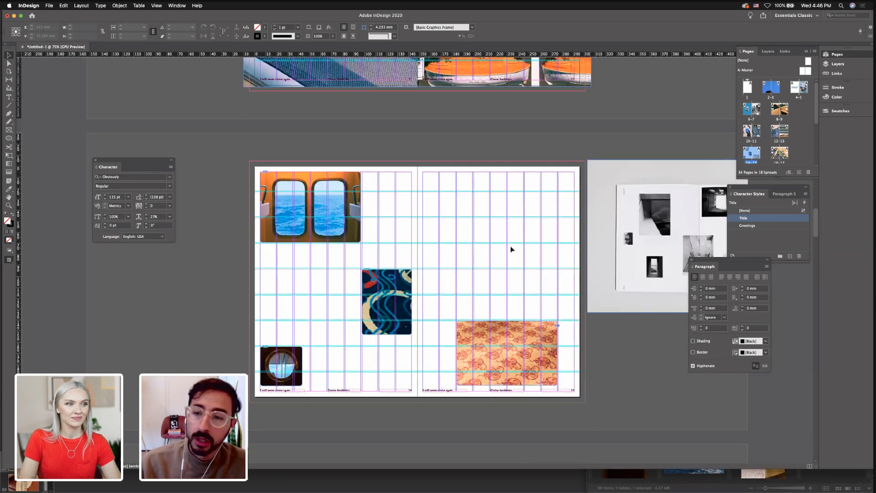
key("w")
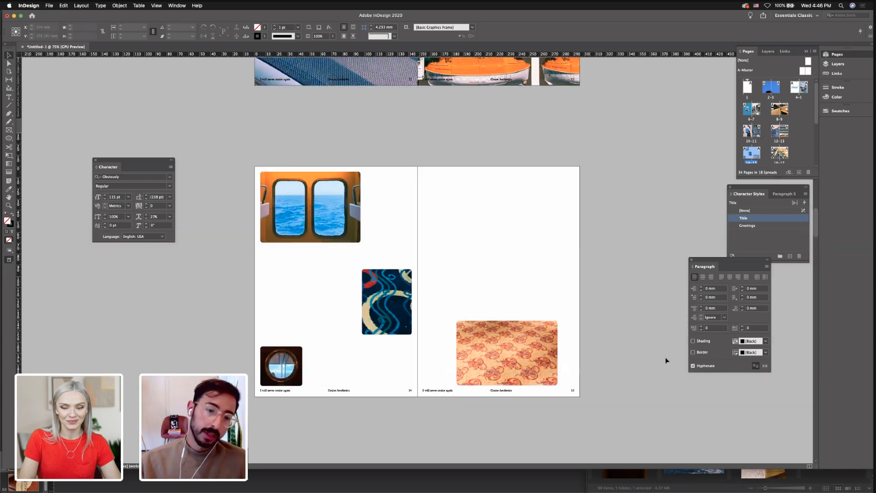
key("w")
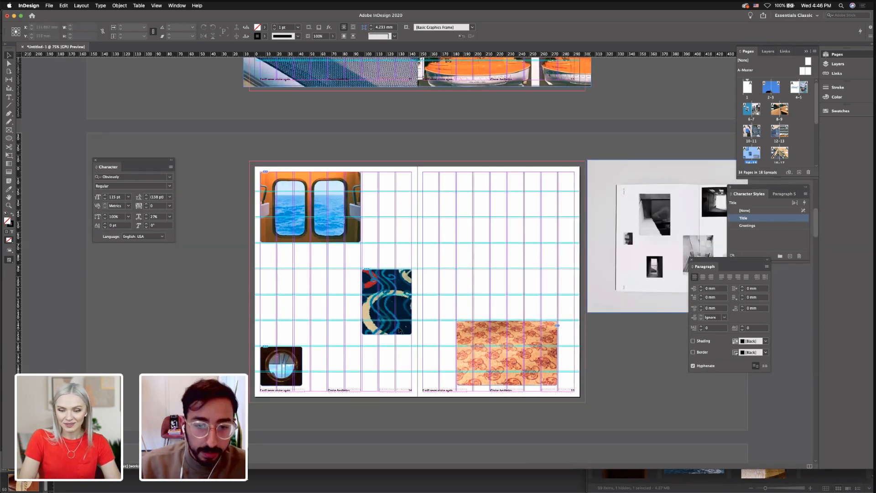
left_click(387, 332)
left_click_drag(387, 334, 388, 319)
left_click(492, 282)
key("w")
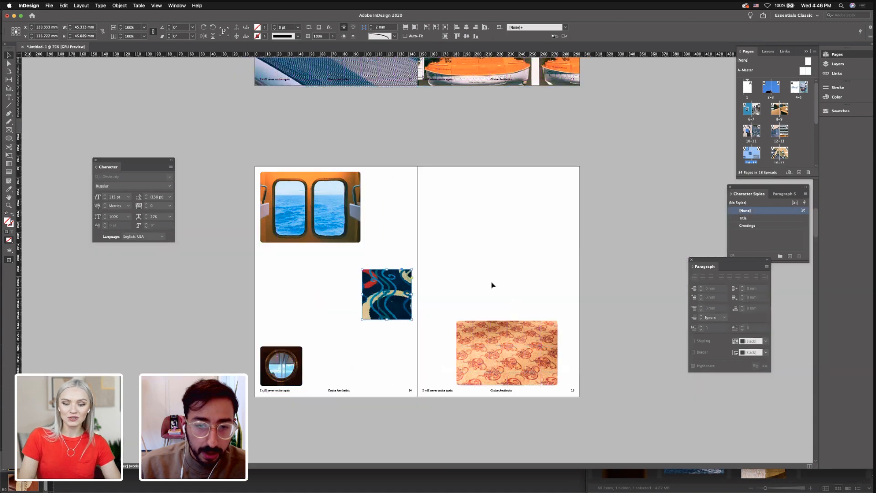
key("w")
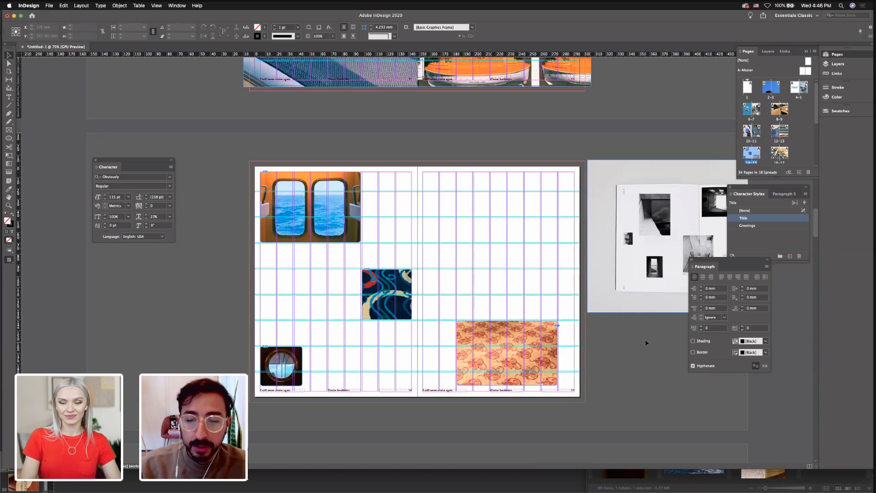
Switch to Adobe Bridge and look through the Photos folder for another pattern or interior image to add to page 15
left_click(595, 474)
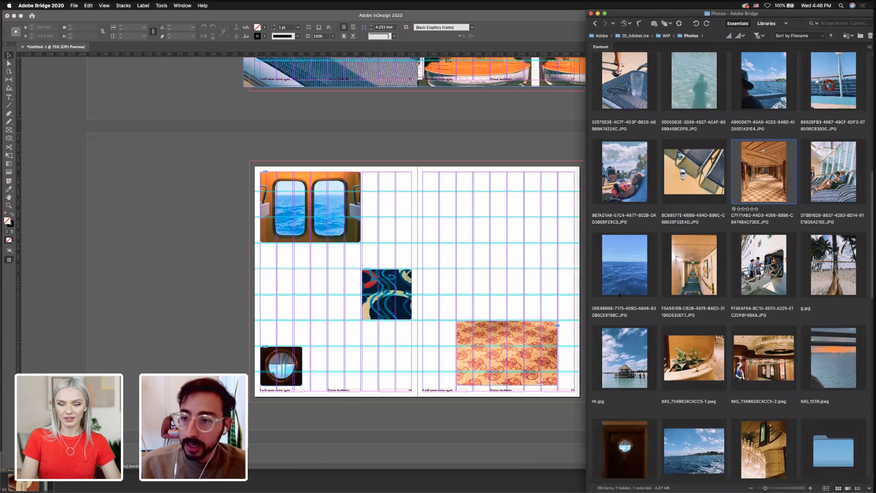
scroll(676, 272, "up", 5)
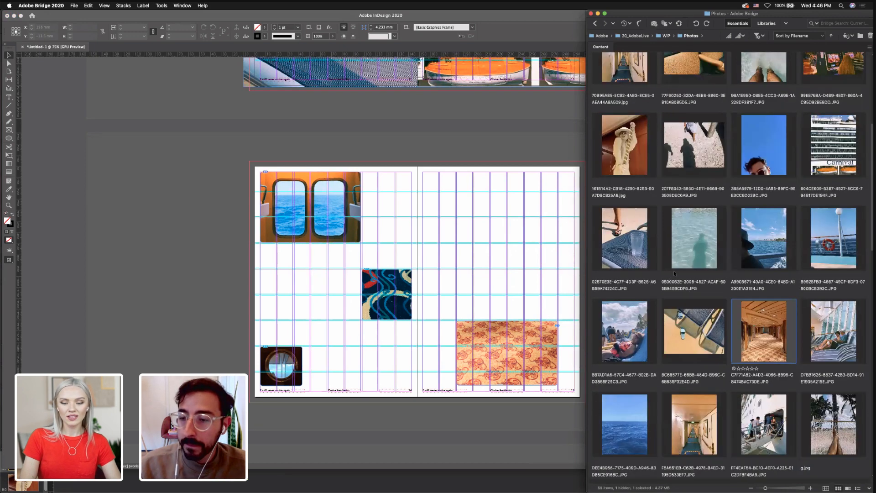
scroll(674, 278, "up", 2)
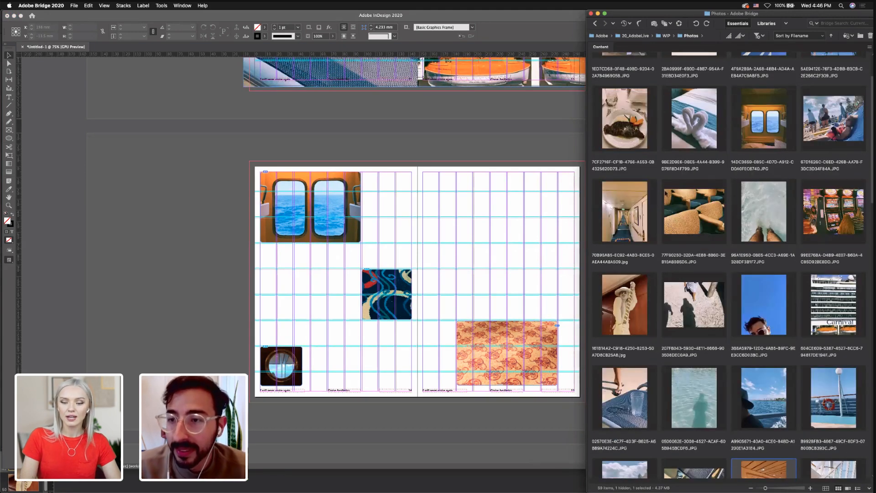
scroll(665, 193, "up", 2)
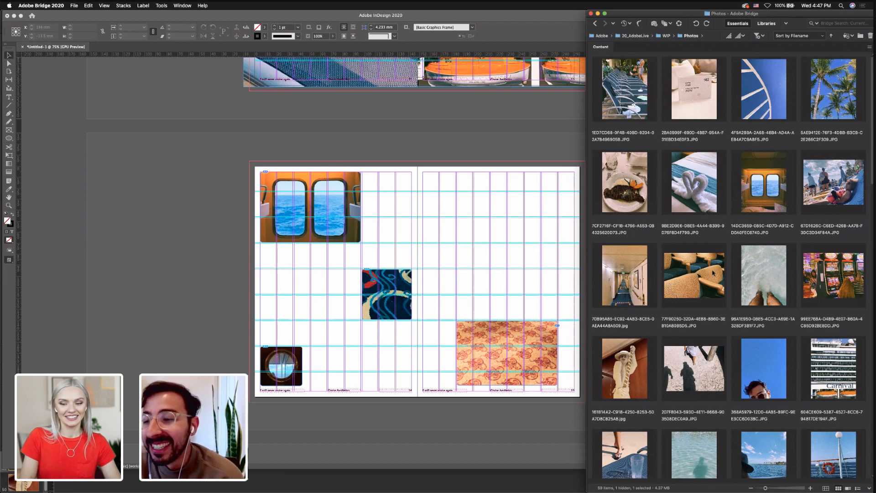
scroll(713, 272, "down", 5)
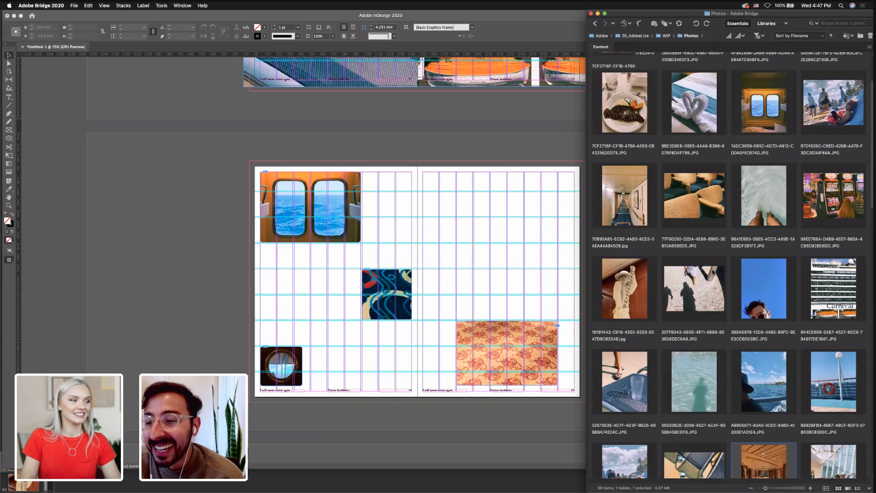
scroll(712, 273, "down", 10)
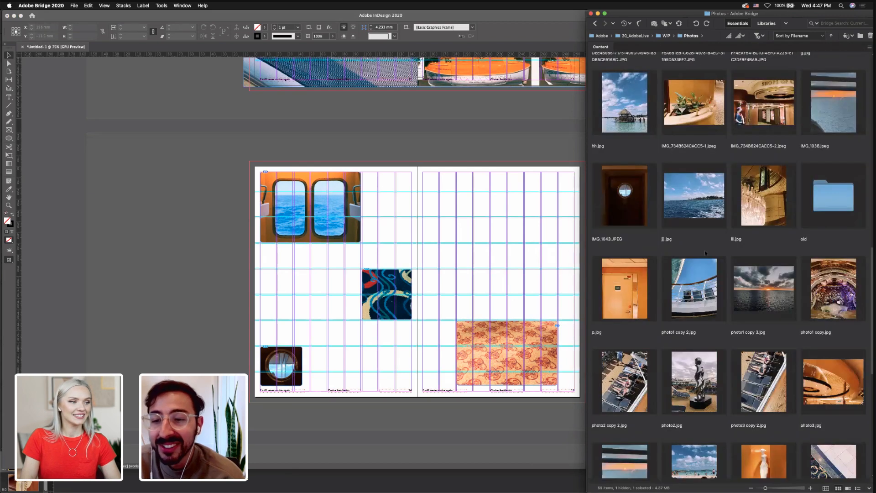
scroll(694, 267, "up", 3)
left_click(695, 267)
scroll(694, 267, "down", 5)
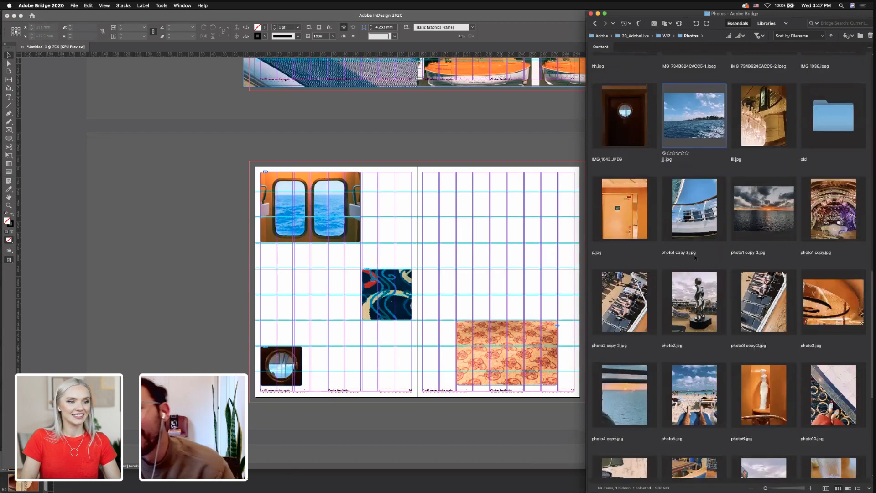
scroll(696, 264, "up", 3)
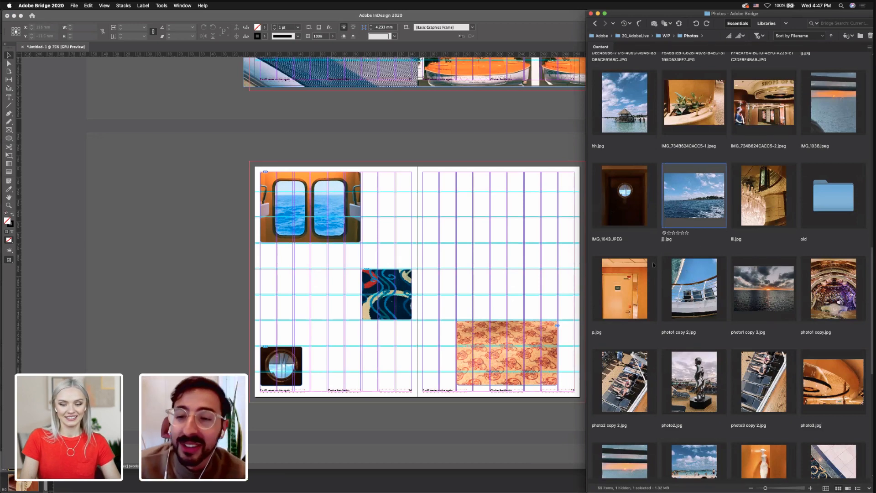
scroll(687, 292, "down", 3)
scroll(684, 285, "down", 3)
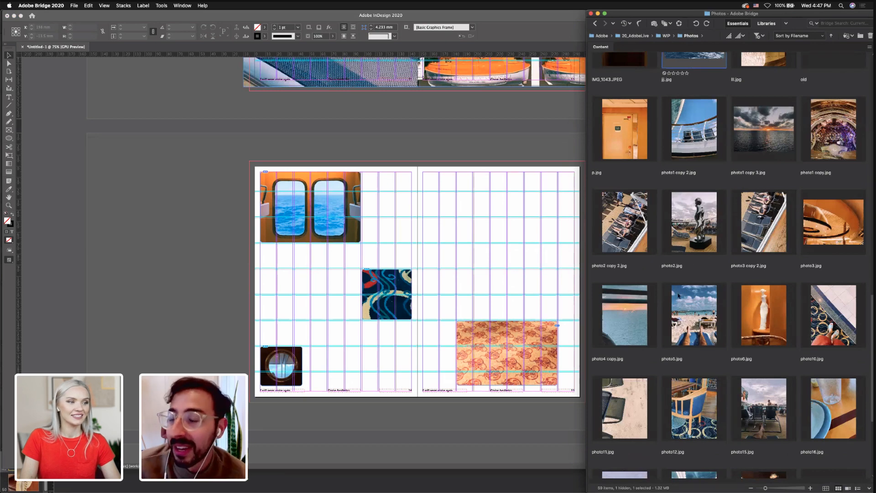
scroll(678, 296, "down", 4)
scroll(679, 296, "up", 4)
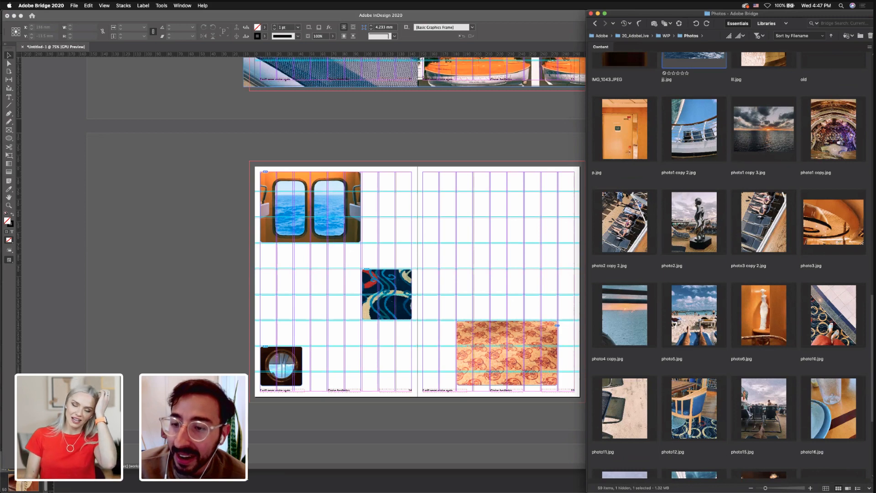
scroll(772, 271, "up", 5)
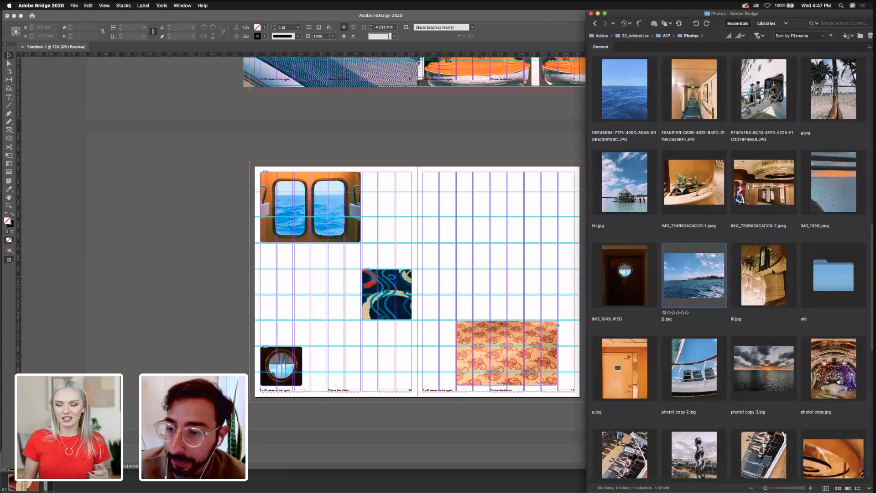
scroll(774, 272, "up", 2)
scroll(698, 282, "up", 4)
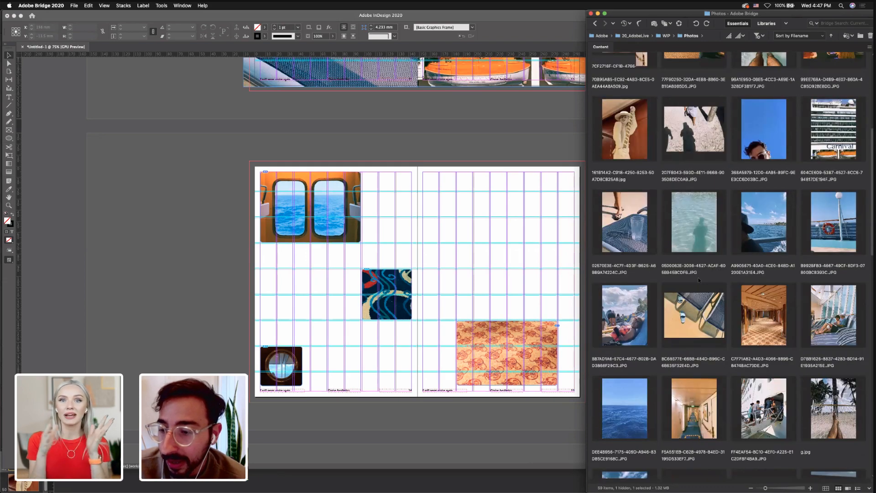
scroll(698, 278, "up", 5)
scroll(699, 279, "up", 2)
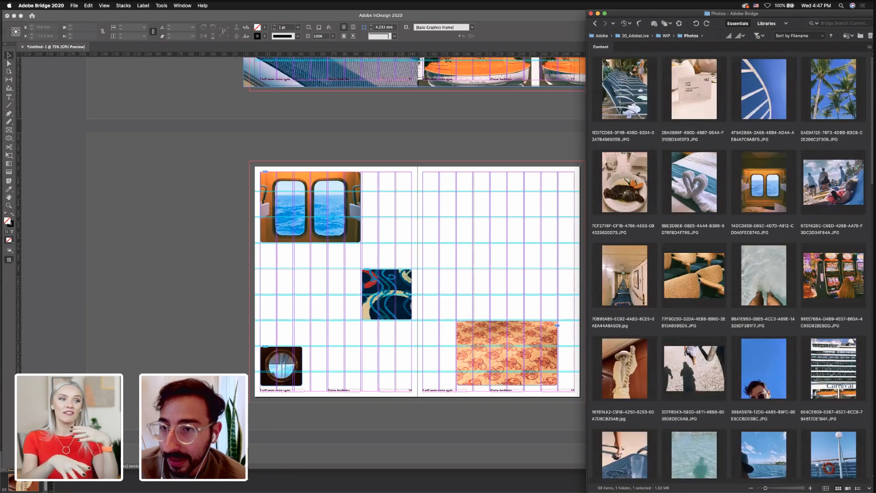
scroll(826, 437, "down", 15)
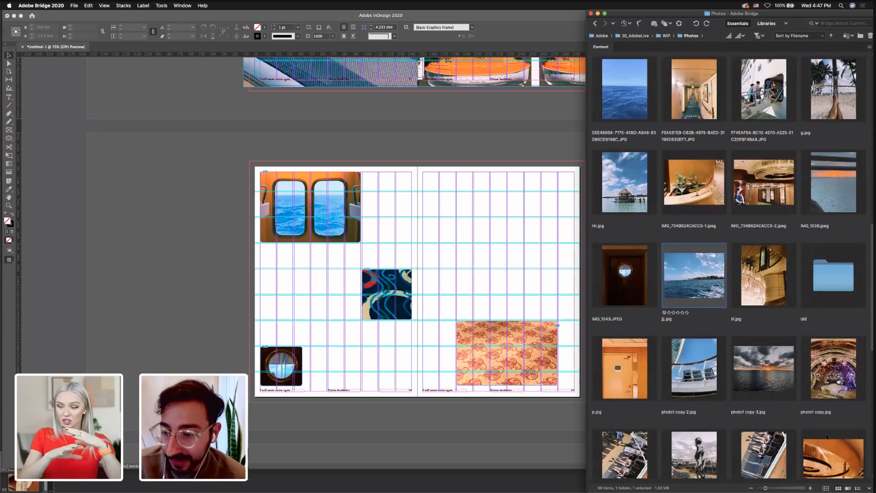
scroll(827, 437, "down", 7)
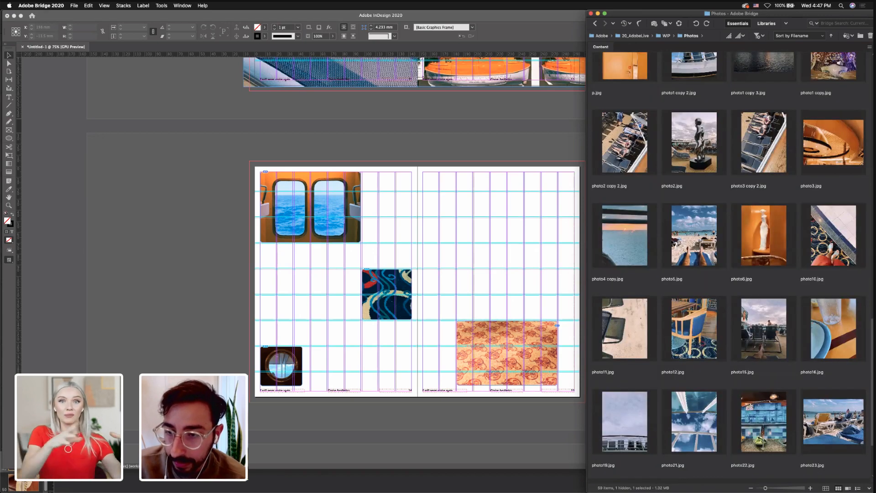
scroll(641, 306, "up", 8)
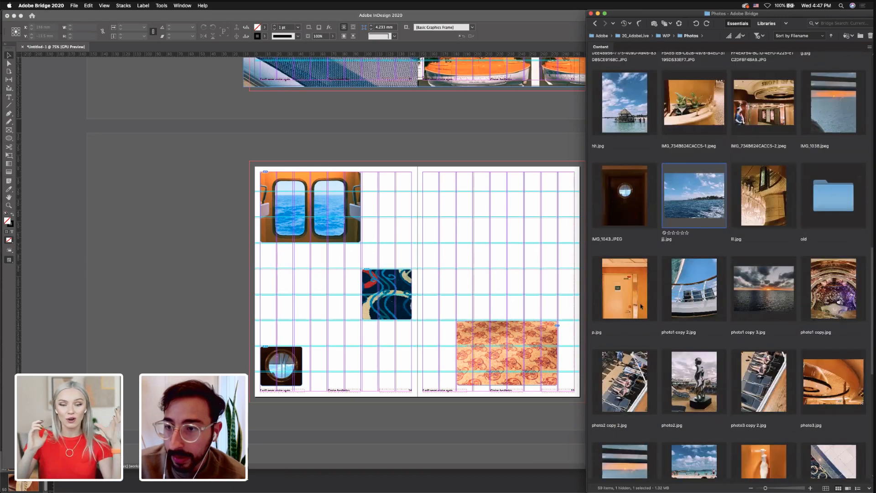
scroll(640, 303, "up", 12)
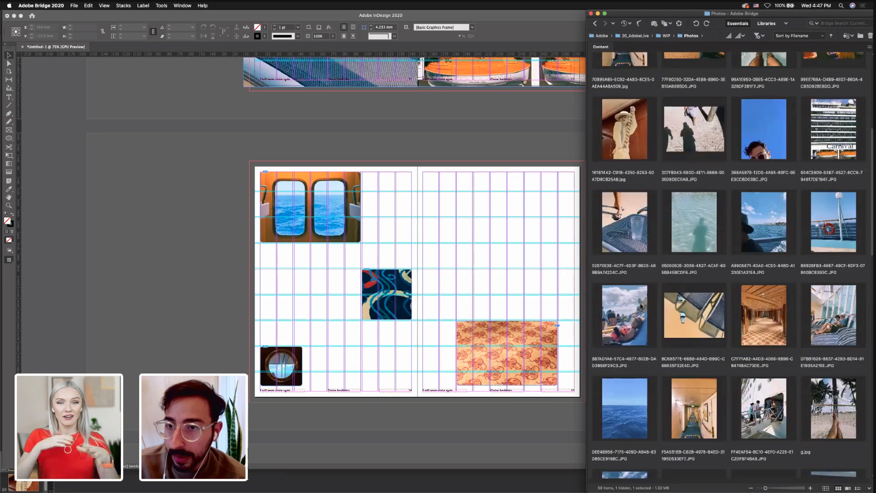
scroll(662, 244, "up", 3)
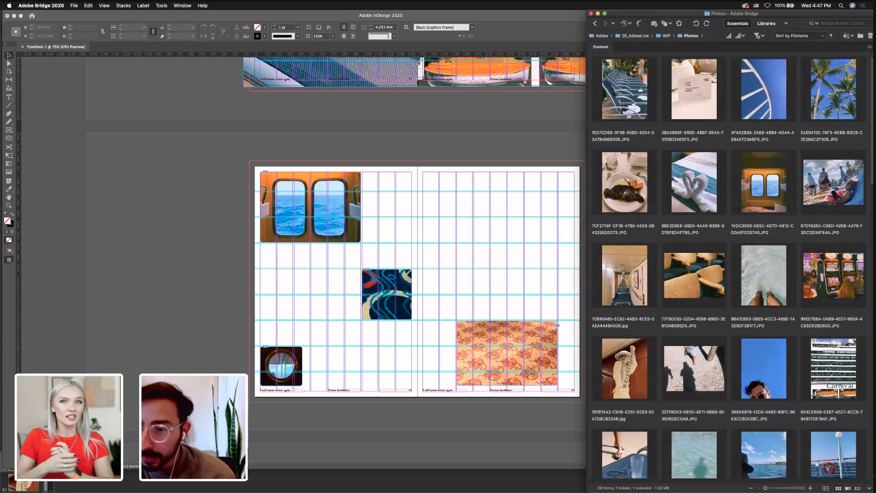
scroll(860, 195, "down", 10)
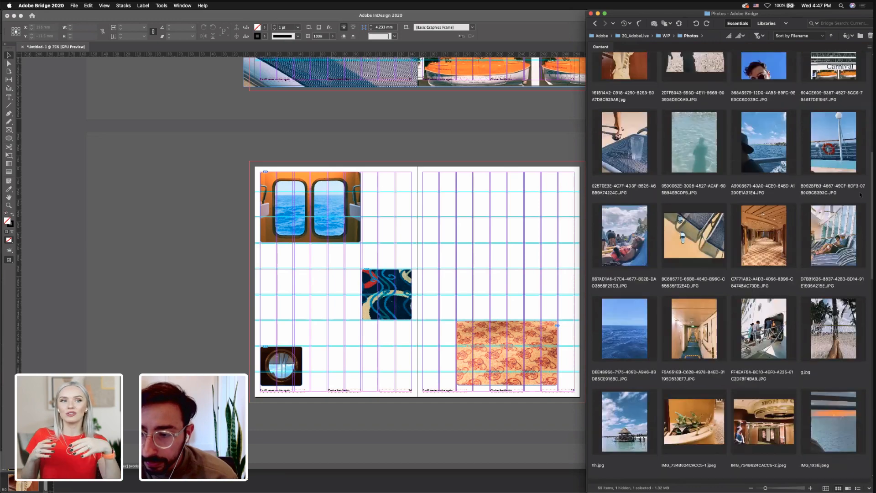
scroll(814, 200, "down", 8)
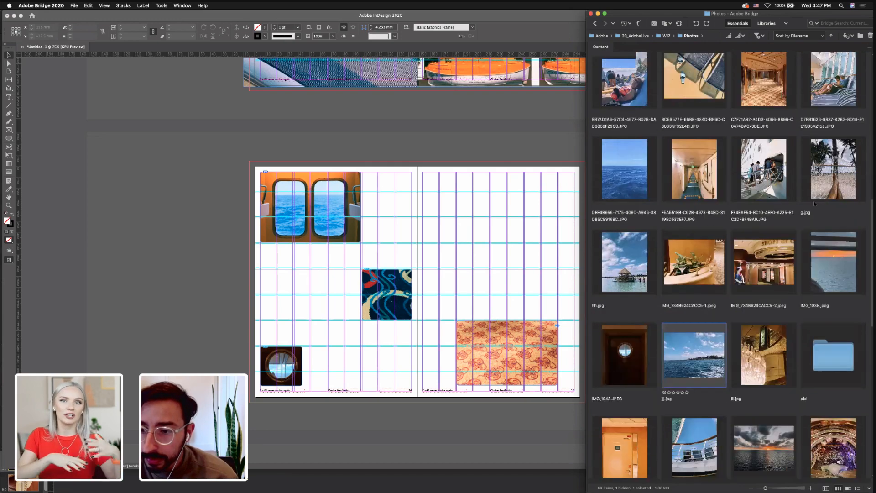
scroll(815, 204, "down", 12)
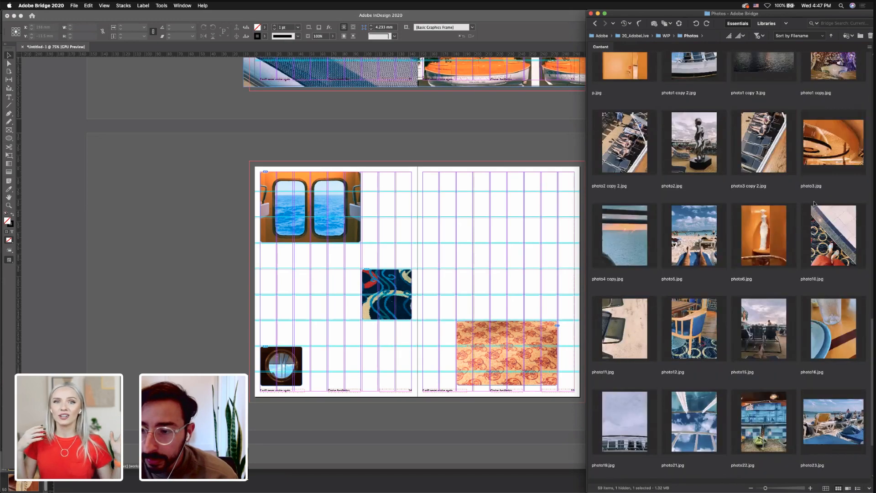
Place the photo with the teal diamond-pattern band on page 15 and crop its frame to the band, about 86 by 44.5 mm
left_click_drag(687, 434, 516, 249)
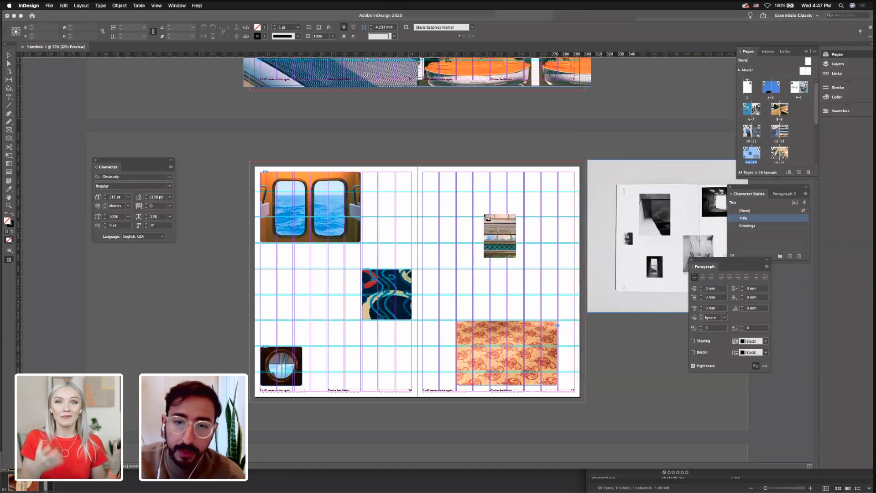
left_click_drag(464, 194, 558, 319)
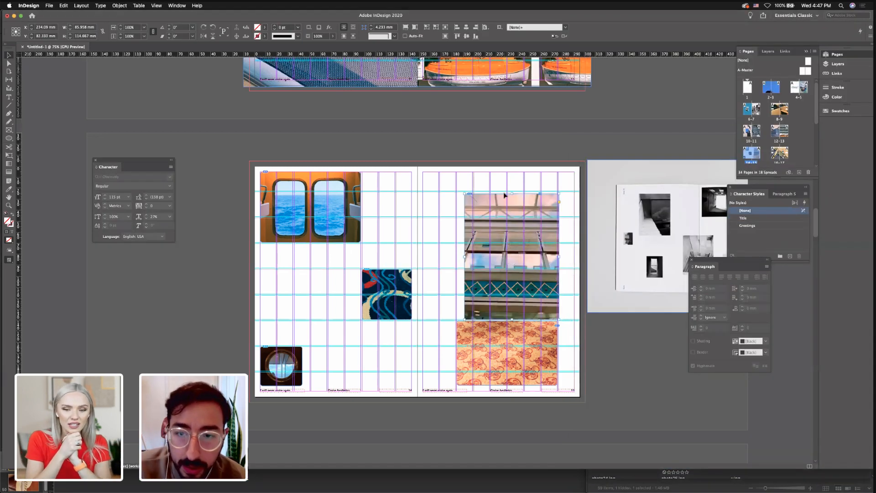
left_click_drag(512, 274, 512, 275)
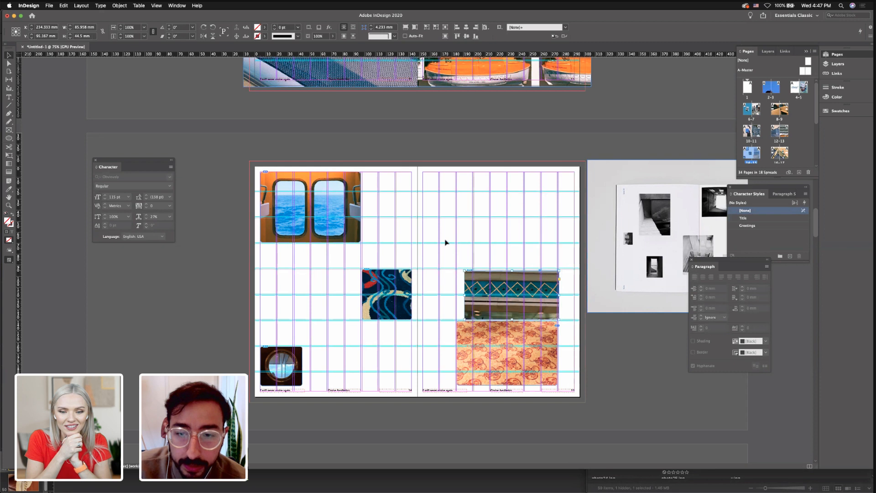
left_click_drag(446, 242, 485, 235)
left_click_drag(506, 290, 494, 235)
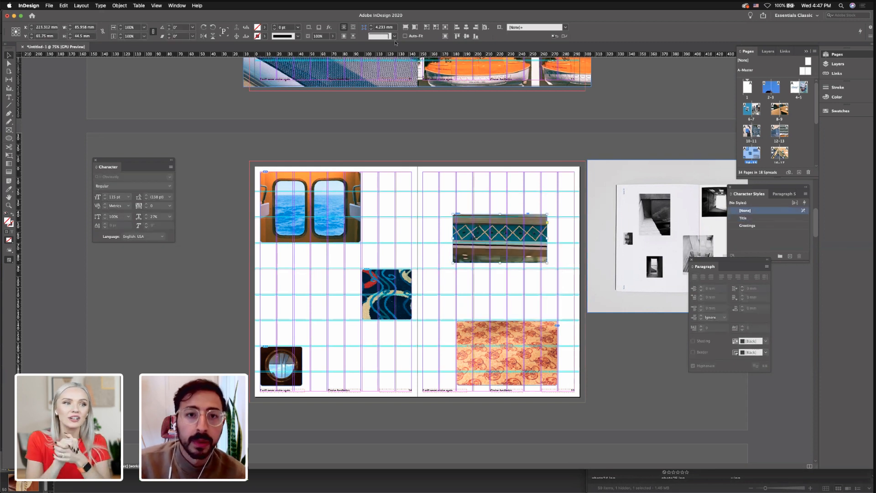
Give the teal band photo rounded corners with a 2 mm radius and move it to the upper-left margin corner of page 15
left_click(391, 37)
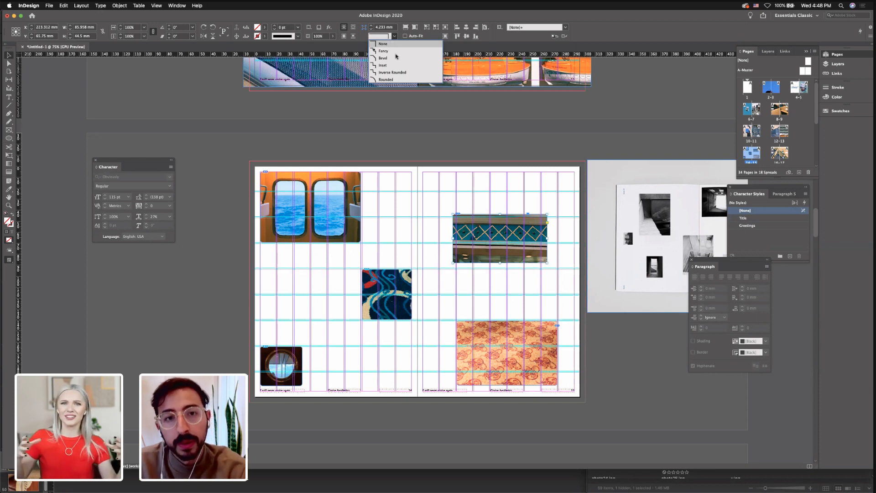
left_click(386, 79)
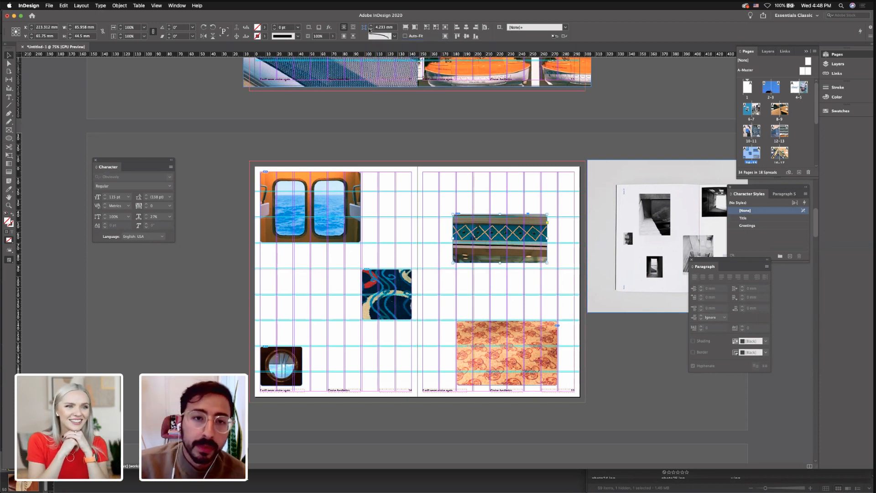
left_click_drag(479, 229, 449, 187)
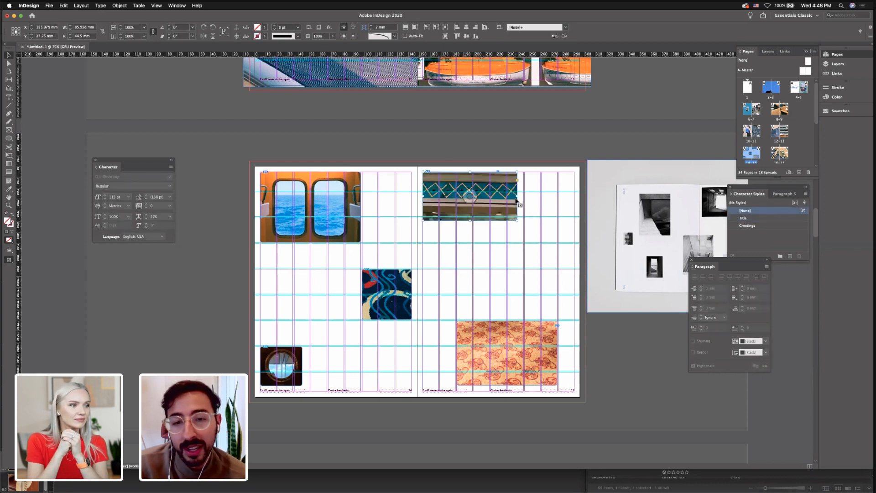
Narrow the teal band photo's frame to about 76 mm, enlarge the image inside to about 23% and rotate it slightly to straighten the pattern
left_click_drag(517, 201, 465, 209)
left_click(524, 203)
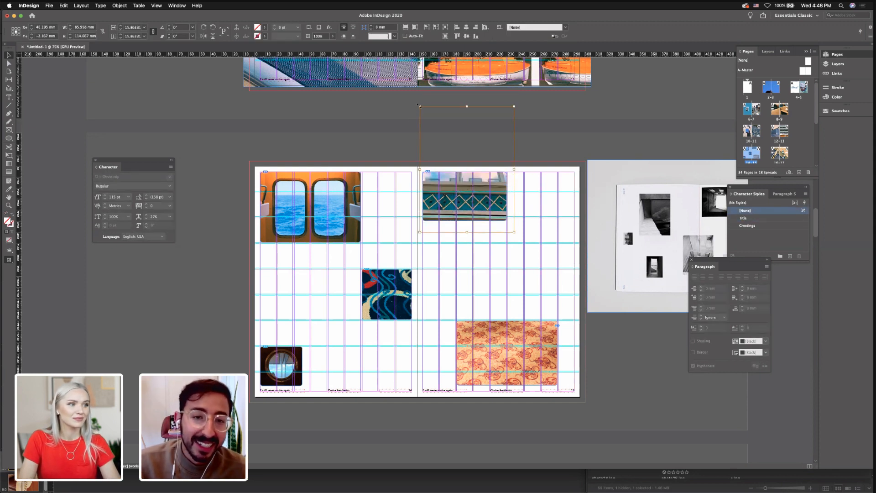
left_click_drag(419, 106, 399, 78)
left_click_drag(460, 217, 458, 192)
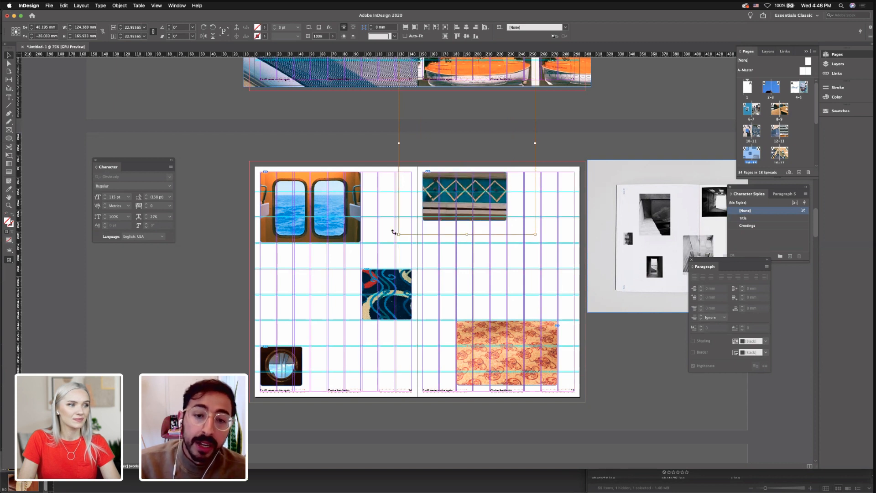
left_click_drag(395, 231, 405, 237)
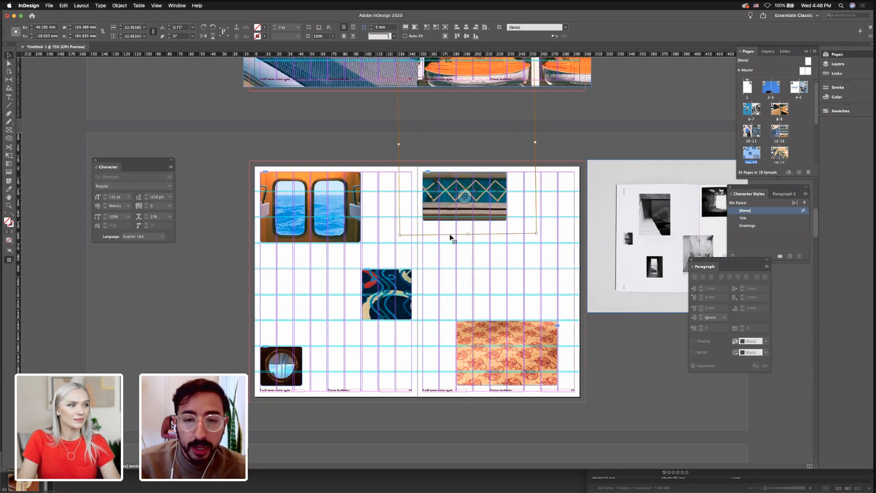
left_click(466, 242)
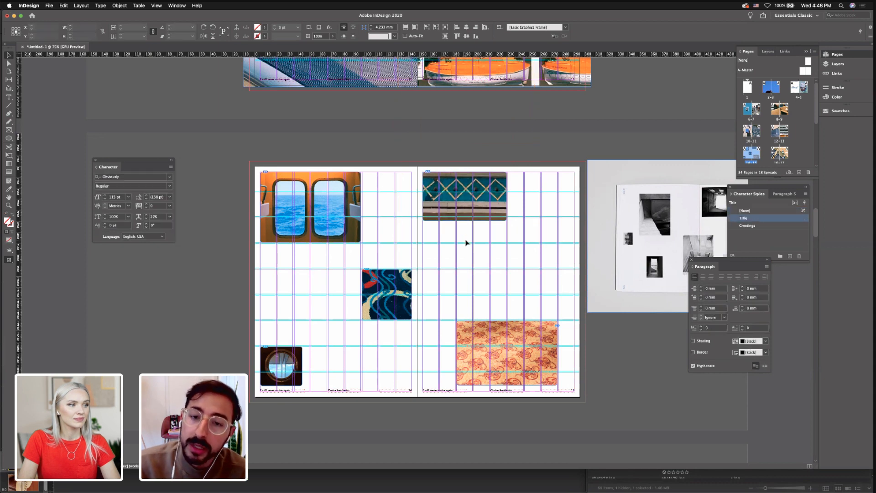
Trim the bottom of the teal band photo's frame on page 15 to make it about 41 mm high
key("w")
key("w")
left_click(465, 221)
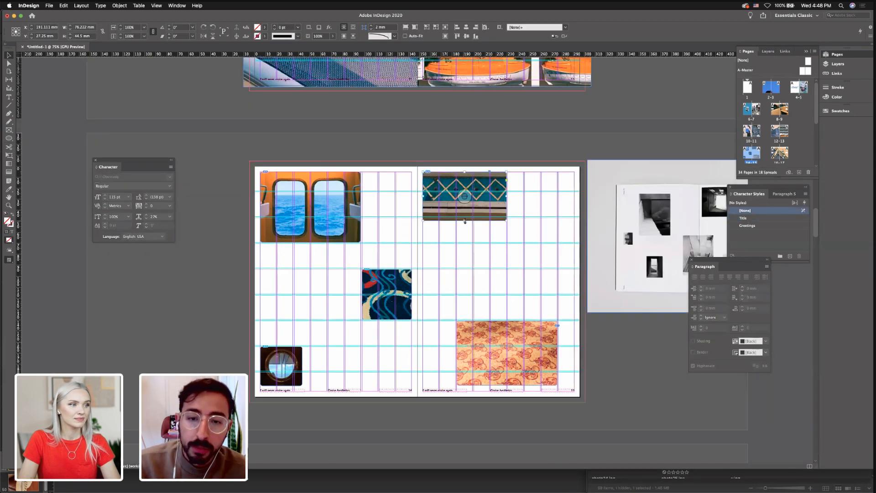
left_click_drag(465, 221, 465, 216)
left_click(451, 239)
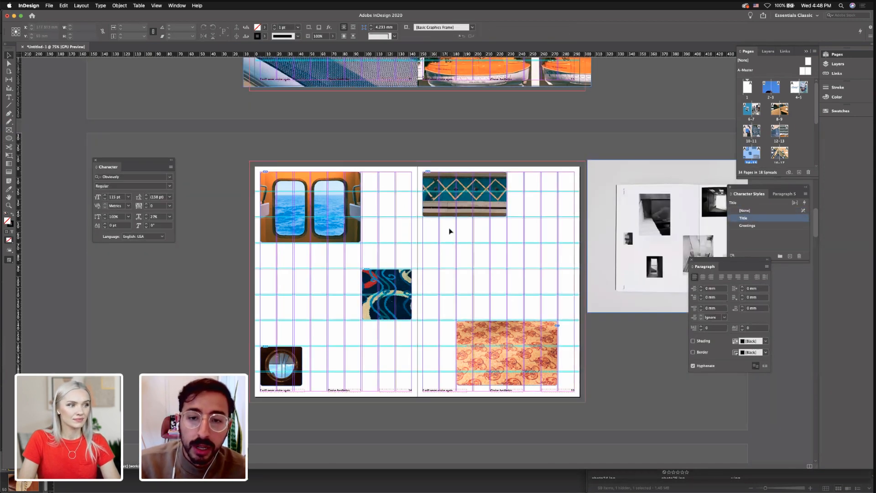
Narrow the teal band photo's frame to about 61 mm wide and check the spread without guides
left_click(422, 192)
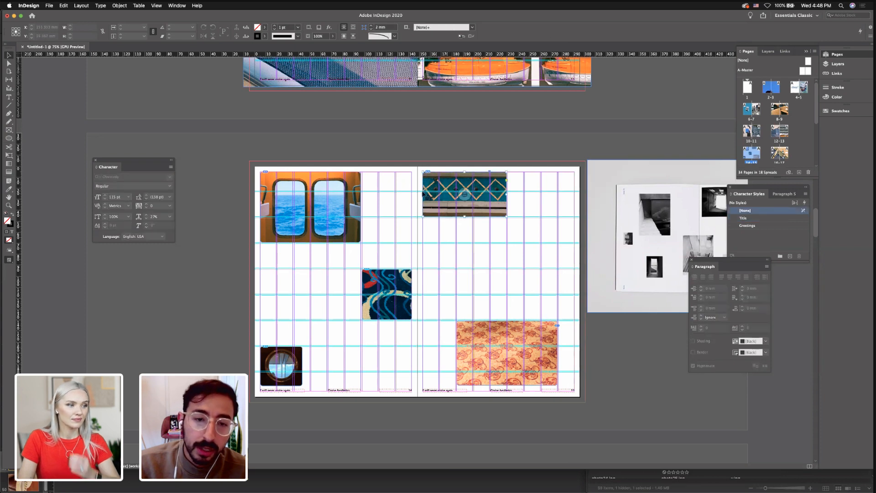
left_click(423, 194)
left_click(517, 197)
left_click(505, 200)
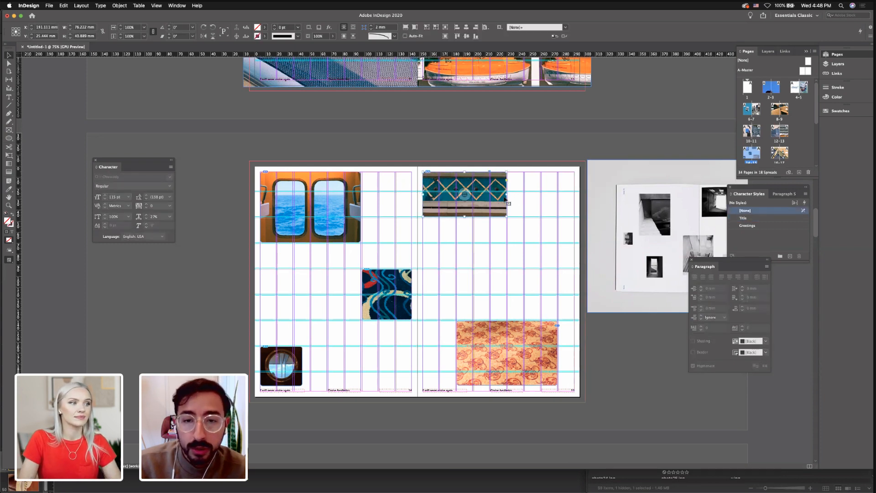
mouse_move(507, 201)
left_mouse_down()
mouse_move(525, 201)
mouse_move(489, 201)
left_mouse_up()
left_click(482, 256)
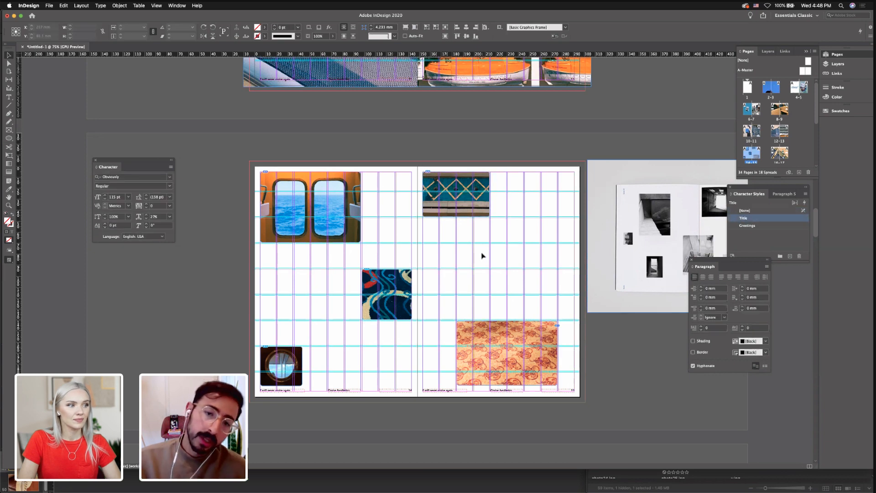
key("w")
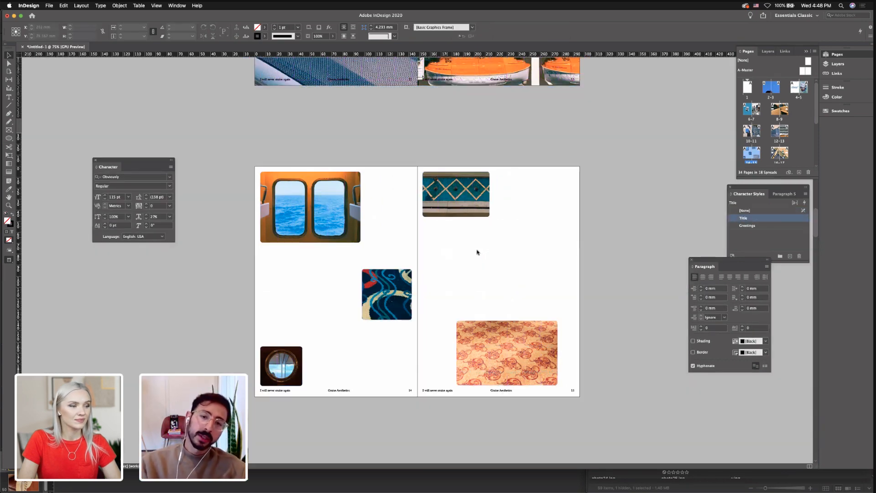
key("w")
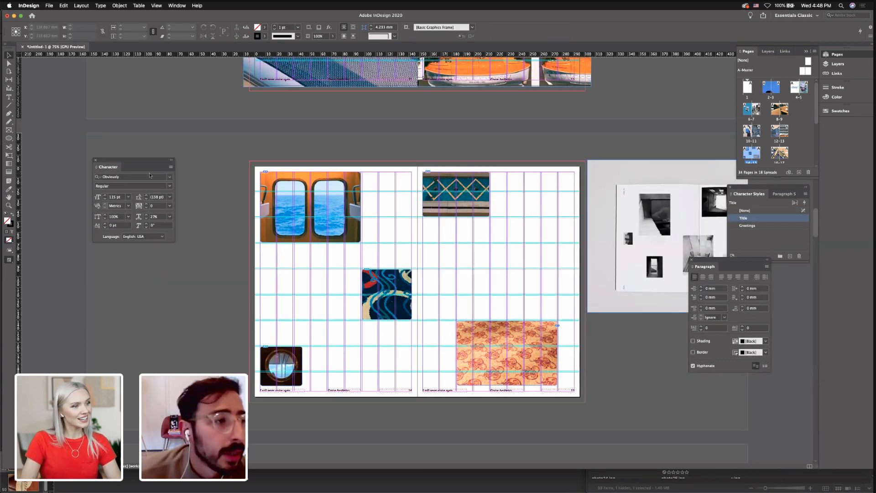
Draw an empty spacer frame about 14.7 by 5 mm at the top of page 15 and test it beside the teal band photo
left_click(8, 131)
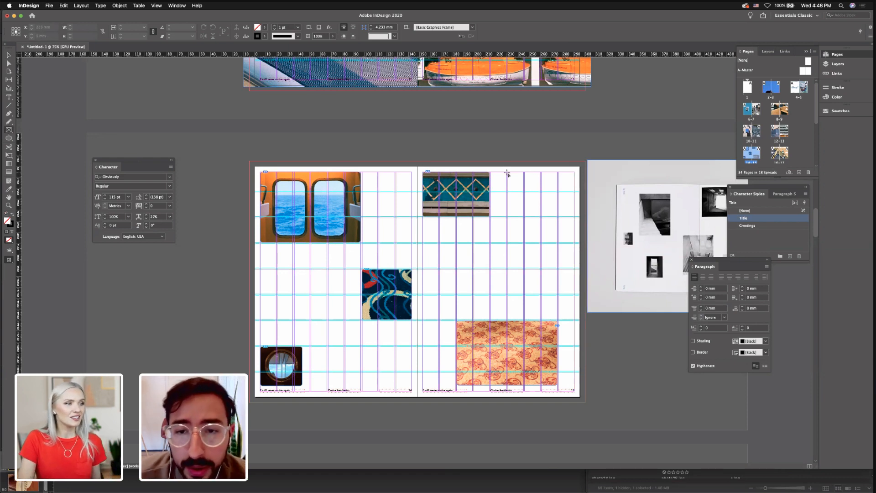
left_click_drag(507, 172, 524, 167)
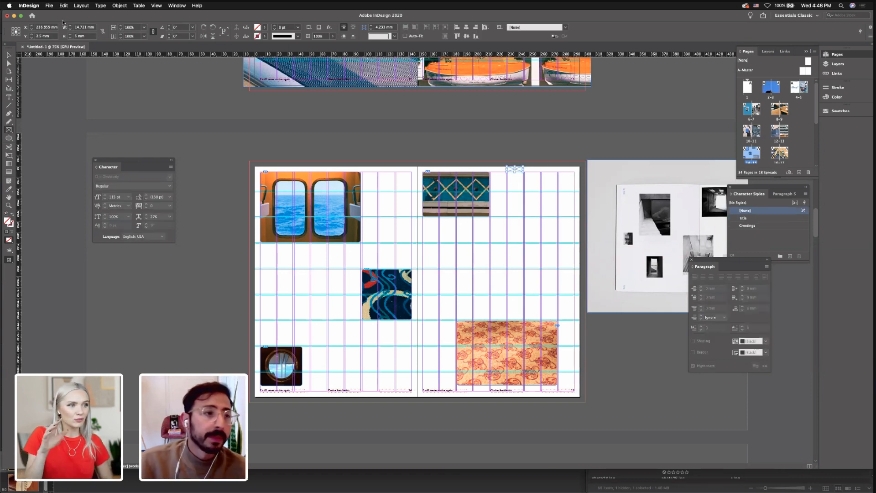
left_click(6, 57)
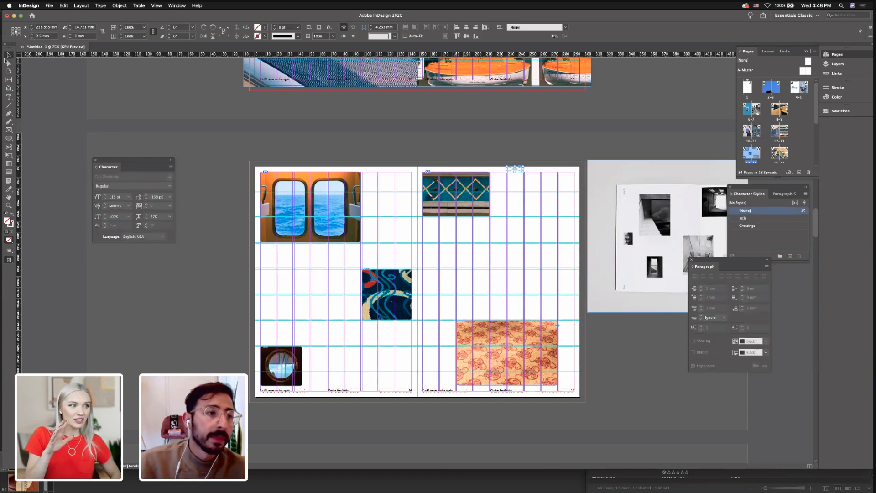
mouse_move(506, 173)
left_mouse_down()
mouse_move(512, 198)
mouse_move(495, 180)
left_mouse_up()
left_click(518, 170)
left_click(494, 180)
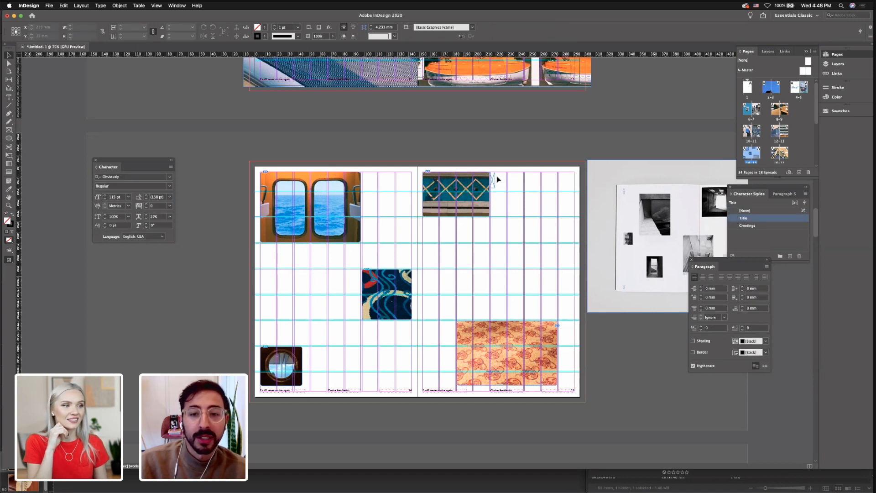
left_click_drag(495, 181, 529, 182)
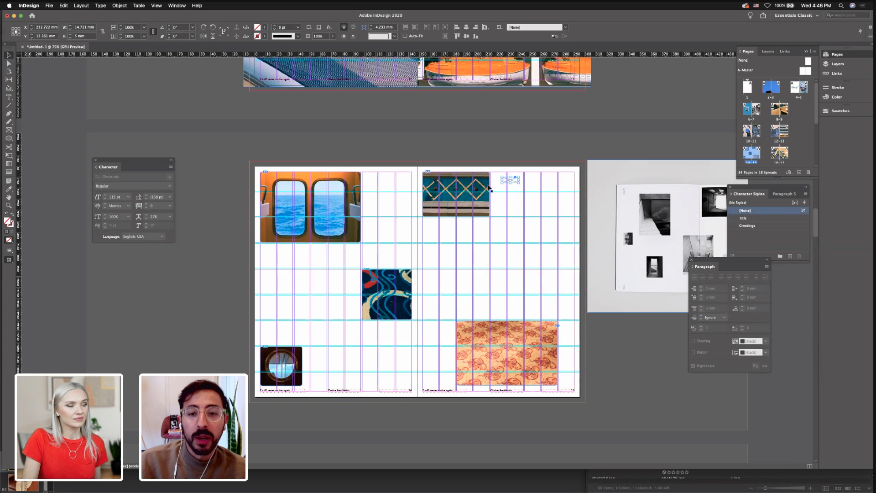
left_click(478, 204)
left_click_drag(437, 207, 504, 207)
key("w")
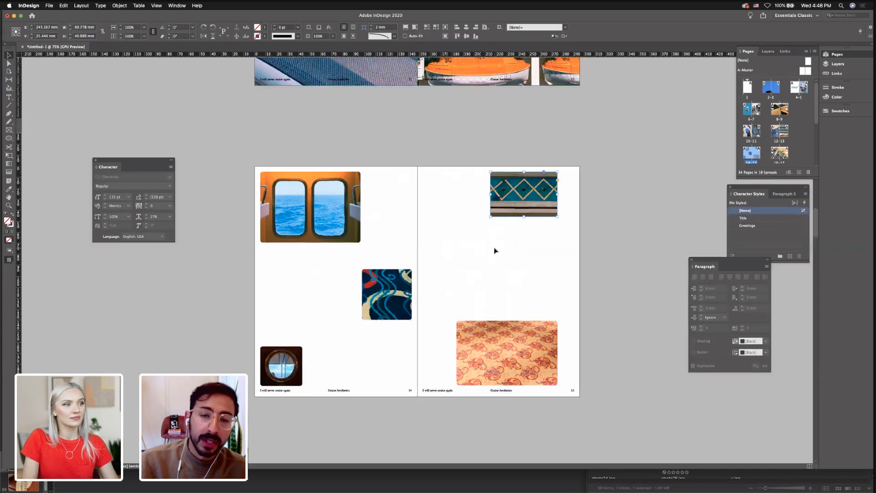
key("super+z")
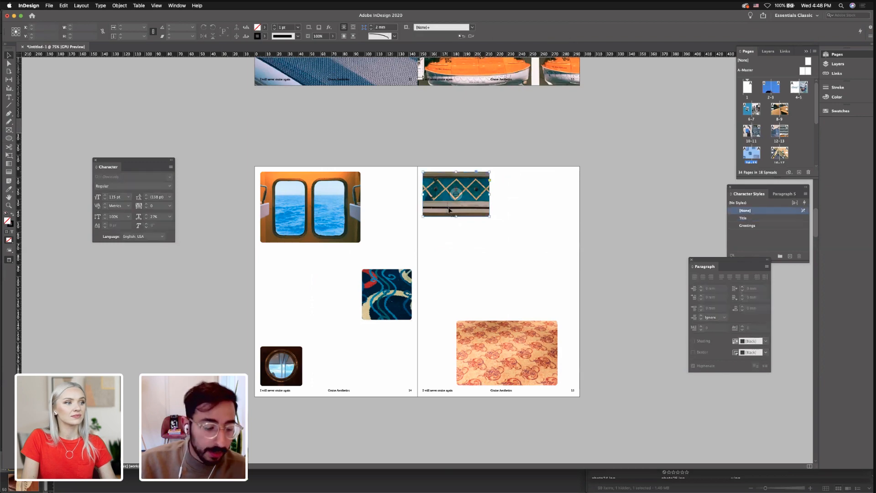
Duplicate the teal band photo to the right of the original on page 15, compare the spread without guides, and undo the copy's last shift
key("w")
left_click_drag(441, 212, 510, 210)
key("w")
key("w")
left_click(487, 260)
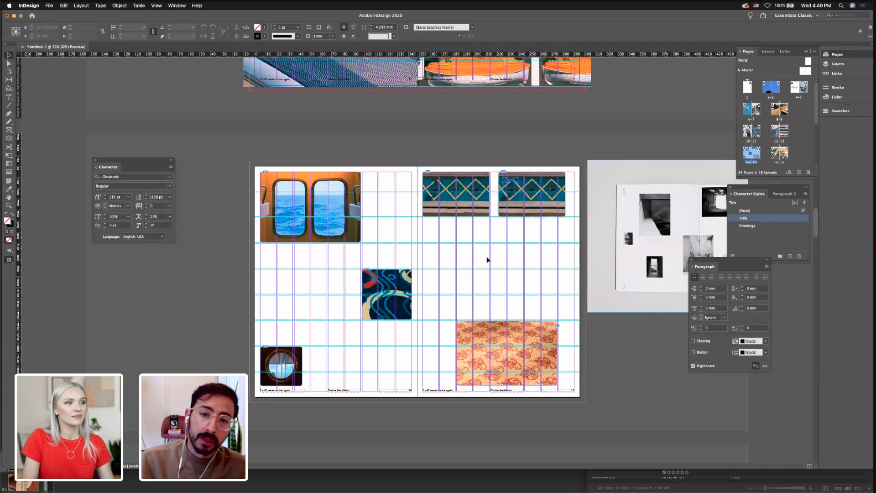
key("w")
key("w")
key("ctrl+z")
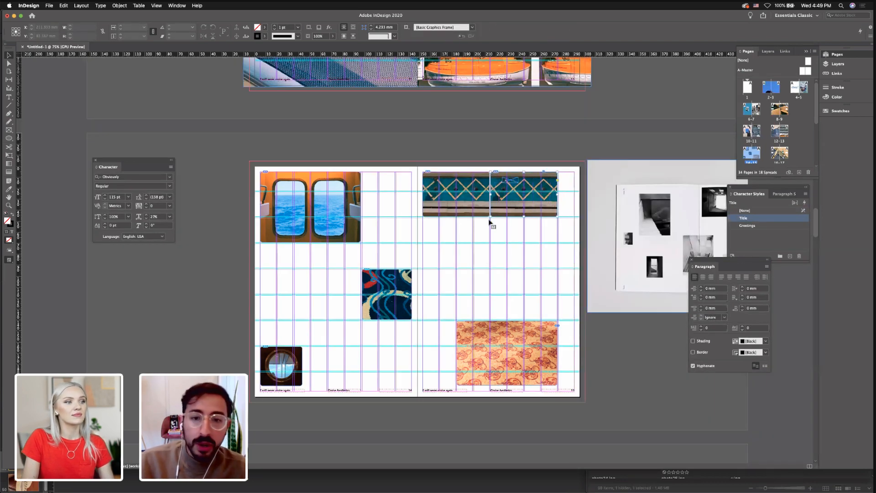
Use the spacer frame, turned upright, to set a 5 mm gap between the teal band photo and its copy
left_click_drag(509, 181, 511, 170)
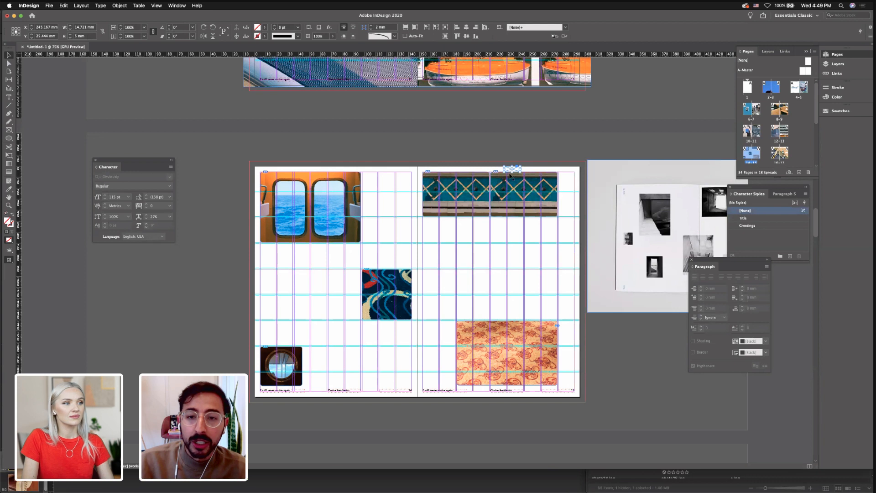
left_click_drag(504, 199, 533, 200)
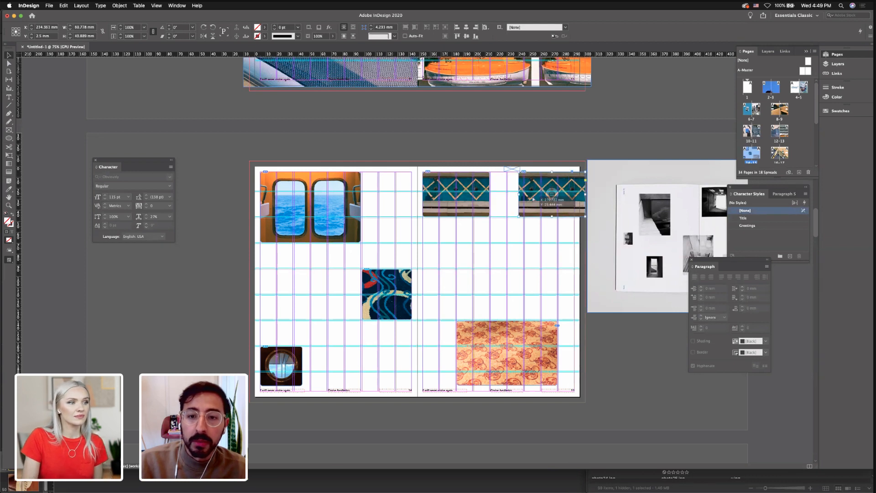
left_click(514, 165)
left_click_drag(514, 165, 513, 191)
left_click(506, 186)
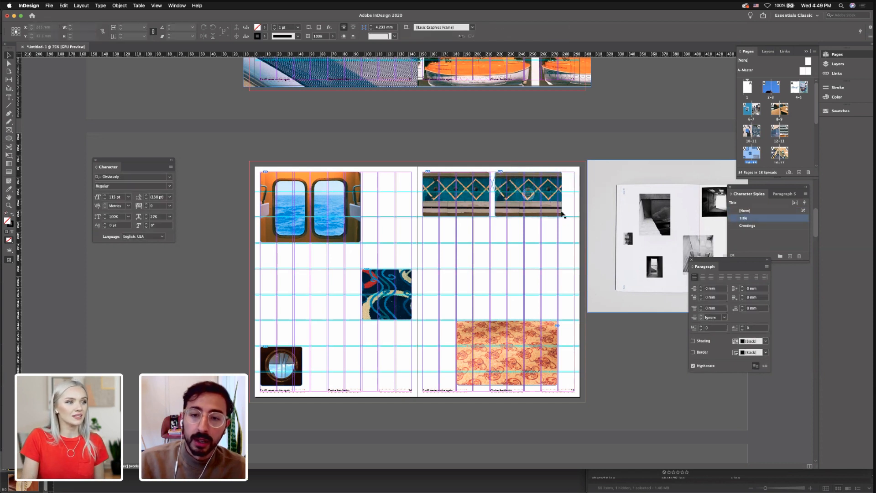
Crop the copied photo's frame from its lower-right corner to a smaller rectangle and view the spread without guides
left_click_drag(562, 216, 516, 188)
left_click(524, 241)
key("w")
left_click(566, 209)
left_click(512, 198)
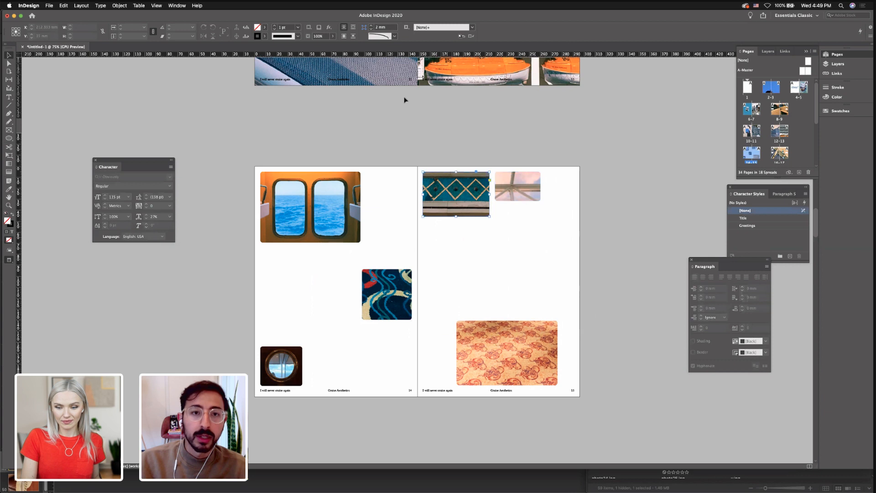
Switch to Adobe Bridge, replace the image in the small copied frame with photo22.jpg, and reposition its blue tile pattern within the crop
left_click(522, 162)
left_click(518, 187)
left_click(602, 269)
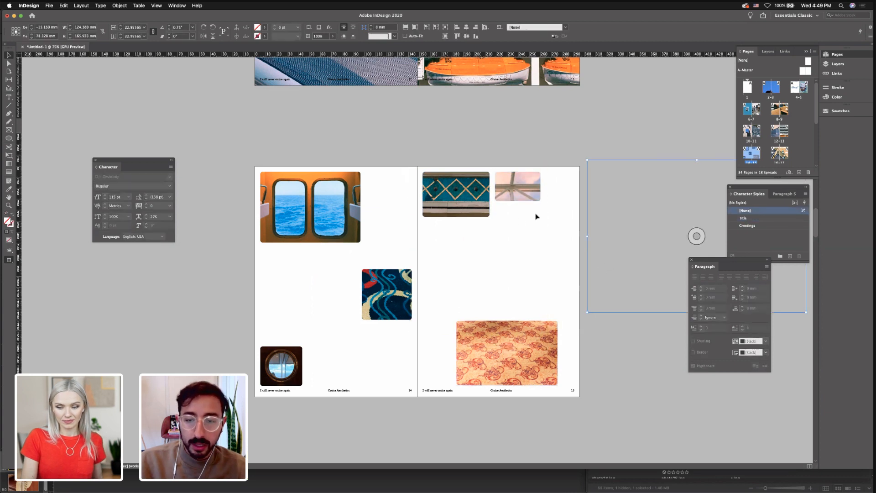
left_click(519, 187)
left_click(550, 208)
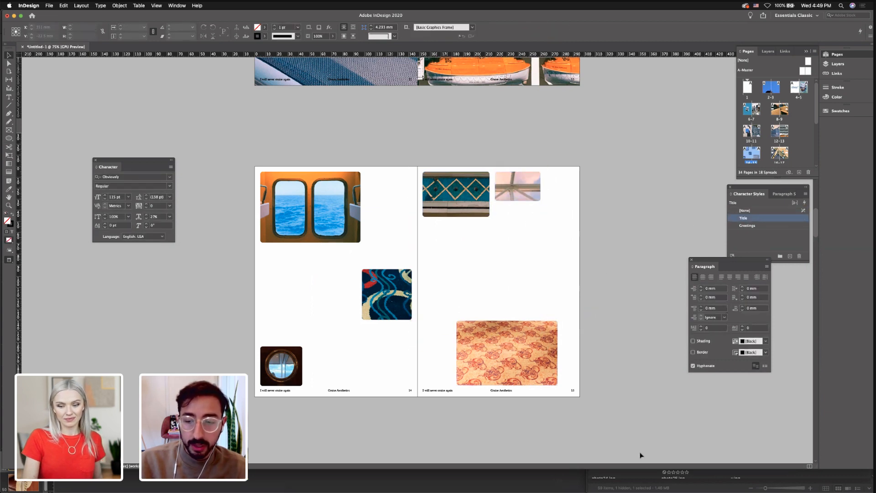
left_click(649, 475)
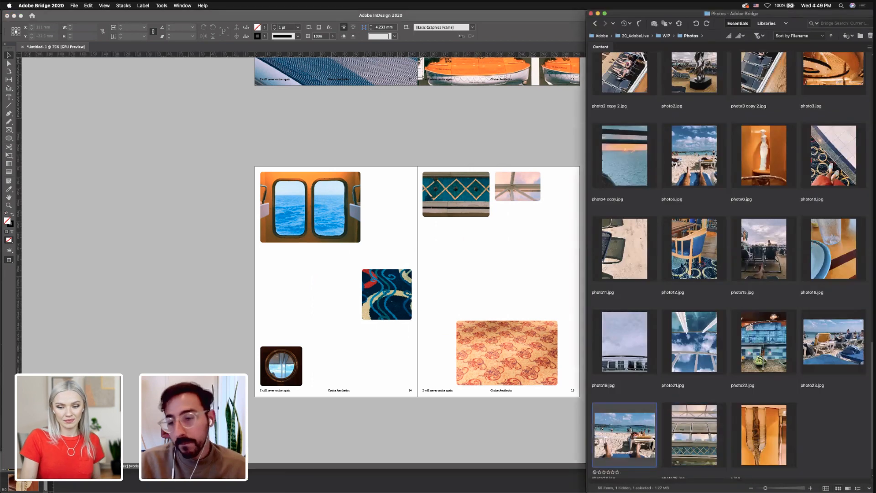
left_click_drag(772, 337, 535, 139)
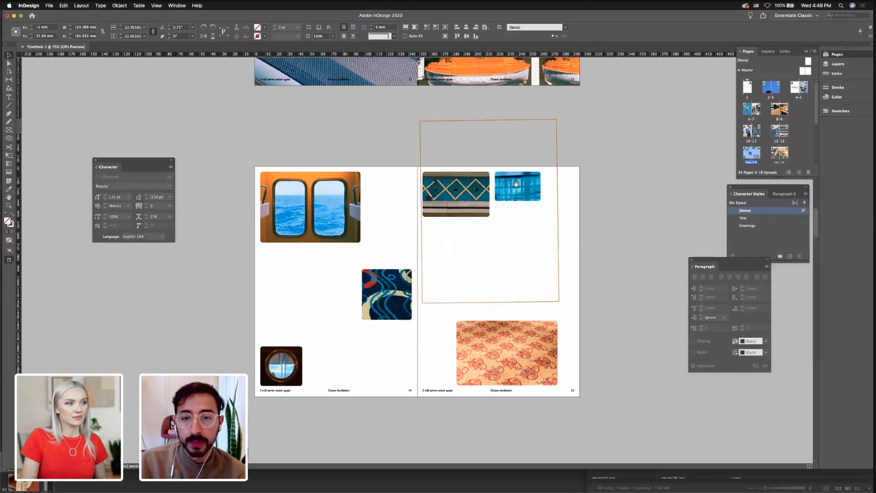
left_click_drag(515, 195, 517, 185)
left_click(391, 121)
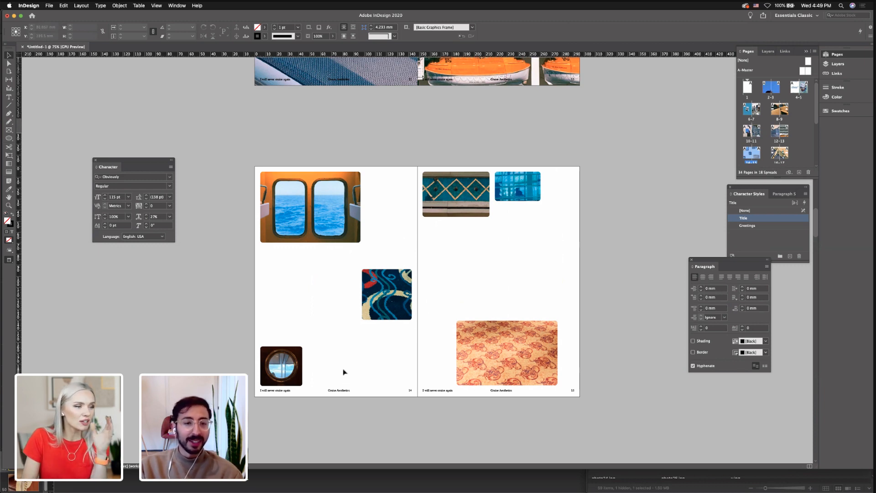
Zoom out to 25% and review the earlier spreads from pages 14-15 back to pages 4-5, selecting the blue background on page 6
scroll(351, 411, "up", 1)
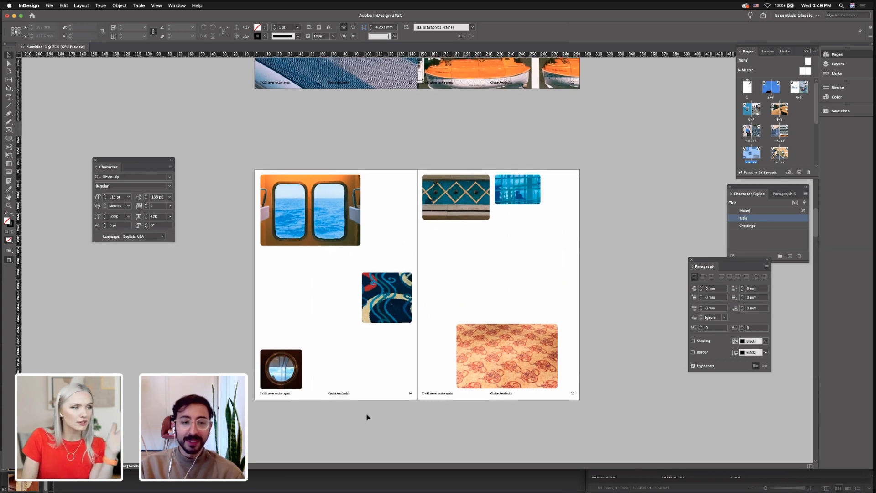
scroll(385, 356, "up", 5)
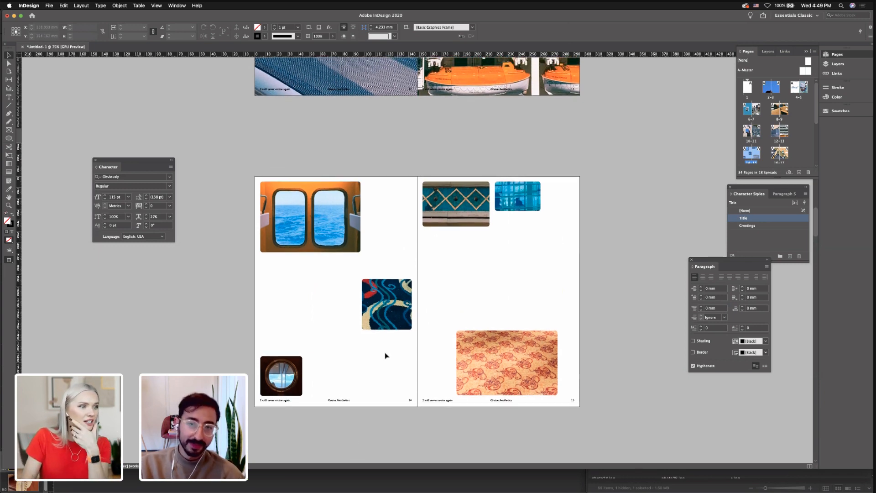
scroll(385, 360, "down", 6)
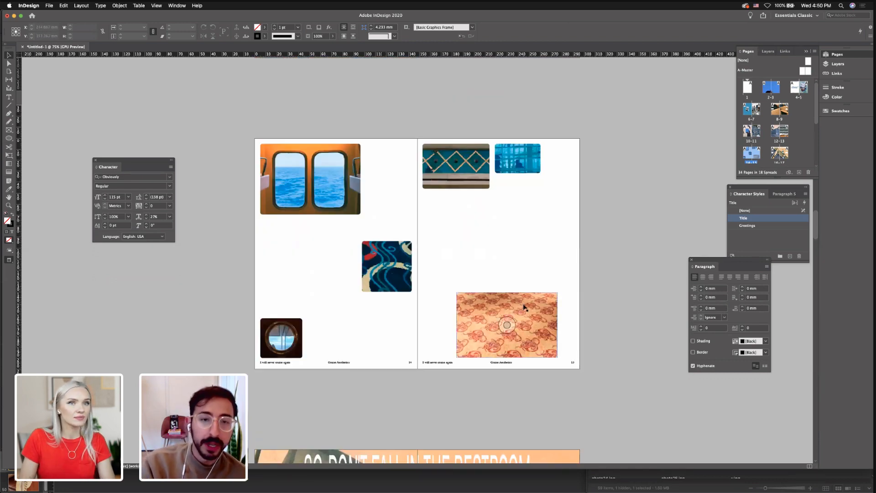
key("super+minus")
key("super+minus")
scroll(492, 222, "up", 5)
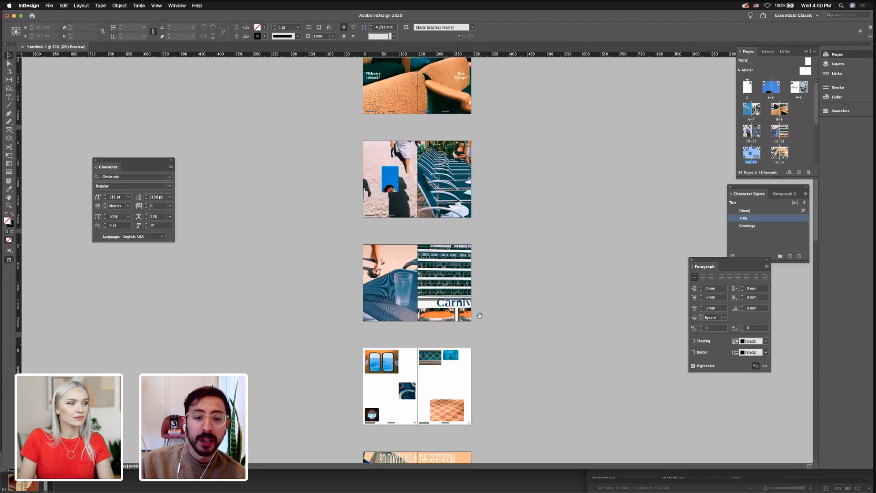
scroll(492, 222, "down", 3)
scroll(492, 319, "up", 6)
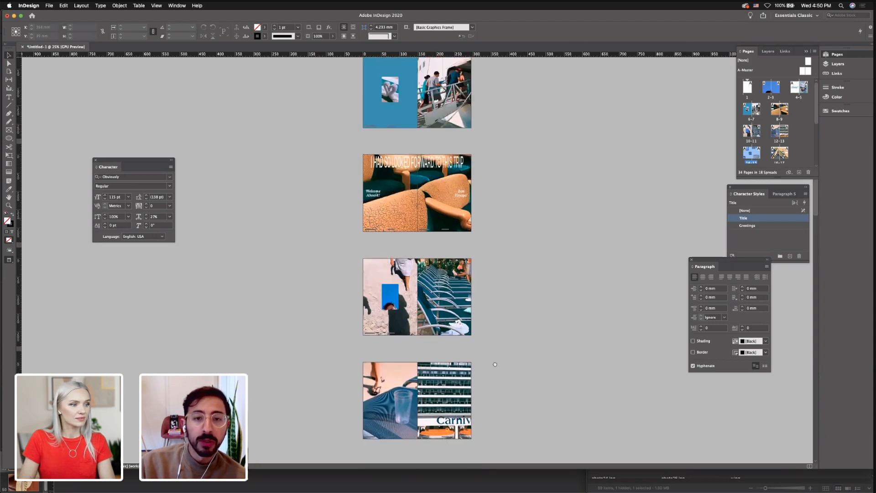
left_click_drag(494, 316, 494, 332)
left_click(374, 215)
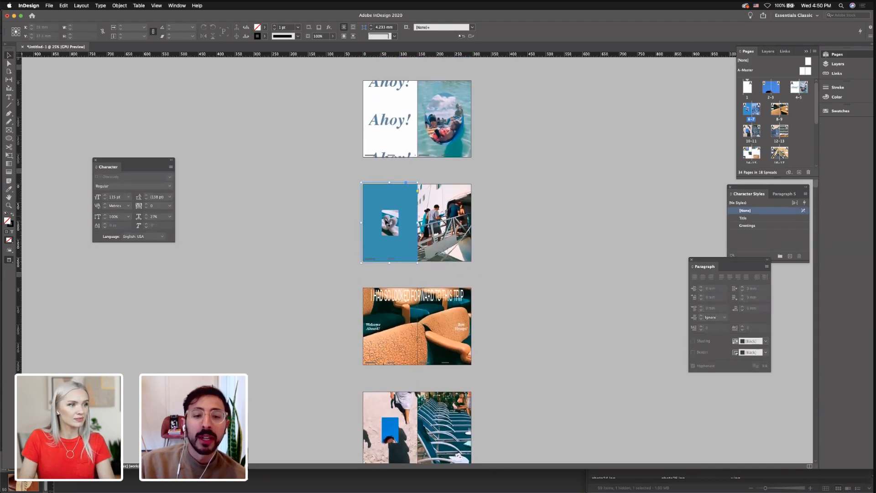
Deselect the blue background and review the spreads from pages 4-5 to 14-15, ending with pages 14-15 at 75% zoom
left_click(325, 202)
scroll(366, 214, "up", 3)
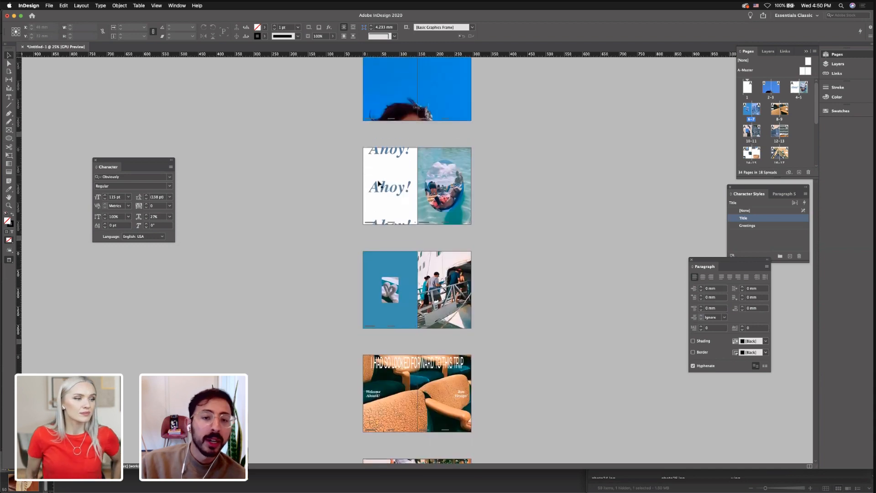
scroll(349, 242, "down", 5)
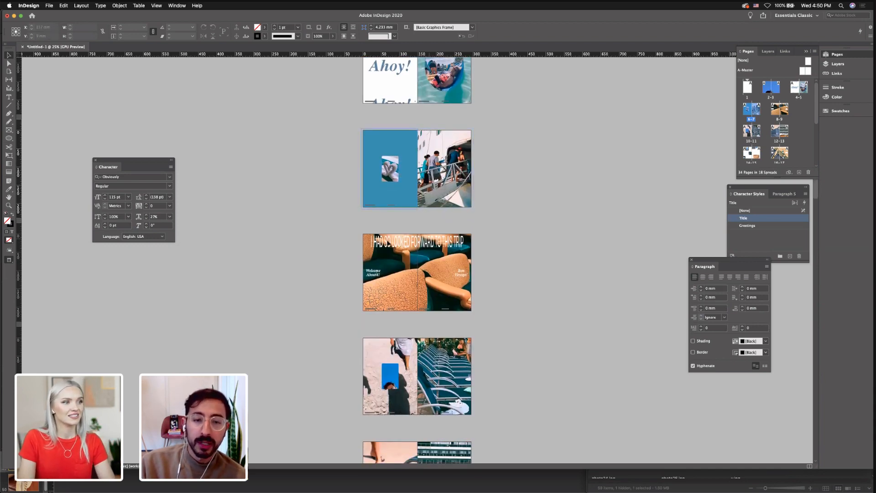
scroll(345, 246, "down", 5)
scroll(354, 242, "down", 2)
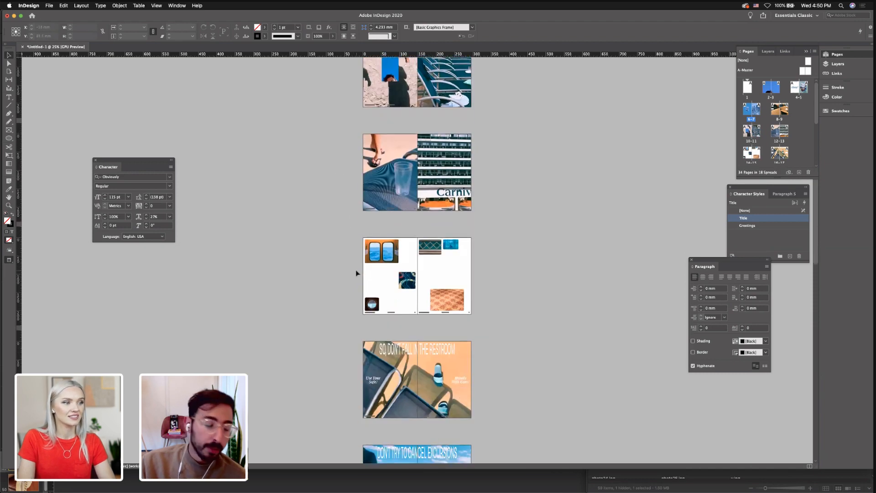
key("super+equal")
key("super+equal")
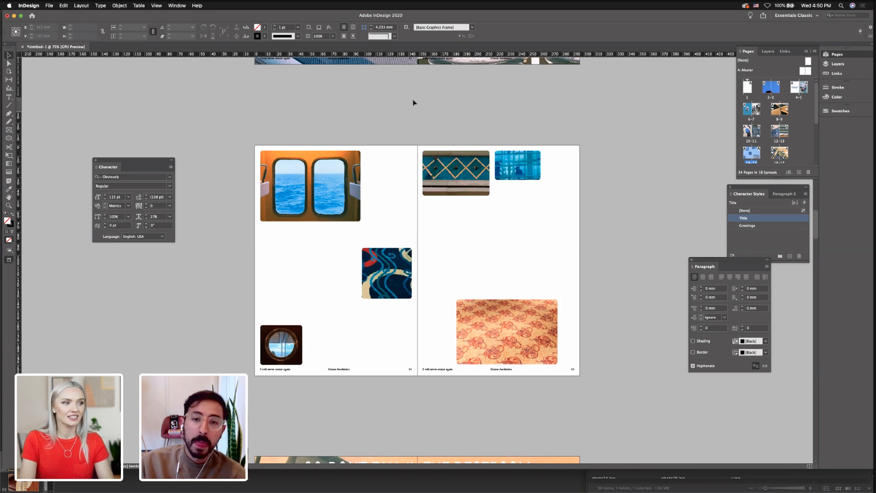
Examine the photo grid on pages 14-15 against the neighbouring spreads, from pages 16-17 back to pages 8-9
scroll(409, 127, "down", 2)
scroll(409, 127, "down", 8)
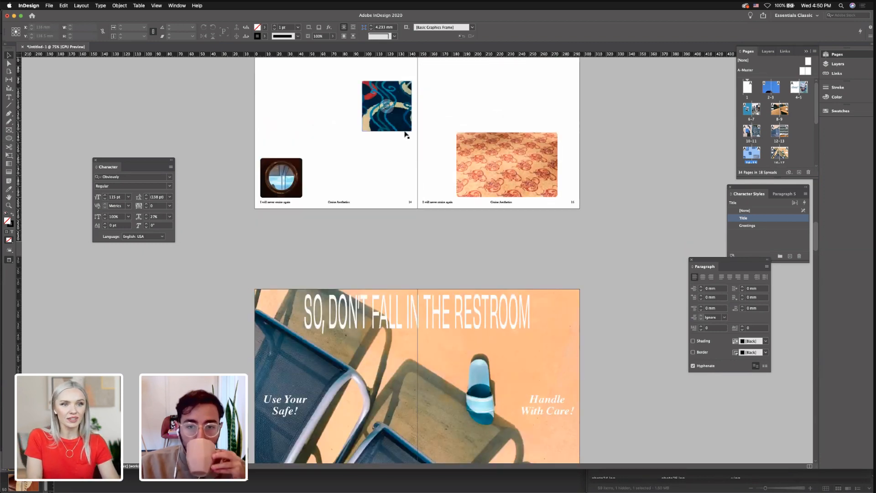
scroll(406, 131, "up", 2)
scroll(406, 133, "up", 15)
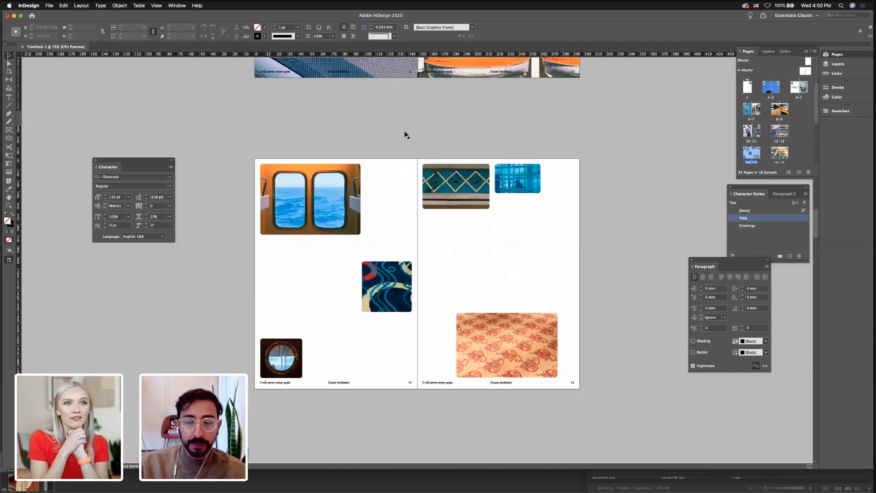
scroll(405, 133, "up", 13)
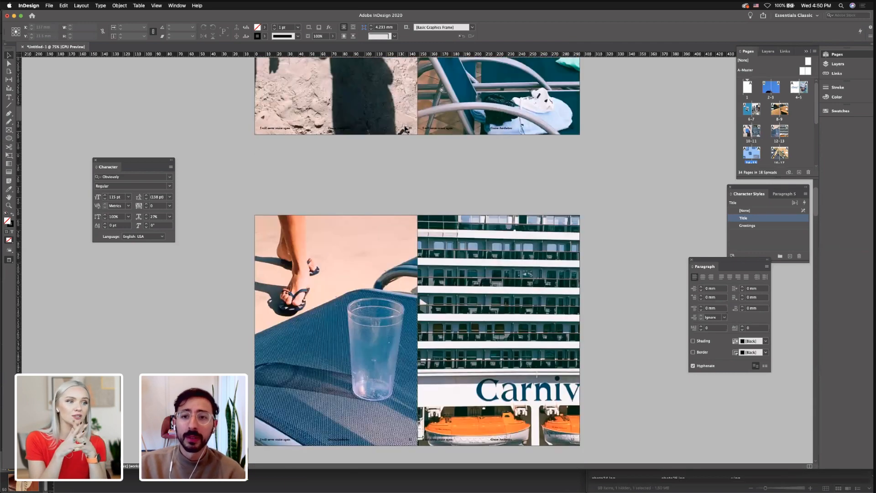
scroll(405, 131, "up", 8)
scroll(404, 130, "up", 20)
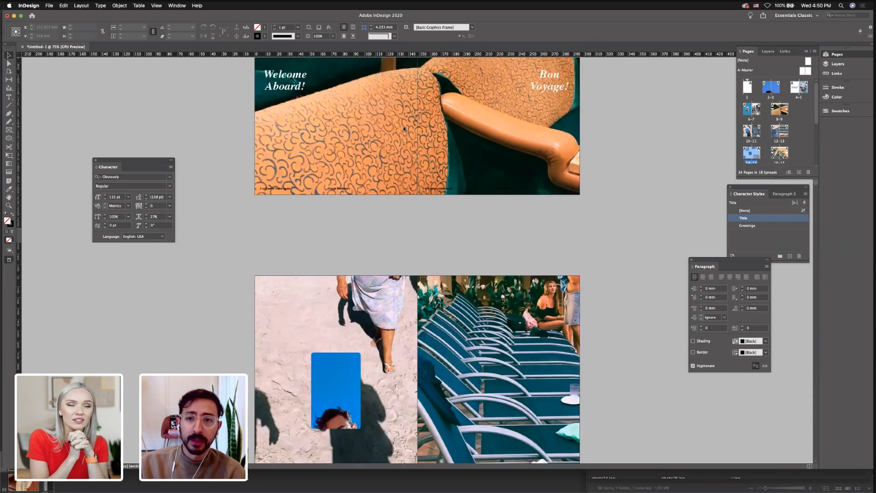
Look over the headline spreads on pages 16-17 and 18-19 and compare them with the photo grid on pages 14-15
scroll(404, 129, "down", 20)
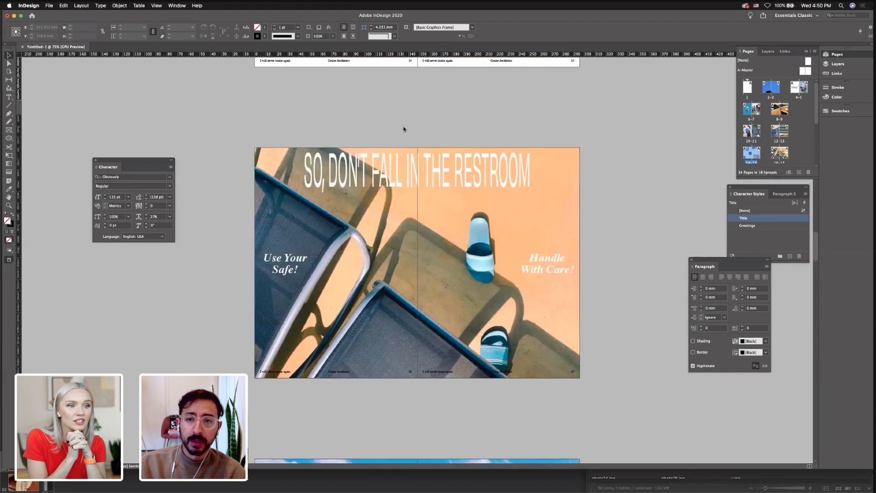
scroll(442, 173, "down", 10)
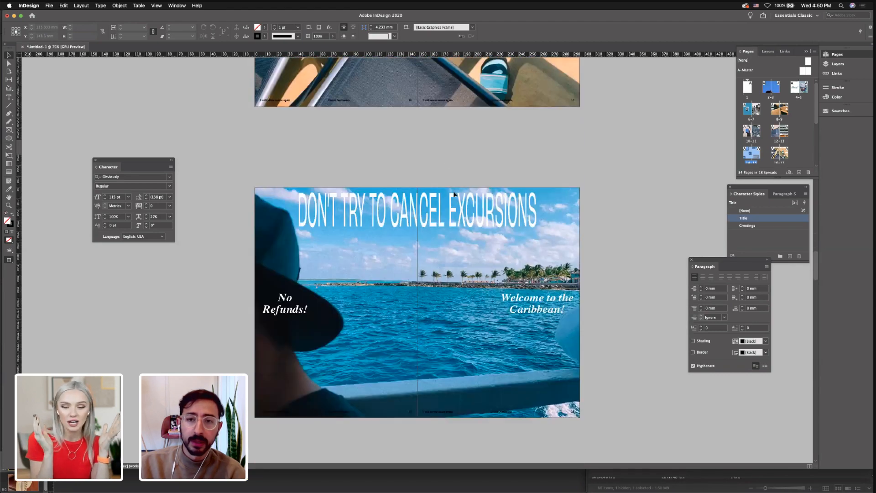
scroll(424, 146, "up", 7)
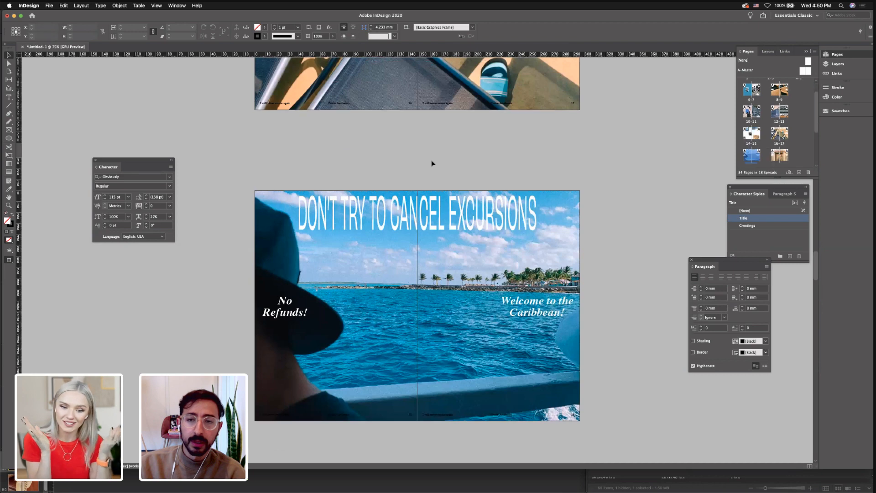
scroll(432, 163, "up", 5)
scroll(432, 163, "up", 1)
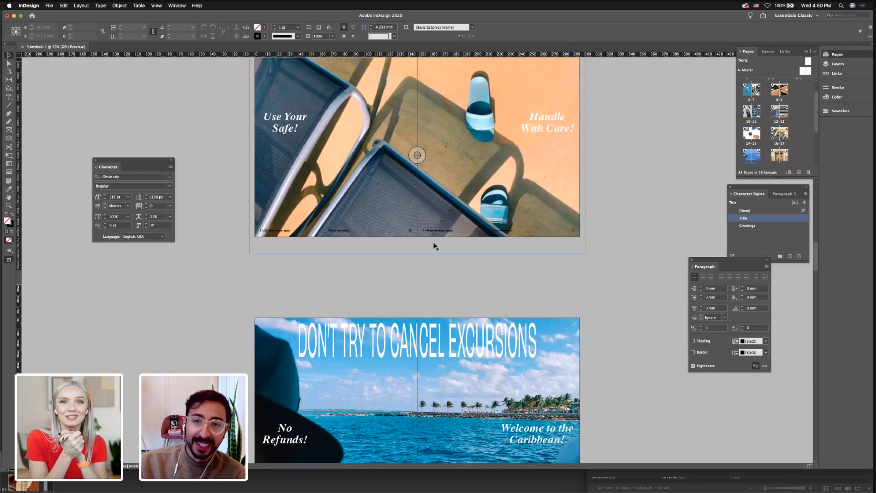
scroll(435, 244, "up", 1)
scroll(434, 206, "up", 10)
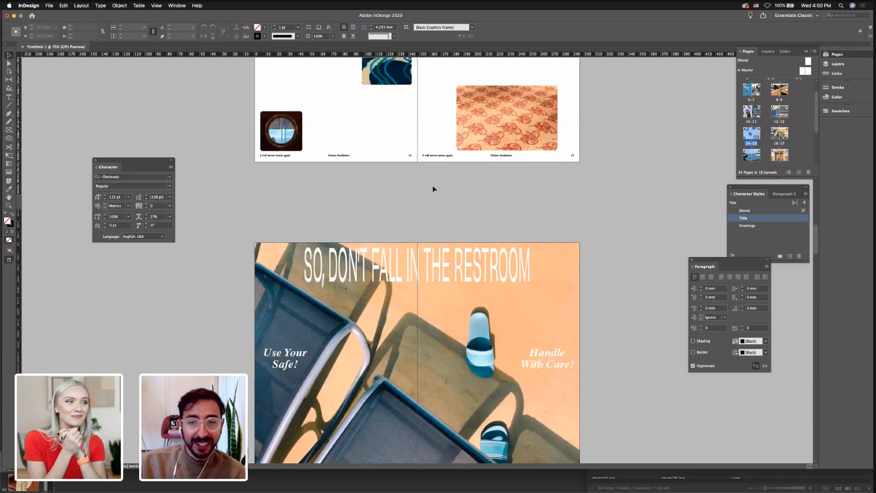
scroll(432, 191, "up", 5)
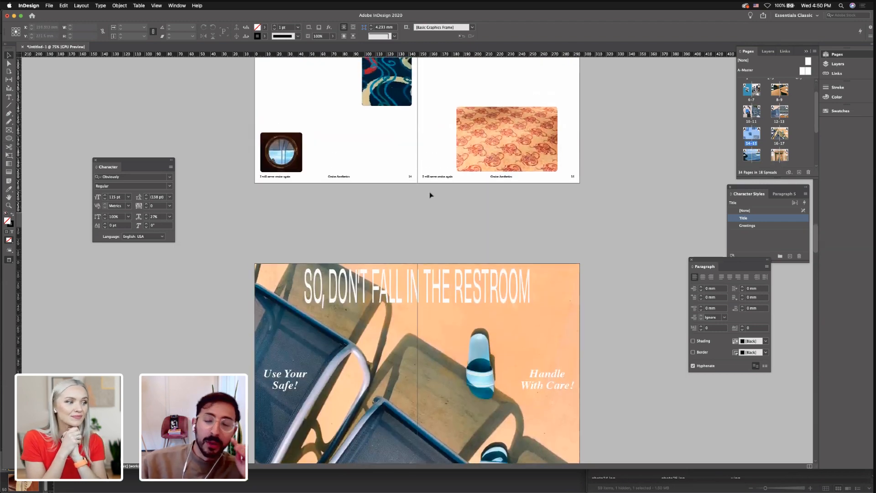
Review the full-bleed headline spreads from pages 18-19 to 22-23, selecting the sunset background photo on the last one
scroll(430, 193, "down", 20)
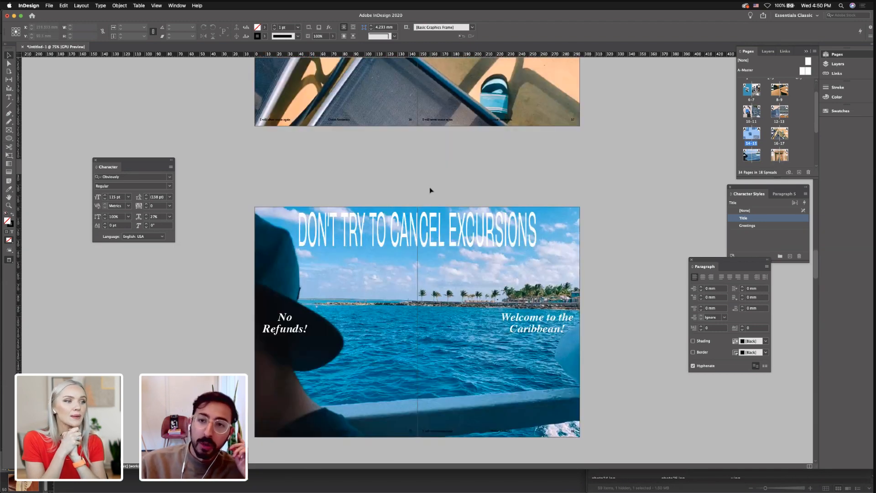
scroll(429, 185, "down", 20)
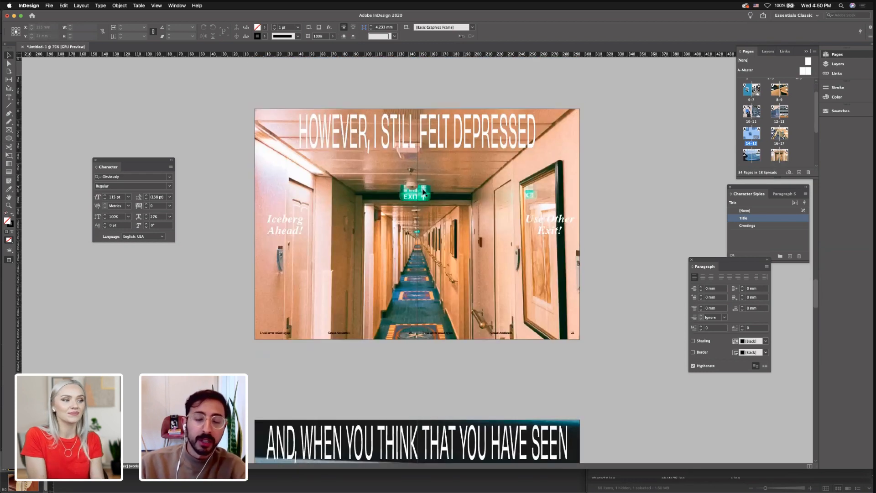
scroll(427, 191, "down", 7)
scroll(595, 163, "up", 15)
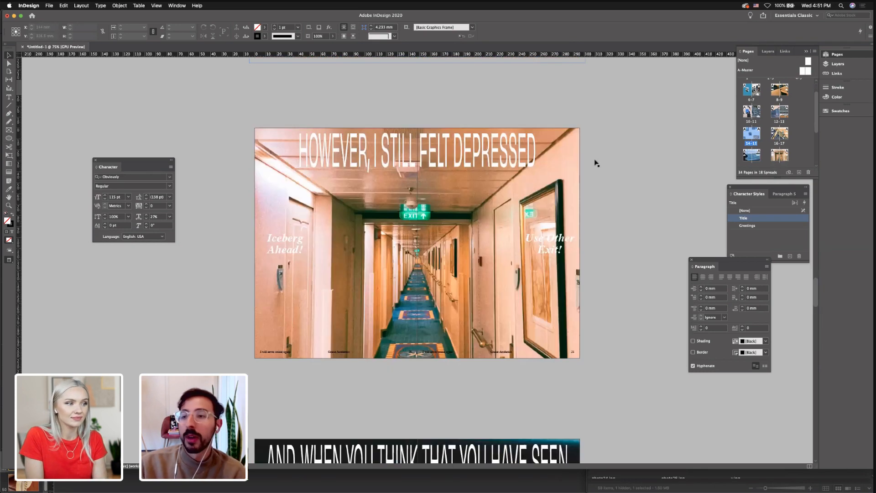
scroll(805, 96, "down", 5)
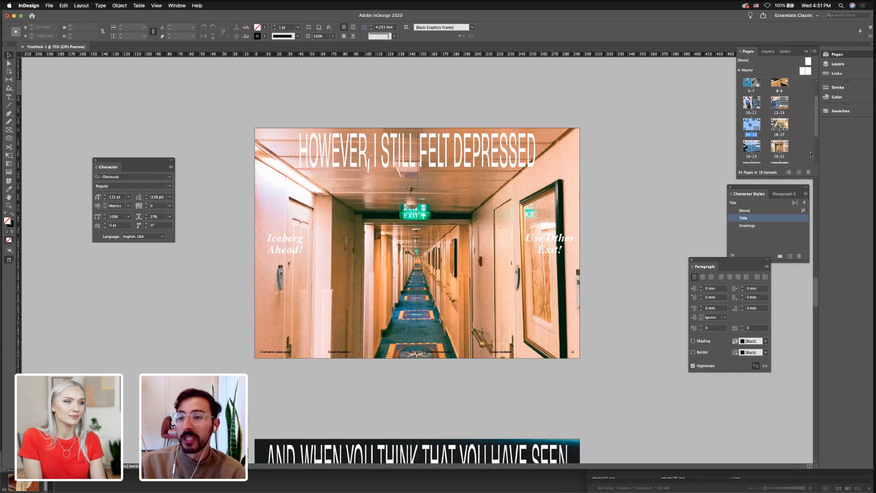
scroll(809, 93, "up", 5)
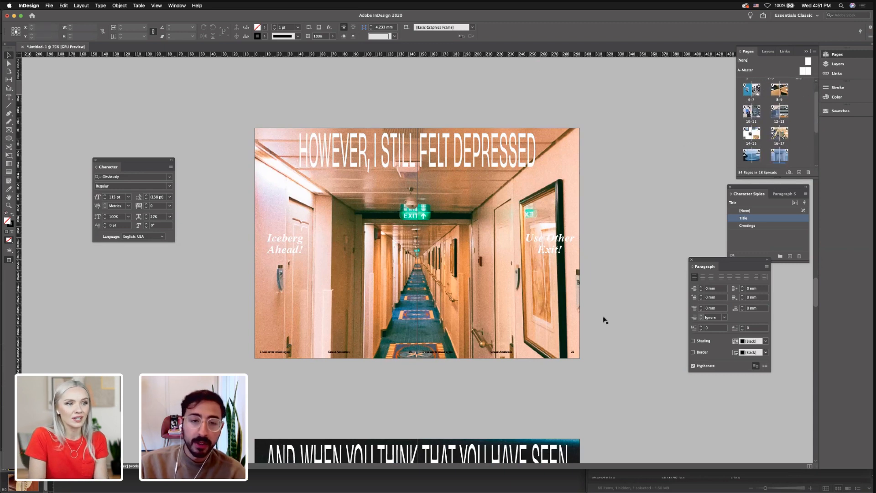
scroll(568, 302, "down", 1)
scroll(463, 235, "down", 4)
scroll(508, 251, "down", 3)
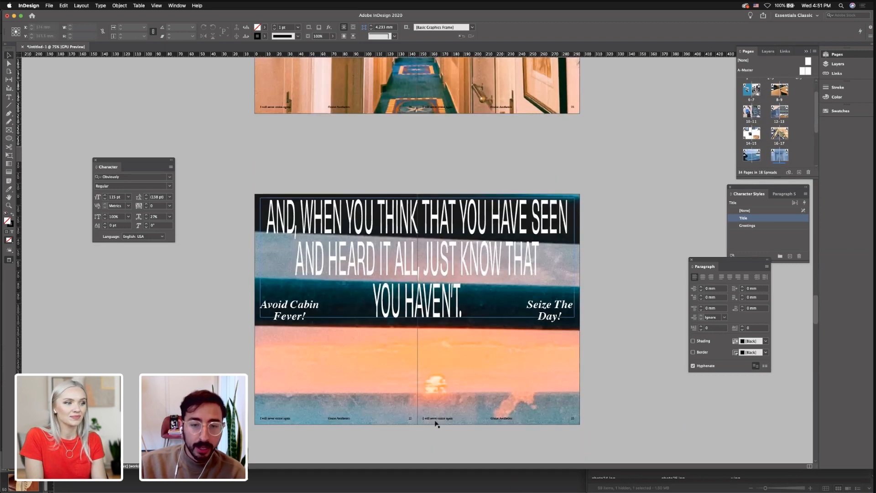
left_click(443, 443)
Switch to the AdobeLive_Intro presentation in Keynote and view the arp branding on slides 3 and 4
mouse_move(462, 490)
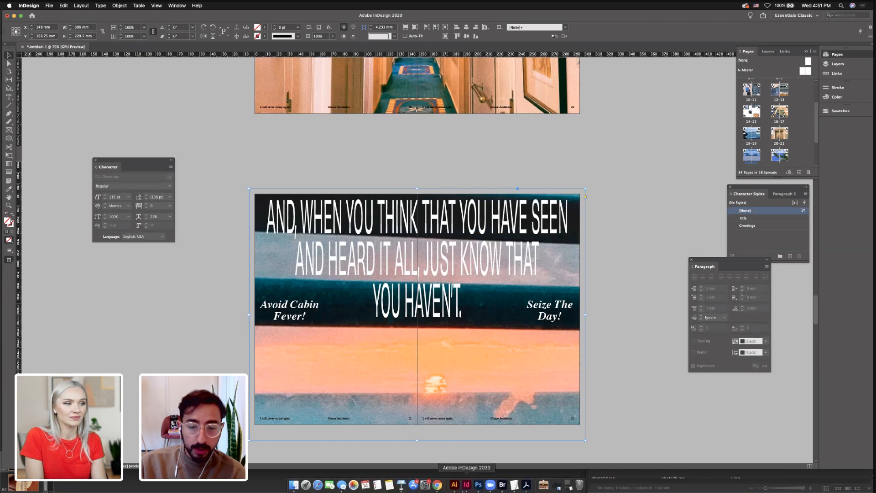
left_click(401, 485)
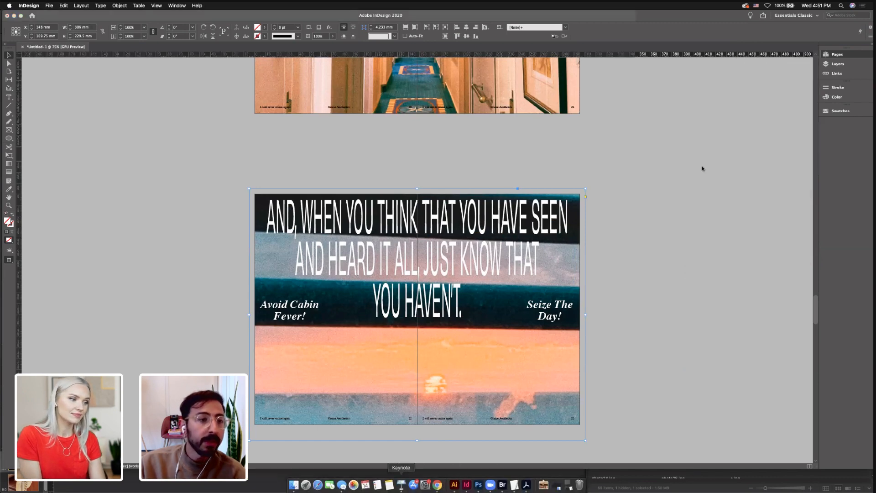
scroll(24, 183, "up", 20)
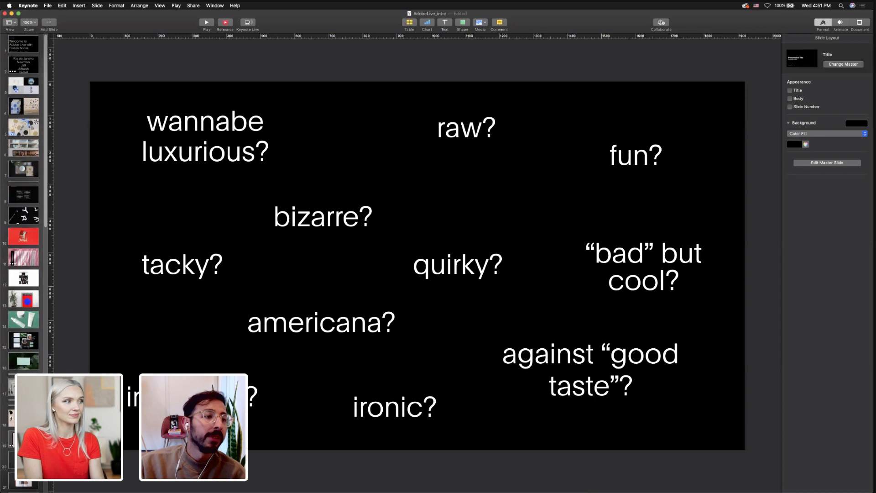
left_click(24, 85)
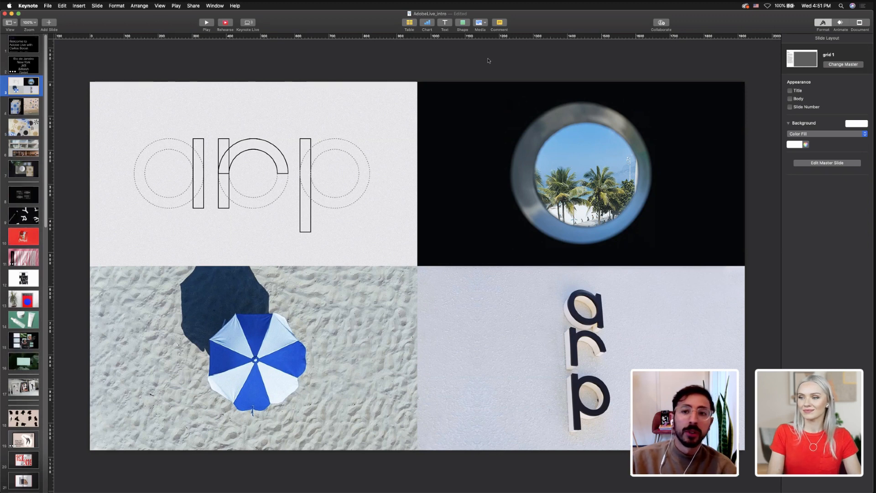
left_click(27, 109)
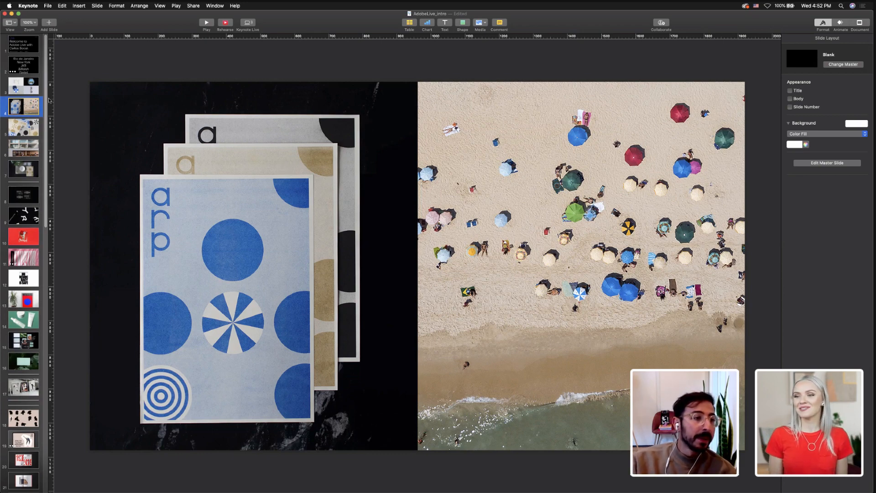
Browse down the slide list to the hanging black T-shirt slide near the end of the presentation and display it
scroll(41, 118, "down", 2)
scroll(45, 116, "down", 2)
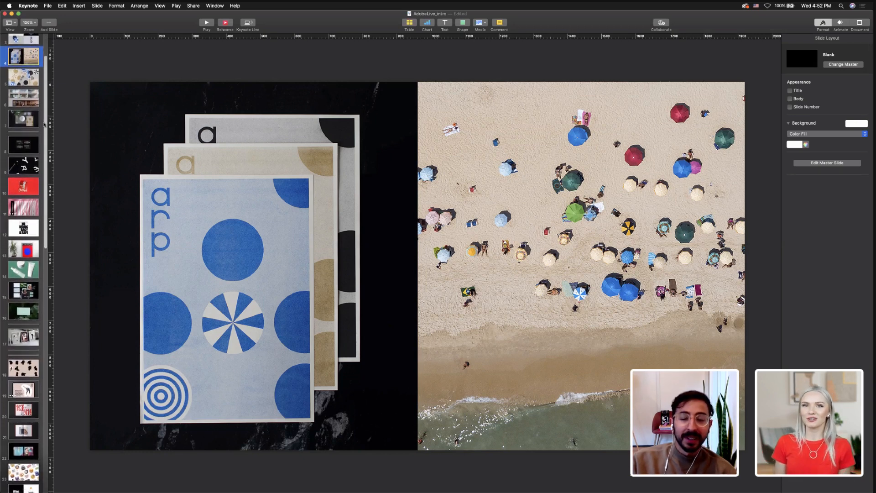
scroll(45, 124, "down", 2)
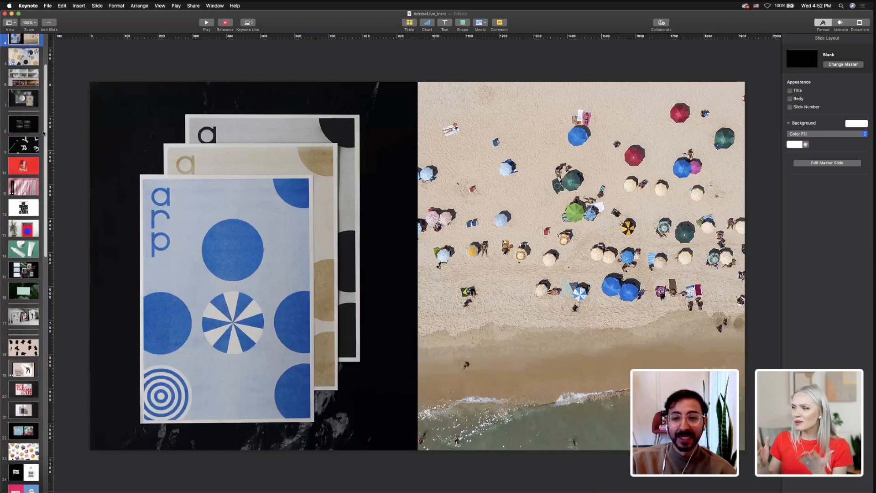
scroll(44, 134, "down", 1)
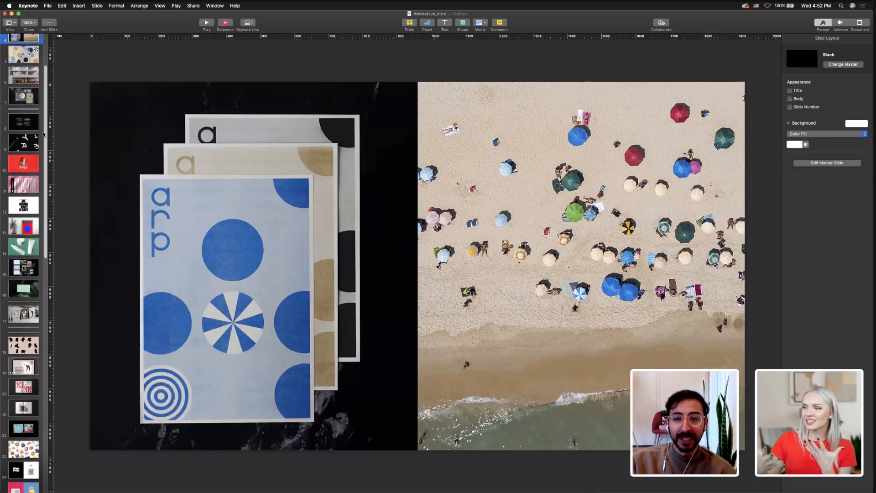
scroll(45, 139, "down", 3)
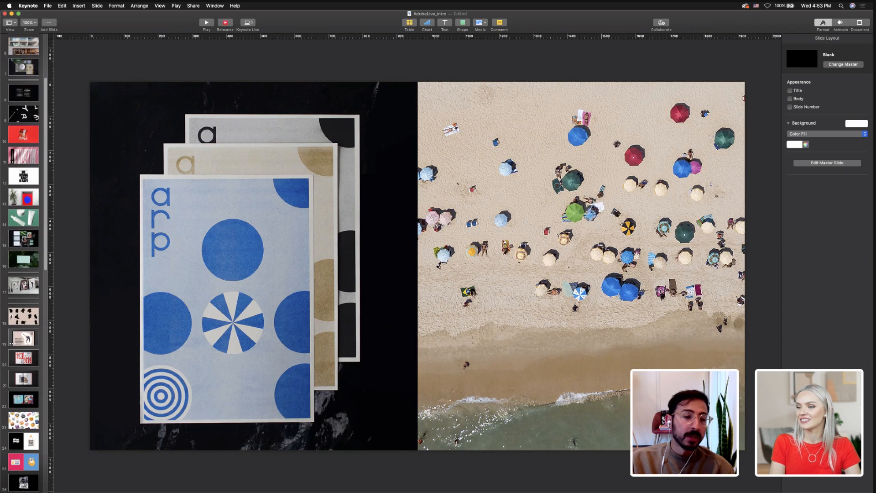
scroll(15, 323, "down", 3)
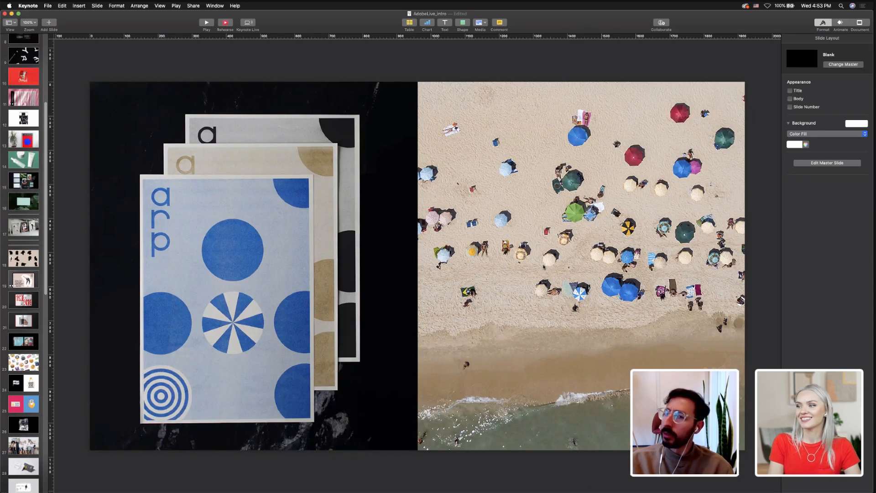
scroll(18, 351, "down", 3)
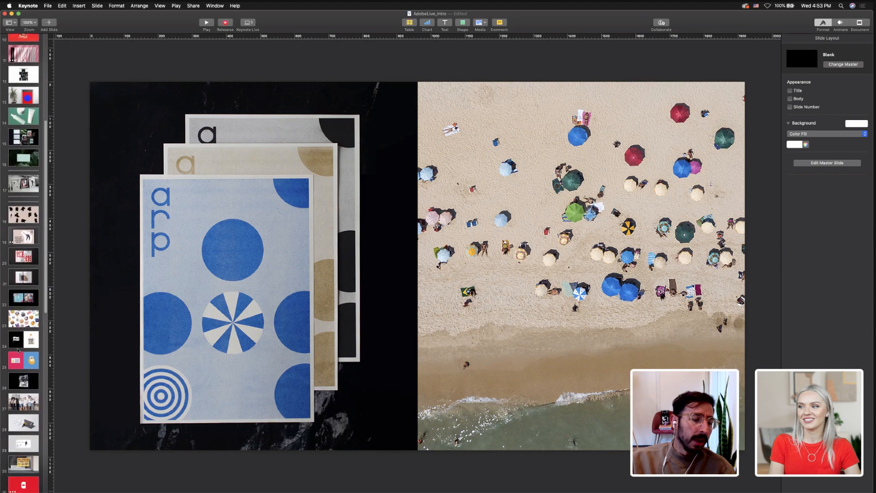
scroll(18, 351, "down", 10)
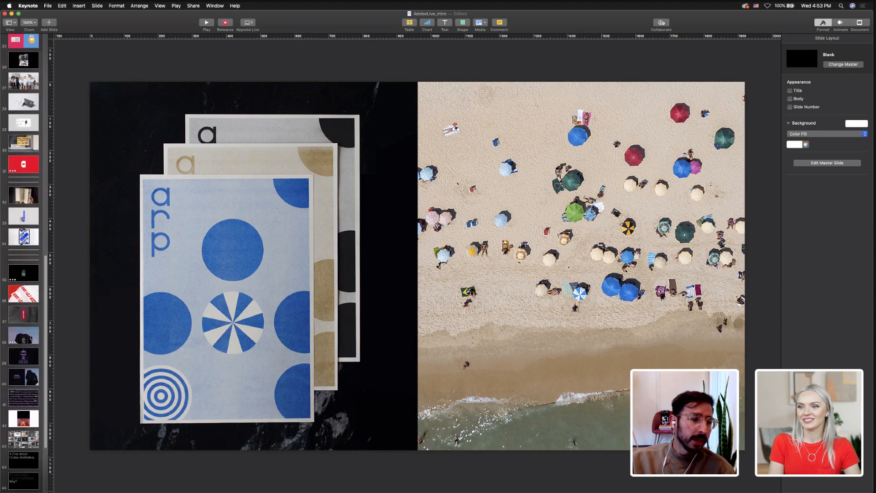
left_click(24, 338)
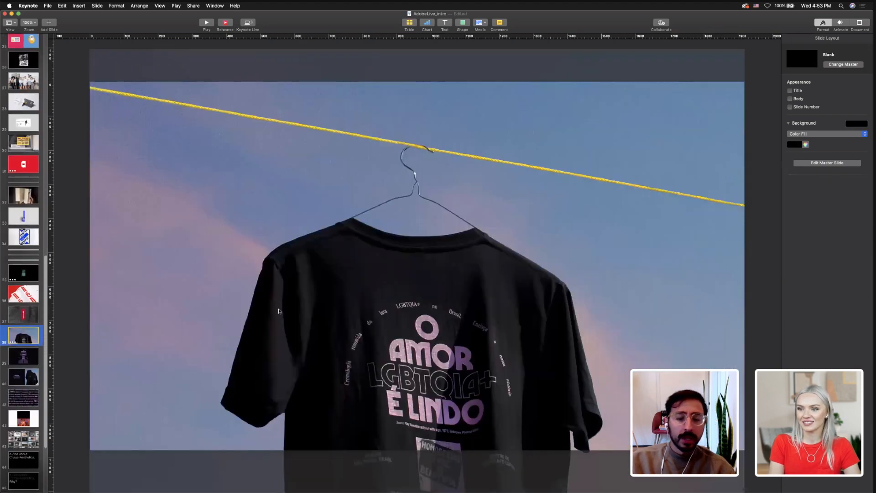
Move the T-shirt photo up on its slide so the full back print fits in the slide area, and deselect it
left_click(272, 318)
left_click_drag(280, 226, 287, 171)
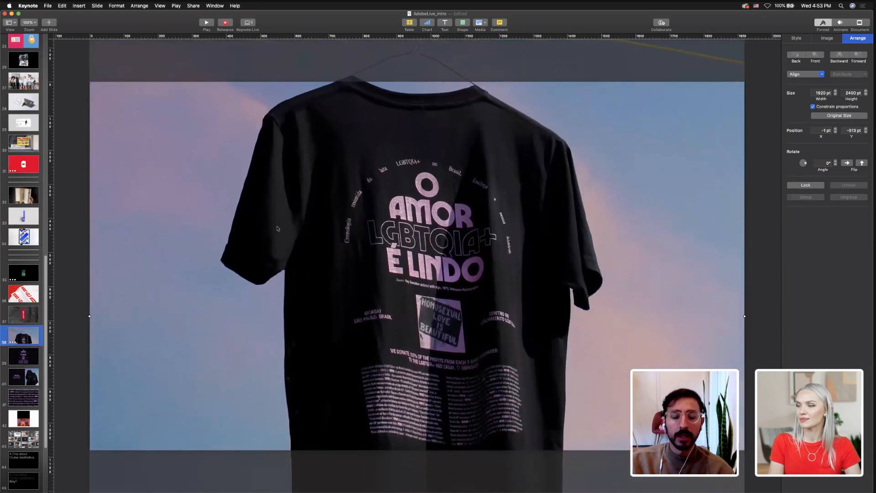
left_click_drag(297, 275, 297, 267)
left_click(80, 193)
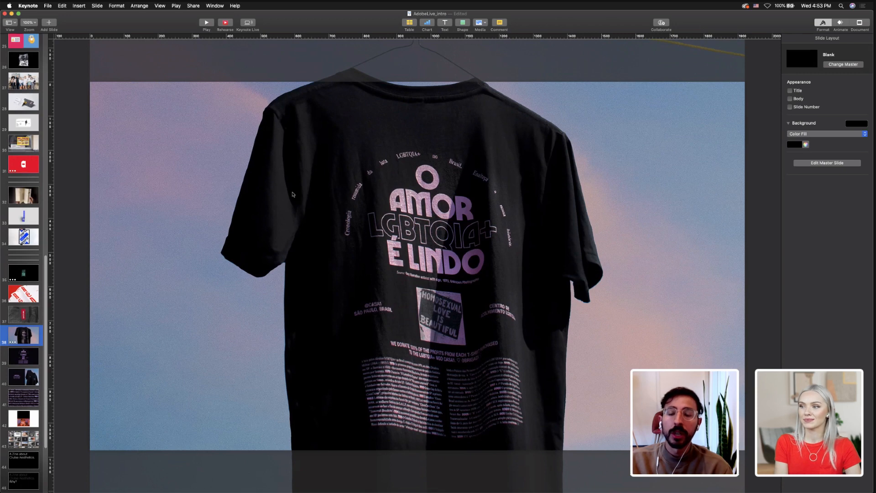
Examine T-shirt slides 38 to 41, comparing the back-print photo with its flat artwork, the front print and the text close-up, and finish on the artwork
left_click(20, 355)
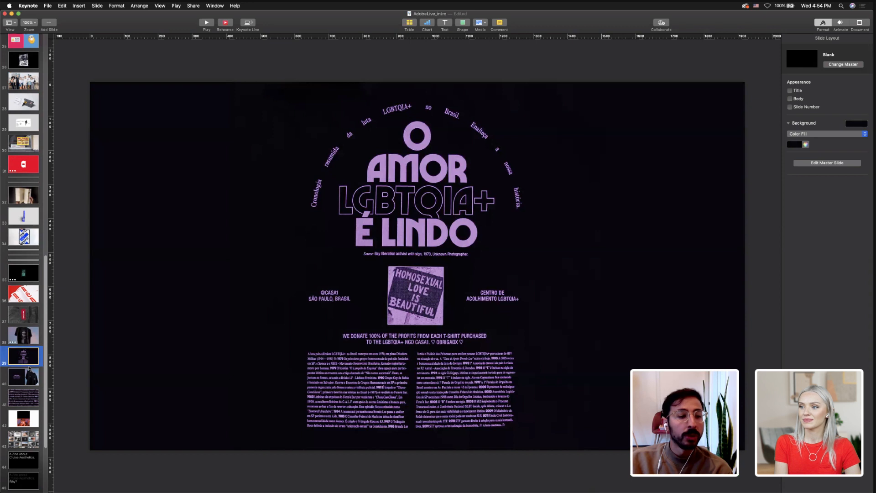
left_click(32, 343)
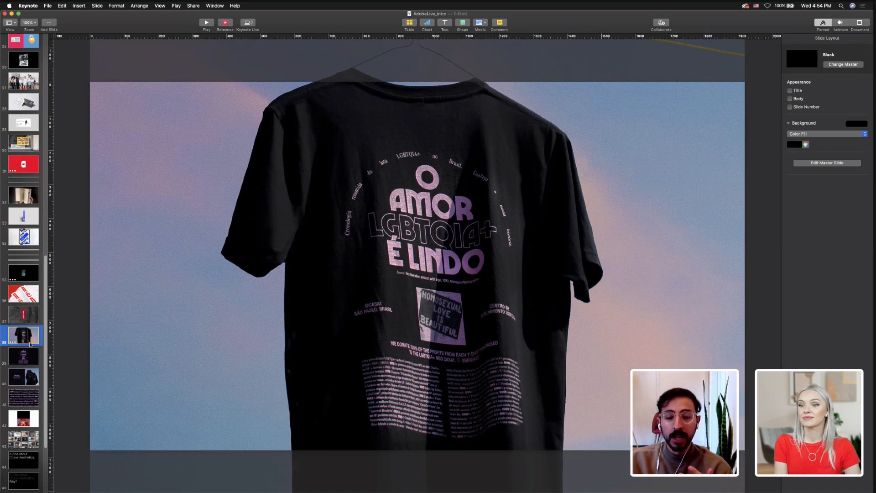
left_click(24, 358)
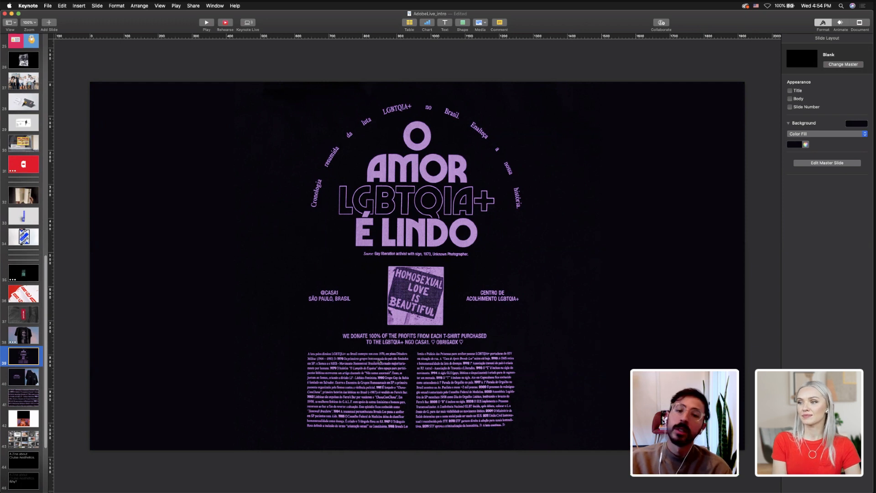
left_click(39, 372)
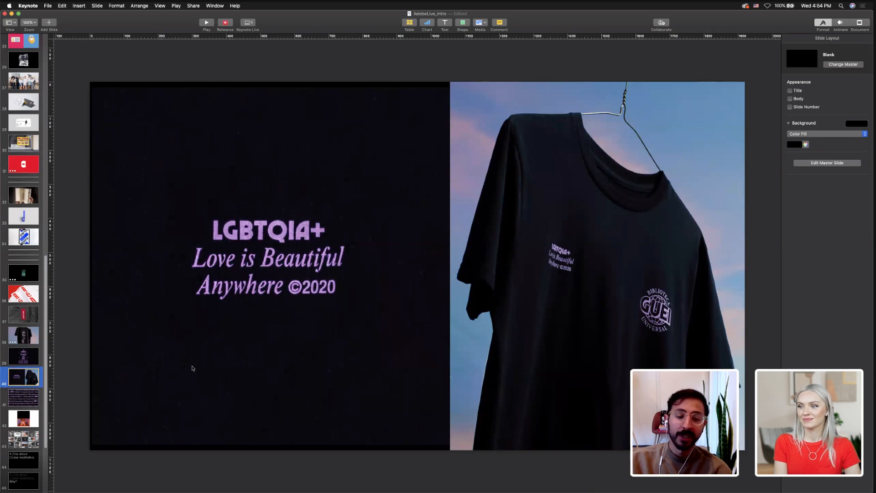
key("Down")
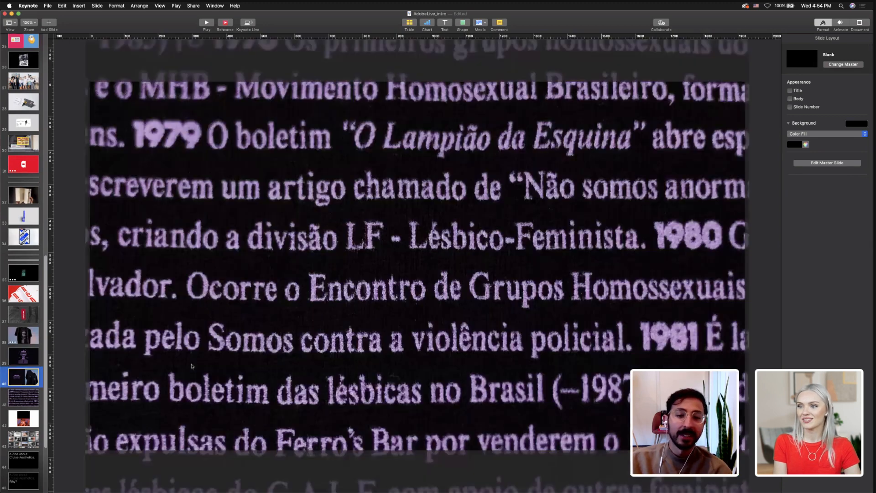
key("Up")
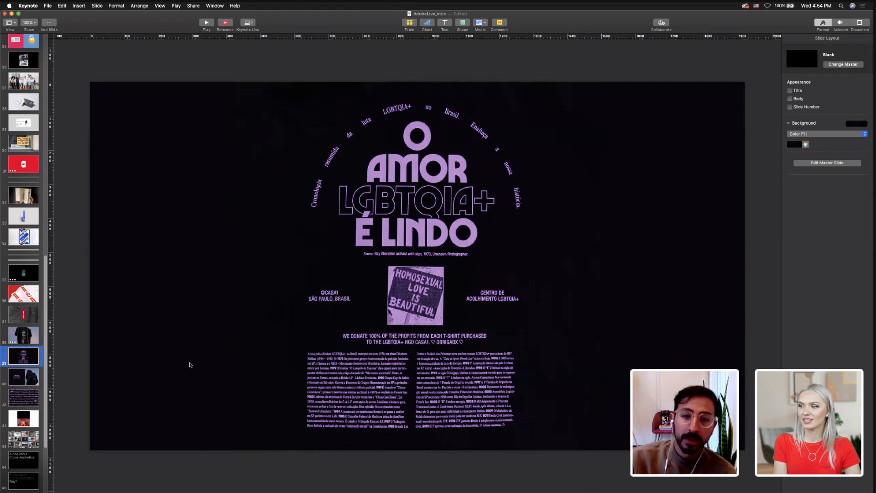
key("Up")
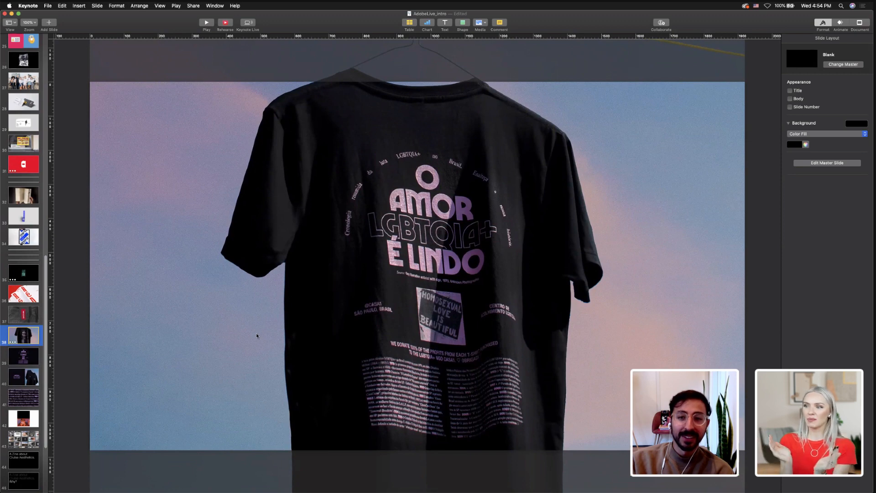
left_click(19, 355)
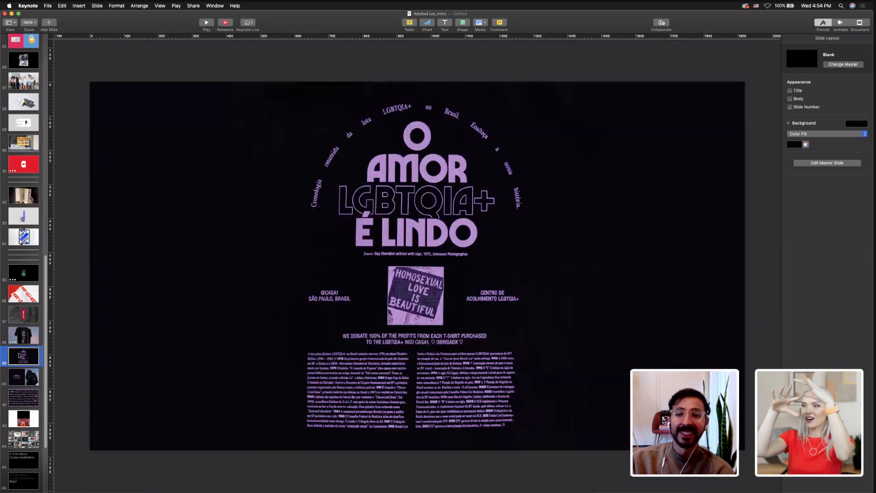